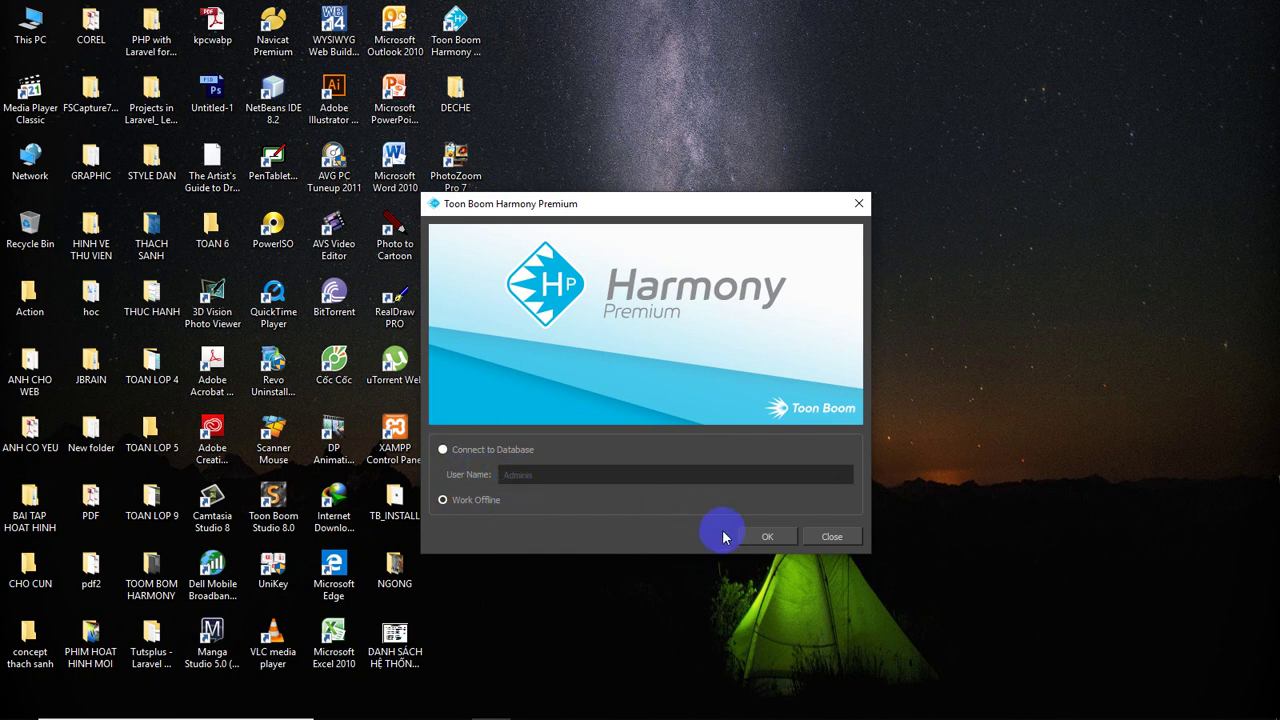
- Start in offline mode and create a new scene named PIG
left_click(765, 537)
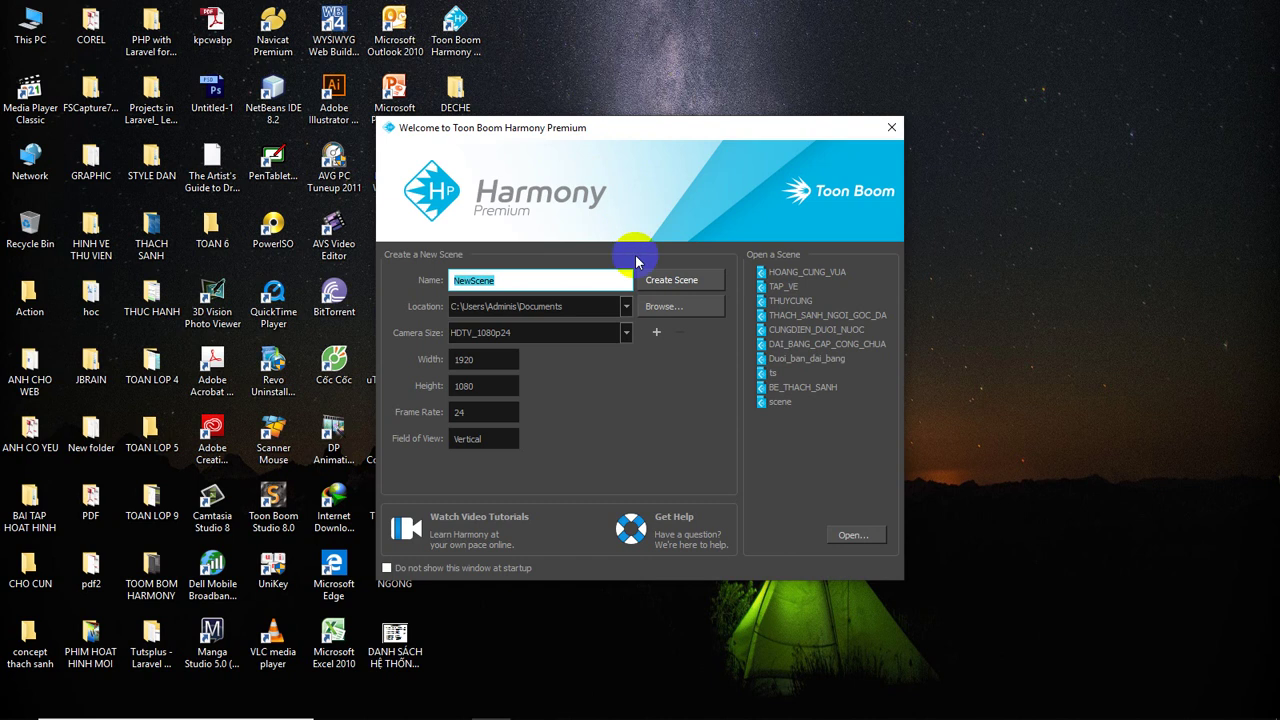
left_click(522, 342)
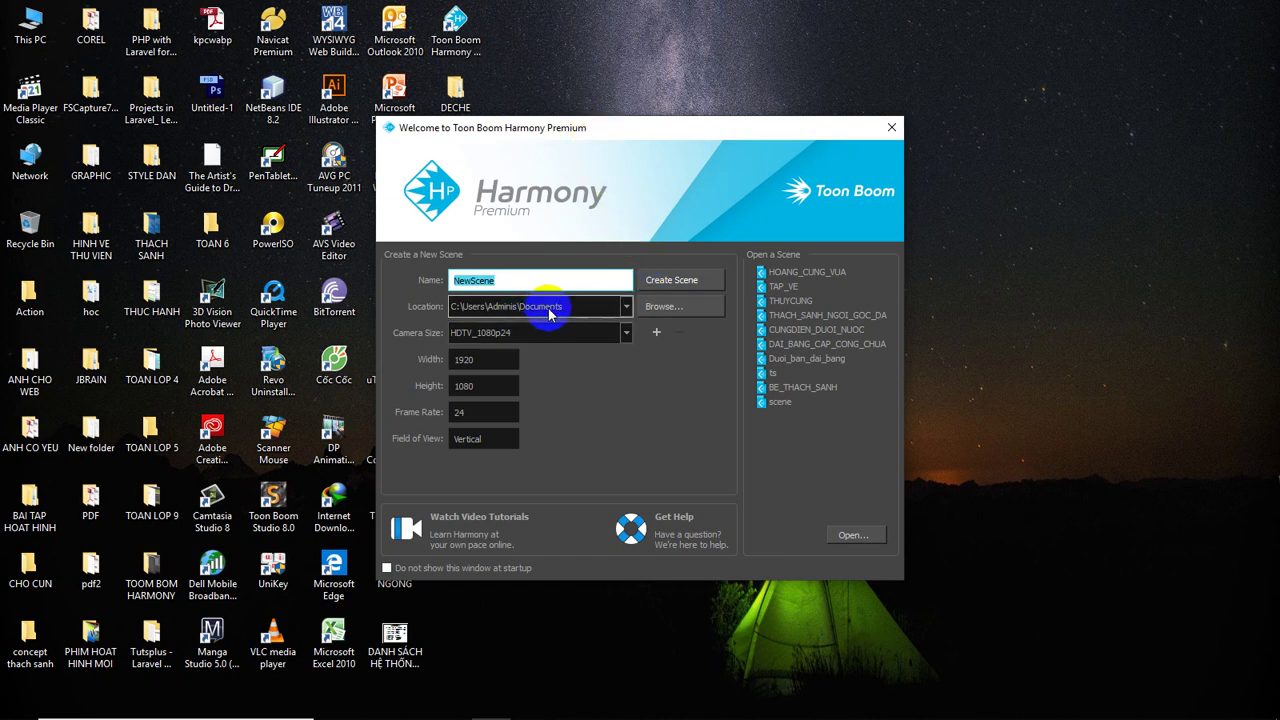
key("BackSpace")
type("PIG")
left_click(669, 282)
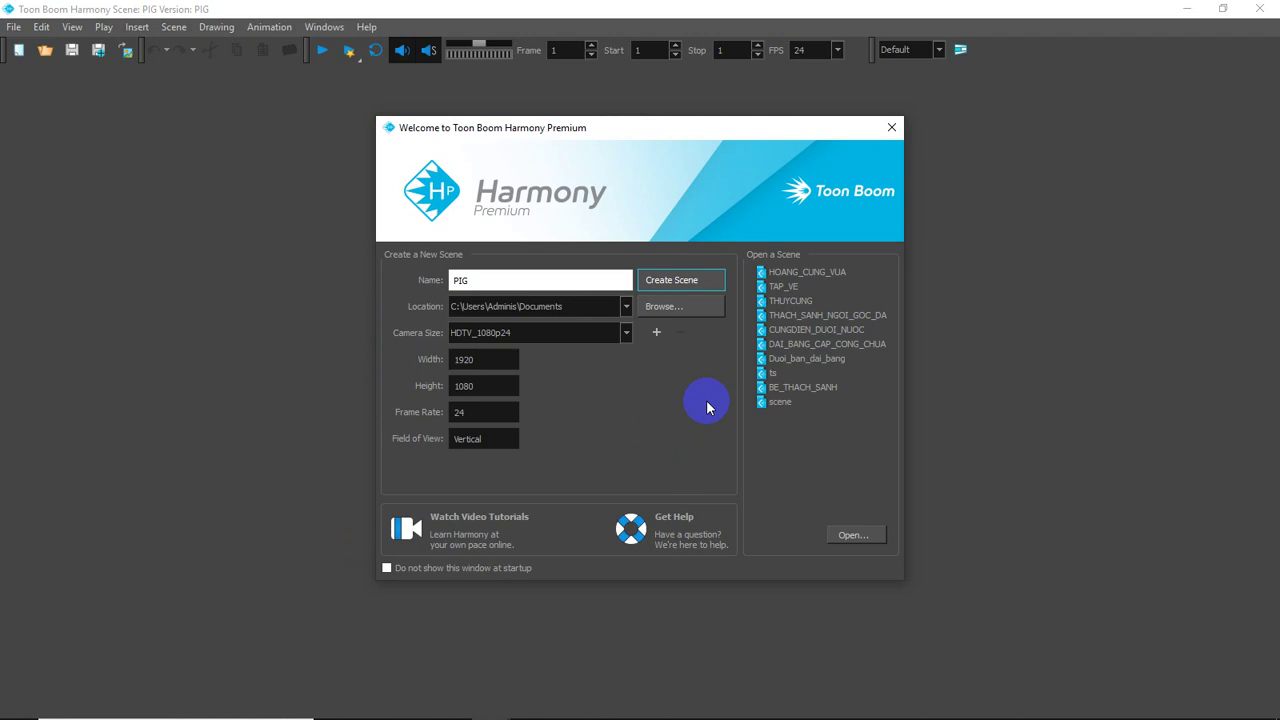
key("Return")
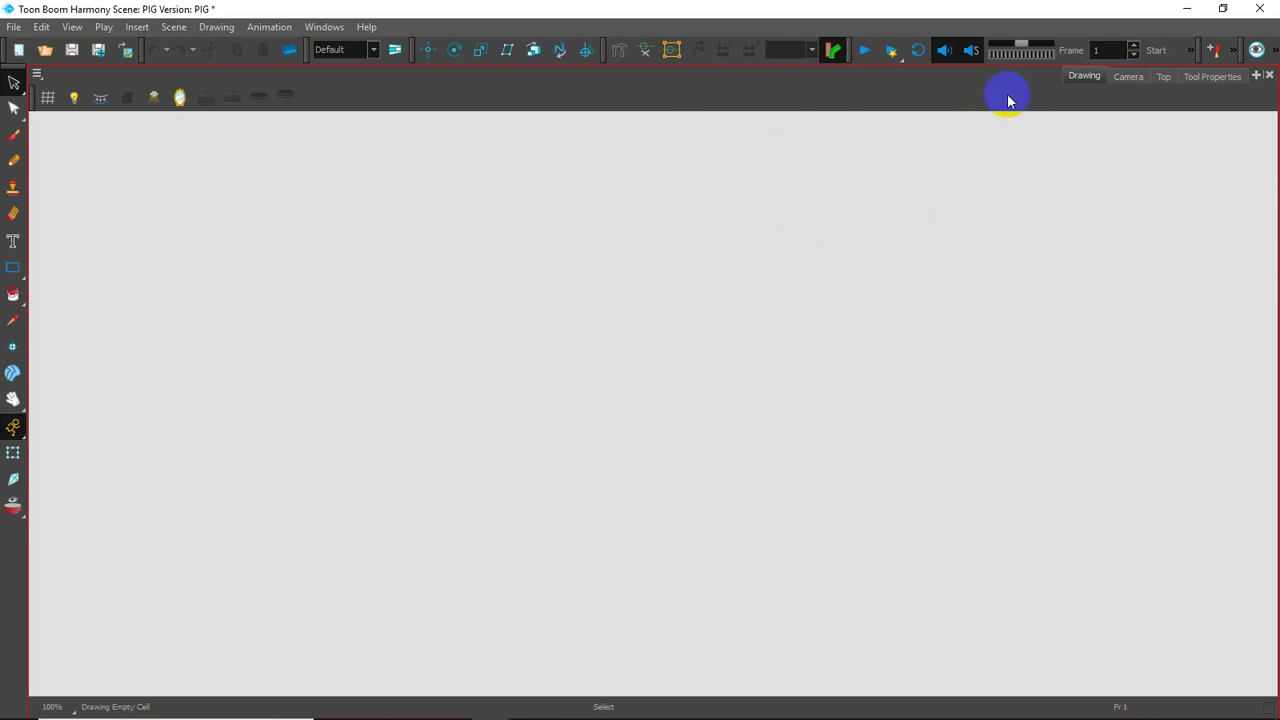
- Look at the tool properties, return to the Drawing view and show its grid
left_click(1080, 85)
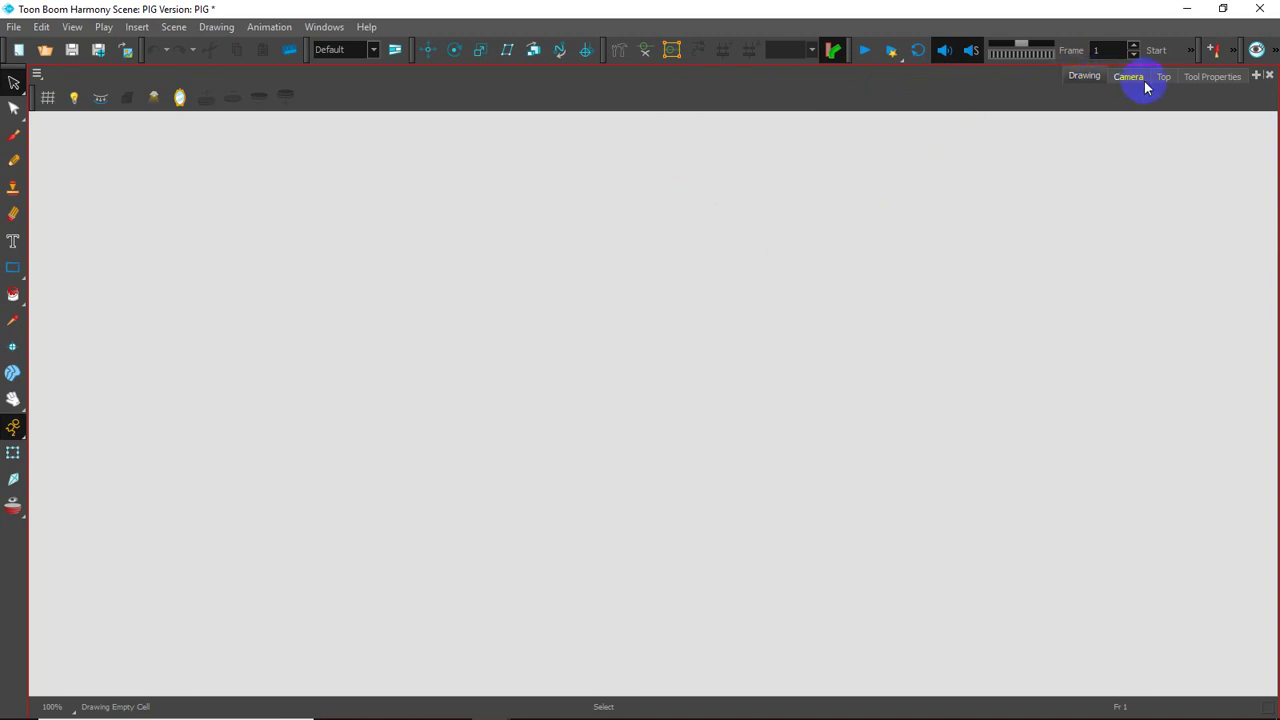
left_click(1200, 80)
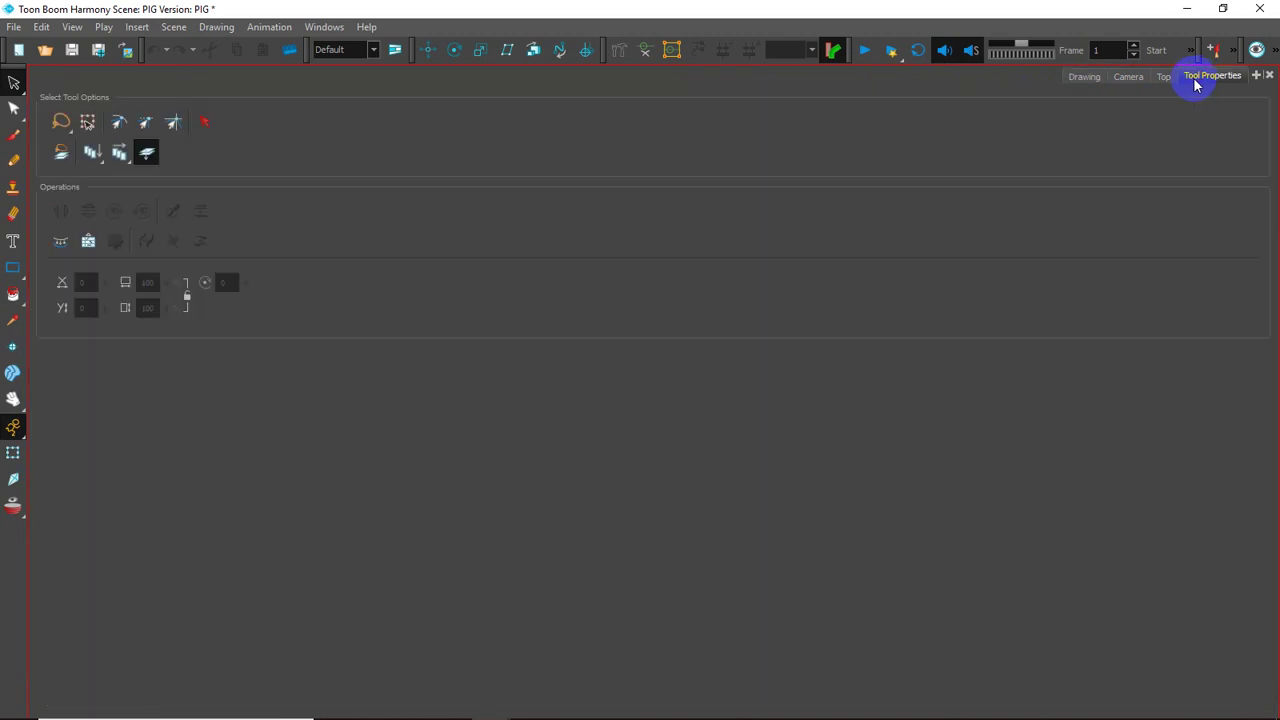
left_click(1086, 78)
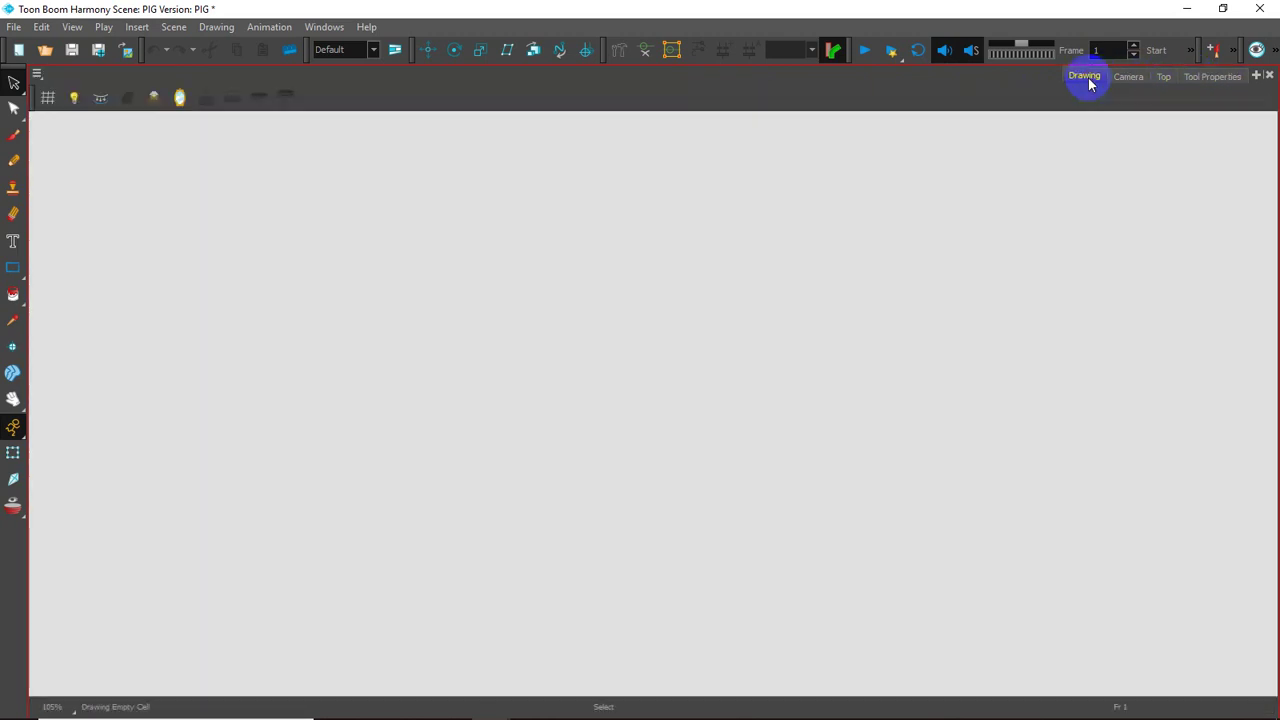
left_click(47, 98)
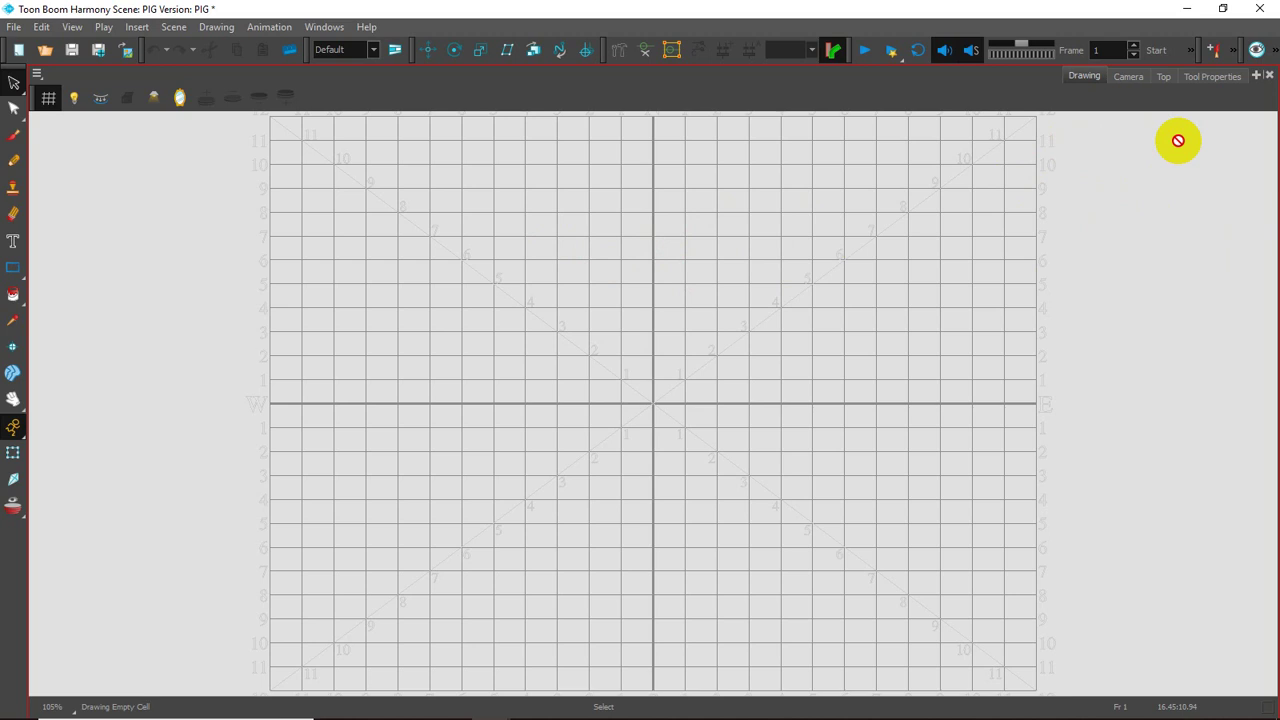
- Open a floating Timeline view and place it over the lower part of the drawing area
left_click(1256, 76)
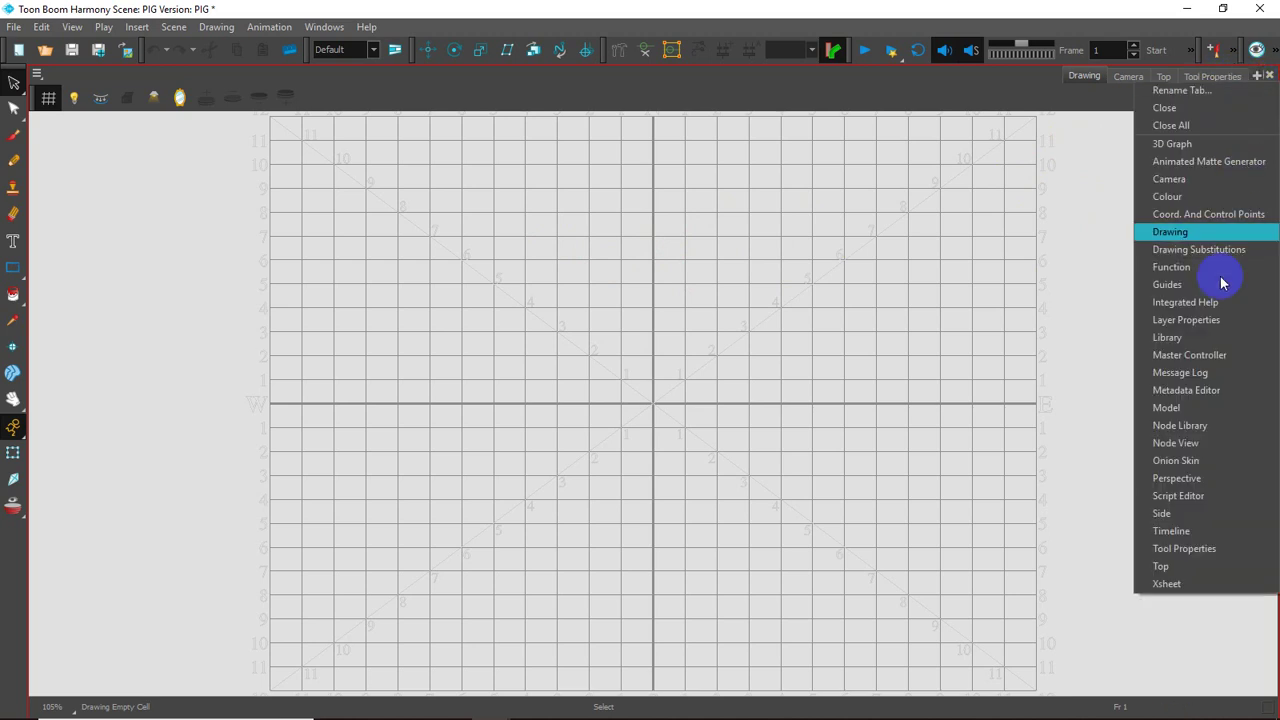
left_click(1163, 531)
left_click_drag(529, 495, 863, 300)
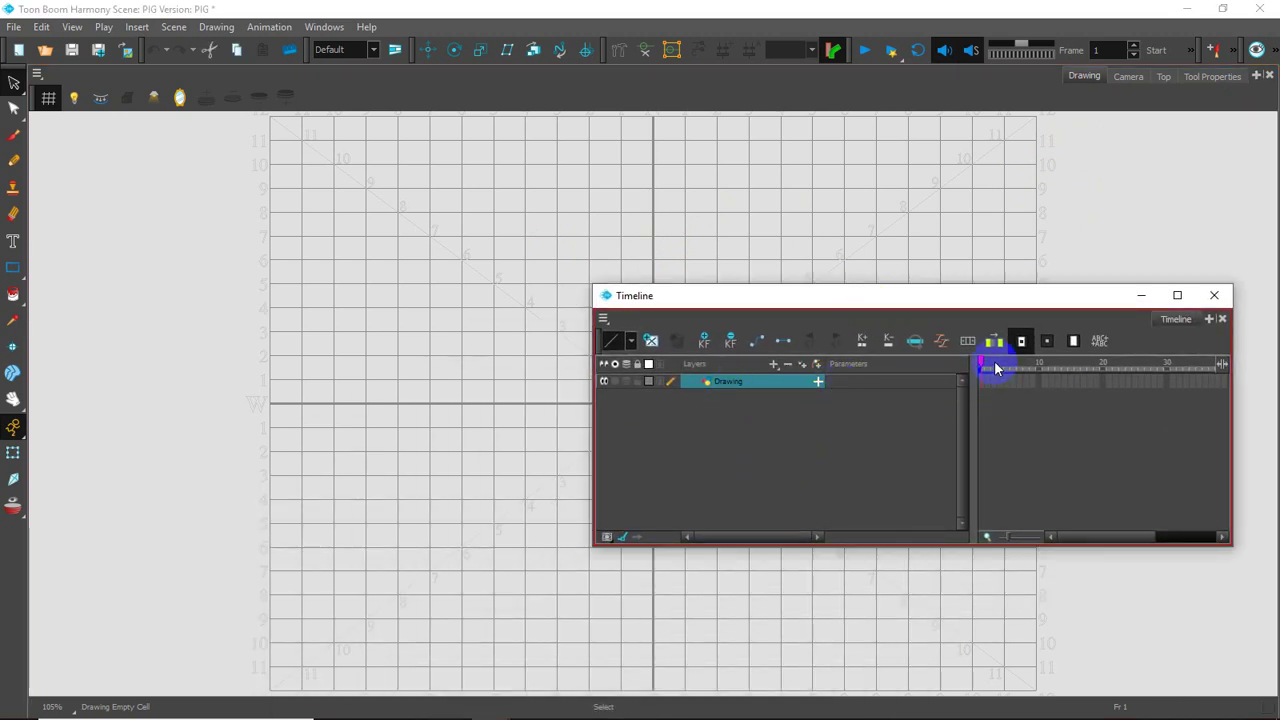
- Add a vector drawing layer named ROUGH to the timeline
left_click(773, 365)
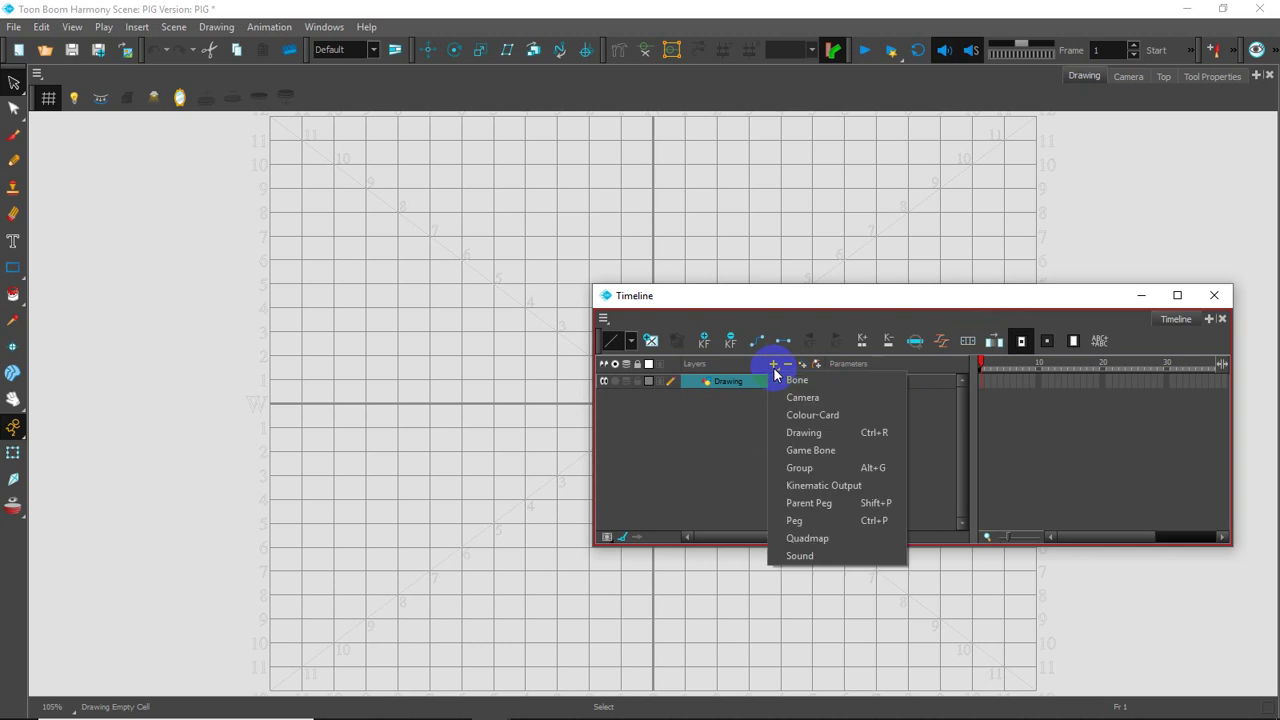
left_click(786, 434)
key("BackSpace")
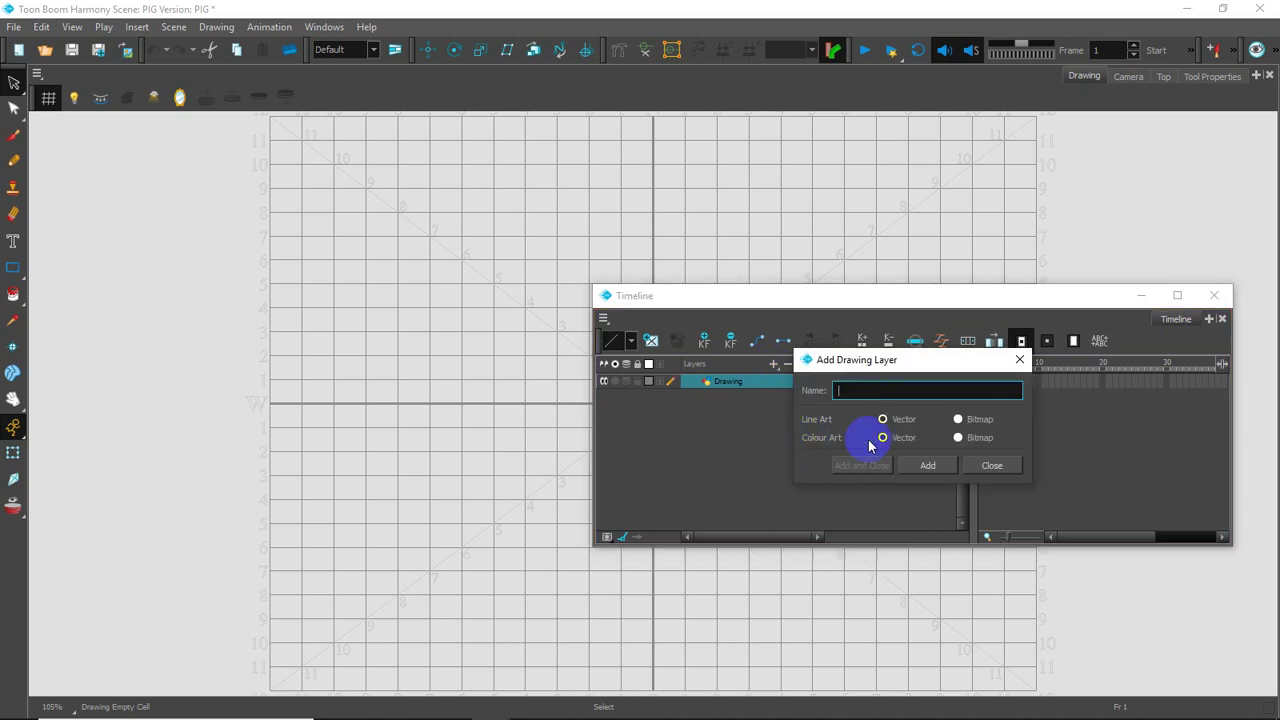
type("ROUGH")
key("Return")
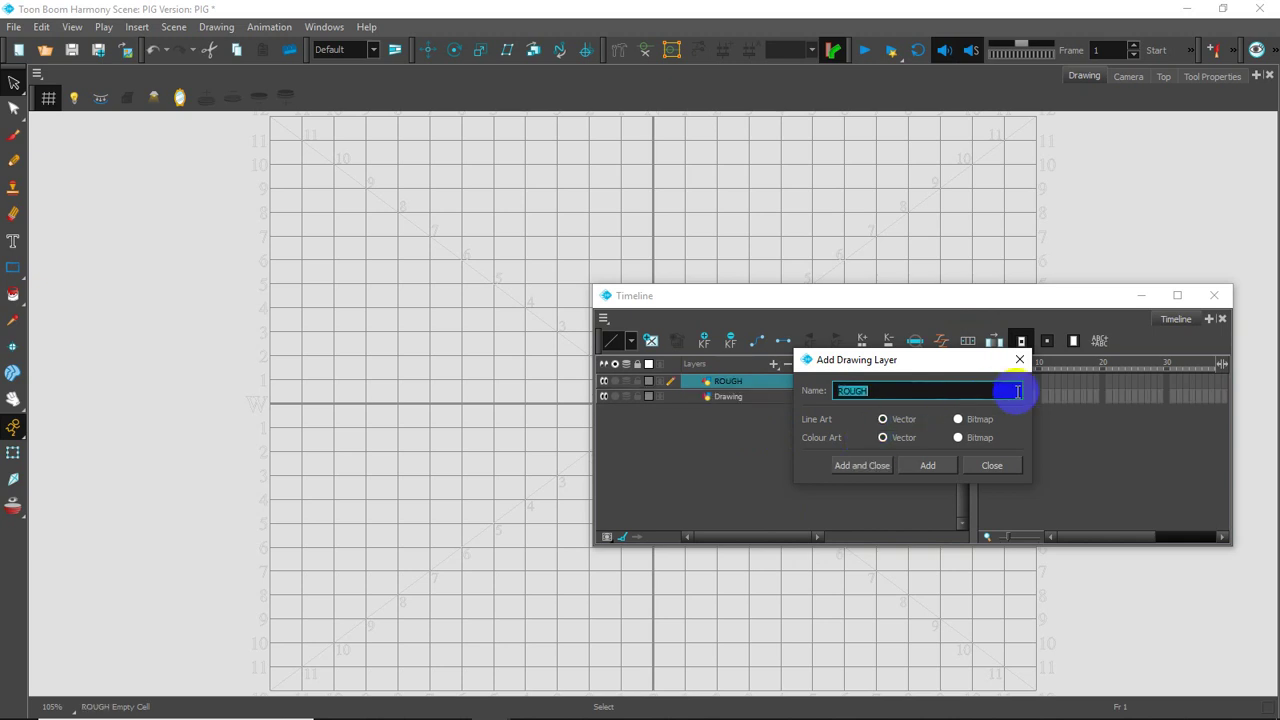
left_click(1021, 361)
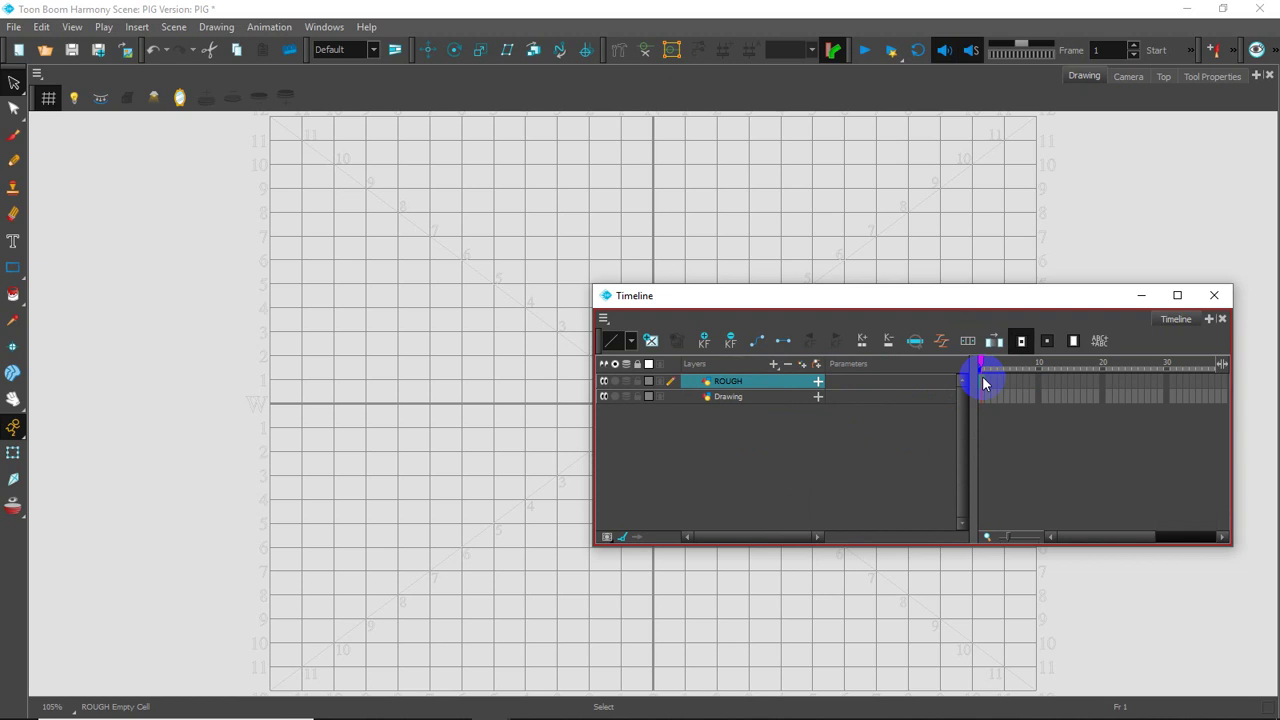
- Create an empty drawing in frame 1 of the ROUGH layer and add an Xsheet view to check that frame
key("alt+shift+r")
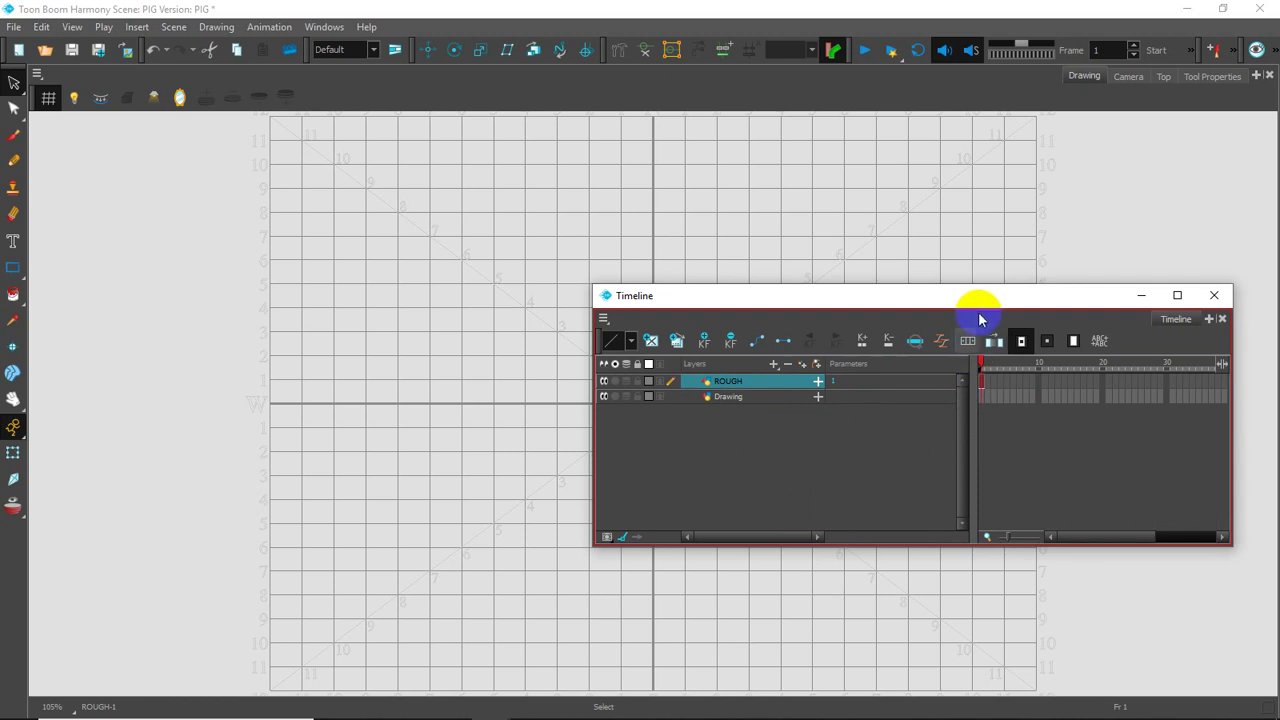
left_click_drag(980, 306, 896, 320)
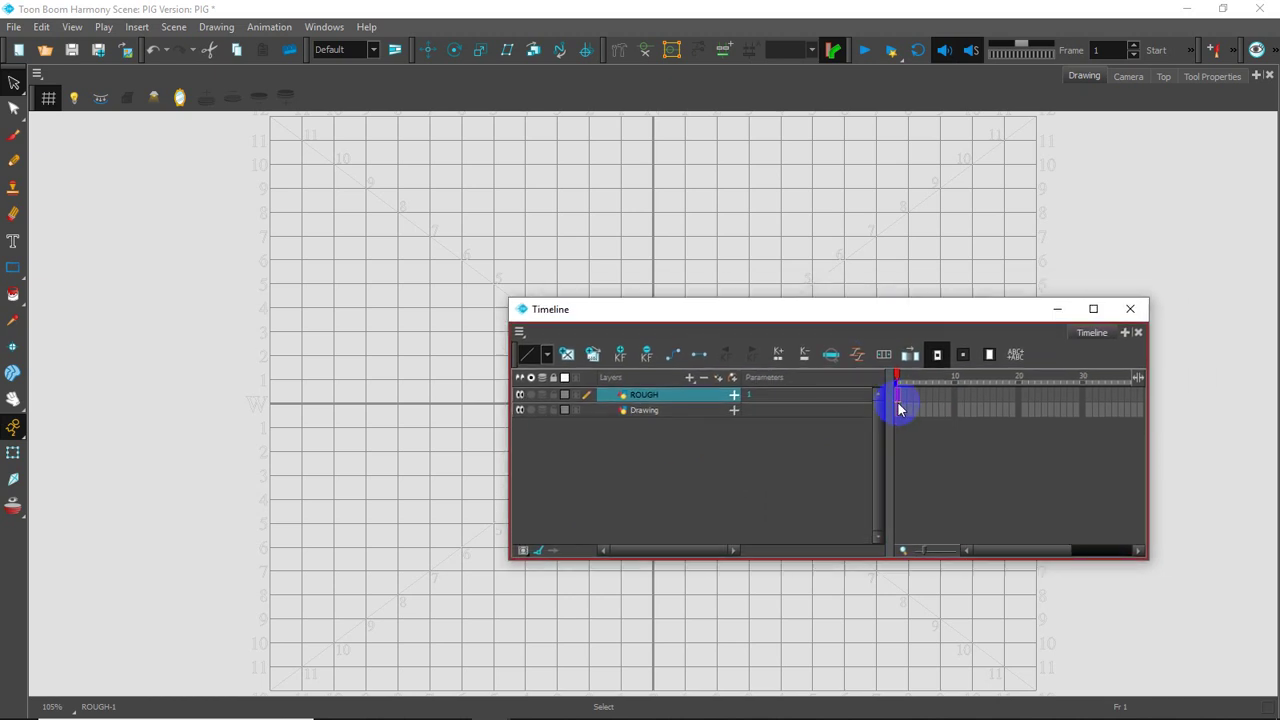
left_click(1258, 76)
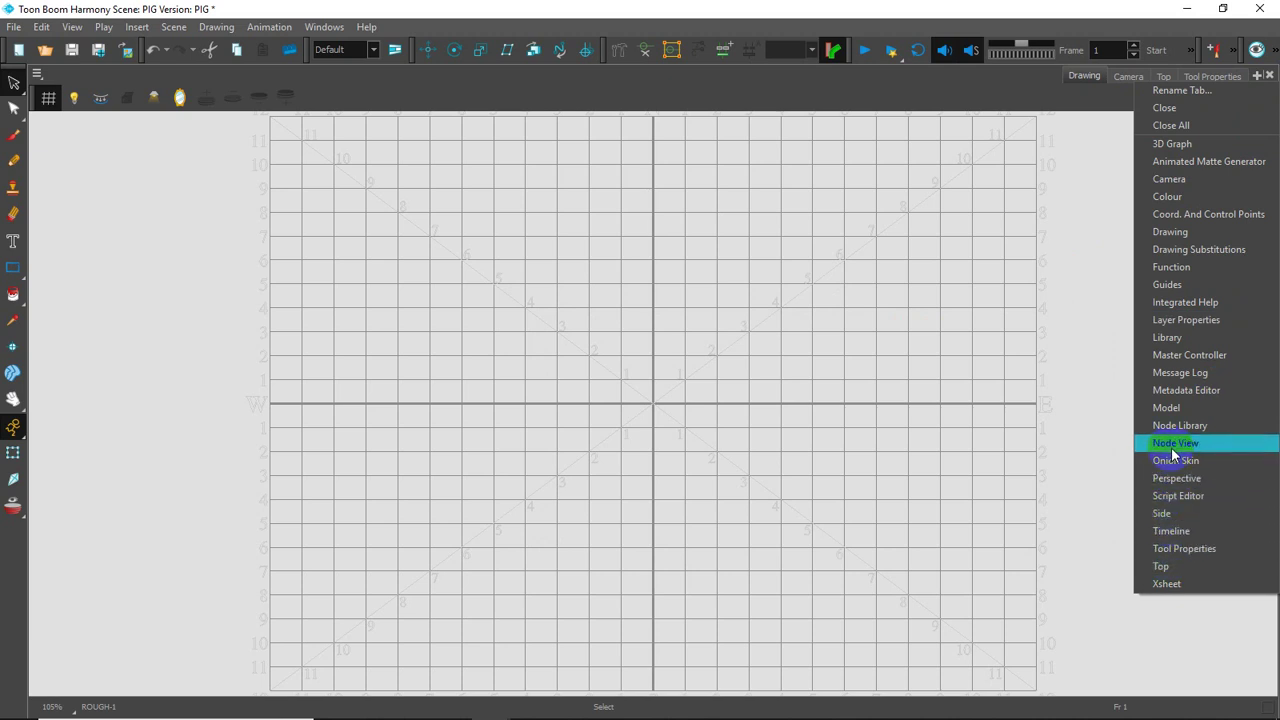
left_click(1164, 586)
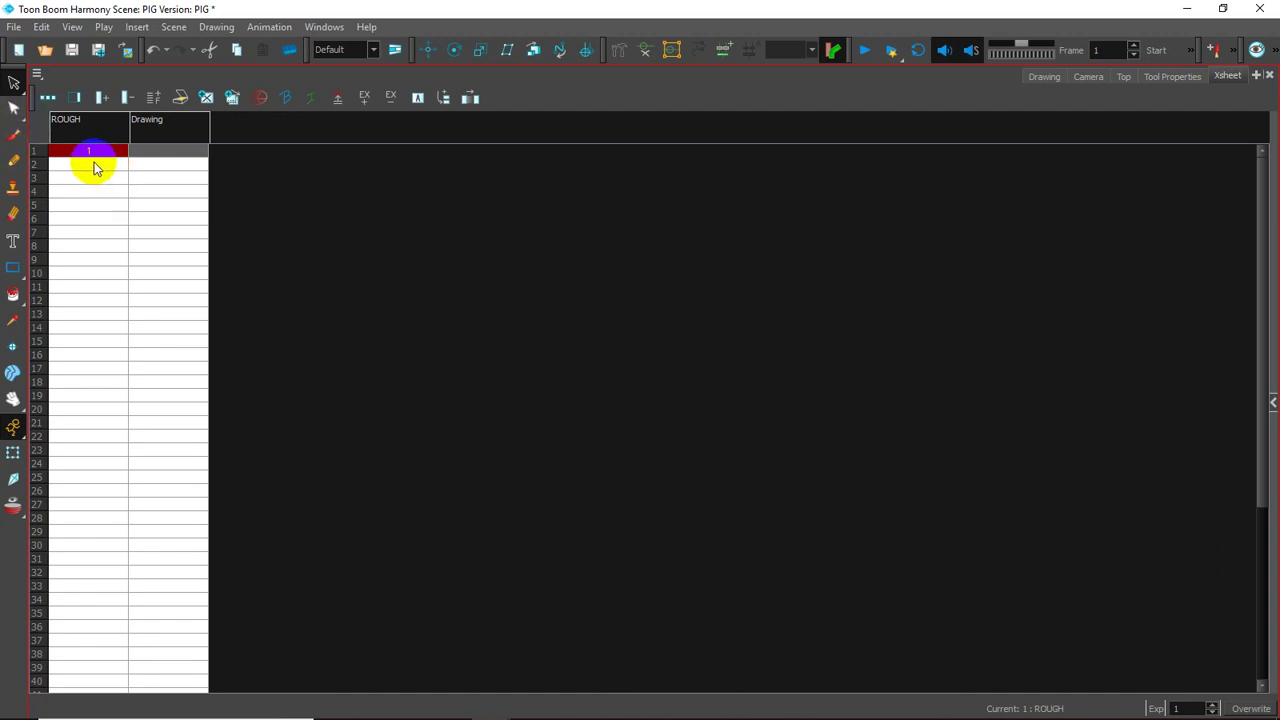
left_click(89, 156)
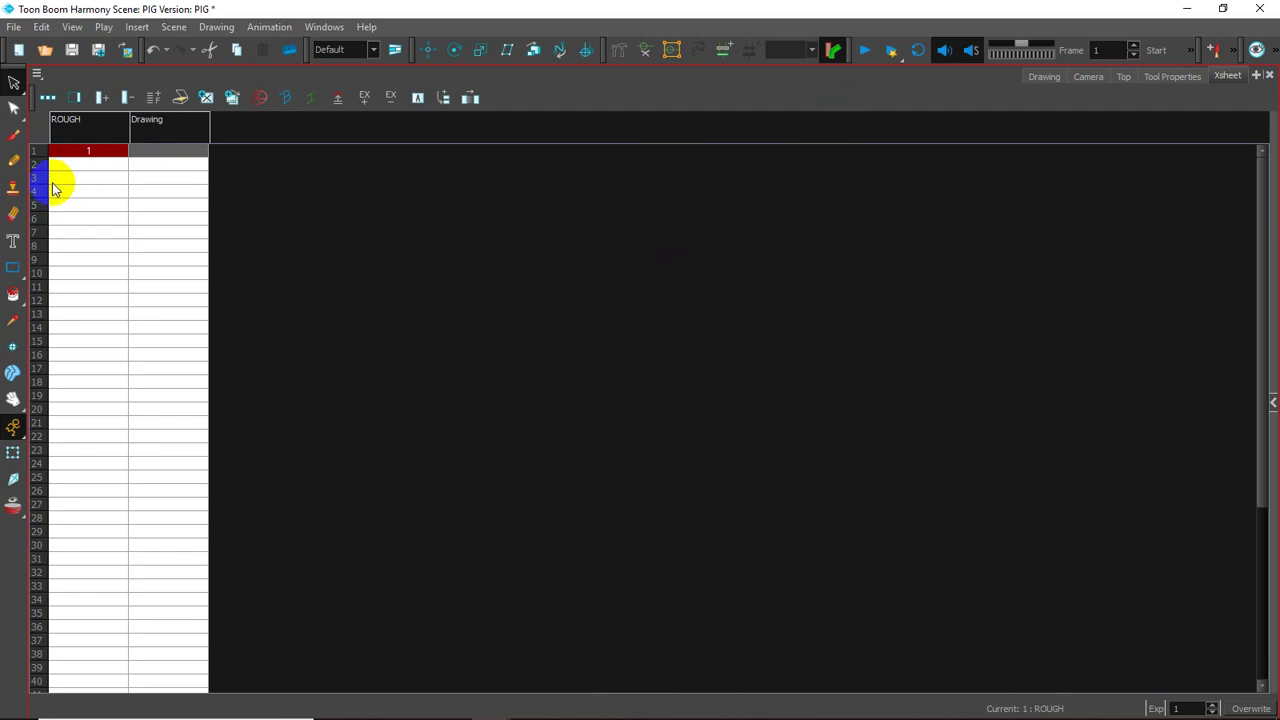
- Return to the Drawing view and activate the Brush tool for sketching on the ROUGH layer
left_click(1047, 77)
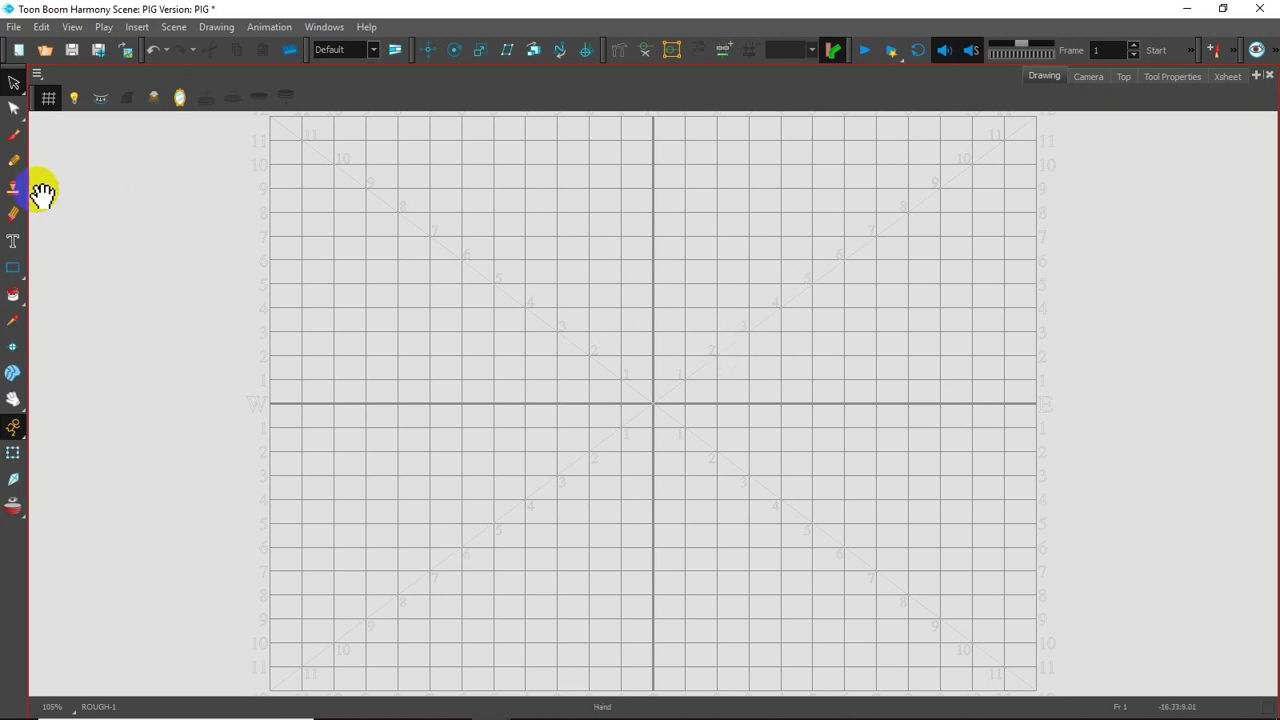
left_click(13, 136)
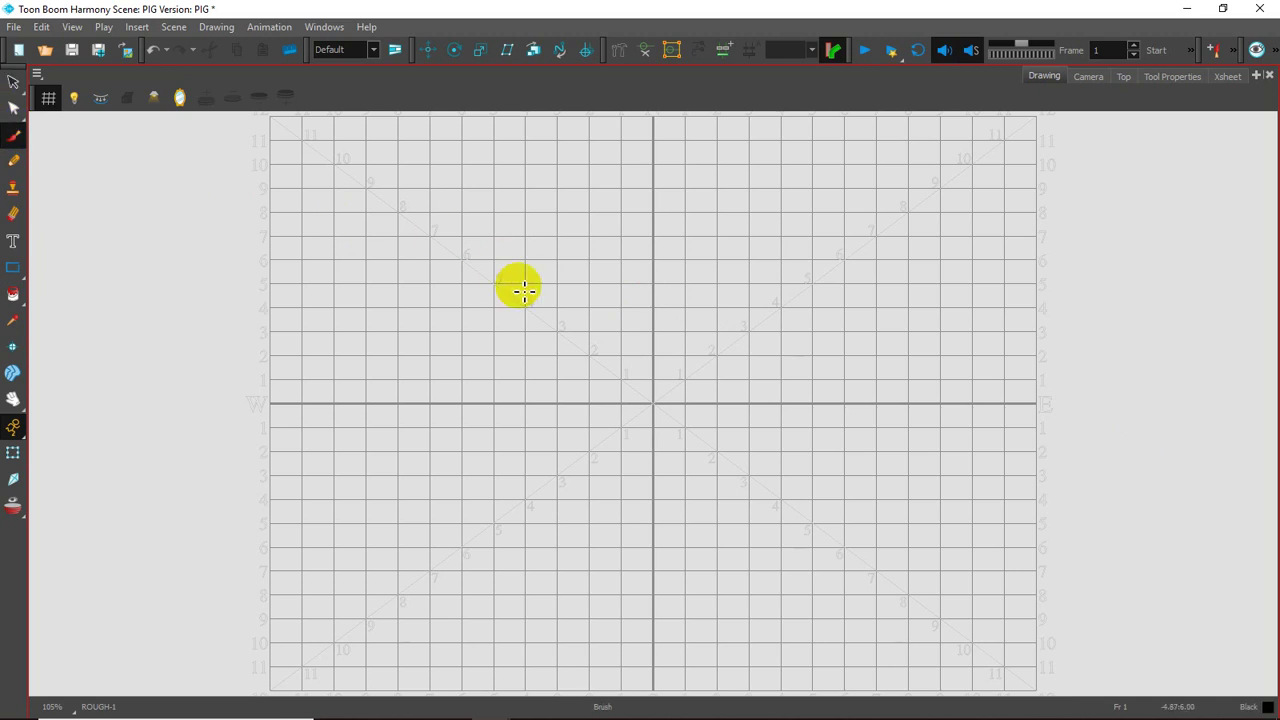
left_click_drag(494, 296, 498, 334)
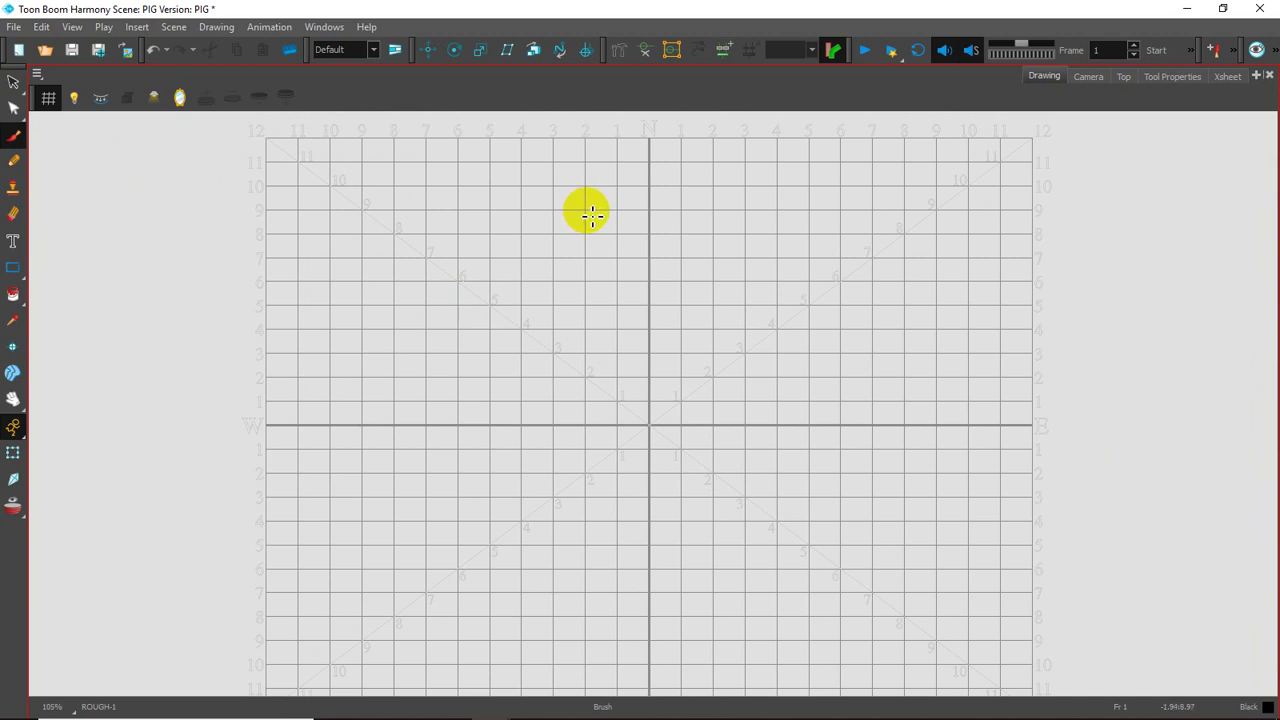
key("2")
key("2")
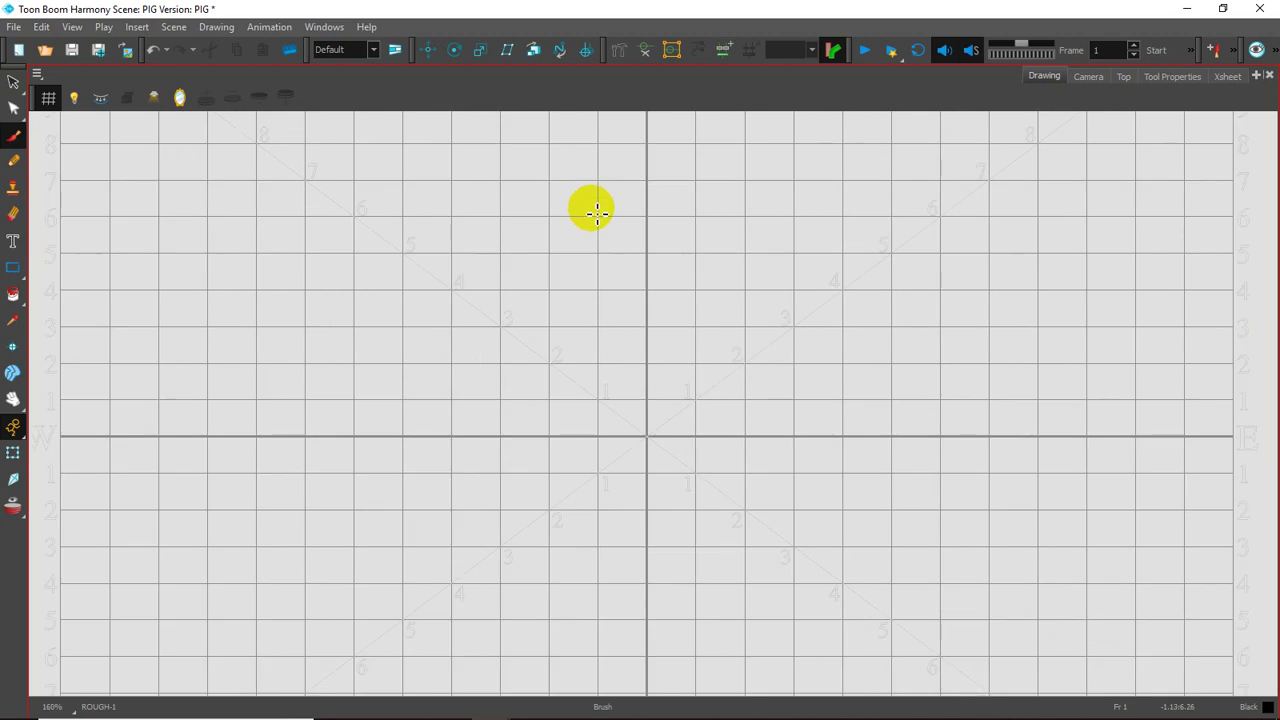
key("1")
key("1")
key("2")
key("2")
key("1")
key("1")
key("2")
key("2")
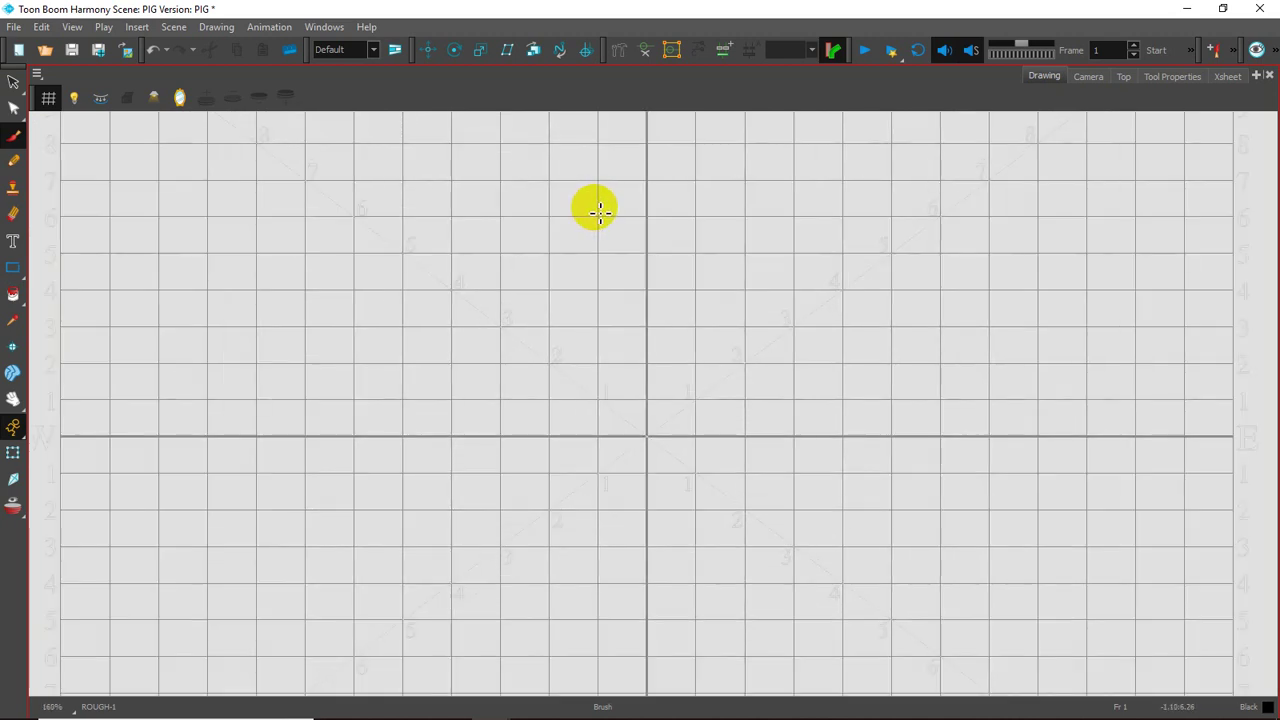
key("1")
key("1")
key("1")
key("2")
key("1")
key("2")
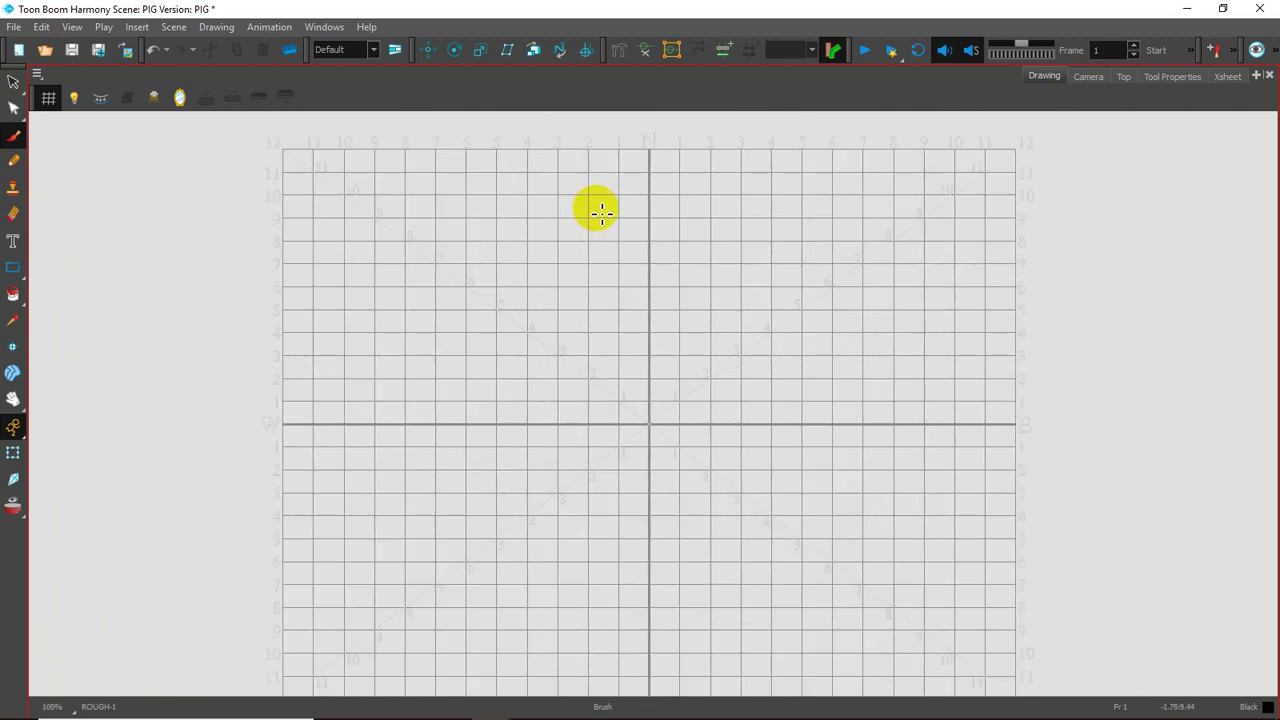
key("2")
key("2")
key("1")
key("2")
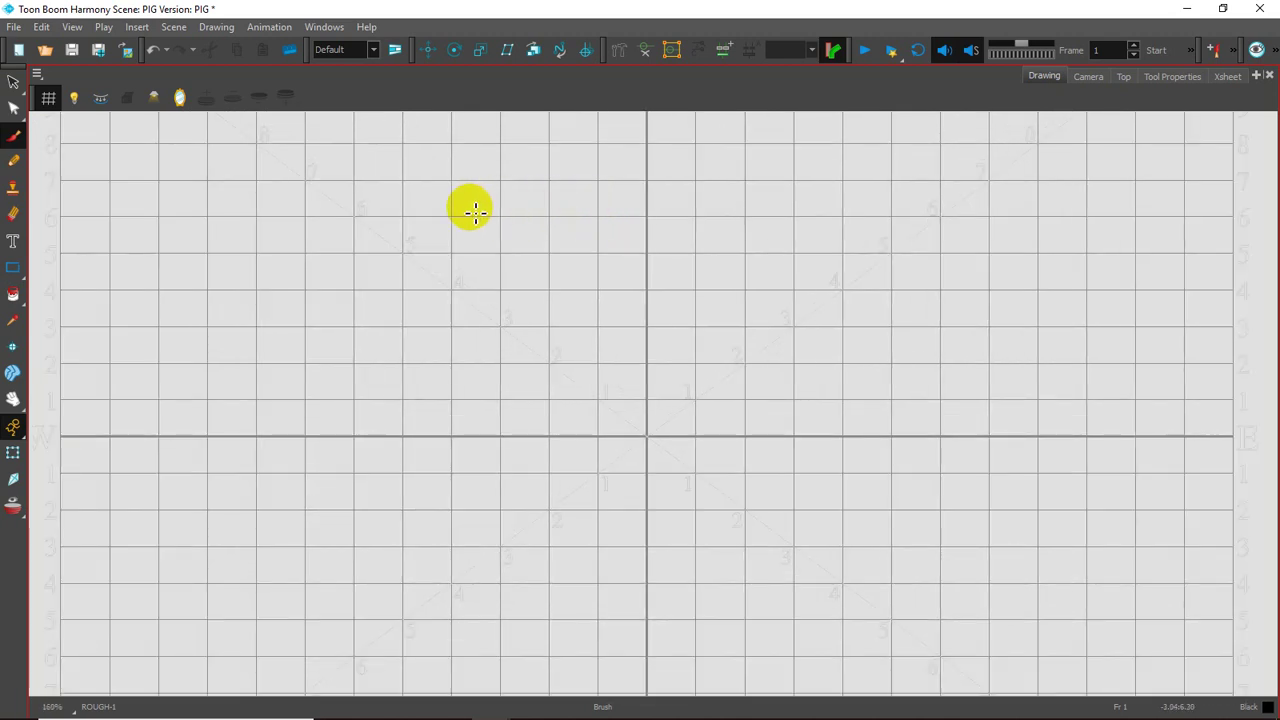
- Sketch the pig's forehead, brow line and nose bridge, ending in a rounded snout with two nostrils, left of the grid centre
key("space")
left_click_drag(498, 279, 317, 280)
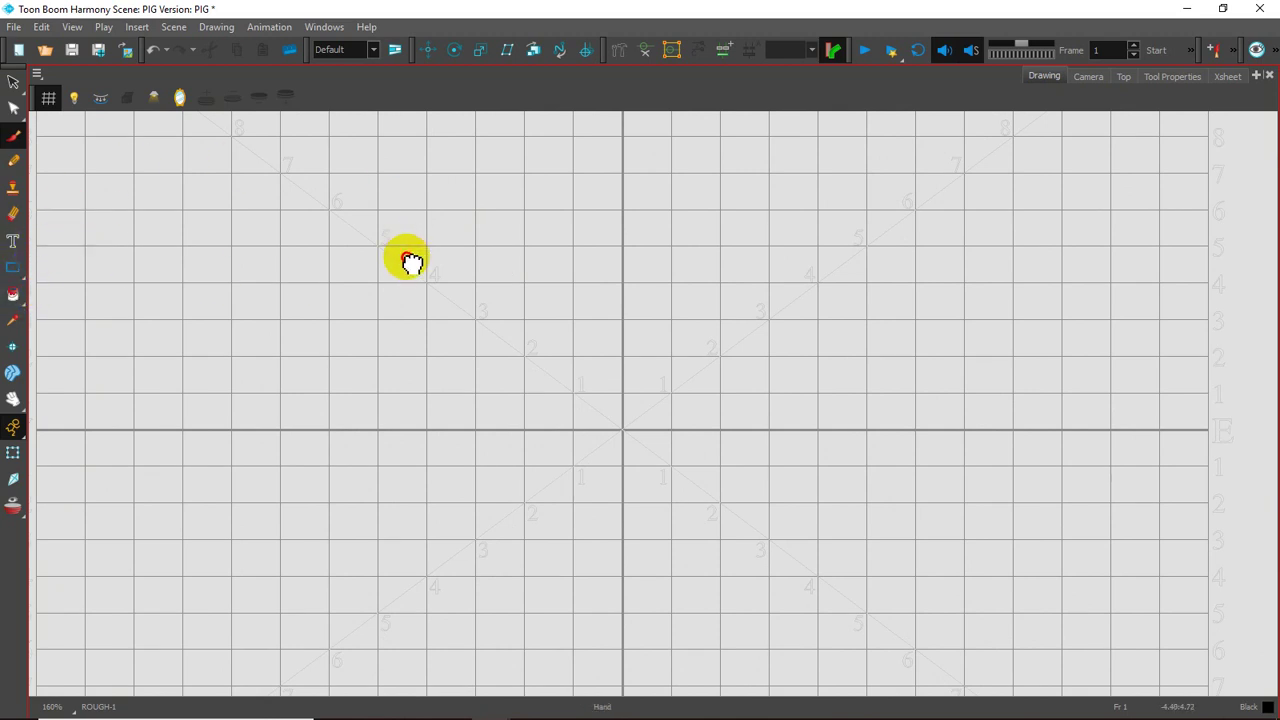
mouse_move(407, 258)
left_mouse_down()
mouse_move(451, 285)
mouse_move(433, 252)
mouse_move(449, 243)
mouse_move(412, 292)
left_mouse_up()
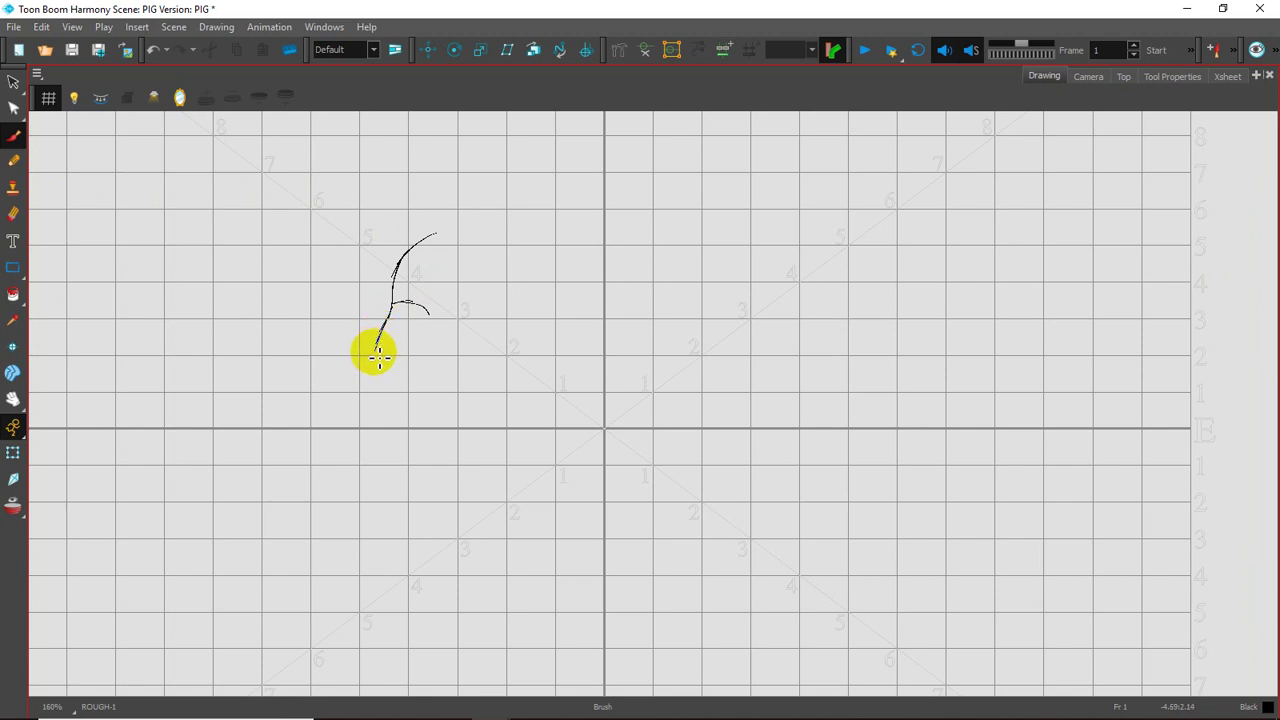
mouse_move(380, 348)
left_mouse_down()
mouse_move(421, 354)
mouse_move(432, 375)
mouse_move(370, 383)
mouse_move(384, 398)
mouse_move(438, 385)
mouse_move(391, 366)
left_mouse_up()
key("space")
mouse_move(445, 332)
left_mouse_down()
mouse_move(431, 360)
mouse_move(457, 320)
mouse_move(451, 330)
left_mouse_up()
scroll(445, 328, "up", 5)
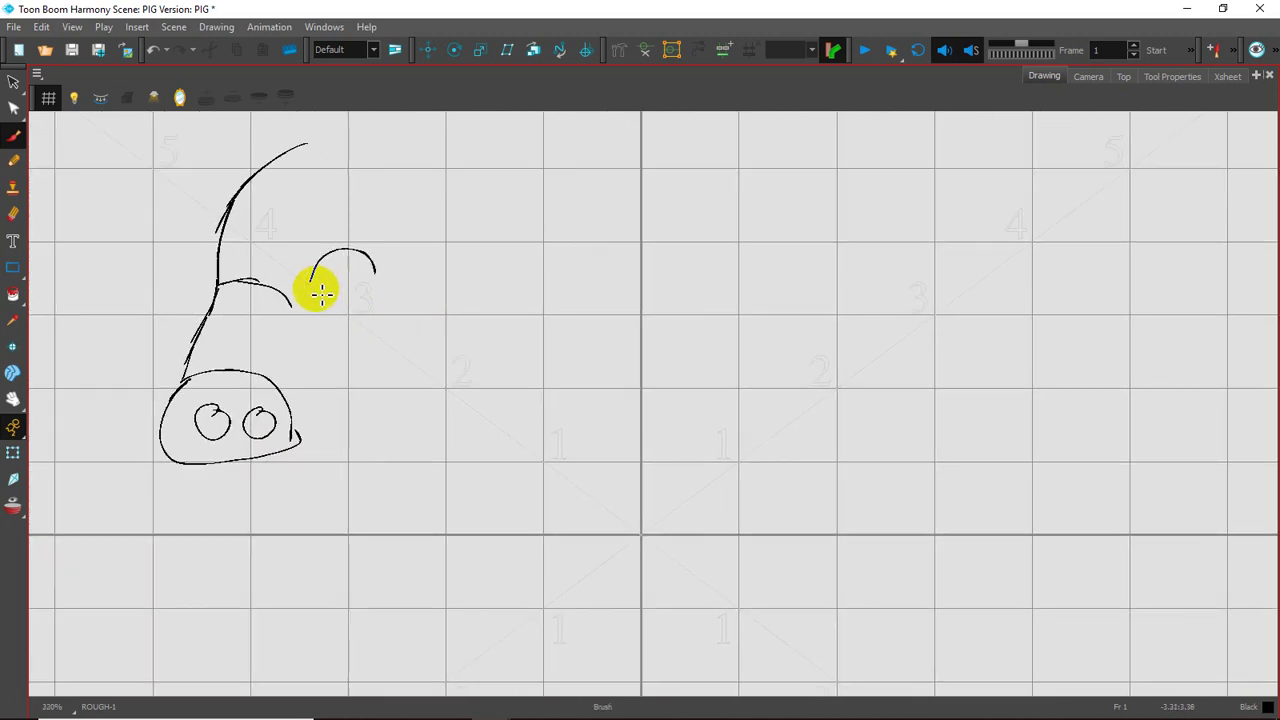
- Draw the pig's eye under its curved lid, plus the lower jaw and the mouth line behind the snout
mouse_move(316, 290)
left_mouse_down()
mouse_move(376, 280)
mouse_move(320, 296)
mouse_move(350, 275)
mouse_move(375, 280)
mouse_move(341, 296)
mouse_move(351, 282)
mouse_move(393, 304)
left_mouse_up()
key("space")
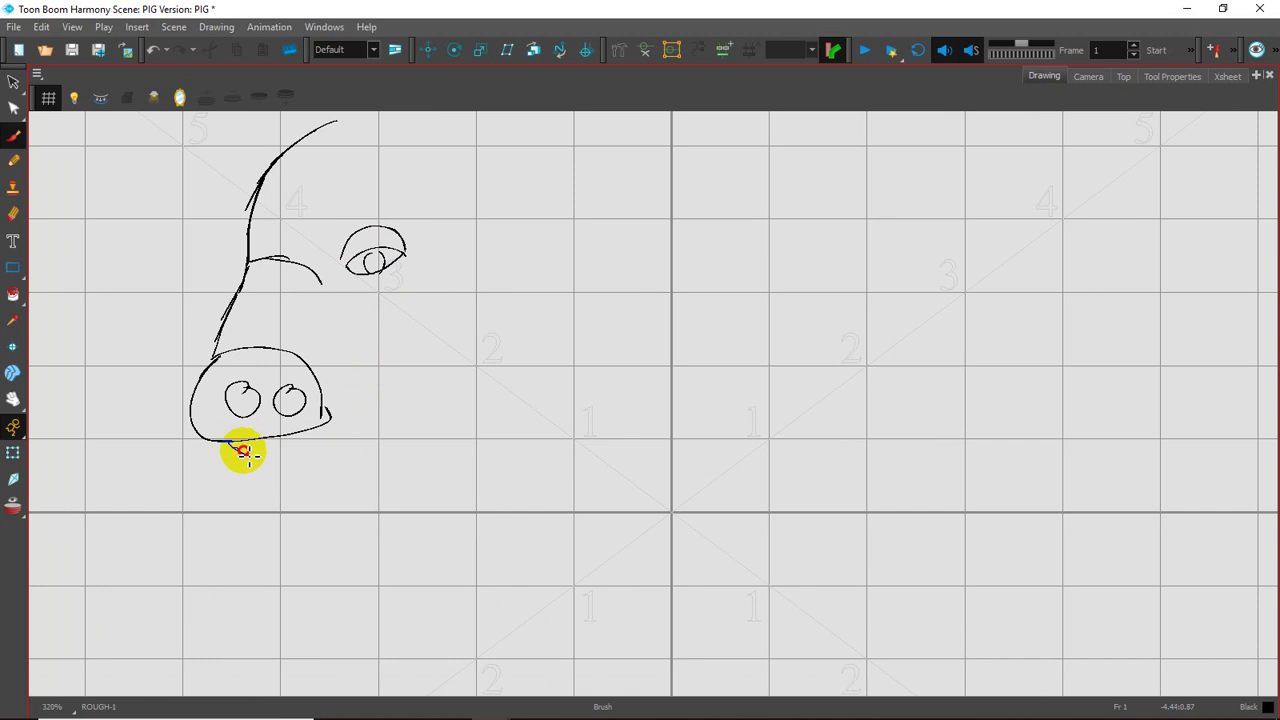
left_click_drag(244, 452, 405, 456)
mouse_move(343, 409)
left_mouse_down()
mouse_move(391, 377)
mouse_move(395, 434)
left_mouse_up()
- Extend the forehead curve over the top of the head and draw a pointed ear on it
key("space")
mouse_move(289, 207)
left_mouse_down()
mouse_move(358, 197)
mouse_move(418, 240)
left_mouse_up()
key("space")
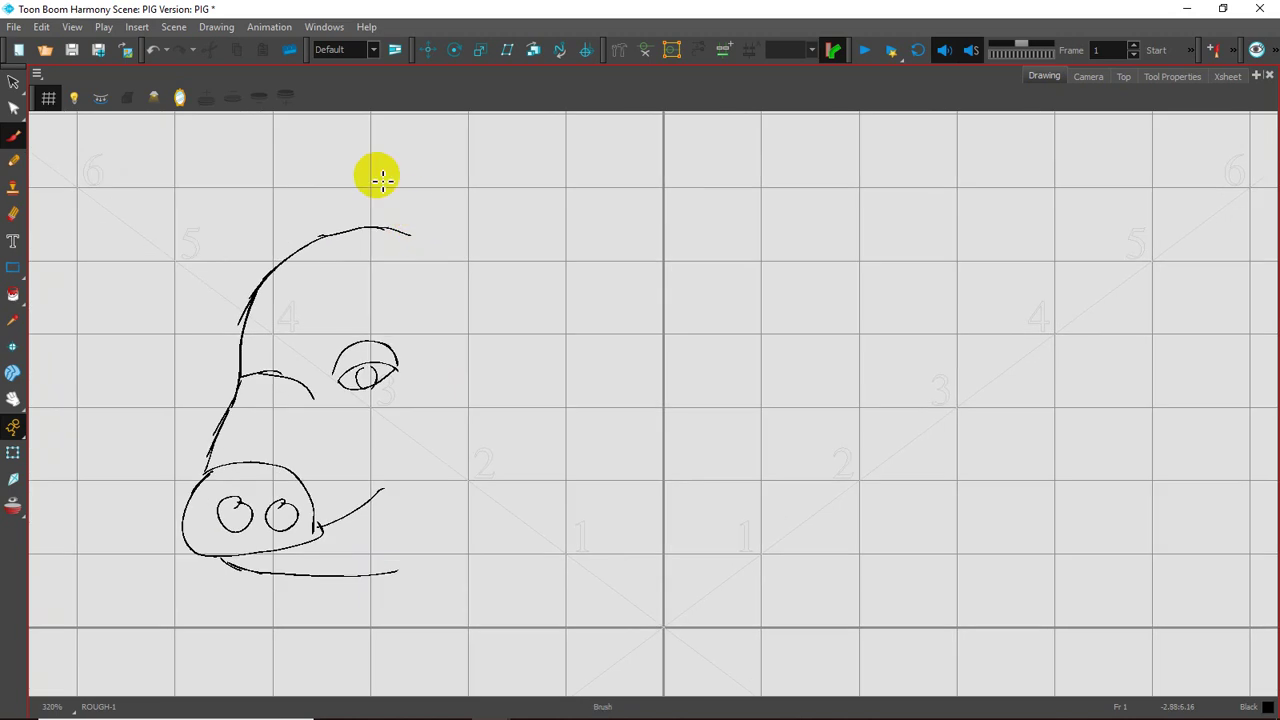
left_click_drag(365, 150, 402, 232)
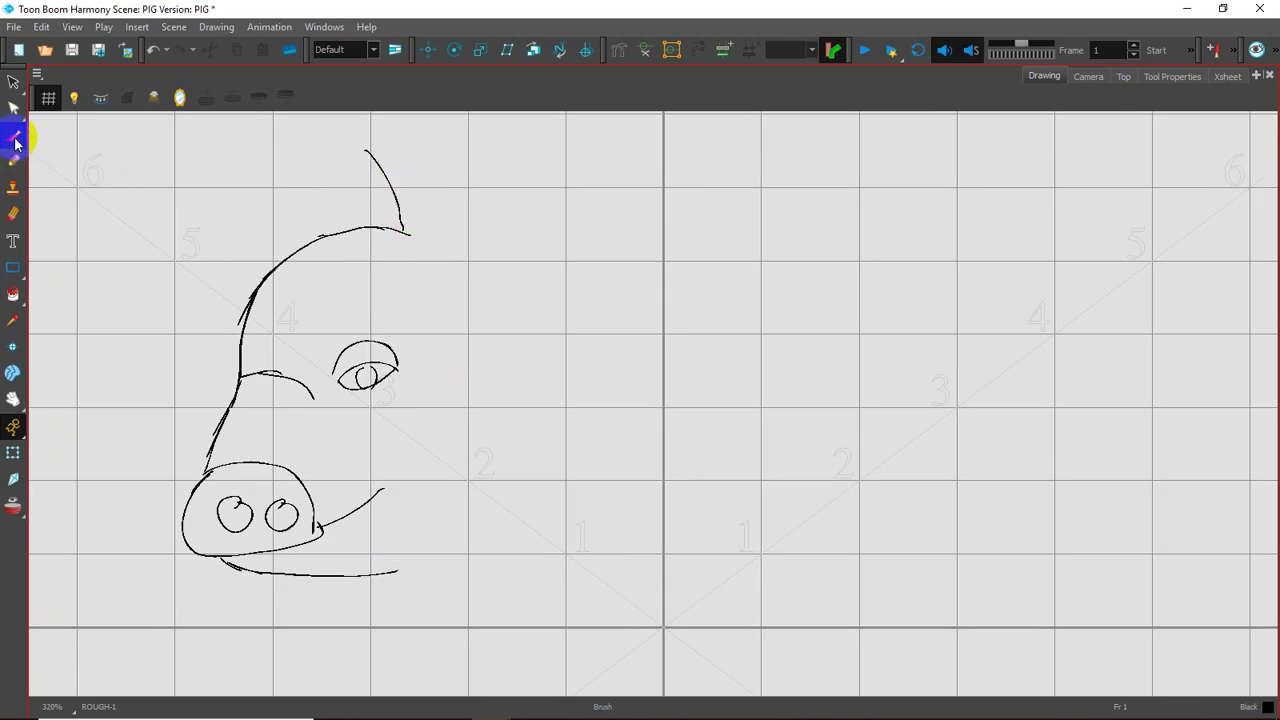
key("space")
mouse_move(374, 149)
left_mouse_down()
mouse_move(480, 222)
mouse_move(493, 272)
mouse_move(468, 292)
mouse_move(380, 225)
mouse_move(434, 254)
left_mouse_up()
key("space")
key("space")
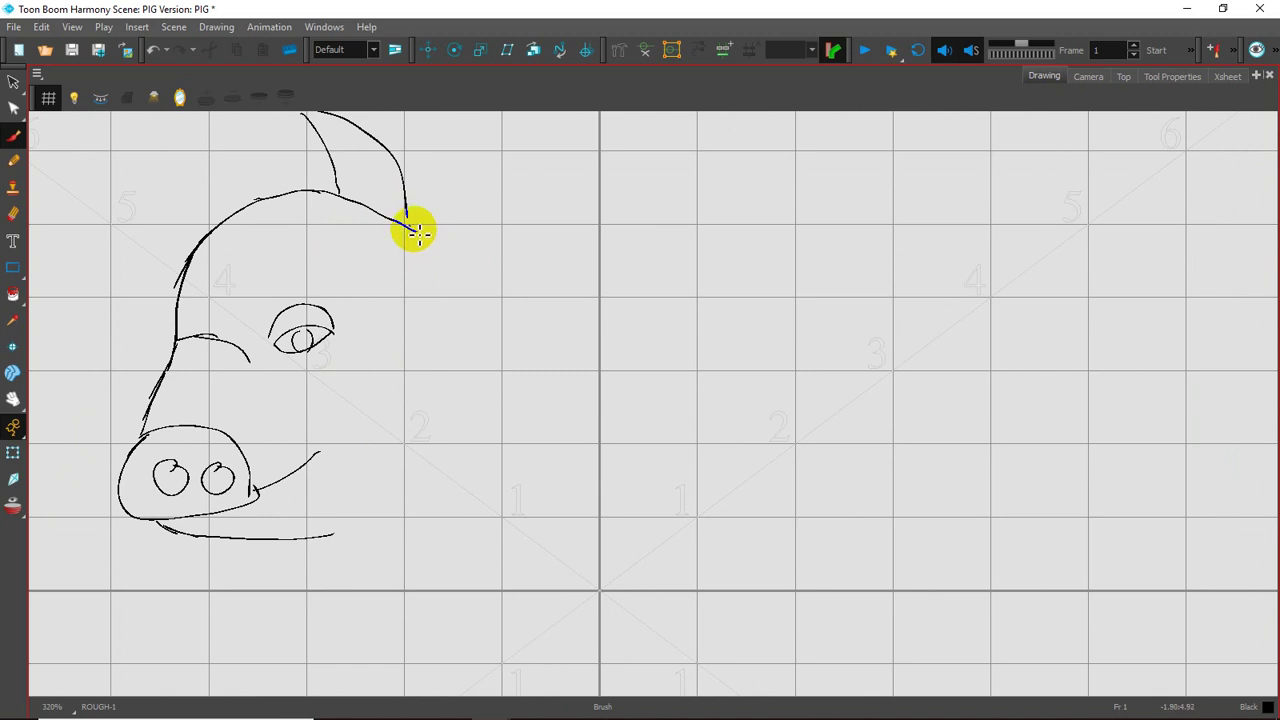
- Draw the pig's back line from behind the ear, curving down around the rump
mouse_move(417, 232)
left_mouse_down()
mouse_move(686, 194)
mouse_move(742, 200)
left_mouse_up()
key("space")
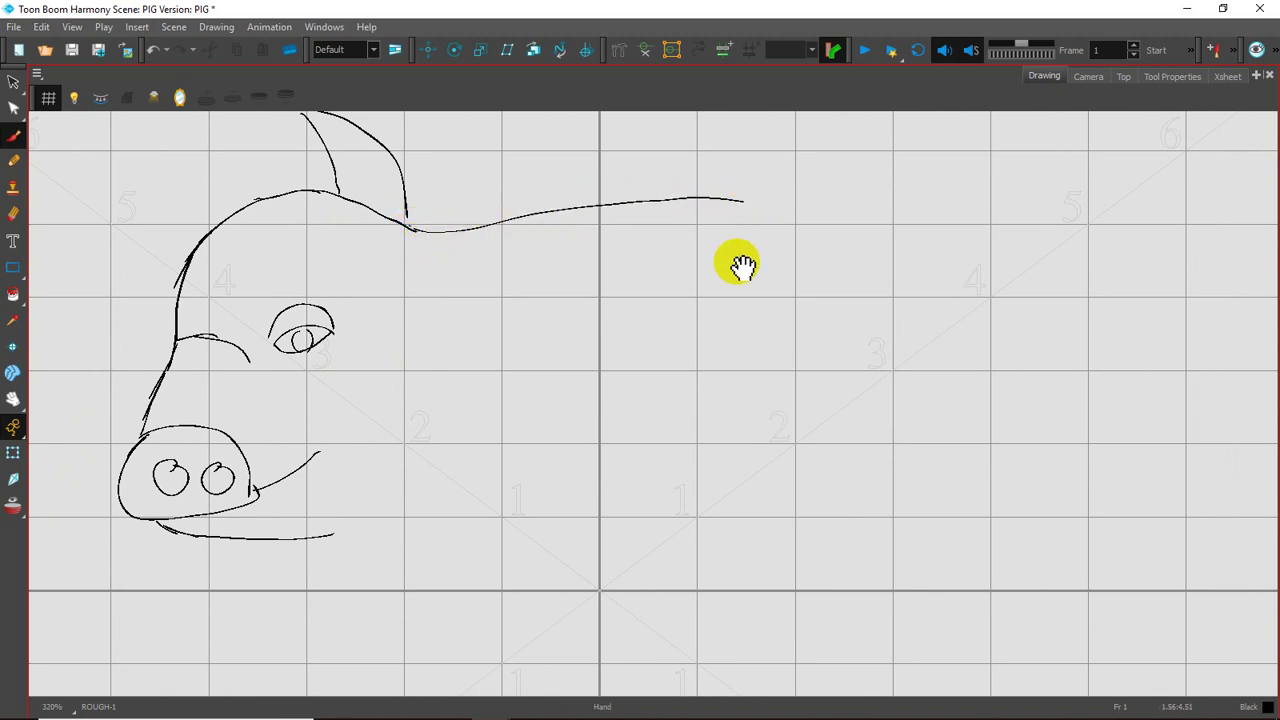
left_click_drag(737, 263, 645, 280)
mouse_move(650, 230)
left_mouse_down()
mouse_move(754, 243)
mouse_move(826, 291)
mouse_move(837, 366)
left_mouse_up()
key("space")
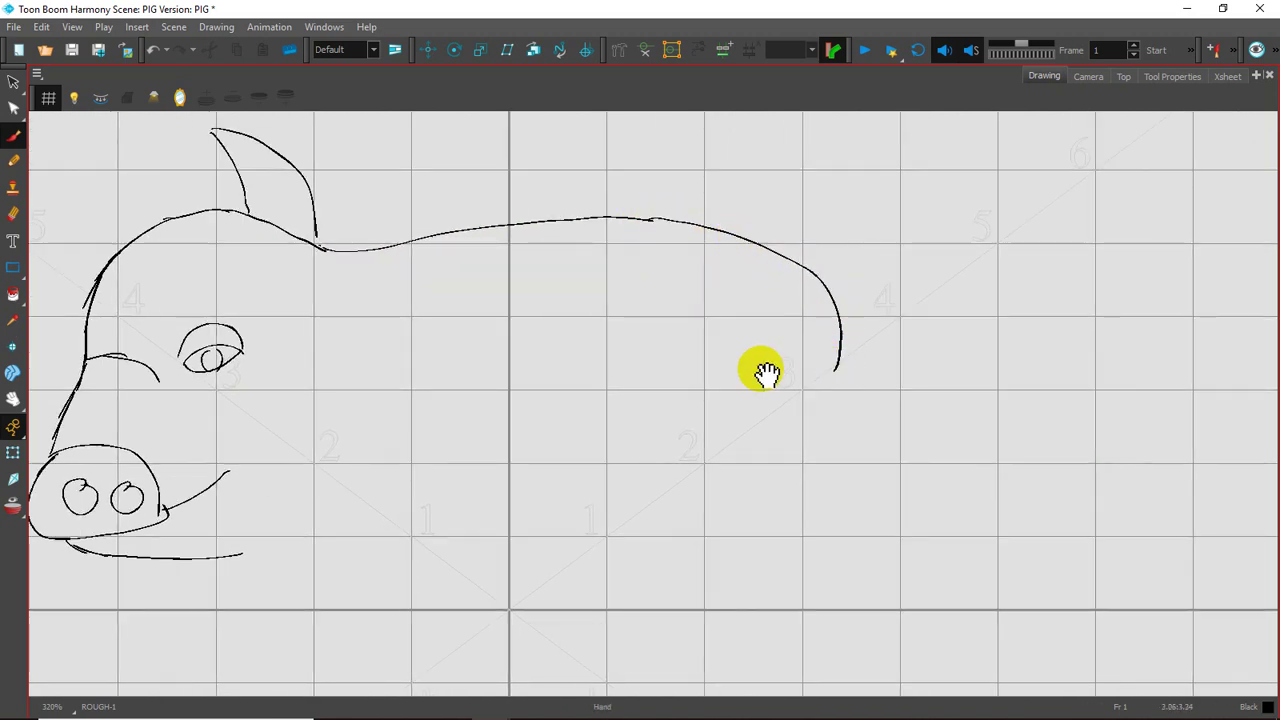
- Extend the pig's rump line downward from the end of the back curve
mouse_move(690, 402)
left_mouse_down()
mouse_move(716, 307)
mouse_move(681, 338)
left_mouse_up()
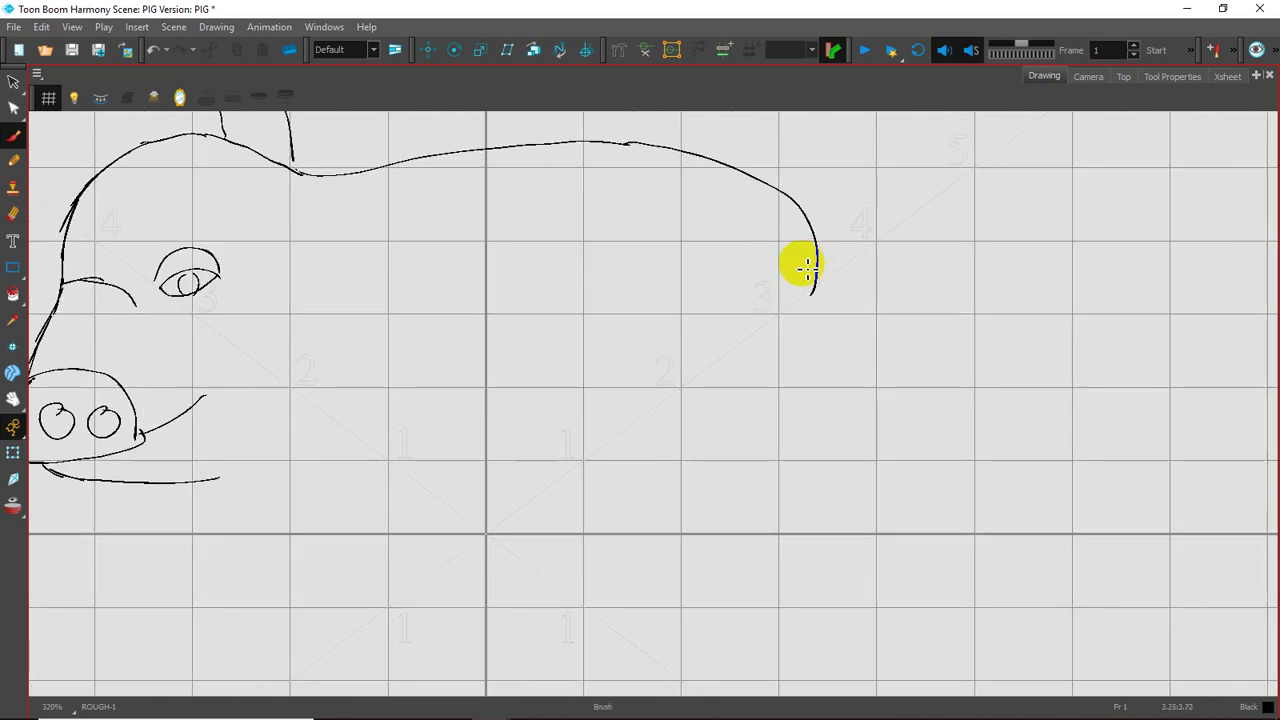
scroll(806, 266, "down", 3)
key("space")
mouse_move(700, 286)
left_mouse_down()
mouse_move(719, 236)
mouse_move(752, 272)
mouse_move(737, 371)
left_mouse_up()
key("space")
left_click_drag(615, 381, 651, 351)
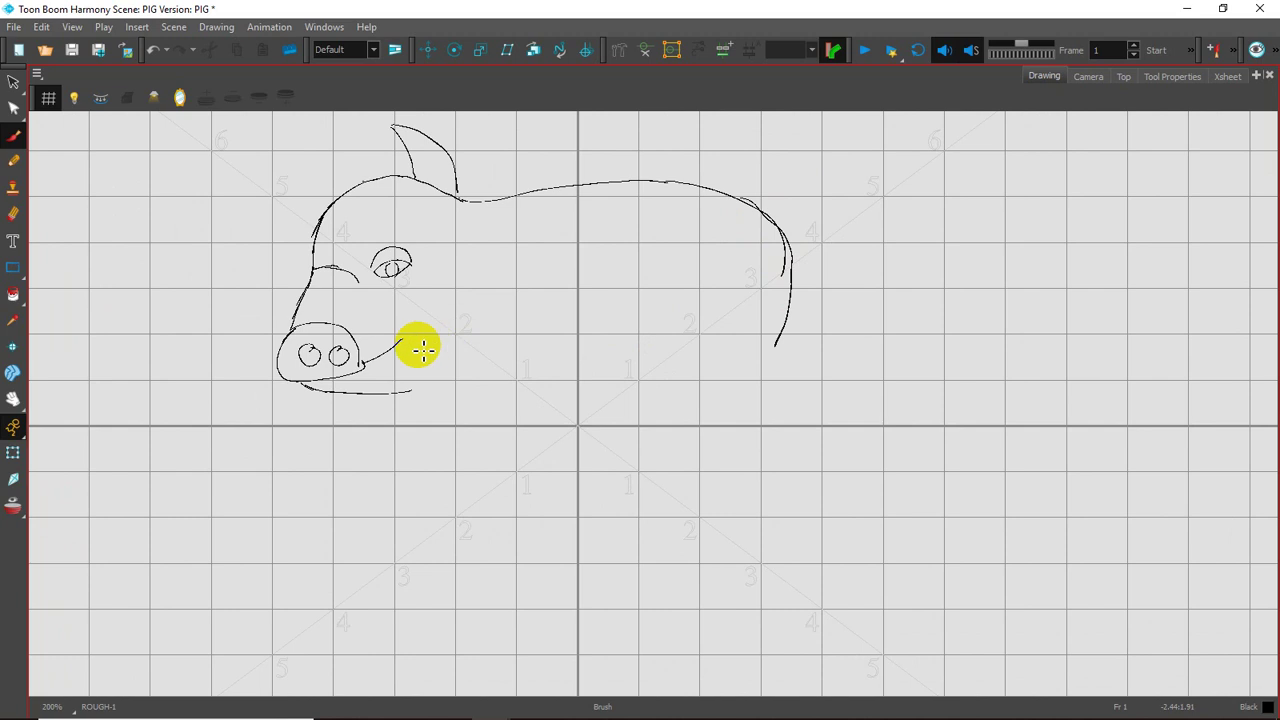
- Extend the pig's lower jaw line back and upward toward the neck with overlapping strokes
key("space")
left_click_drag(402, 394, 476, 360)
key("space")
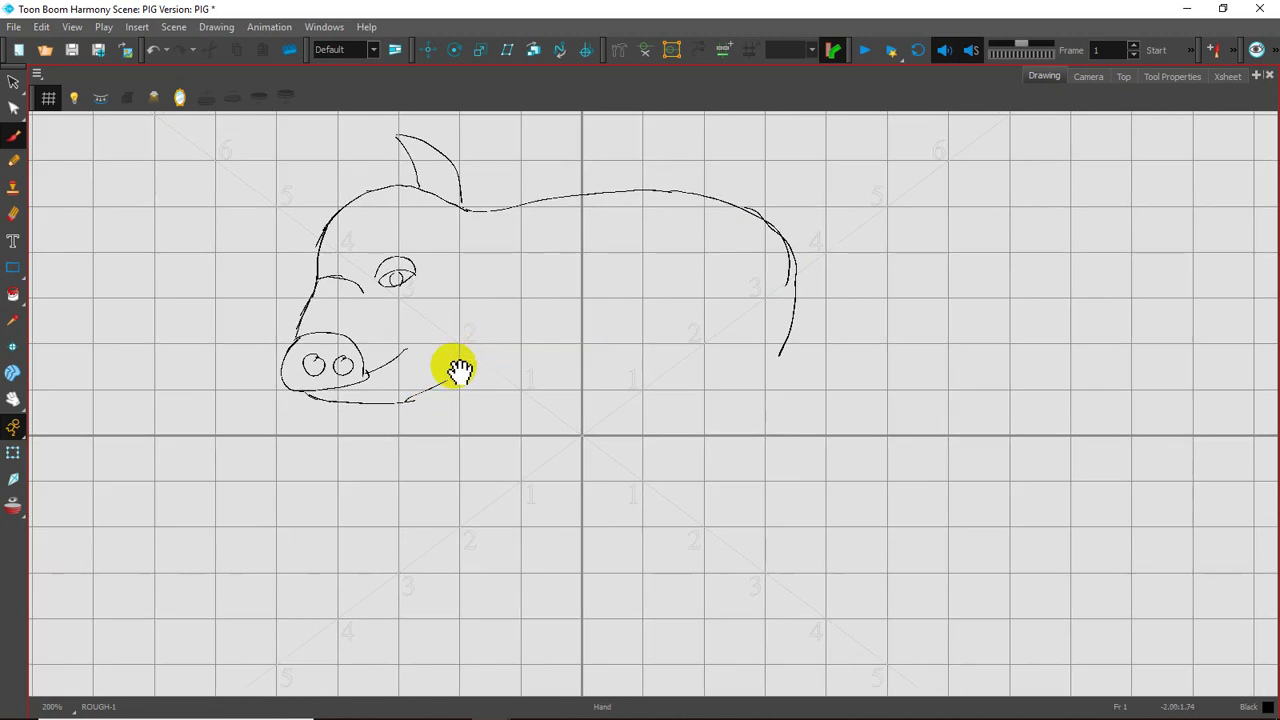
mouse_move(312, 397)
left_mouse_down()
mouse_move(360, 406)
mouse_move(455, 383)
left_mouse_up()
key("space")
- Draw the two curved sides of the upper front leg just behind the jaw
mouse_move(460, 339)
left_mouse_down()
mouse_move(447, 350)
mouse_move(464, 381)
left_mouse_up()
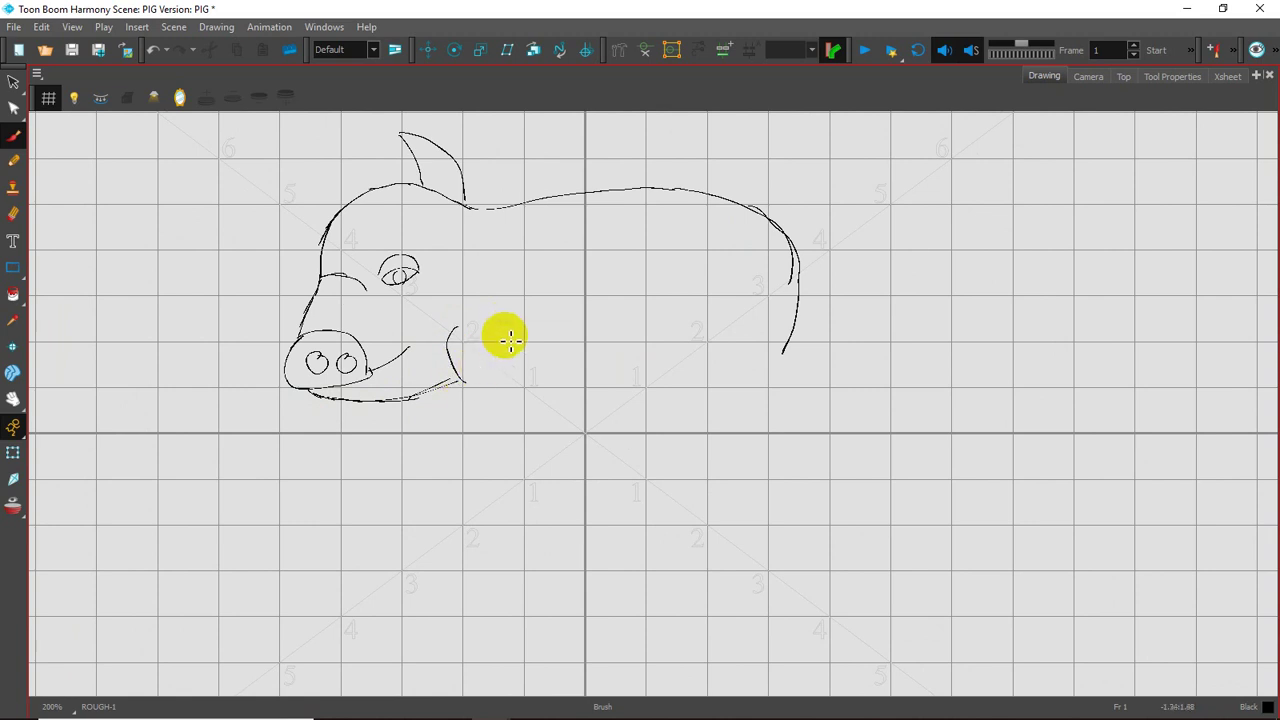
mouse_move(503, 330)
left_mouse_down()
mouse_move(520, 431)
mouse_move(524, 356)
mouse_move(506, 335)
mouse_move(503, 380)
left_mouse_up()
key("space")
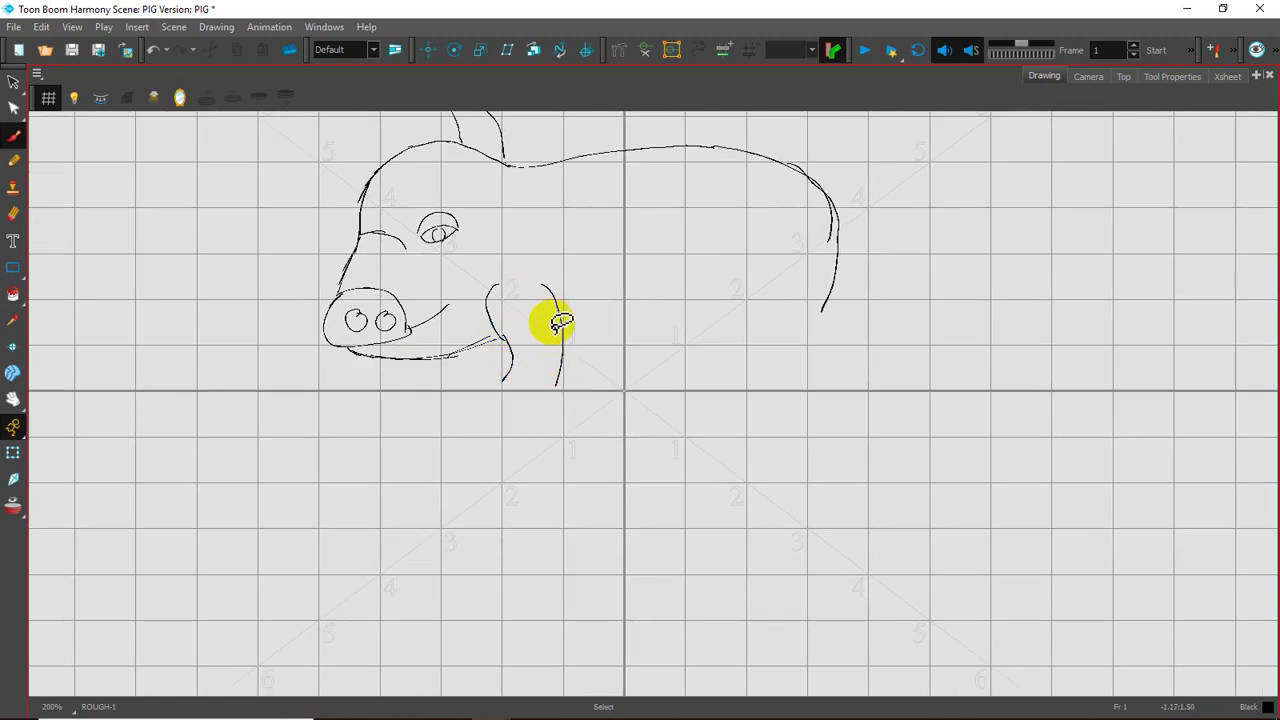
- Undo the last leg stroke and draw the bent lower front leg, ending in a split hoof
key("2")
key("2")
key("2")
key("space")
left_click_drag(457, 303, 543, 347)
mouse_move(512, 207)
left_mouse_down()
mouse_move(540, 232)
mouse_move(504, 370)
left_mouse_up()
key("ctrl+z")
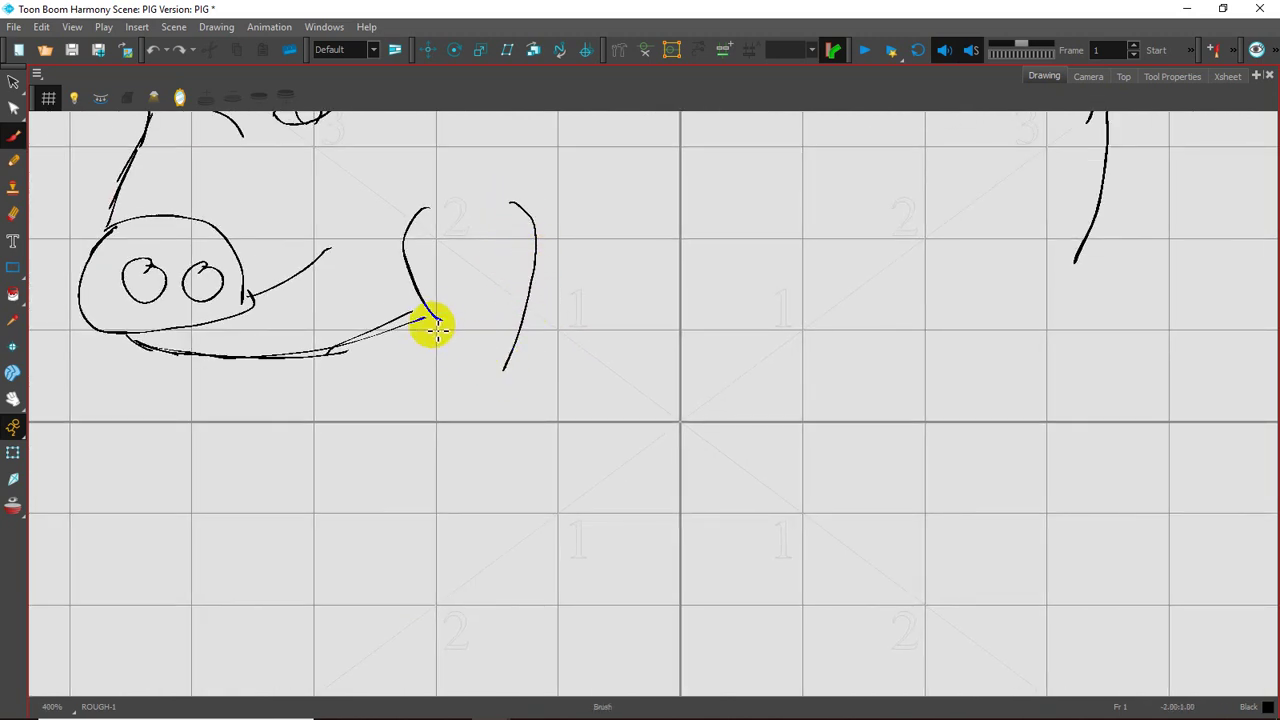
mouse_move(437, 327)
left_mouse_down()
mouse_move(437, 372)
mouse_move(524, 361)
mouse_move(547, 332)
mouse_move(542, 317)
mouse_move(529, 346)
mouse_move(462, 336)
mouse_move(491, 375)
left_mouse_up()
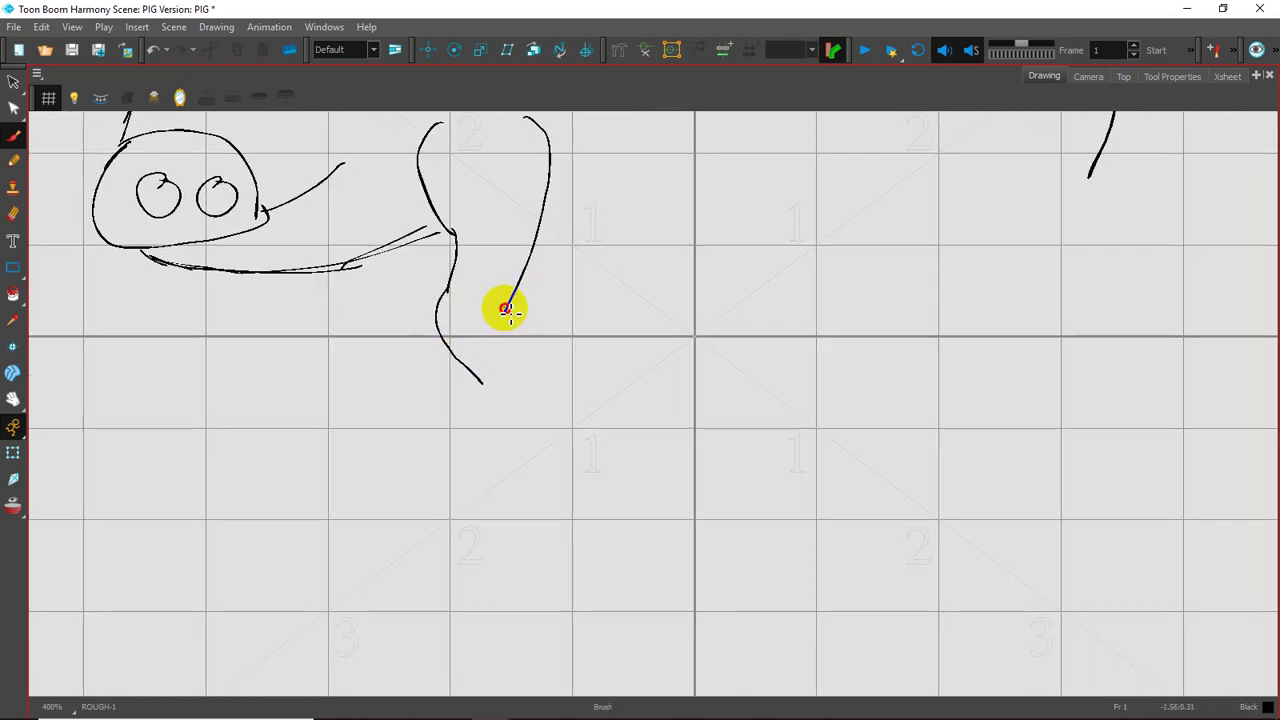
mouse_move(505, 310)
left_mouse_down()
mouse_move(549, 389)
mouse_move(487, 387)
mouse_move(501, 398)
mouse_move(552, 385)
mouse_move(517, 402)
mouse_move(535, 410)
mouse_move(549, 388)
mouse_move(537, 410)
mouse_move(495, 403)
mouse_move(522, 418)
mouse_move(534, 385)
mouse_move(497, 483)
left_mouse_up()
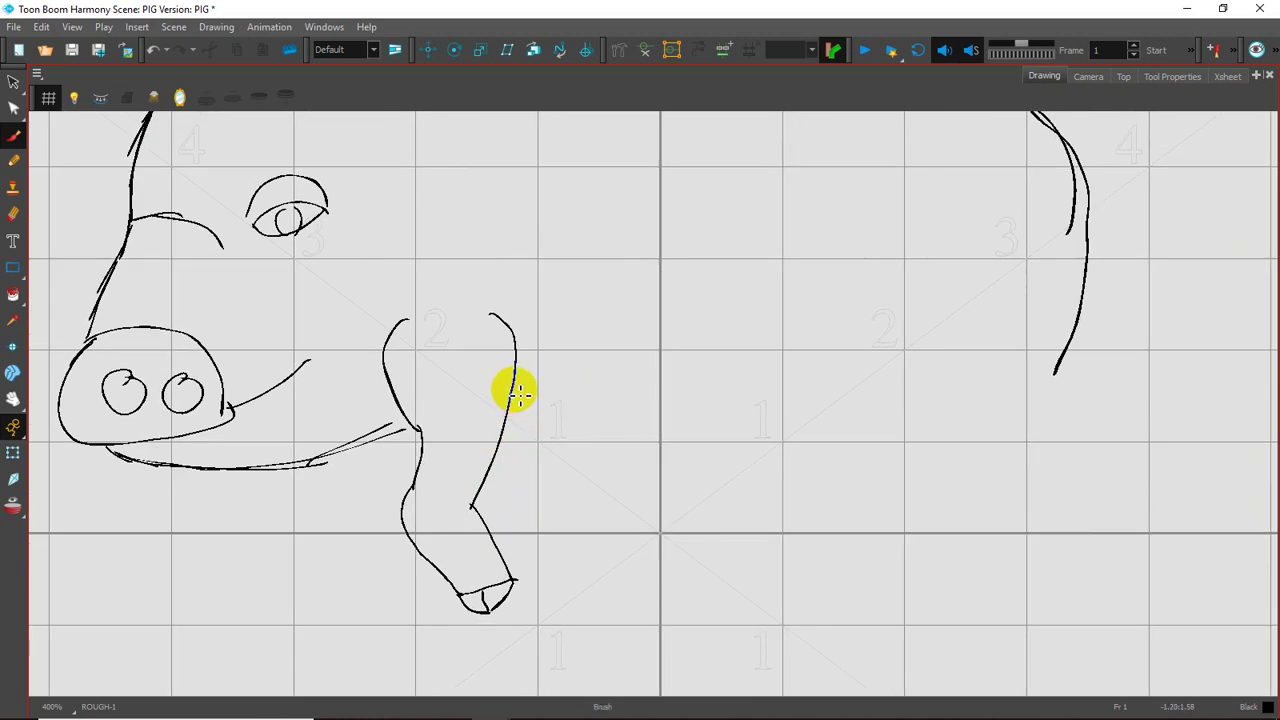
- Draw the belly line from the front leg to the rump and a bent hind leg with a hoof
mouse_move(518, 393)
left_mouse_down()
mouse_move(796, 404)
mouse_move(735, 402)
mouse_move(686, 488)
left_mouse_up()
mouse_move(708, 418)
left_mouse_down()
mouse_move(708, 383)
mouse_move(704, 415)
mouse_move(671, 404)
left_mouse_up()
left_click_drag(596, 431, 721, 411)
mouse_move(778, 317)
left_mouse_down()
mouse_move(744, 298)
mouse_move(713, 312)
mouse_move(694, 420)
mouse_move(694, 329)
mouse_move(651, 320)
mouse_move(723, 372)
left_mouse_up()
mouse_move(800, 282)
left_mouse_down()
mouse_move(772, 342)
mouse_move(802, 378)
mouse_move(774, 388)
mouse_move(754, 338)
mouse_move(730, 323)
mouse_move(744, 348)
mouse_move(809, 361)
mouse_move(742, 424)
left_mouse_up()
mouse_move(744, 346)
left_mouse_down()
mouse_move(738, 375)
mouse_move(694, 414)
mouse_move(731, 420)
mouse_move(703, 420)
mouse_move(697, 440)
mouse_move(737, 423)
mouse_move(708, 420)
mouse_move(717, 409)
mouse_move(820, 508)
left_mouse_up()
- Reinforce the outlines of the front leg and its hoof with additional strokes
key("space")
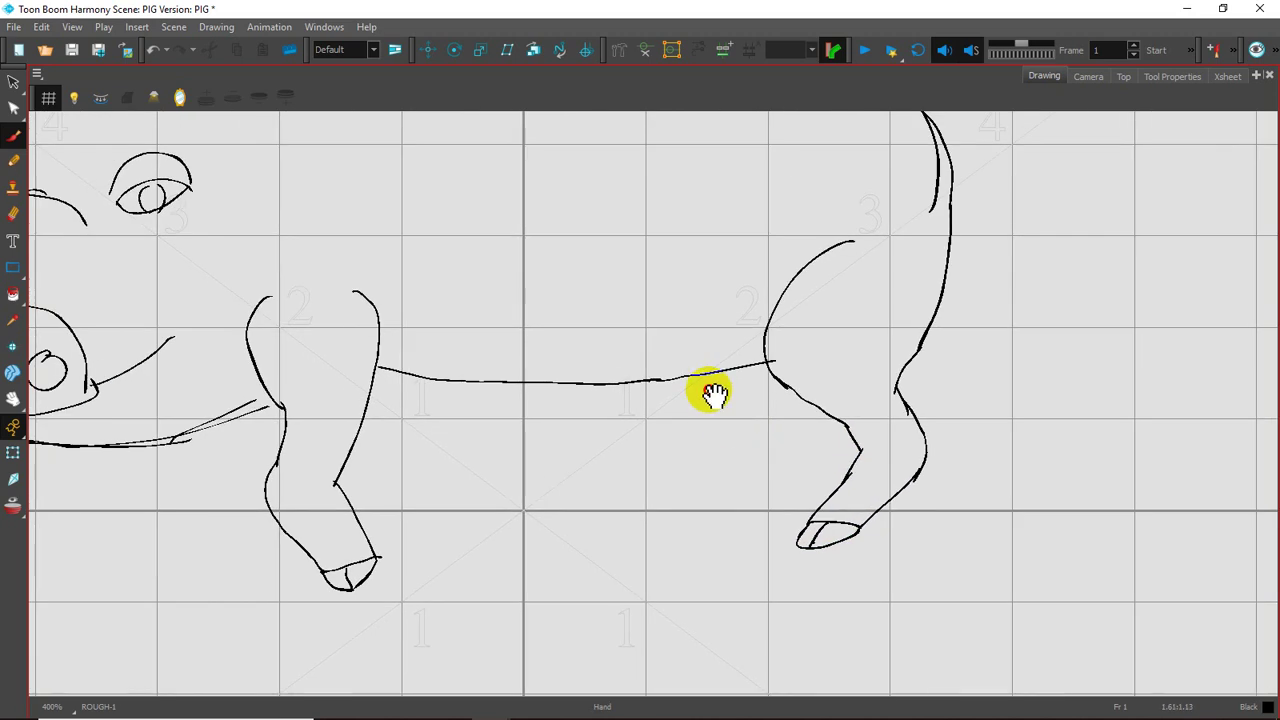
mouse_move(675, 347)
left_mouse_down()
mouse_move(749, 420)
mouse_move(795, 425)
left_mouse_up()
mouse_move(697, 426)
left_mouse_down()
mouse_move(787, 348)
mouse_move(712, 368)
left_mouse_up()
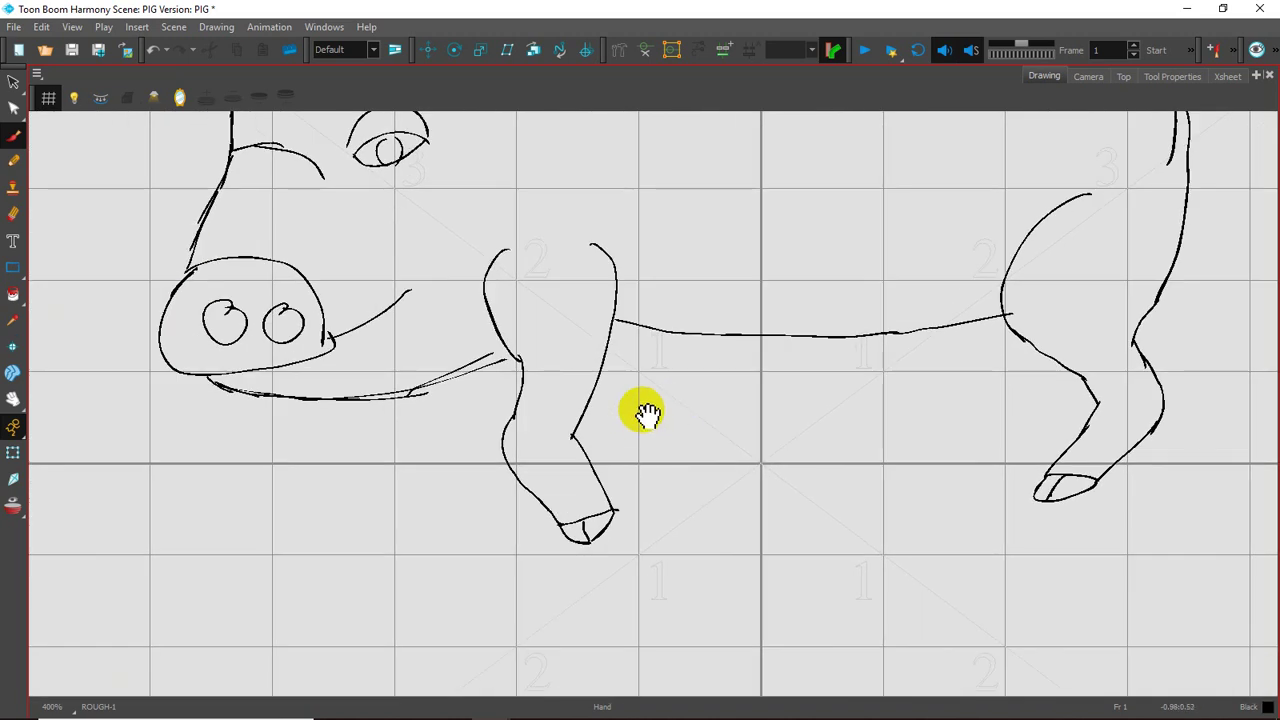
left_click_drag(515, 390, 500, 435)
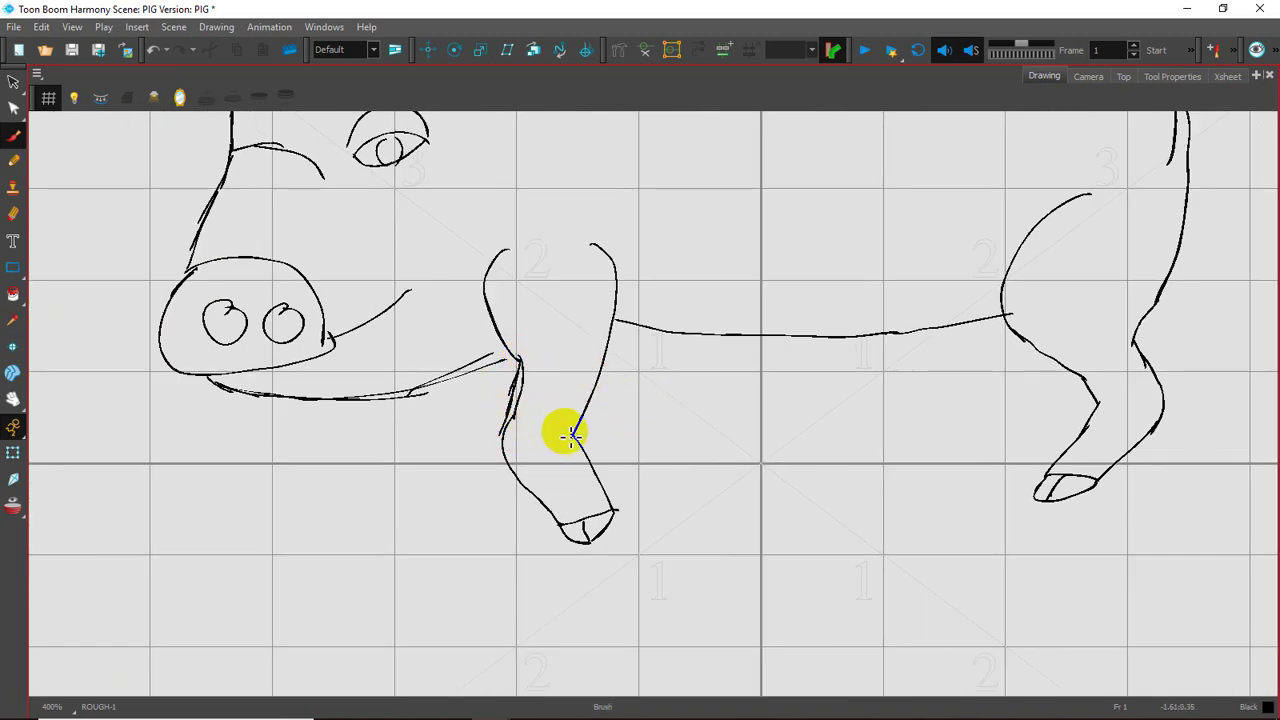
mouse_move(609, 314)
left_mouse_down()
mouse_move(563, 430)
mouse_move(569, 419)
mouse_move(631, 504)
mouse_move(560, 528)
mouse_move(614, 502)
mouse_move(574, 537)
mouse_move(593, 561)
mouse_move(634, 511)
mouse_move(588, 554)
left_mouse_up()
left_click_drag(604, 518, 622, 515)
- Draw a thin, upward-curving tail with two sides rising from the top of the rump
key("space")
left_click_drag(613, 392, 620, 520)
mouse_move(680, 405)
left_mouse_down()
mouse_move(654, 449)
mouse_move(595, 485)
left_mouse_up()
left_click_drag(741, 380, 575, 458)
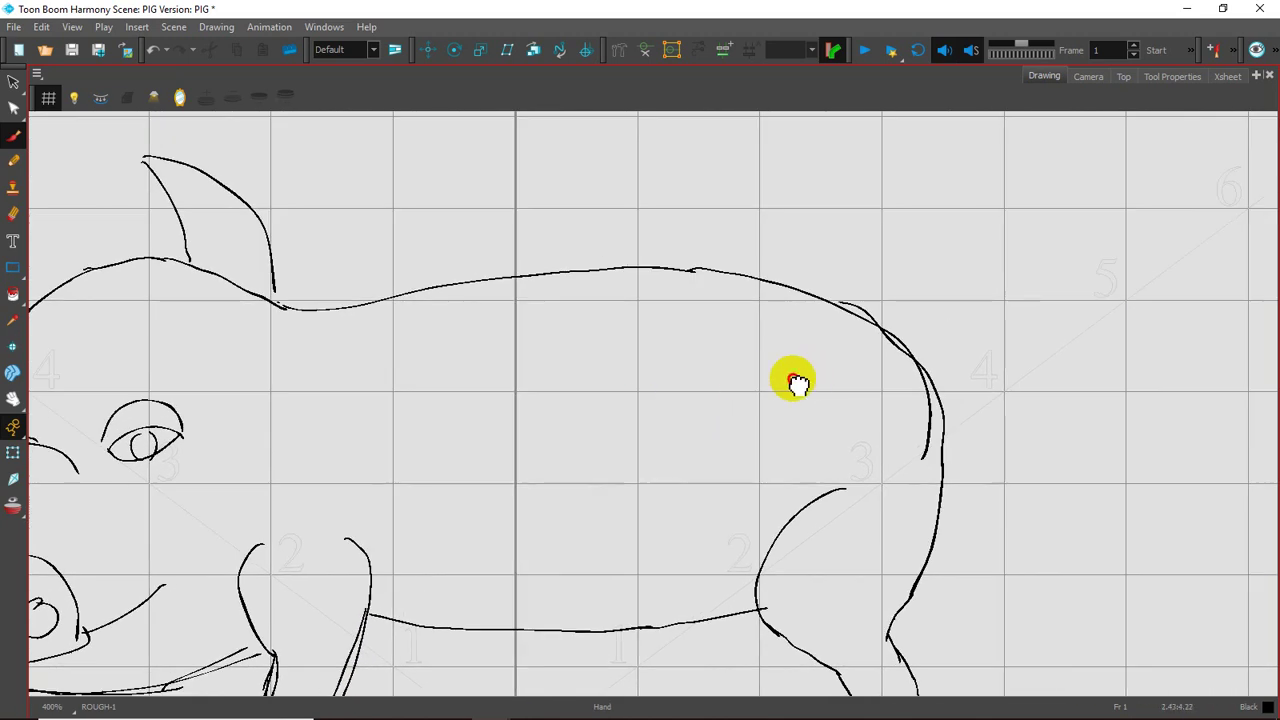
left_click_drag(798, 383, 746, 405)
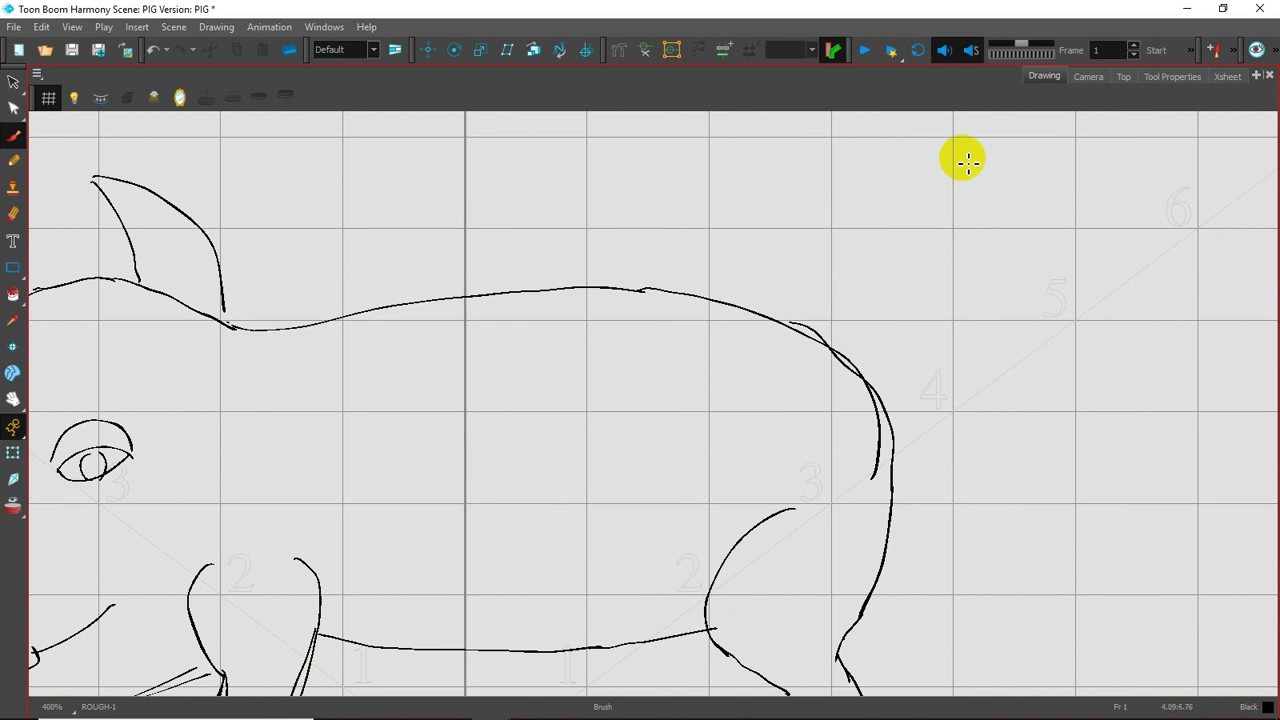
mouse_move(962, 158)
left_mouse_down()
mouse_move(937, 277)
mouse_move(856, 377)
left_mouse_up()
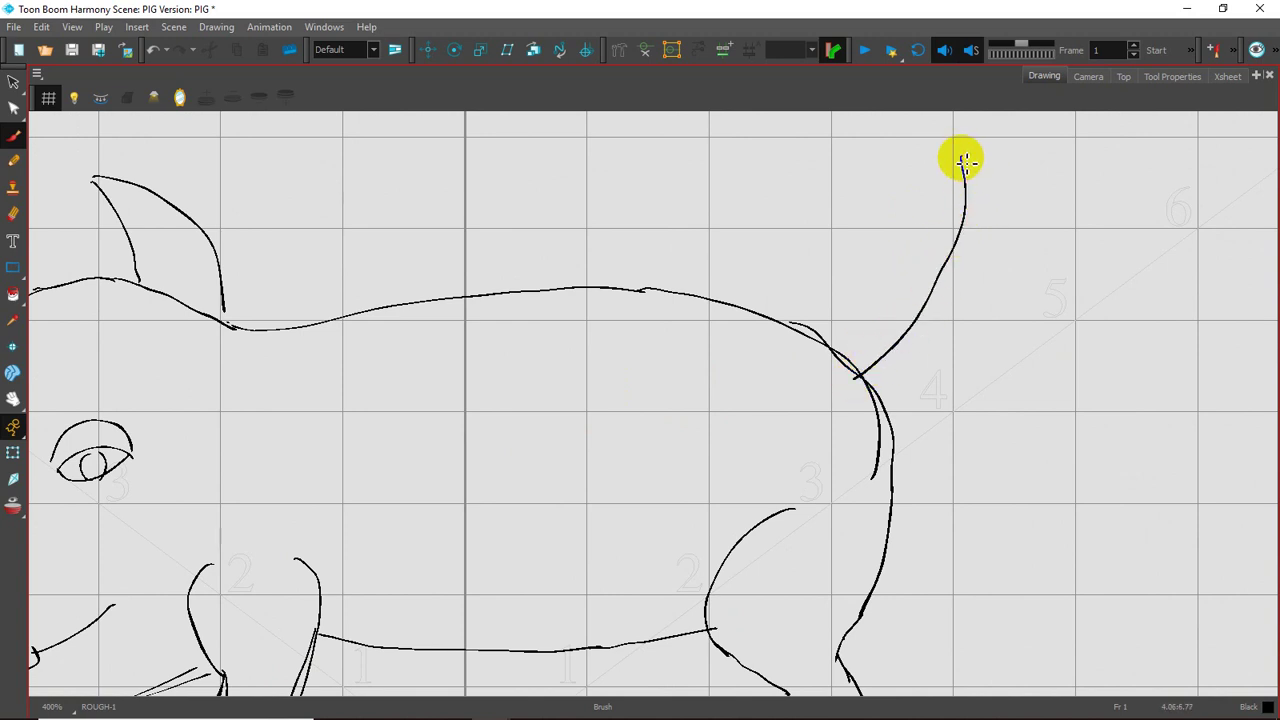
mouse_move(968, 172)
left_mouse_down()
mouse_move(963, 214)
mouse_move(972, 165)
mouse_move(979, 193)
mouse_move(940, 305)
mouse_move(876, 396)
left_mouse_up()
- Draw the pig's second, nearer ear above the eye, with inner ear lines and a closed base
key("space")
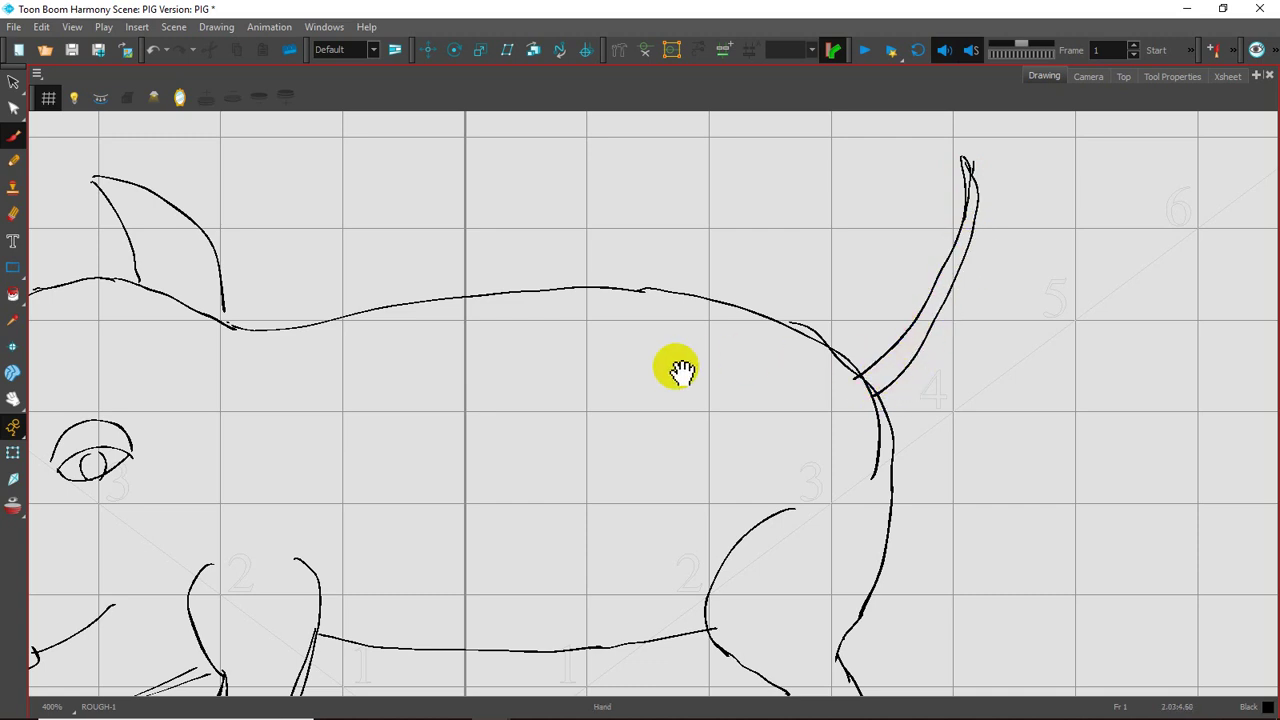
left_click_drag(675, 370, 829, 338)
left_click_drag(672, 405, 812, 338)
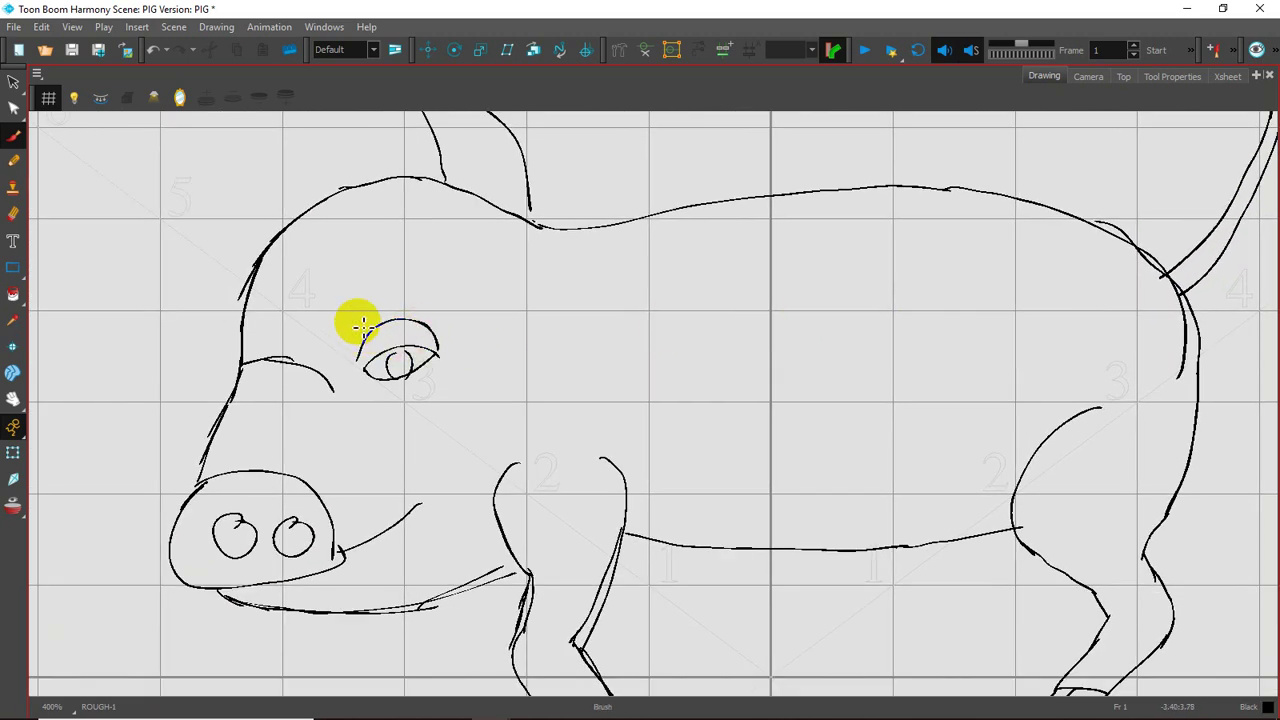
key("space")
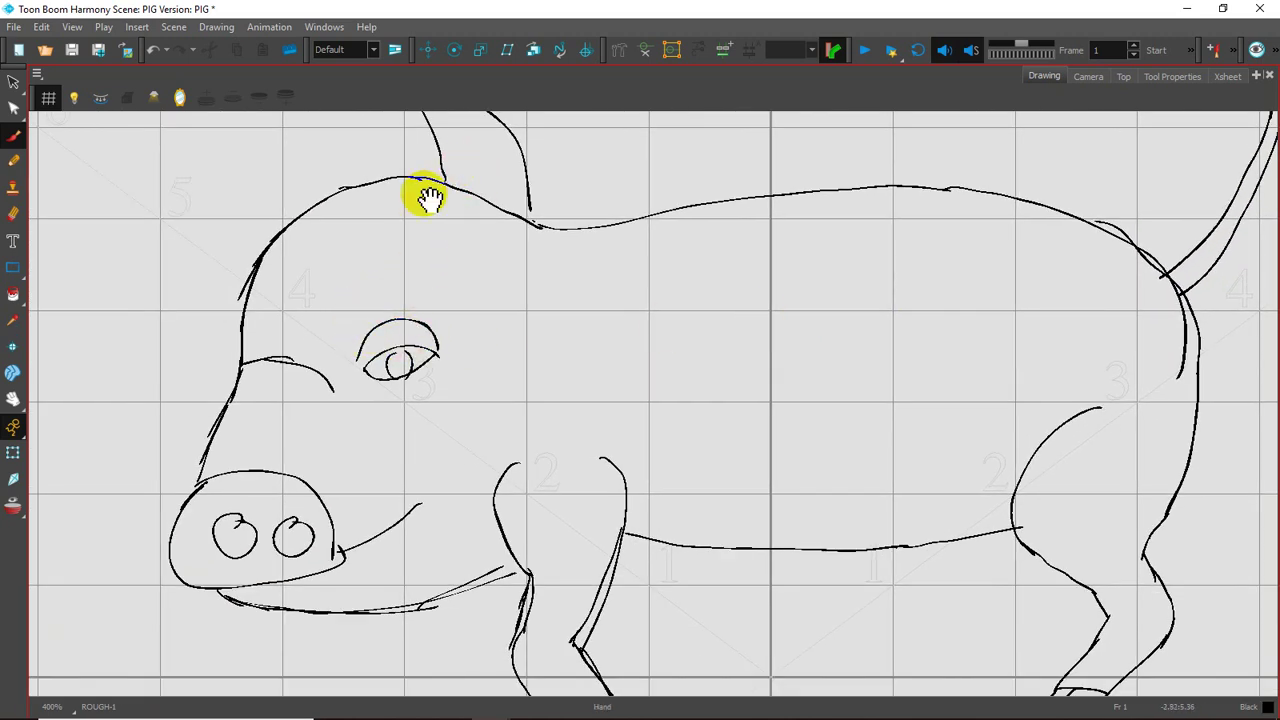
left_click_drag(430, 198, 366, 251)
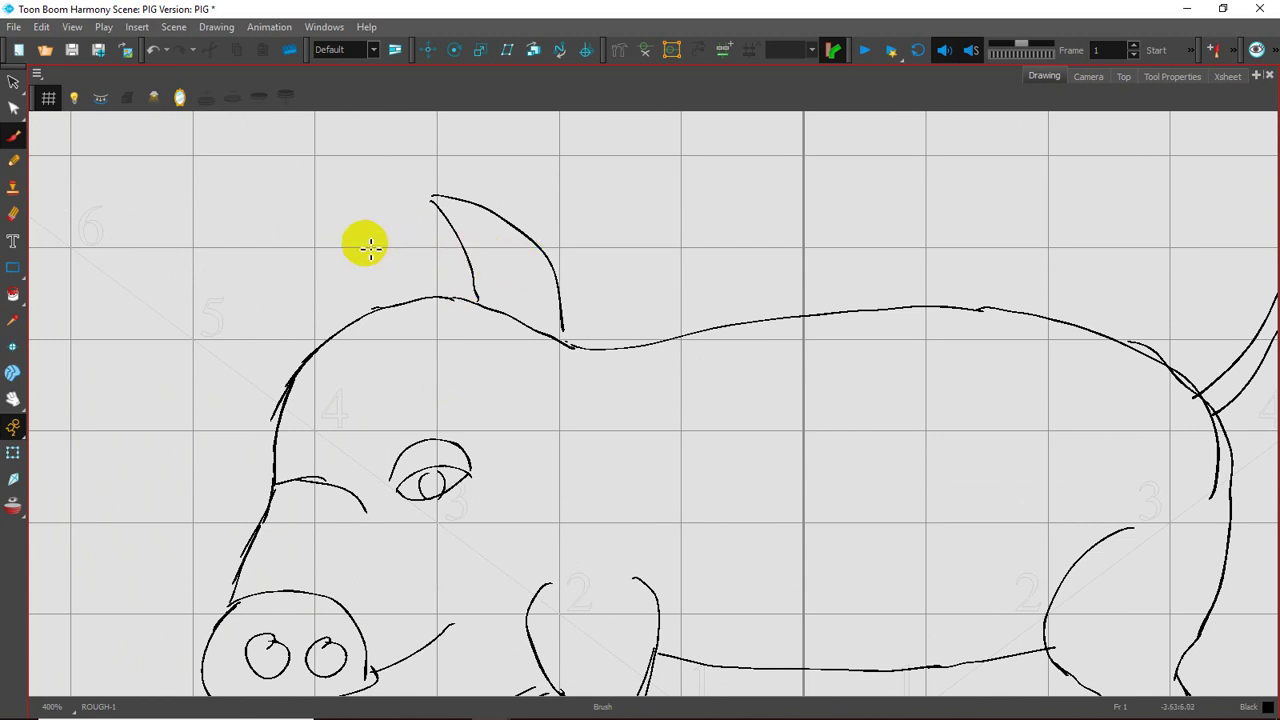
mouse_move(428, 250)
left_mouse_down()
mouse_move(430, 380)
mouse_move(511, 314)
mouse_move(524, 416)
left_mouse_up()
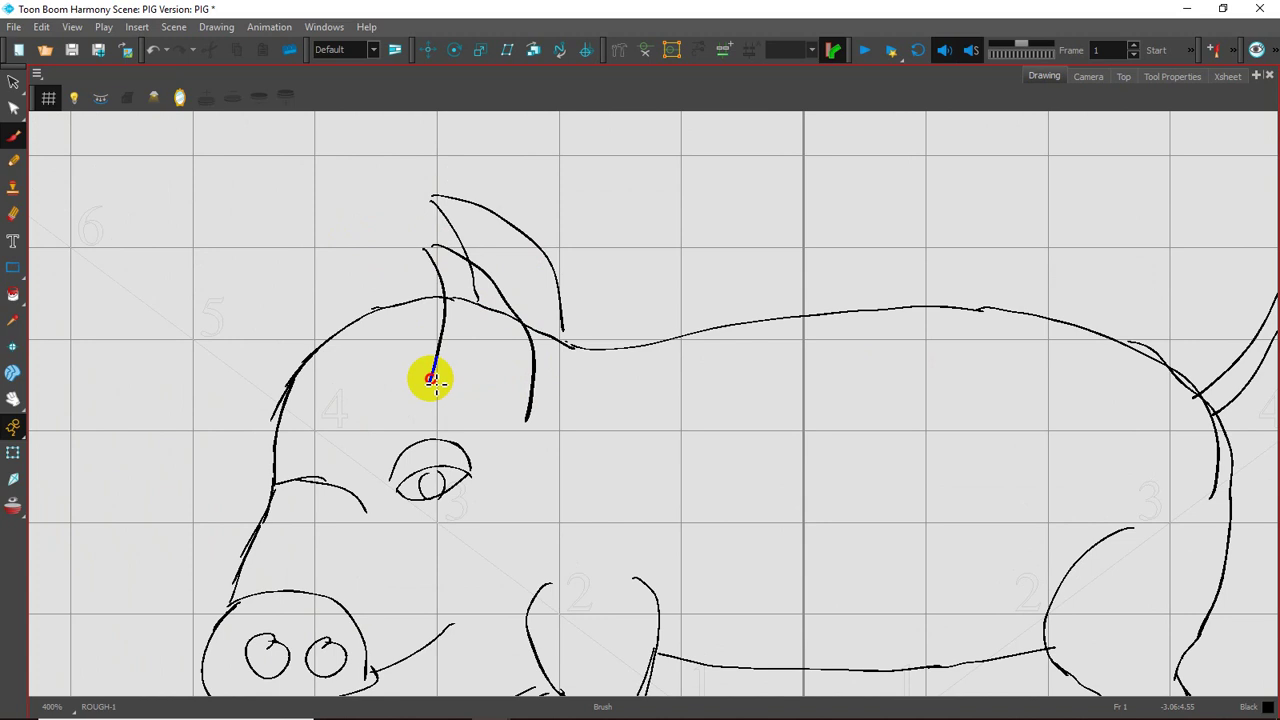
mouse_move(476, 336)
left_mouse_down()
mouse_move(460, 383)
mouse_move(527, 420)
left_mouse_up()
- Add short curved wrinkles across the bridge of the snout and on the forehead above the eye
key("space")
left_click_drag(482, 458, 506, 370)
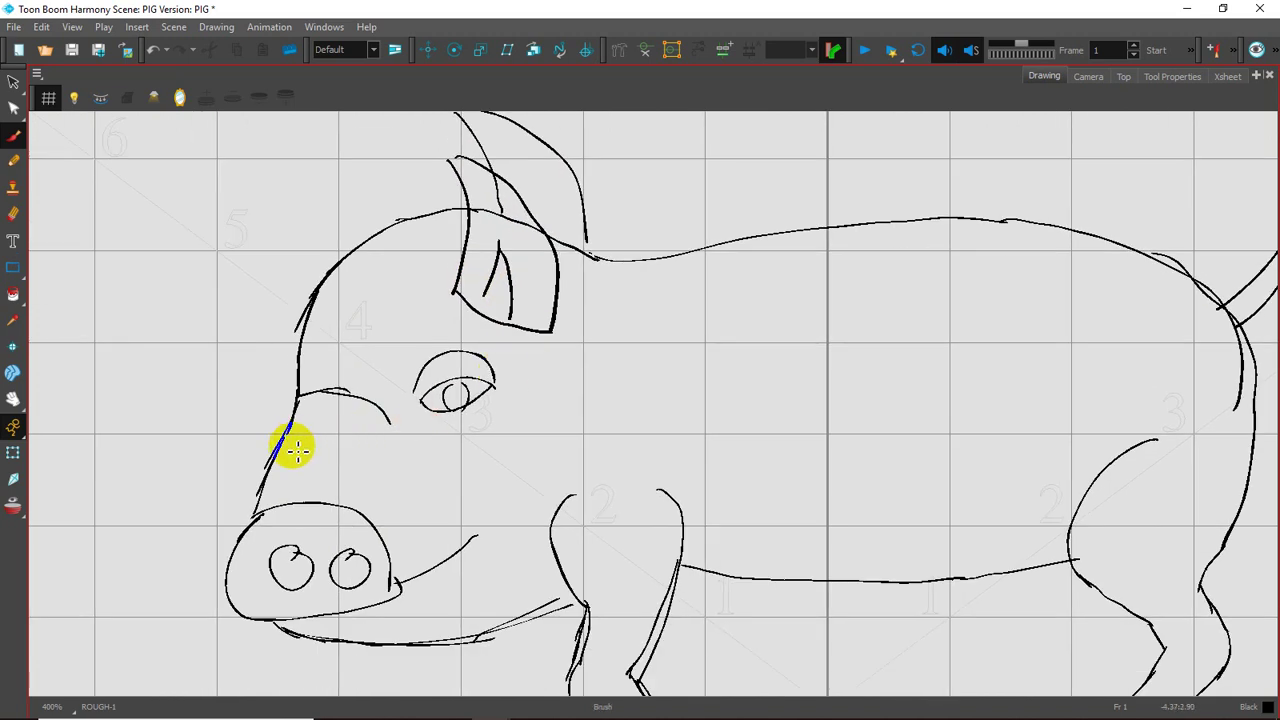
mouse_move(293, 440)
left_mouse_down()
mouse_move(349, 449)
mouse_move(346, 480)
left_mouse_up()
mouse_move(318, 293)
left_mouse_down()
mouse_move(329, 318)
mouse_move(406, 317)
left_mouse_up()
left_click_drag(352, 288, 371, 286)
key("space")
mouse_move(402, 502)
left_mouse_down()
mouse_move(429, 420)
mouse_move(430, 511)
left_mouse_up()
- Draw four slanted skin fold lines along the pig's upper back, between the ear and the tail
key("space")
left_click_drag(610, 239, 577, 297)
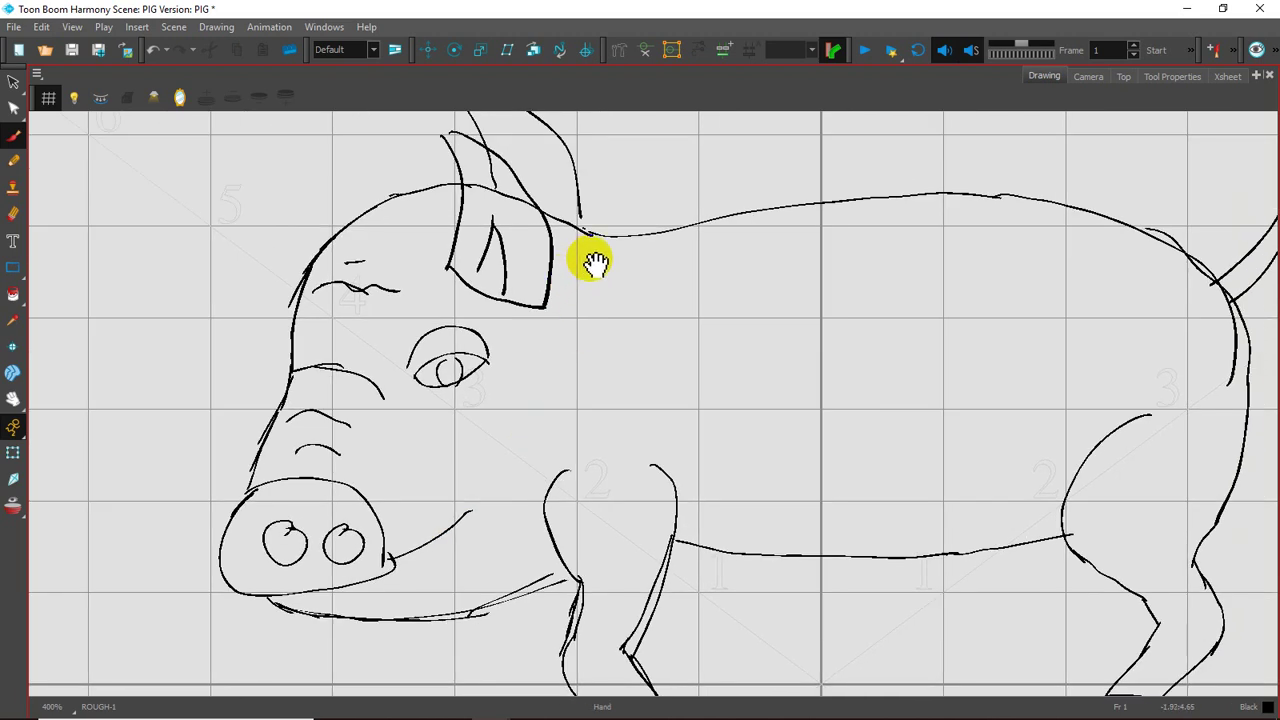
left_click_drag(687, 410, 589, 335)
left_click_drag(763, 255, 720, 345)
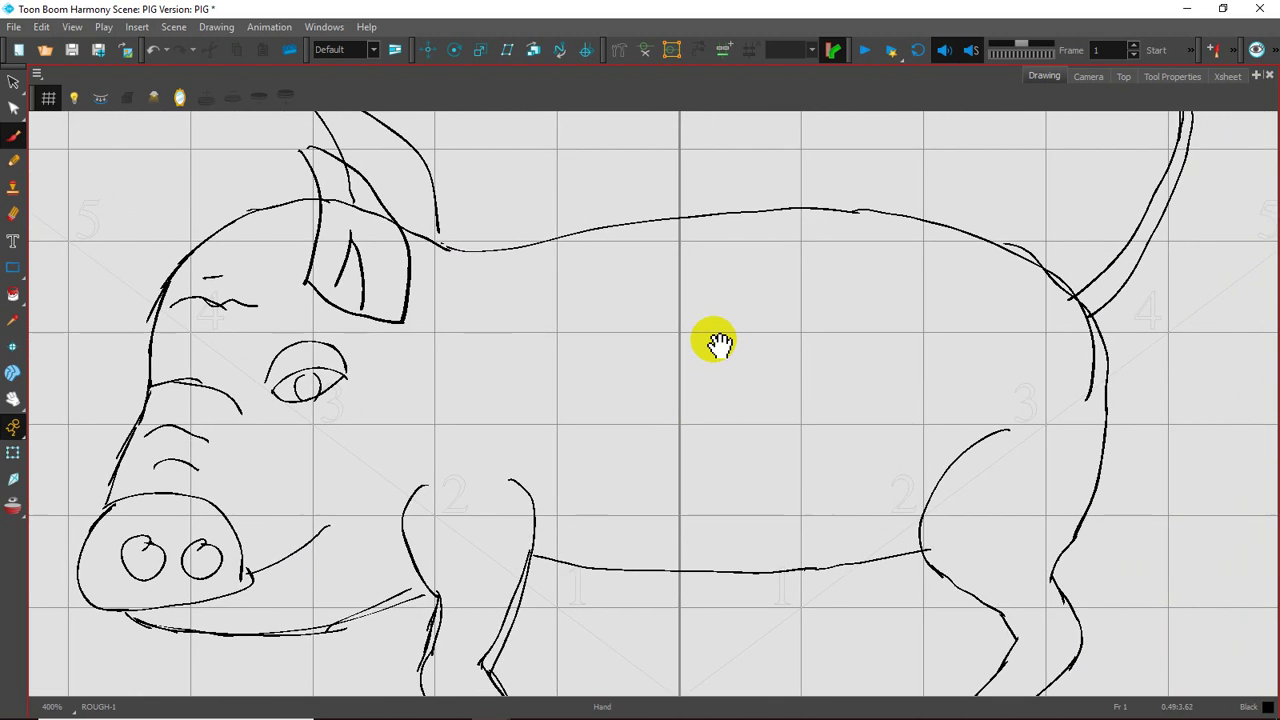
left_click_drag(536, 246, 680, 278)
left_click_drag(692, 233, 787, 275)
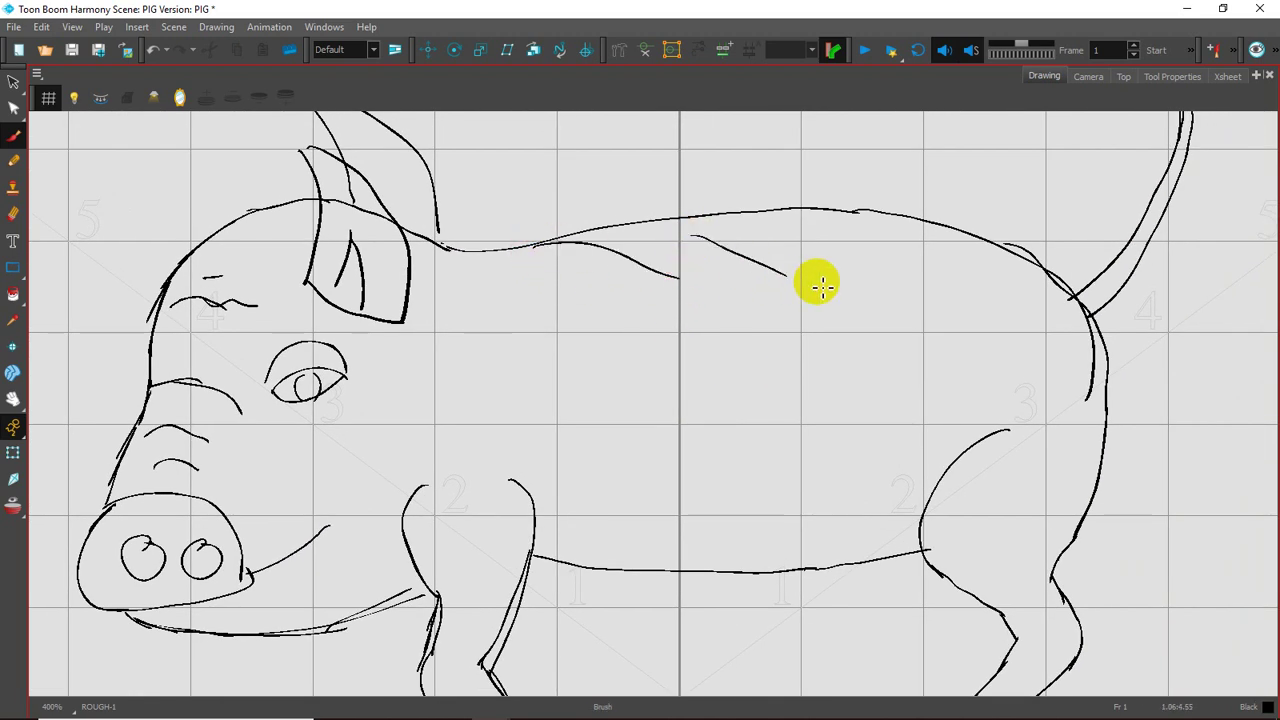
left_click_drag(822, 230, 895, 301)
left_click_drag(680, 288, 612, 252)
left_click_drag(853, 224, 899, 286)
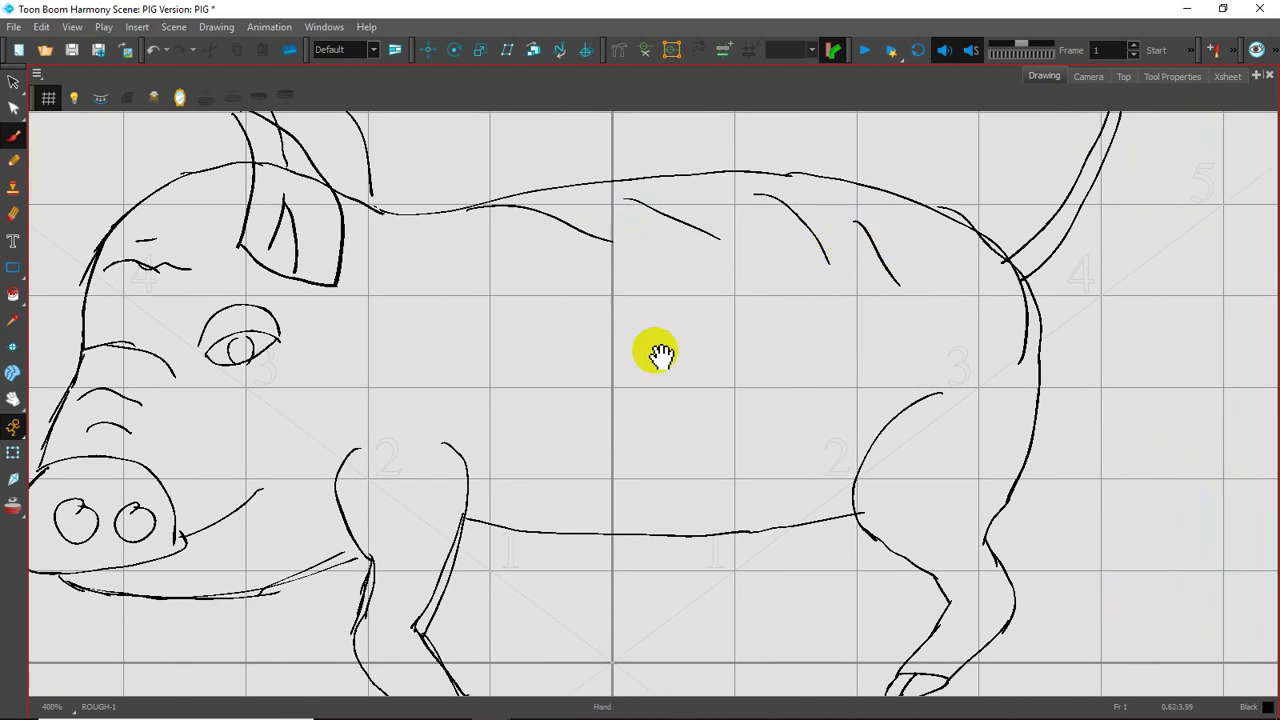
left_click_drag(660, 355, 691, 298)
key("1")
key("1")
scroll(722, 310, "down", 1)
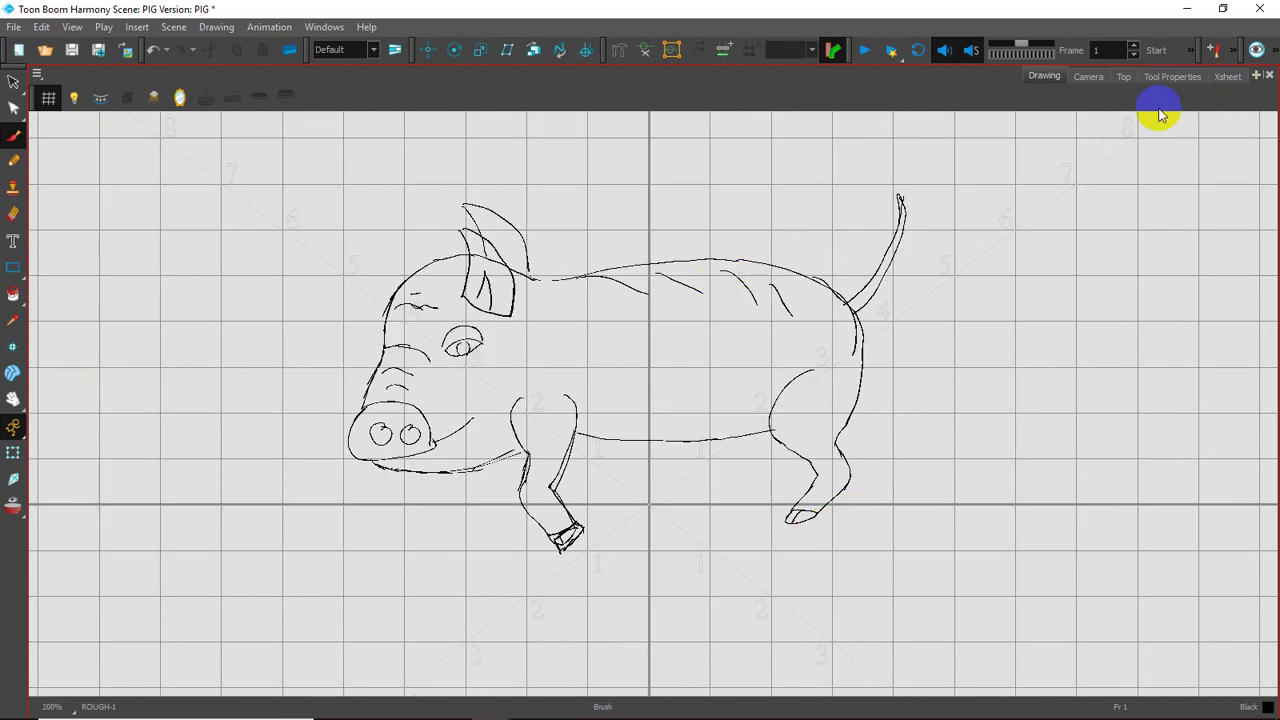
- Open the Timeline view and add a vector drawing layer named Head
left_click(1257, 77)
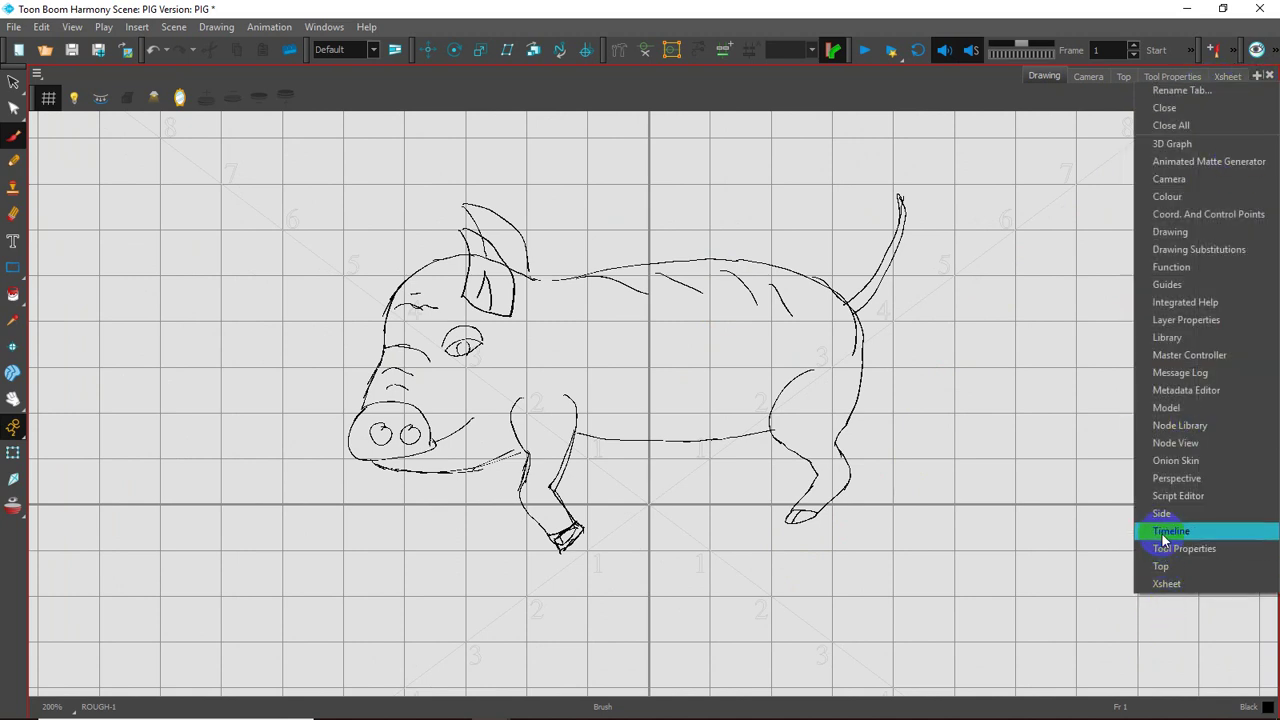
left_click(1168, 531)
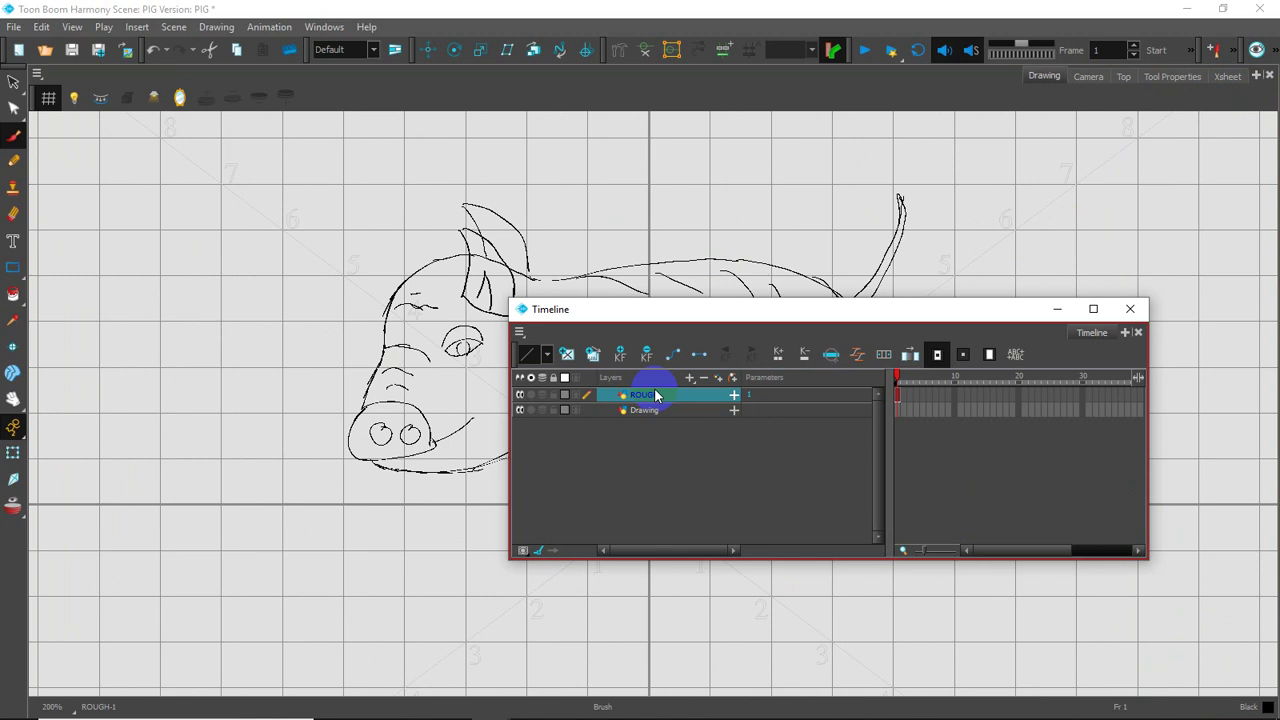
left_click(686, 379)
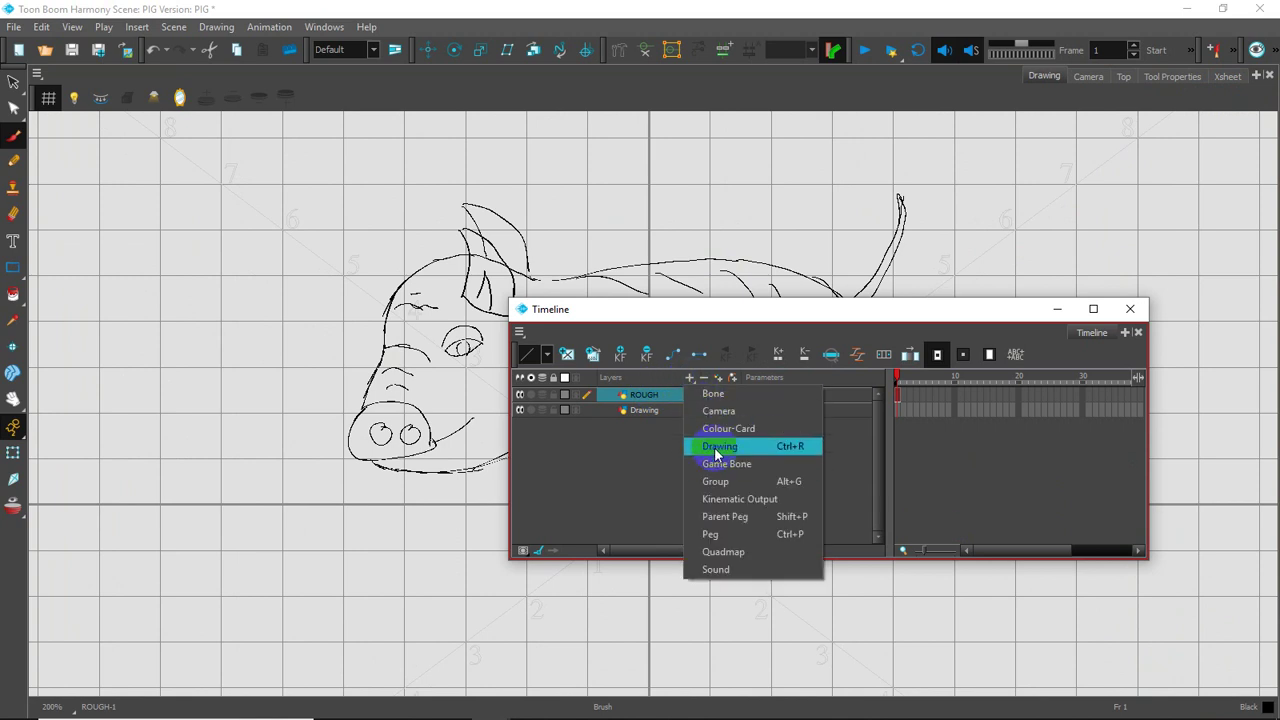
left_click(714, 447)
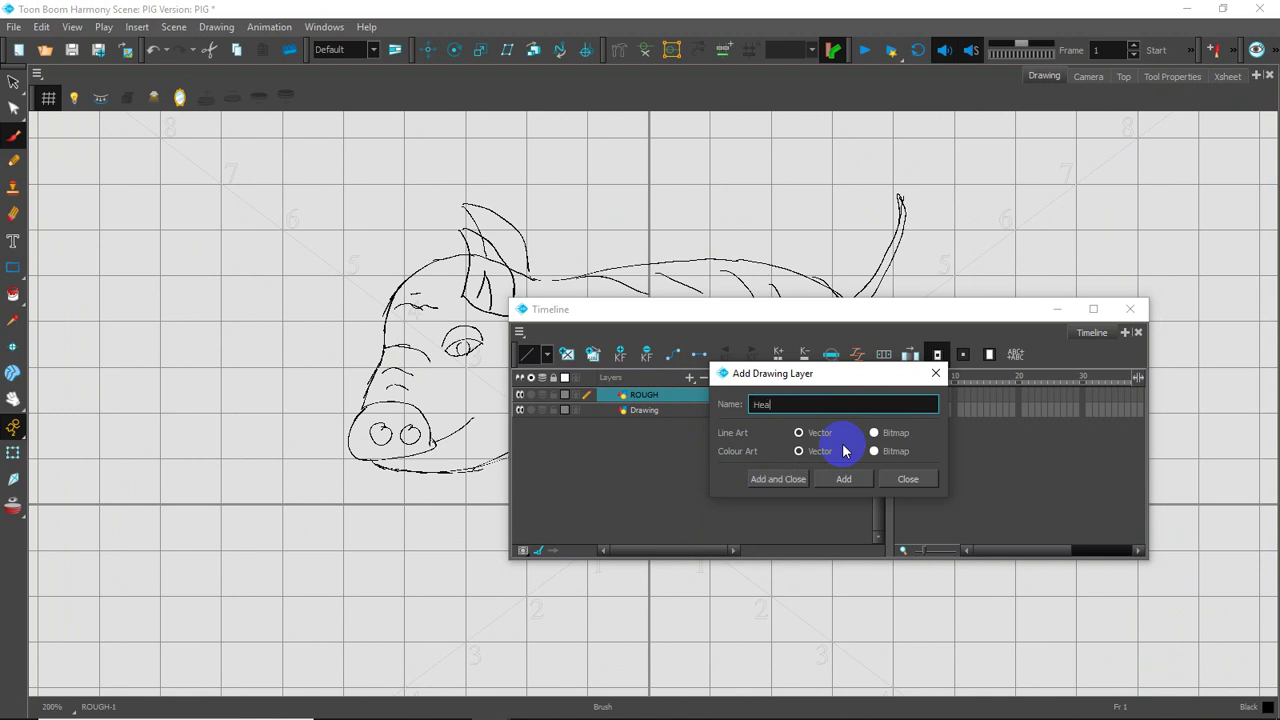
key("Return")
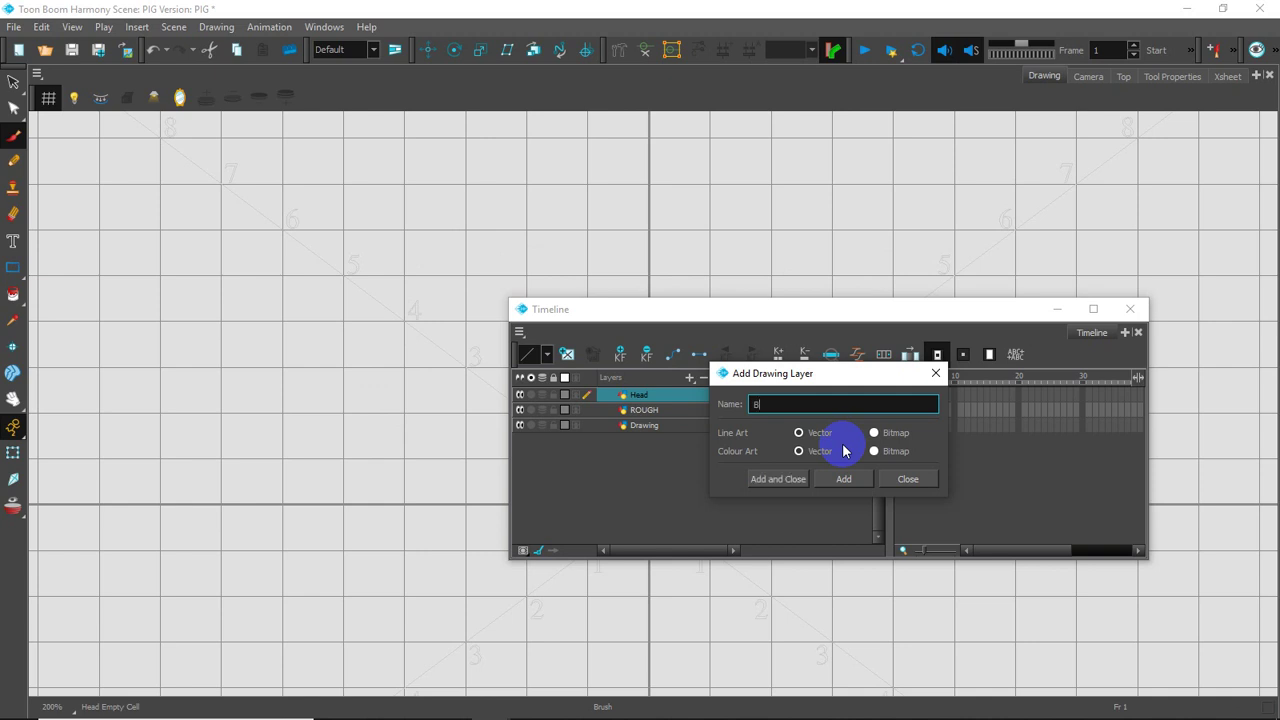
- Add drawing layers named Body, Tail, frontleg1 and frontleg2
key("Return")
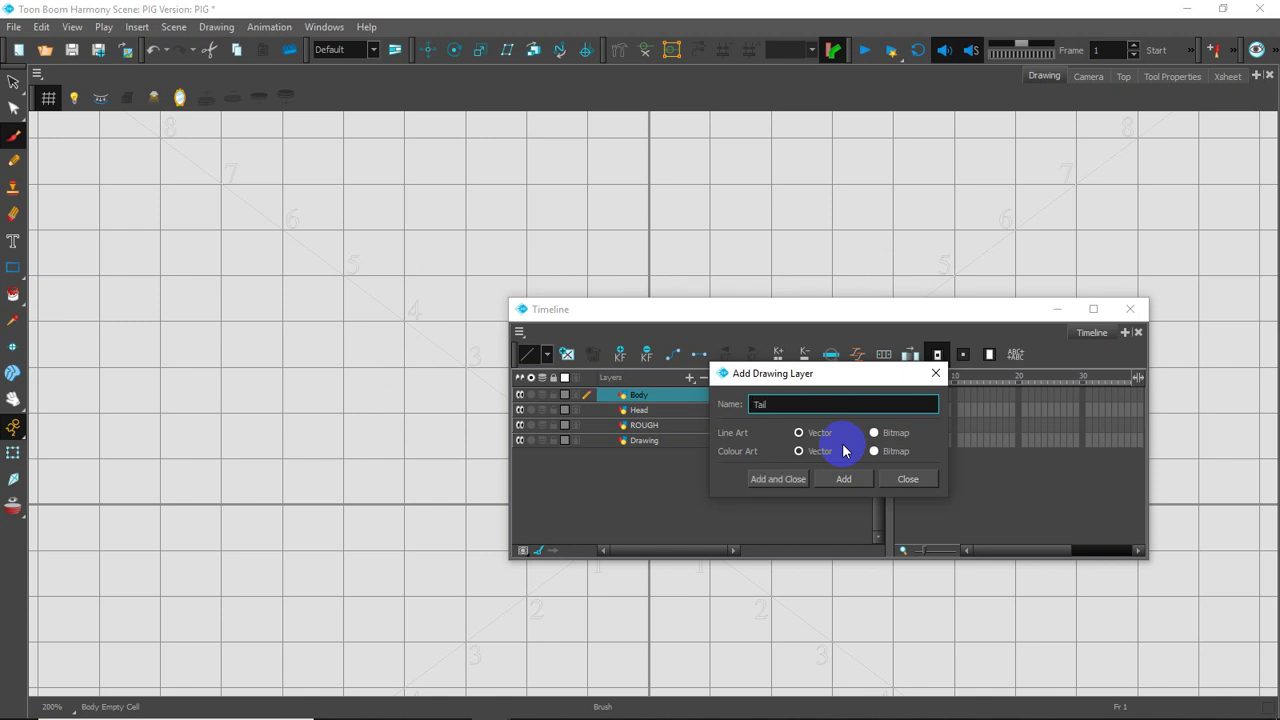
key("Return")
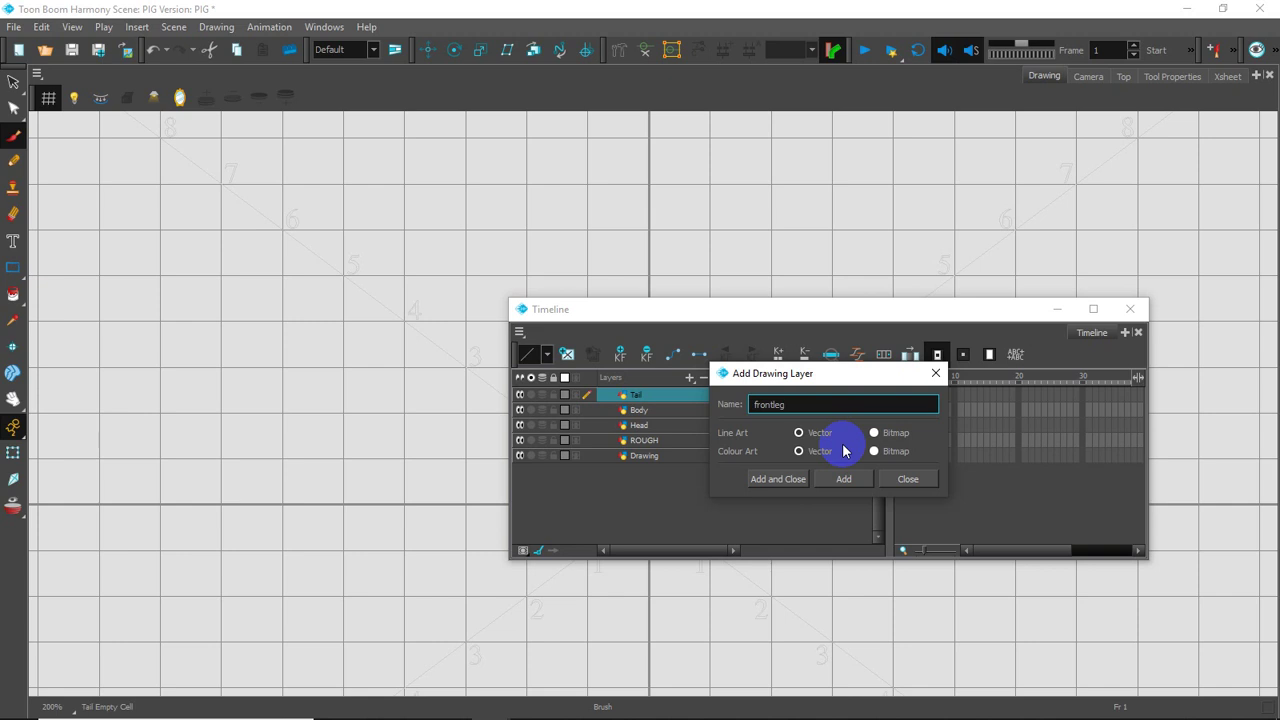
key("Return")
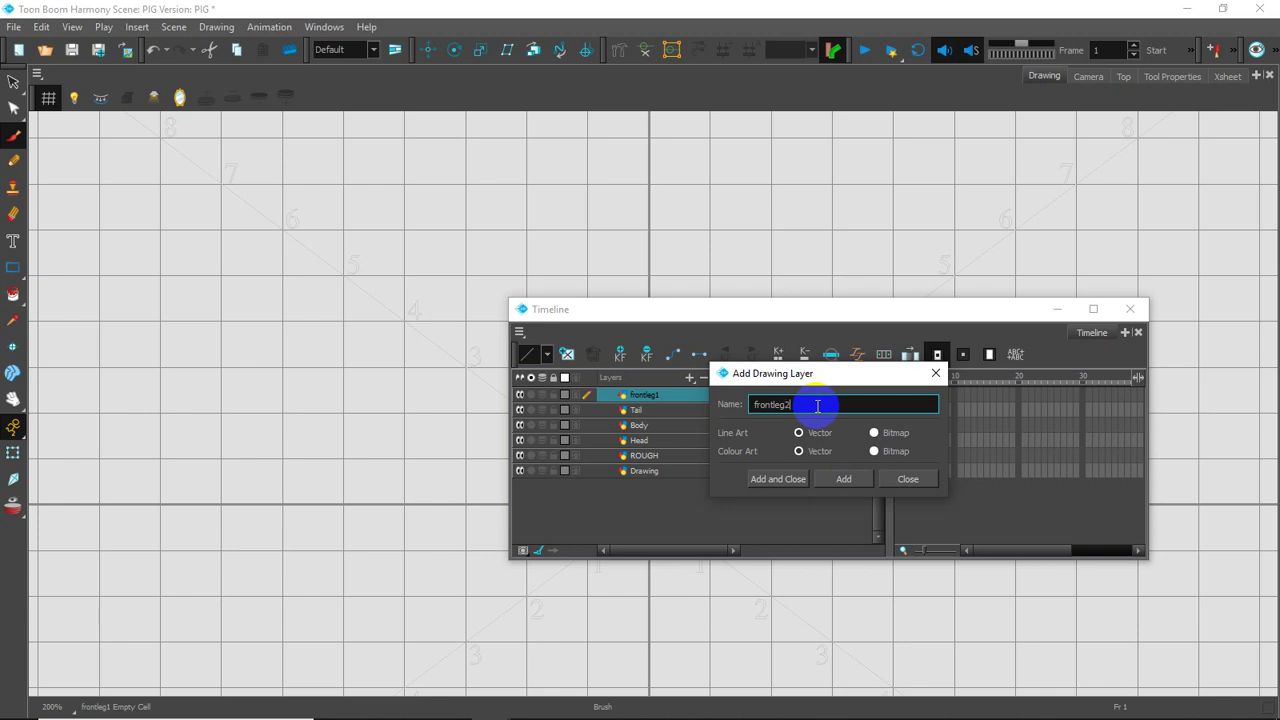
key("Return")
- Add vector drawing layers named backleg1 and Back_leg2, finishing the set of body-part layers
type("backleg")
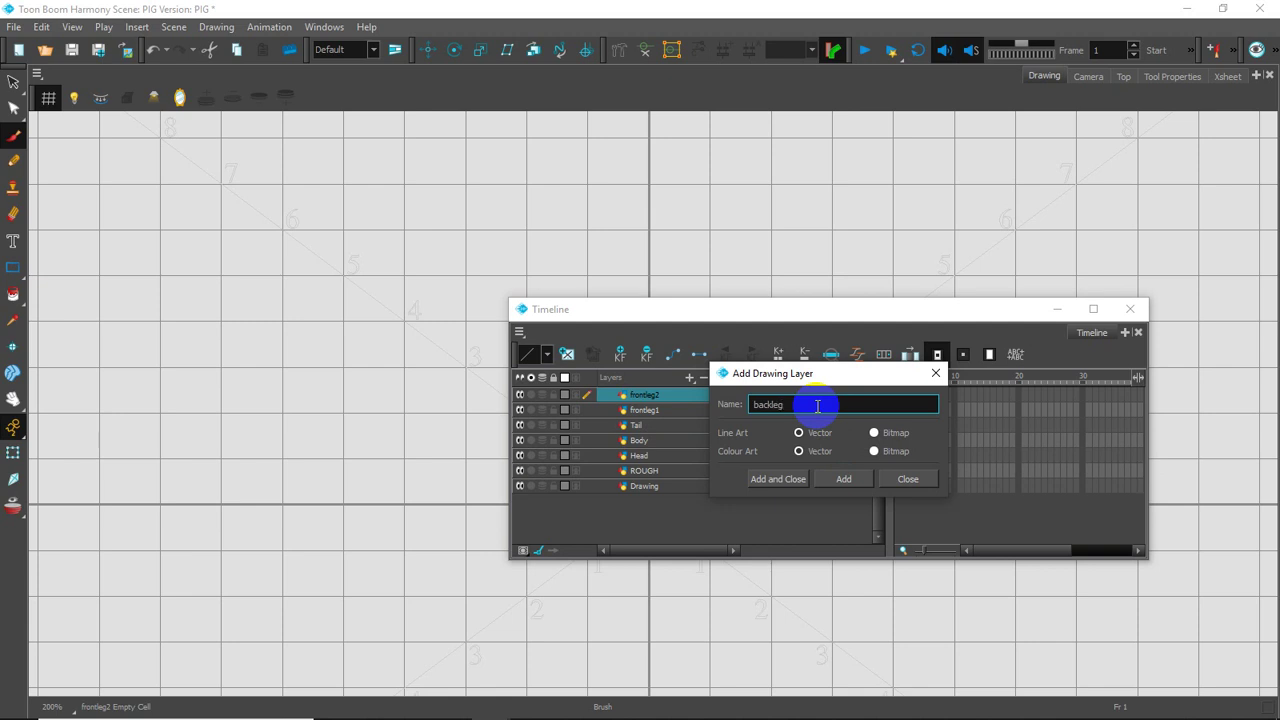
type("1")
key("Return")
type("Ba")
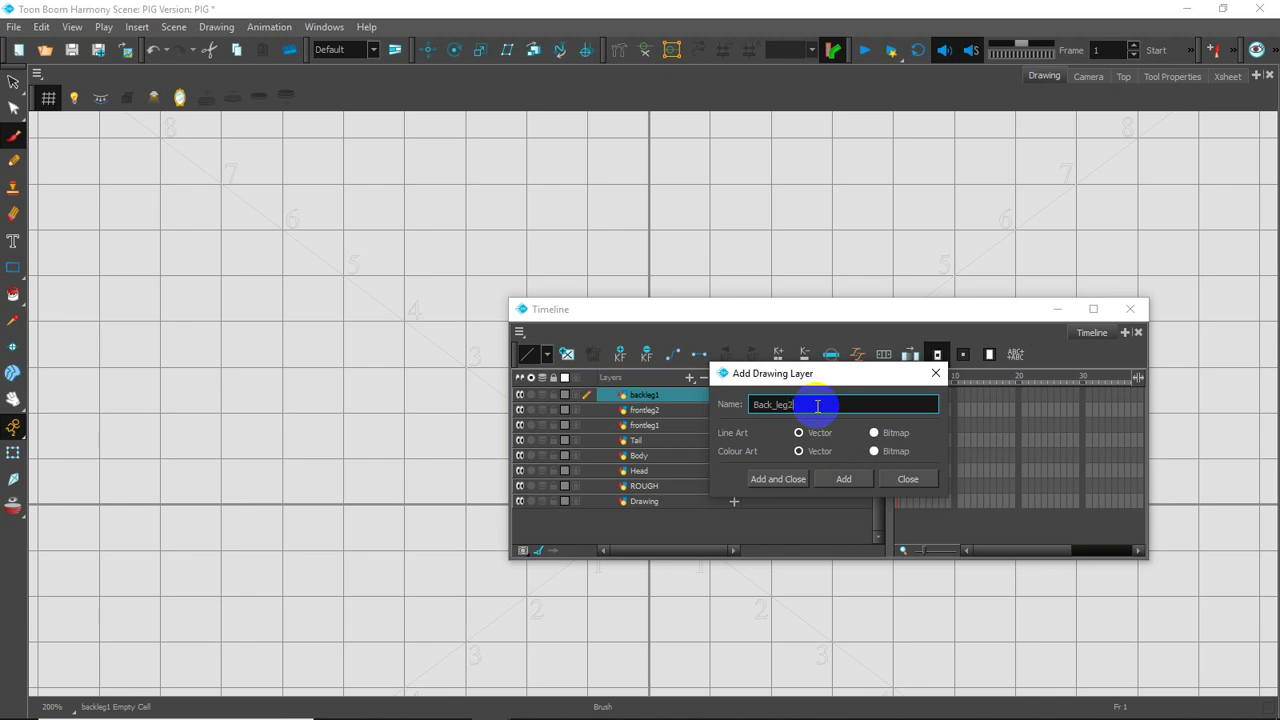
key("Return")
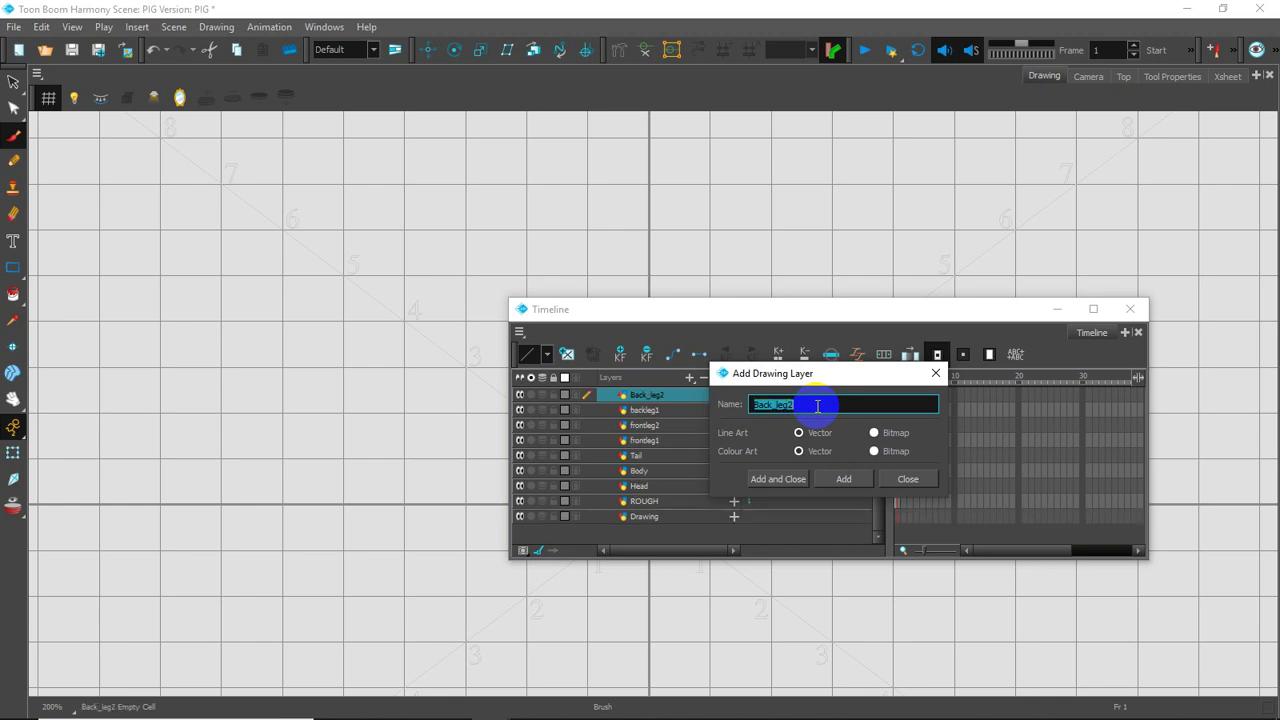
left_click(911, 482)
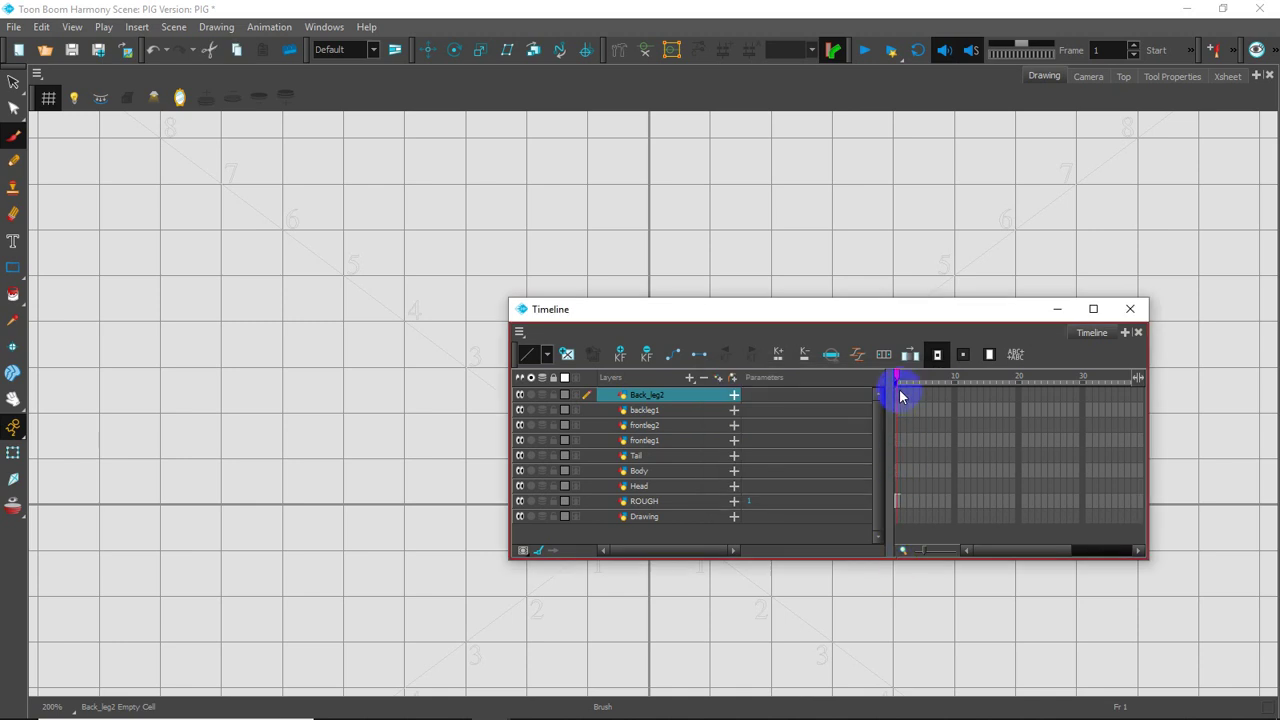
- Create empty drawings at frame 1 on all seven body-part layers, from Back_leg2 through Head
left_click(895, 489, "shift")
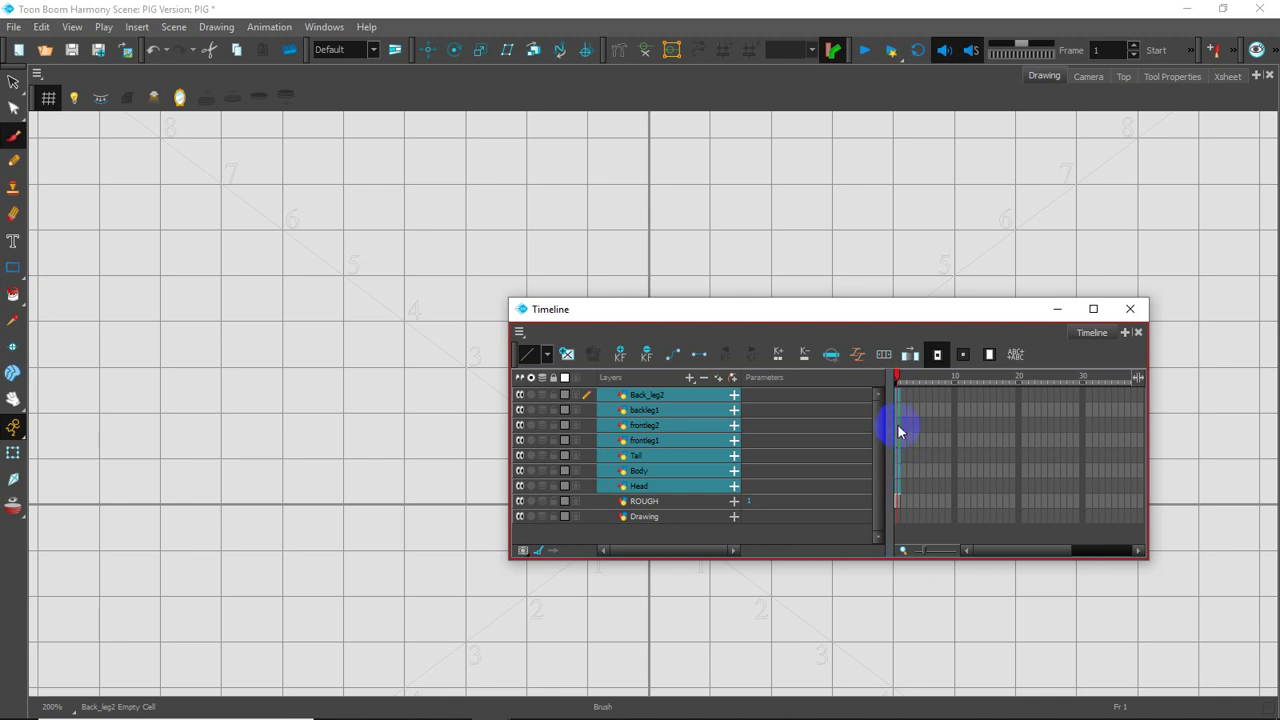
left_click_drag(951, 309, 858, 265)
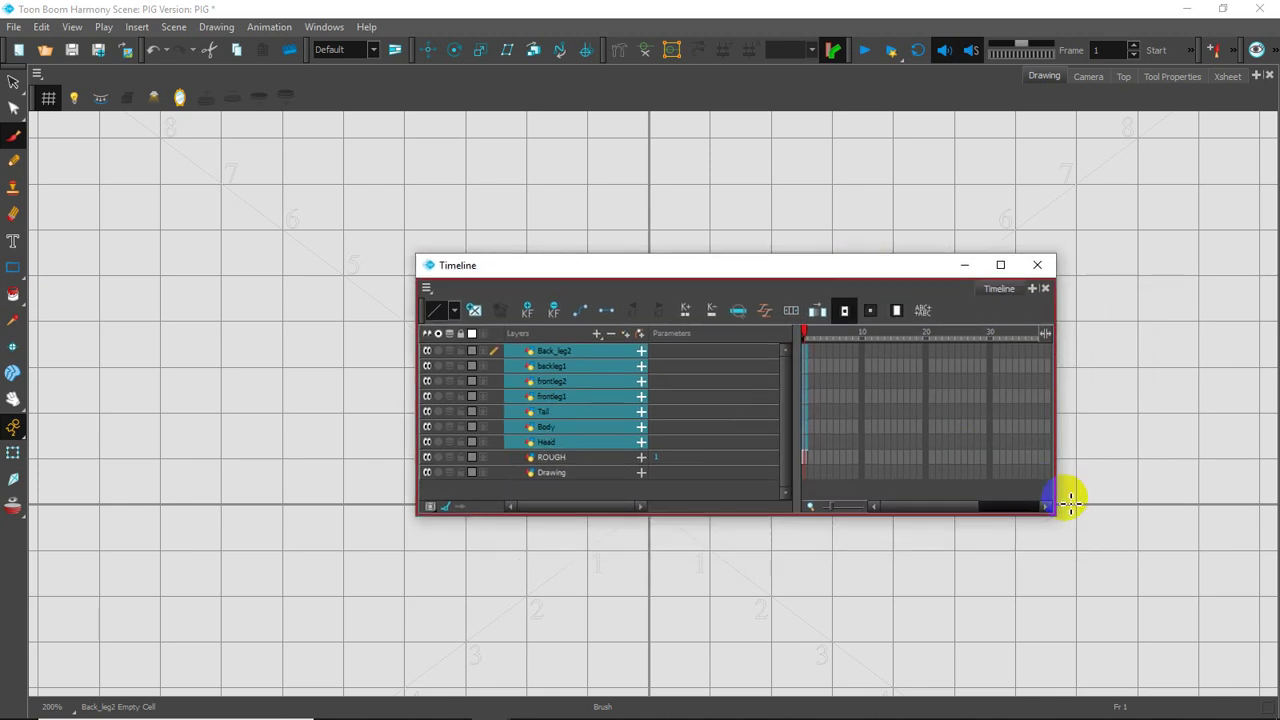
left_click_drag(1051, 514, 1135, 540)
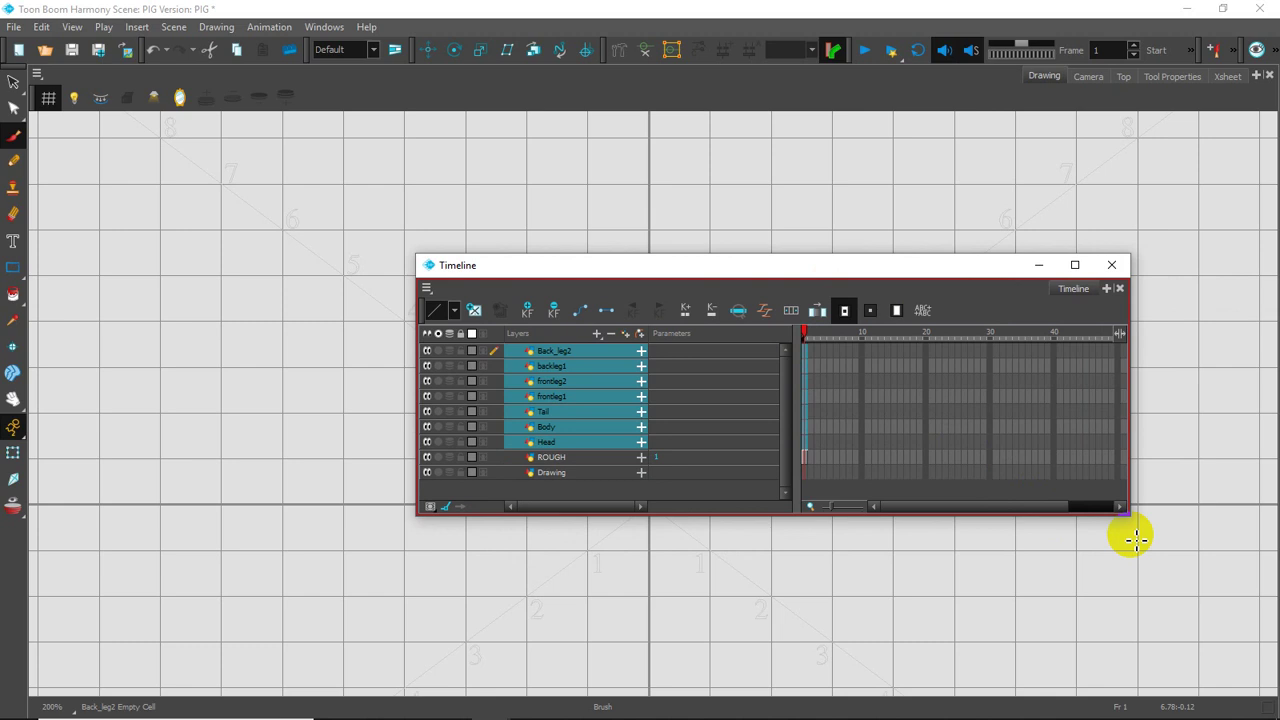
key("alt+shift+r")
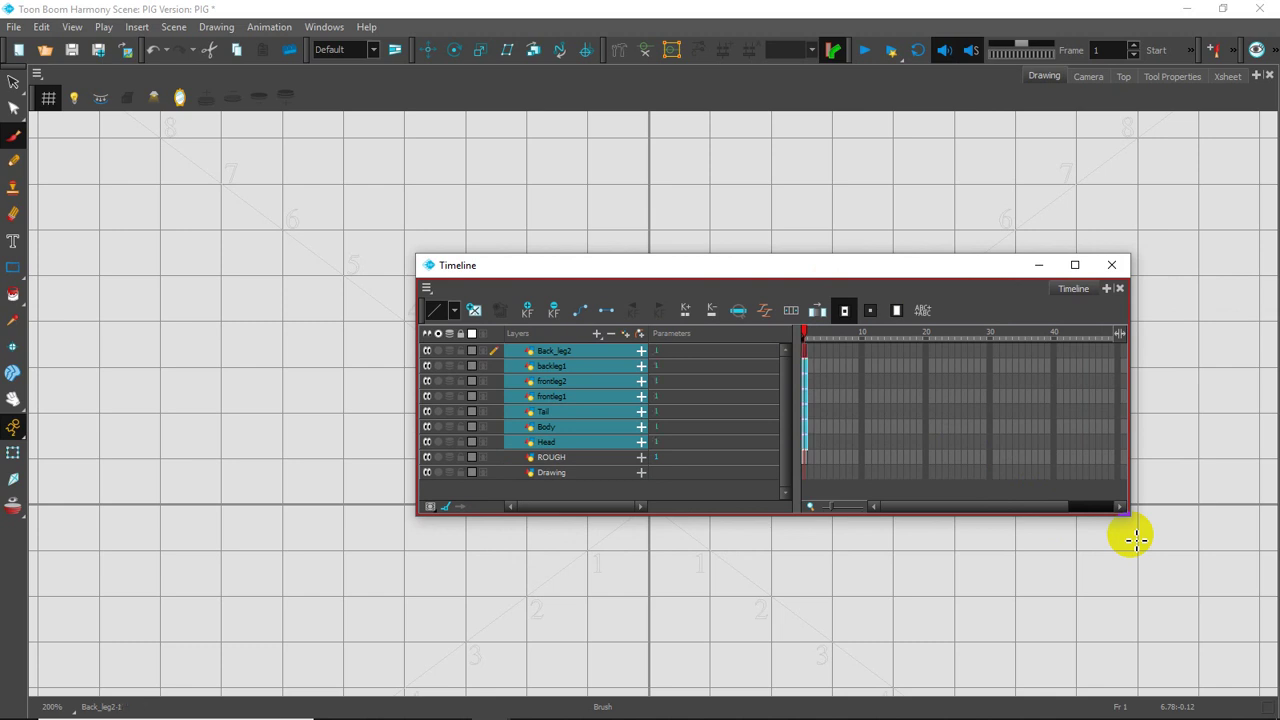
- Widen the Timeline window to cover the scene's full frame range and move it clear of the upper canvas
left_click_drag(790, 277, 709, 263)
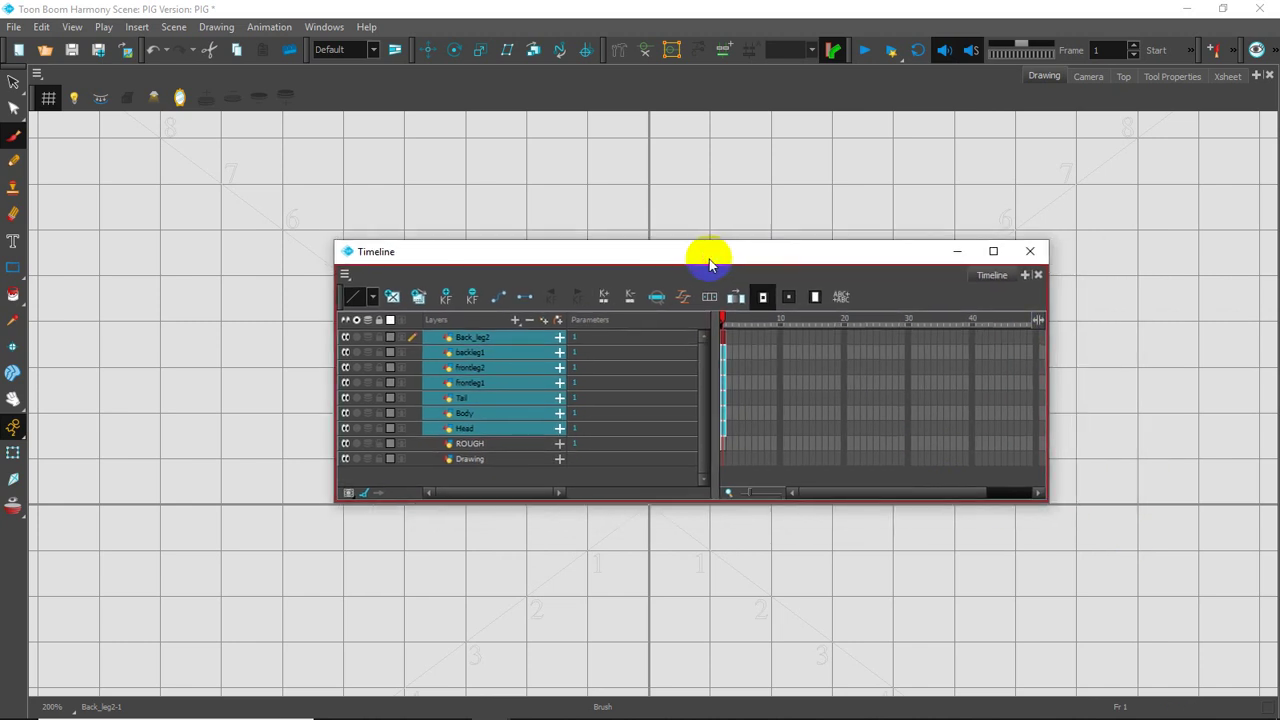
left_click_drag(1045, 500, 1163, 506)
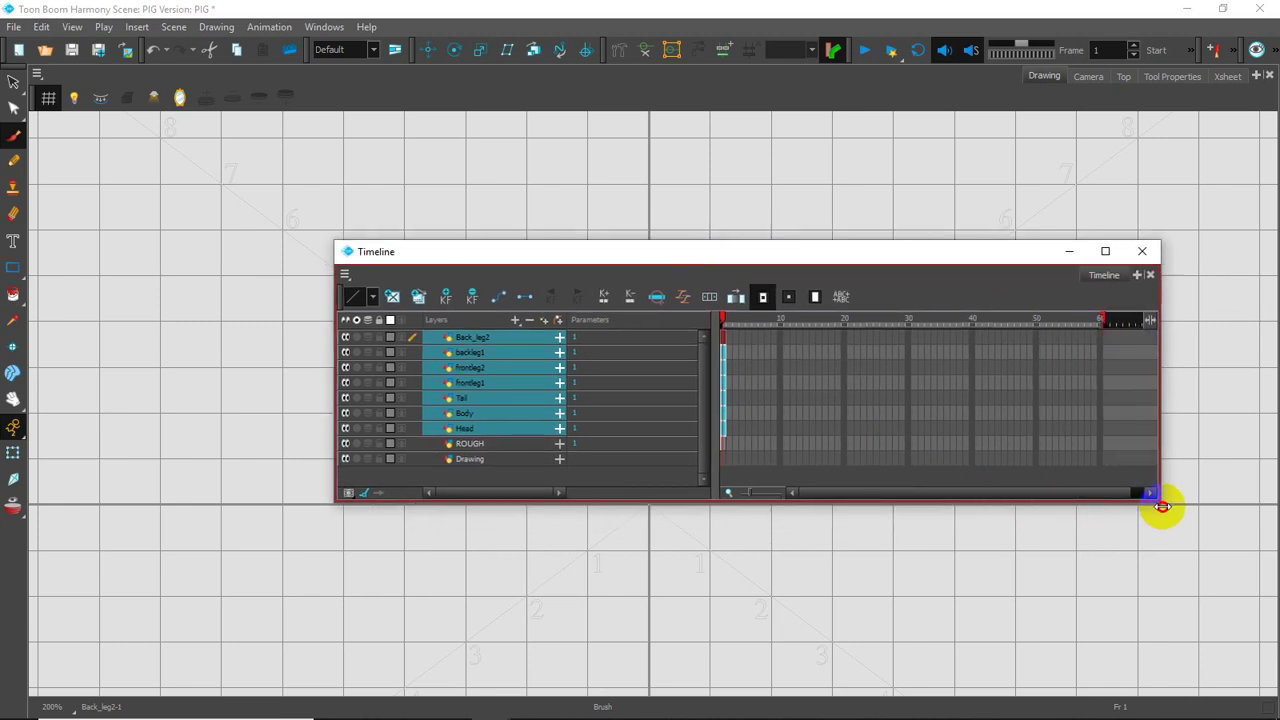
left_click_drag(777, 251, 985, 320)
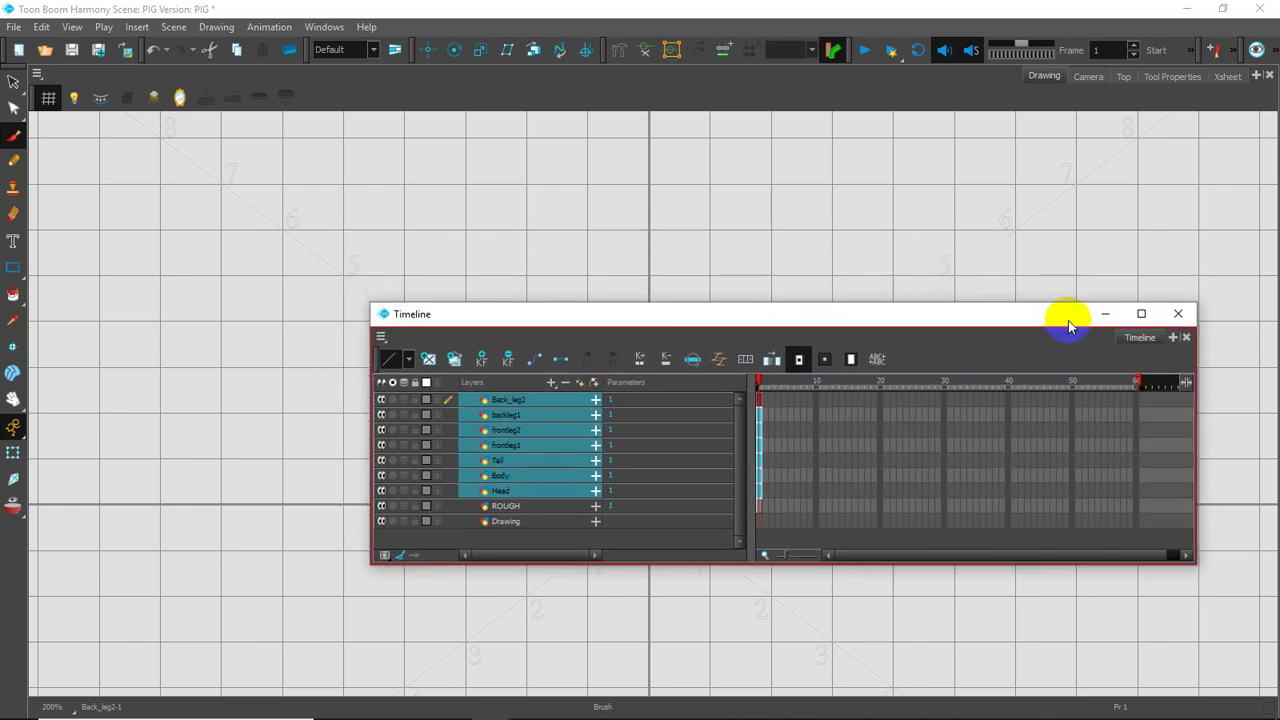
left_click_drag(1063, 314, 1043, 370)
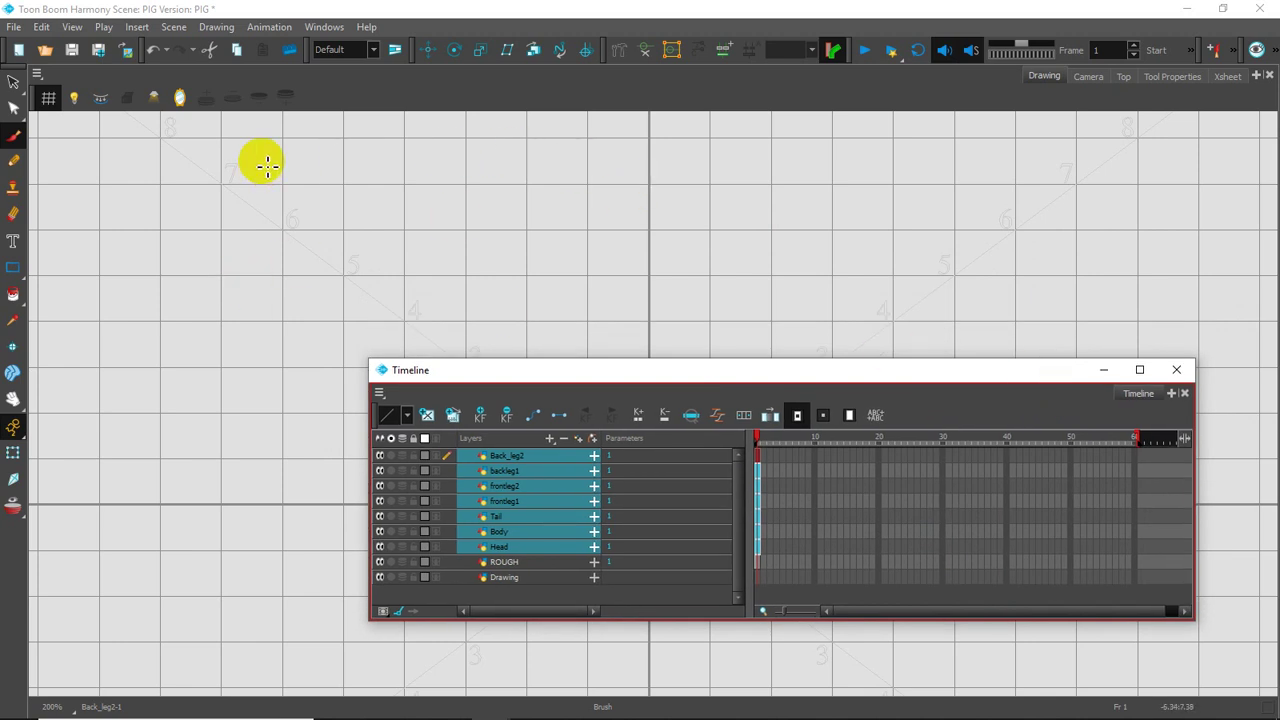
- Turn on the light table to show the rough pig sketch, with the head and body framed at 320% zoom
left_click(48, 98)
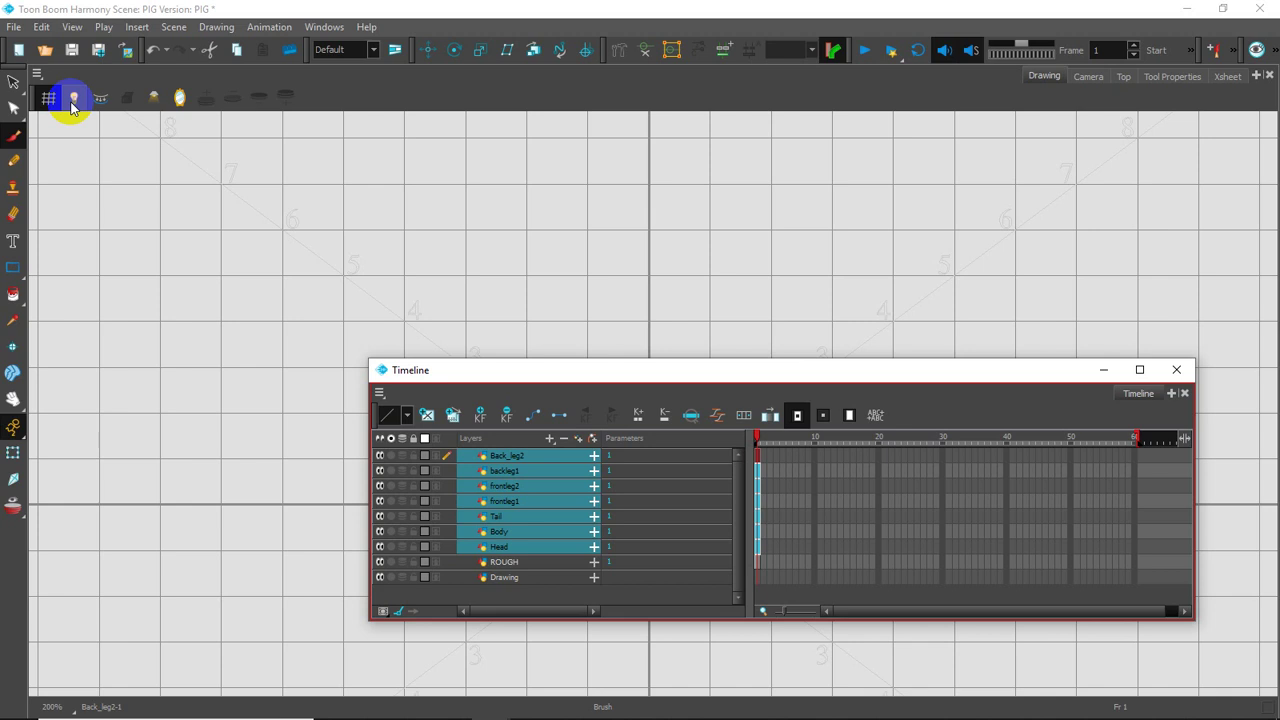
left_click(73, 99)
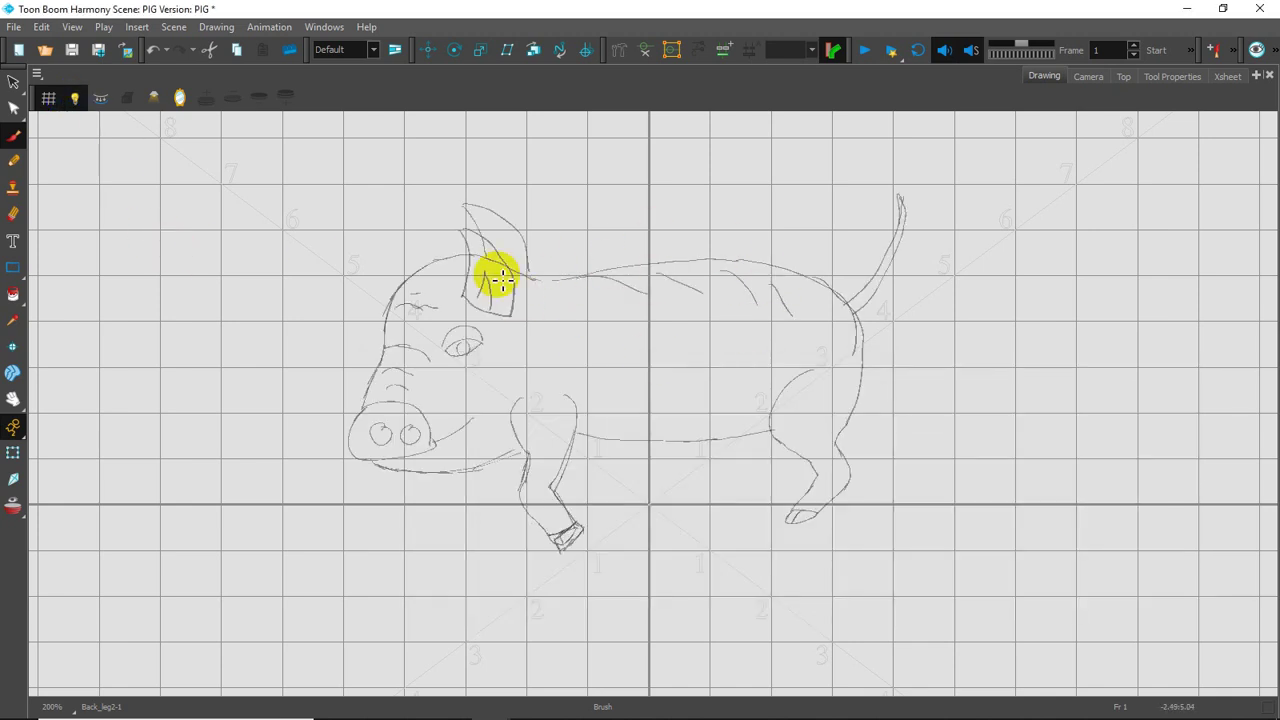
scroll(548, 284, "up", 1)
scroll(550, 289, "up", 1)
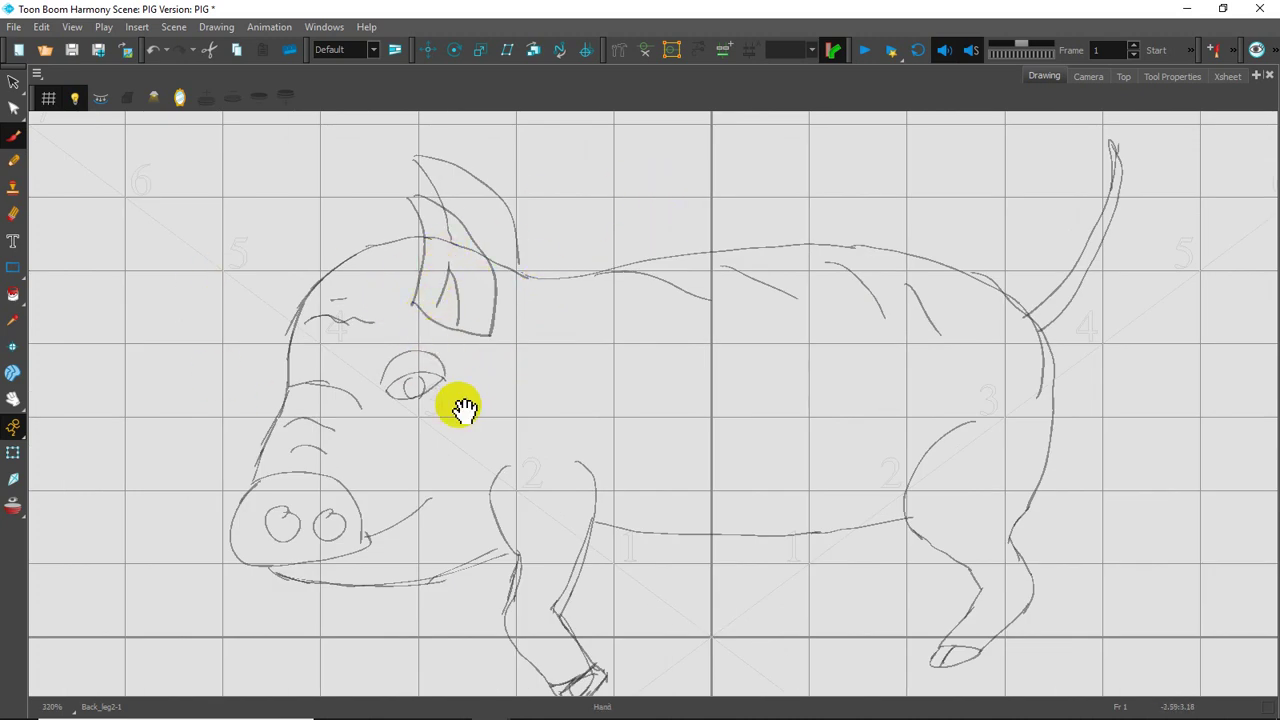
left_click_drag(457, 409, 500, 366)
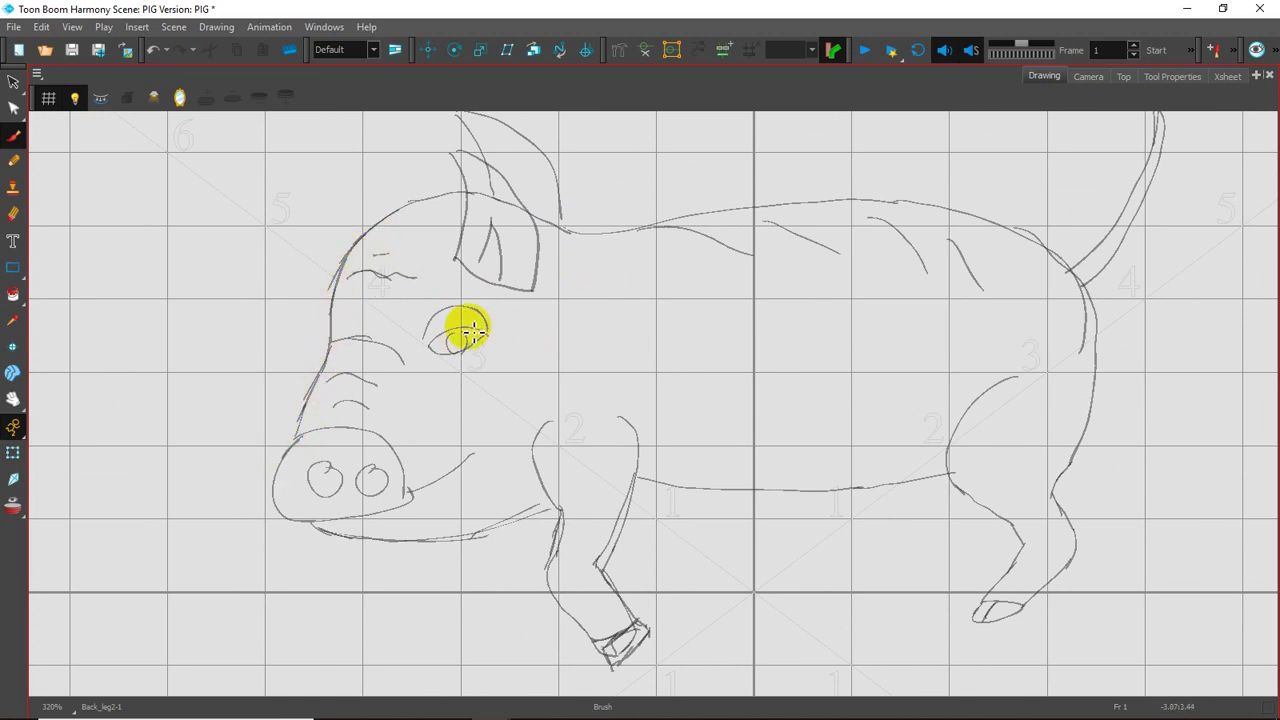
left_click_drag(686, 357, 680, 343)
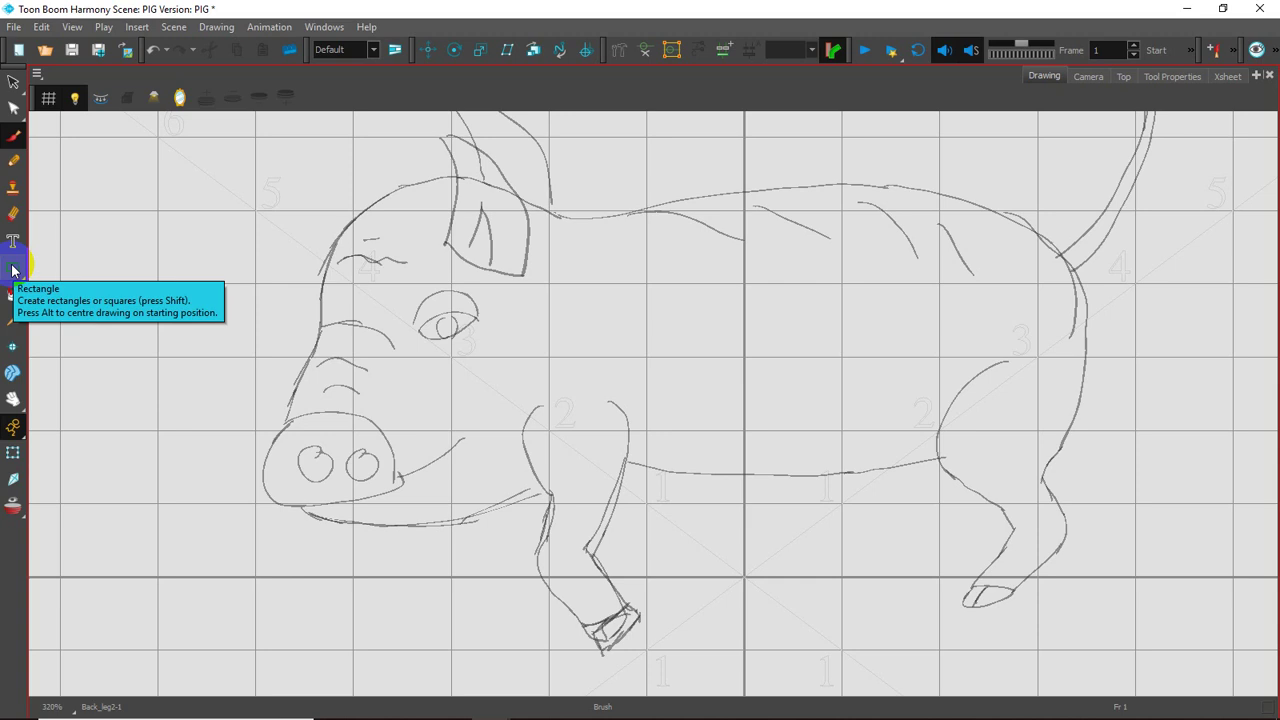
- Switch to the Line tool and enable its contour snapping and Snap and Align options
left_click_drag(13, 270, 50, 302)
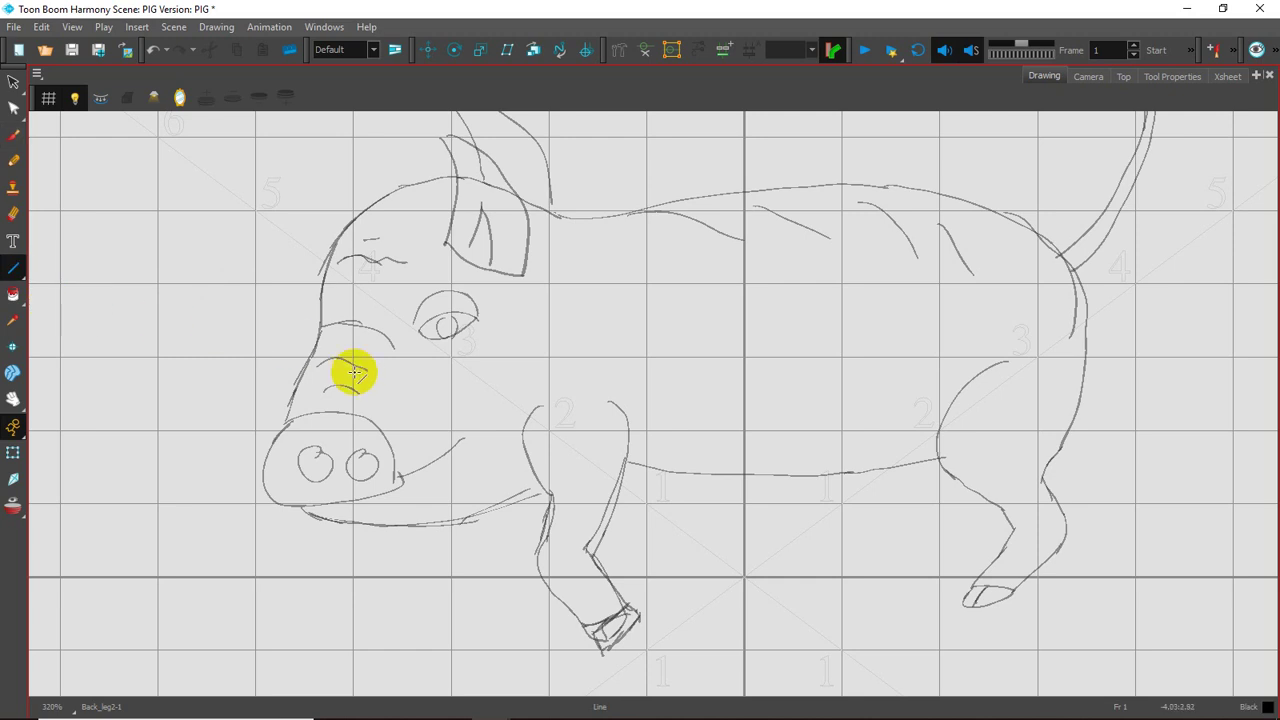
key("space")
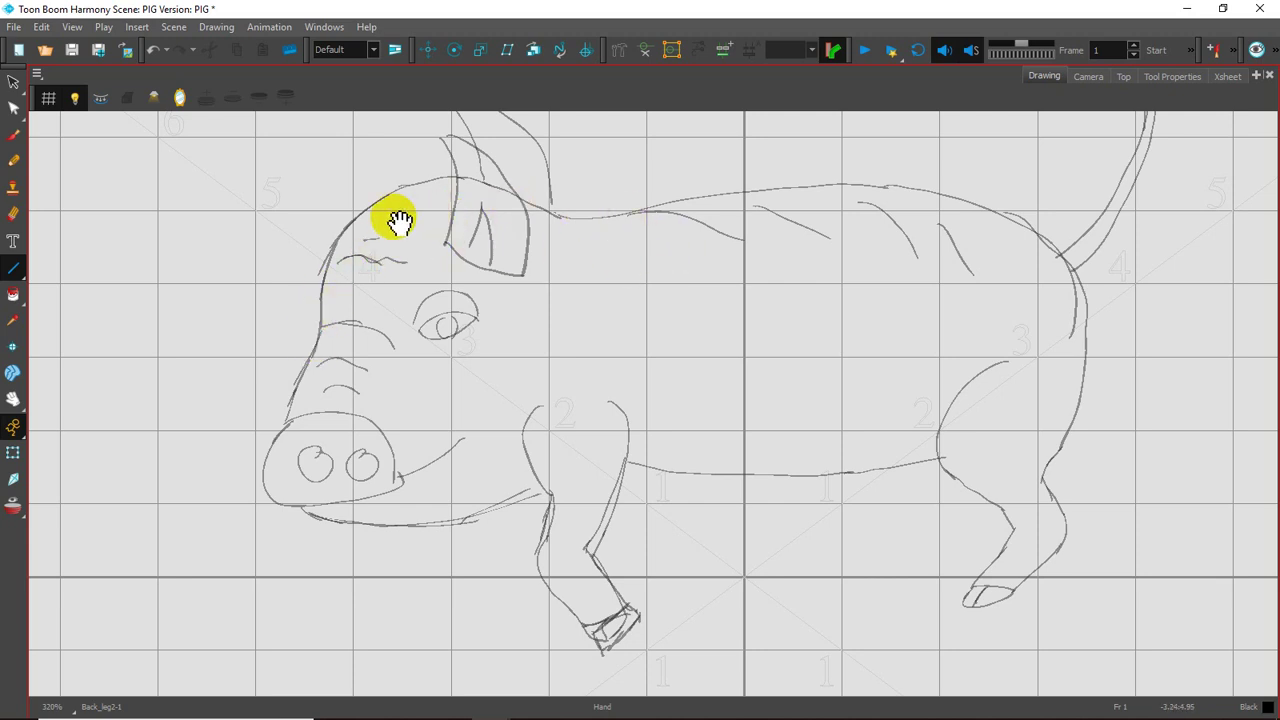
key("space")
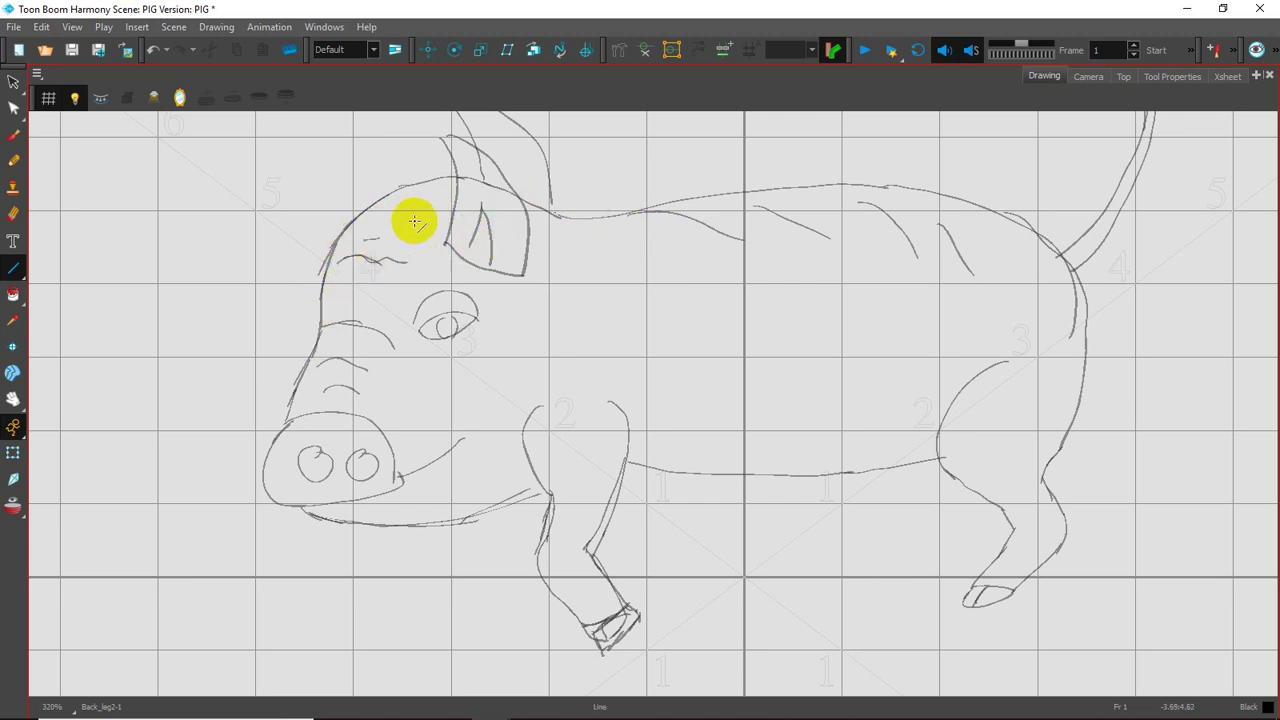
key("space")
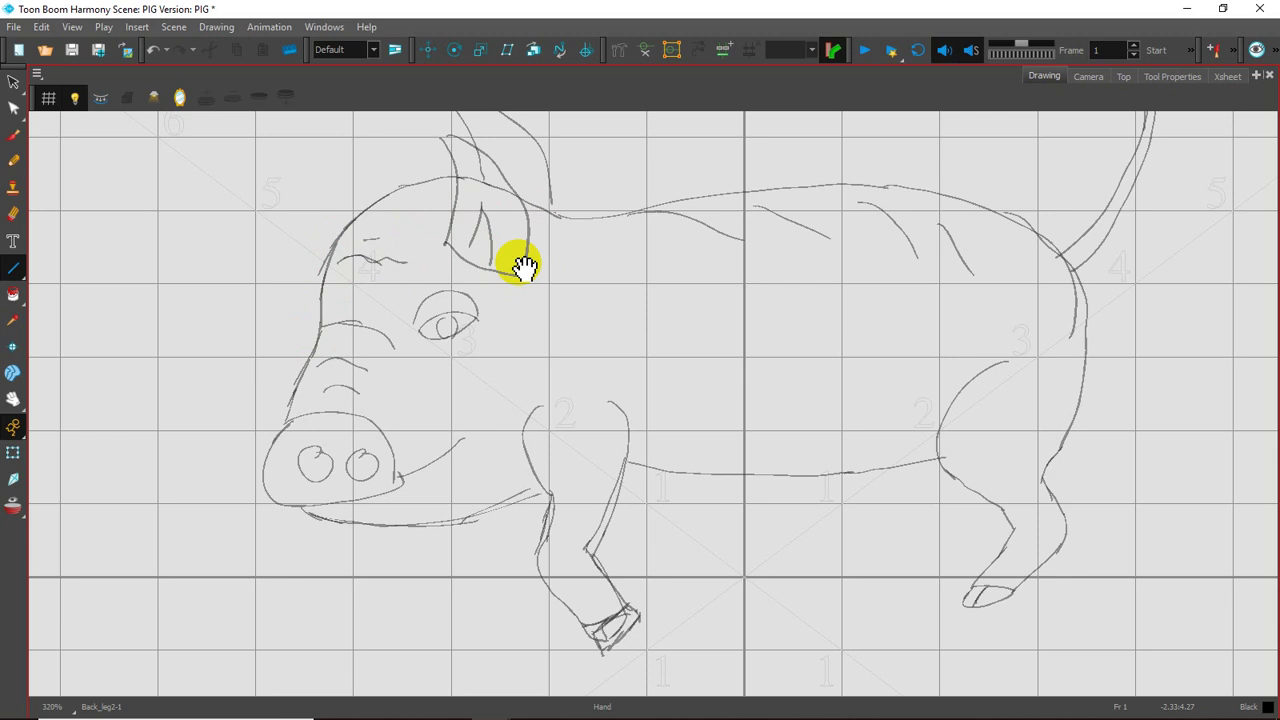
key("space")
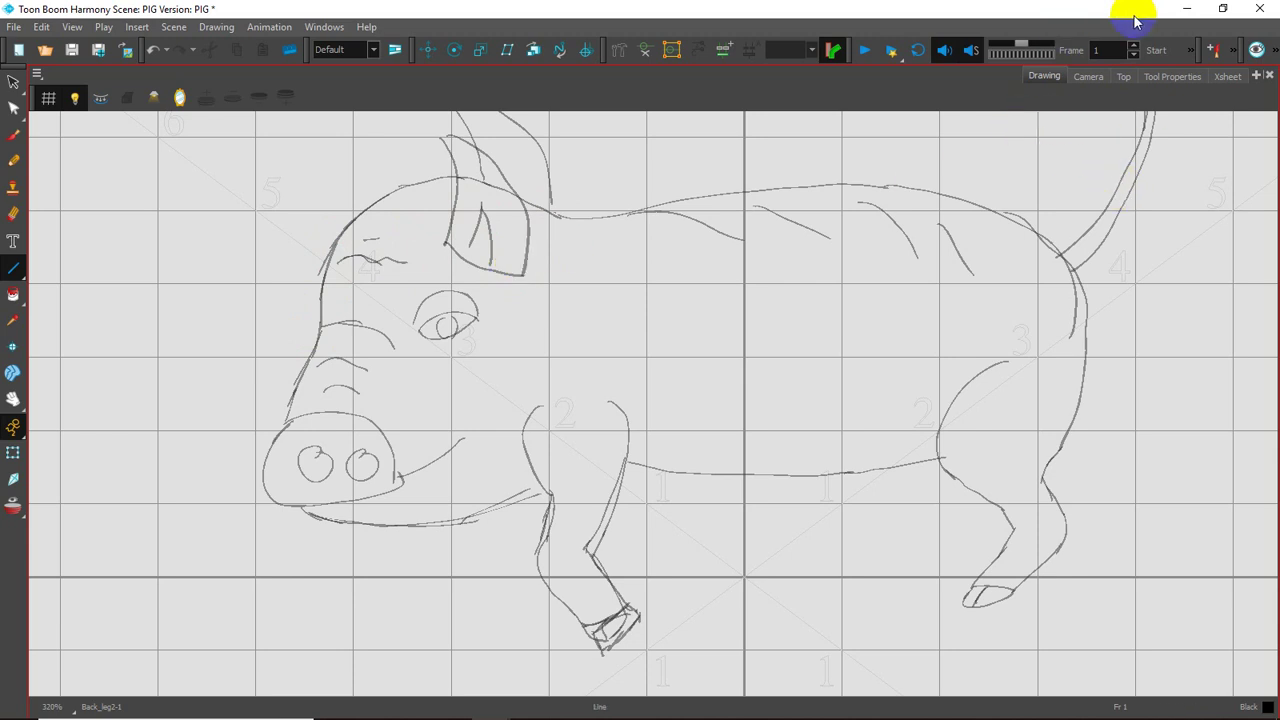
left_click(1163, 79)
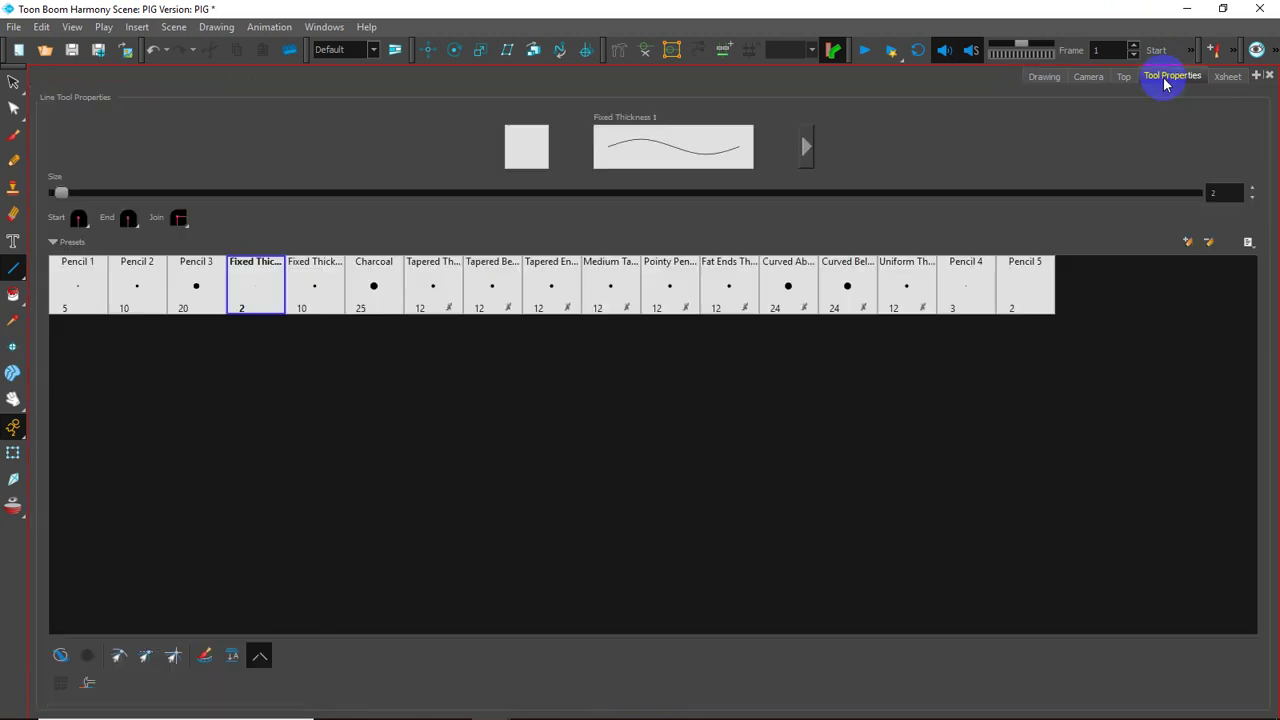
left_click(115, 660)
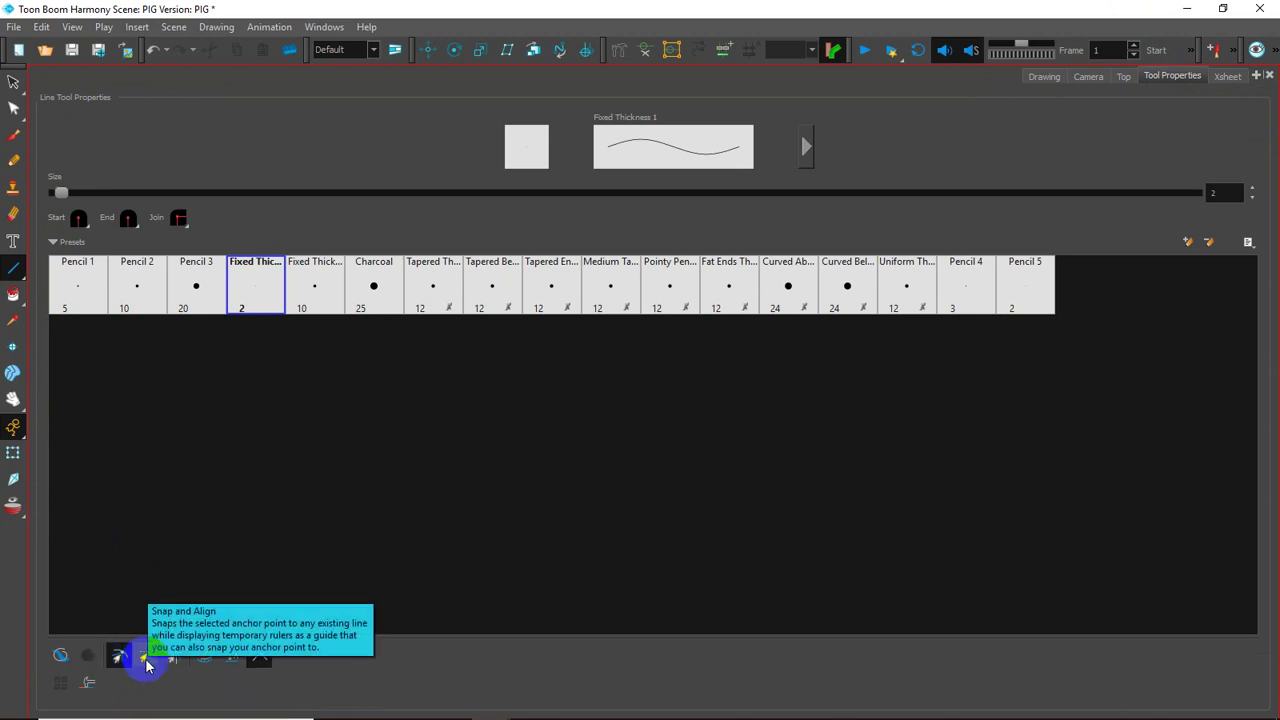
left_click(146, 660)
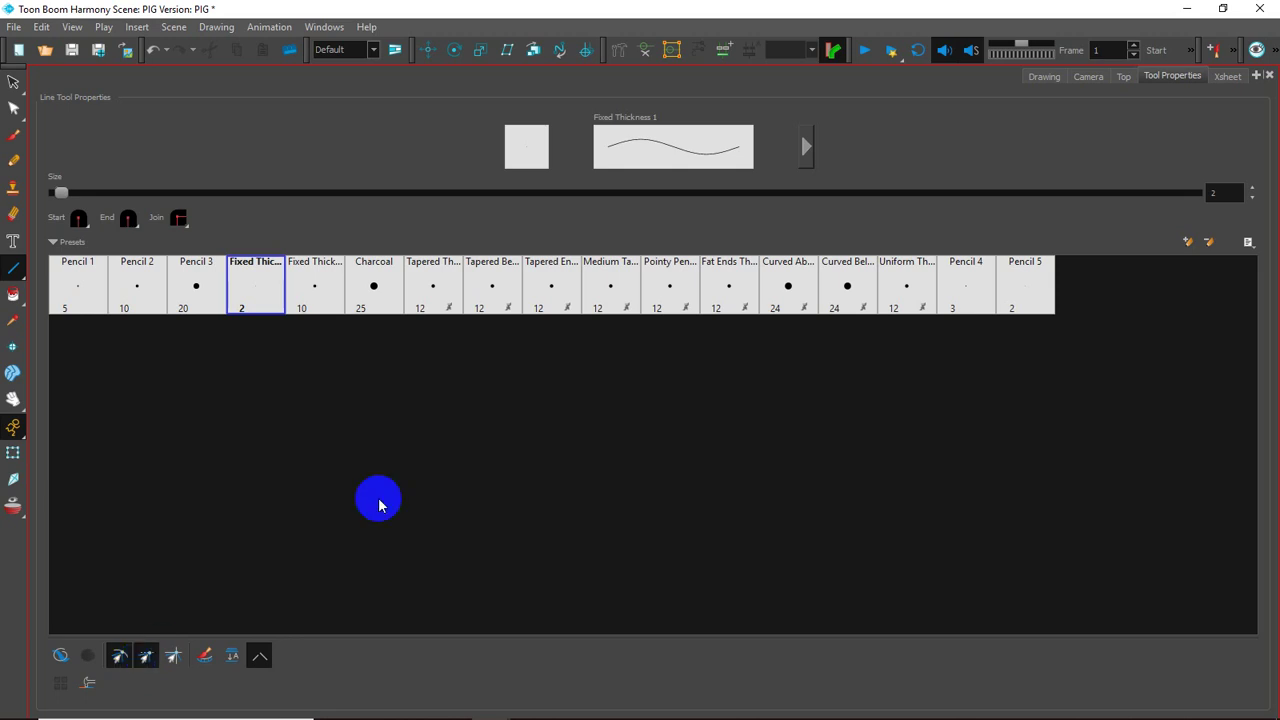
left_click(1040, 78)
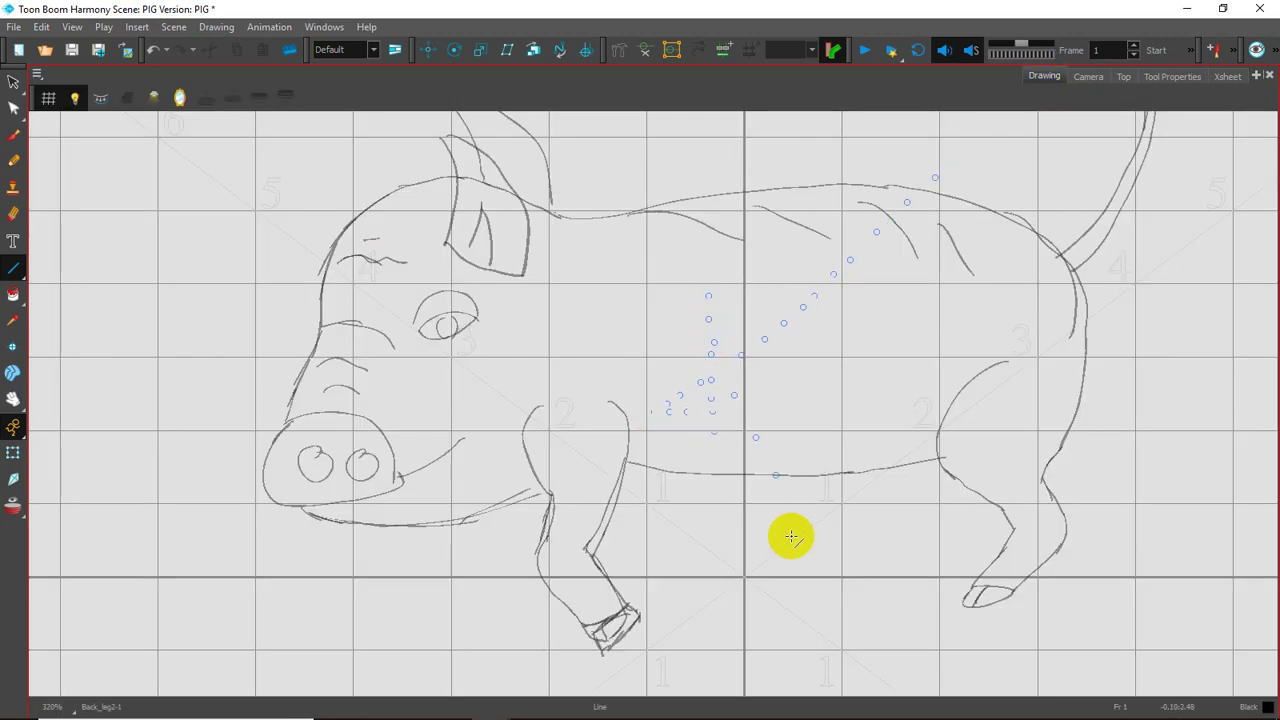
- Try to draw a straight line over the top of the pig's head, from the forehead toward the ear
key("space")
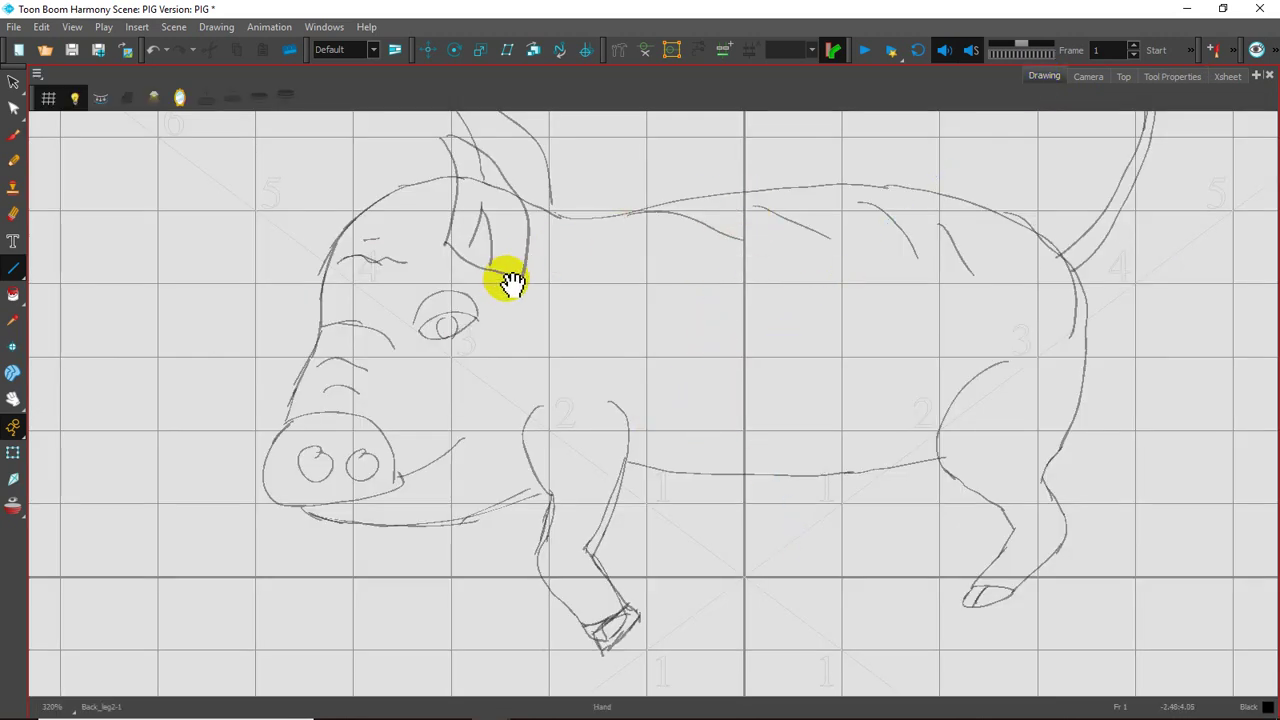
left_click_drag(534, 275, 554, 282)
key("2")
key("2")
key("2")
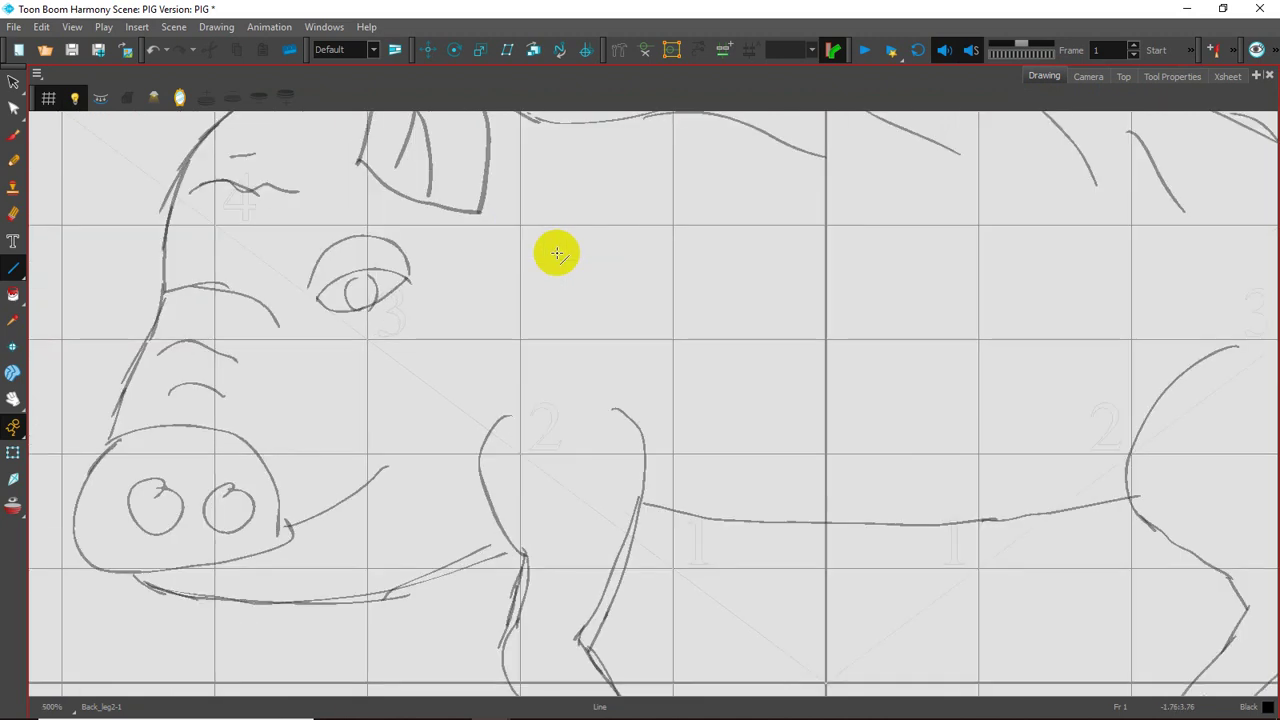
key("space")
mouse_move(451, 218)
left_mouse_down()
mouse_move(520, 309)
mouse_move(560, 309)
mouse_move(560, 349)
left_mouse_up()
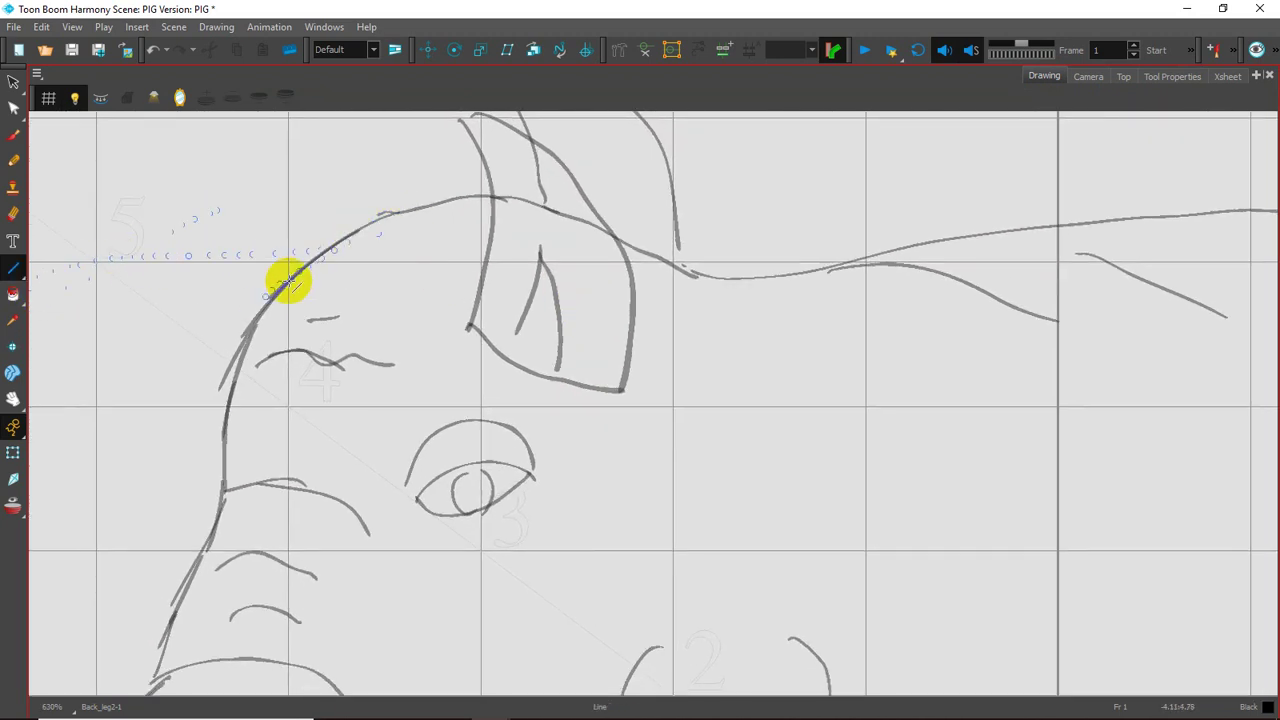
key("space")
mouse_move(398, 252)
left_mouse_down()
mouse_move(434, 240)
mouse_move(366, 229)
mouse_move(509, 191)
mouse_move(657, 220)
mouse_move(701, 249)
mouse_move(622, 201)
left_mouse_up()
key("ctrl+z")
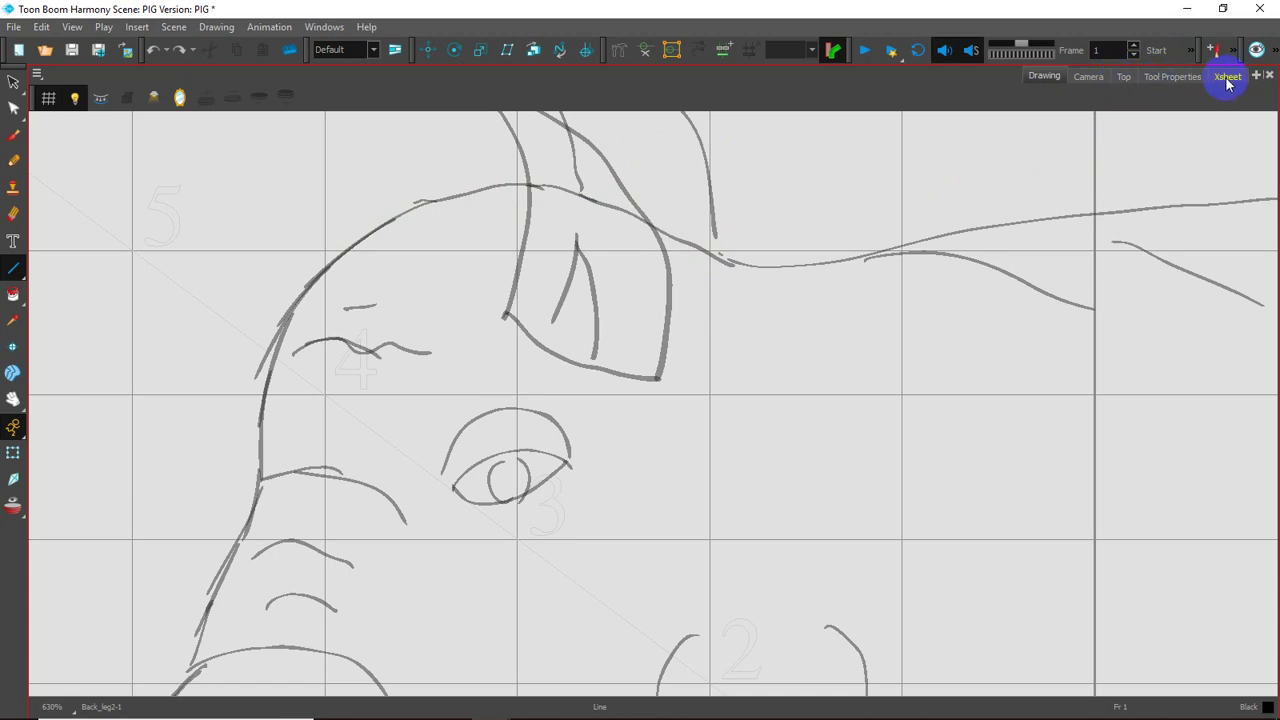
- Bring the Timeline window back up and make the Head layer's drawing at frame 1 the active one
mouse_move(446, 717)
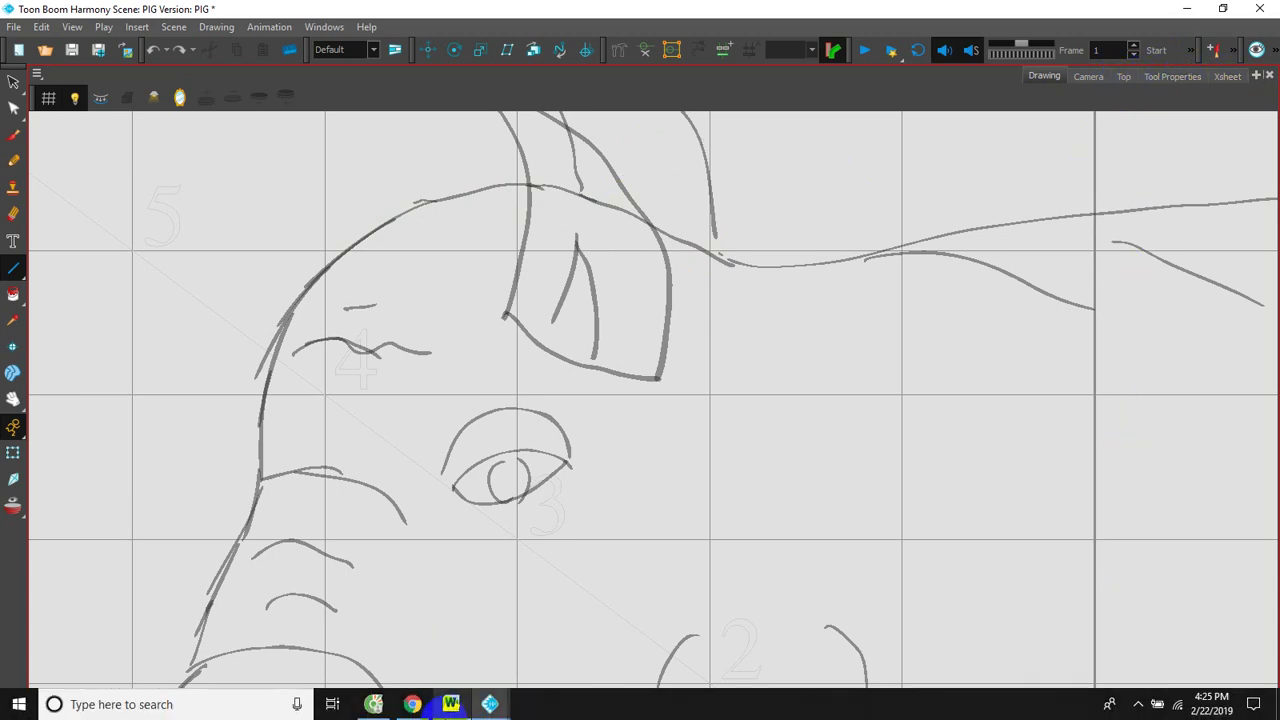
mouse_move(488, 700)
left_click(449, 666)
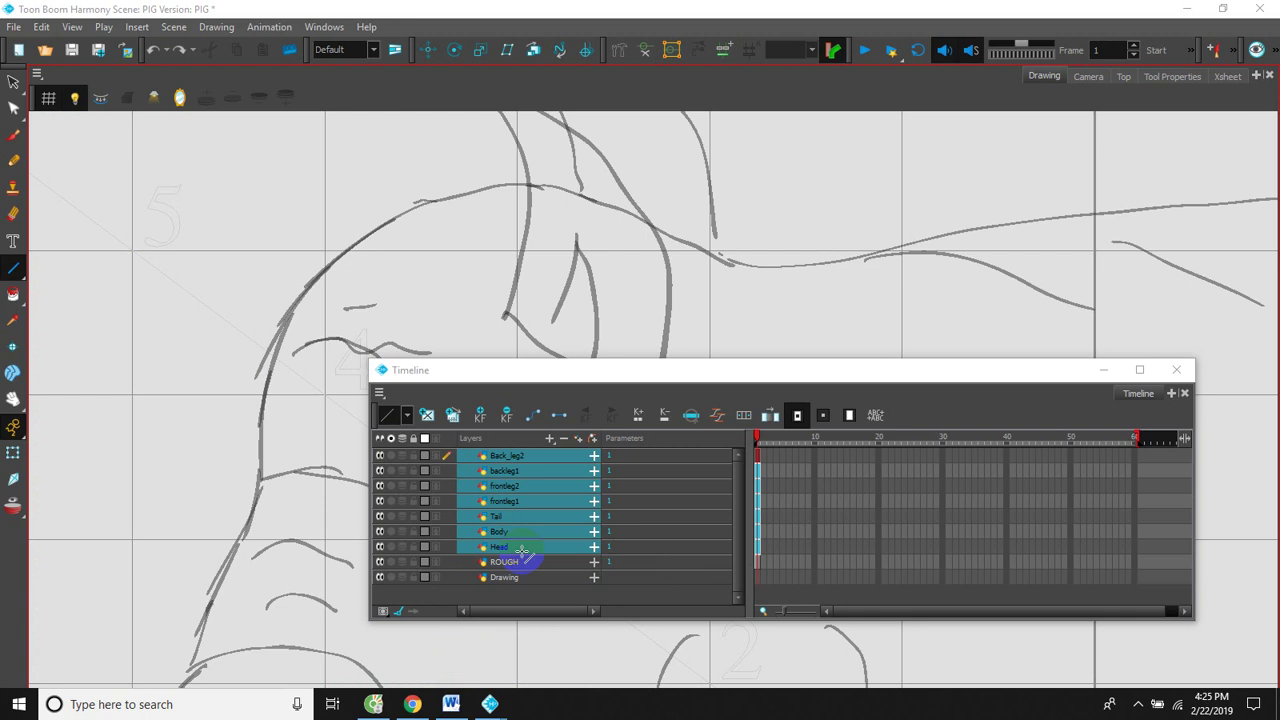
left_click_drag(771, 368, 737, 324)
left_click(728, 412)
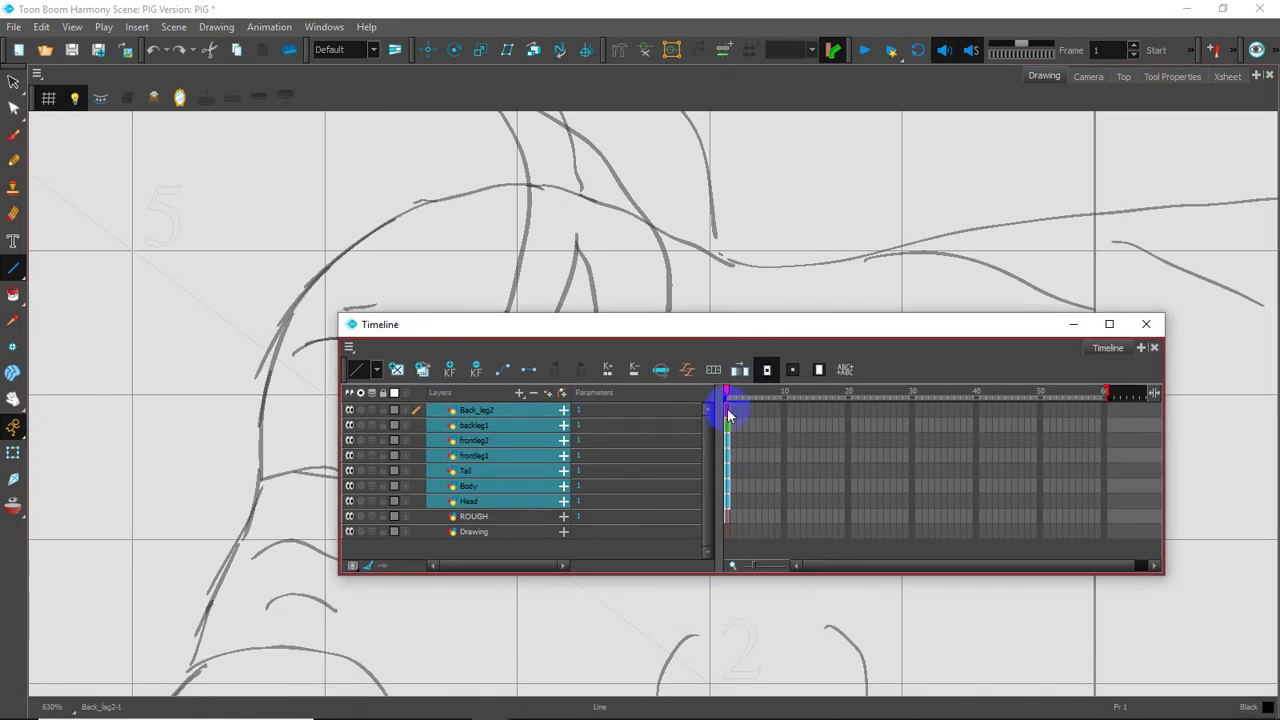
left_click(726, 500)
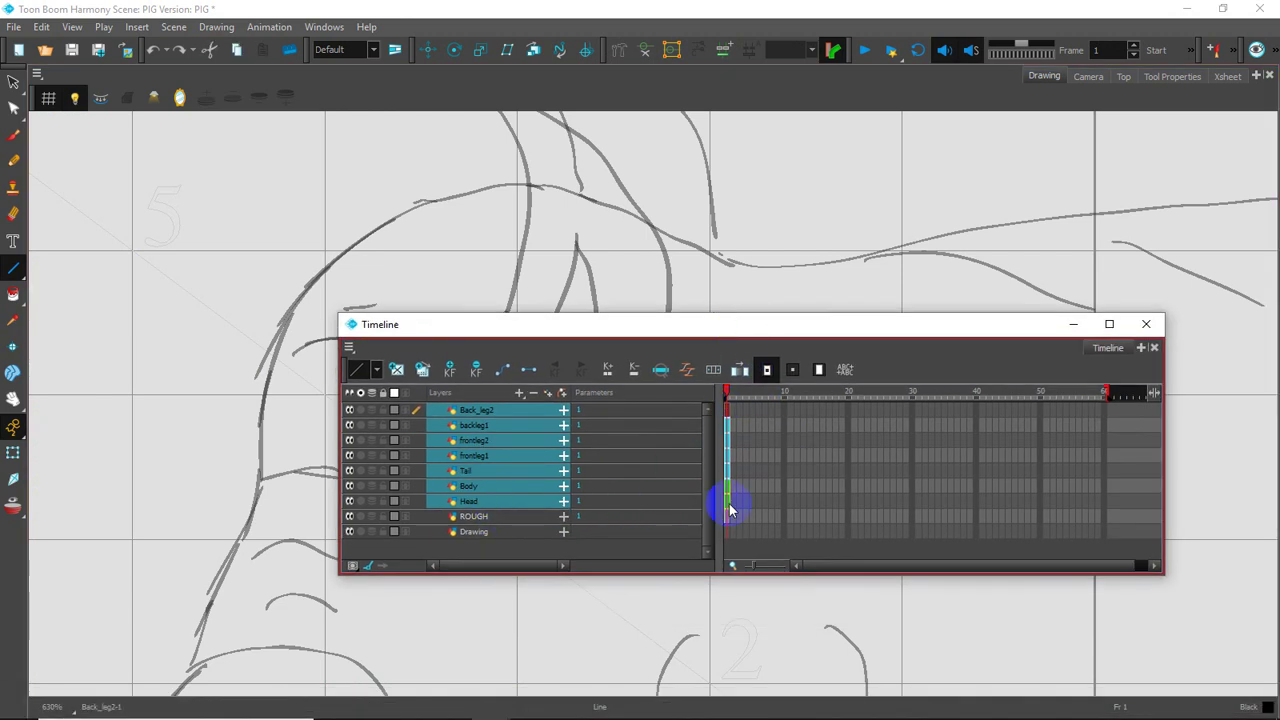
left_click(728, 506)
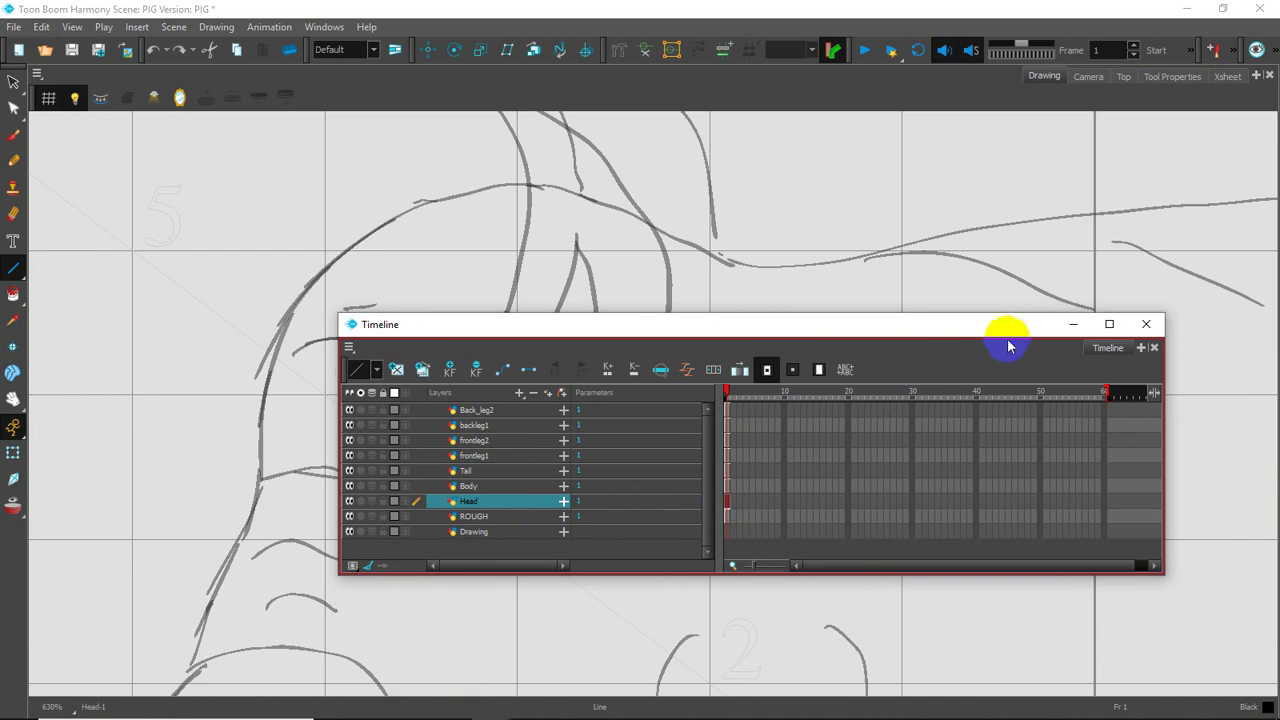
- Trace the front contour of the pig's head with curved lines, from the forehead down to the top of the snout
left_click(1071, 328)
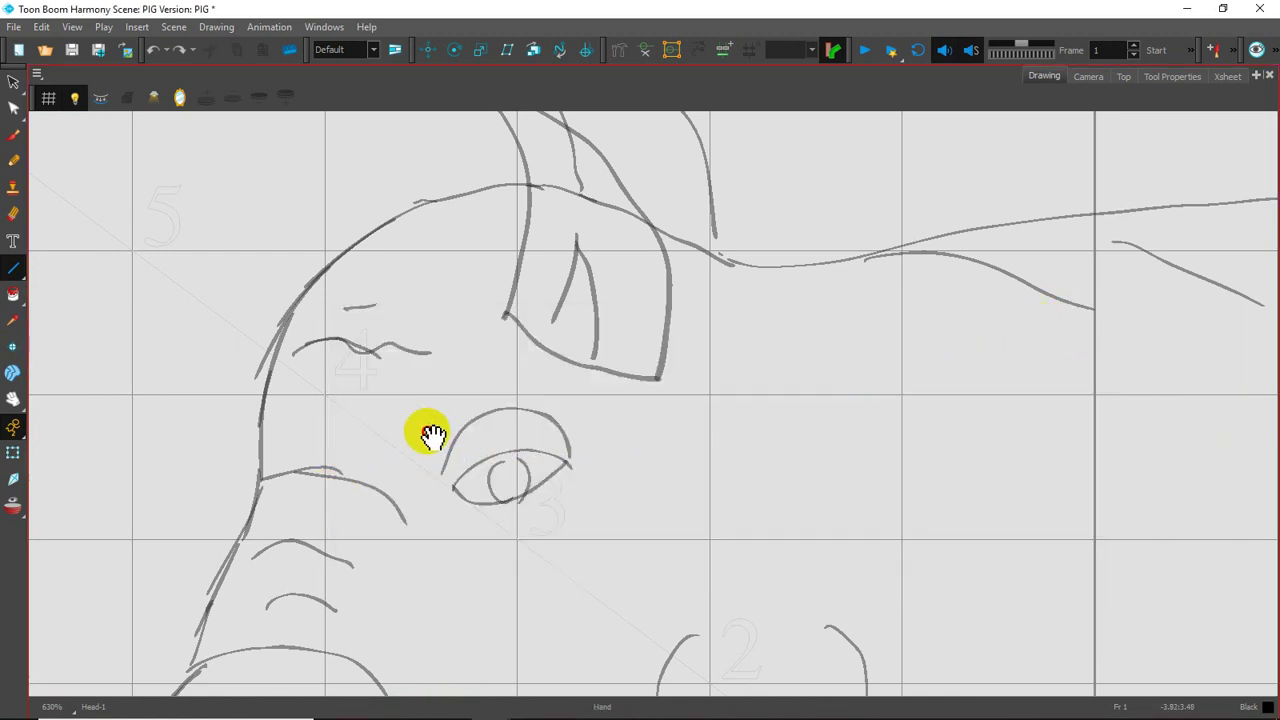
left_click_drag(423, 434, 413, 392)
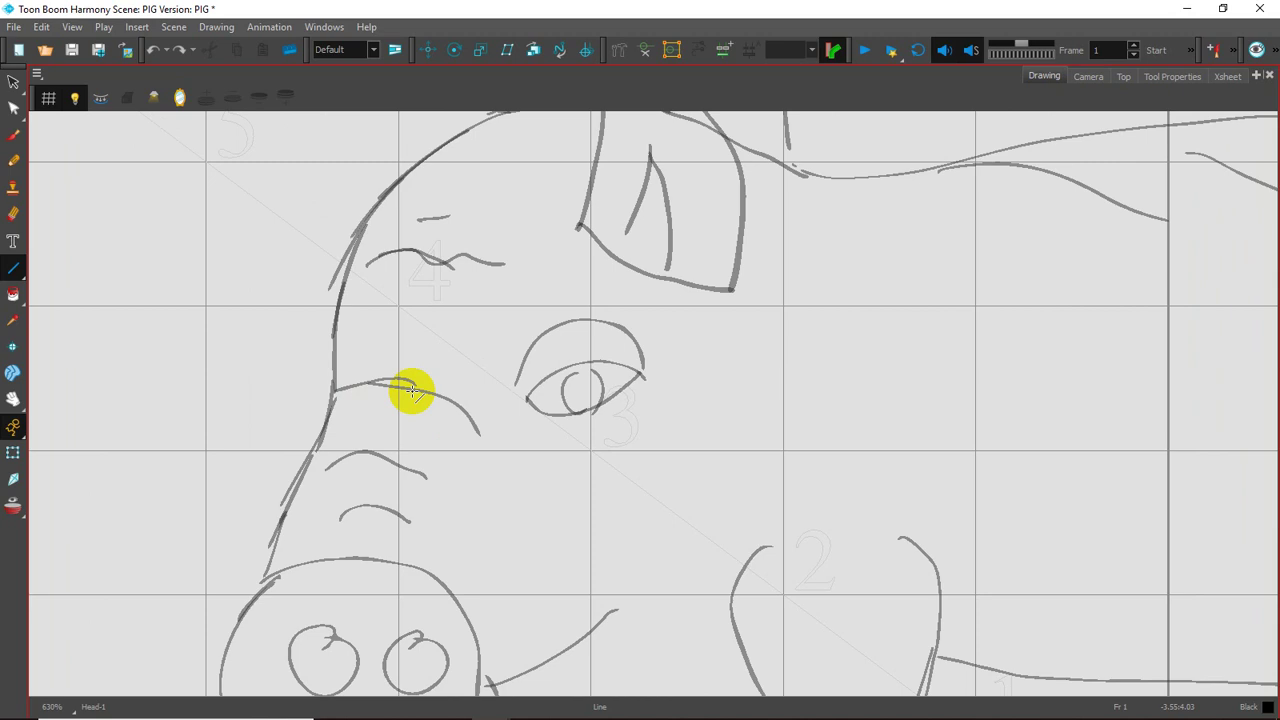
left_click_drag(491, 206, 491, 251)
left_click_drag(342, 218, 50, 273)
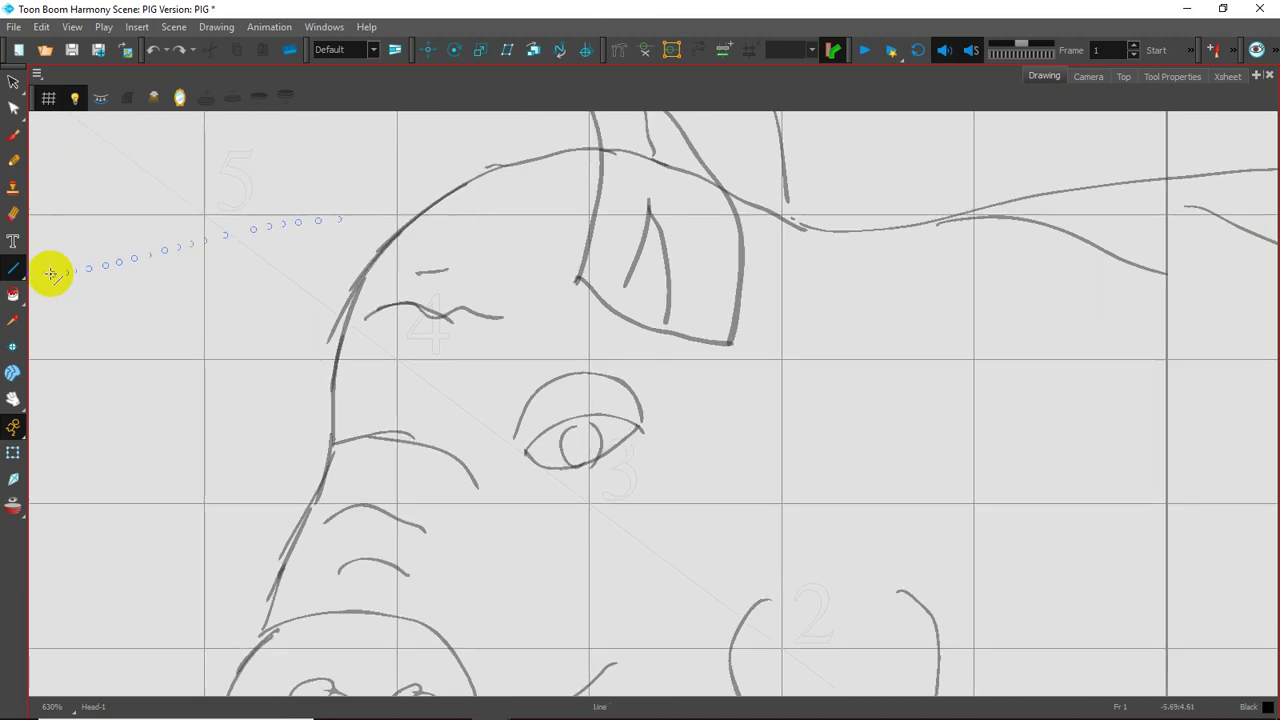
mouse_move(503, 163)
left_mouse_down()
mouse_move(426, 207)
mouse_move(331, 346)
mouse_move(329, 432)
left_mouse_up()
left_click_drag(331, 436, 317, 270)
mouse_move(399, 390)
left_mouse_down()
mouse_move(420, 309)
mouse_move(403, 259)
mouse_move(318, 448)
left_mouse_up()
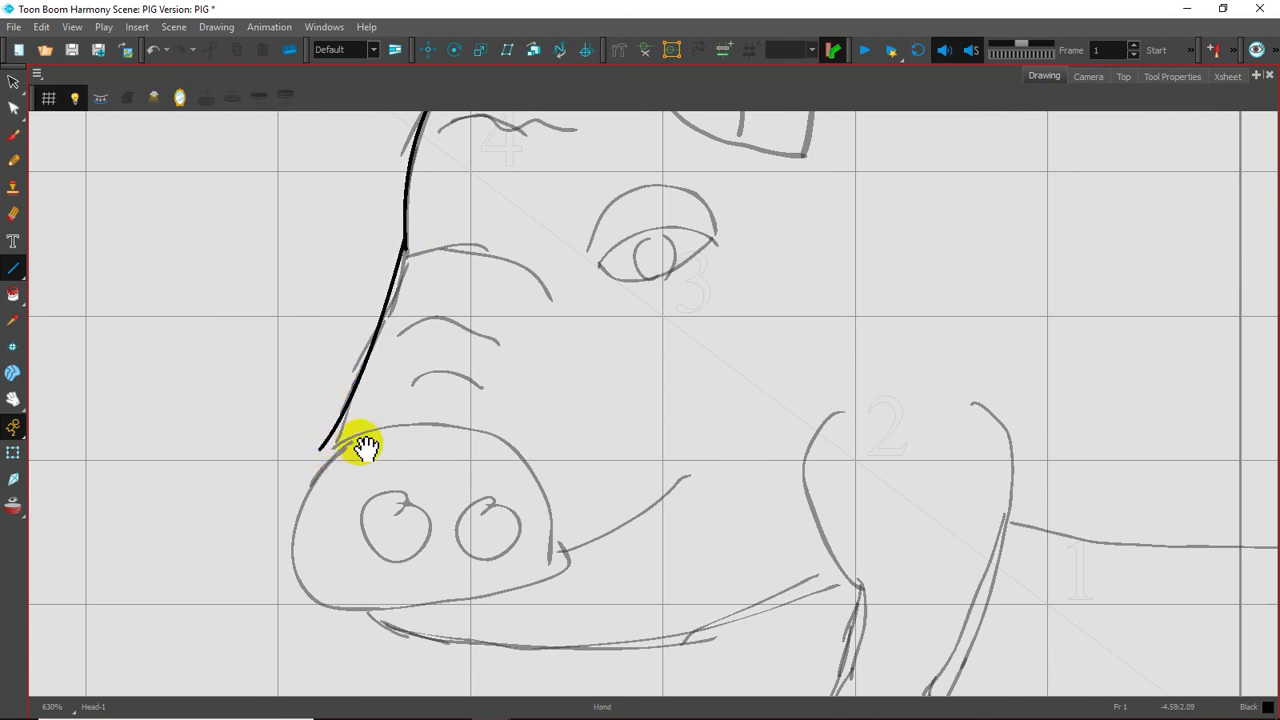
- Trace the snout outline over the rough sketch with connected curved lines along its upper, front, lower and rear edges
mouse_move(365, 447)
left_mouse_down()
mouse_move(341, 340)
mouse_move(331, 349)
left_mouse_up()
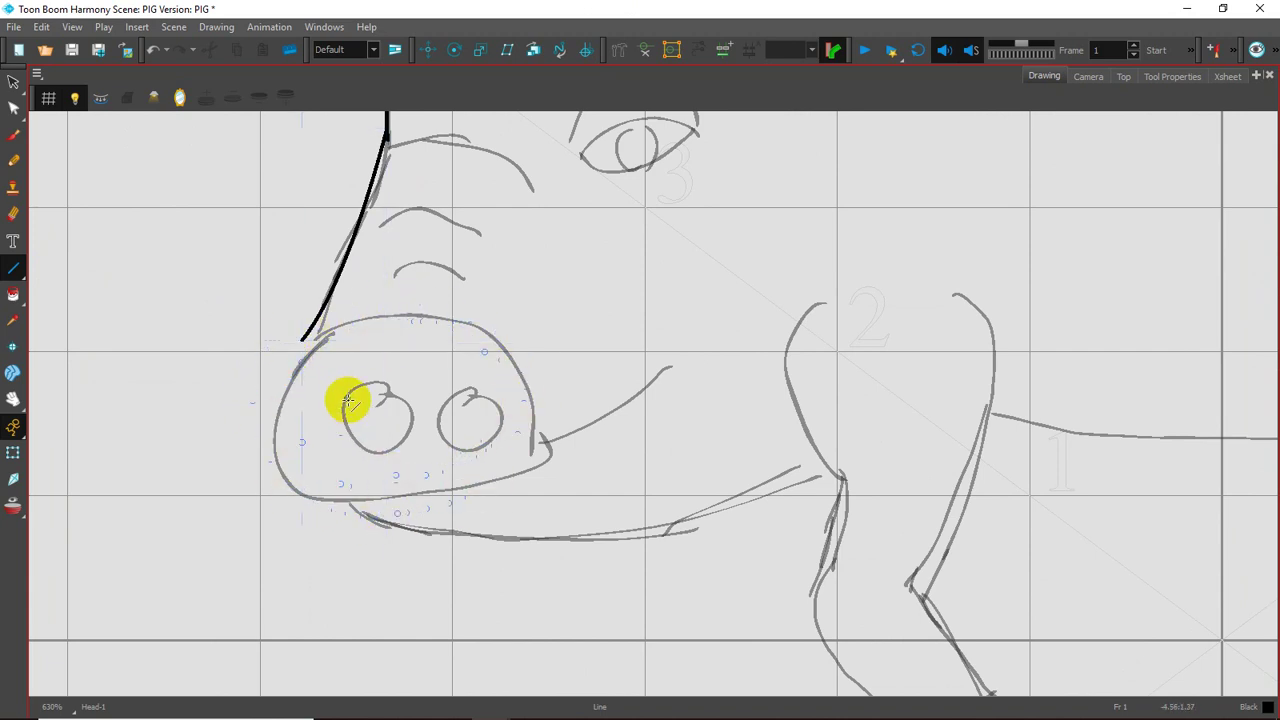
left_click_drag(452, 386, 427, 433)
left_click_drag(314, 413, 423, 300)
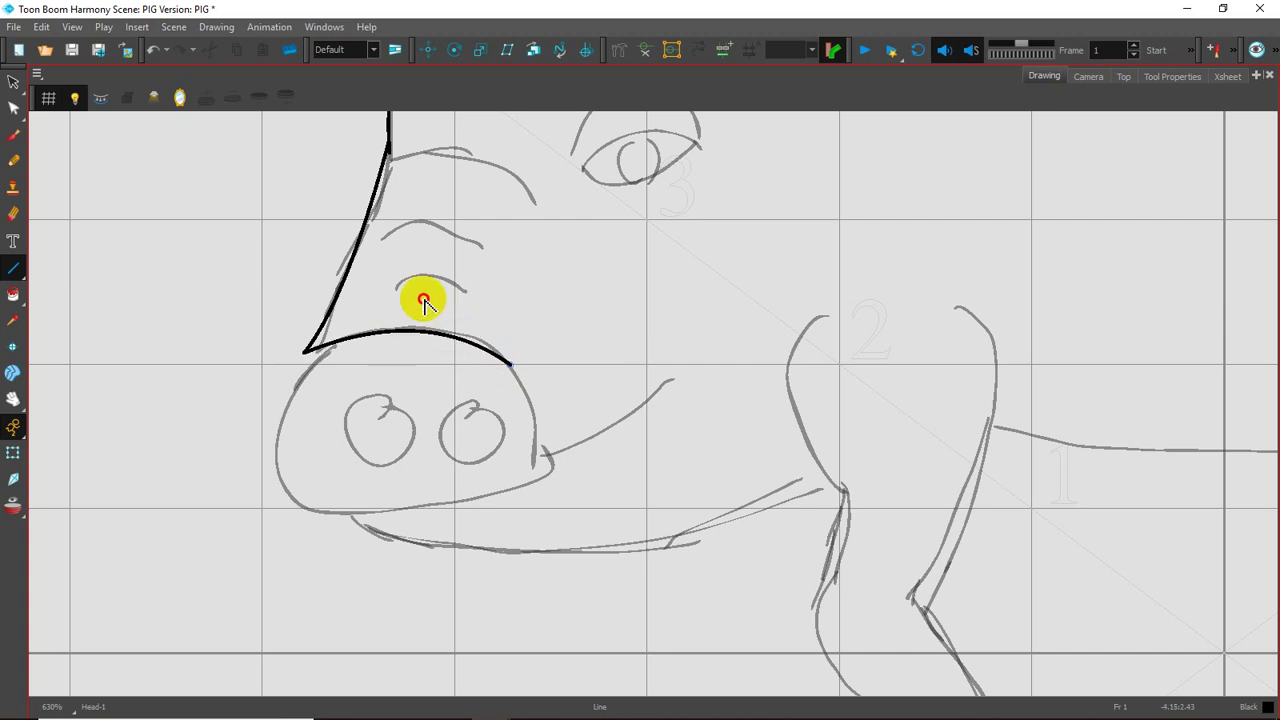
mouse_move(352, 369)
left_mouse_down()
mouse_move(390, 335)
mouse_move(305, 443)
mouse_move(337, 480)
mouse_move(292, 435)
mouse_move(491, 466)
mouse_move(585, 430)
mouse_move(490, 479)
left_mouse_up()
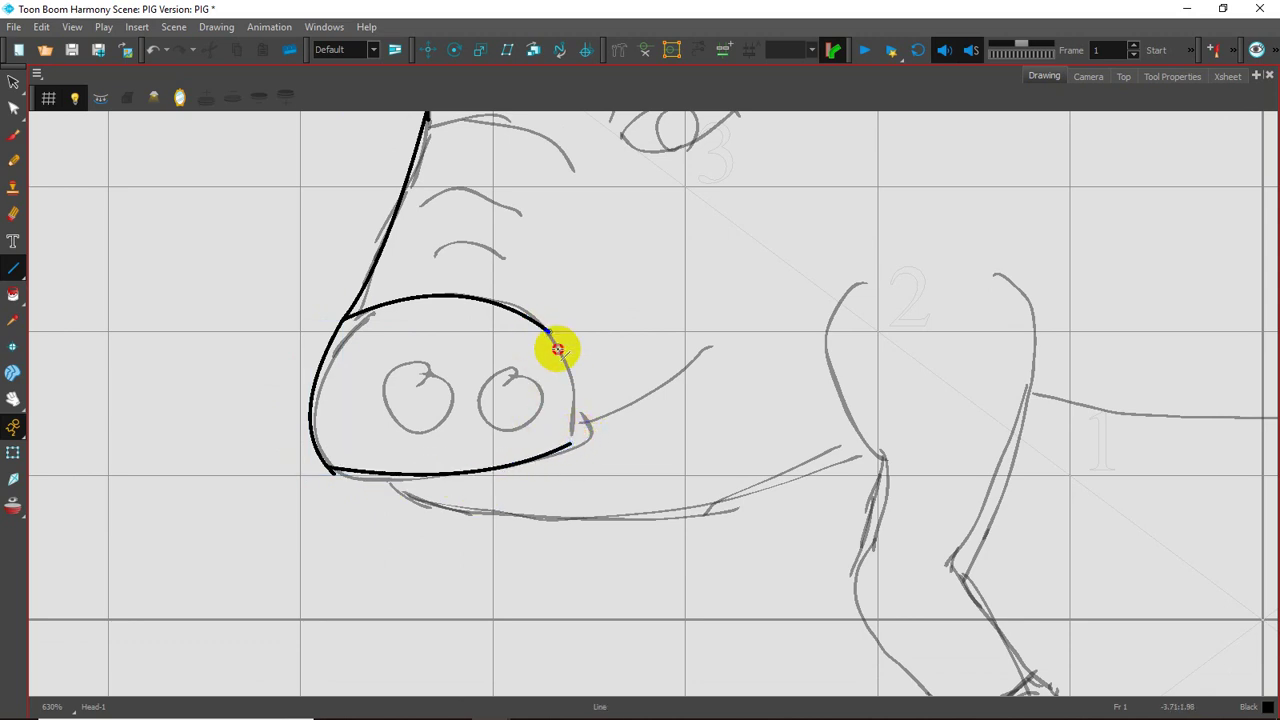
mouse_move(558, 349)
left_mouse_down()
mouse_move(571, 441)
mouse_move(585, 386)
left_mouse_up()
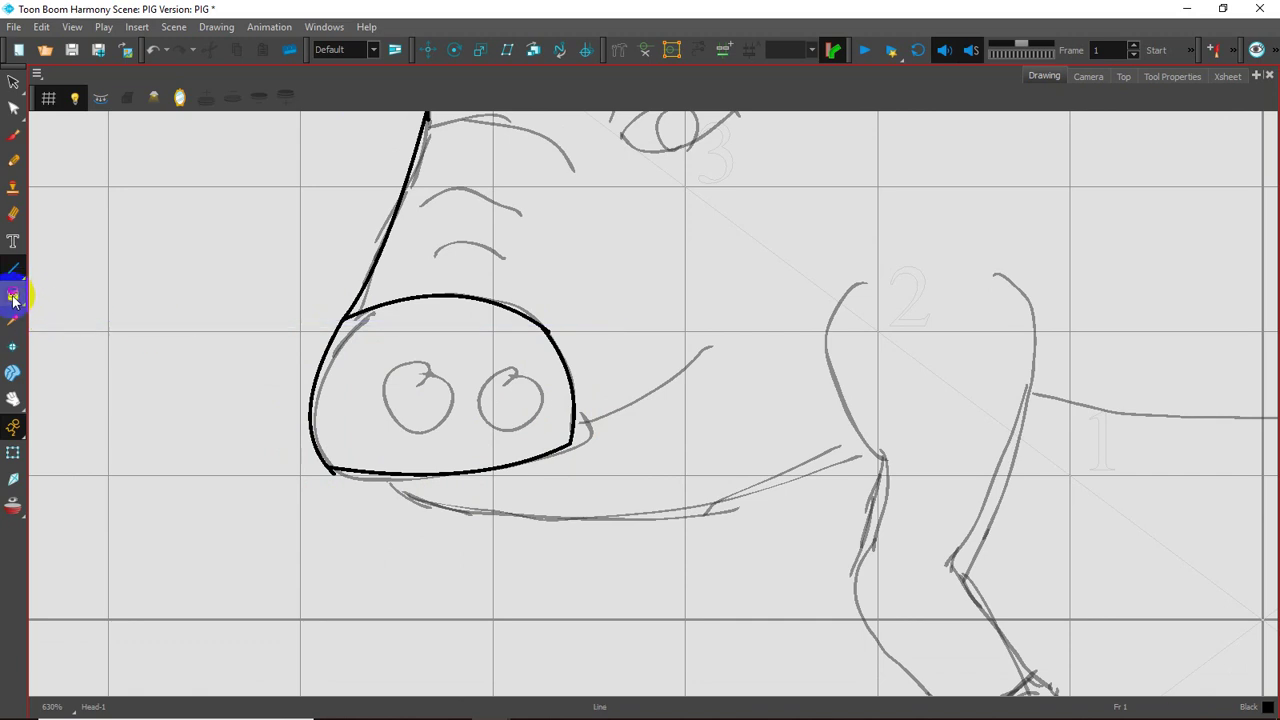
- Try to trace the snout's front nostril with short connected curved lines
key("space")
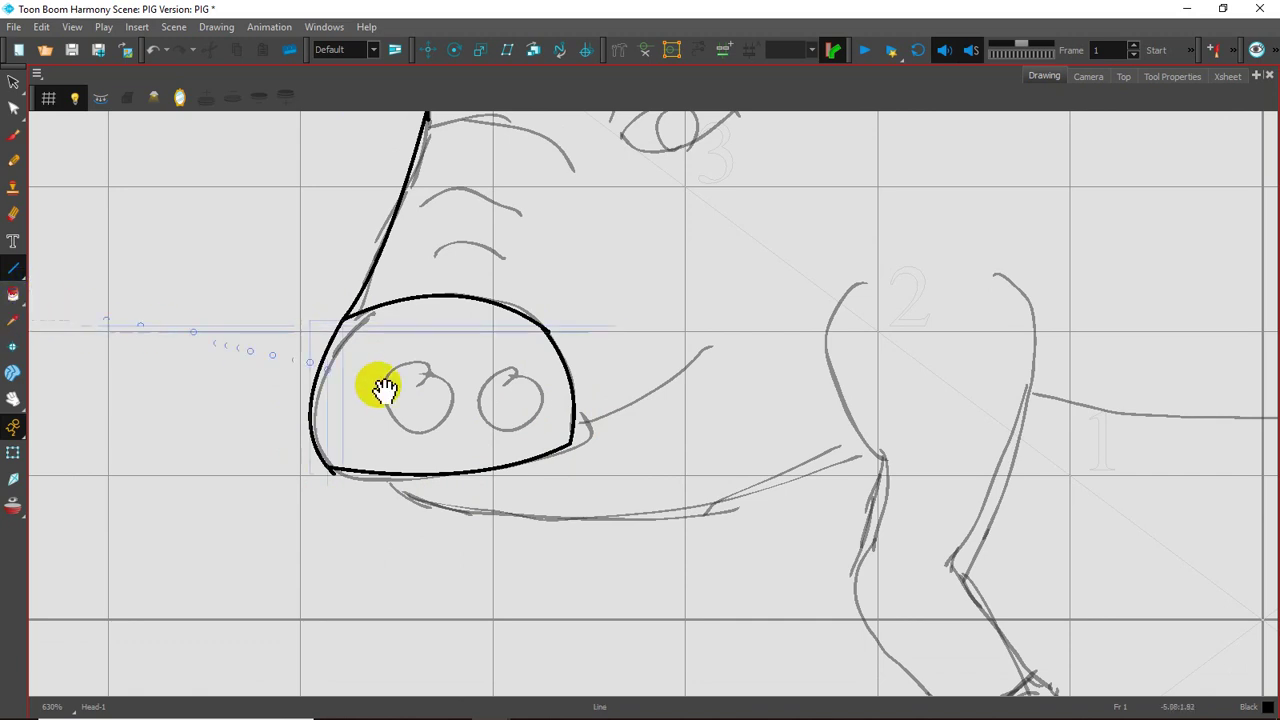
left_click_drag(408, 382, 384, 365)
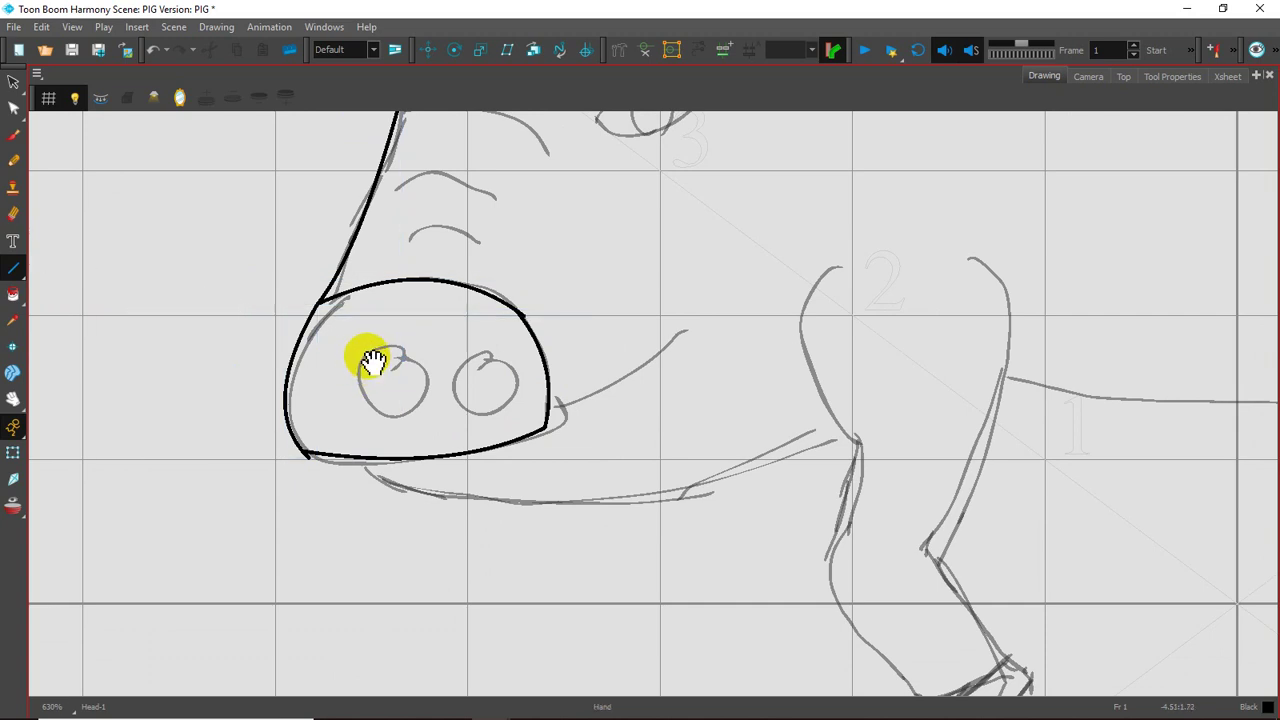
left_click_drag(373, 361, 373, 349)
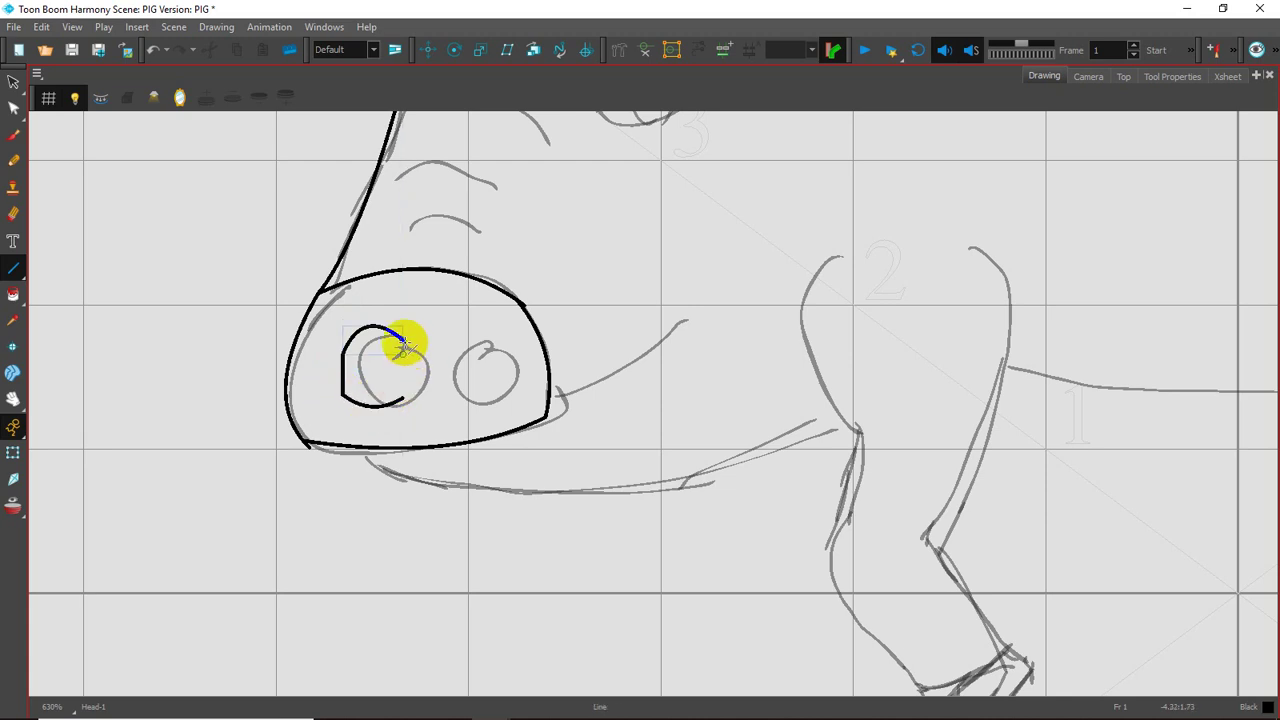
left_click_drag(400, 343, 402, 392)
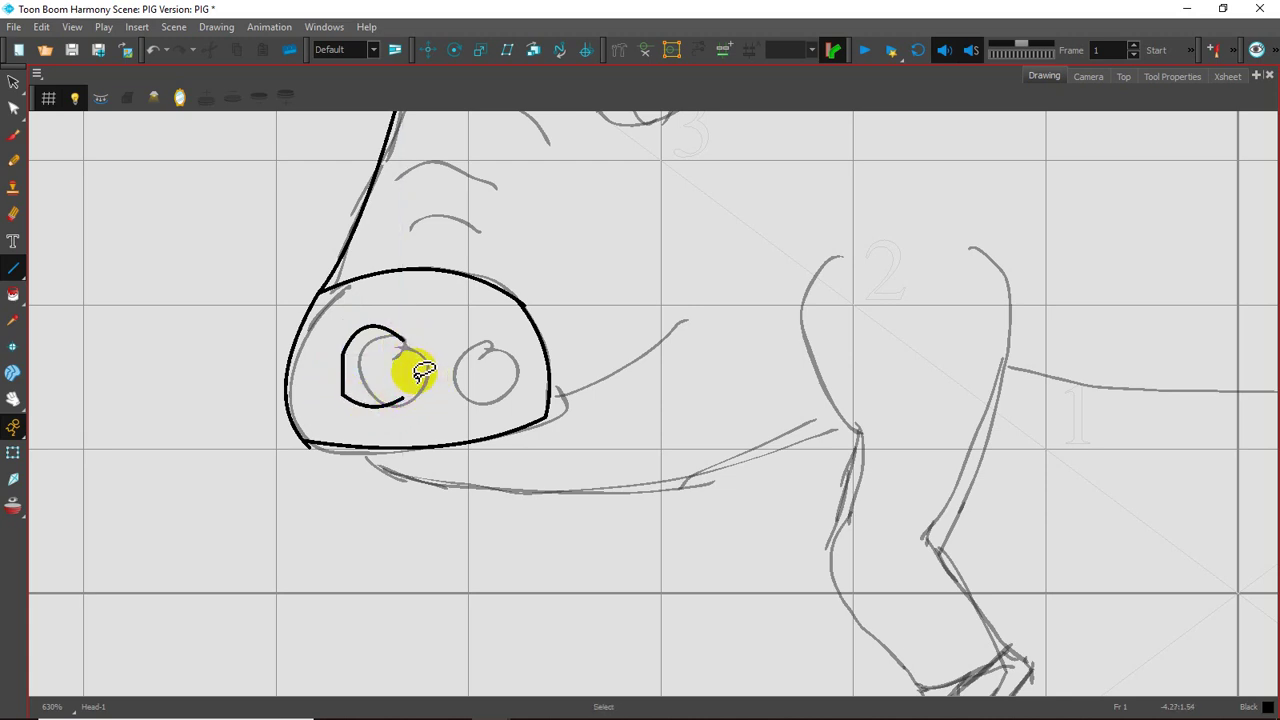
key("ctrl+z")
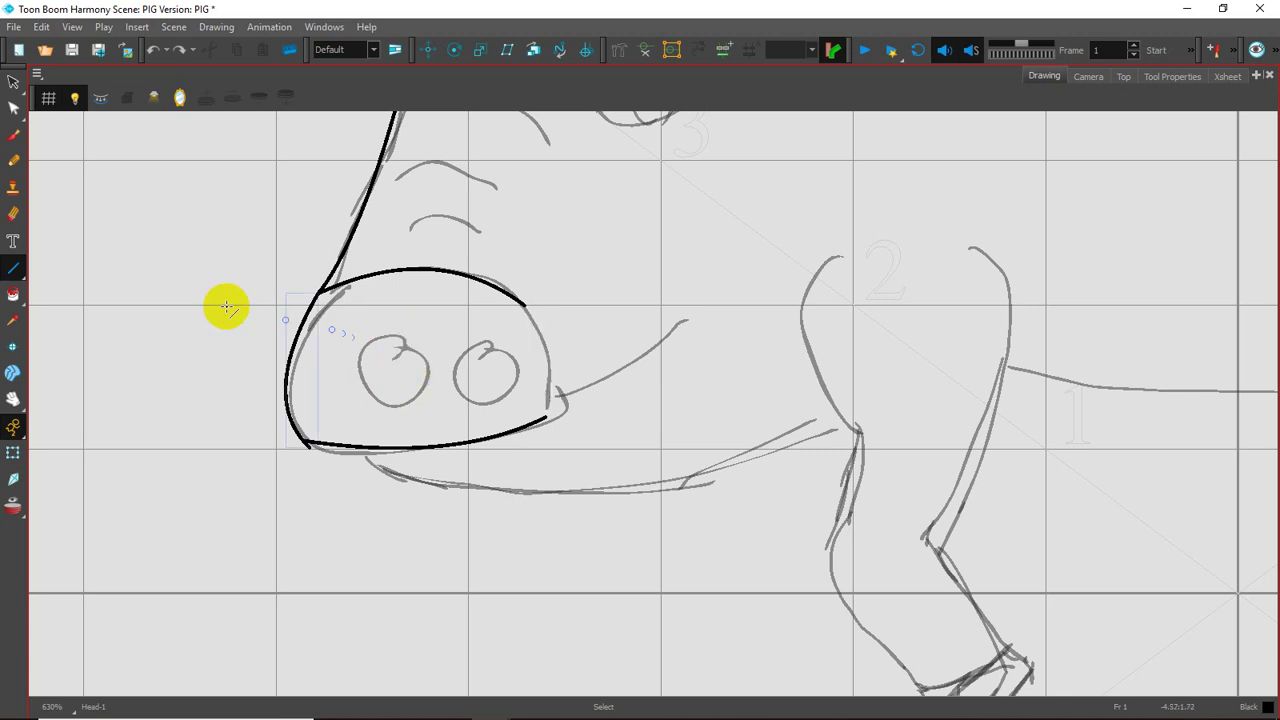
- Draw two equal circles inside the snout as nostrils with the Ellipse tool
left_click(15, 271)
left_click(50, 284)
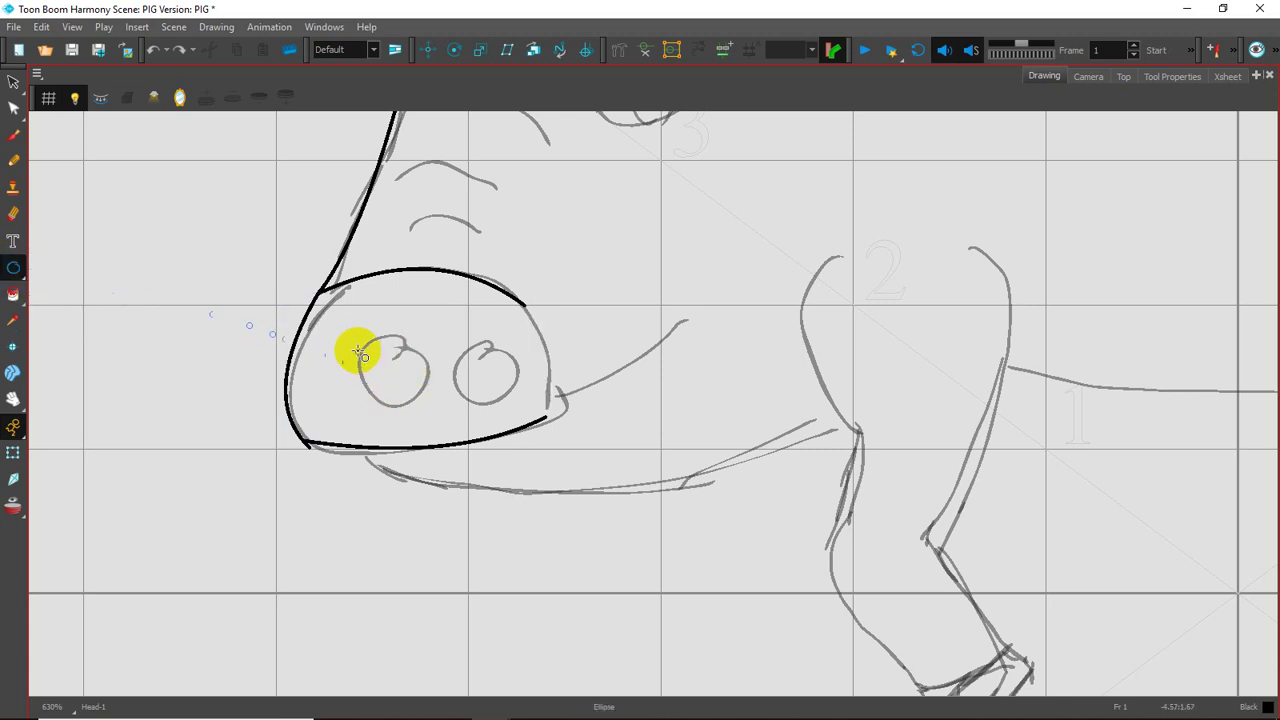
left_click_drag(344, 344, 402, 400)
left_click_drag(441, 340, 500, 400)
- Redraw the snout's rear edge with the Line tool, bending it outward to close the outline
left_click(22, 270)
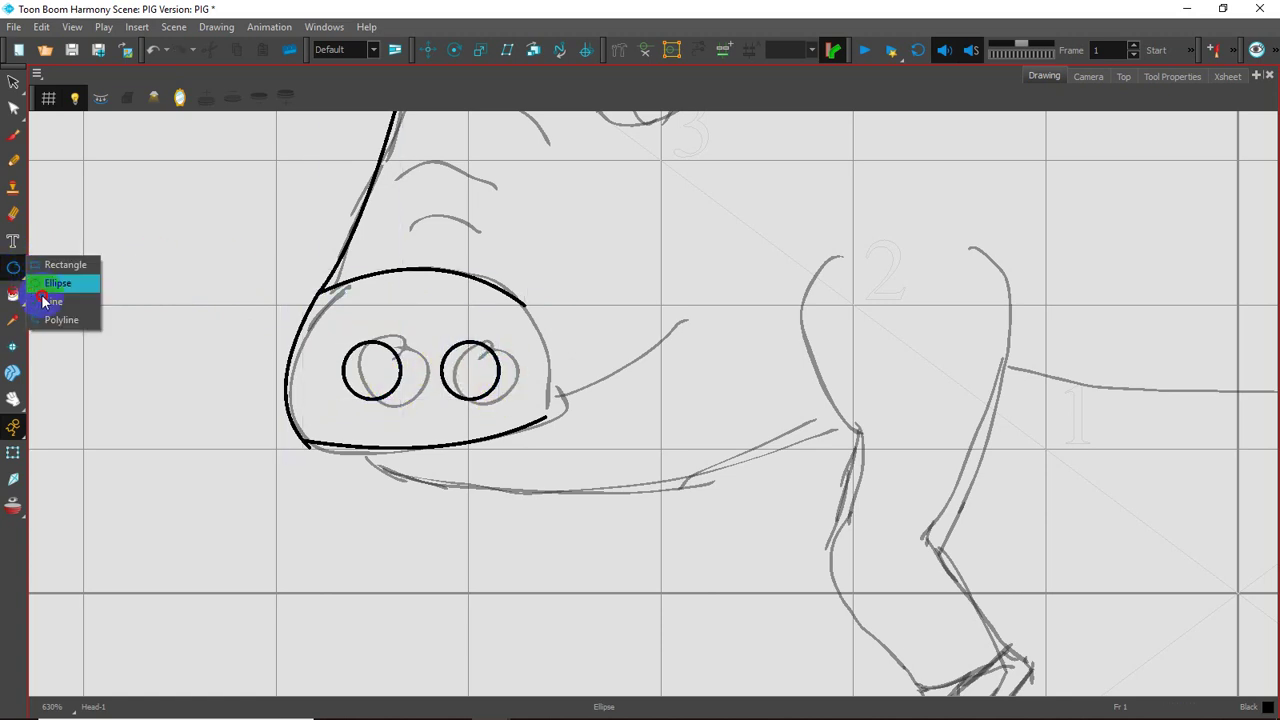
left_click(50, 297)
mouse_move(527, 302)
left_mouse_down()
mouse_move(545, 338)
mouse_move(543, 414)
left_mouse_up()
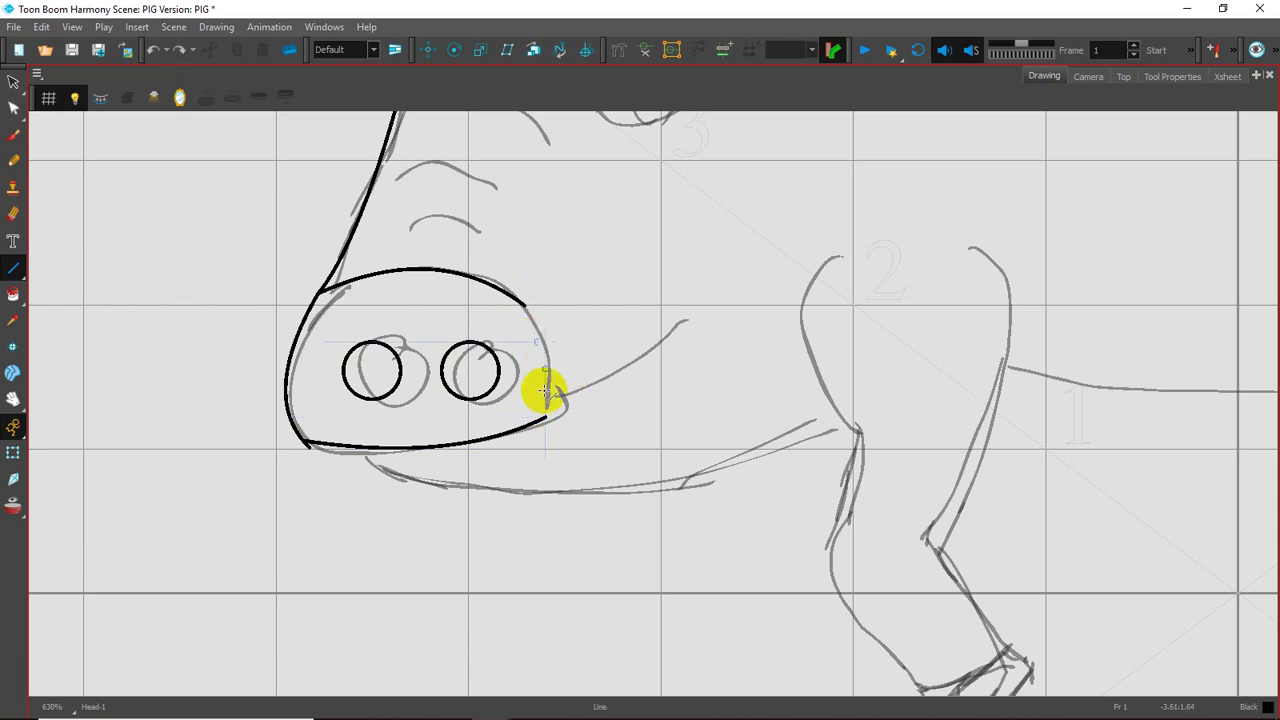
key("Delete")
left_click_drag(545, 352, 573, 362)
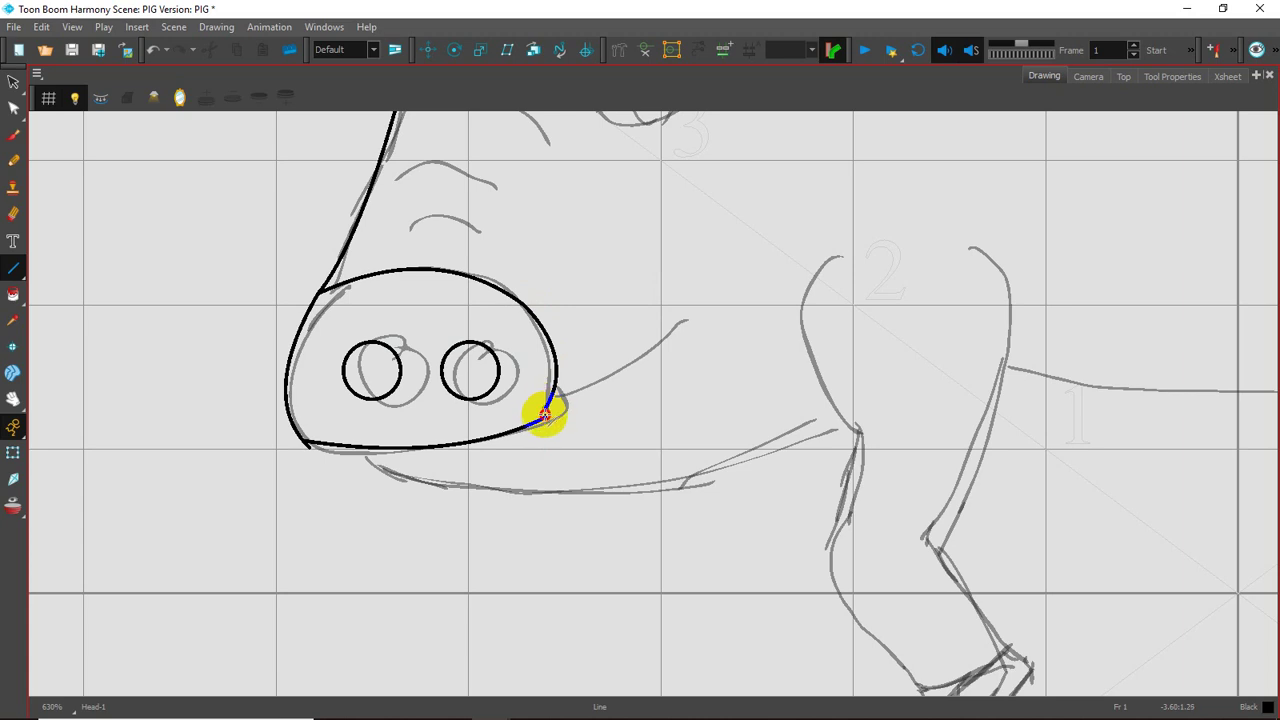
key("space")
left_click_drag(380, 446, 426, 434)
left_click_drag(468, 381, 406, 452)
- Switch to the Paint tool and add a Colour view as a floating window beside the Drawing view
left_click(13, 294)
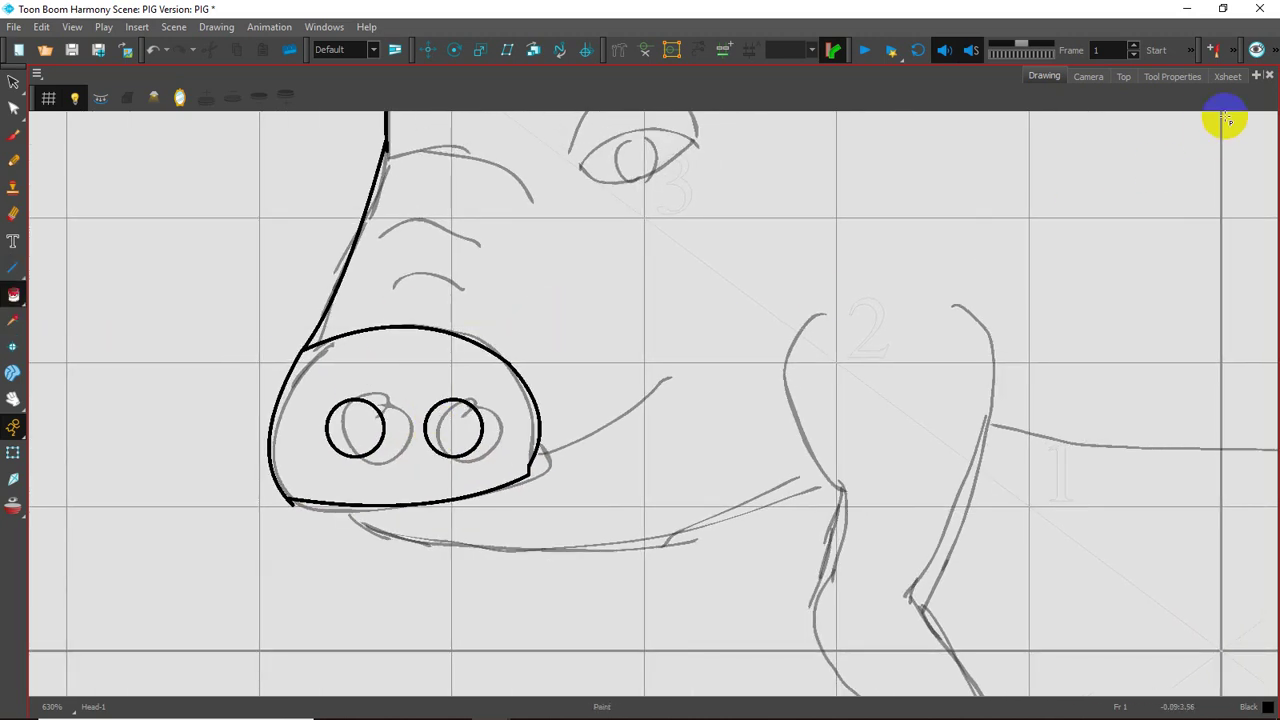
left_click(1257, 75)
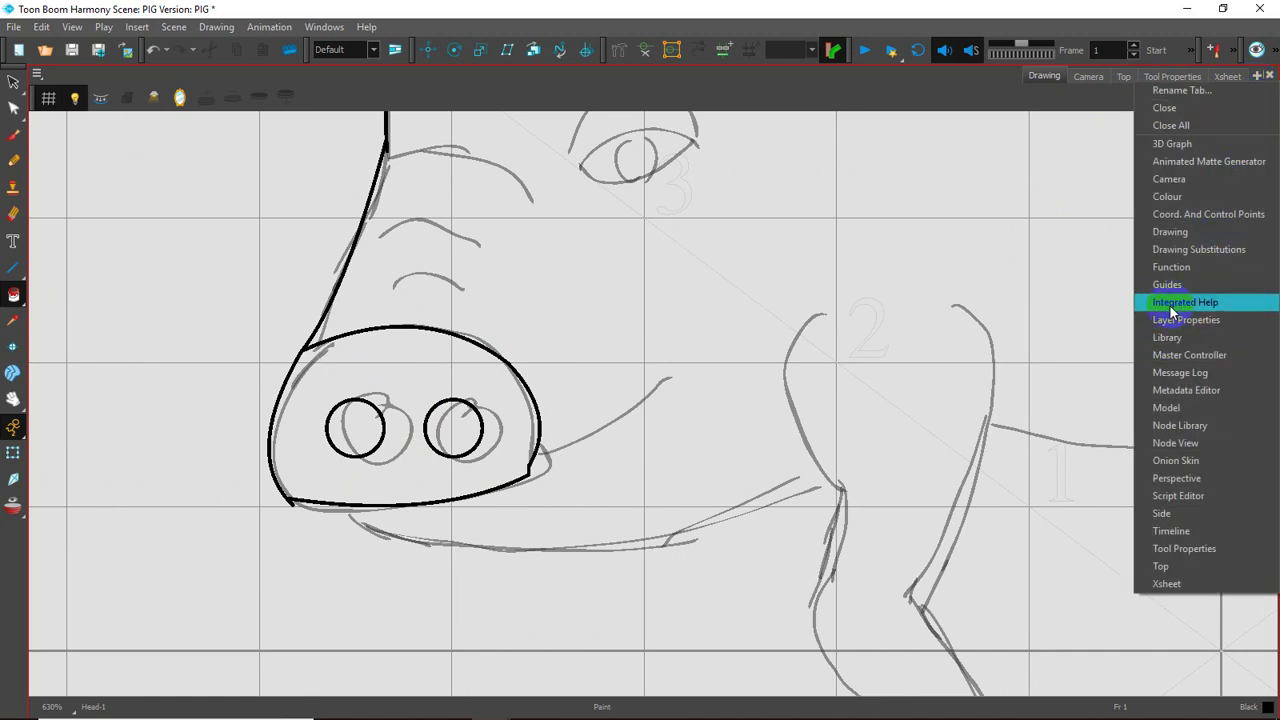
left_click(1168, 197)
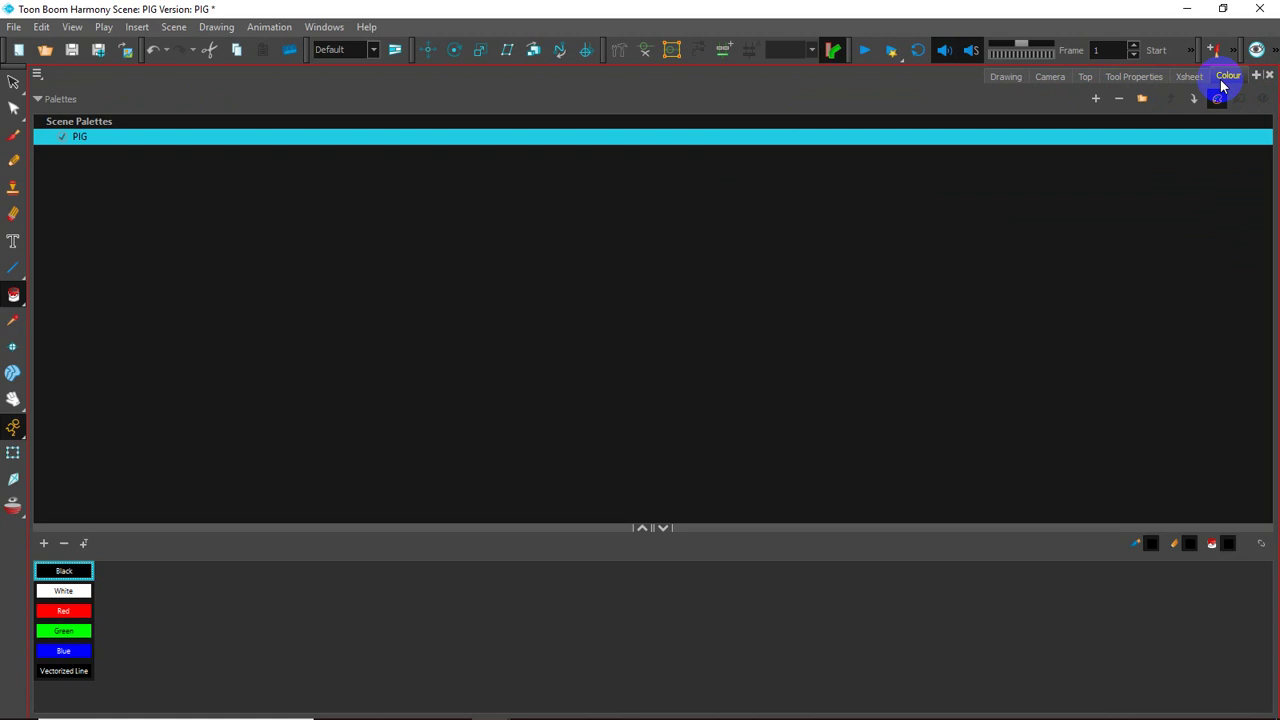
left_click_drag(1228, 77, 1057, 191)
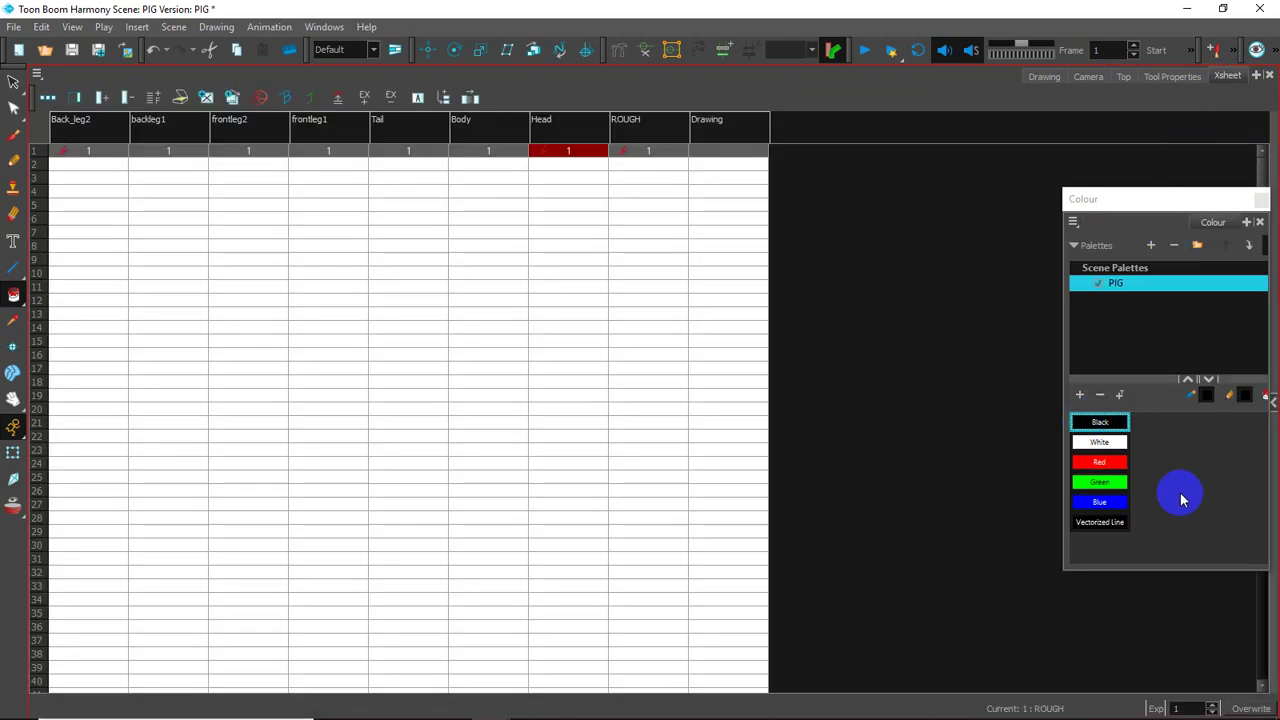
left_click(1040, 80)
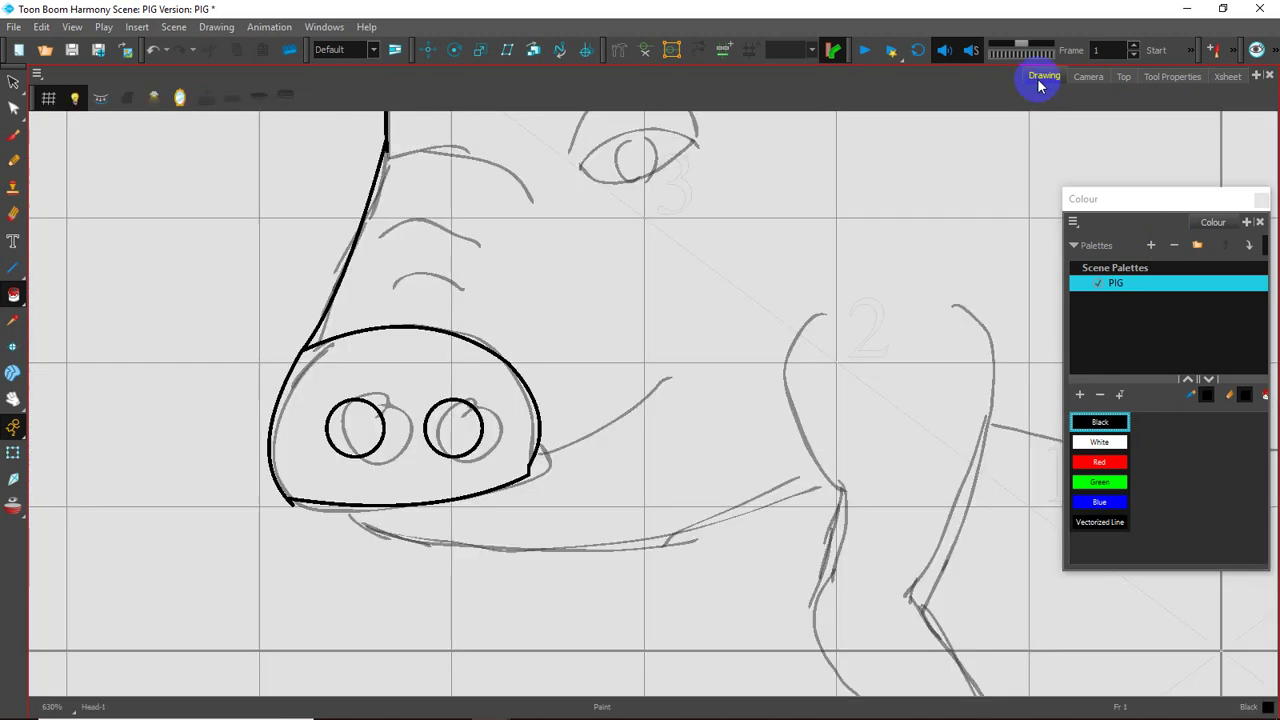
- Add a new colour to the PIG palette and set it to light yellow-green, RGB 199, 216, 113
left_click(1080, 396)
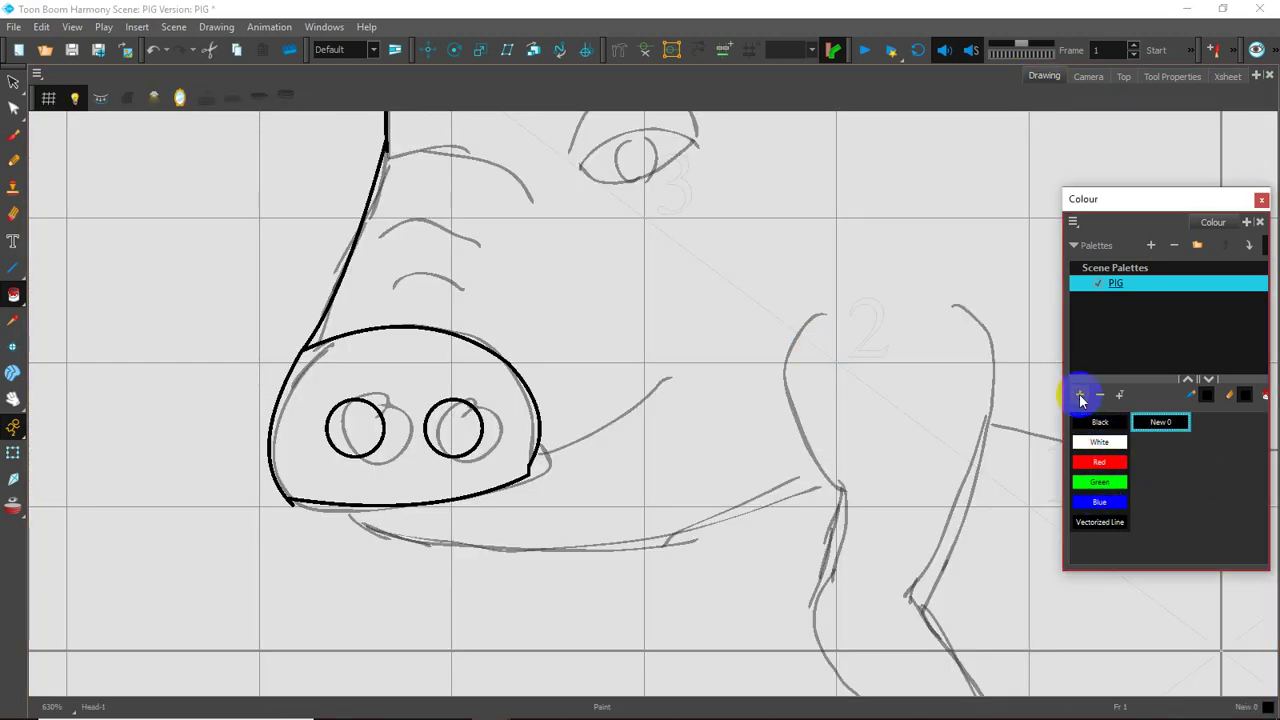
double_click(1175, 433)
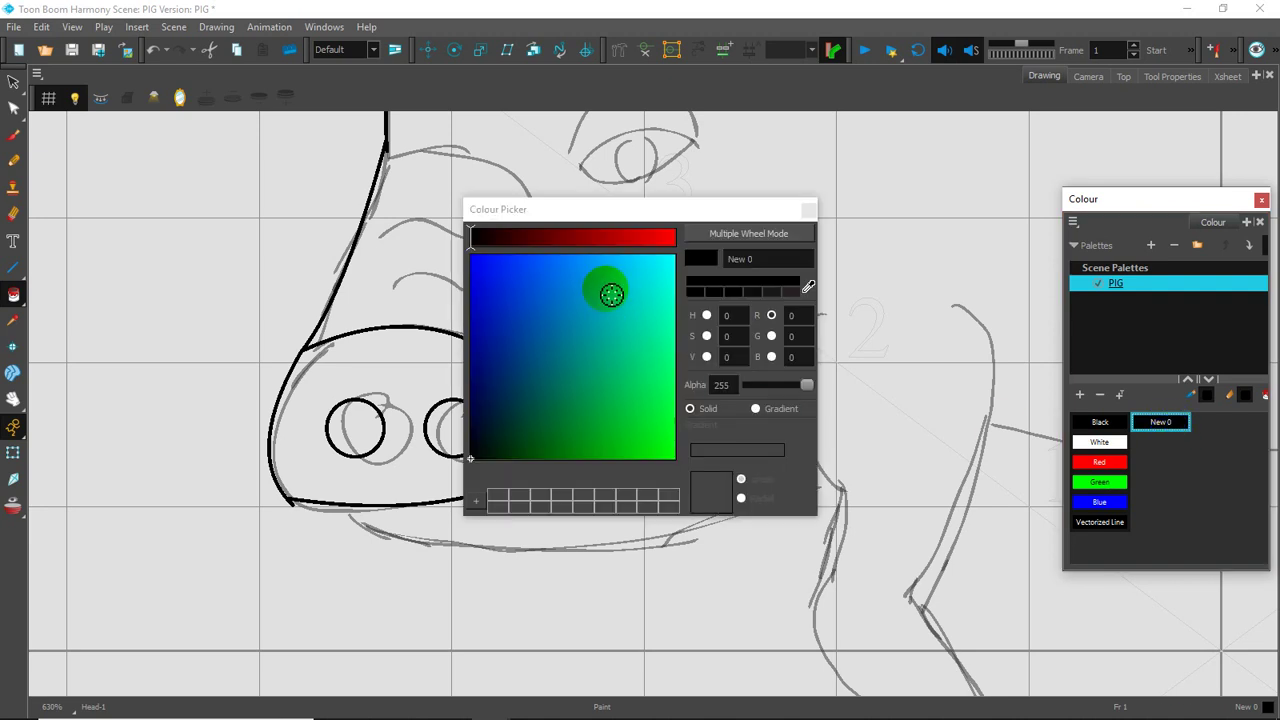
left_click(630, 237)
left_click(658, 363)
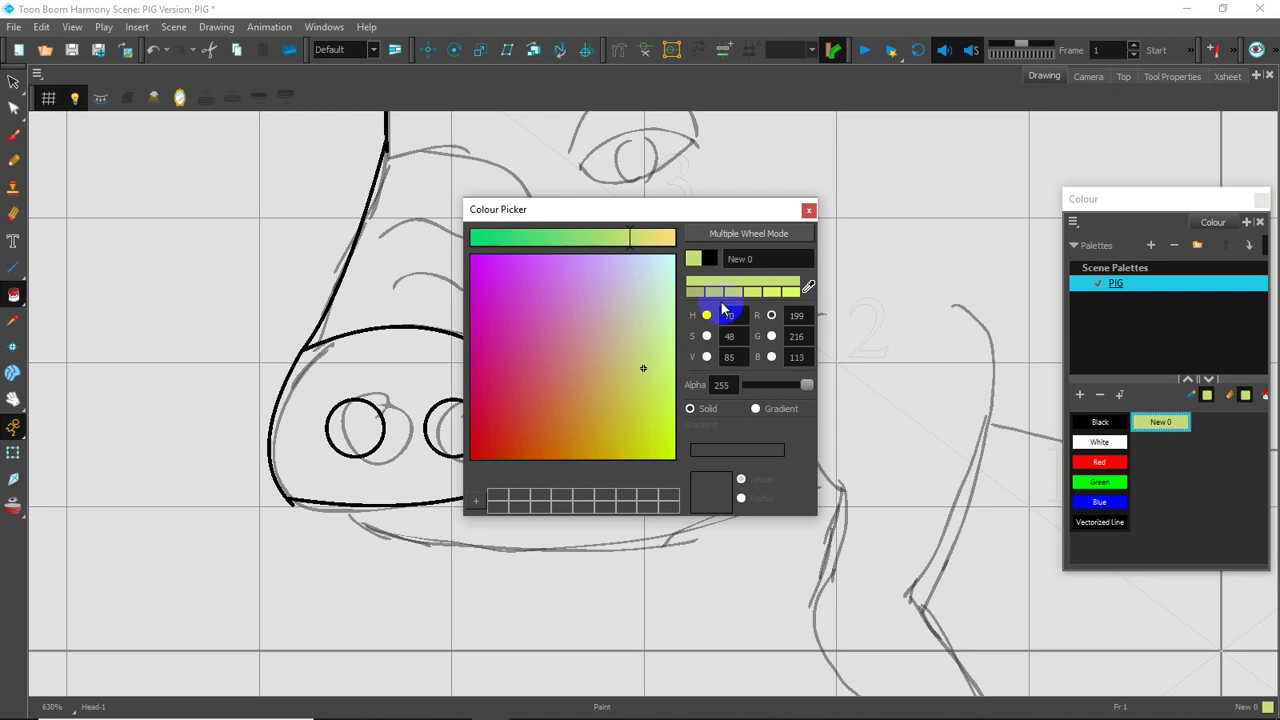
left_click(808, 209)
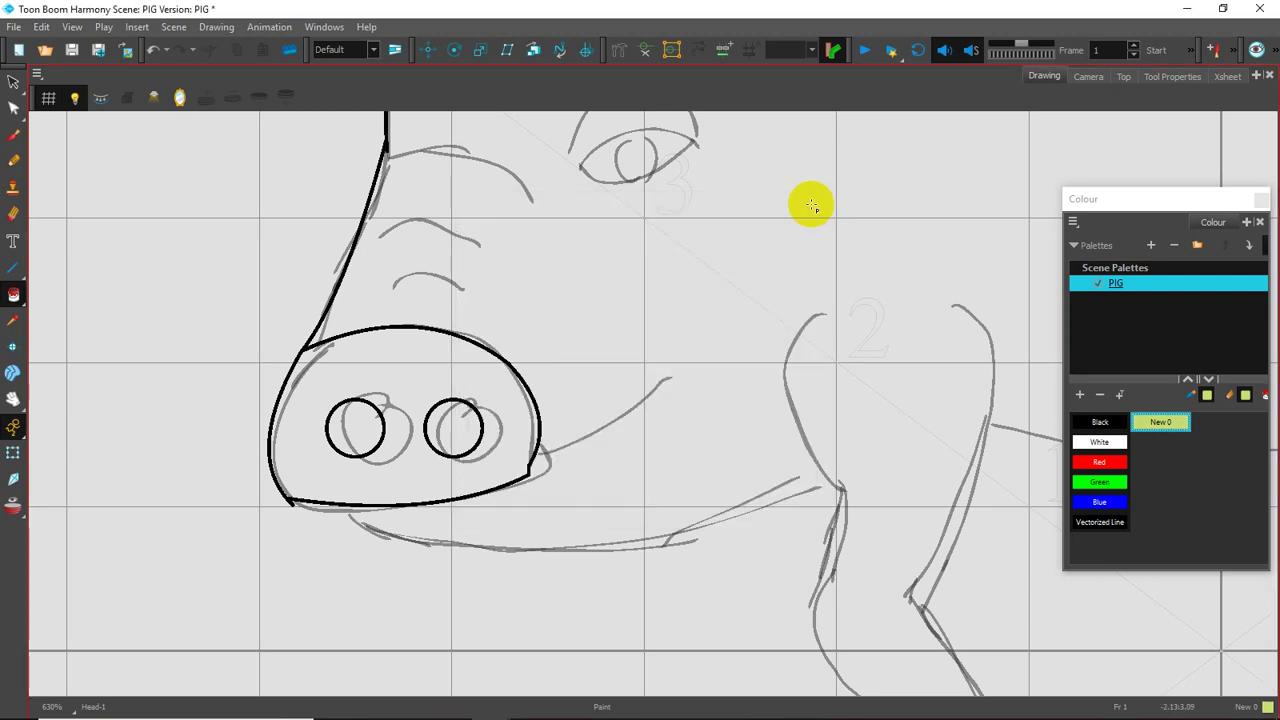
- Fill the snout around the nostrils with the new yellow-green colour using the Paint tool
left_click(13, 295)
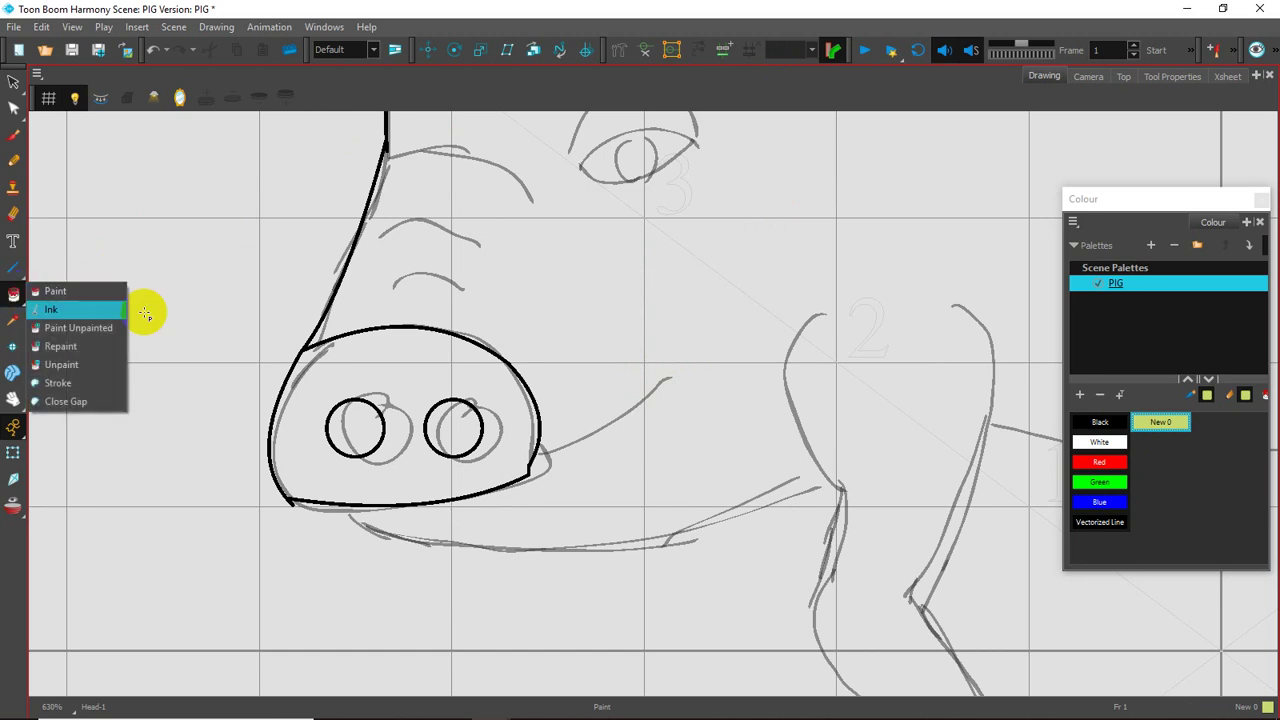
left_click(114, 289)
left_click(345, 364)
- Trace the lower jaw with a curved yellow-green line from beneath the snout to the front leg
mouse_move(534, 302)
left_mouse_down()
mouse_move(472, 412)
mouse_move(519, 388)
mouse_move(508, 337)
left_mouse_up()
left_click(13, 268)
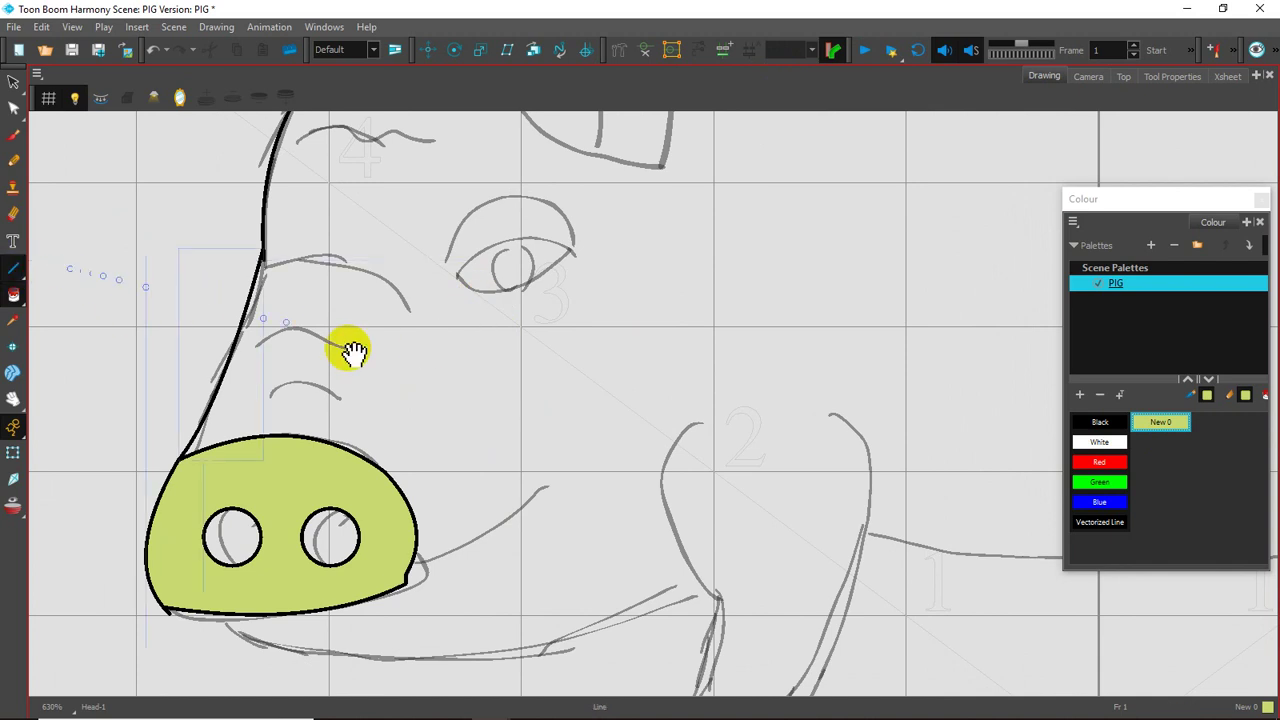
scroll(417, 294, "down", 5)
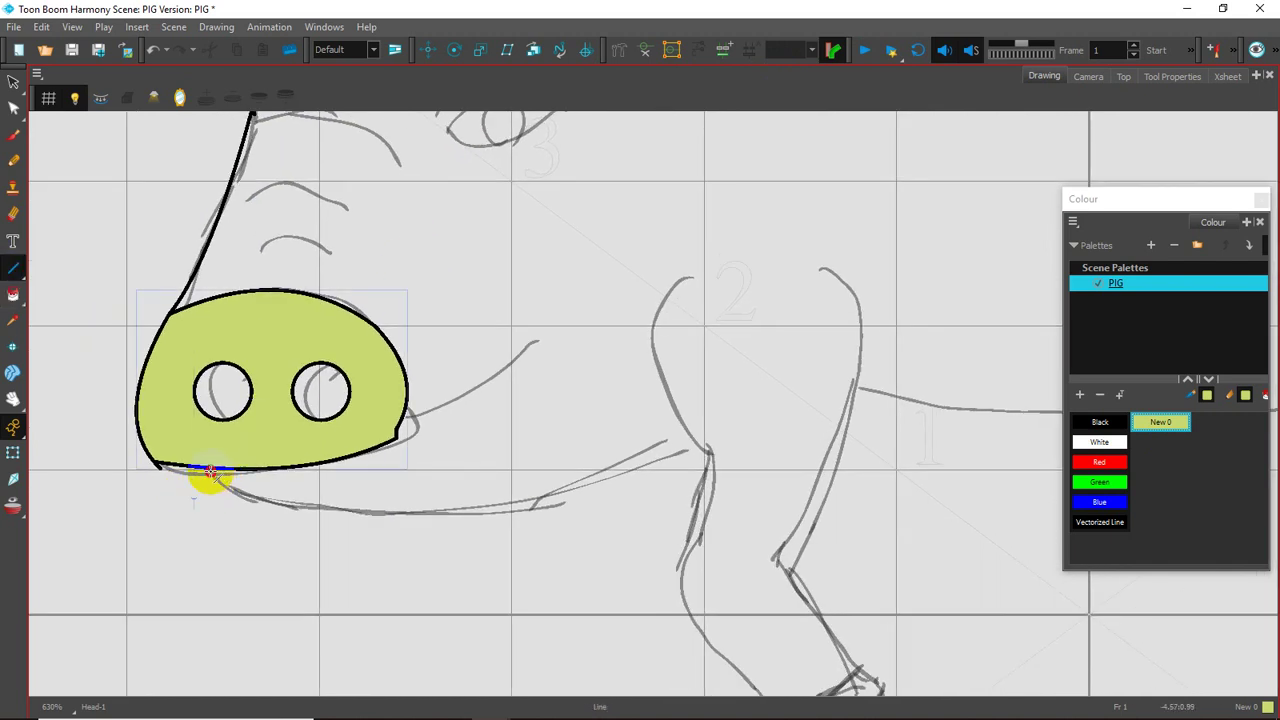
mouse_move(210, 470)
left_mouse_down()
mouse_move(314, 520)
mouse_move(466, 509)
mouse_move(400, 511)
mouse_move(470, 508)
mouse_move(679, 429)
mouse_move(623, 458)
left_mouse_up()
- Select Black and trace the top of the head from the forehead past the ear to the nape
key("space")
left_click_drag(602, 368, 586, 487)
left_click_drag(606, 360, 581, 469)
left_click_drag(600, 370, 572, 466)
left_click_drag(337, 219, 855, 352)
left_click(1100, 421)
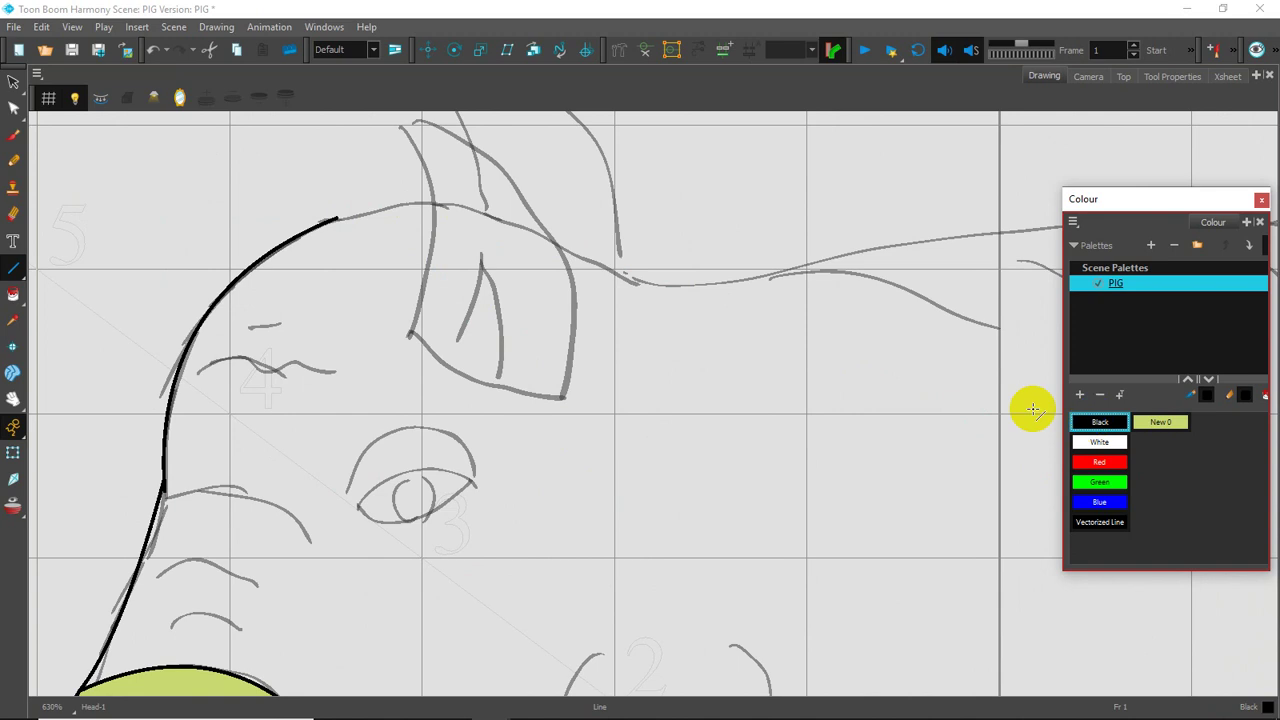
left_click_drag(333, 217, 504, 192)
left_click_drag(637, 338, 593, 279)
left_click_drag(589, 205, 557, 190)
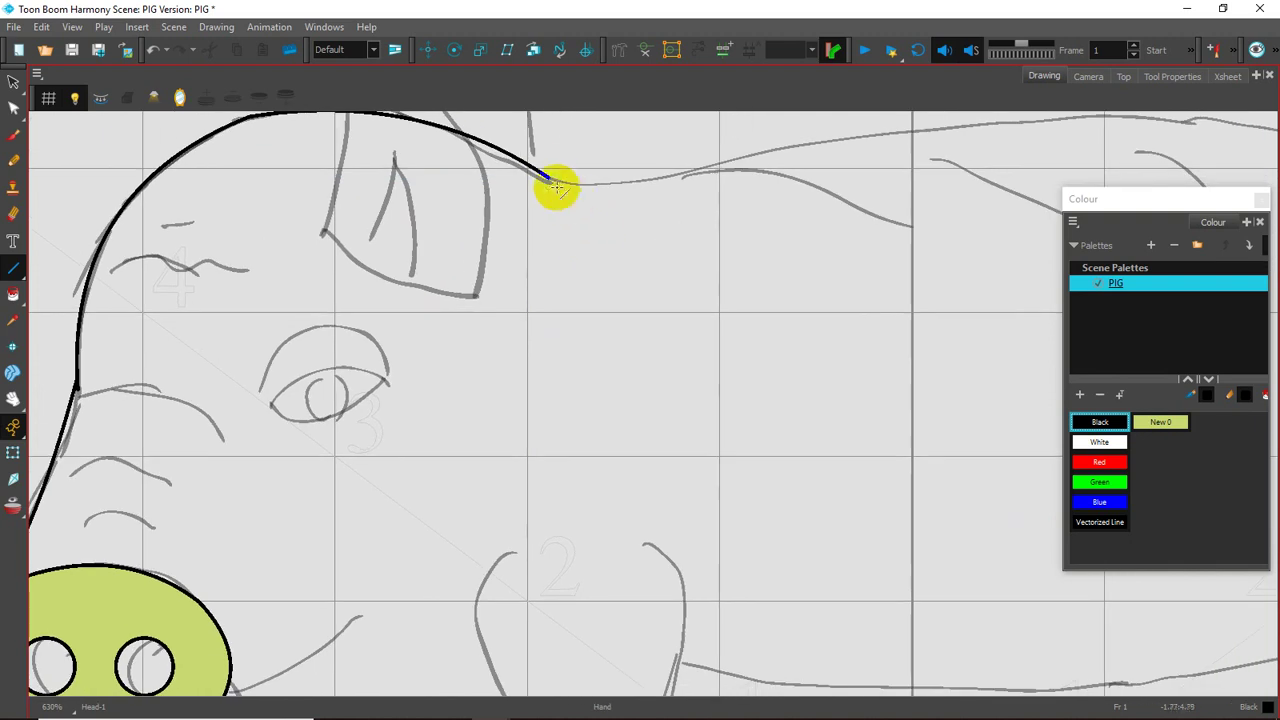
left_click_drag(603, 243, 623, 281)
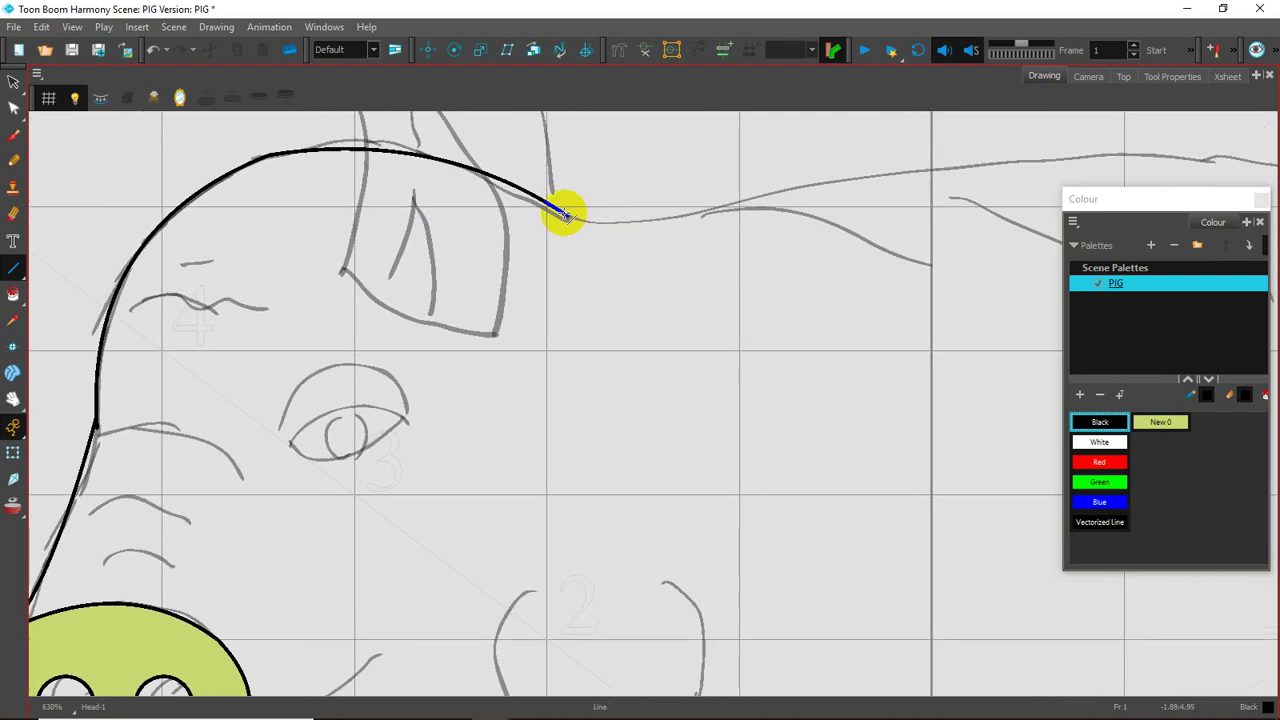
- Try to extend the black outline from the nape along the start of the pig's back
left_click_drag(563, 212, 764, 195)
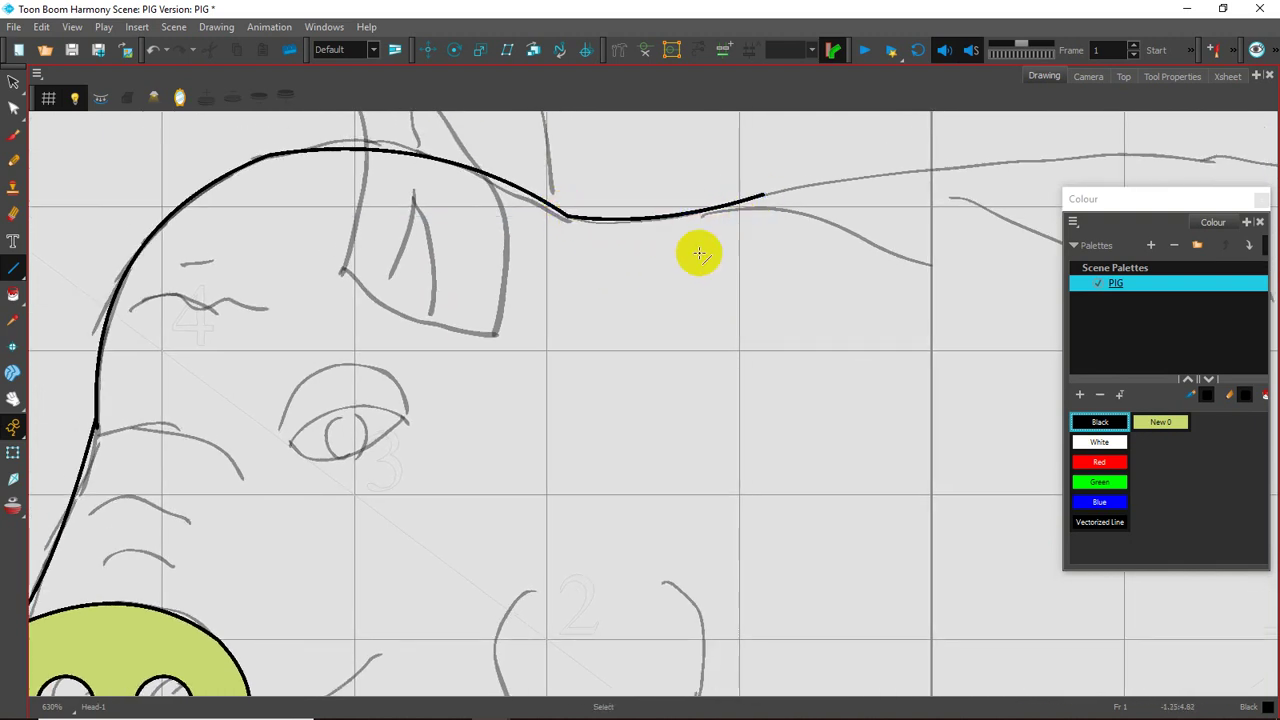
scroll(688, 249, "down", 2)
key("ctrl+z")
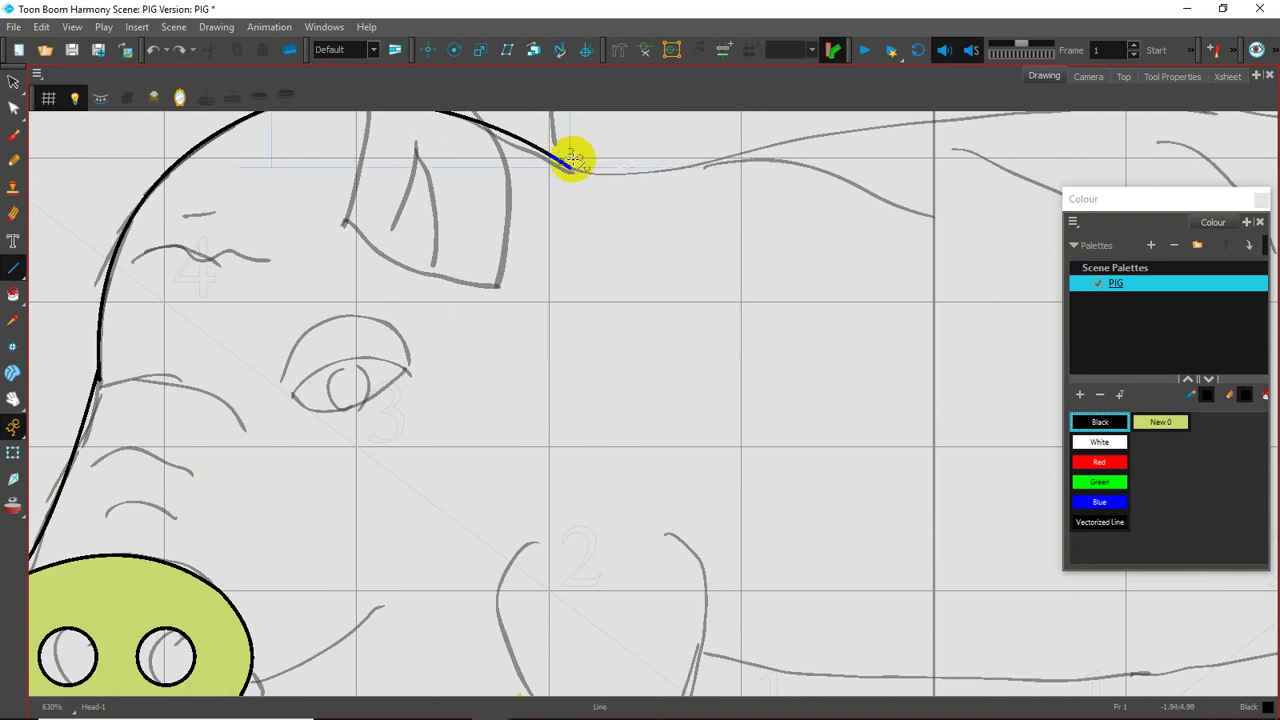
- Trace the back of the head in black from the nape down around the cheek to the end of the jaw line
left_click_drag(600, 227, 619, 215)
left_click_drag(592, 160, 697, 257)
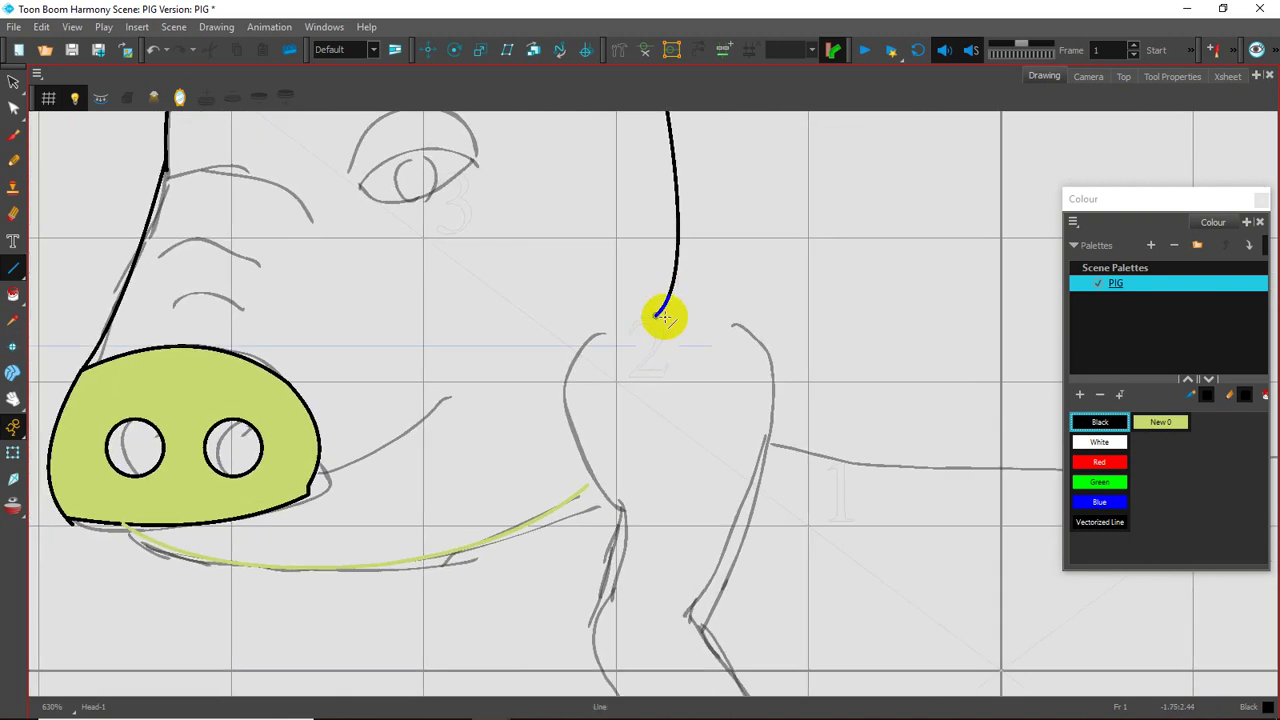
mouse_move(680, 329)
left_mouse_down()
mouse_move(634, 400)
mouse_move(591, 429)
mouse_move(591, 403)
mouse_move(526, 477)
mouse_move(518, 578)
mouse_move(499, 481)
mouse_move(514, 480)
mouse_move(487, 451)
left_mouse_up()
- Trace the upper eyelid crease and the almond-shaped eye outline in black over the sketch
key("space")
left_click_drag(470, 385, 561, 442)
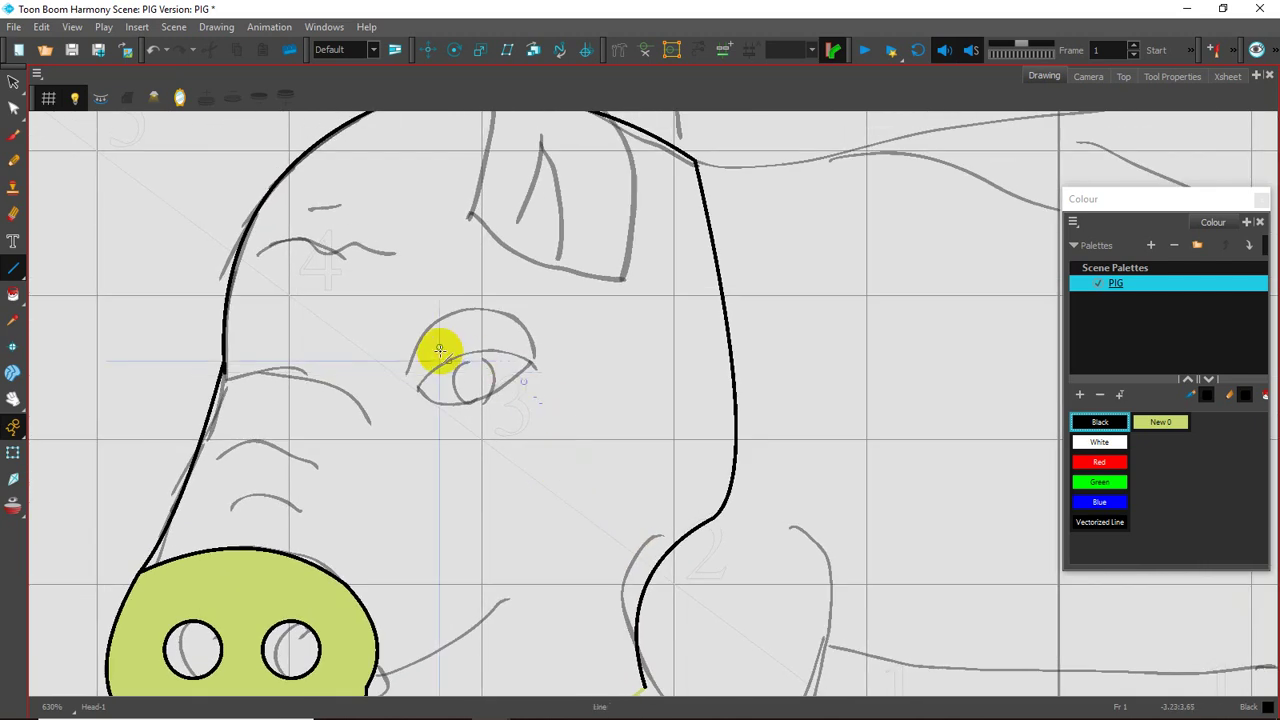
key("2")
key("2")
key("space")
left_click_drag(423, 303, 527, 348)
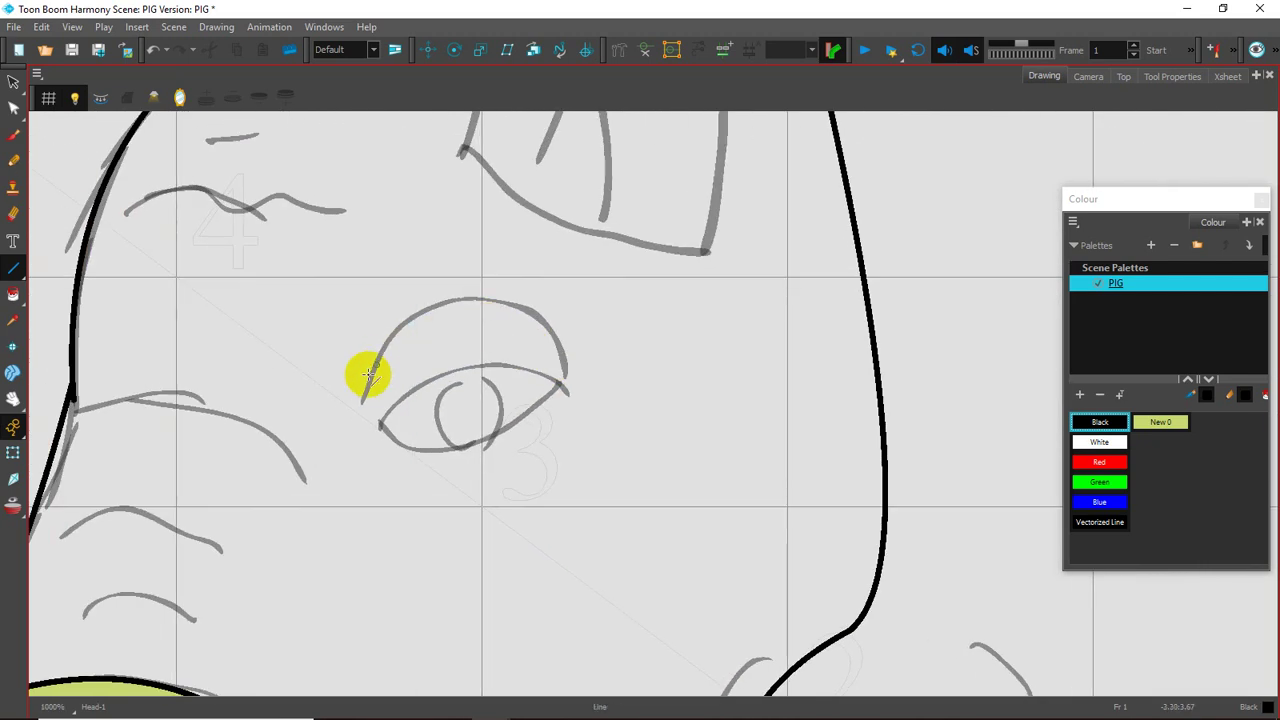
mouse_move(355, 400)
left_mouse_down()
mouse_move(362, 378)
mouse_move(543, 329)
mouse_move(563, 363)
mouse_move(443, 250)
left_mouse_up()
mouse_move(368, 424)
left_mouse_down()
mouse_move(391, 391)
mouse_move(557, 371)
mouse_move(467, 316)
mouse_move(403, 443)
mouse_move(559, 384)
mouse_move(446, 491)
left_mouse_up()
- Draw both curved sides of the iris inside the eye and a curve across it to separate the pupil
mouse_move(437, 366)
left_mouse_down()
mouse_move(428, 403)
mouse_move(458, 438)
mouse_move(417, 429)
left_mouse_up()
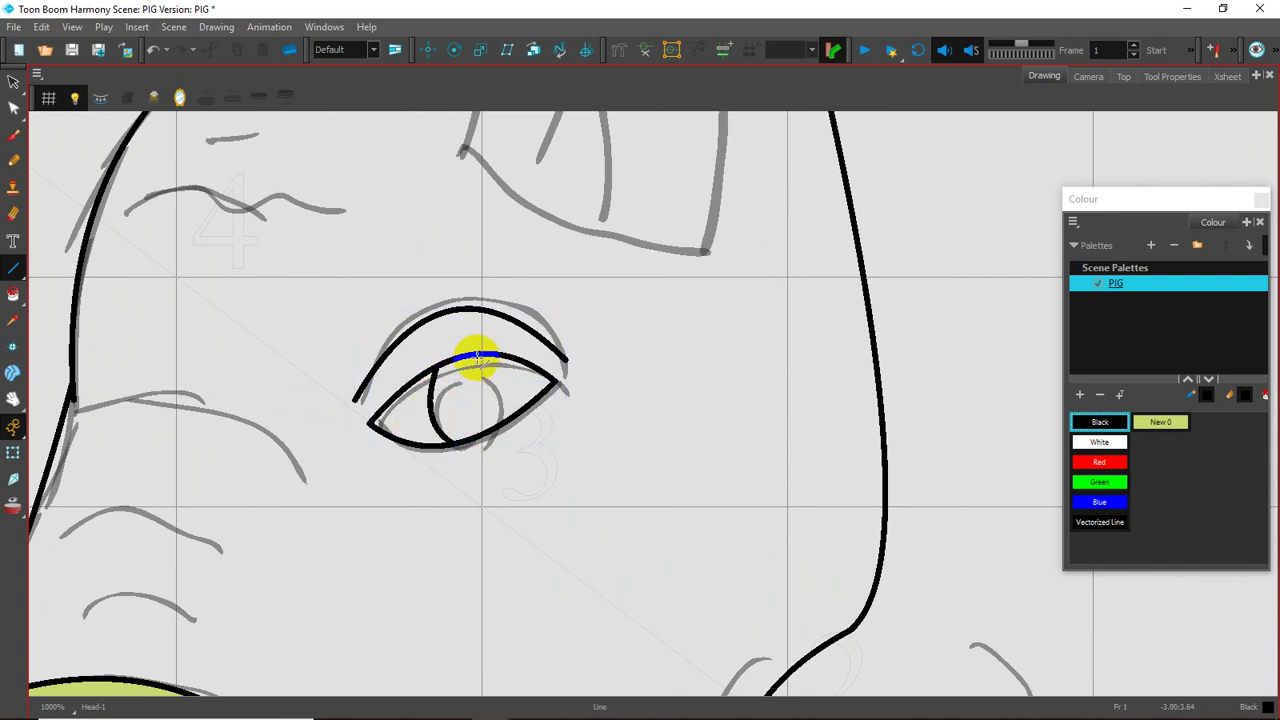
mouse_move(474, 355)
left_mouse_down()
mouse_move(494, 400)
mouse_move(520, 405)
mouse_move(530, 384)
left_mouse_up()
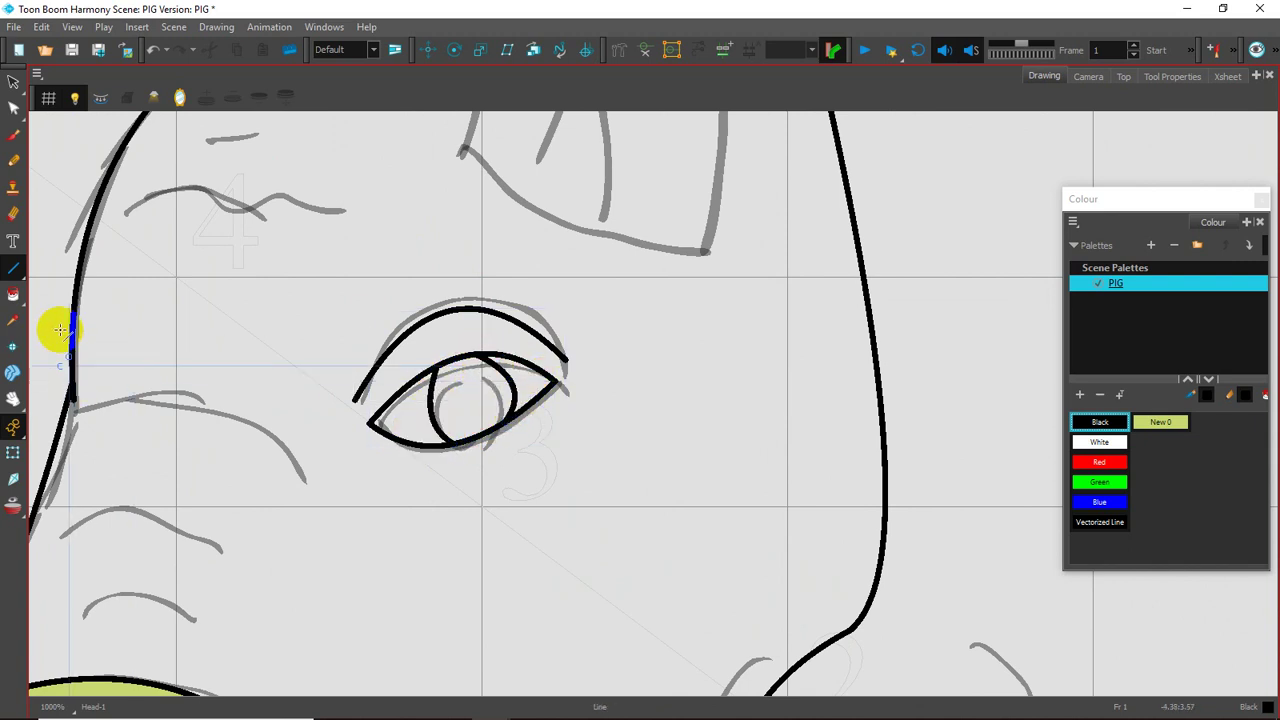
left_click_drag(430, 400, 480, 402)
- Fill the upper part of the iris with Black using the Paint tool
left_click(1100, 424)
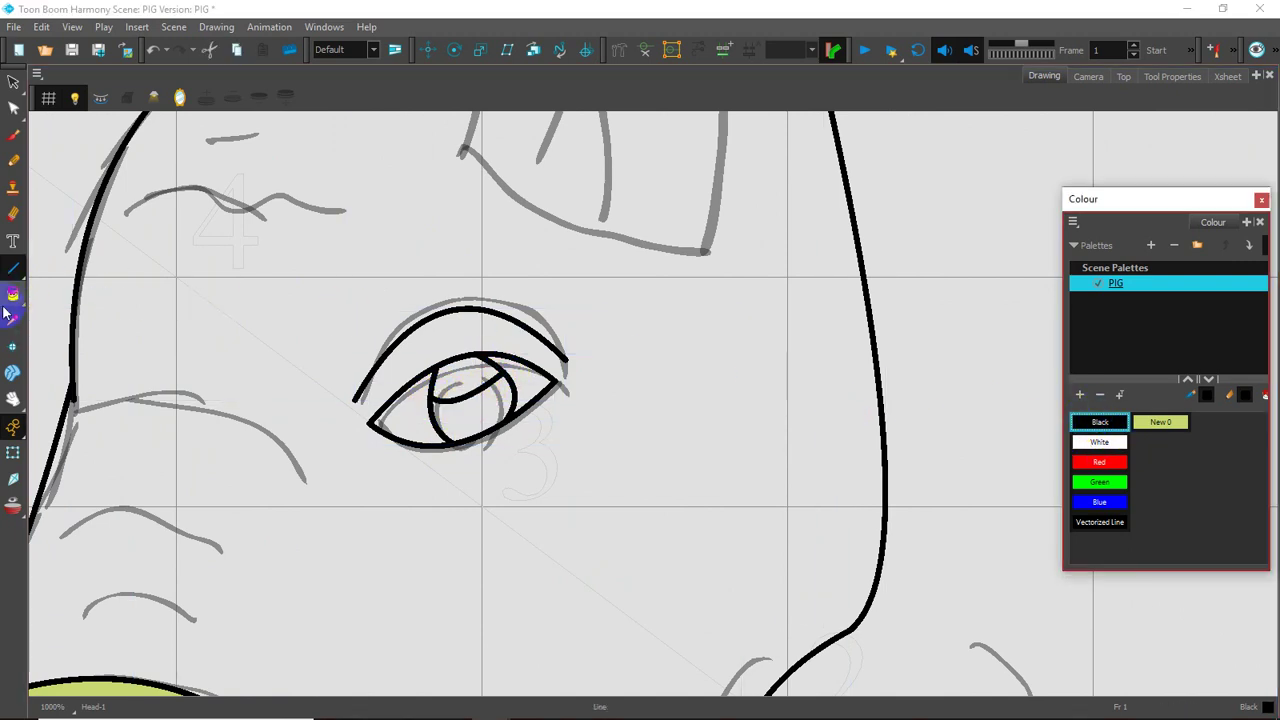
left_click(13, 295)
left_click(463, 385)
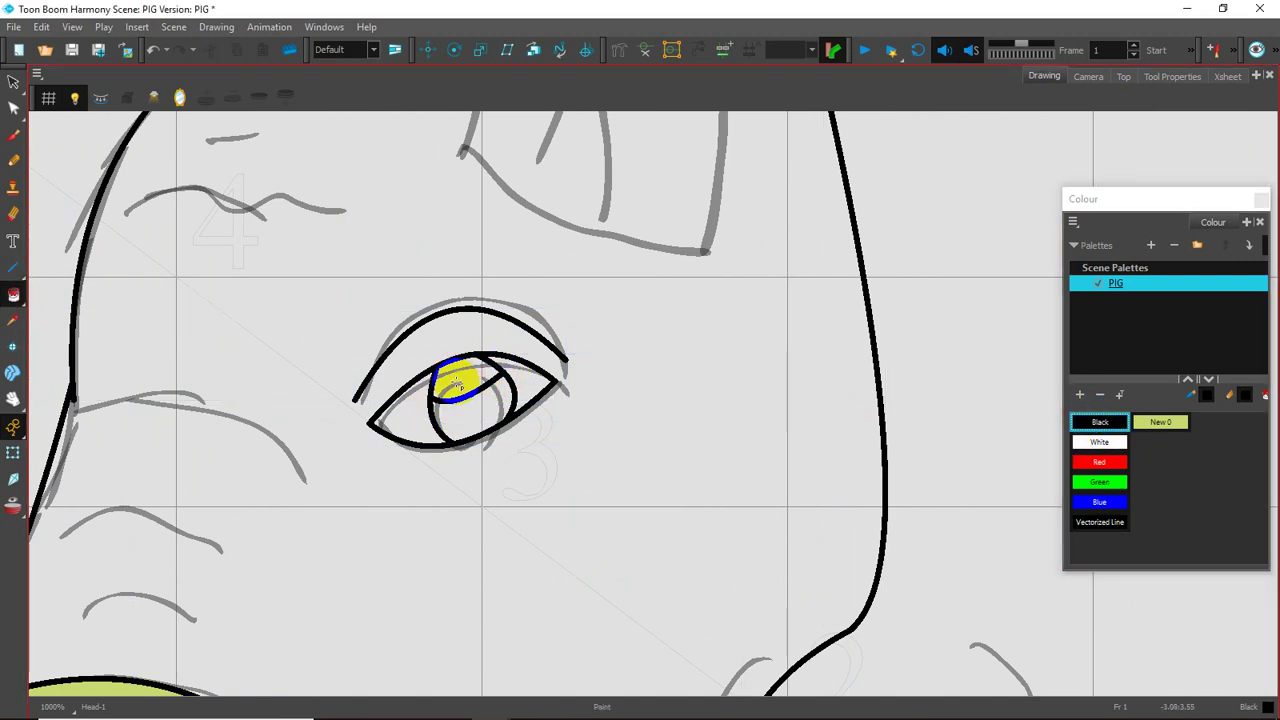
- Add a new dark red swatch (R 91, G 0, B 0) to the PIG palette and fill the lower iris with it
left_click(1098, 421)
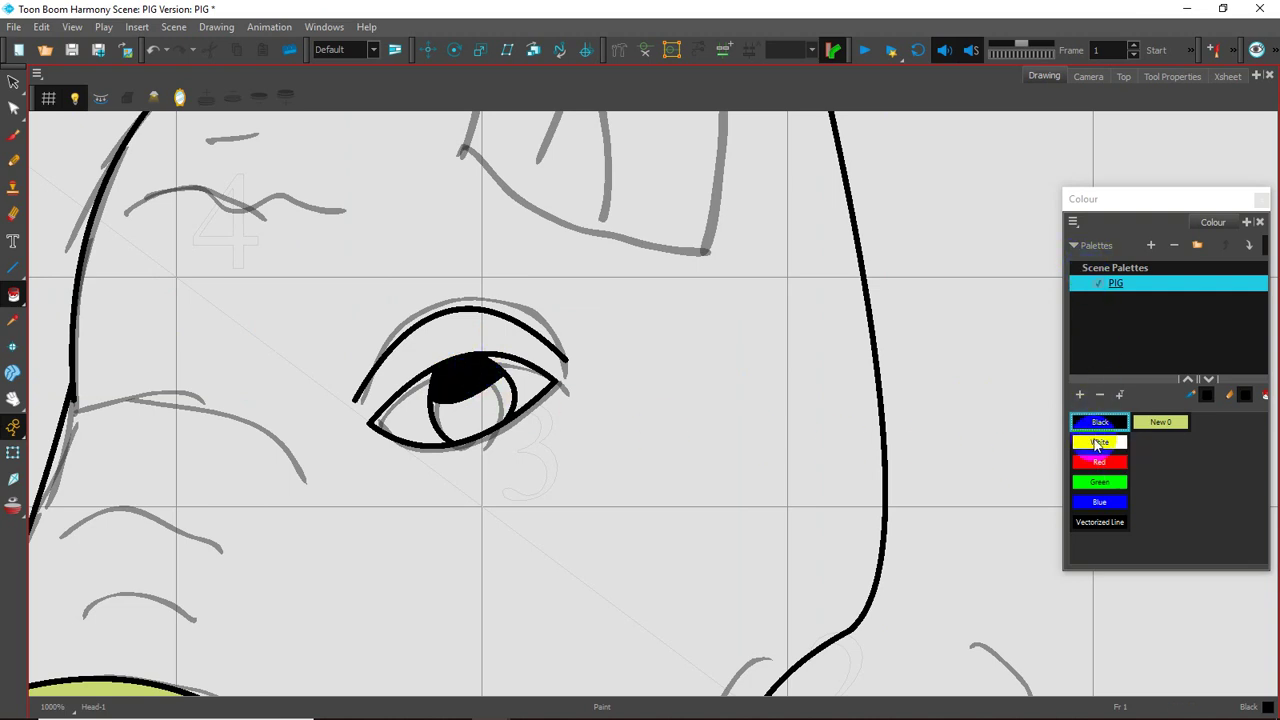
left_click(1080, 396)
left_click(1098, 424)
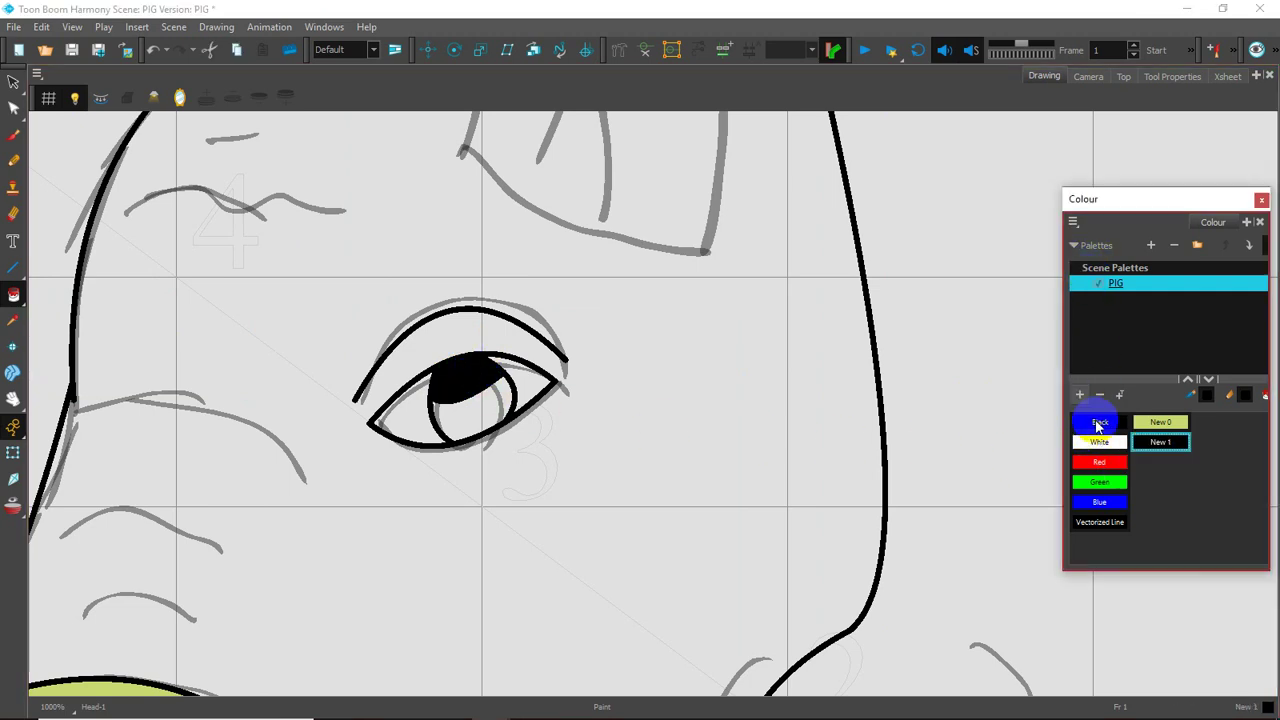
double_click(1170, 447)
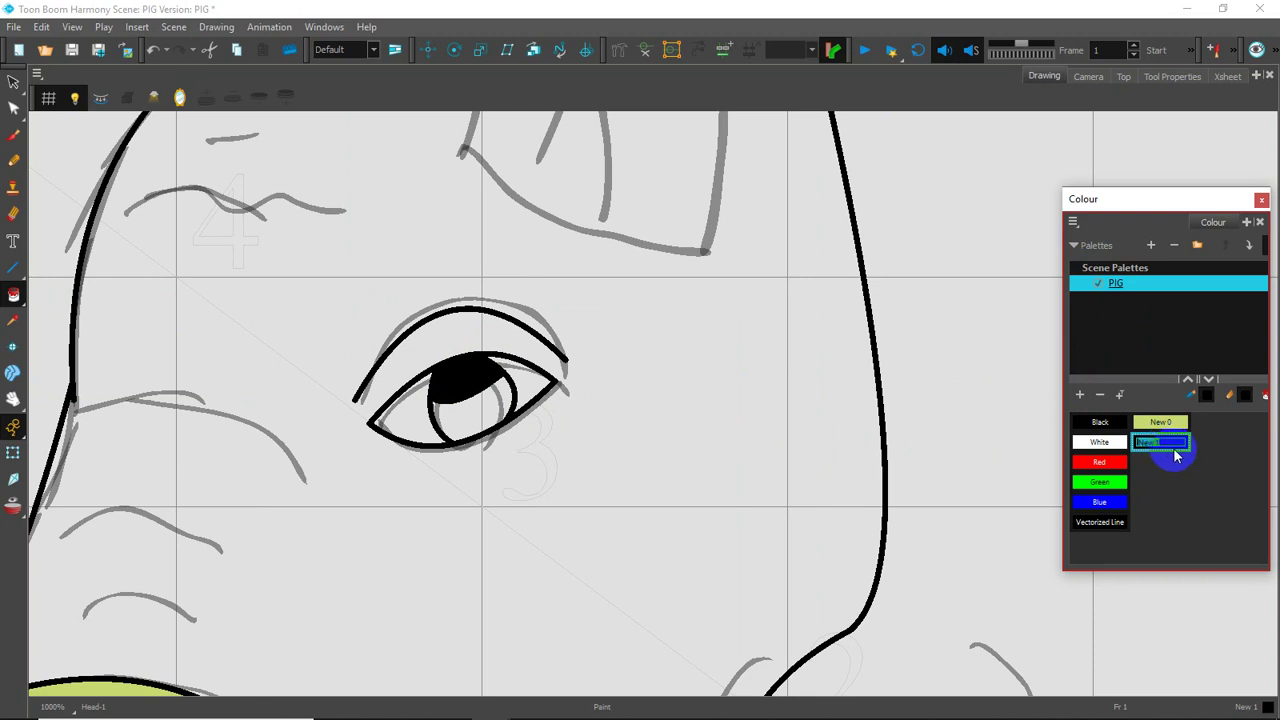
double_click(1173, 447)
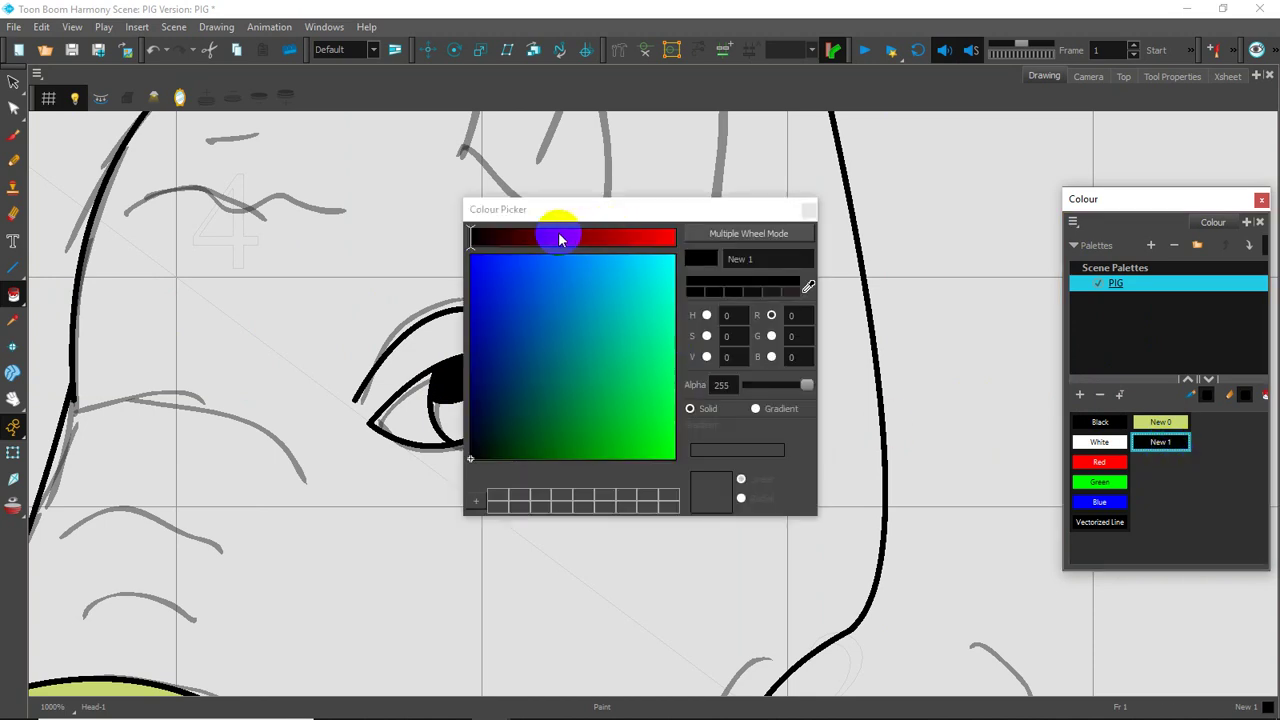
left_click_drag(558, 240, 537, 240)
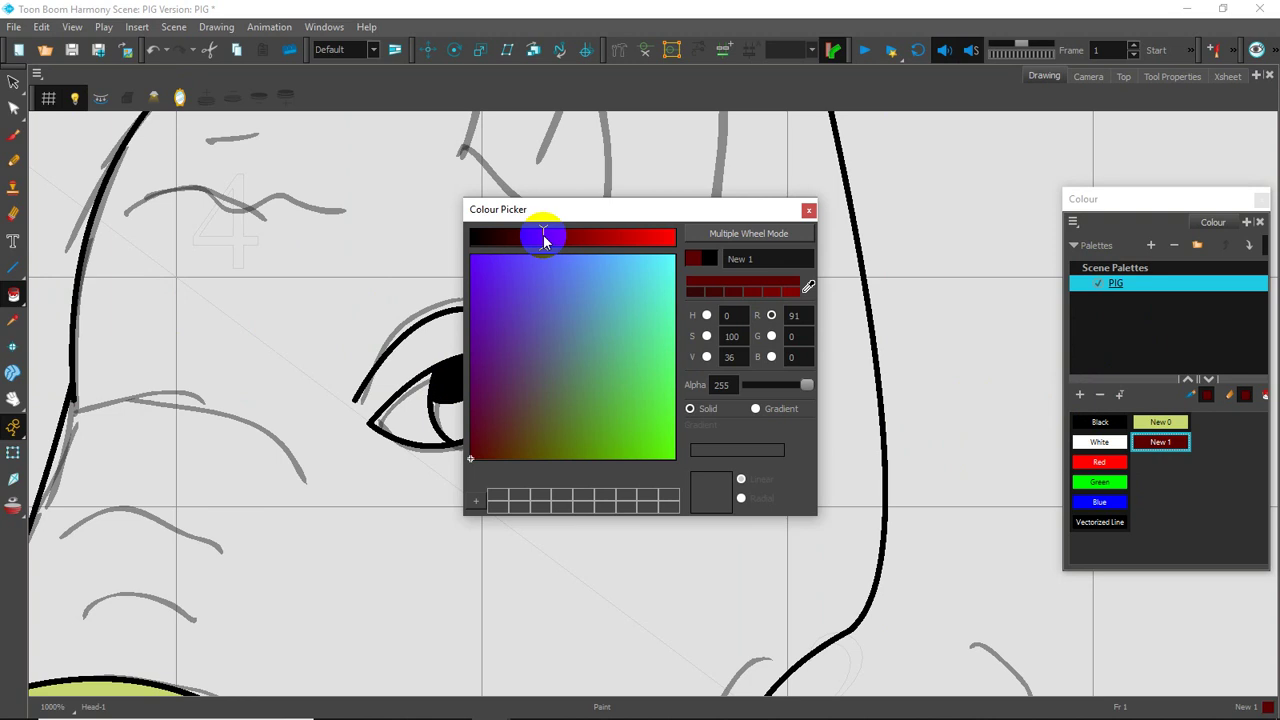
left_click(809, 212)
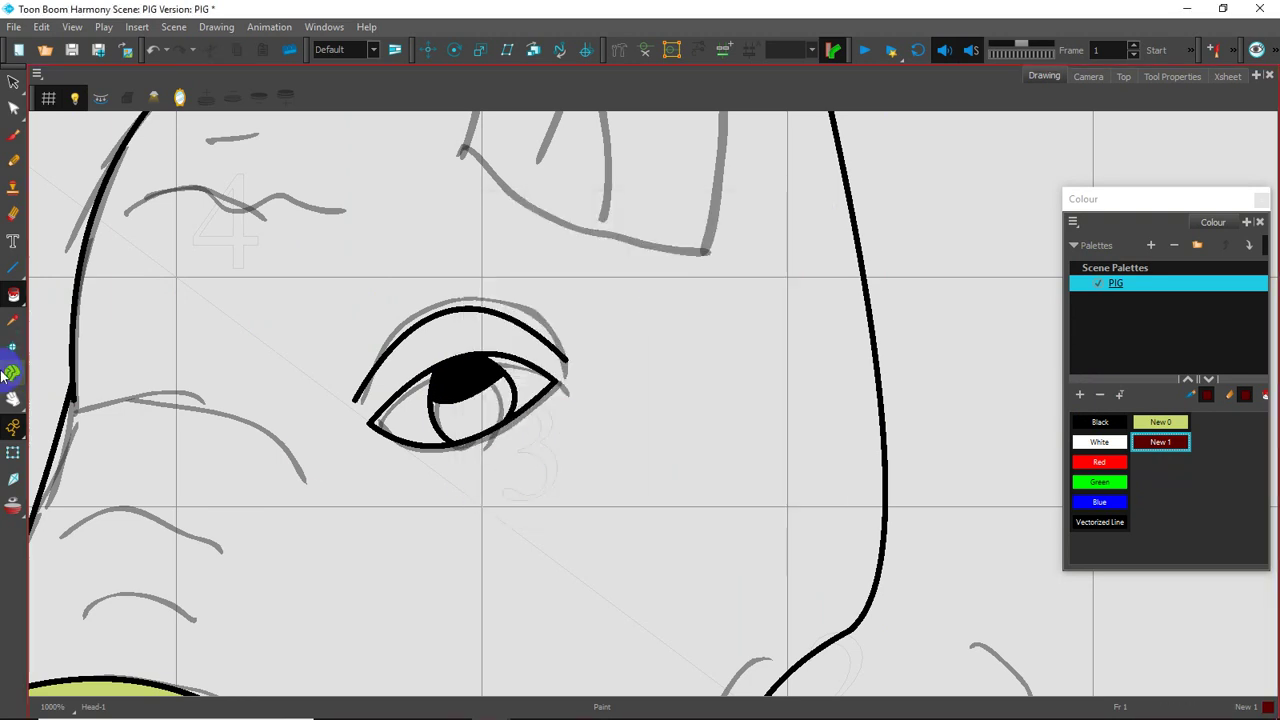
left_click(470, 390)
left_click(469, 419)
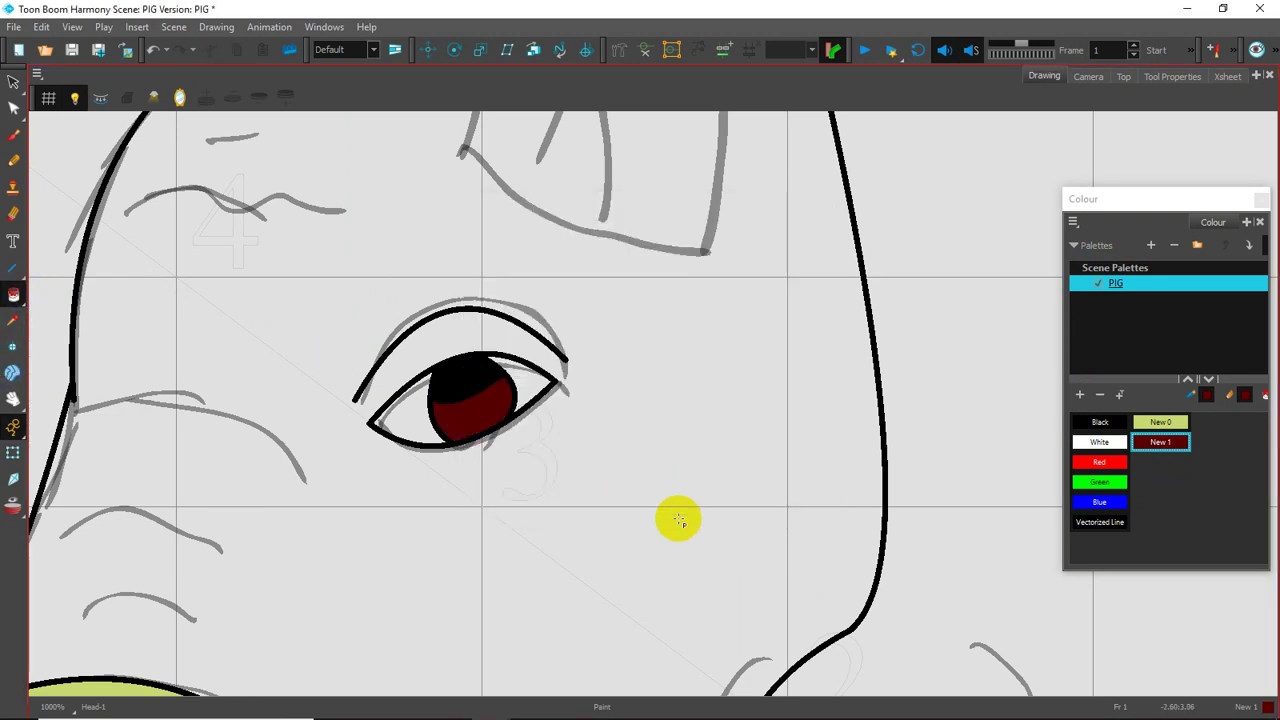
- Draw three wavy dark red wrinkle lines above the snout with the Line tool
mouse_move(714, 392)
left_mouse_down()
mouse_move(722, 426)
mouse_move(718, 412)
left_mouse_up()
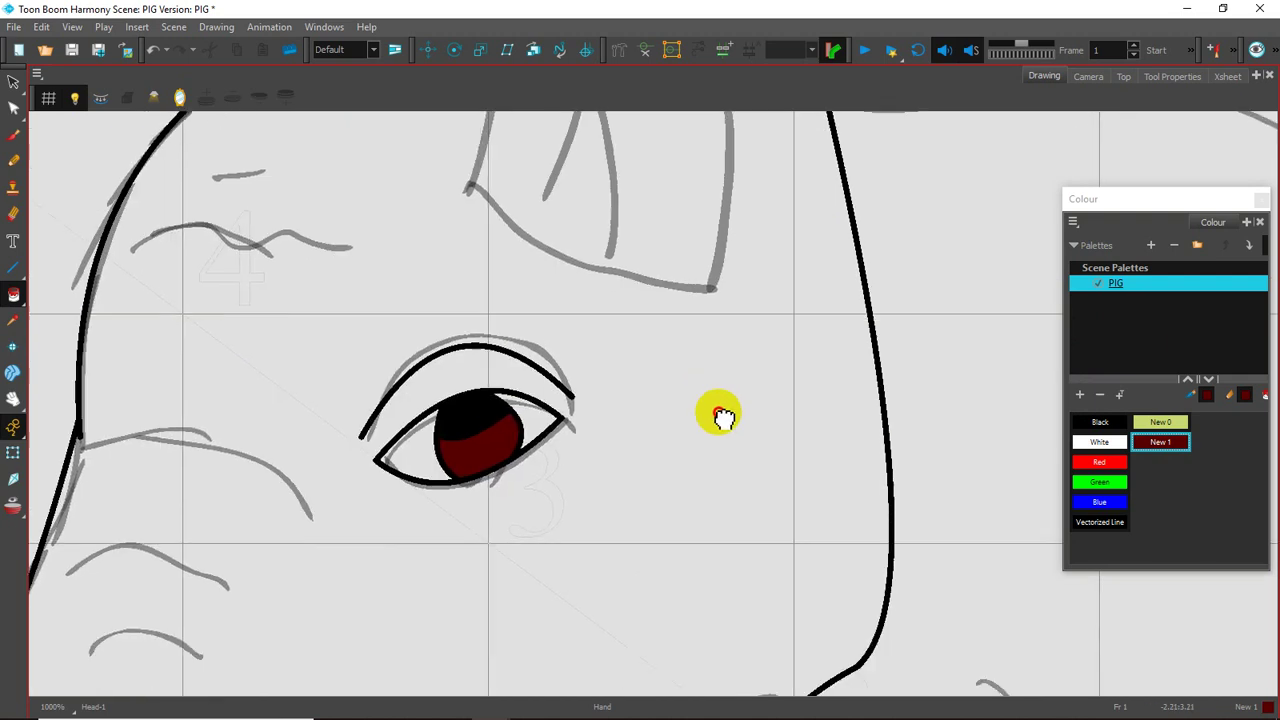
left_click_drag(706, 510, 712, 428)
left_click_drag(794, 348, 798, 436)
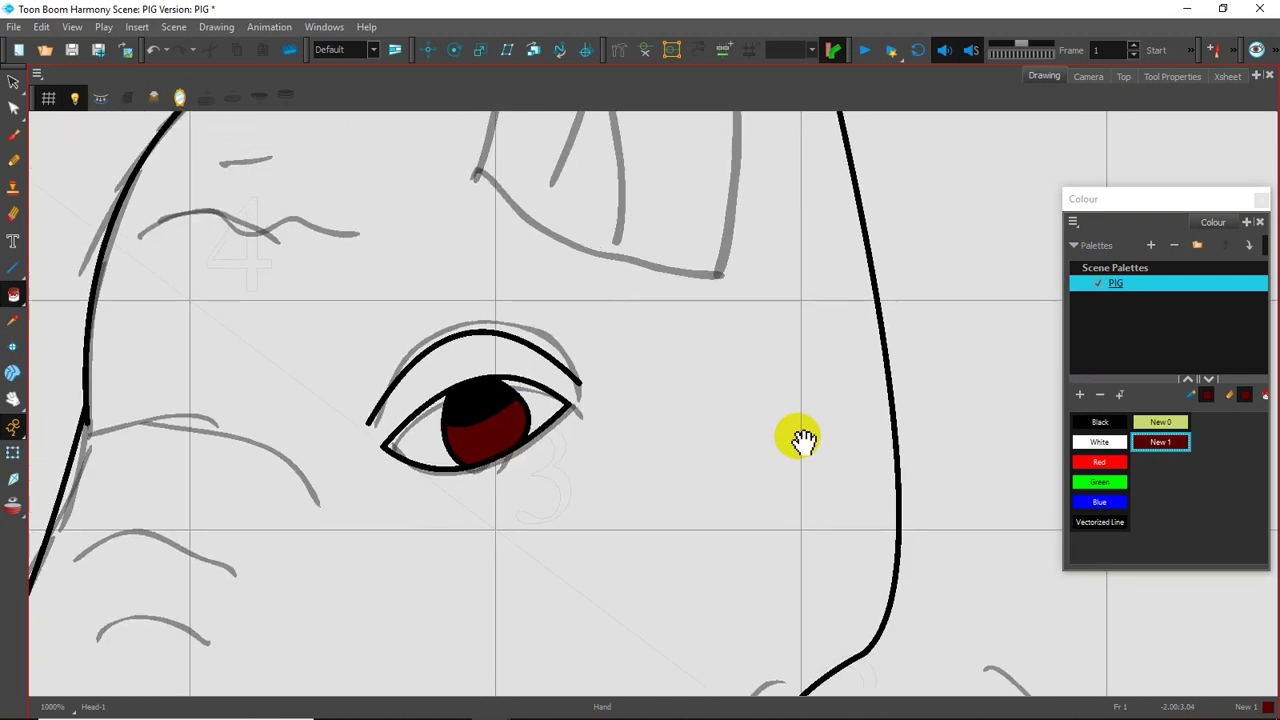
left_click_drag(382, 477, 558, 334)
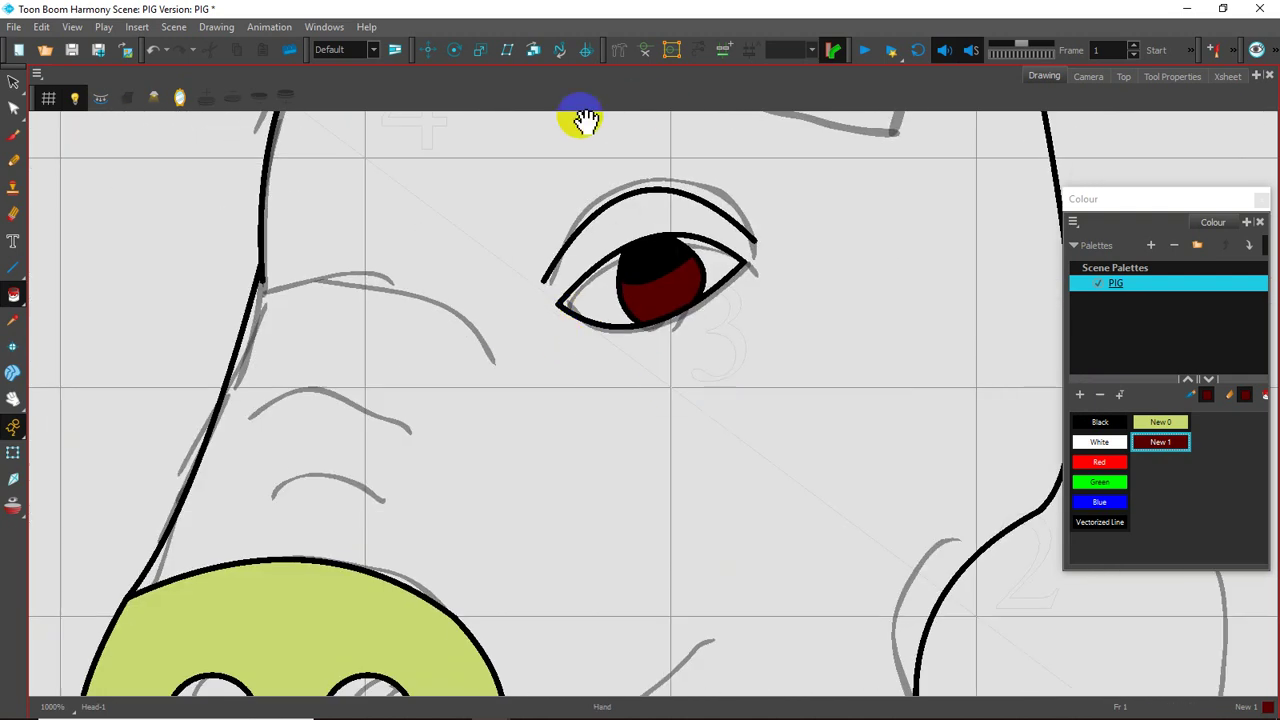
left_click_drag(10, 272, 45, 300)
left_click_drag(233, 437, 302, 447)
left_click_drag(347, 432, 370, 440)
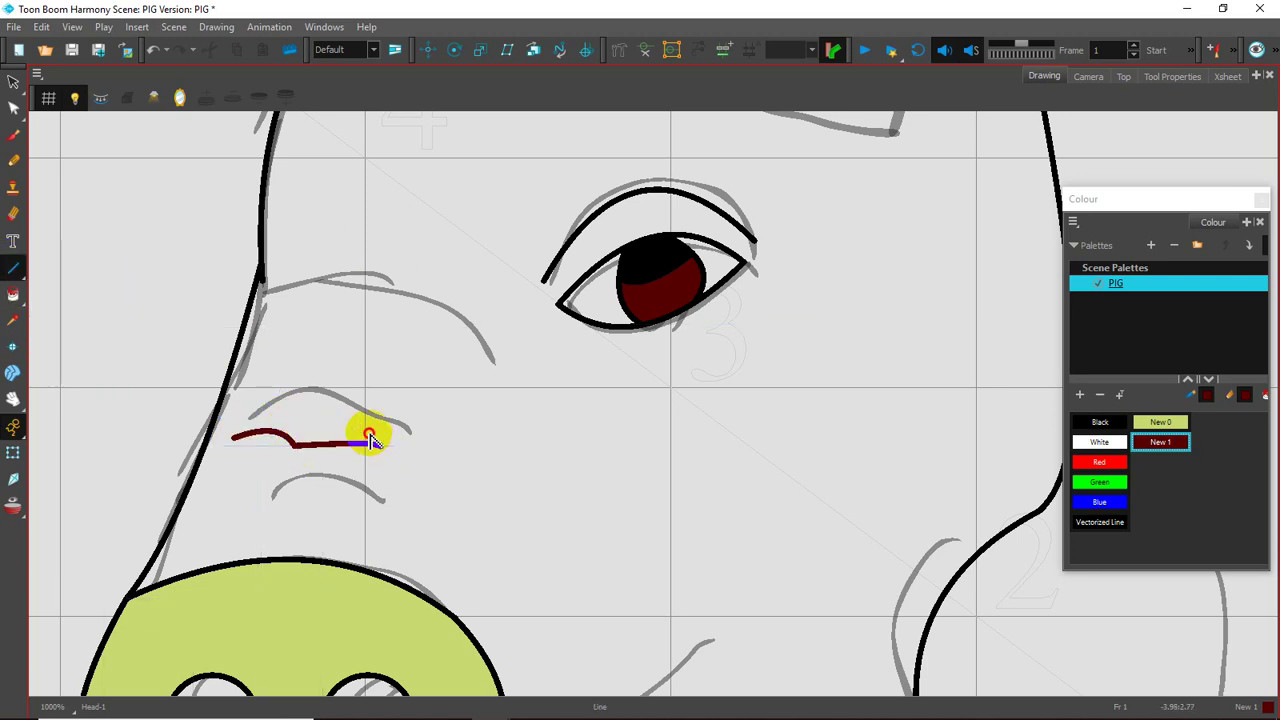
mouse_move(259, 402)
left_mouse_down()
mouse_move(304, 391)
mouse_move(336, 406)
mouse_move(372, 383)
left_mouse_up()
mouse_move(267, 358)
left_mouse_down()
mouse_move(404, 372)
mouse_move(385, 333)
left_mouse_up()
- Draw two wavy dark red wrinkle lines on the forehead, one above the other
key("space")
left_click_drag(578, 375, 490, 460)
left_click_drag(468, 392, 452, 484)
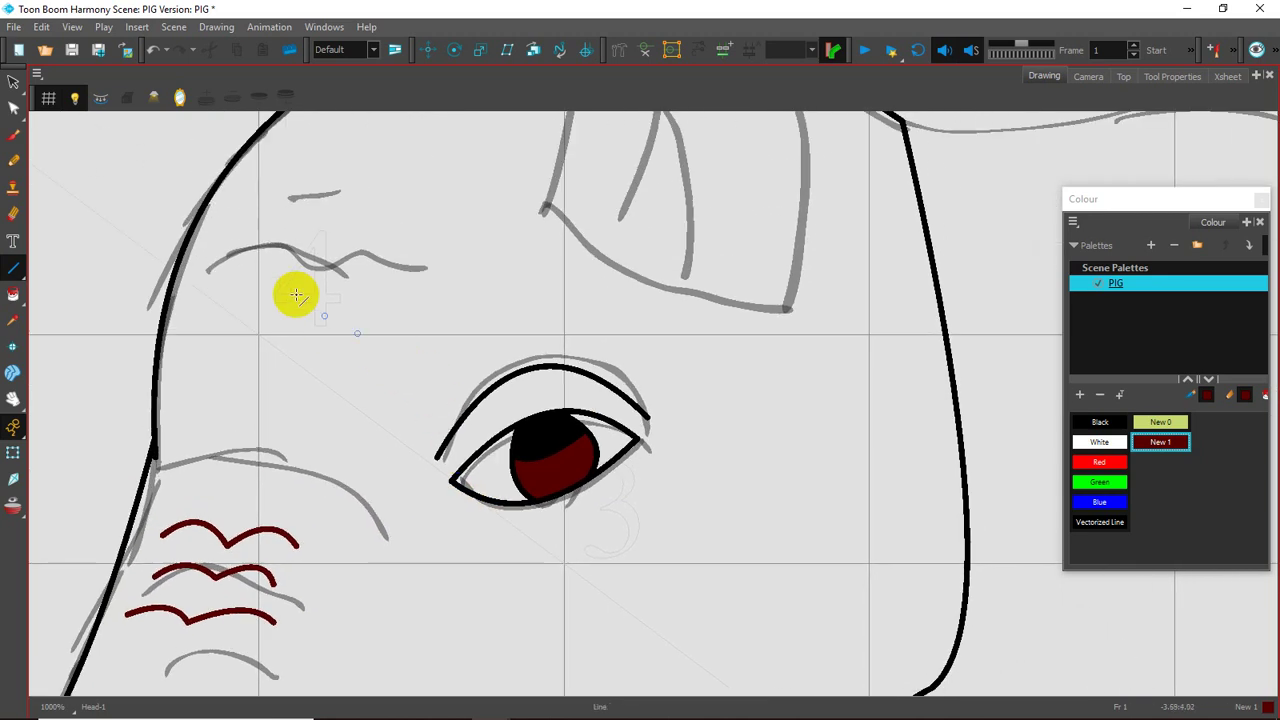
mouse_move(200, 263)
left_mouse_down()
mouse_move(314, 257)
mouse_move(286, 223)
mouse_move(308, 255)
mouse_move(427, 266)
left_mouse_up()
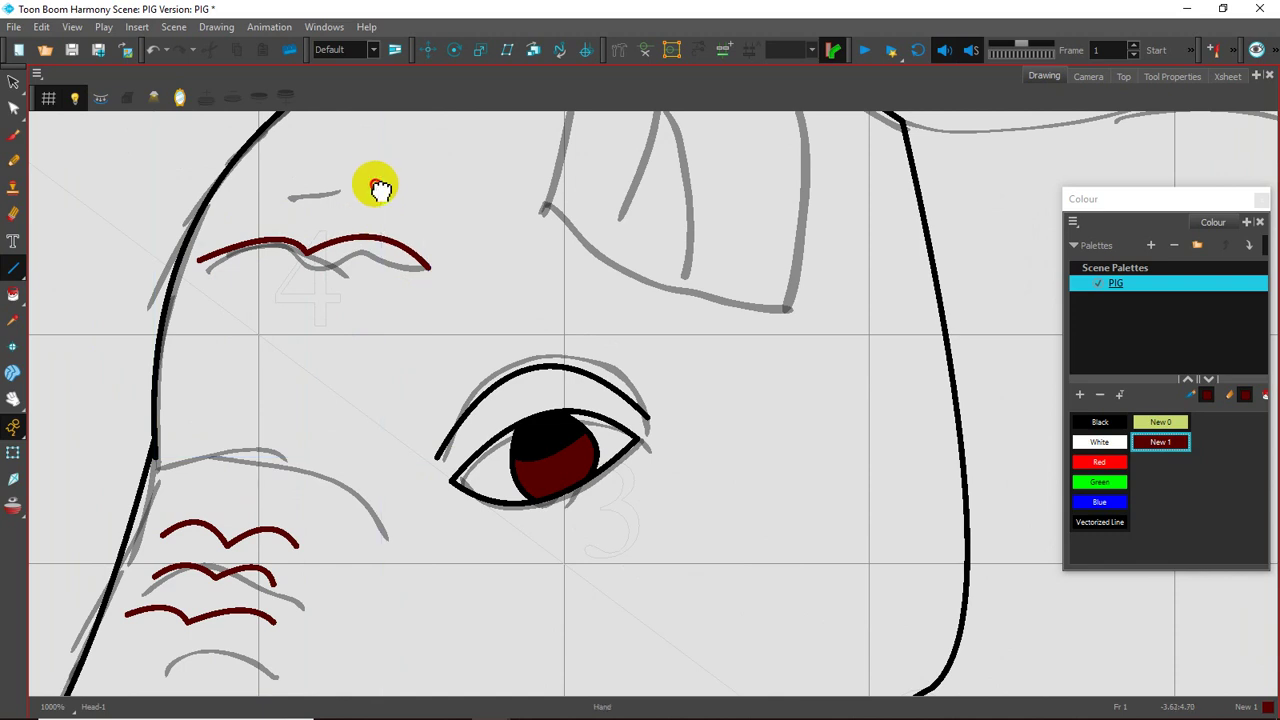
scroll(380, 190, "up", 3)
mouse_move(268, 276)
left_mouse_down()
mouse_move(380, 266)
mouse_move(357, 250)
mouse_move(443, 308)
mouse_move(427, 249)
left_mouse_up()
- Trace the near ear's outline in dark red, from its pointed tip down to its lower edge on the head
mouse_move(549, 178)
left_mouse_down()
mouse_move(529, 314)
mouse_move(490, 374)
left_mouse_up()
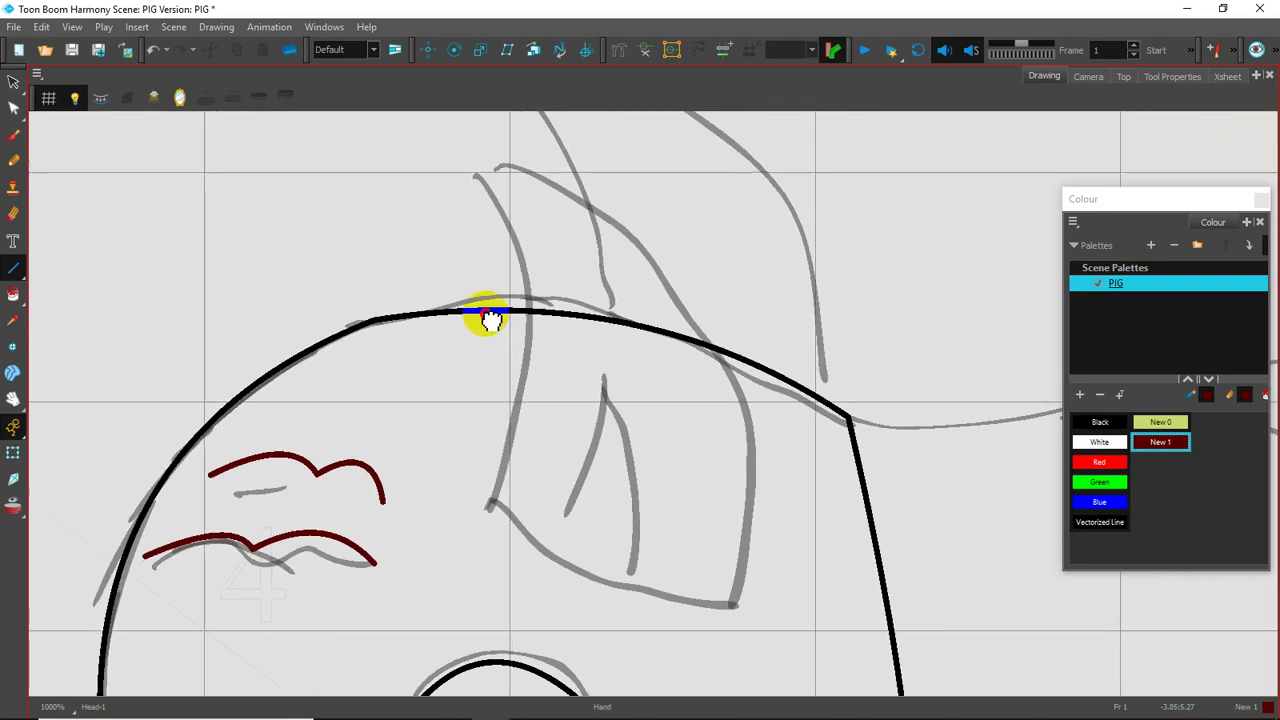
mouse_move(490, 320)
left_mouse_down()
mouse_move(457, 180)
mouse_move(429, 177)
mouse_move(416, 143)
mouse_move(443, 194)
mouse_move(412, 463)
mouse_move(508, 360)
left_mouse_up()
mouse_move(404, 124)
left_mouse_down()
mouse_move(424, 124)
mouse_move(651, 384)
mouse_move(662, 570)
mouse_move(706, 323)
mouse_move(748, 234)
left_mouse_up()
mouse_move(575, 375)
left_mouse_down()
mouse_move(563, 326)
mouse_move(531, 286)
left_mouse_up()
mouse_move(369, 387)
left_mouse_down()
mouse_move(423, 426)
mouse_move(617, 479)
mouse_move(536, 500)
left_mouse_up()
left_click_drag(562, 277, 535, 581)
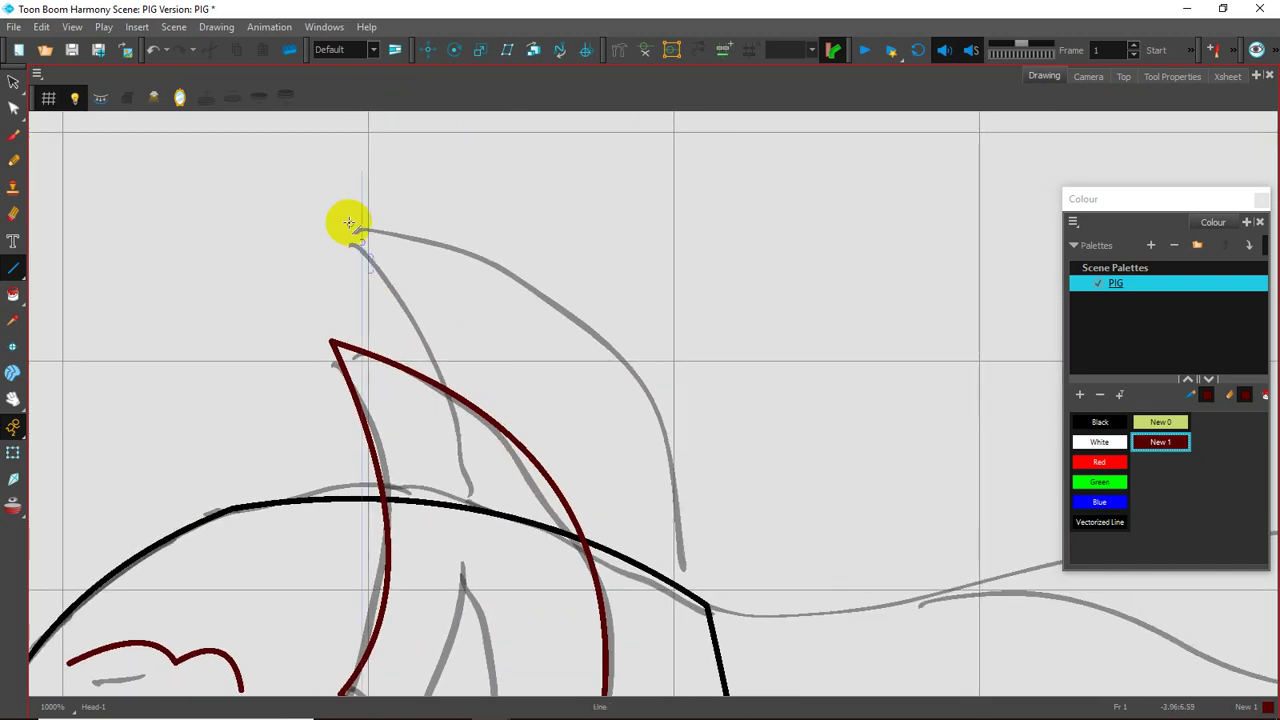
- Trace the far ear in dark red with two curves from its tip down to the top of the head
left_click_drag(348, 222, 456, 428)
left_click_drag(443, 289, 411, 239)
left_click_drag(305, 170, 635, 524)
left_click_drag(659, 388, 674, 278)
left_click_drag(422, 460, 567, 343)
- Fill the head and both ears with the yellow-green New 0 colour using the Paint tool
scroll(567, 343, "down", 5)
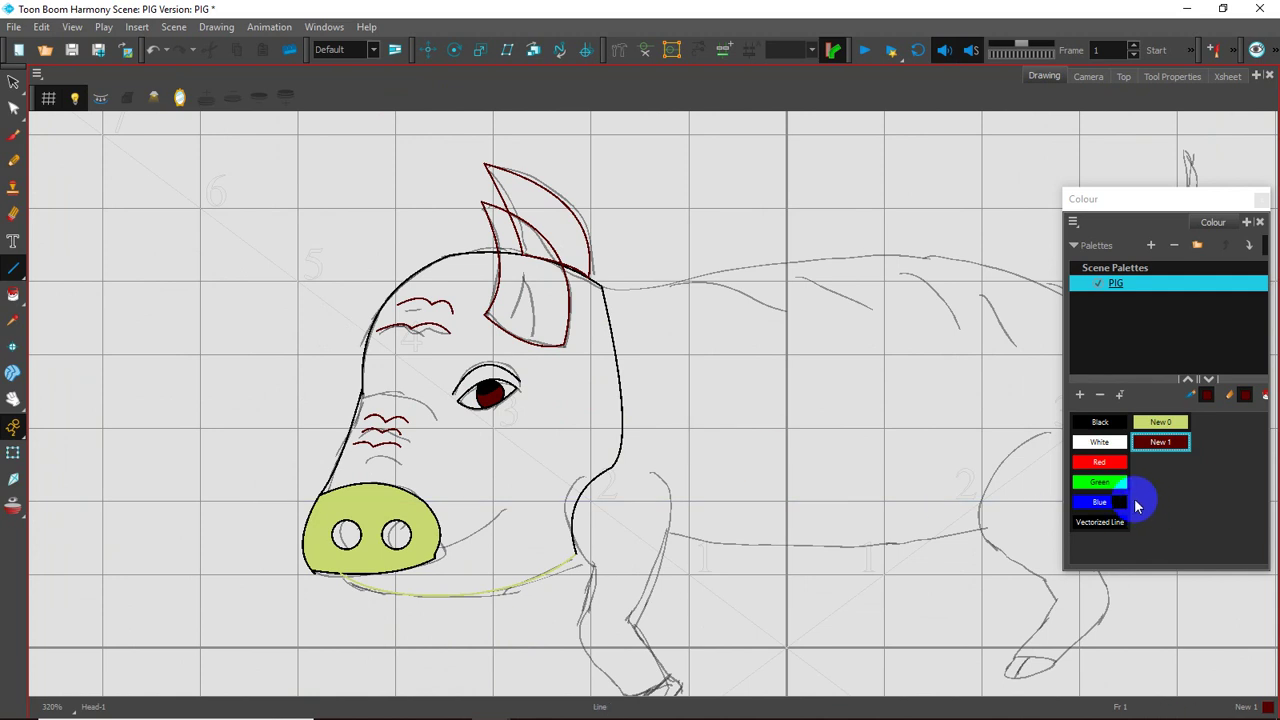
left_click(1157, 424)
left_click(13, 295)
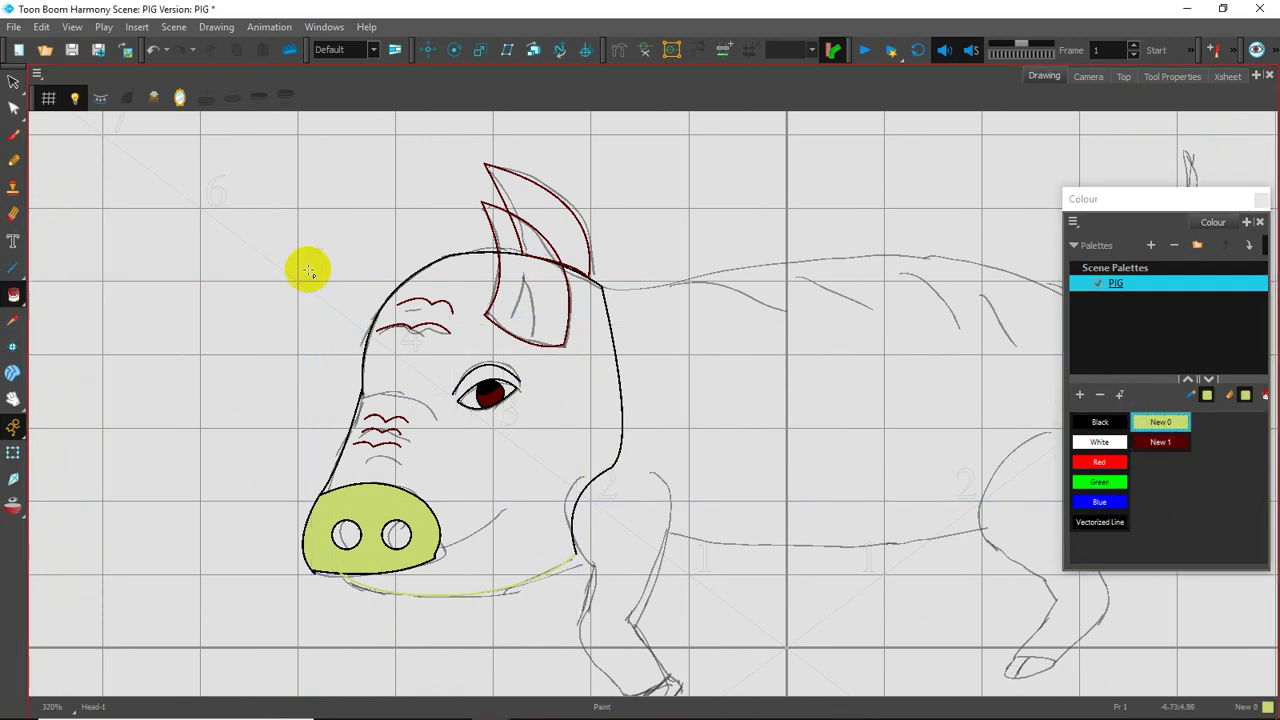
left_click(441, 369)
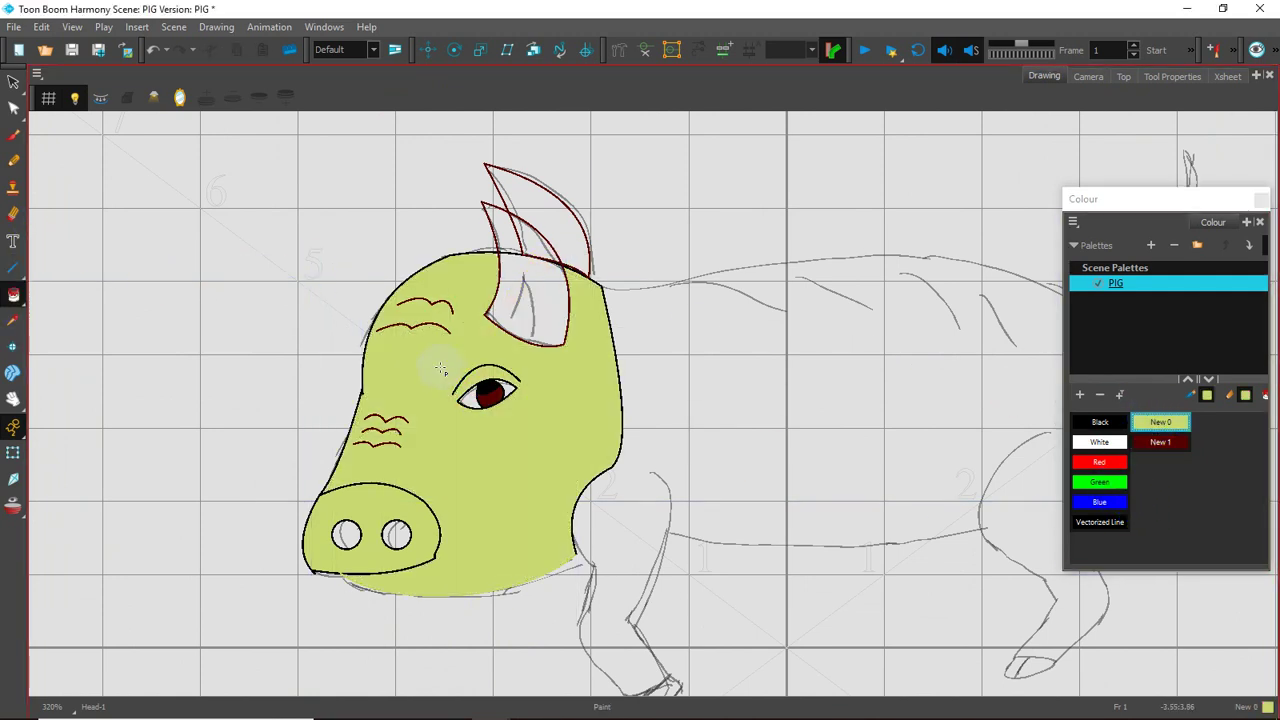
left_click(553, 313)
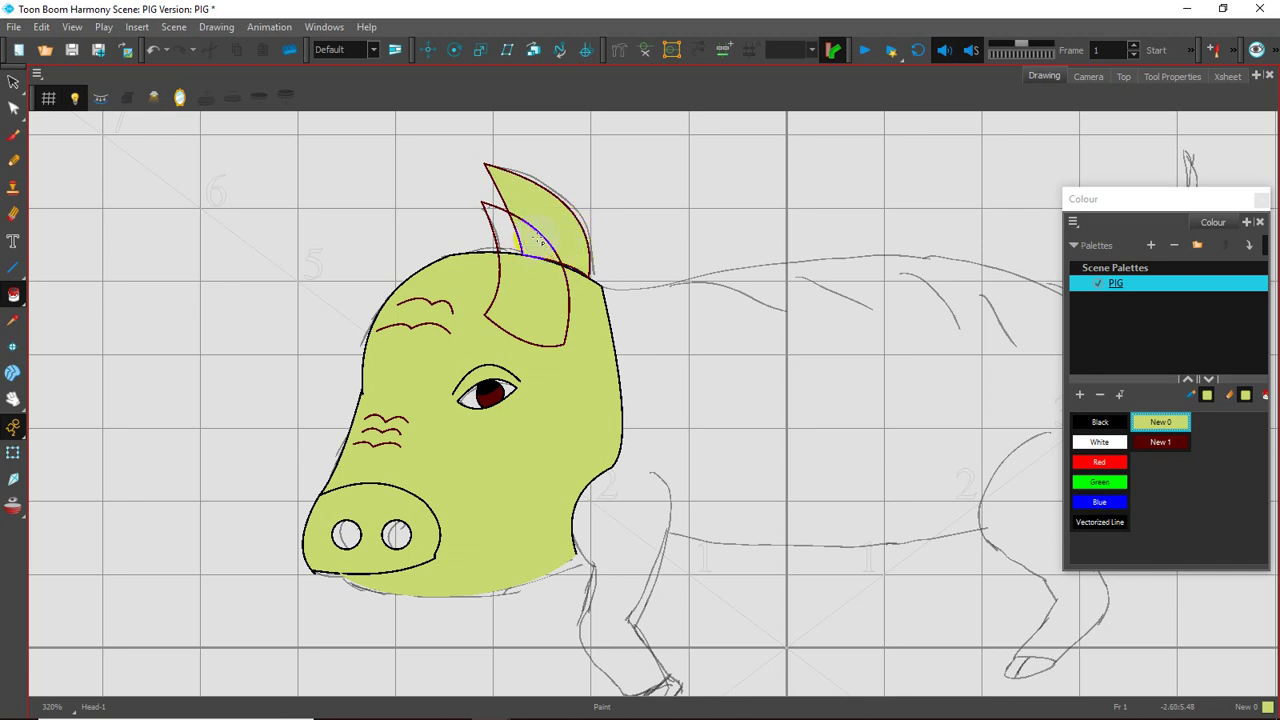
- Fill the areas of the eye on both sides of the iris with White
mouse_move(580, 338)
left_mouse_down()
mouse_move(531, 343)
mouse_move(490, 395)
mouse_move(466, 337)
mouse_move(503, 352)
left_mouse_up()
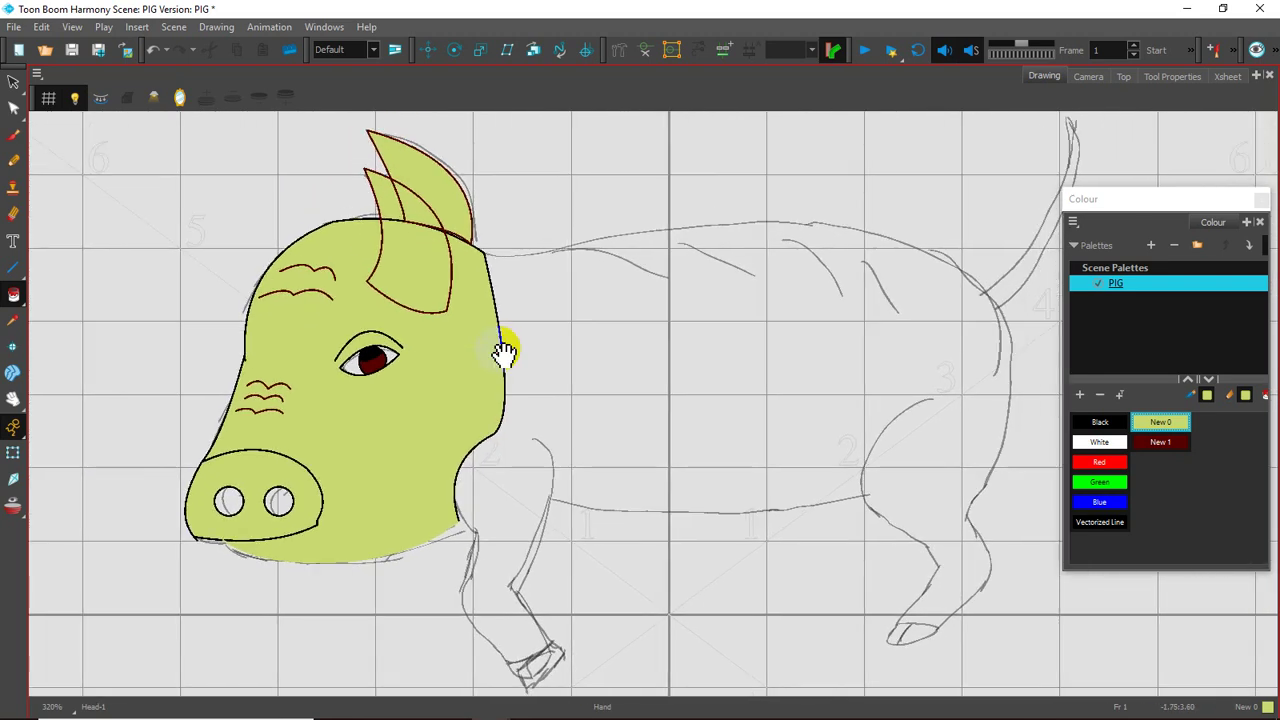
left_click(1076, 445)
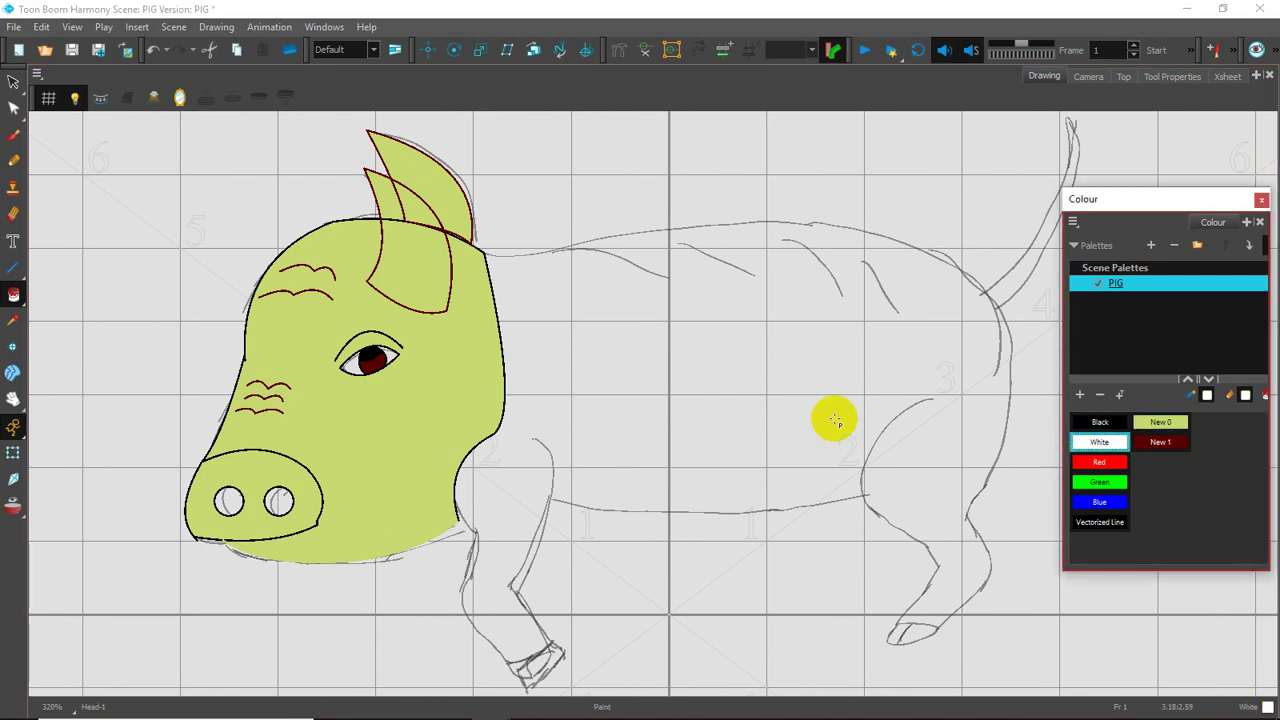
left_click(350, 366)
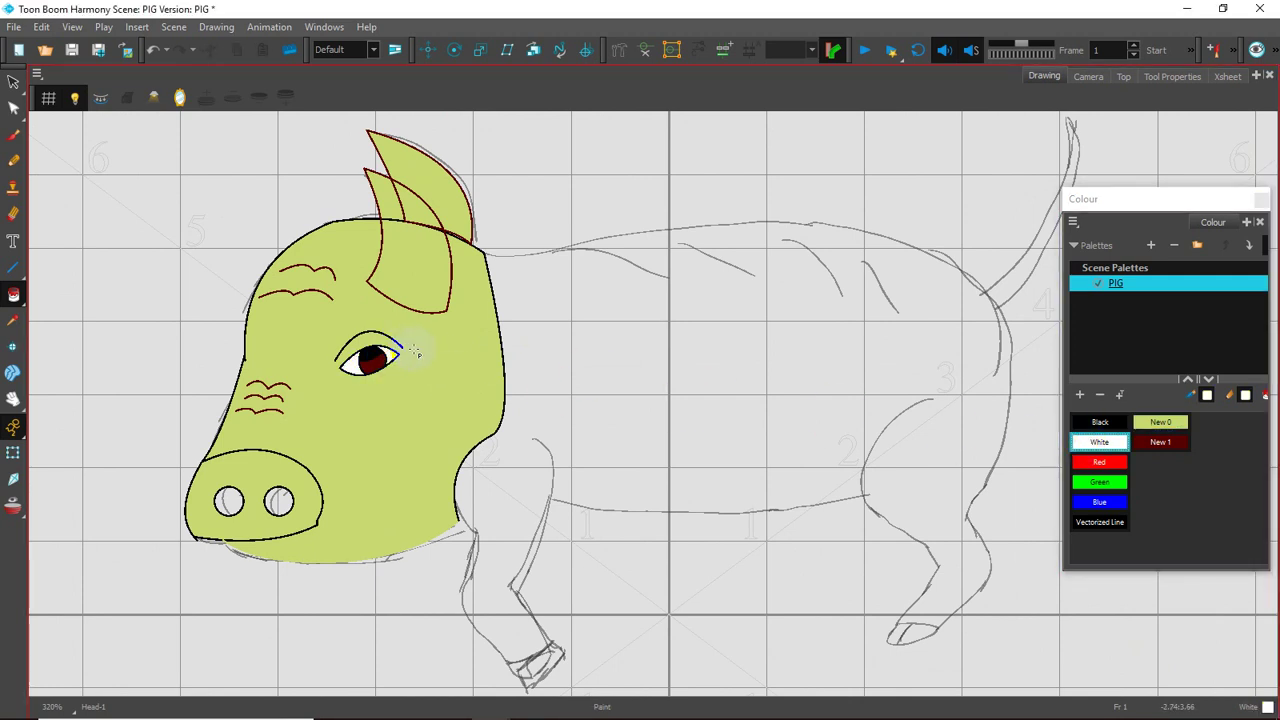
- Save the pig scene
left_click_drag(493, 405, 521, 419)
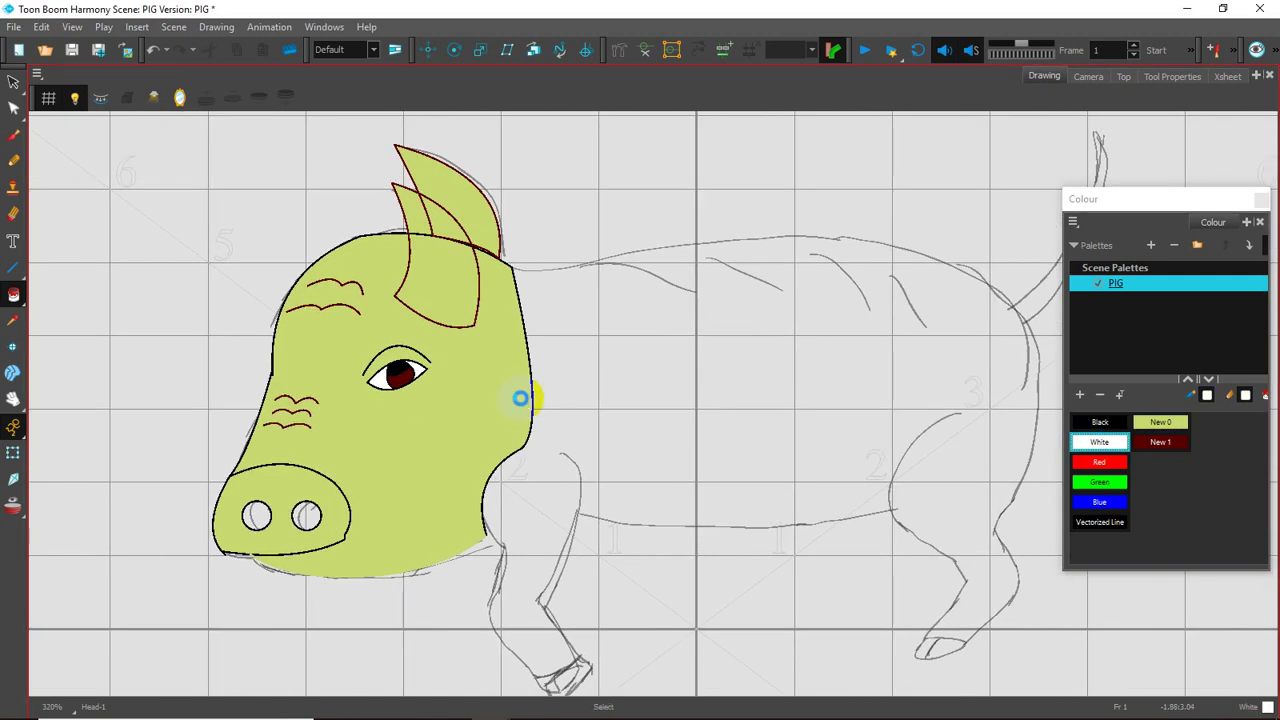
left_click(520, 398)
key("ctrl+s")
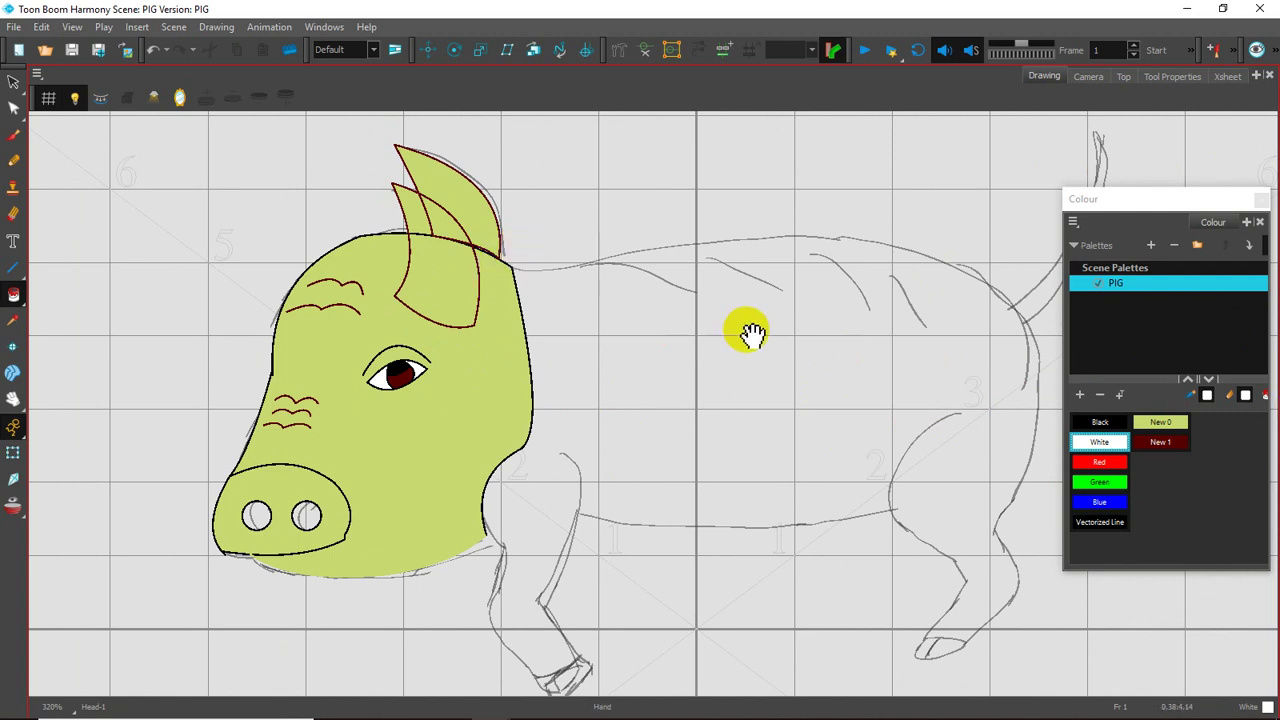
- Bring up the Timeline window and select the Body layer for drawing
left_click_drag(752, 335, 674, 320)
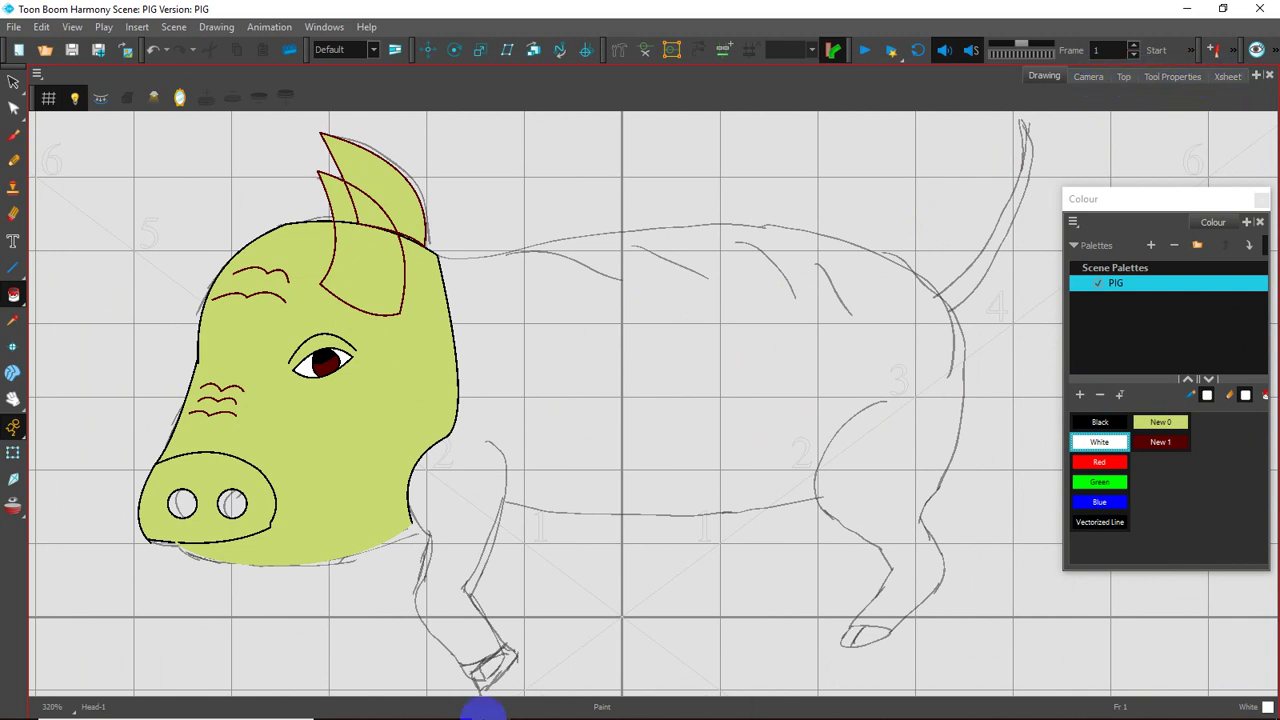
mouse_move(491, 700)
mouse_move(423, 655)
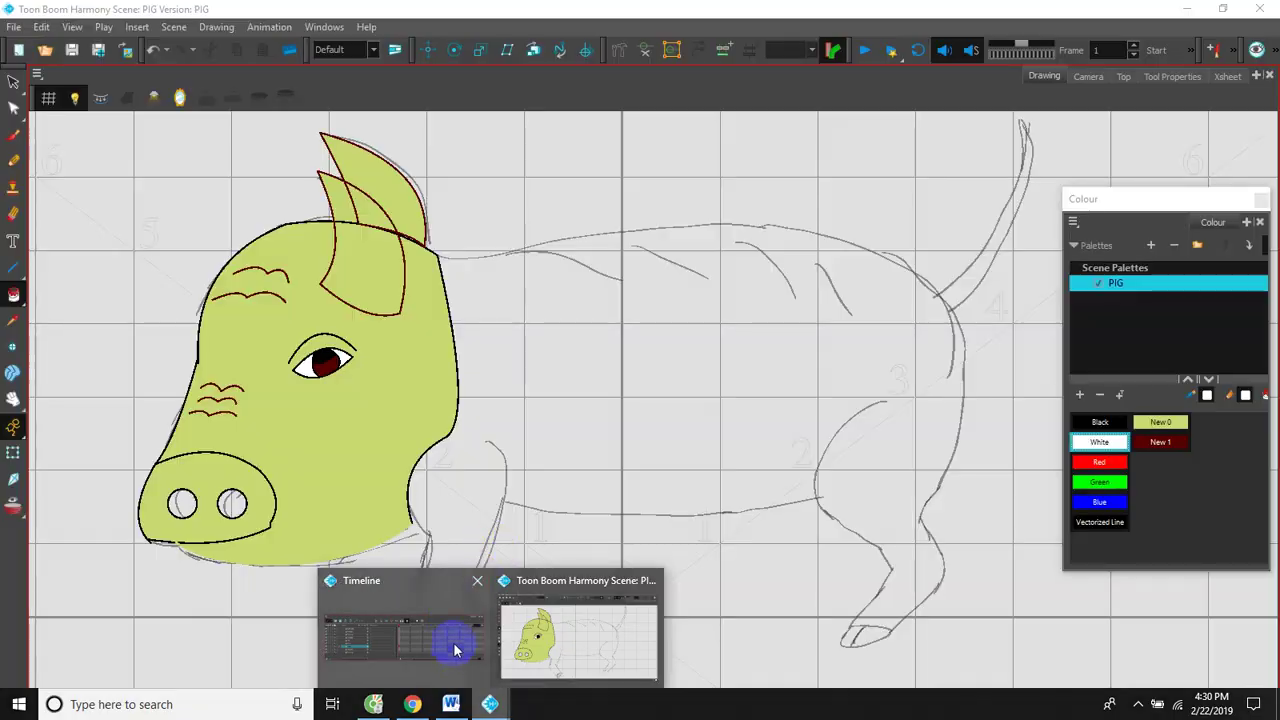
left_click(449, 646)
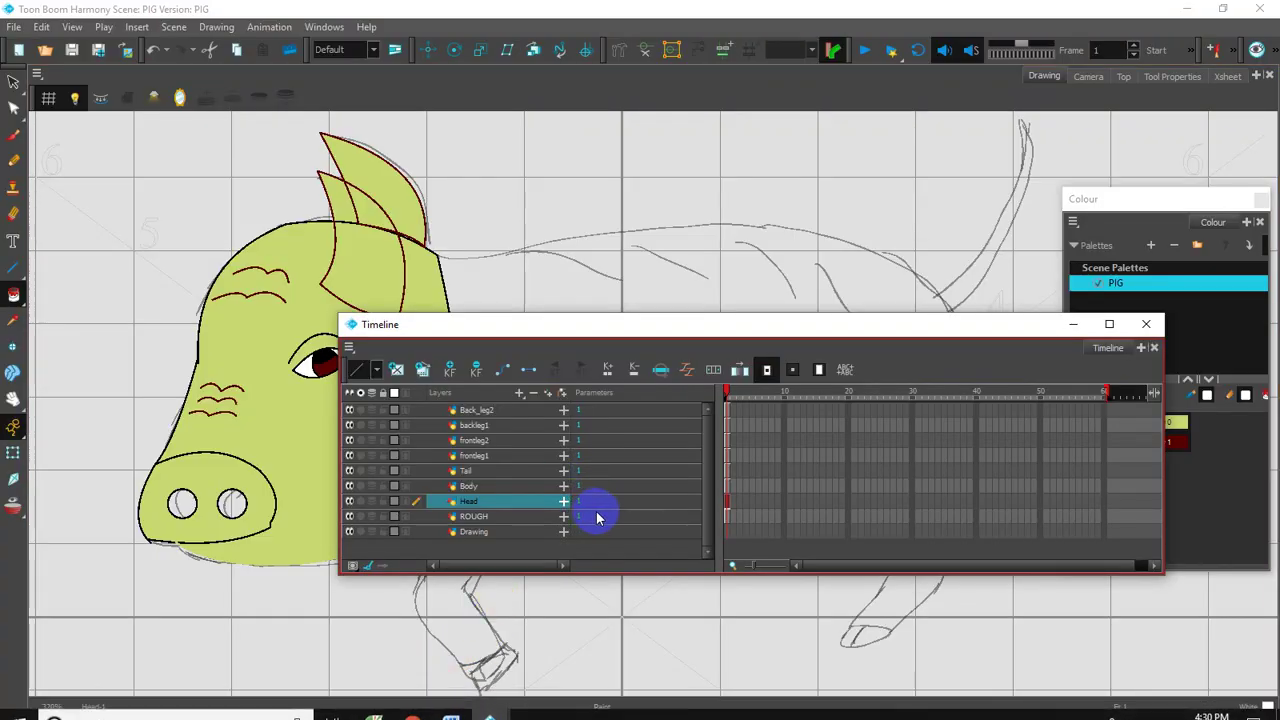
left_click(490, 486)
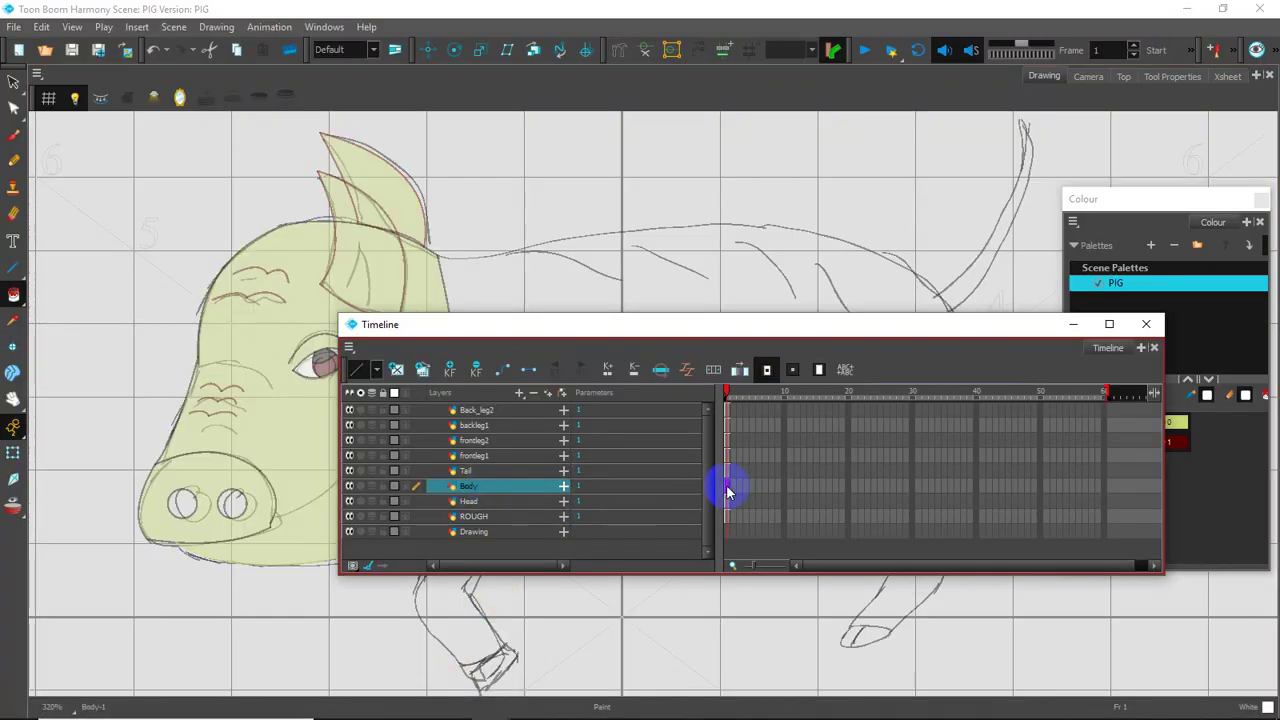
- Trace the pig's back from the head to the base of the tail with the Line tool in the New 0 colour
left_click(1073, 325)
left_click_drag(640, 512, 654, 440)
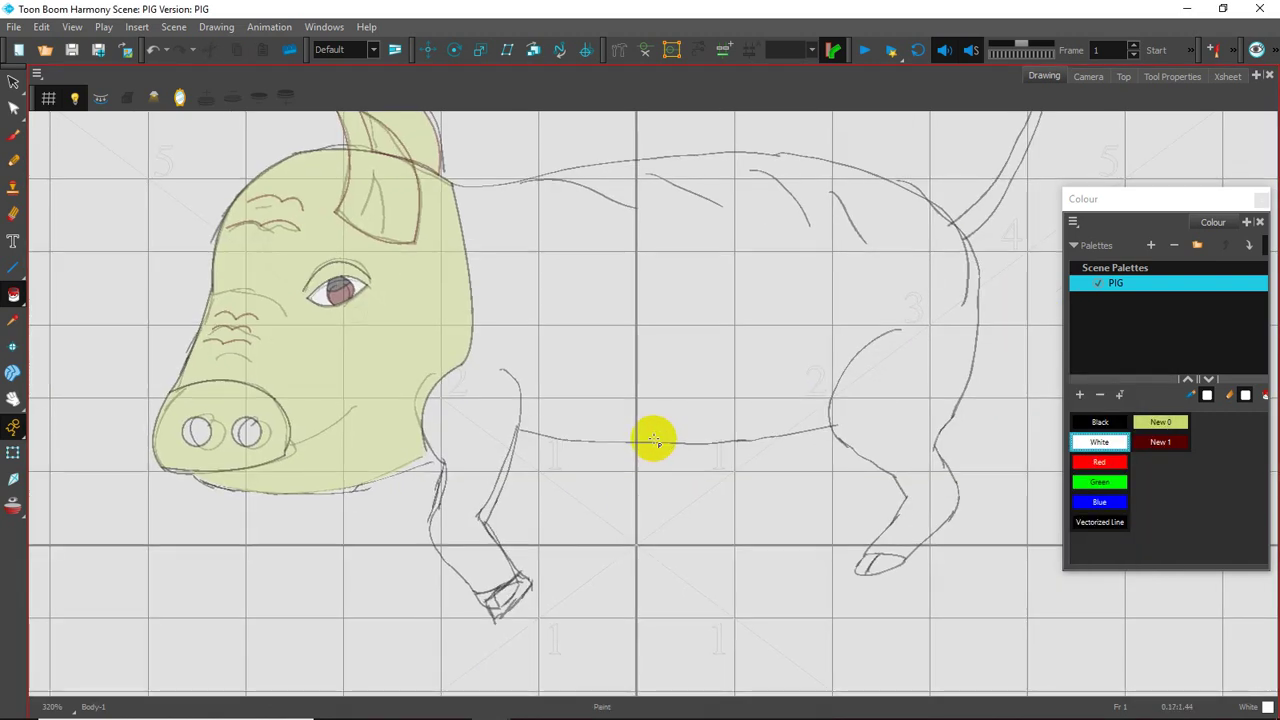
mouse_move(657, 246)
left_mouse_down()
mouse_move(613, 304)
mouse_move(521, 316)
left_mouse_up()
left_click(12, 268)
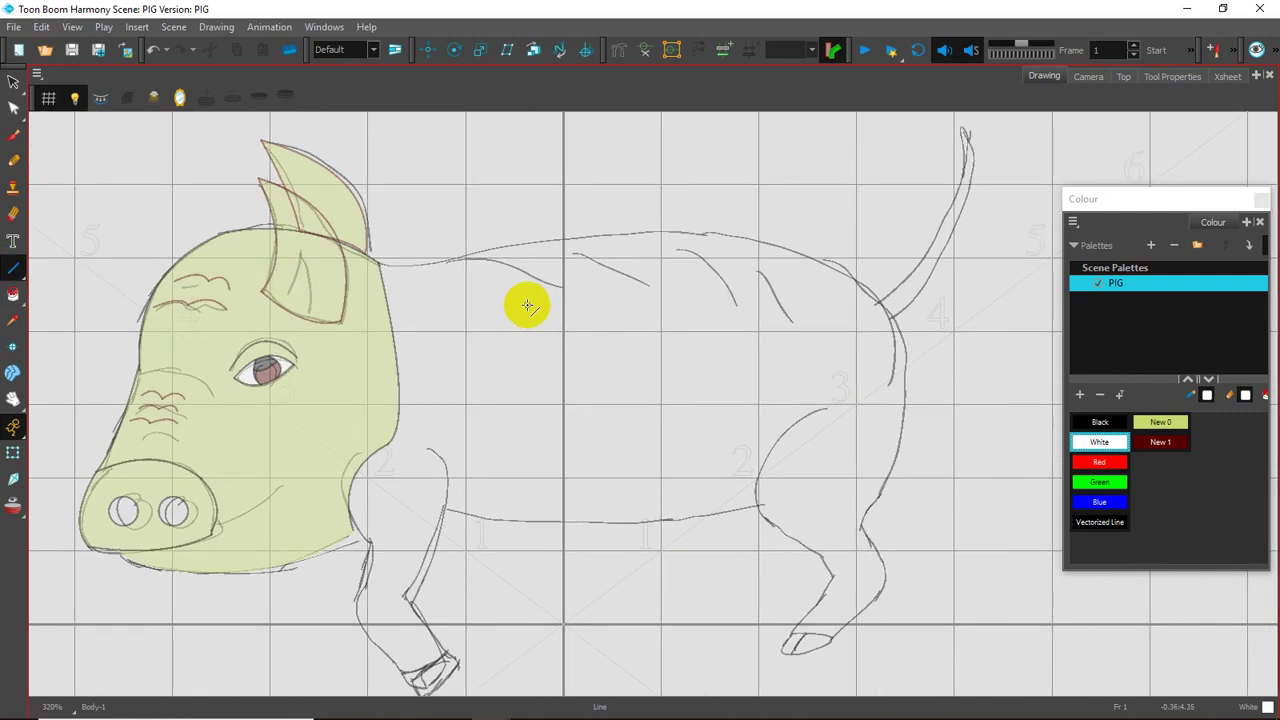
key("2")
key("2")
left_click_drag(517, 294, 531, 351)
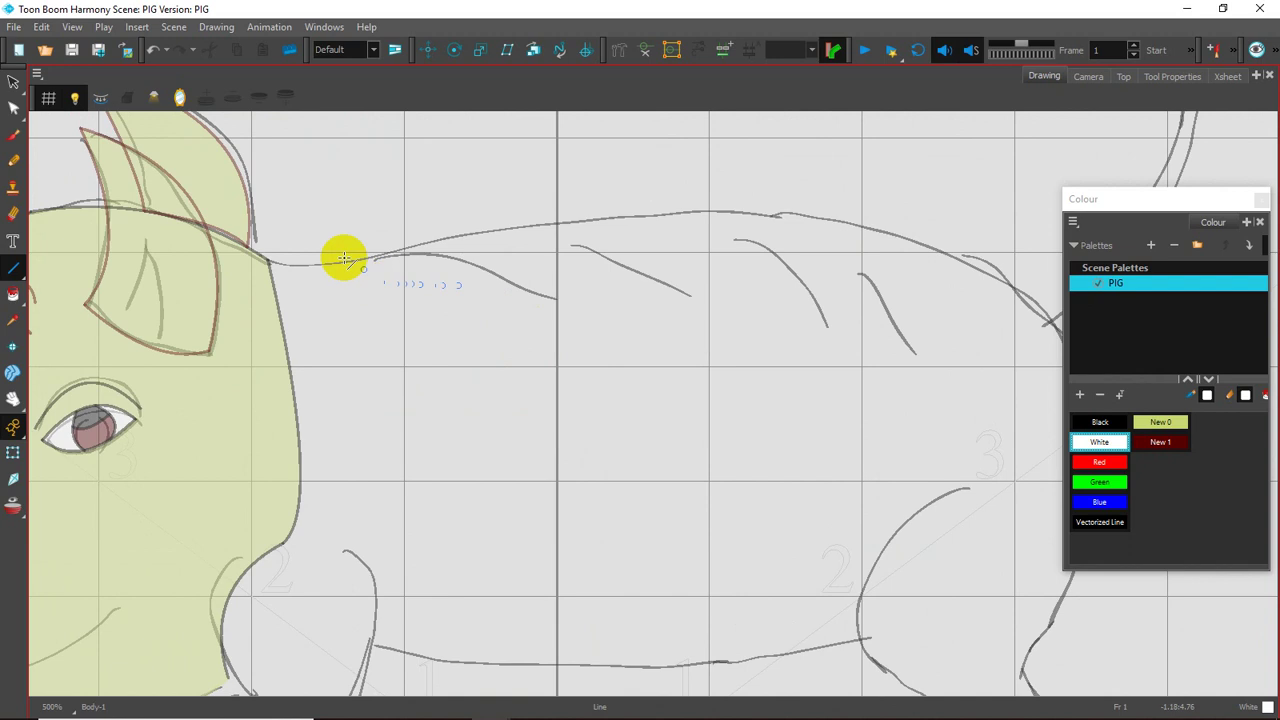
left_click_drag(263, 258, 640, 208)
left_click(1160, 422)
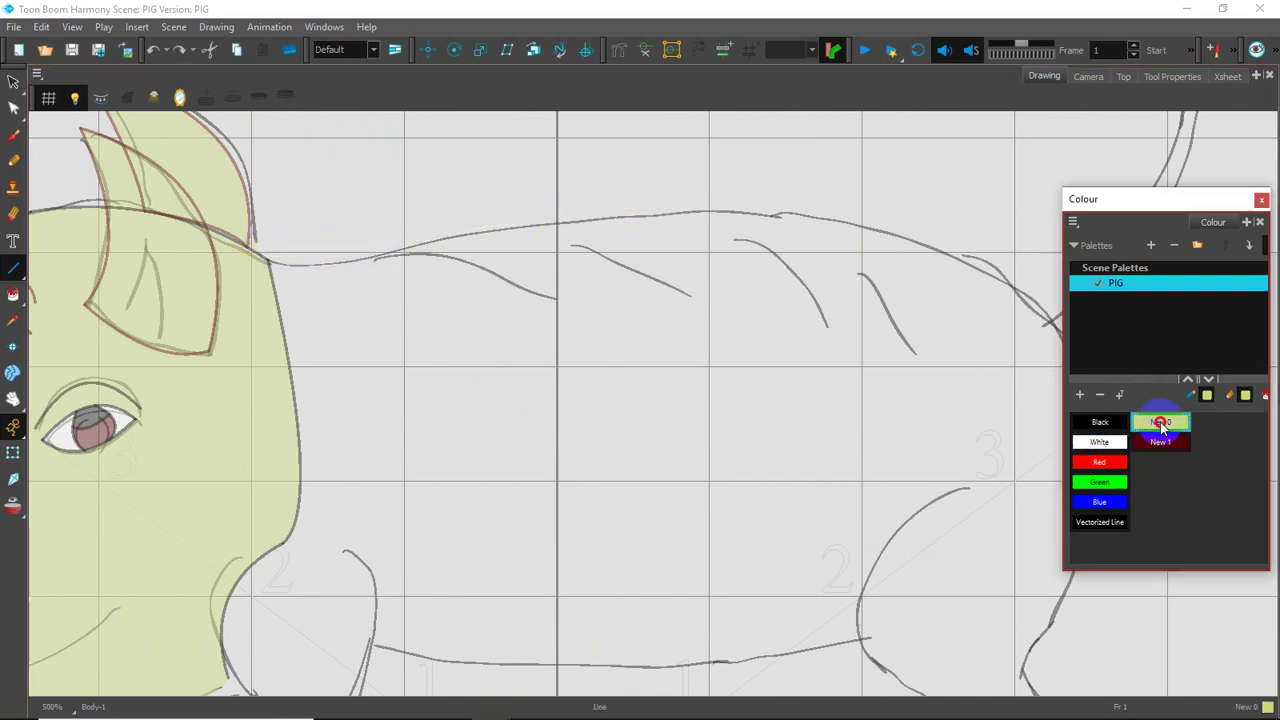
left_click_drag(265, 257, 376, 256)
key("space")
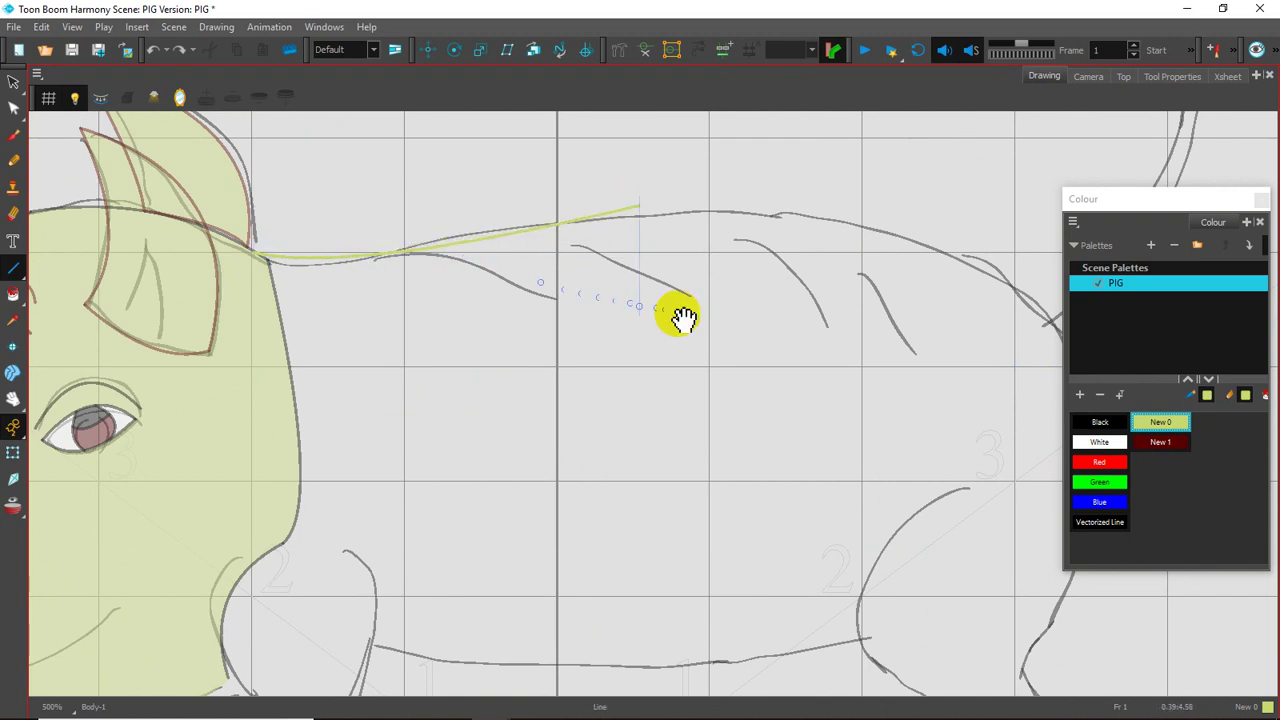
left_click_drag(676, 314, 583, 318)
left_click_drag(537, 209, 869, 181)
- Draw a curved neck edge on the body outline, from the front end of the back line down across the head to the throat
key("space")
left_click_drag(694, 286, 692, 182)
left_click_drag(605, 358, 743, 377)
left_click_drag(480, 180, 479, 279)
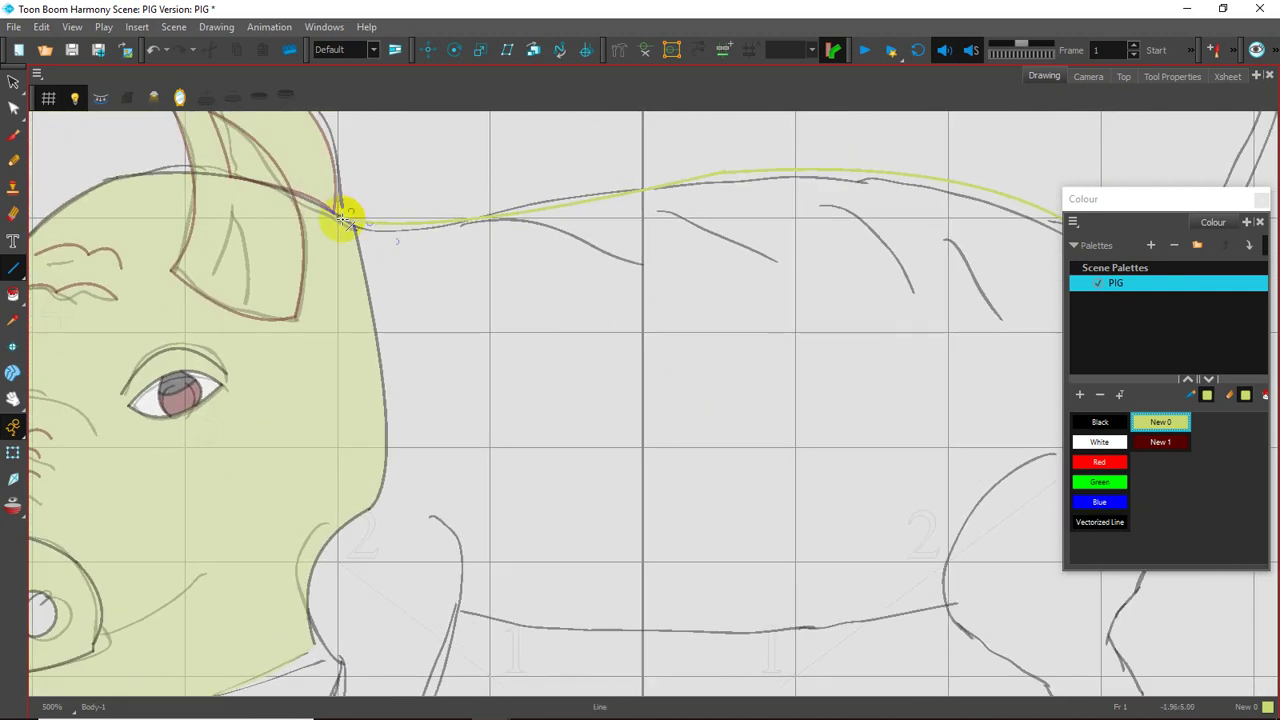
left_click_drag(345, 220, 290, 660)
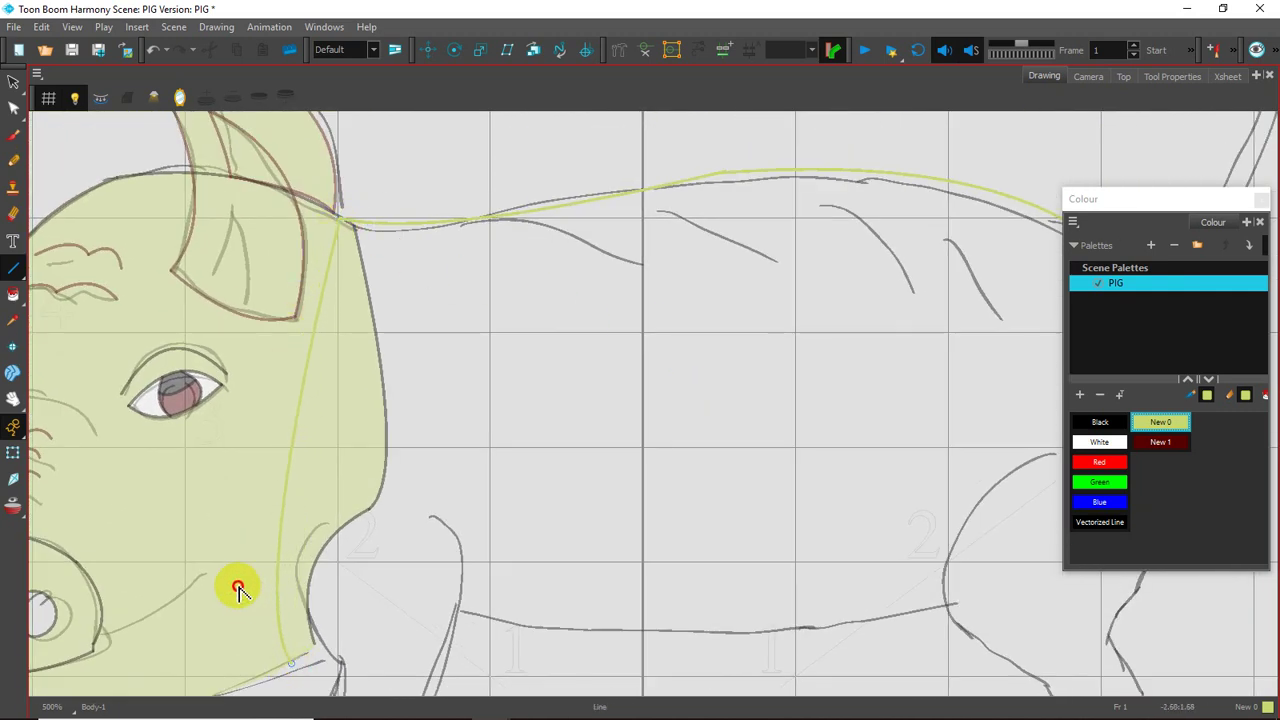
- Trace the underside of the body from the throat past the front leg to the start of the hind leg
key("space")
left_click_drag(355, 505, 298, 372)
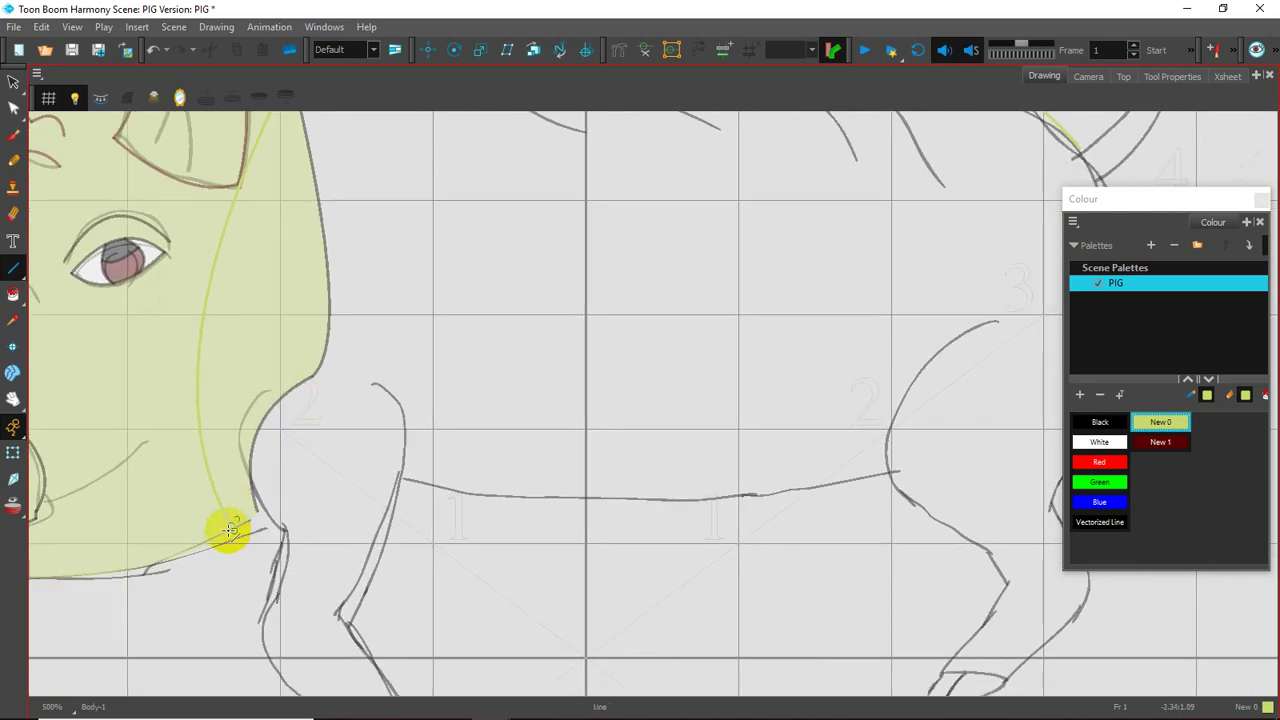
mouse_move(229, 530)
left_mouse_down()
mouse_move(380, 480)
mouse_move(446, 486)
mouse_move(380, 457)
mouse_move(395, 462)
left_mouse_up()
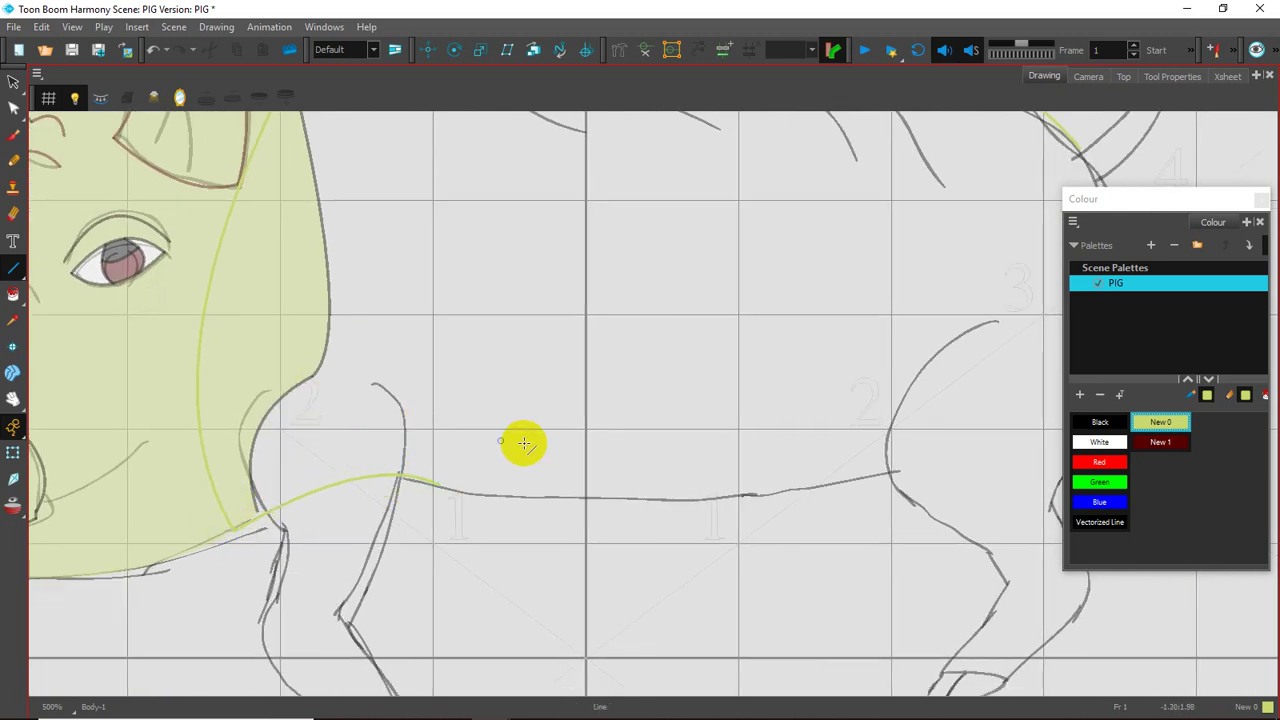
left_click_drag(524, 443, 409, 477)
mouse_move(343, 446)
left_mouse_down()
mouse_move(770, 436)
mouse_move(671, 460)
left_mouse_up()
- Trace the rump down from the base of the tail and join it to the belly line with a curve across the hind leg
key("space")
mouse_move(732, 371)
left_mouse_down()
mouse_move(674, 414)
mouse_move(678, 450)
mouse_move(626, 526)
mouse_move(560, 490)
left_mouse_up()
left_click_drag(711, 343, 704, 343)
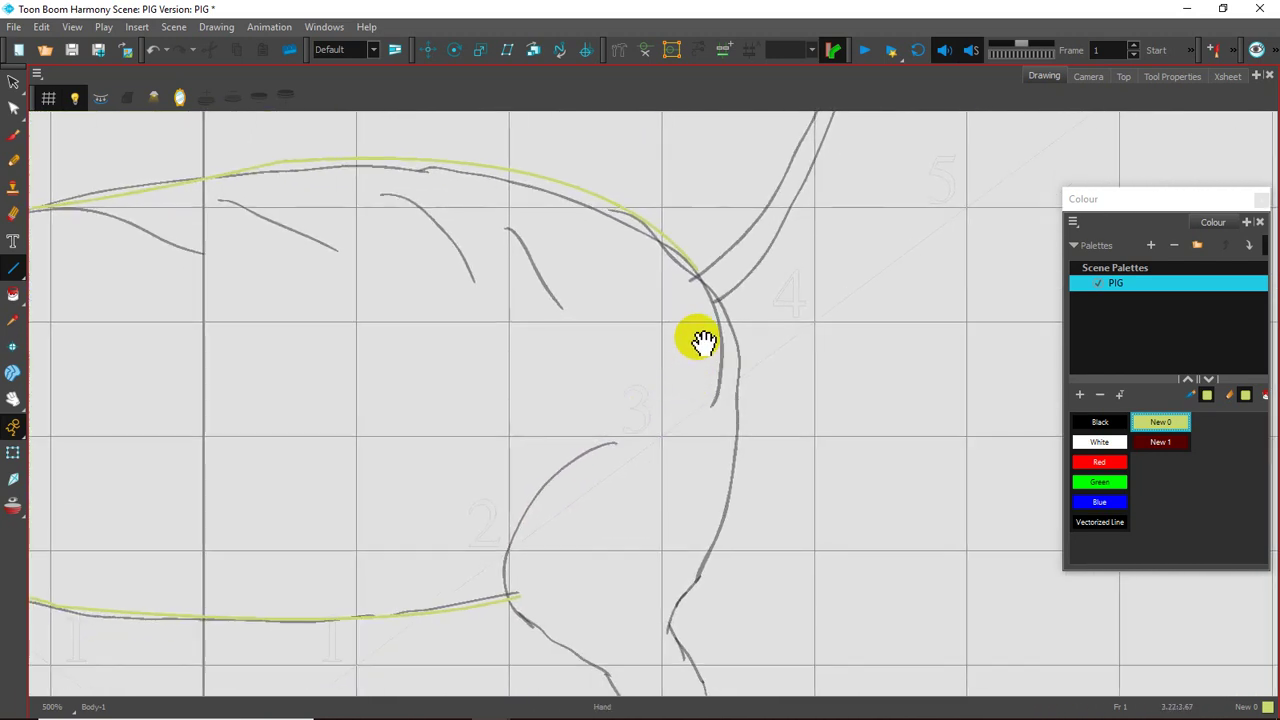
left_click_drag(708, 276, 780, 380)
mouse_move(538, 609)
left_mouse_down()
mouse_move(608, 502)
mouse_move(691, 457)
mouse_move(771, 443)
mouse_move(770, 455)
left_mouse_up()
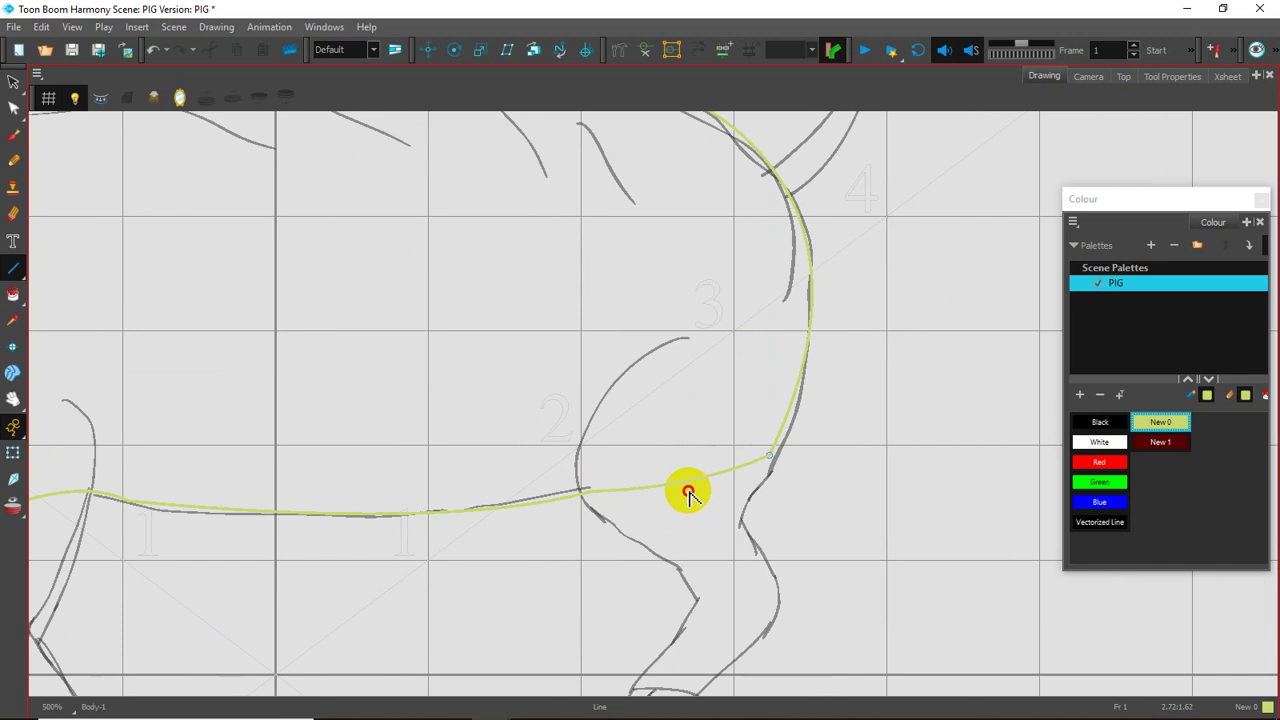
left_click_drag(688, 490, 688, 497)
left_click_drag(627, 430, 668, 478)
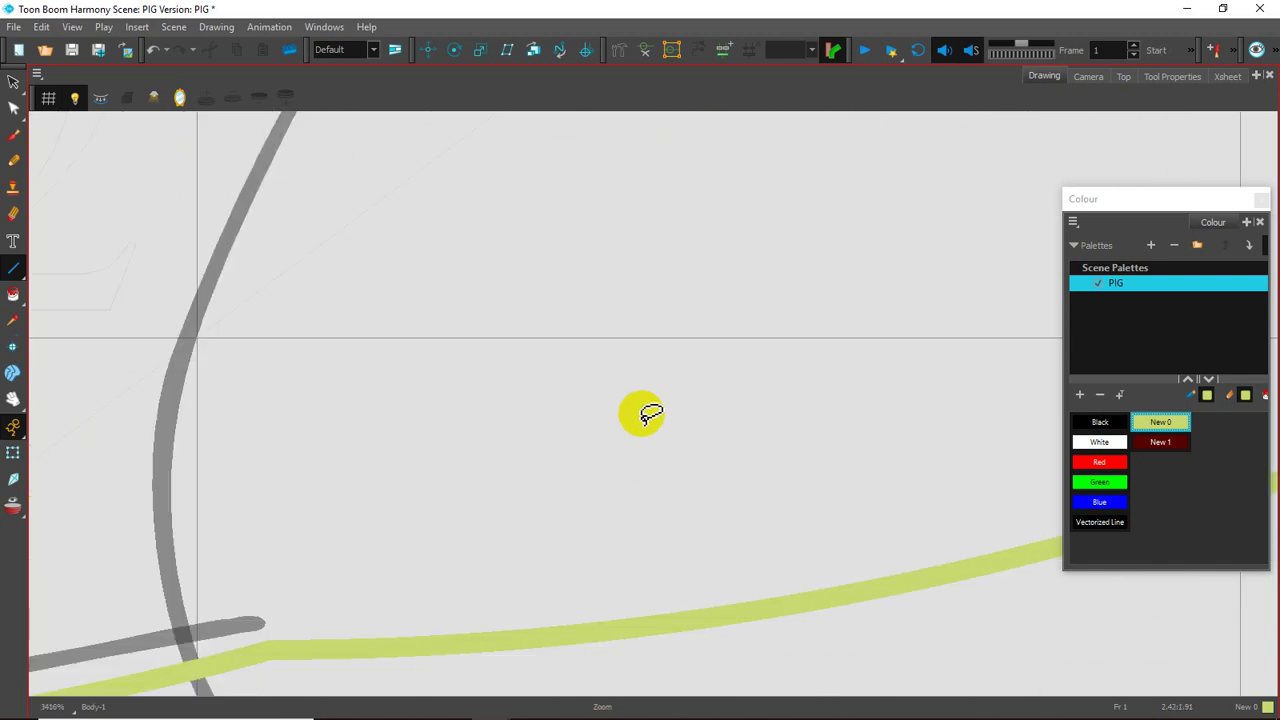
key("alt+4")
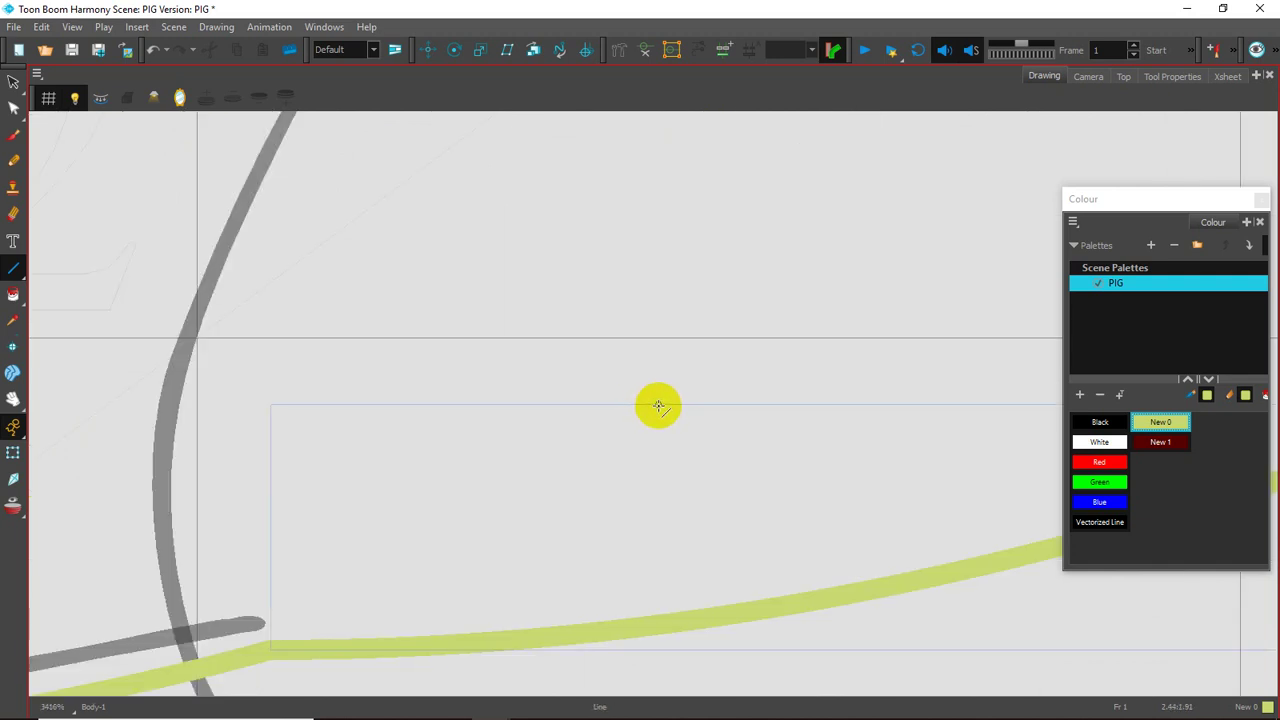
scroll(658, 405, "down", 8)
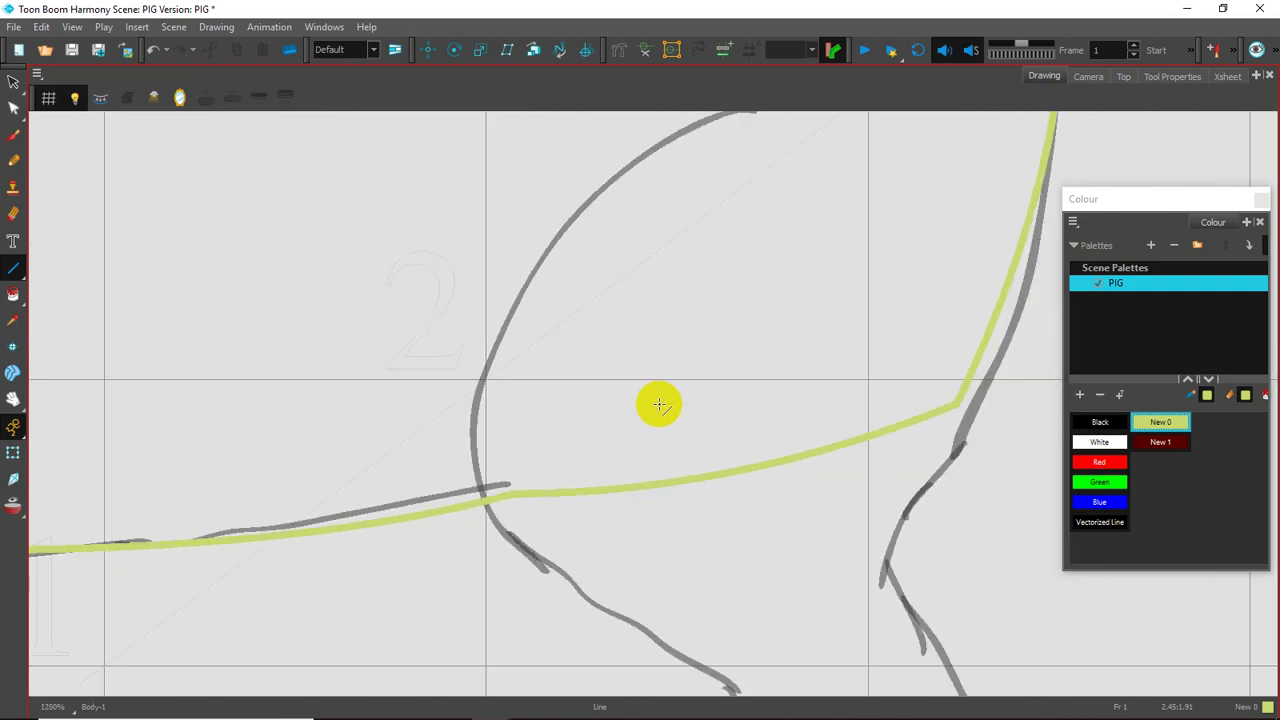
- Draw the four curved crease lines along the upper back in Black, following the rough sketch
key("space")
left_click_drag(560, 276, 627, 579)
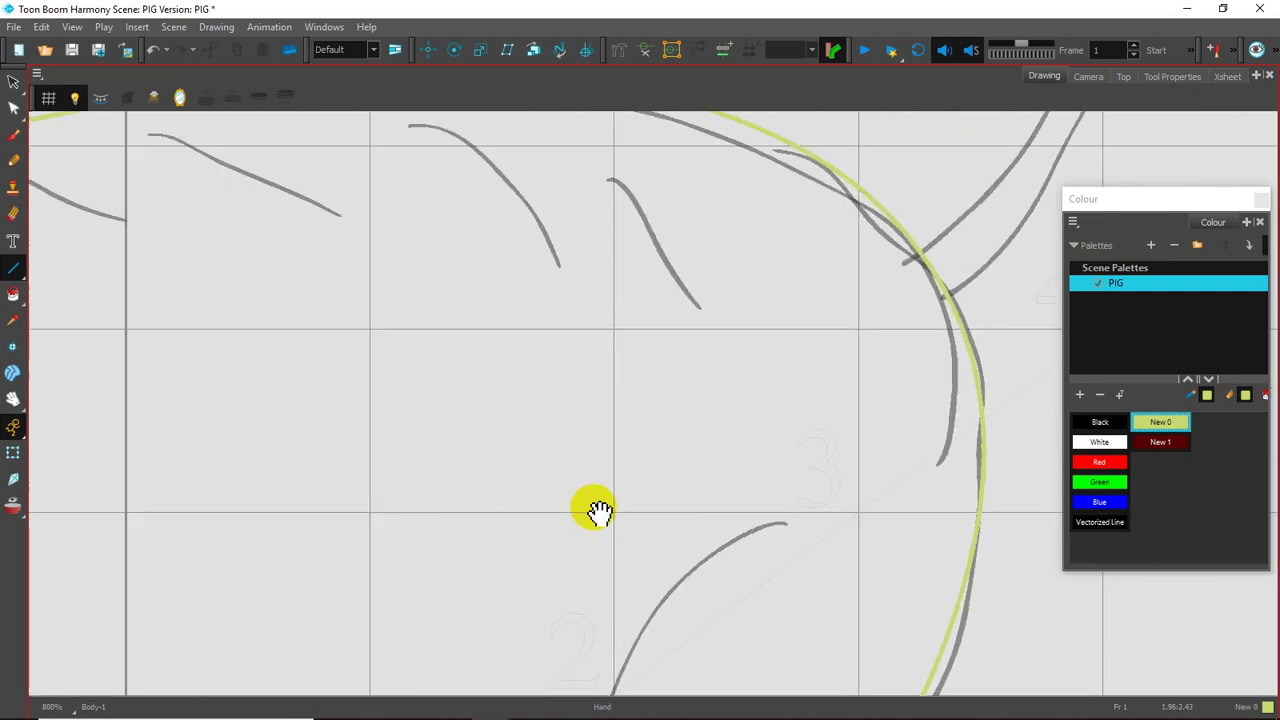
mouse_move(564, 362)
left_mouse_down()
mouse_move(580, 461)
mouse_move(608, 427)
left_mouse_up()
left_click_drag(510, 381, 731, 410)
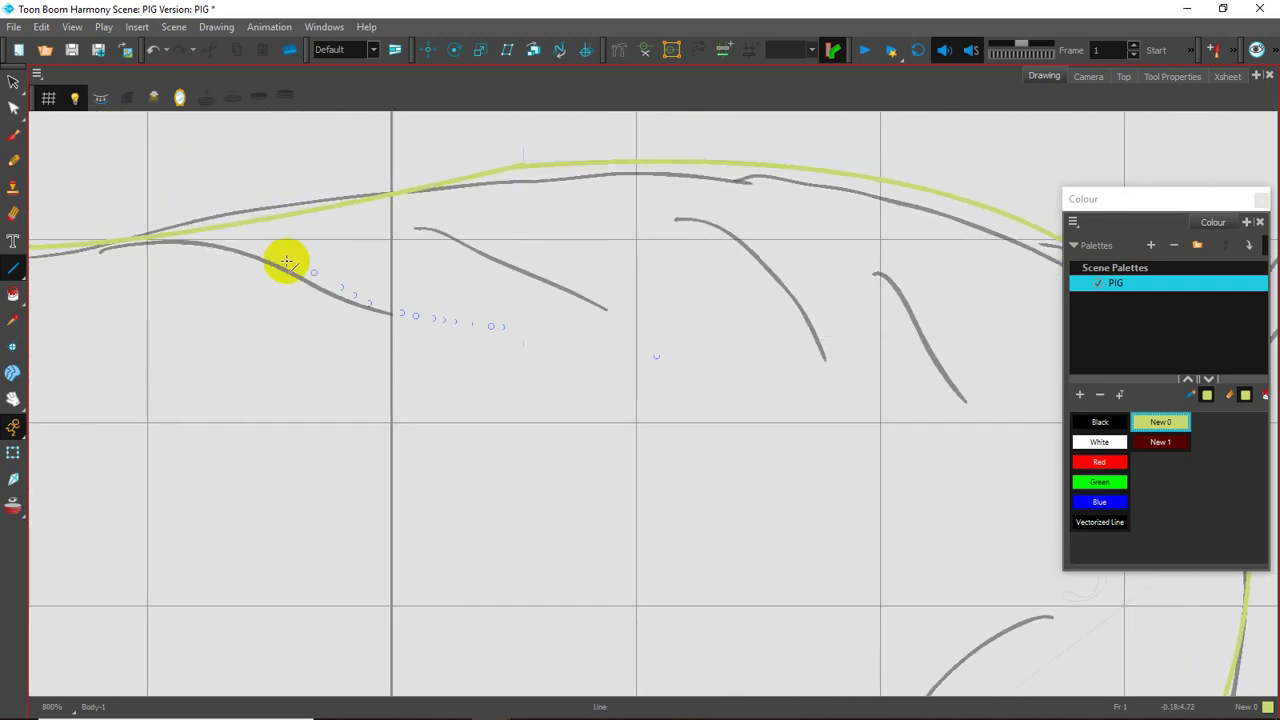
mouse_move(209, 246)
left_mouse_down()
mouse_move(343, 286)
mouse_move(376, 310)
left_mouse_up()
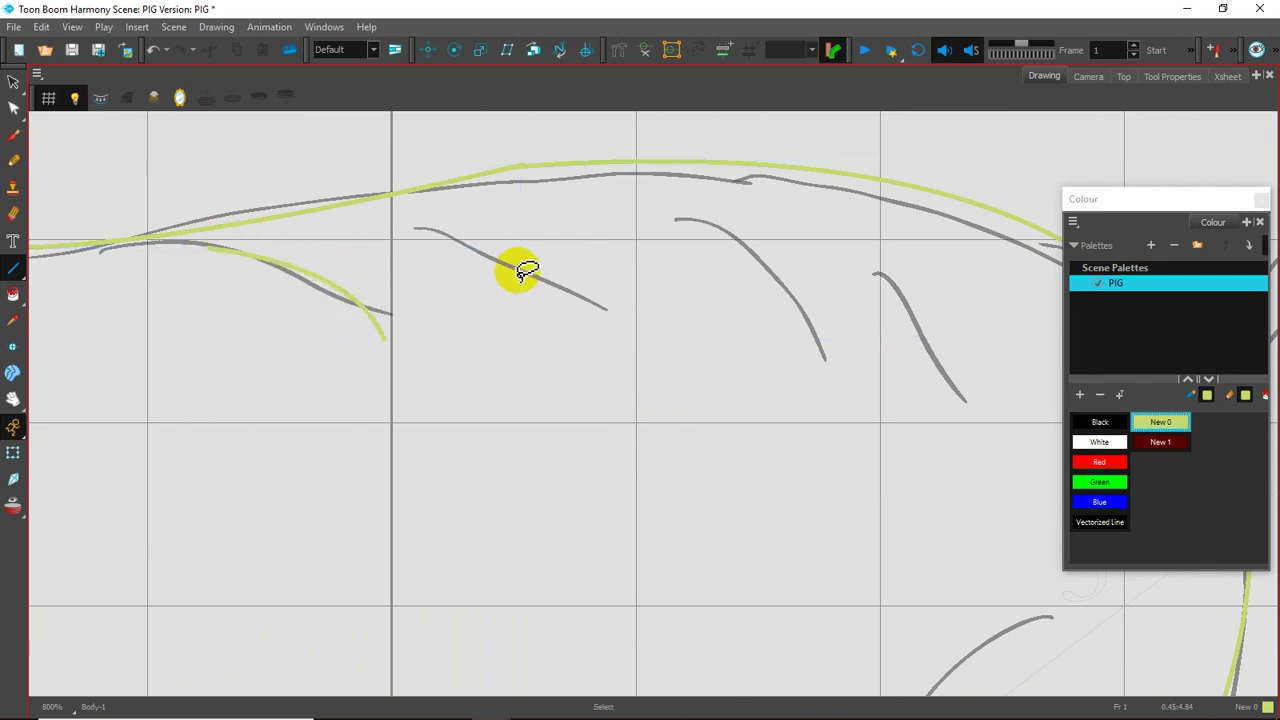
left_click(1099, 424)
mouse_move(413, 230)
left_mouse_down()
mouse_move(500, 243)
mouse_move(629, 342)
left_mouse_up()
left_click_drag(734, 243, 823, 364)
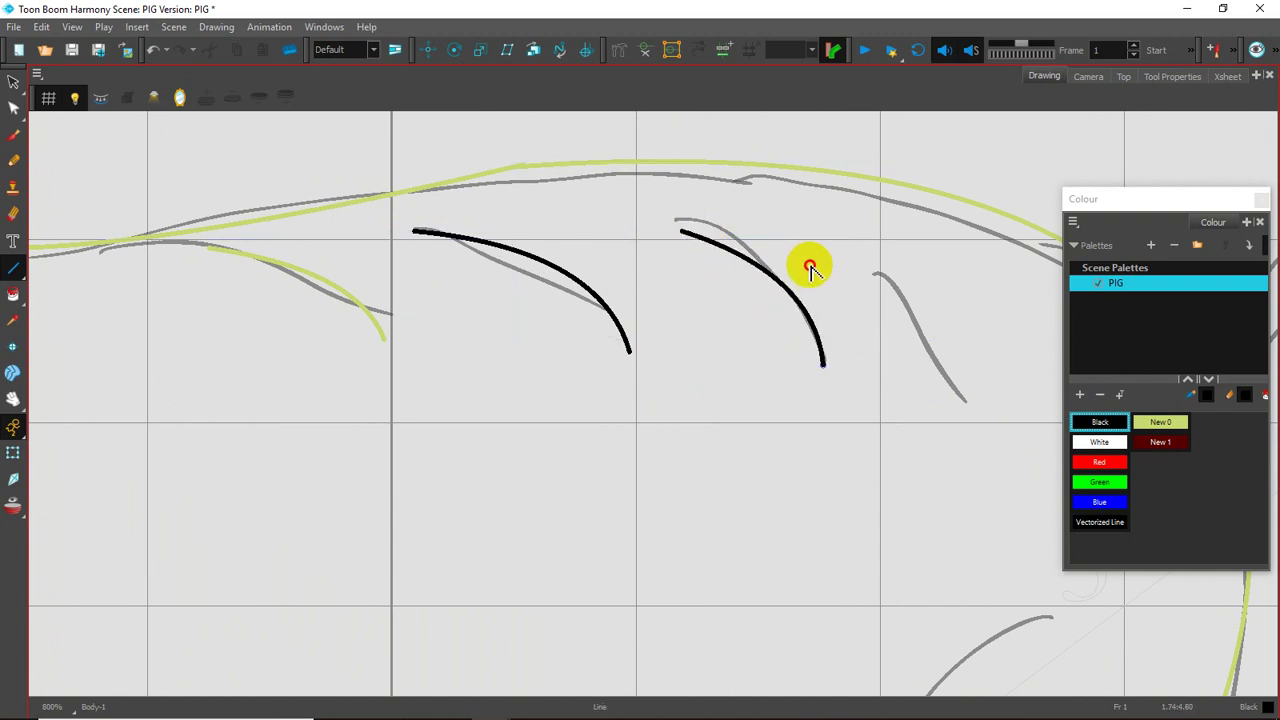
left_click_drag(856, 263, 960, 406)
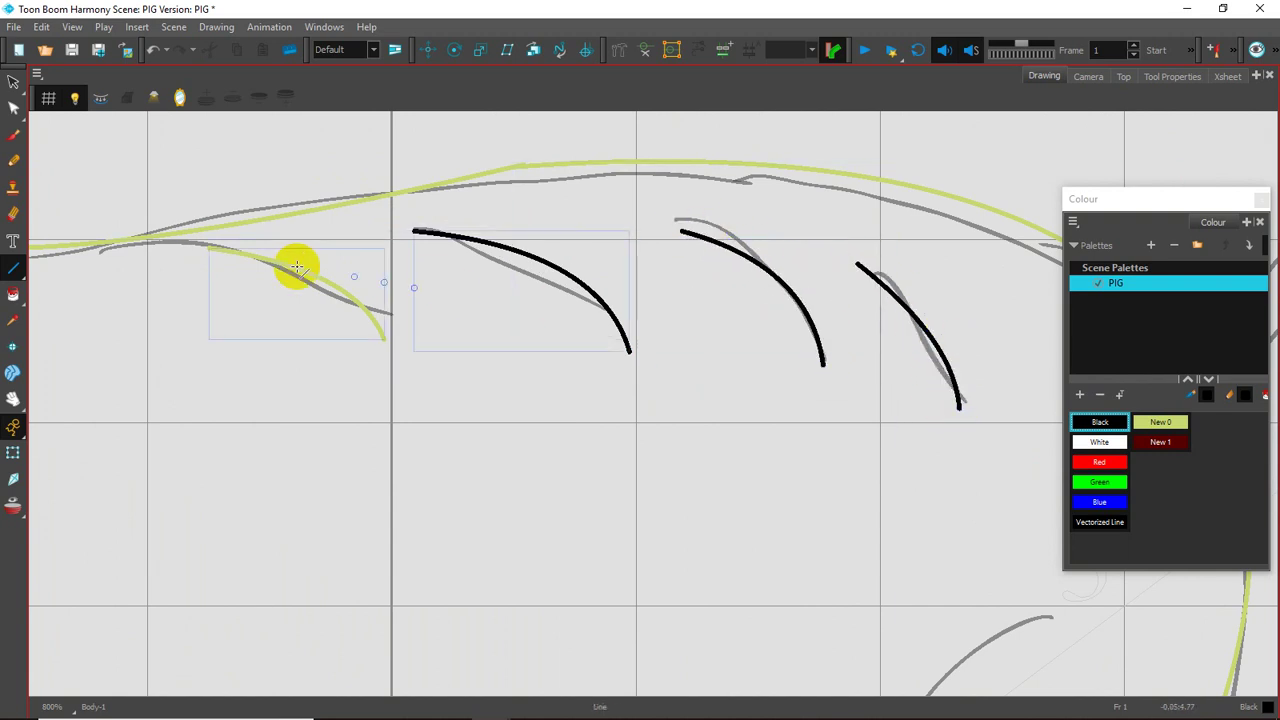
mouse_move(162, 236)
left_mouse_down()
mouse_move(354, 300)
mouse_move(383, 323)
mouse_move(356, 260)
left_mouse_up()
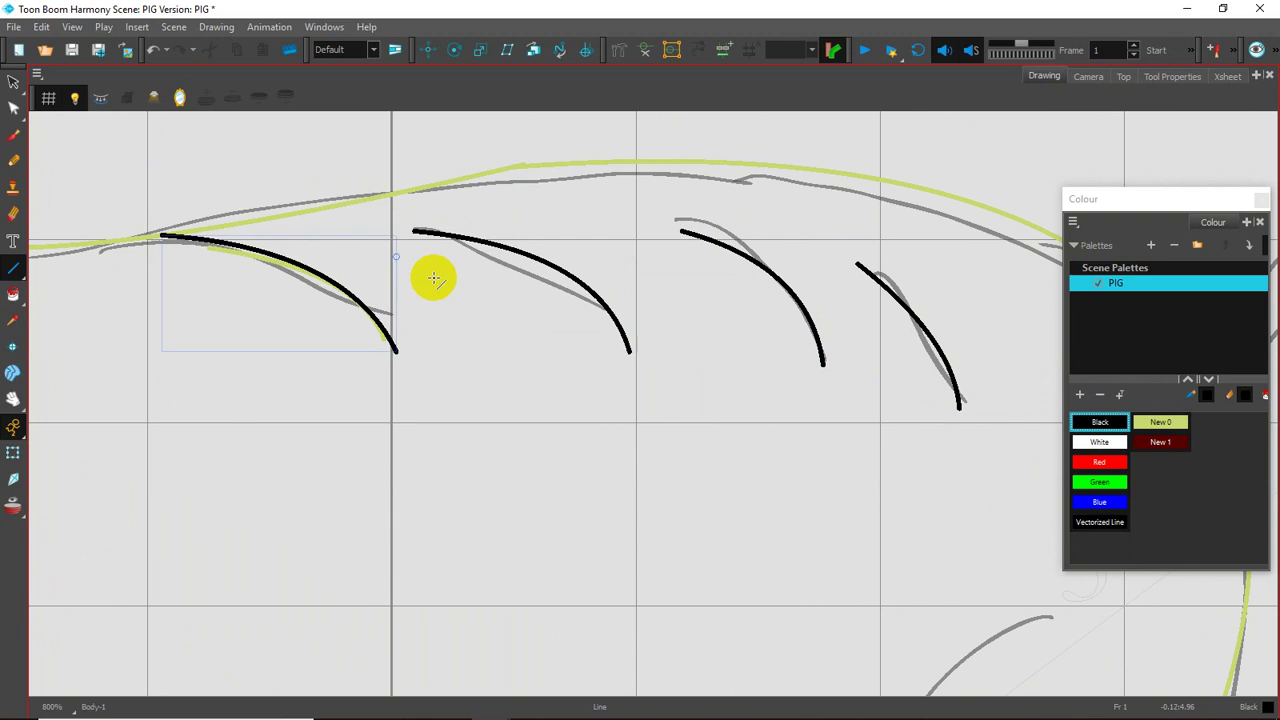
- Fill the closed body outline with the New 0 colour using the Paint tool
left_click_drag(616, 418, 577, 334)
scroll(606, 354, "down", 1)
scroll(606, 355, "down", 3)
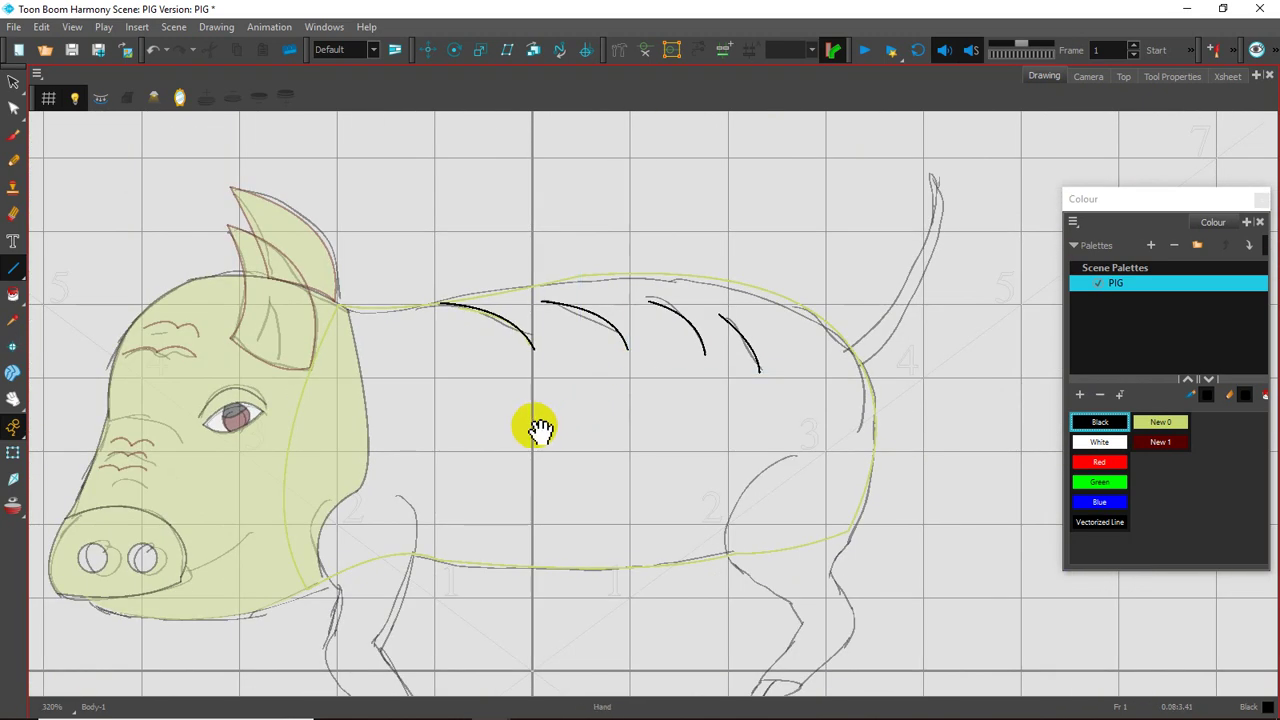
left_click_drag(537, 429, 565, 367)
left_click(14, 296)
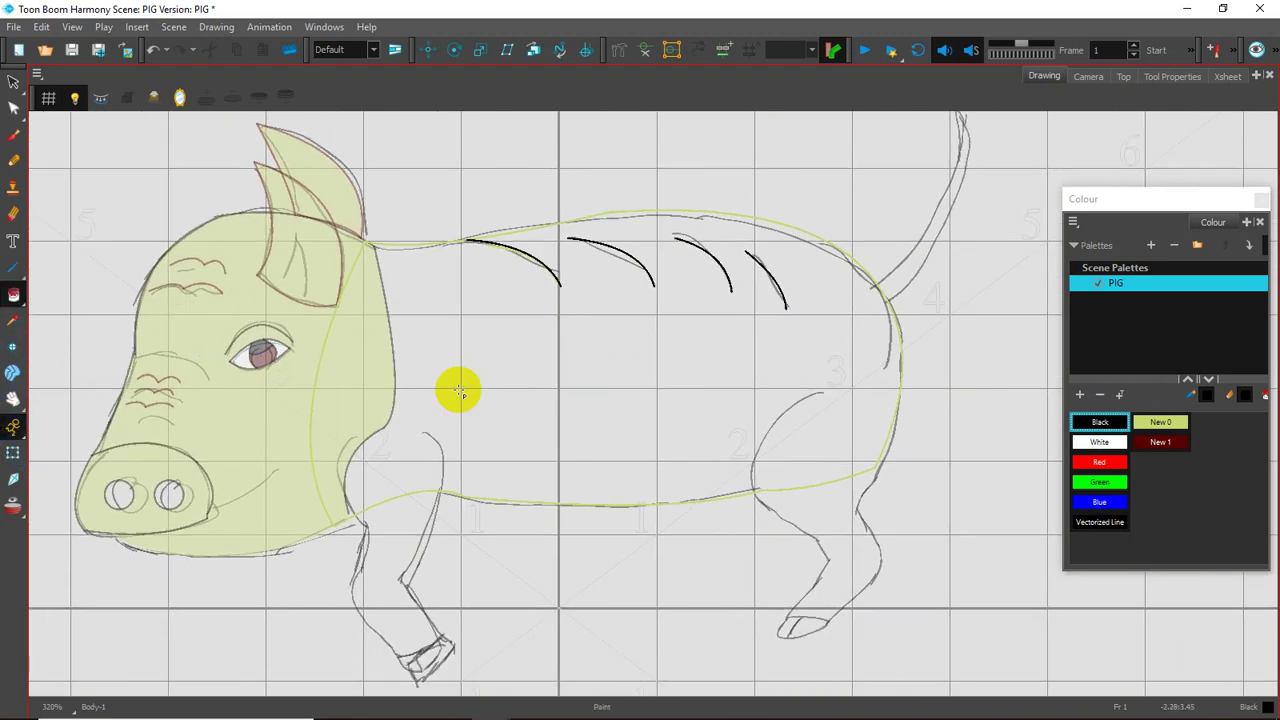
left_click(1160, 422)
left_click(606, 406)
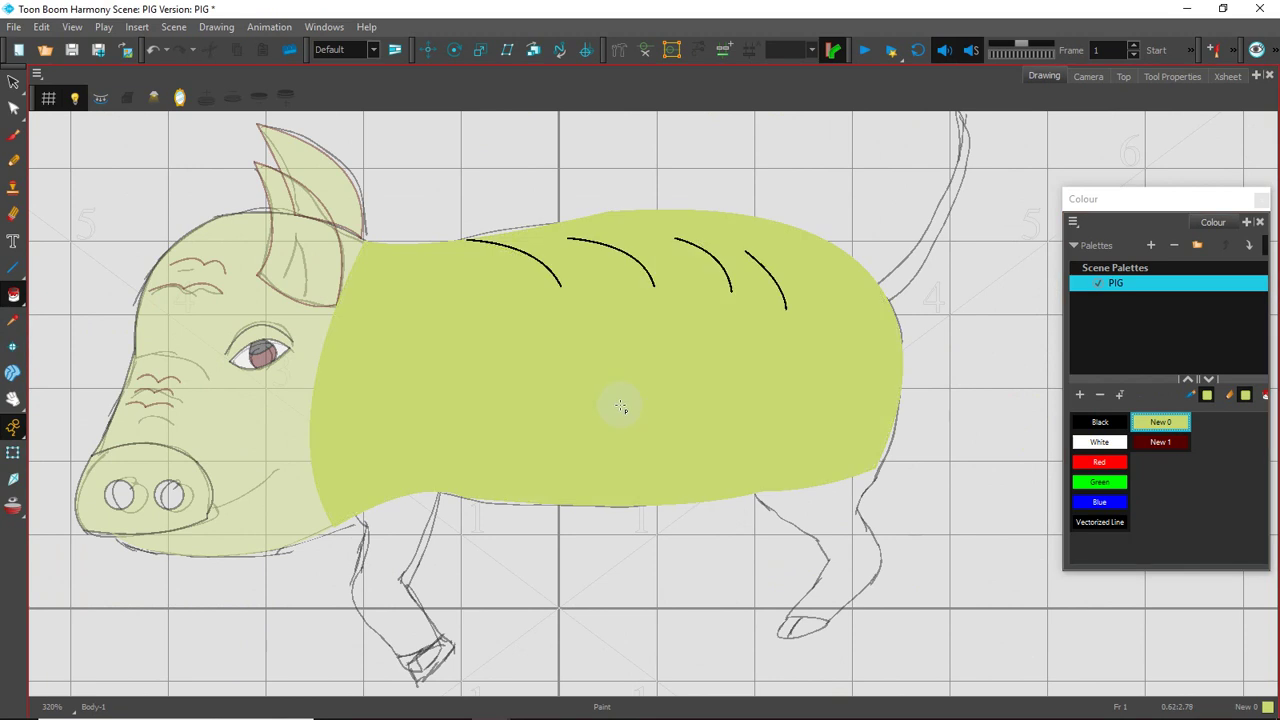
- Bring up the Timeline window, select the Tail layer for drawing and minimise the window
mouse_move(620, 403)
left_mouse_down()
mouse_move(609, 403)
mouse_move(640, 400)
mouse_move(626, 414)
mouse_move(620, 394)
mouse_move(640, 394)
mouse_move(637, 449)
mouse_move(623, 431)
mouse_move(697, 418)
mouse_move(654, 423)
mouse_move(626, 460)
left_mouse_up()
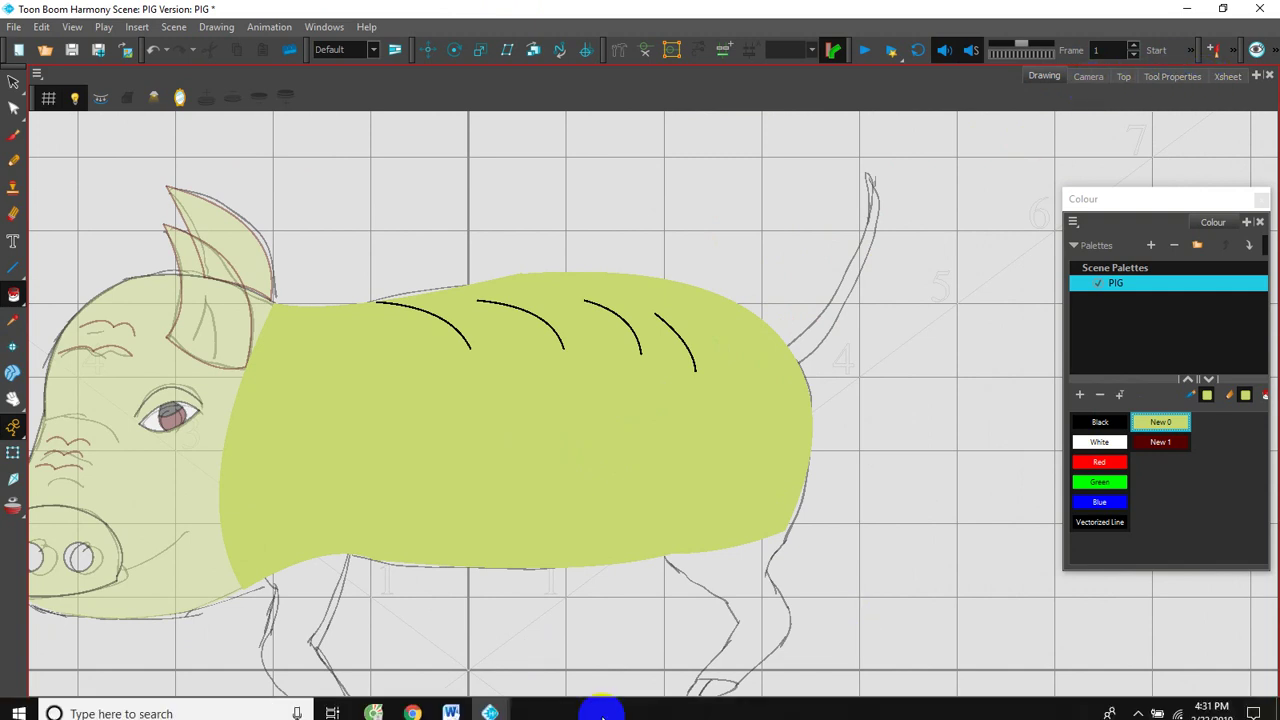
mouse_move(490, 704)
left_click(449, 656)
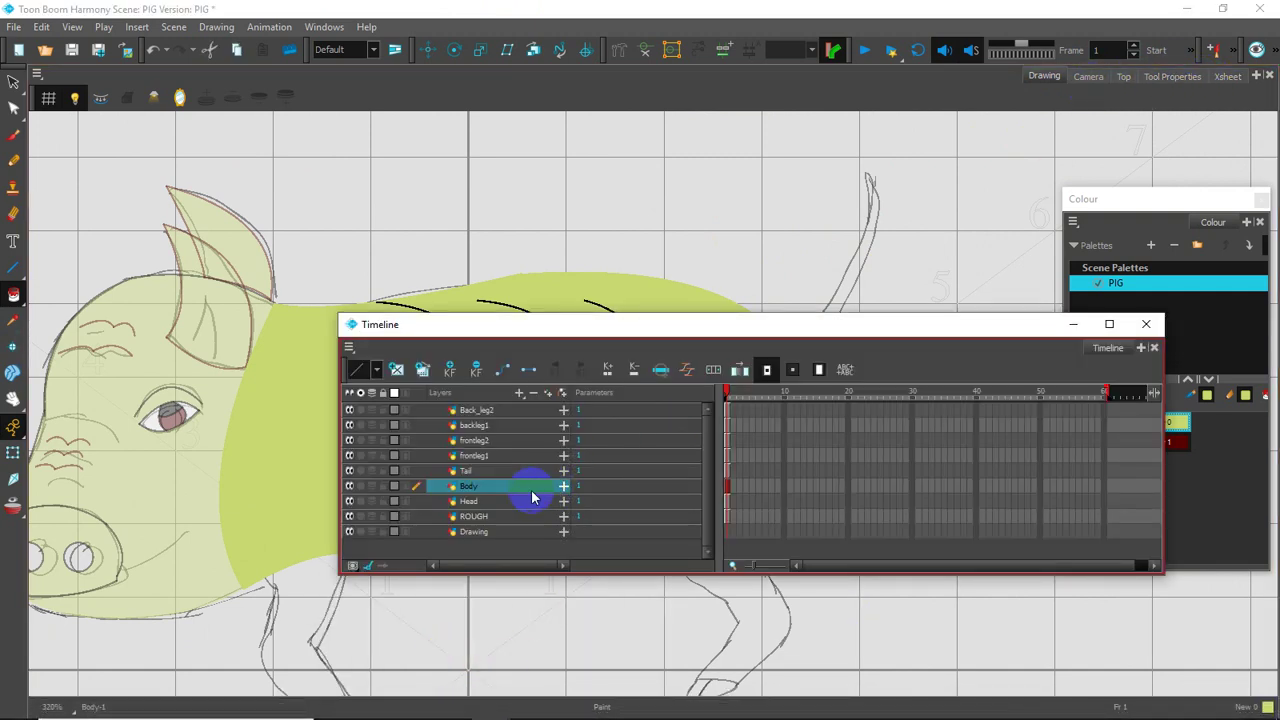
left_click(500, 471)
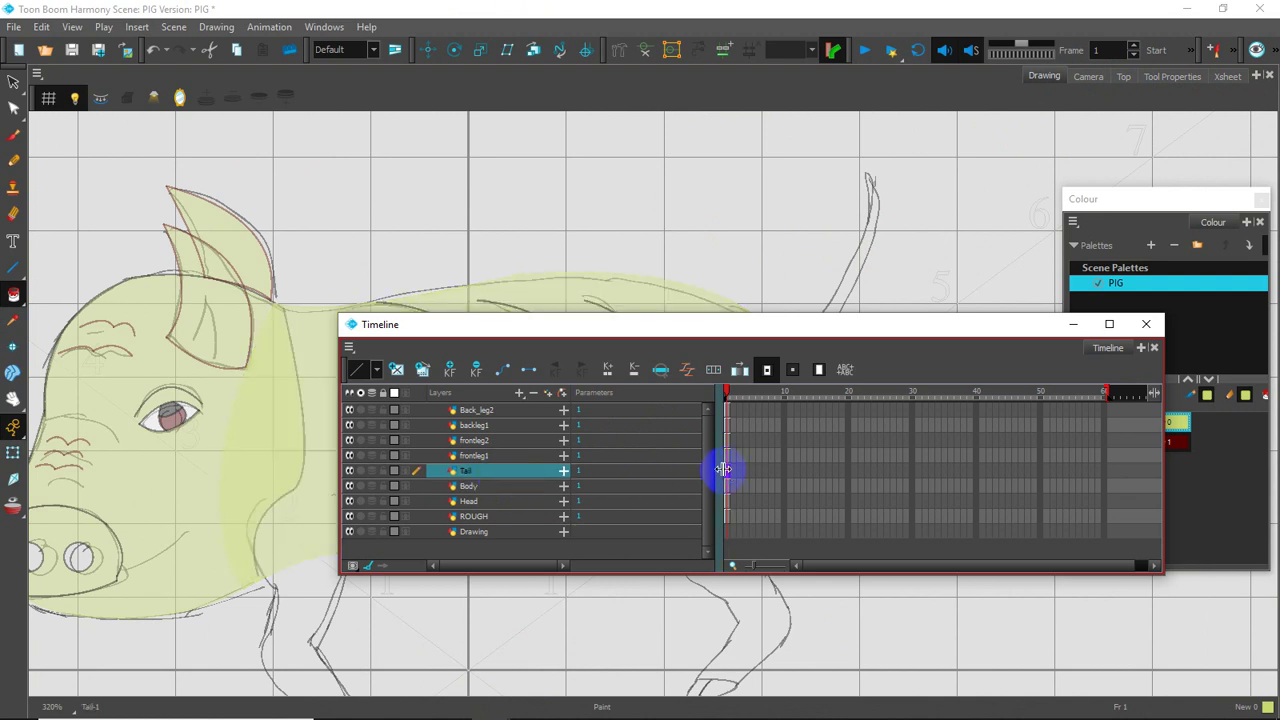
left_click(1073, 324)
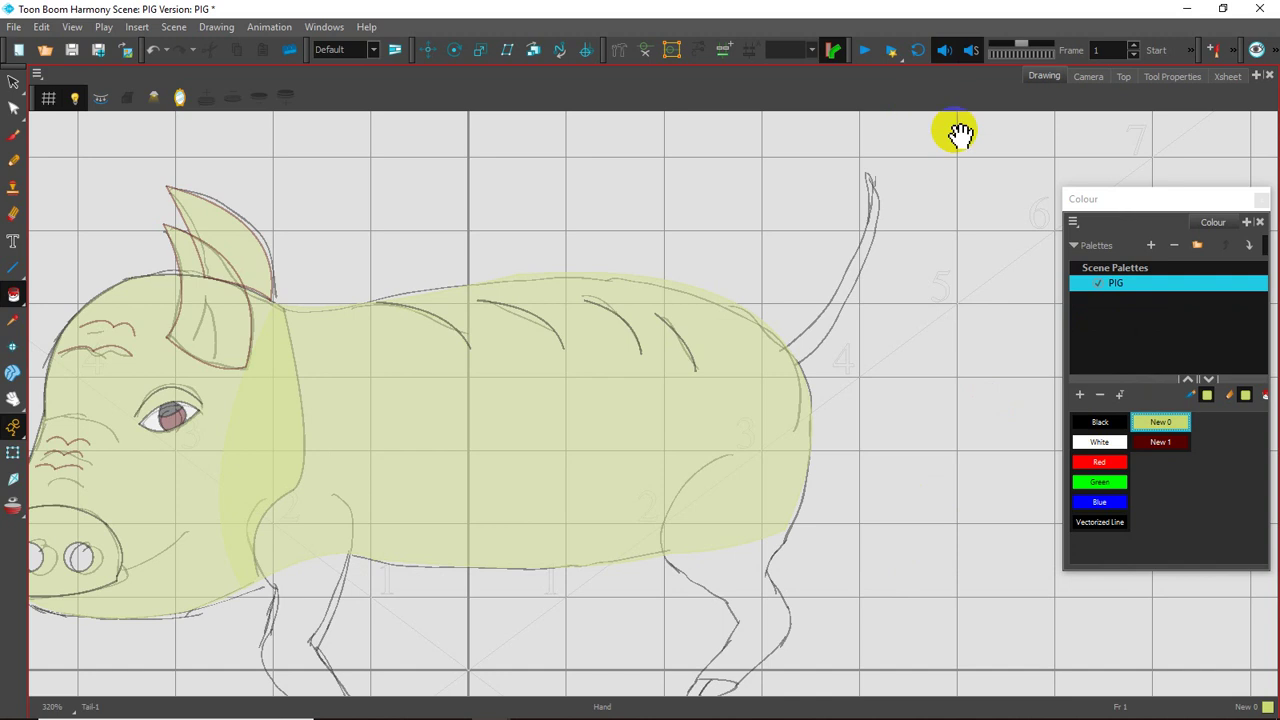
- Draw the tail outline with the Line tool as two curves meeting at the tip and at the rump
left_click_drag(880, 243, 847, 300)
key("2")
key("2")
key("2")
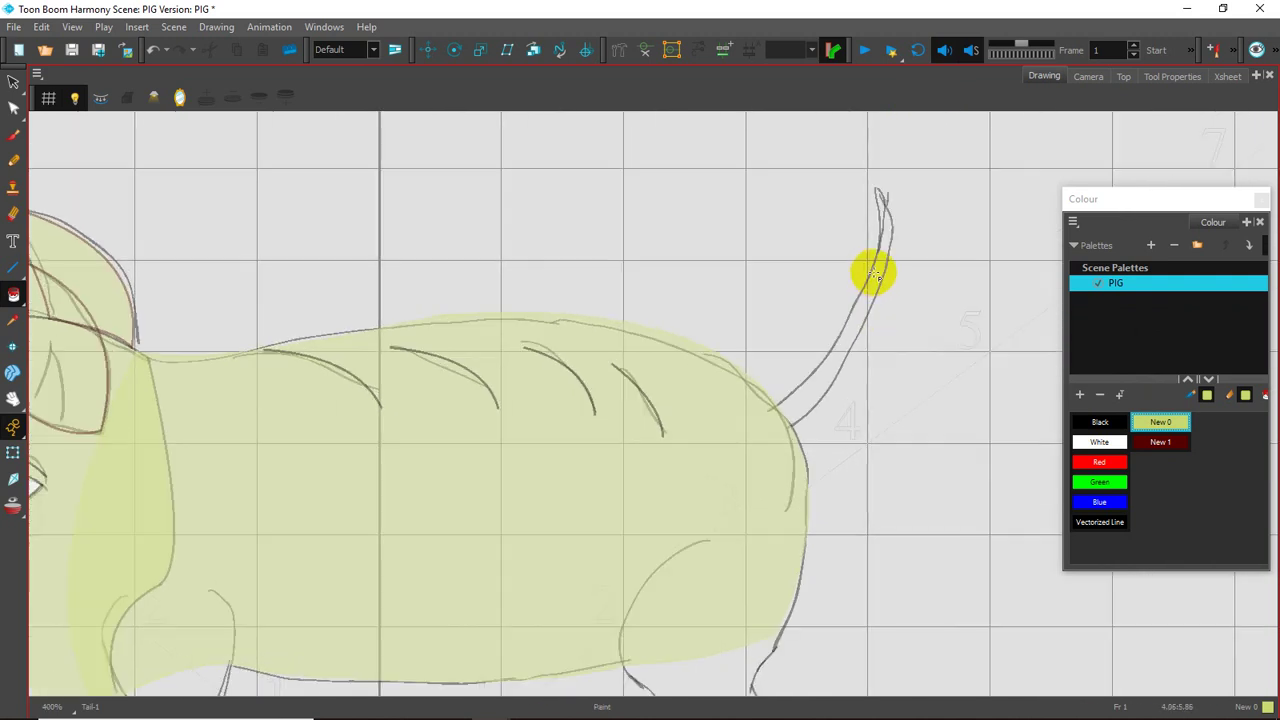
left_click_drag(900, 226, 699, 331)
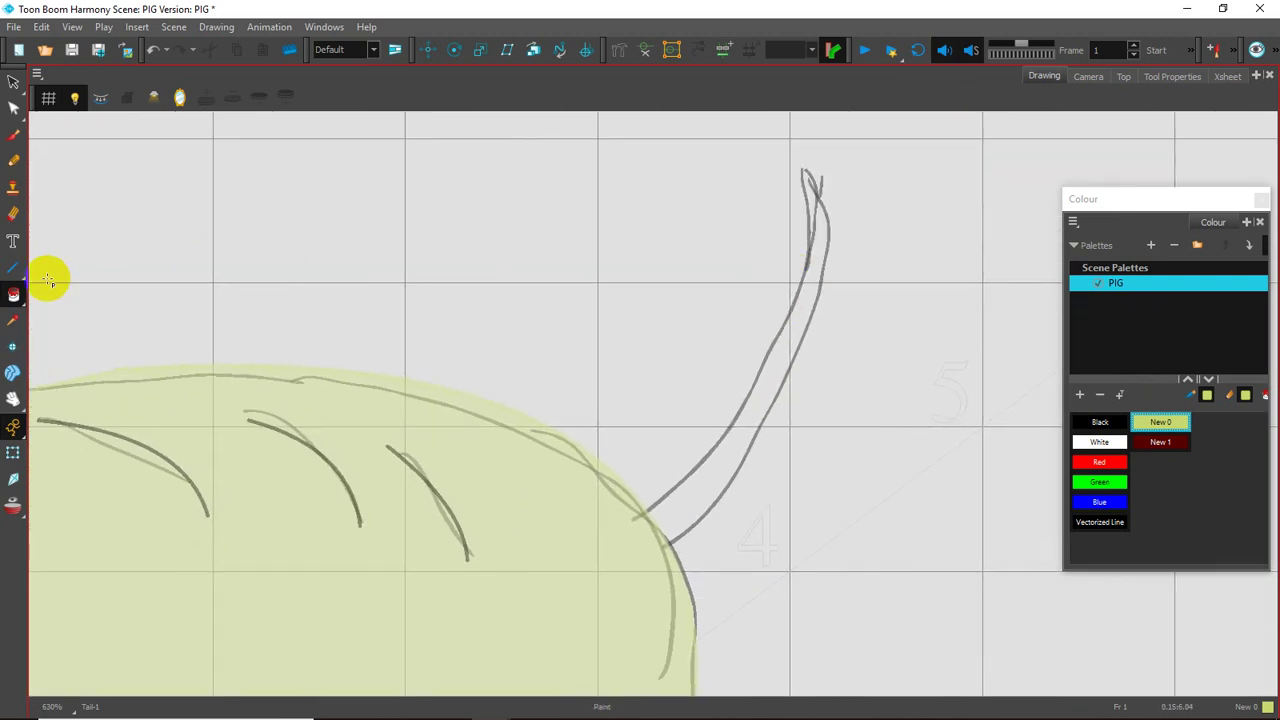
left_click(13, 269)
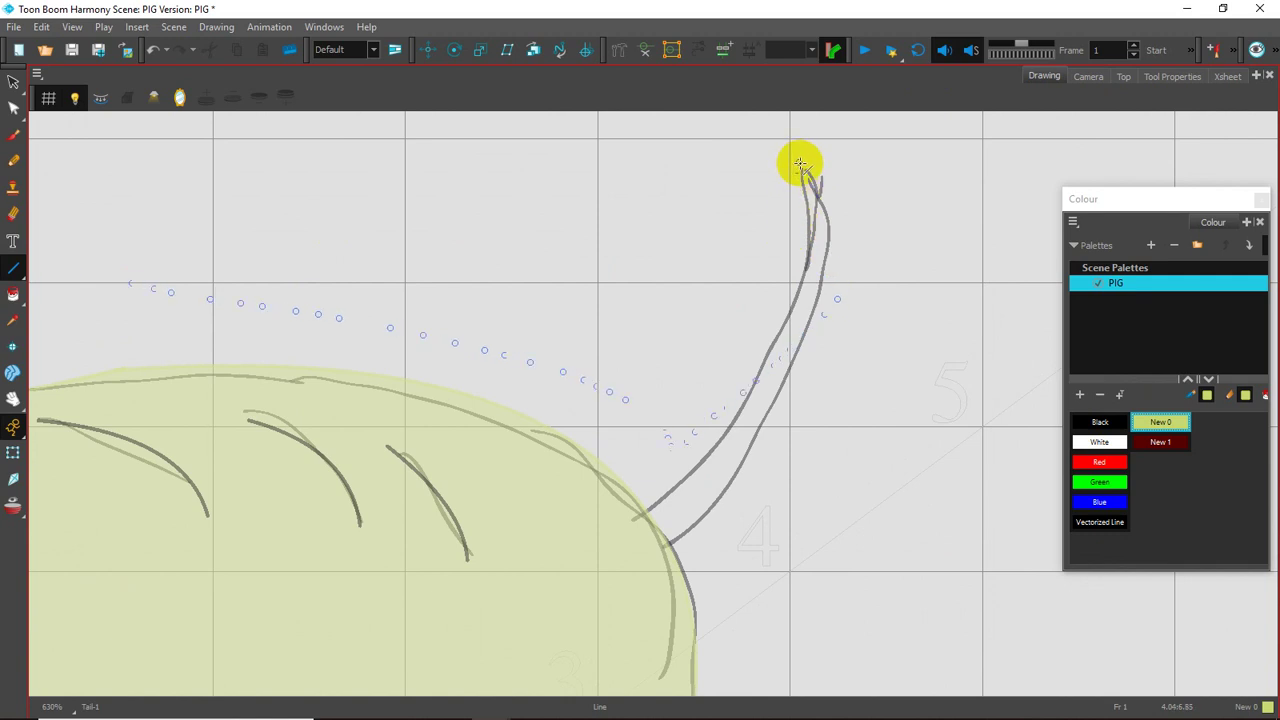
mouse_move(803, 172)
left_mouse_down()
mouse_move(700, 423)
mouse_move(629, 506)
mouse_move(677, 491)
mouse_move(792, 410)
left_mouse_up()
key("alt+s")
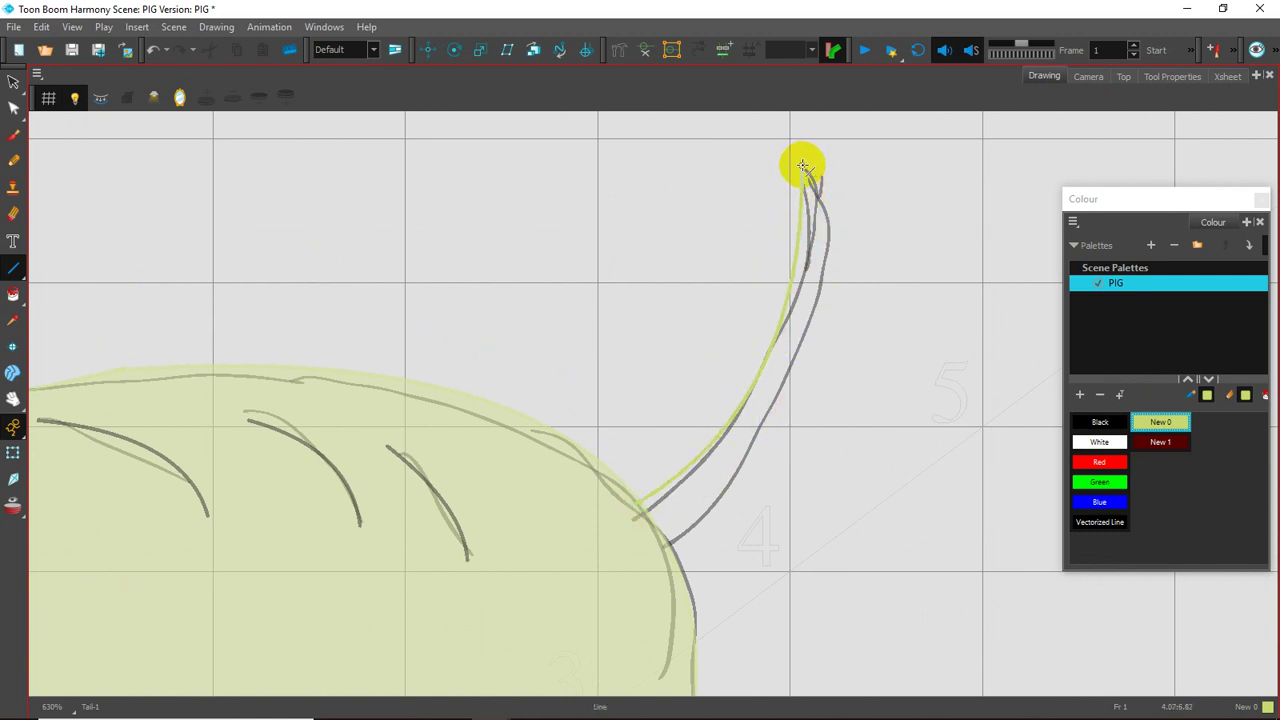
mouse_move(821, 230)
left_mouse_down()
mouse_move(714, 443)
mouse_move(650, 521)
mouse_move(789, 471)
mouse_move(851, 417)
mouse_move(856, 390)
left_mouse_up()
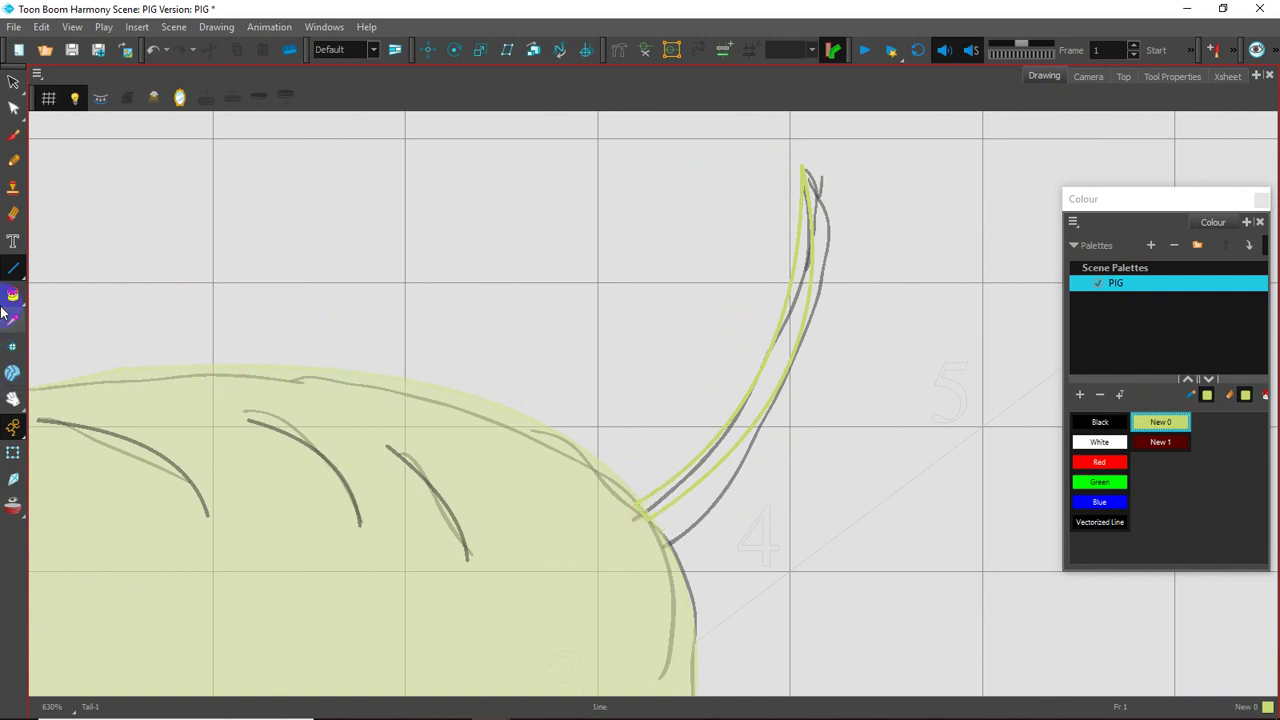
- Fill the tail with the New 0 colour using the Paint tool
left_click(667, 492)
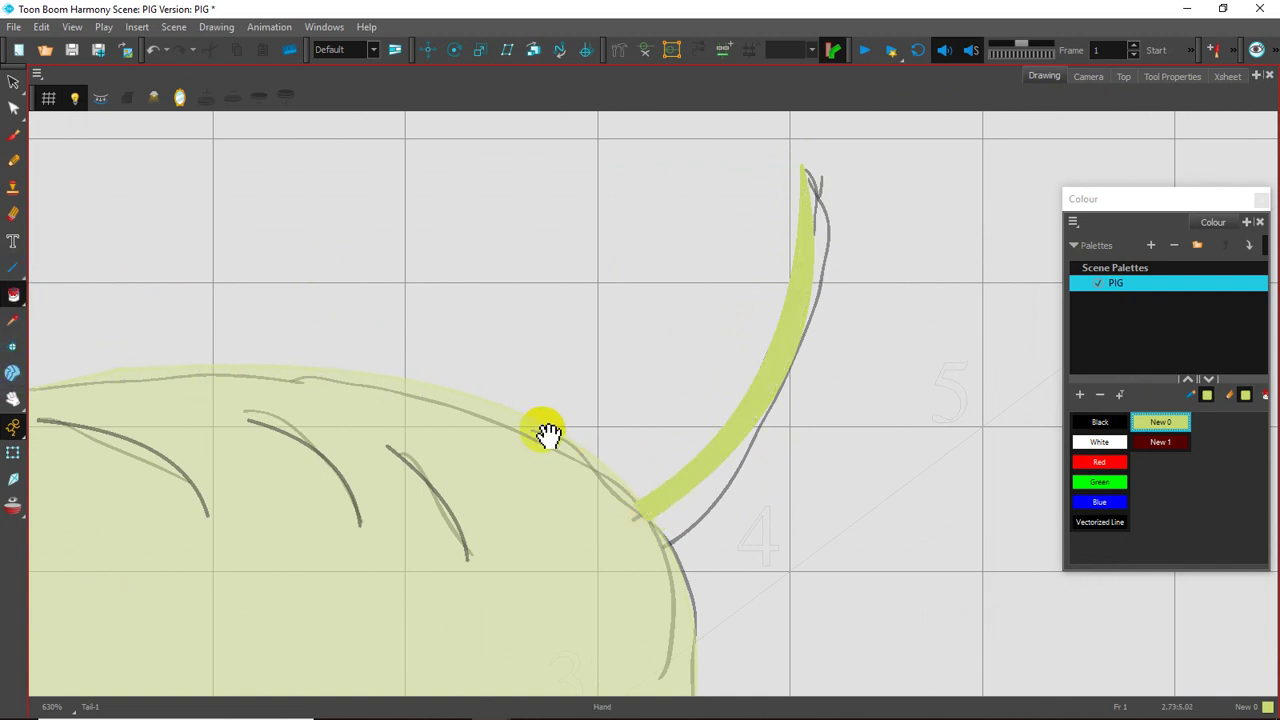
scroll(548, 434, "down", 5)
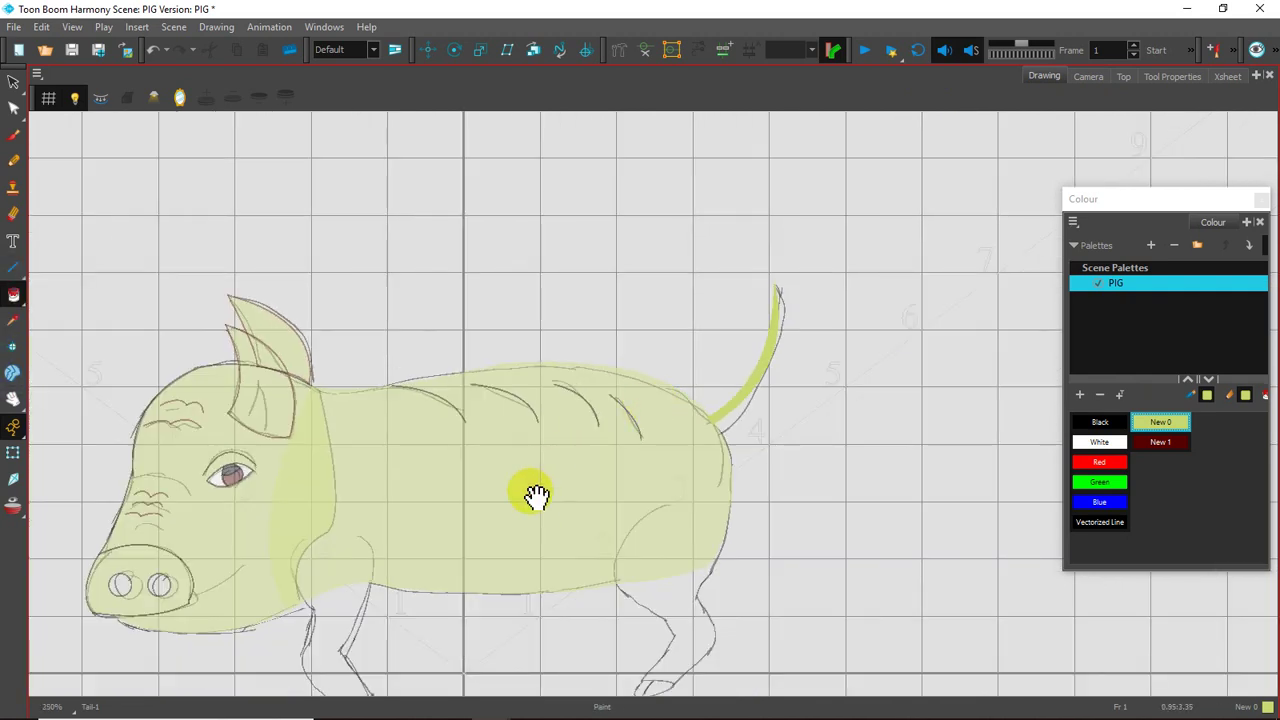
mouse_move(536, 495)
left_mouse_down()
mouse_move(626, 423)
mouse_move(670, 418)
left_mouse_up()
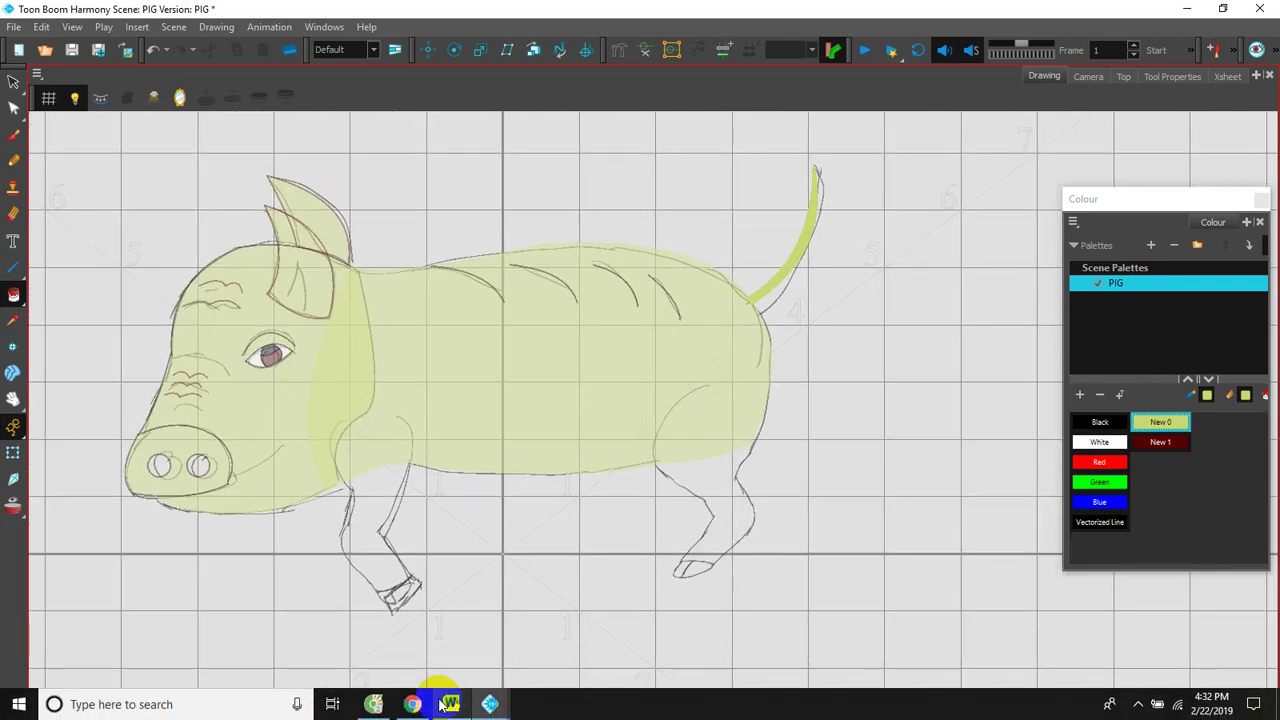
- Bring up the Timeline window, move it off the pig's front leg and select the first frame of the frontleg1 layer
mouse_move(490, 697)
left_click(422, 653)
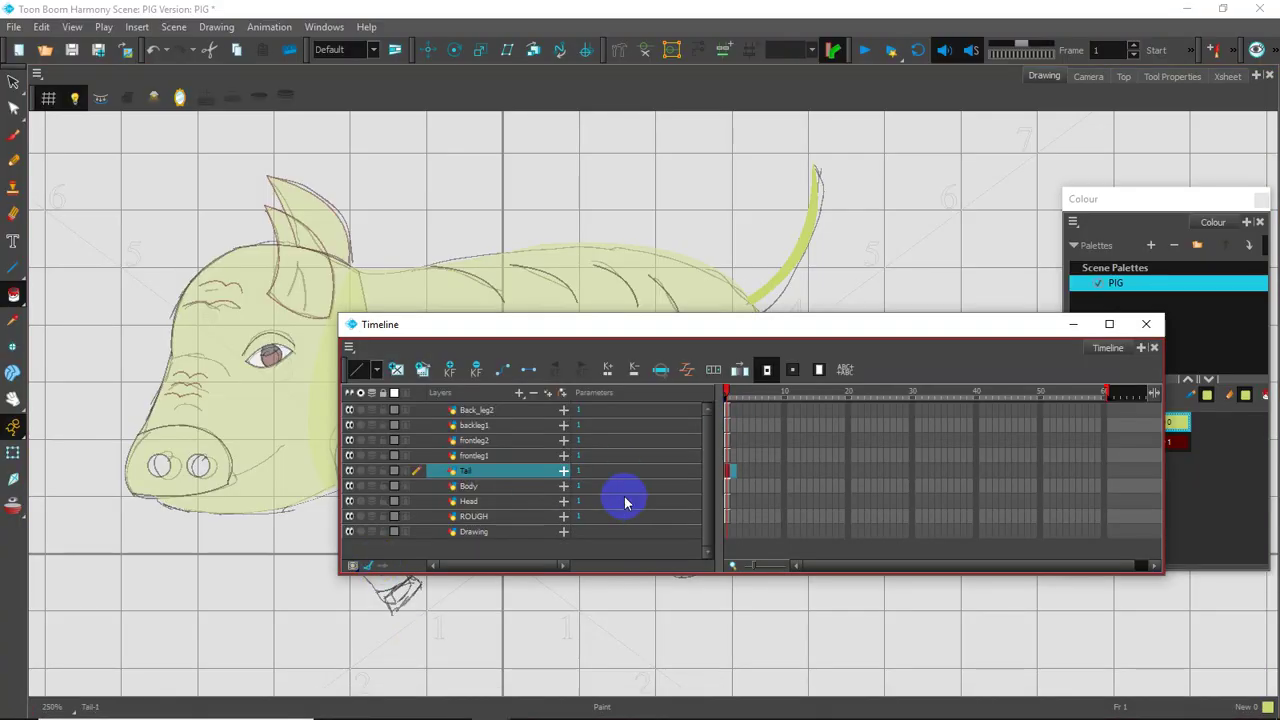
left_click_drag(737, 324, 1130, 313)
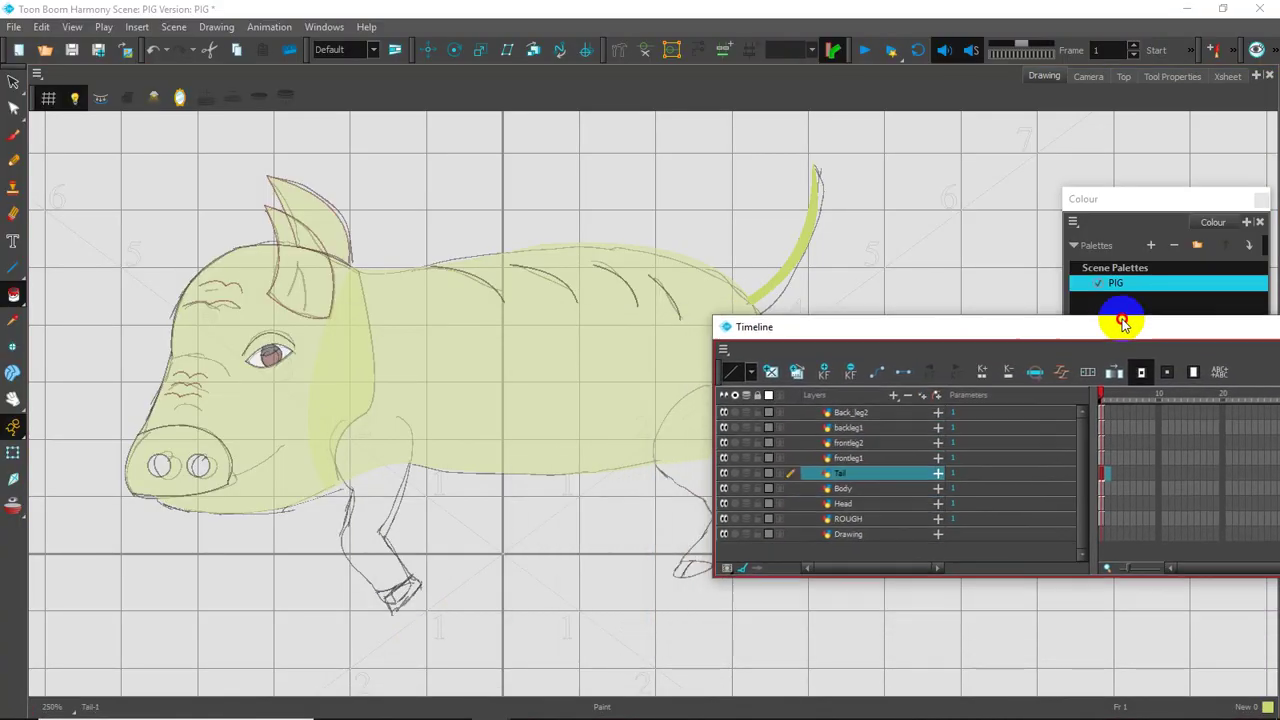
left_click(1106, 454)
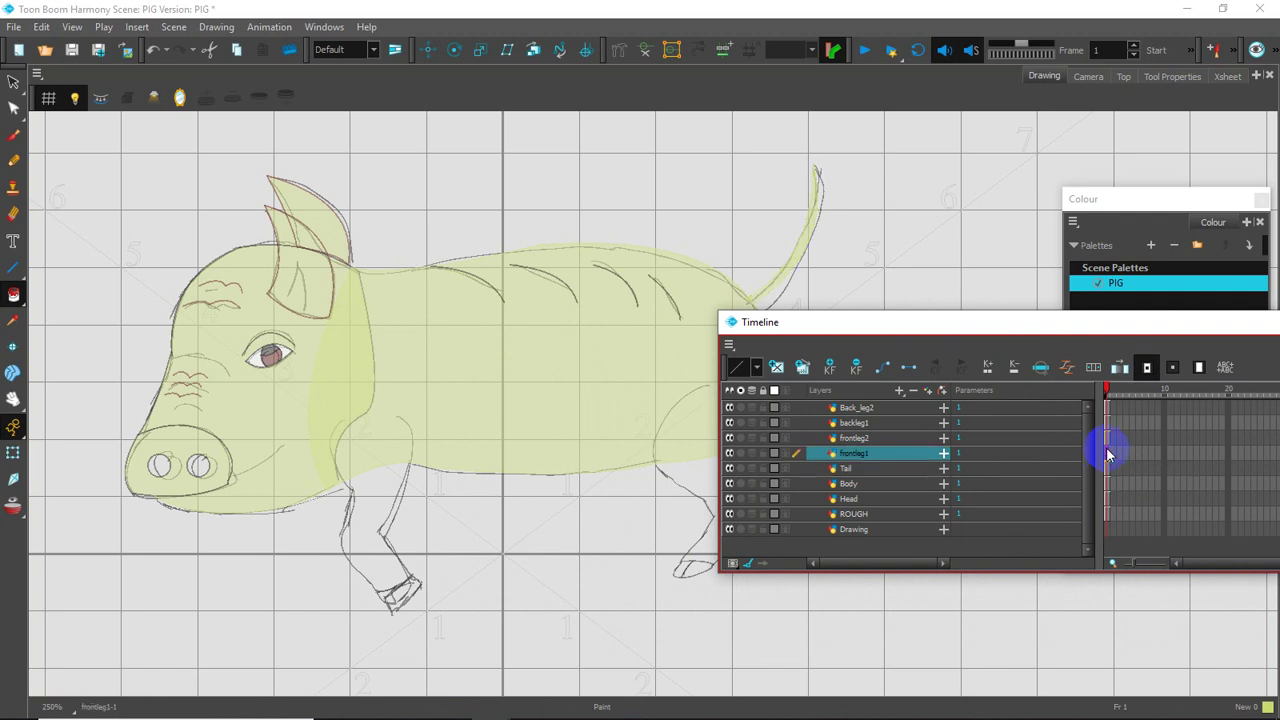
- Draw the front edge of the upper front leg with the Line tool, from the shoulder to the knee, and bend it outward
scroll(420, 474, "up", 4)
mouse_move(430, 538)
left_mouse_down()
mouse_move(488, 309)
mouse_move(525, 240)
left_mouse_up()
mouse_move(555, 338)
left_mouse_down()
mouse_move(546, 458)
mouse_move(583, 440)
left_mouse_up()
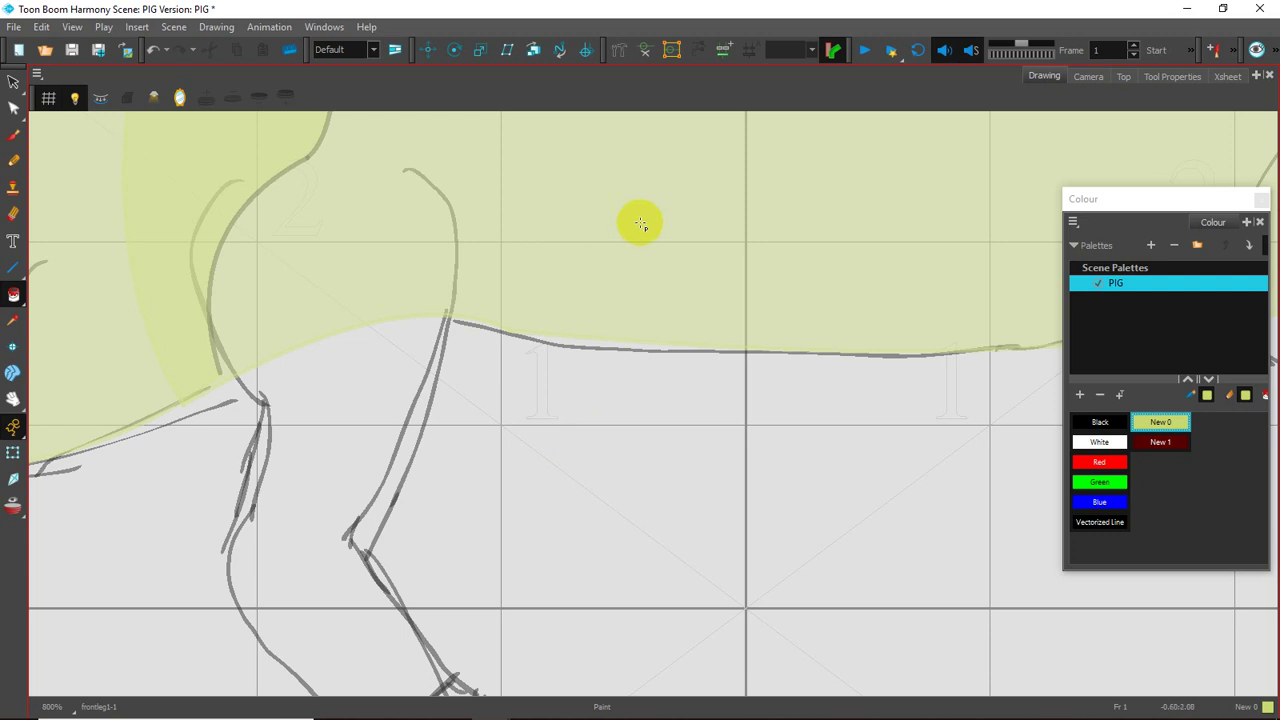
key("space")
left_click_drag(428, 277, 475, 240)
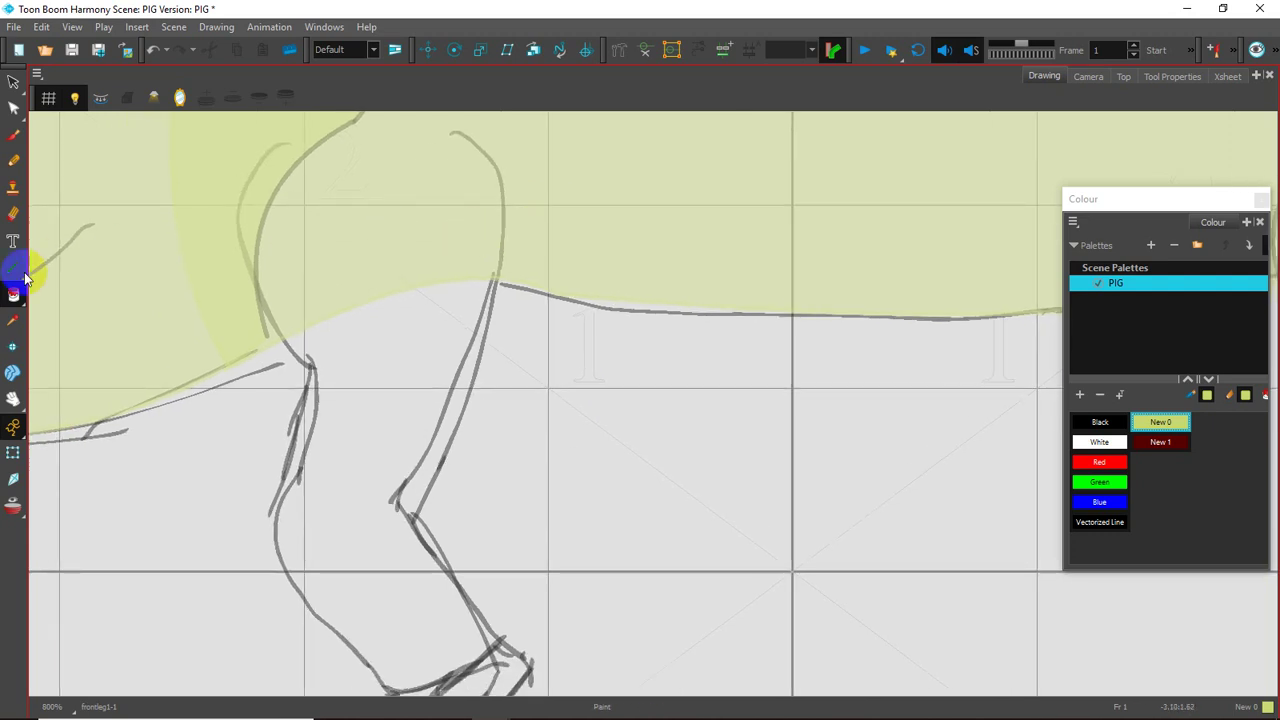
left_click(15, 268)
key("space")
mouse_move(383, 260)
left_mouse_down()
mouse_move(381, 298)
mouse_move(363, 311)
mouse_move(415, 247)
left_mouse_up()
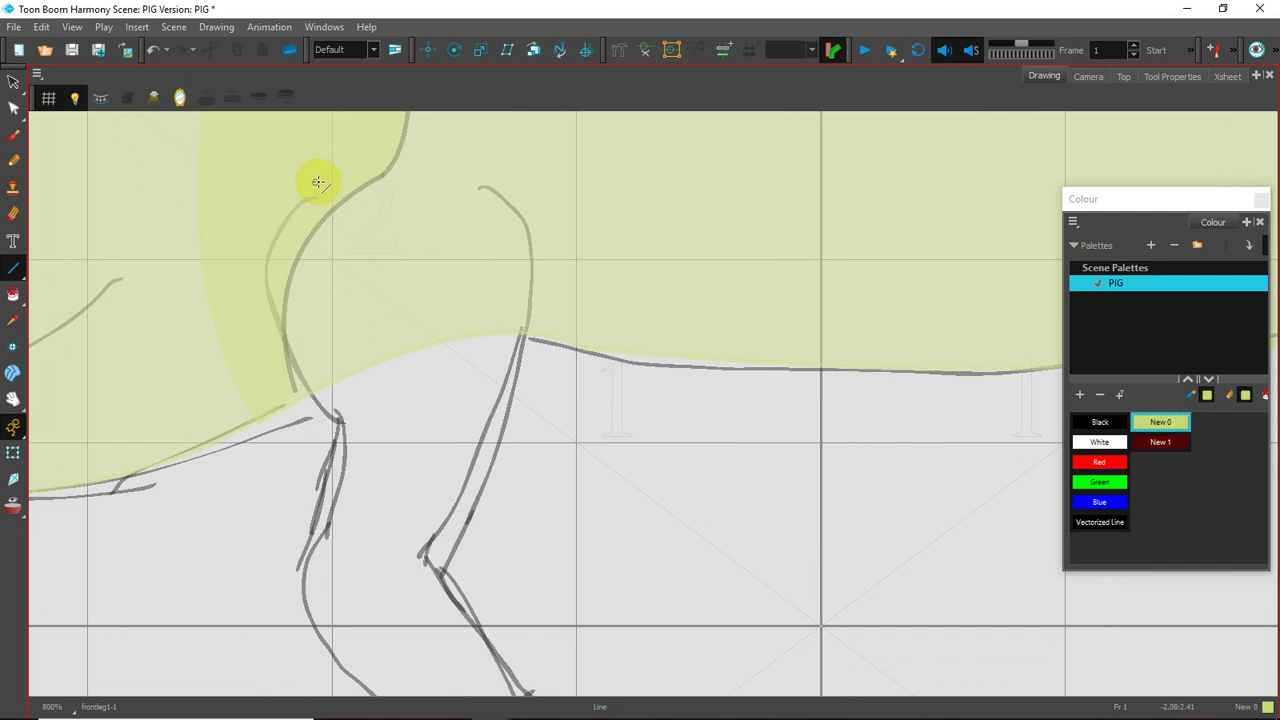
left_click_drag(340, 161, 312, 567)
key("ctrl+z")
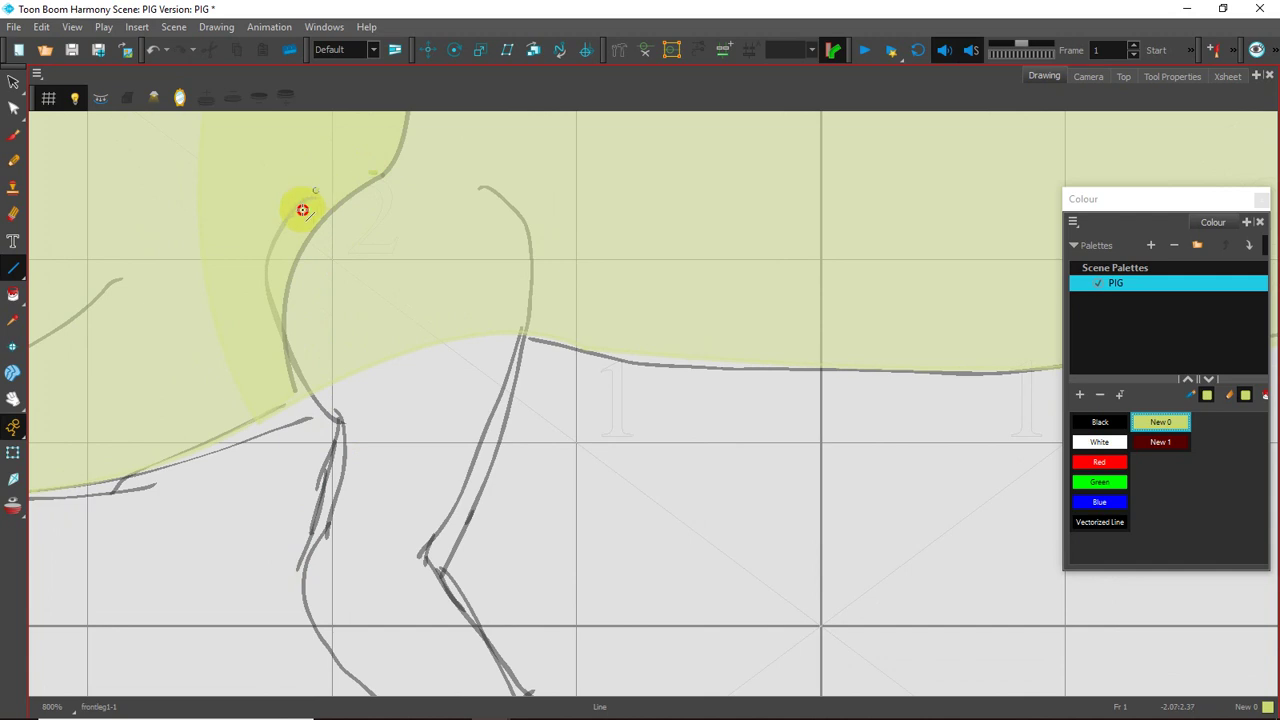
left_click_drag(302, 210, 322, 510)
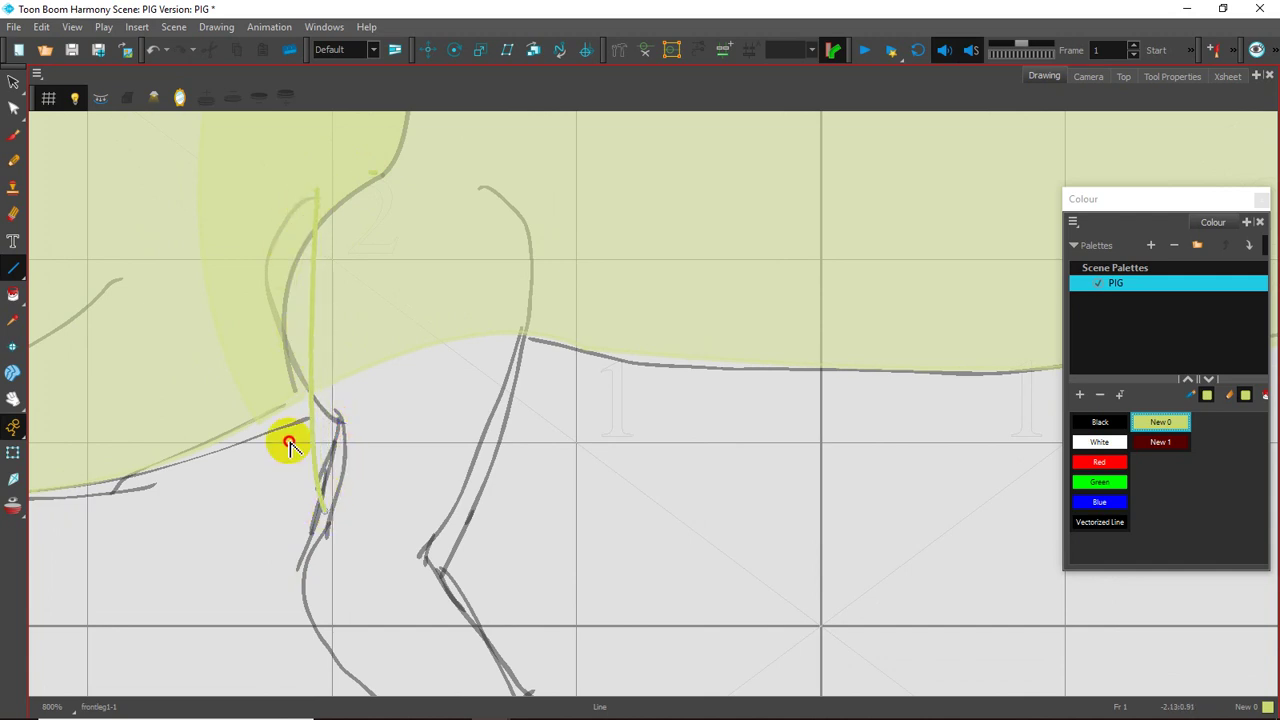
left_click_drag(288, 444, 237, 349)
- Close the upper front leg outline with a curved rear edge, an arc over the shoulder and a rounded line at the knee
left_click_drag(451, 171, 640, 218)
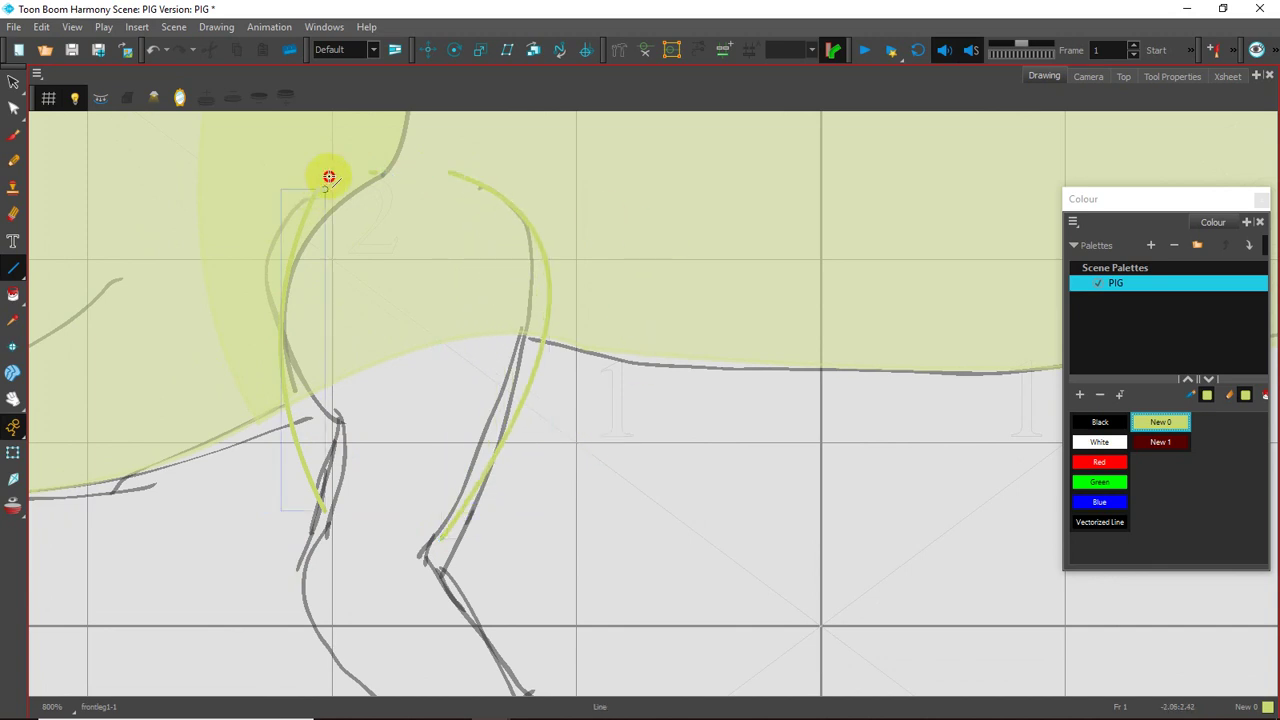
left_click_drag(329, 177, 406, 149)
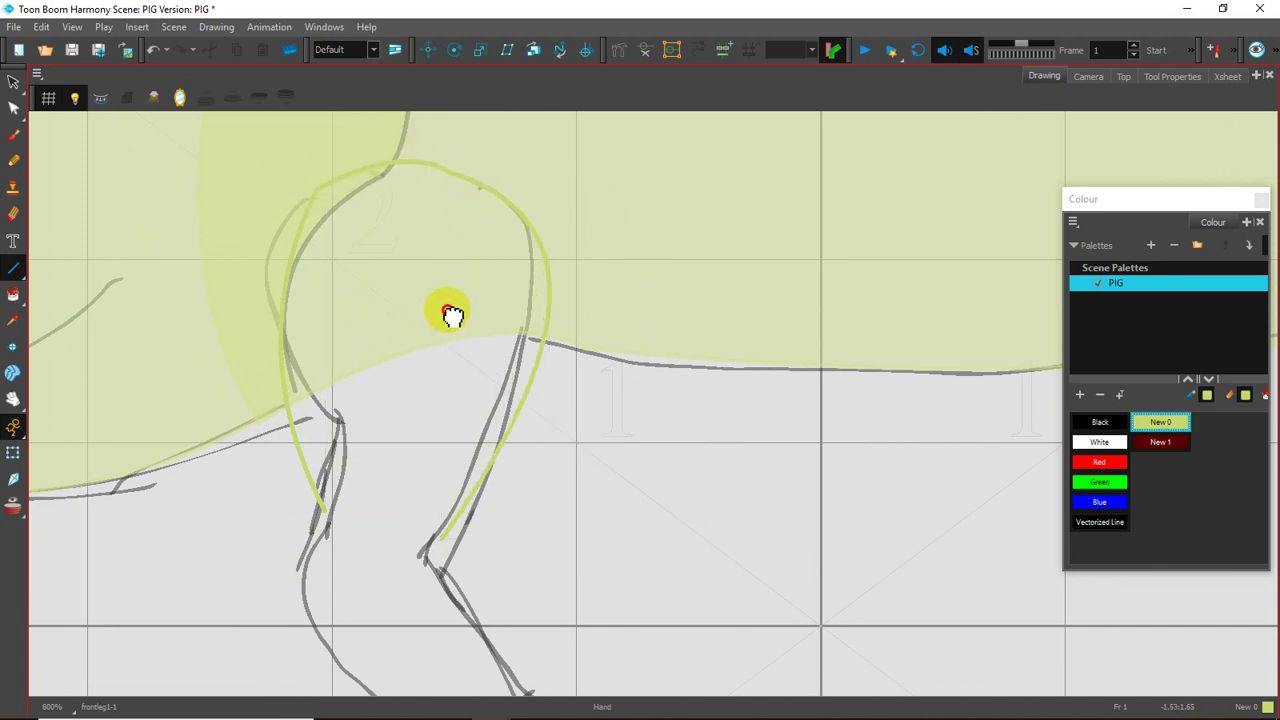
left_click_drag(447, 311, 441, 160)
left_click_drag(412, 240, 421, 202)
left_click_drag(414, 137, 399, 290)
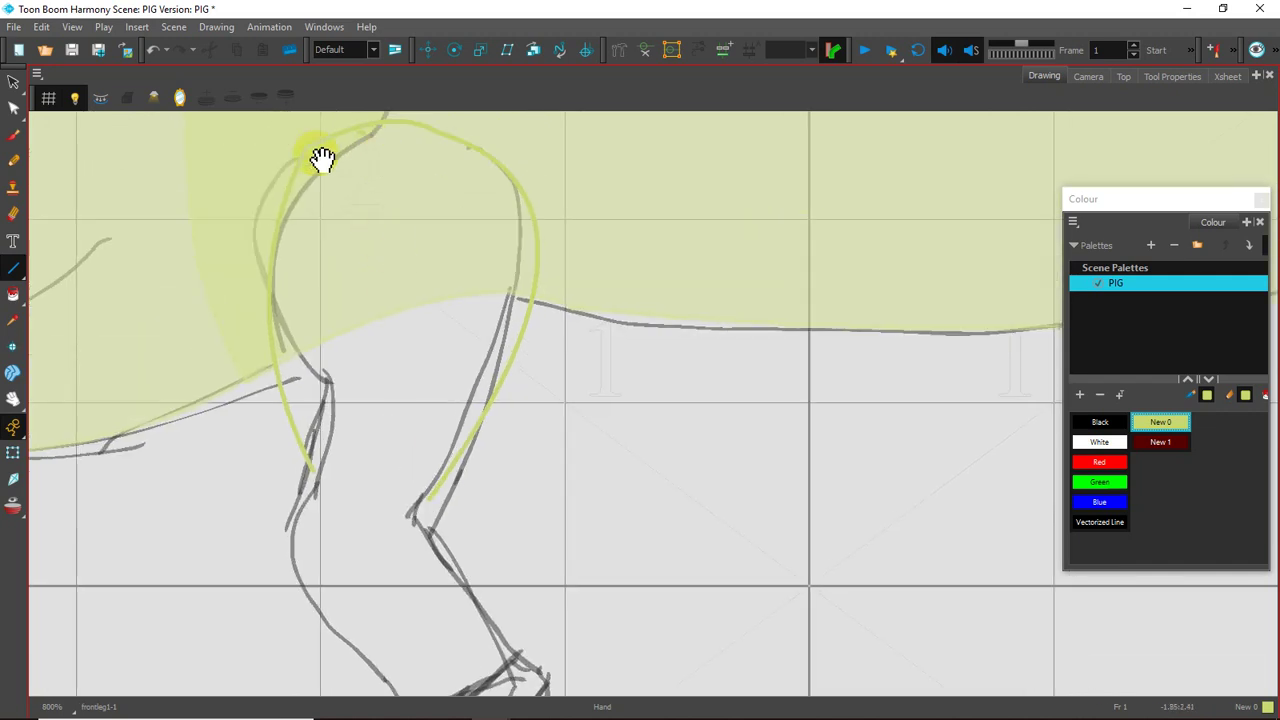
scroll(400, 326, "down", 4)
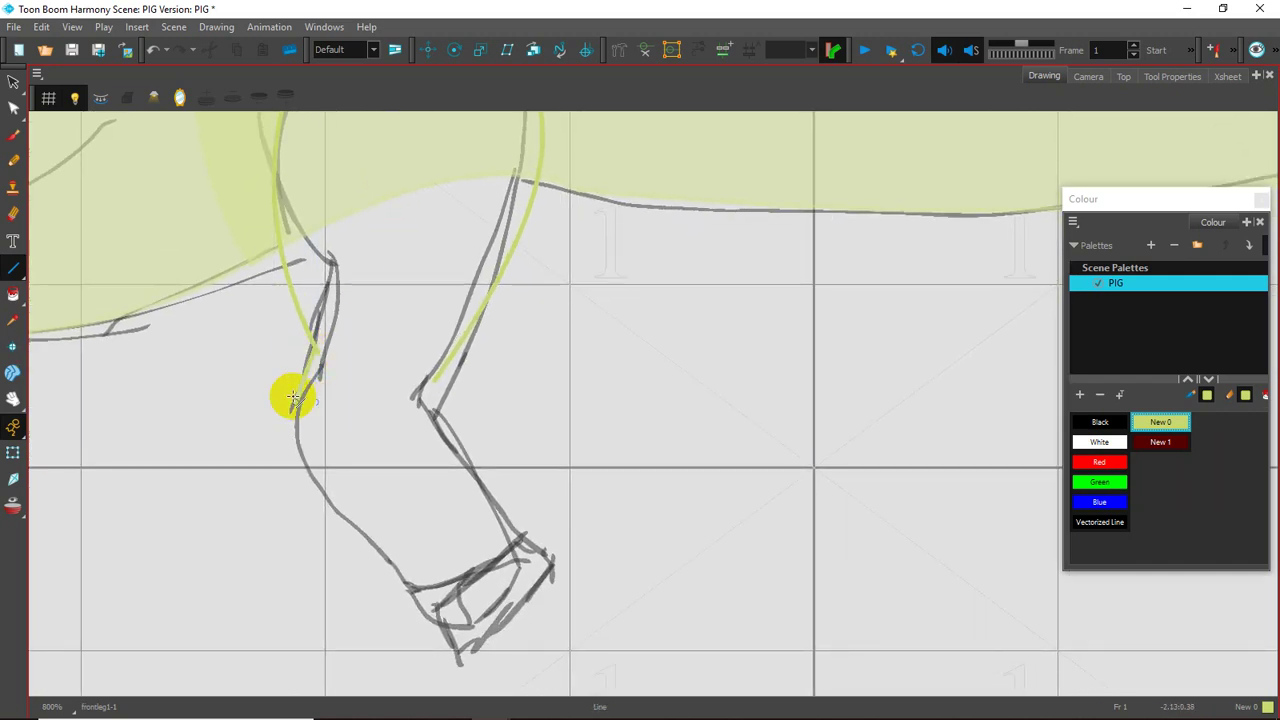
key("ctrl+z")
left_click_drag(315, 357, 437, 374)
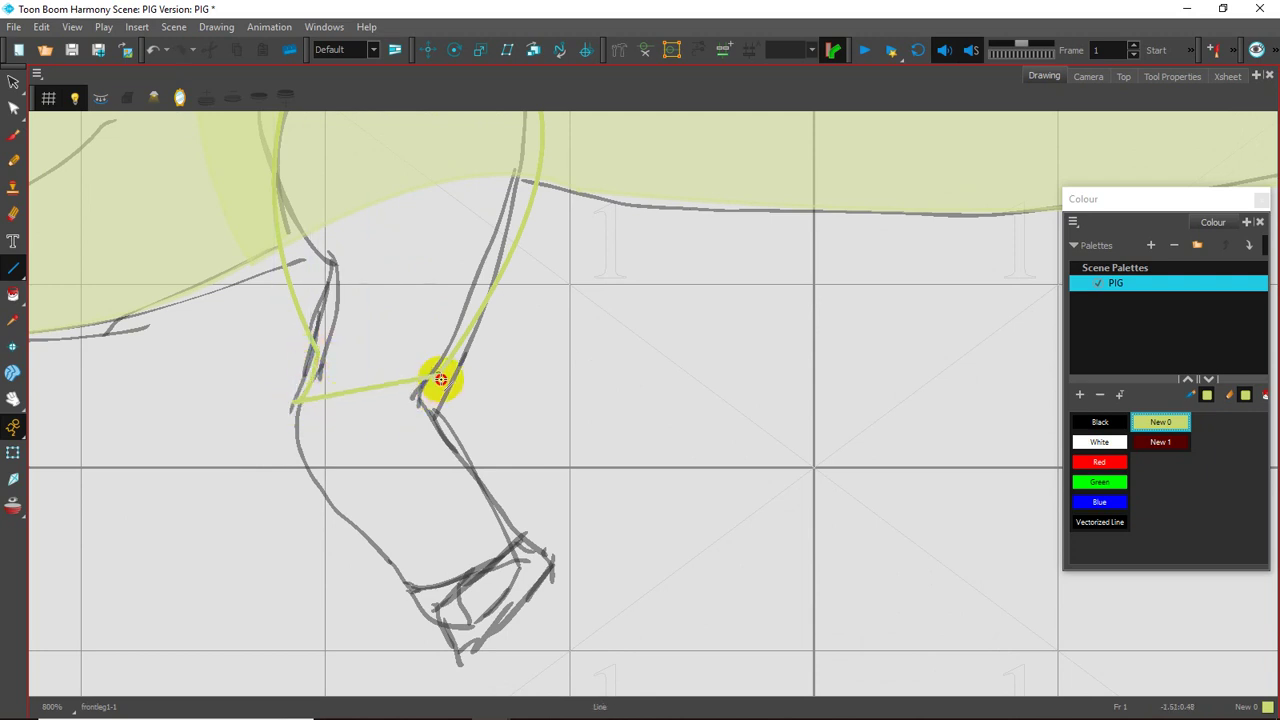
- Fill the upper front leg with the New 0 colour using the Paint tool
left_click(13, 295)
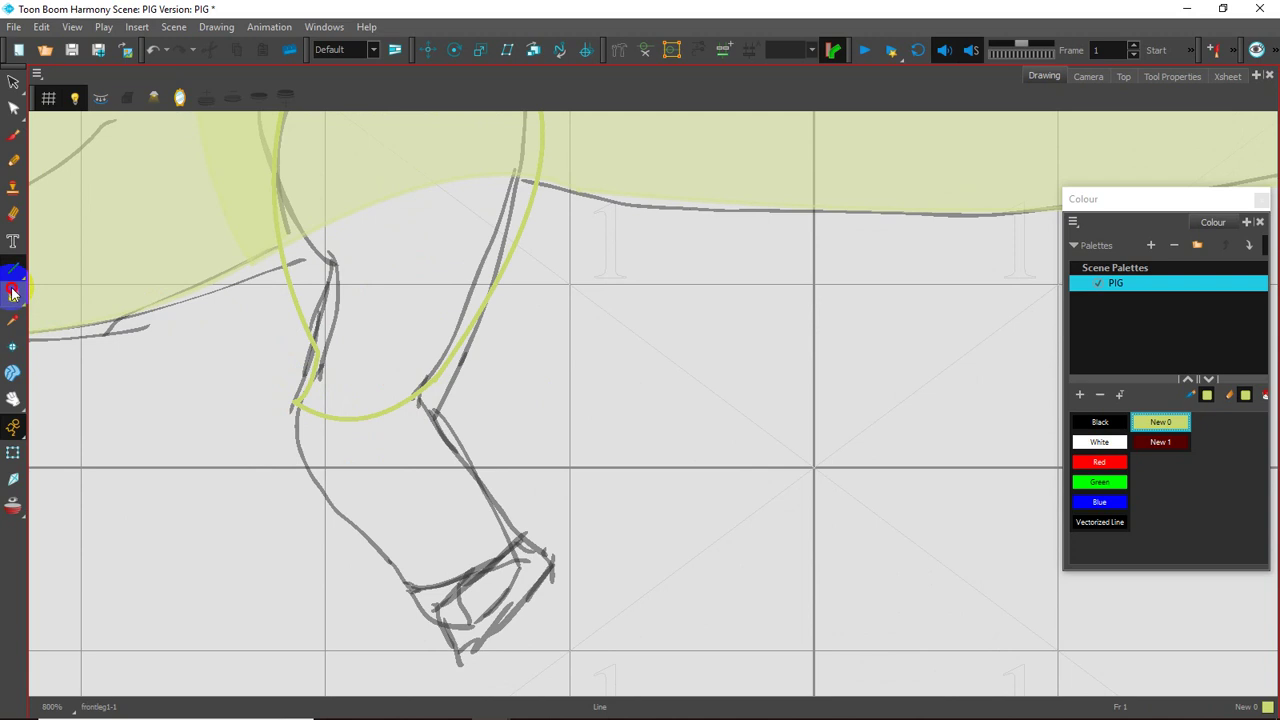
left_click(396, 325)
left_click_drag(432, 303, 481, 363)
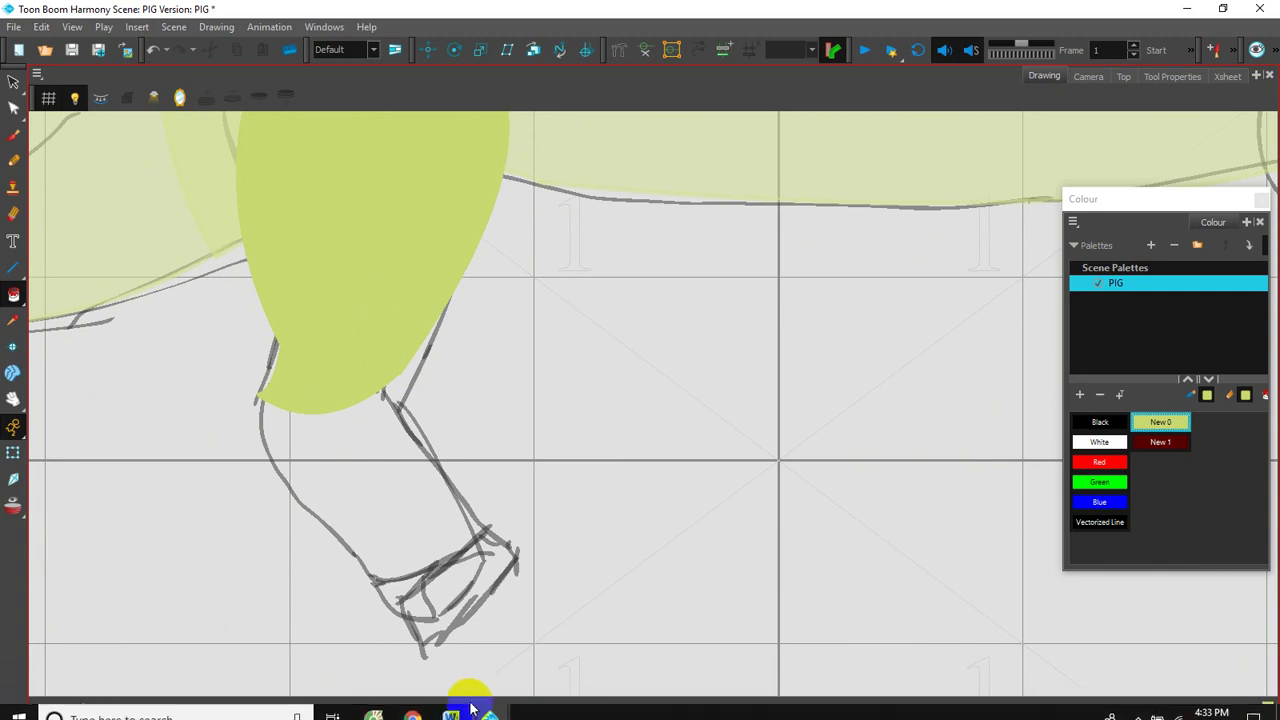
- Bring the Timeline window fully into view and rename the frontleg1 layer as Fore_frontleg1
left_click(490, 715)
left_click(443, 666)
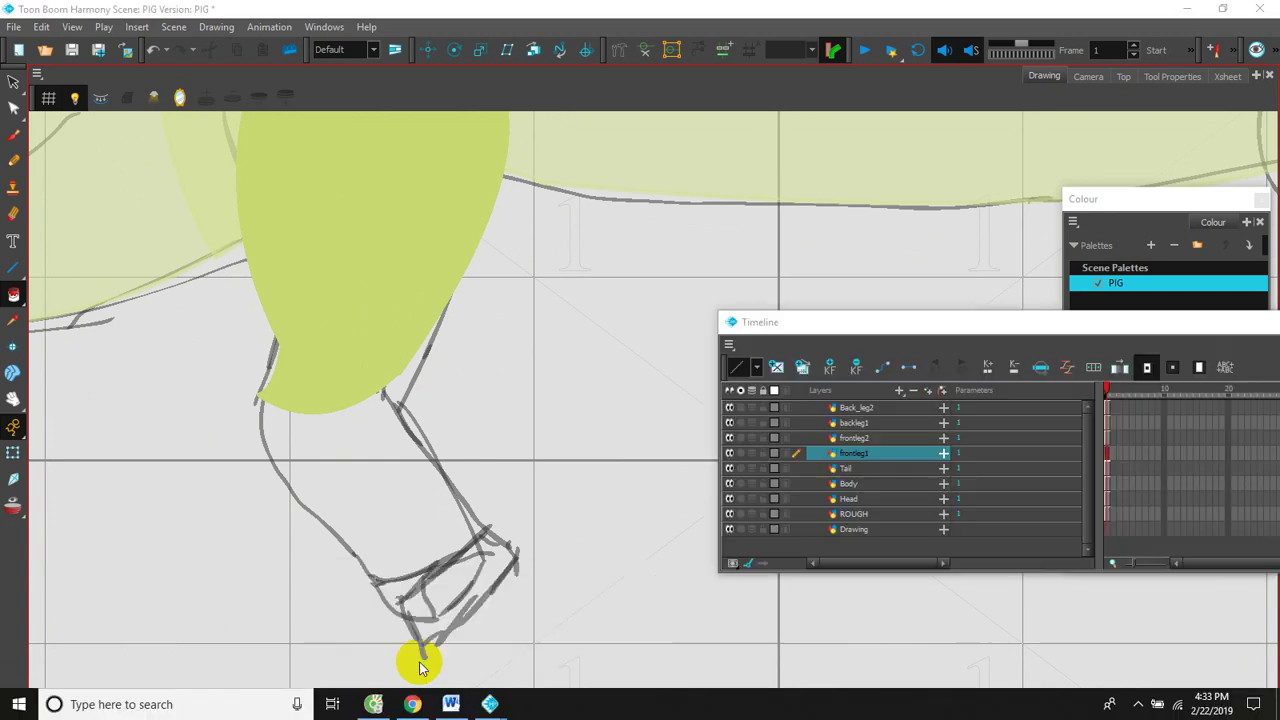
left_click_drag(971, 326, 856, 280)
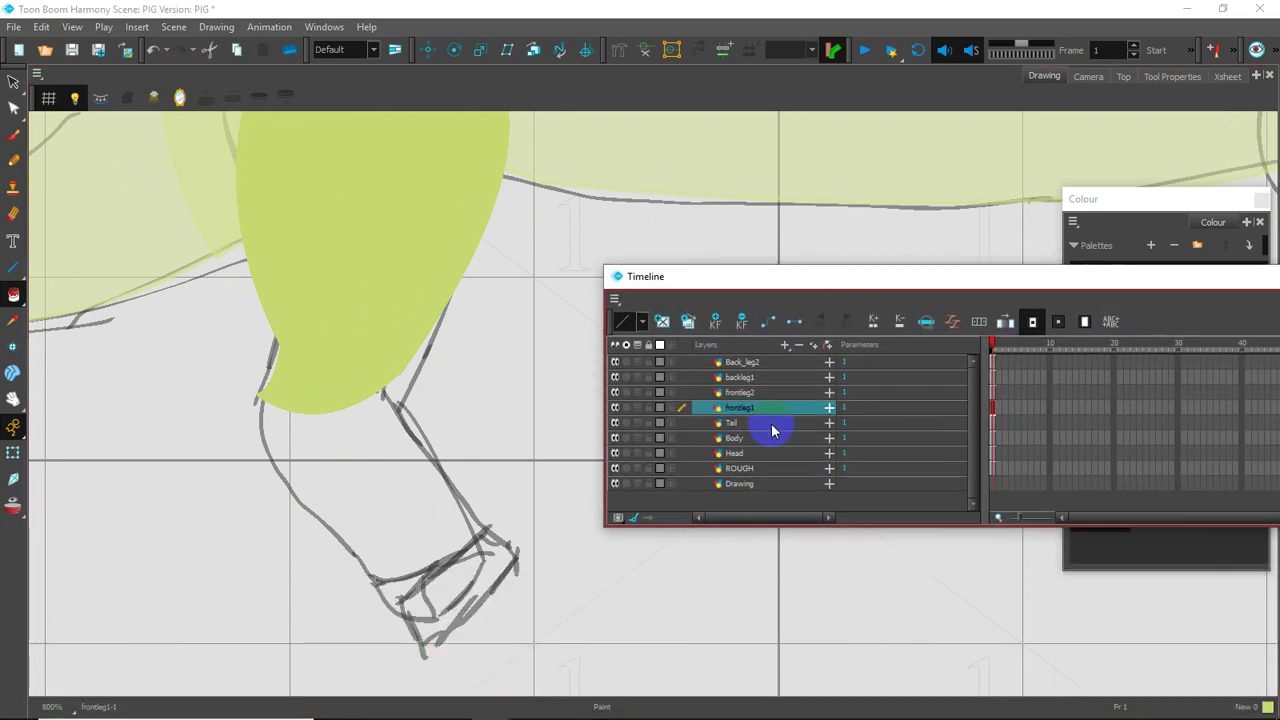
left_click(729, 262)
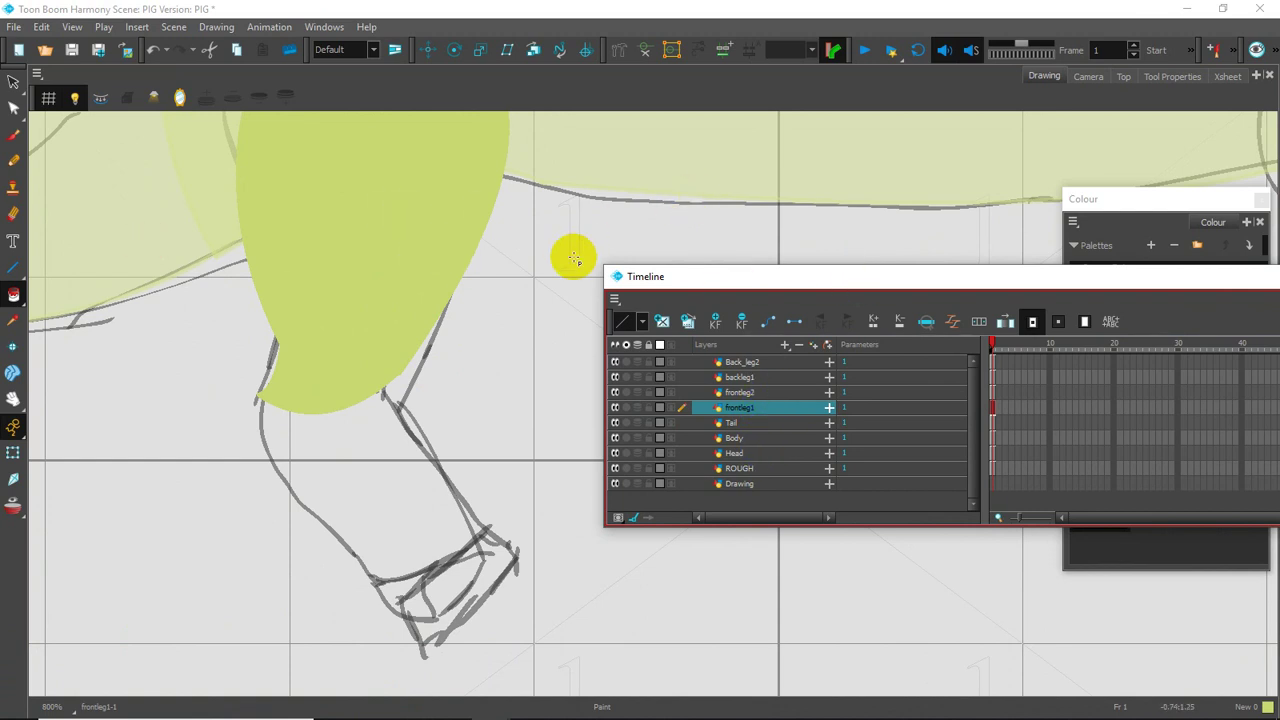
left_click_drag(700, 277, 584, 347)
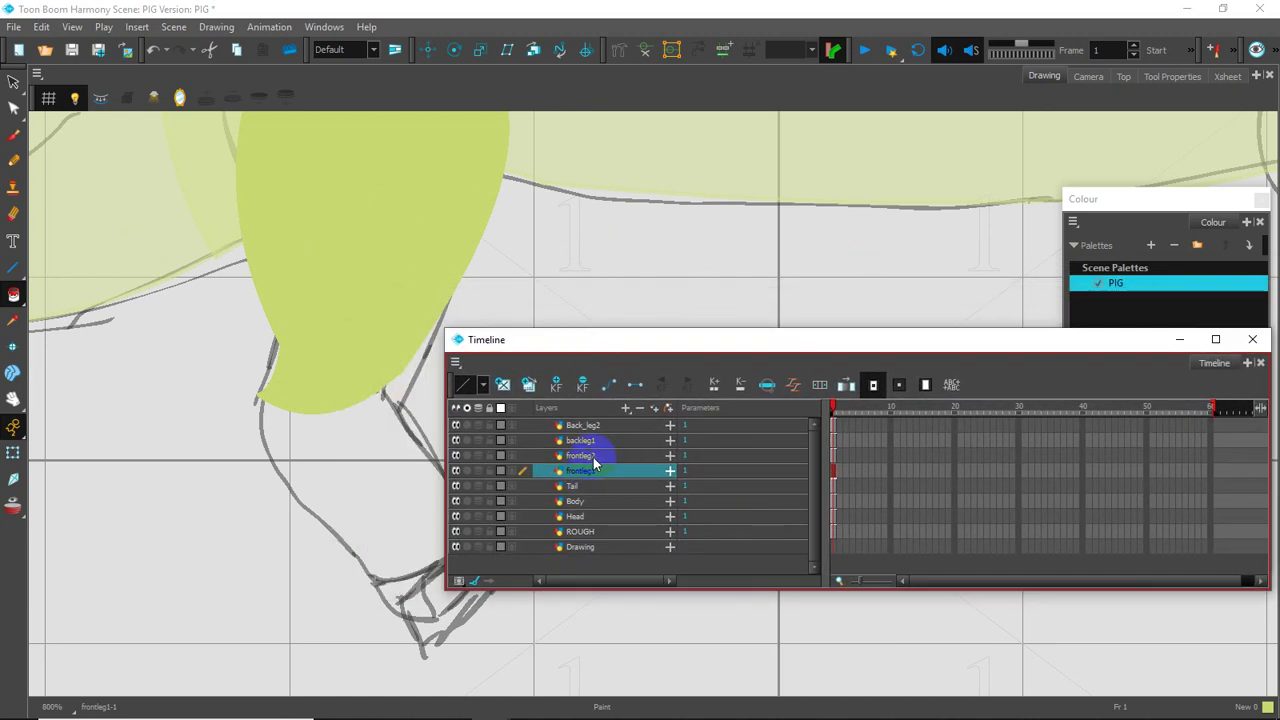
left_click(625, 408)
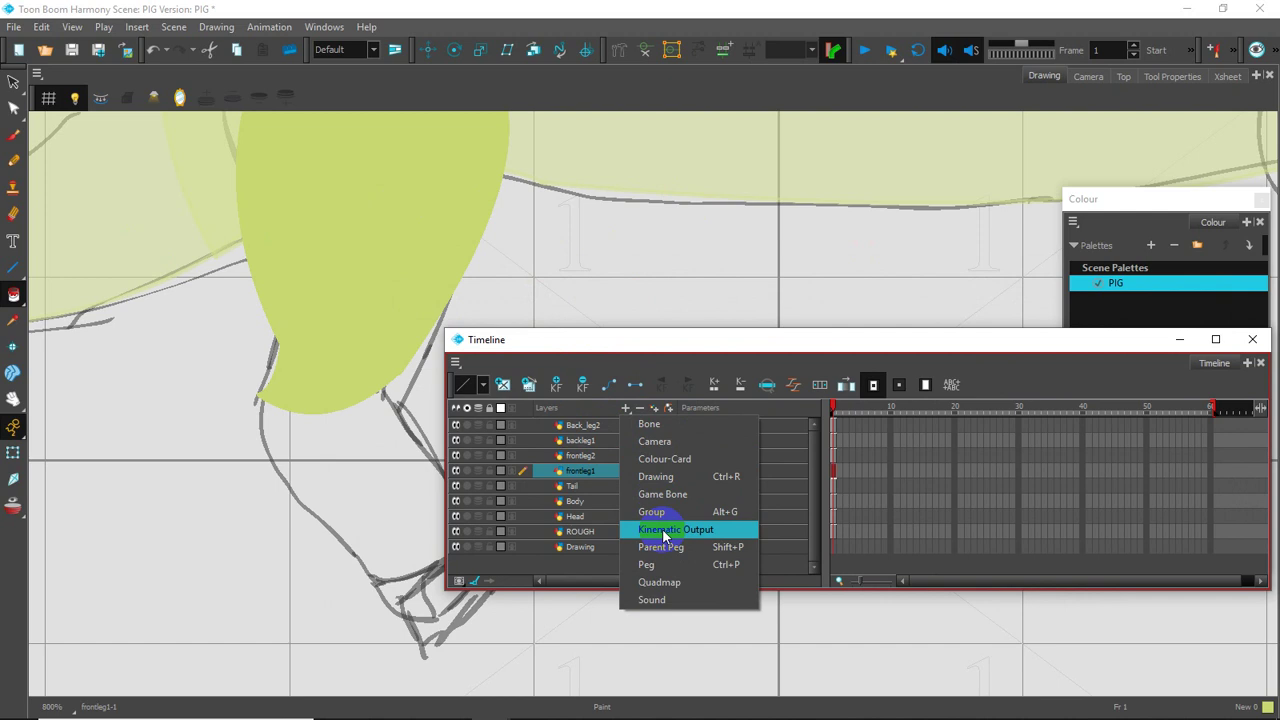
left_click(587, 474)
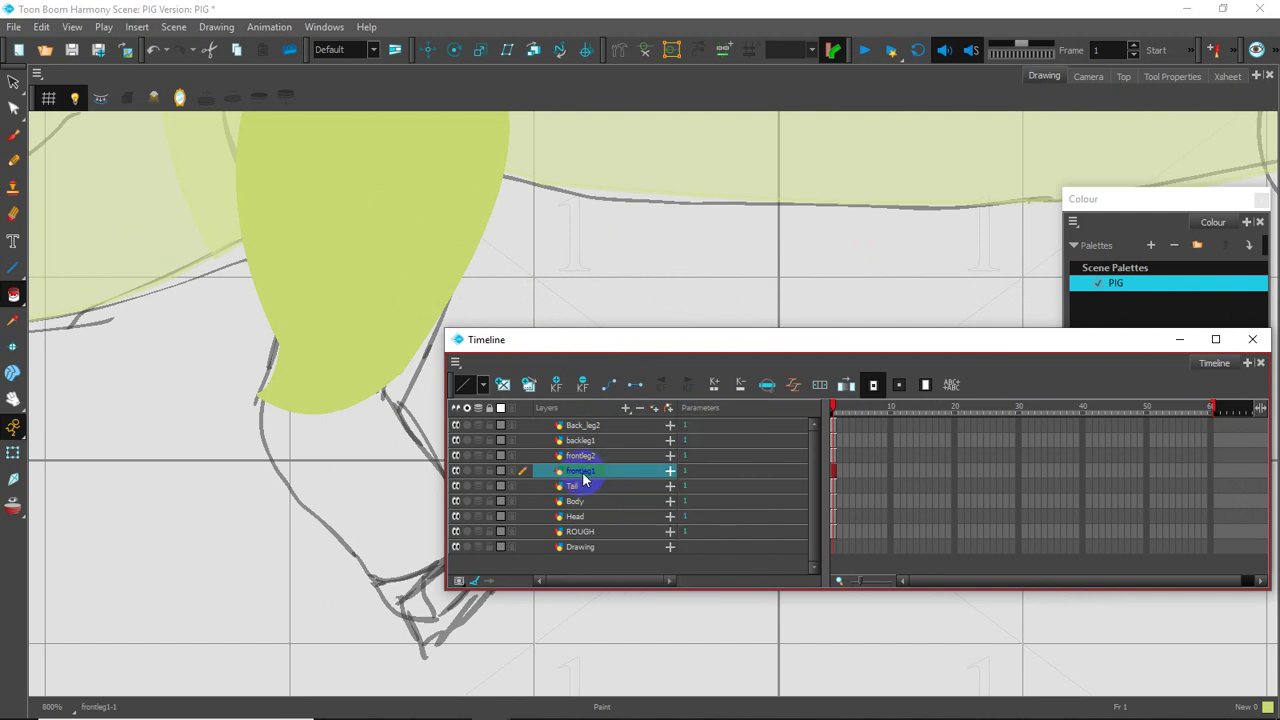
double_click(583, 474)
left_click(380, 283)
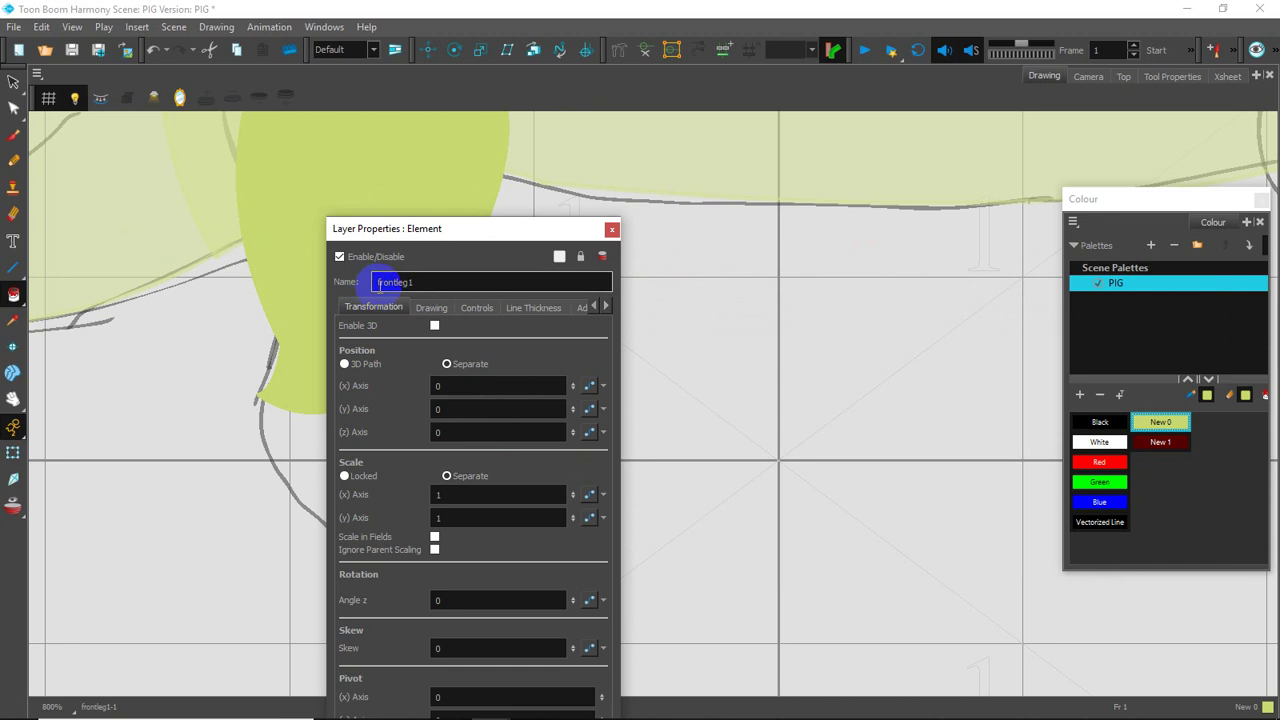
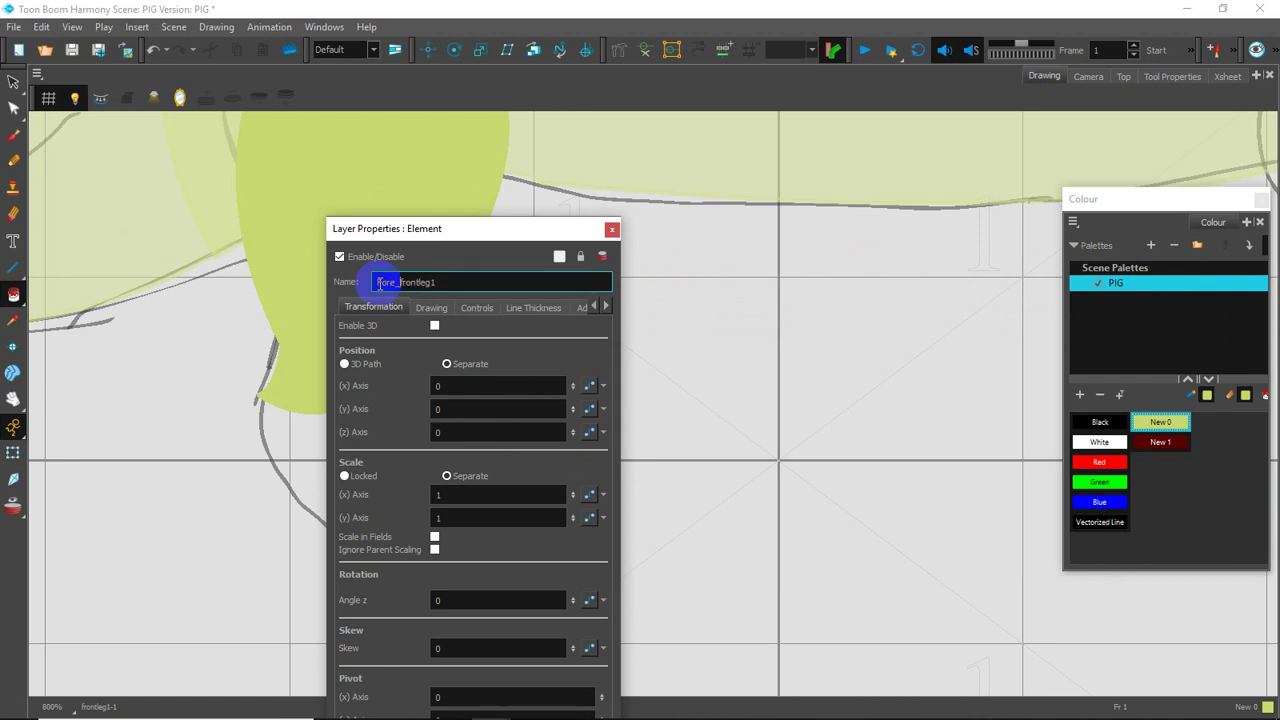
left_click(449, 397)
left_click_drag(462, 230, 722, 133)
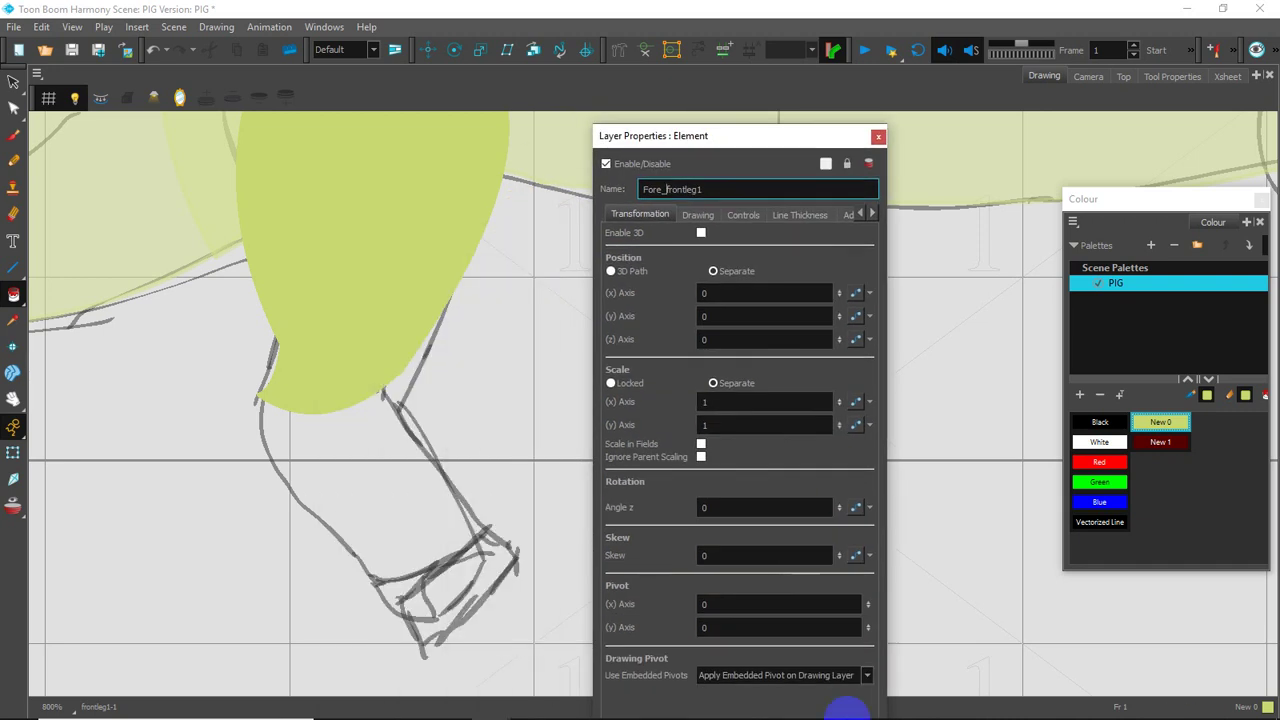
left_click(877, 134)
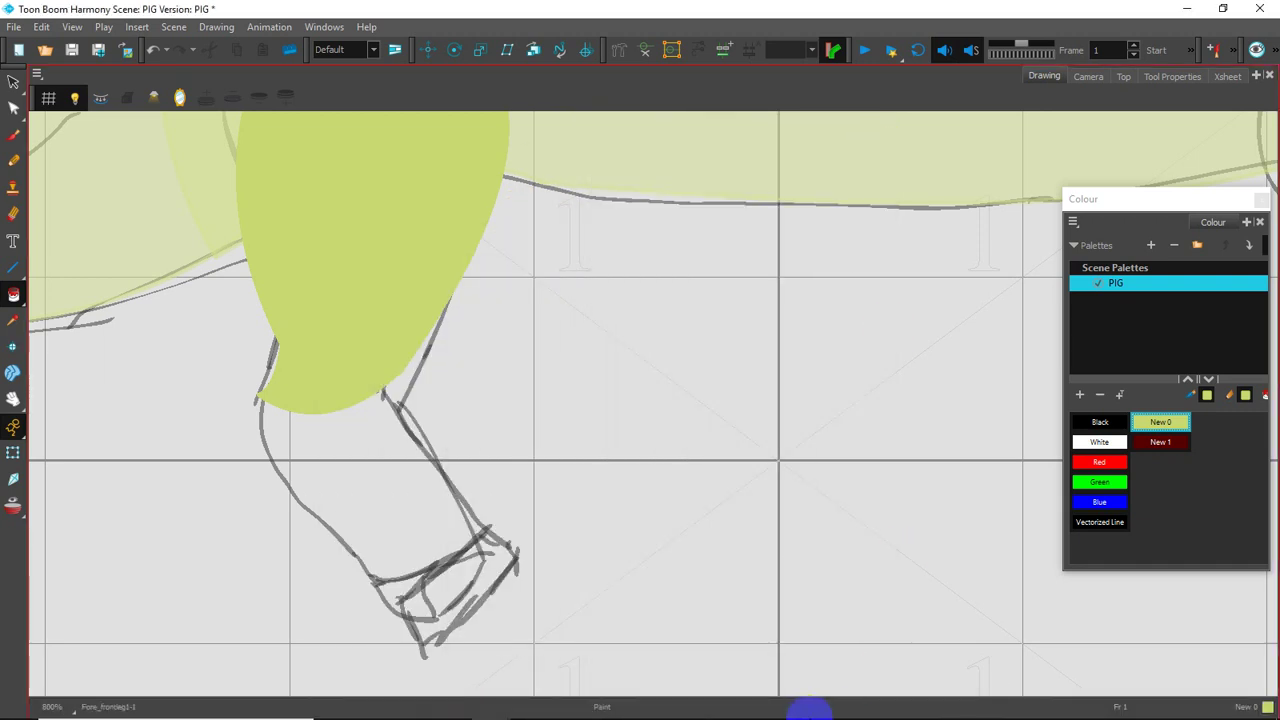
- Bring up the Timeline window again and rename the frontleg2 layer as frontleg, keeping it selected for drawing
mouse_move(490, 700)
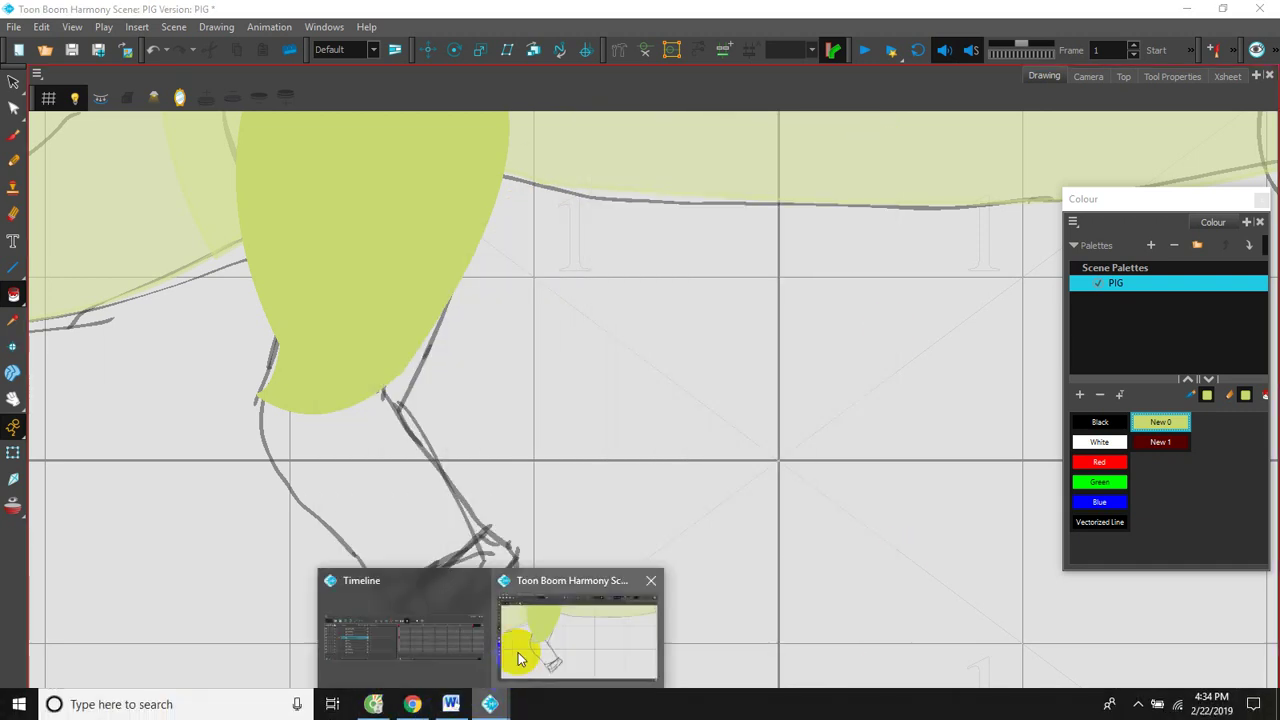
left_click(437, 643)
left_click(590, 475)
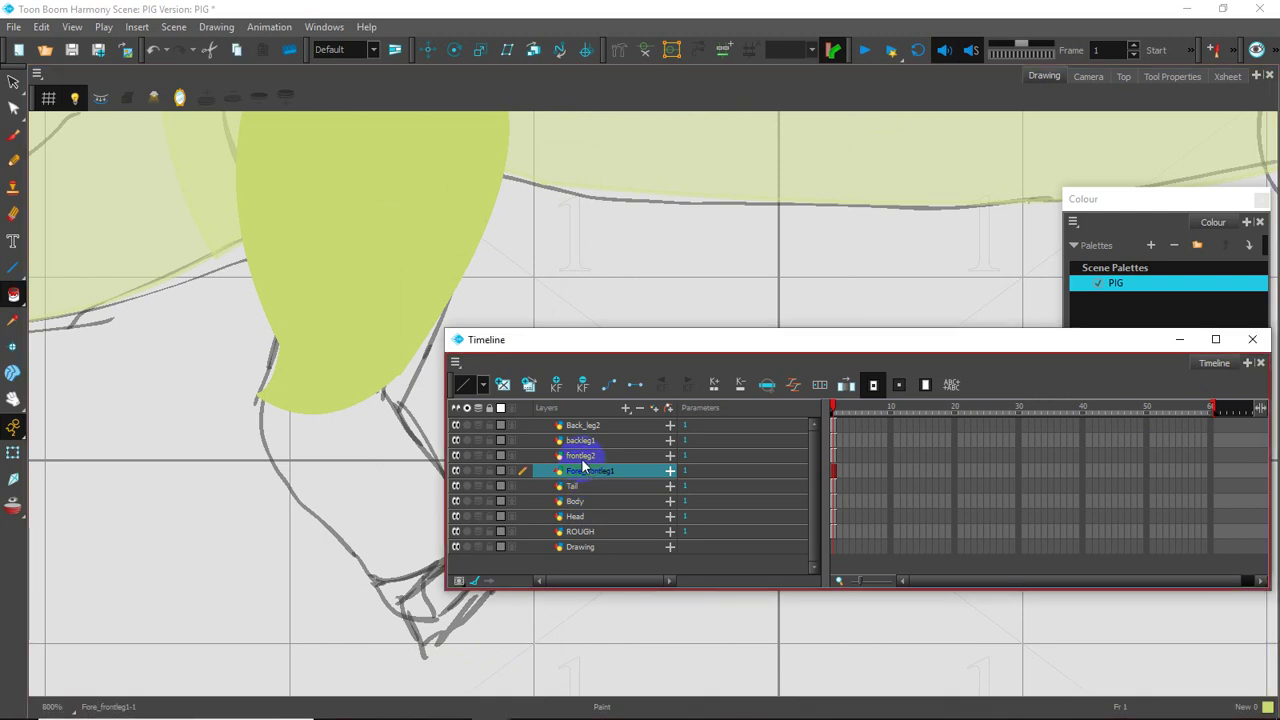
left_click(582, 456)
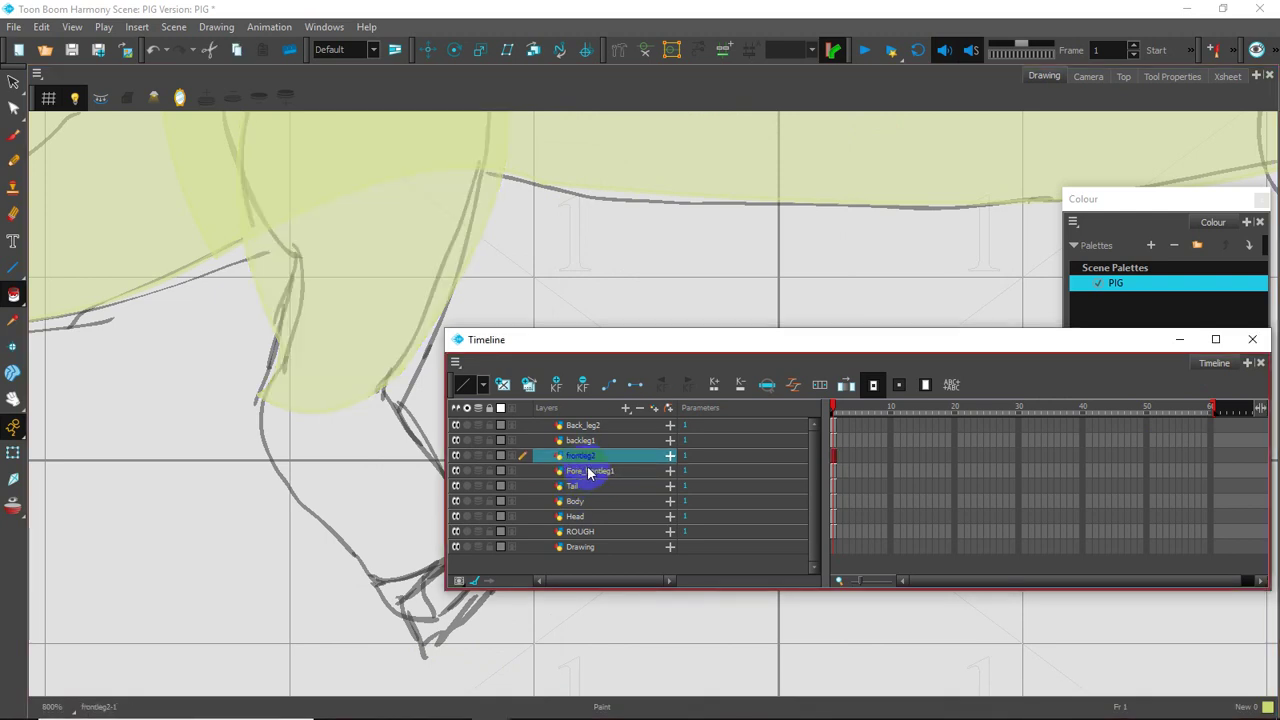
left_click(589, 472)
left_click(584, 457)
left_click(597, 472)
double_click(580, 456)
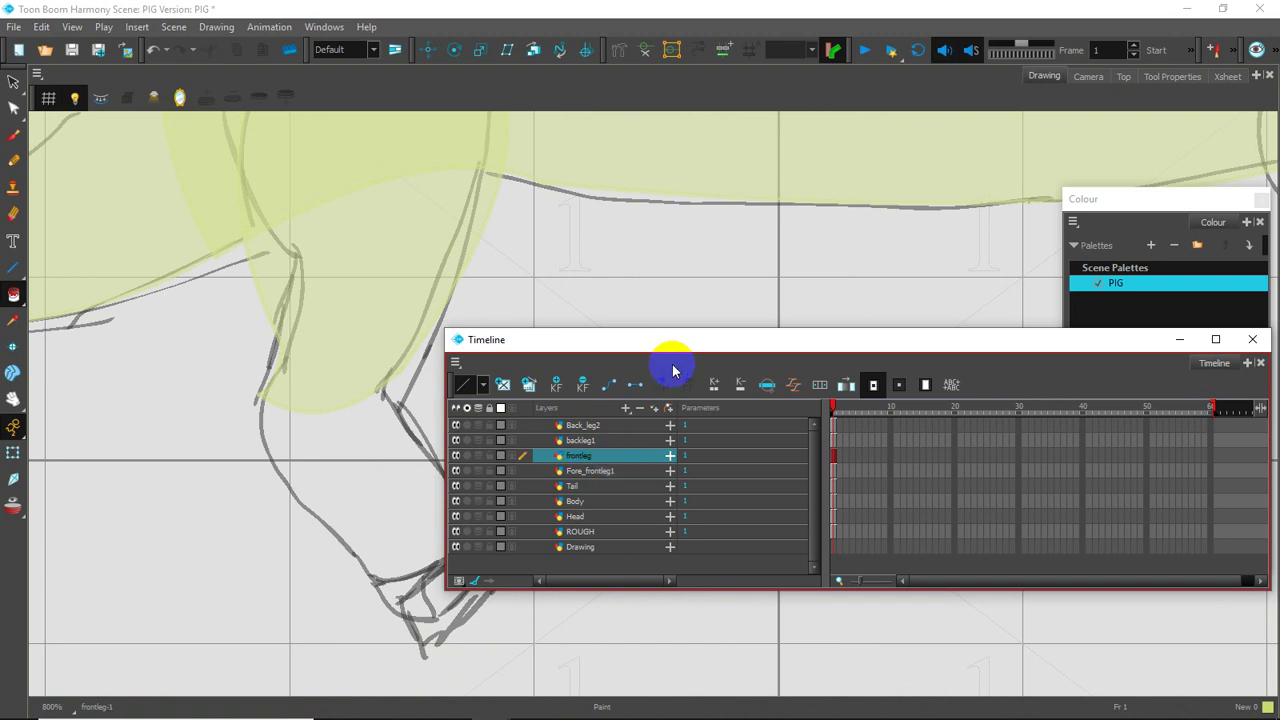
left_click_drag(723, 340, 777, 455)
- Draw the lower front leg's two near-vertical side lines below the knee and join their upper ends with an arc
mouse_move(625, 348)
left_mouse_down()
mouse_move(619, 317)
mouse_move(654, 338)
left_mouse_up()
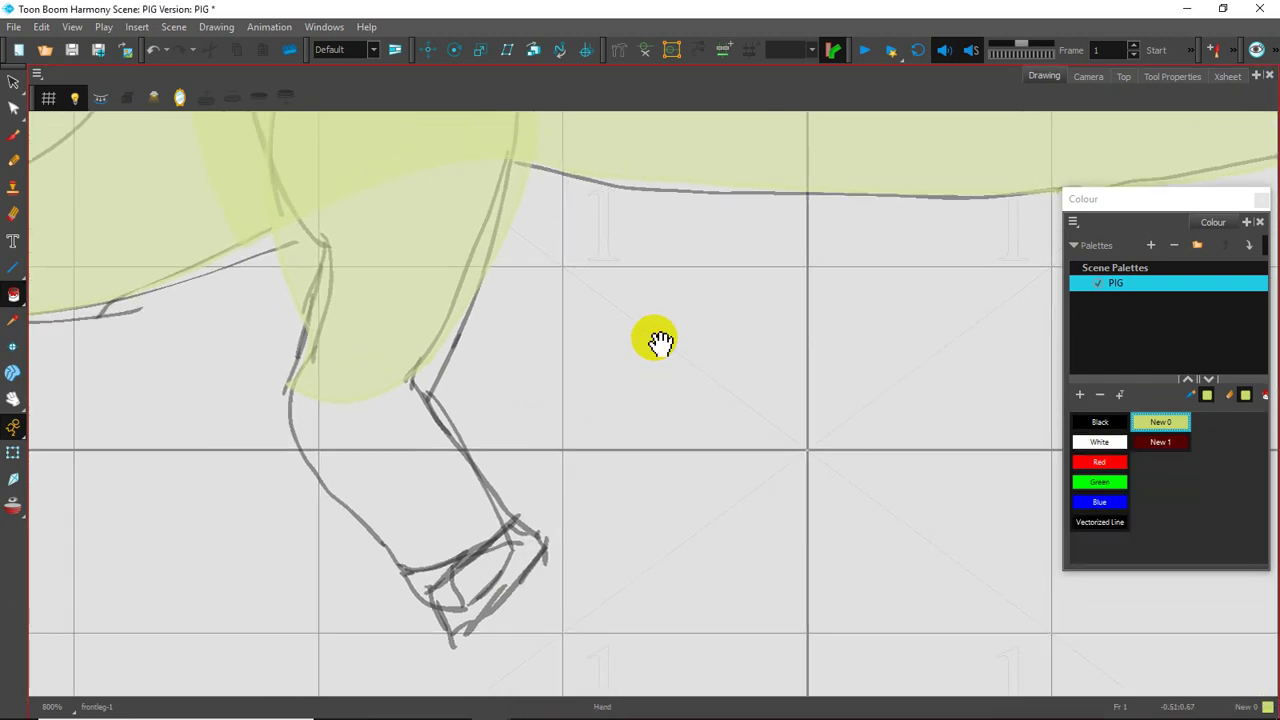
left_click_drag(380, 331, 417, 281)
left_click(13, 268)
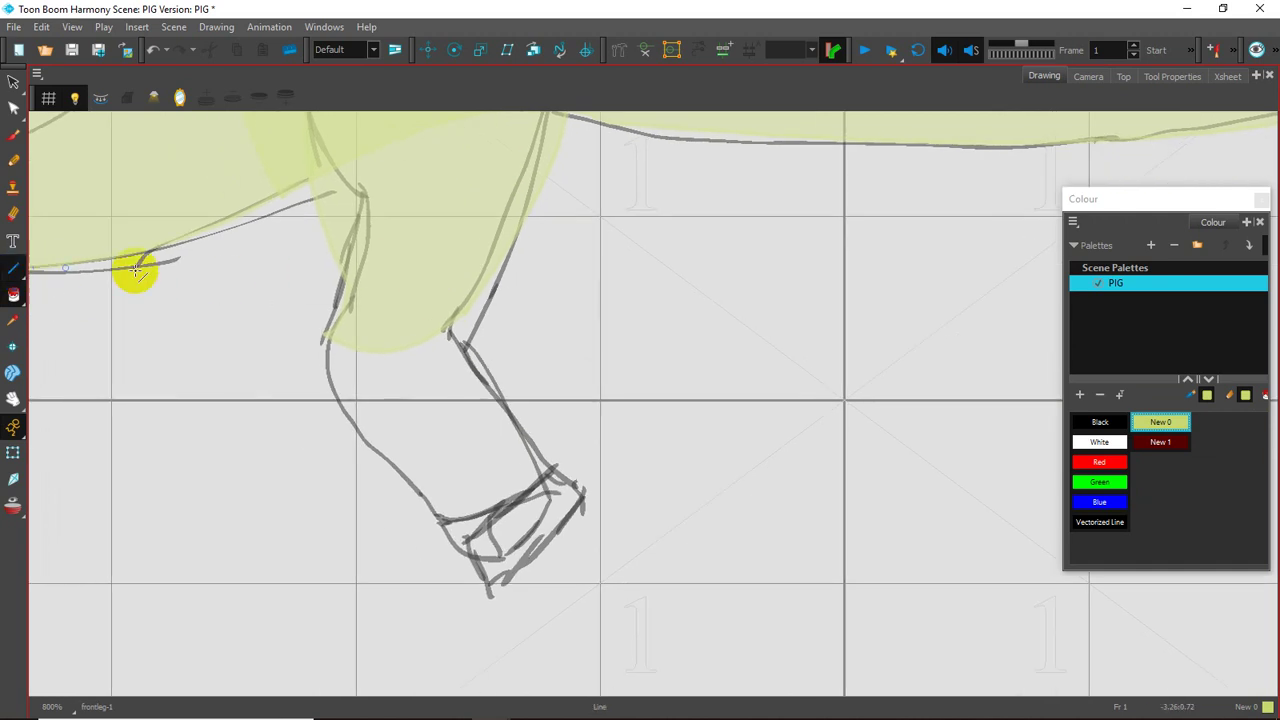
left_click_drag(437, 327, 414, 257)
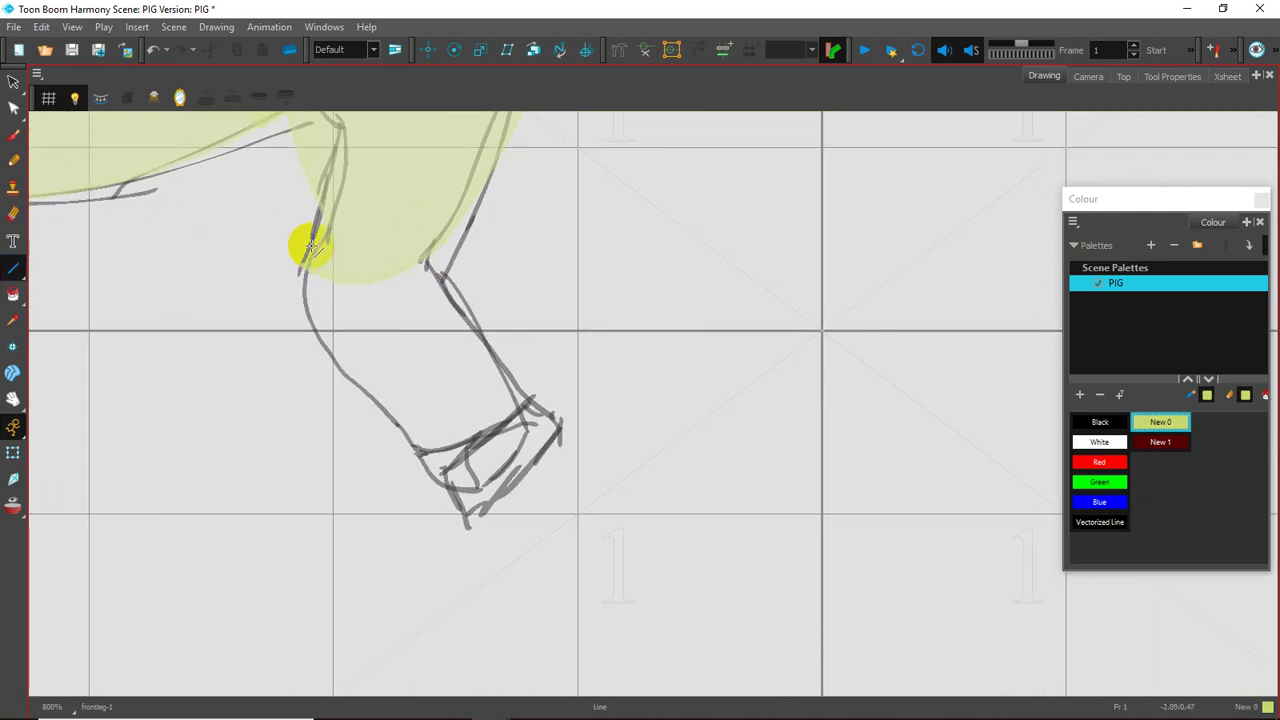
mouse_move(306, 252)
left_mouse_down()
mouse_move(277, 420)
mouse_move(303, 530)
left_mouse_up()
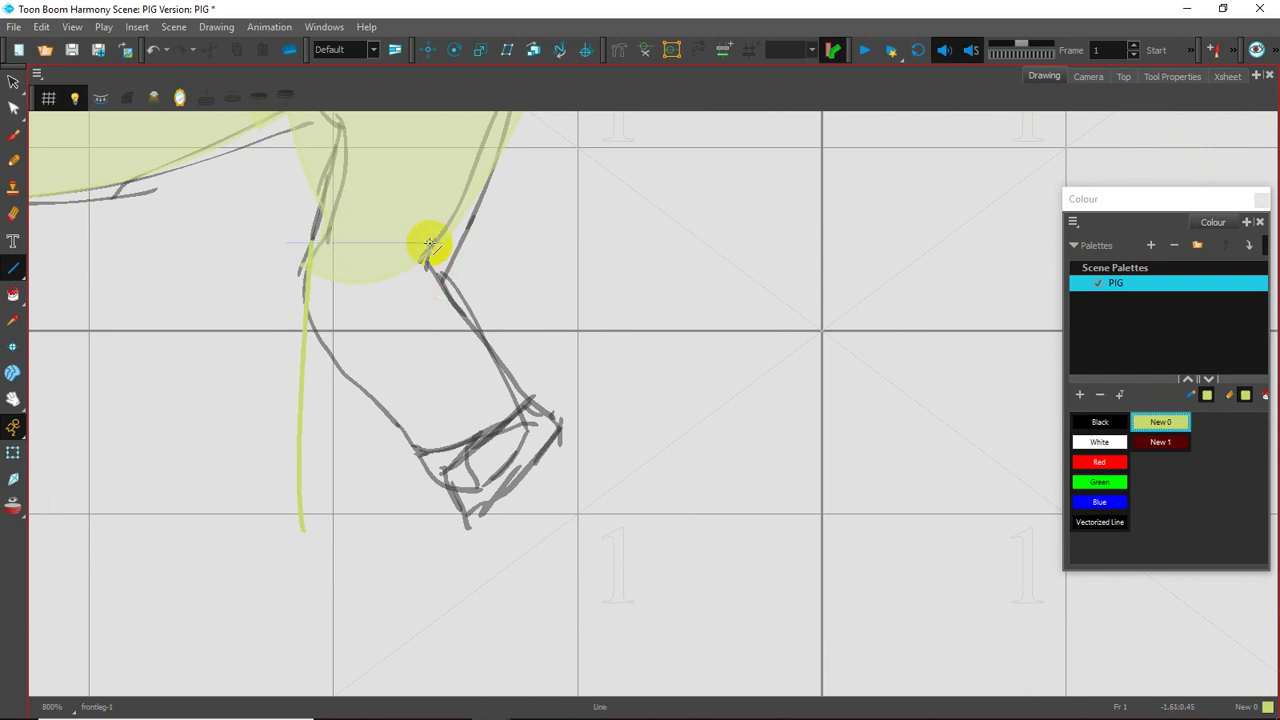
mouse_move(429, 228)
left_mouse_down()
mouse_move(443, 417)
mouse_move(417, 520)
left_mouse_up()
left_click_drag(306, 243, 357, 177)
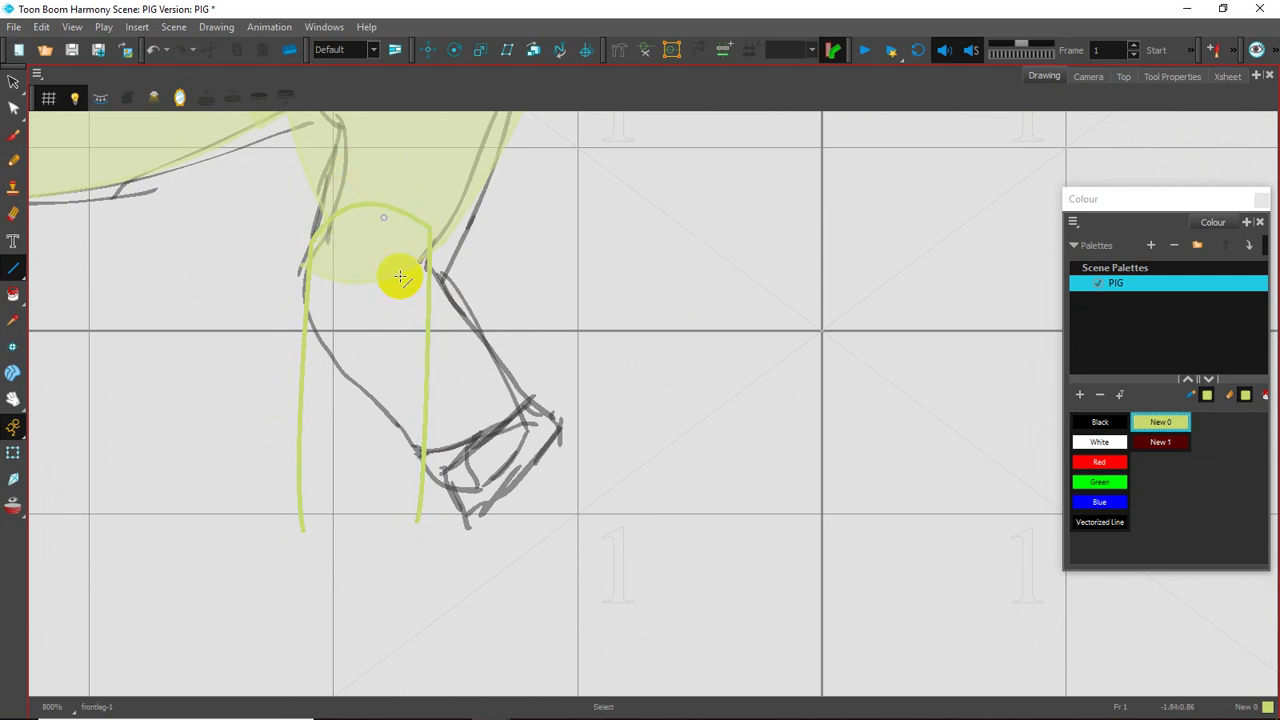
- Close the lower front leg outline with a line at the ankle and fill the shape with the New 0 colour
key("space")
left_click_drag(383, 330, 399, 279)
left_click_drag(365, 362, 357, 334)
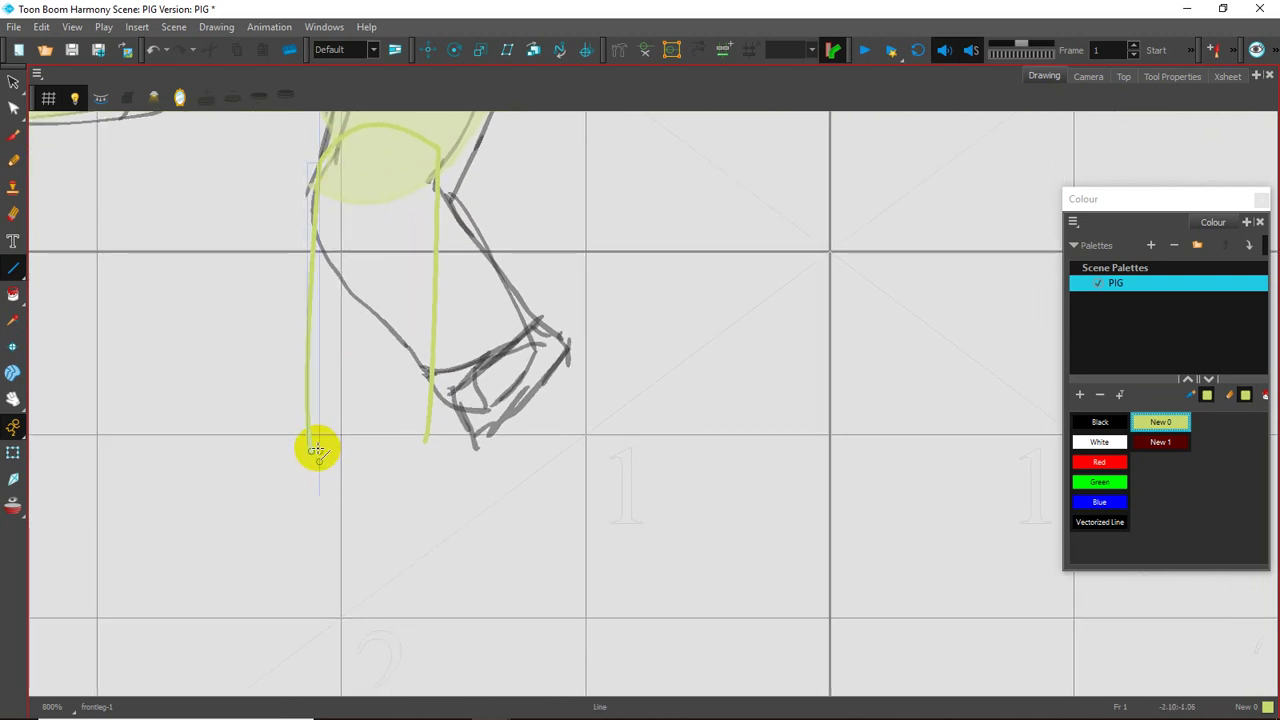
left_click_drag(311, 449, 439, 443)
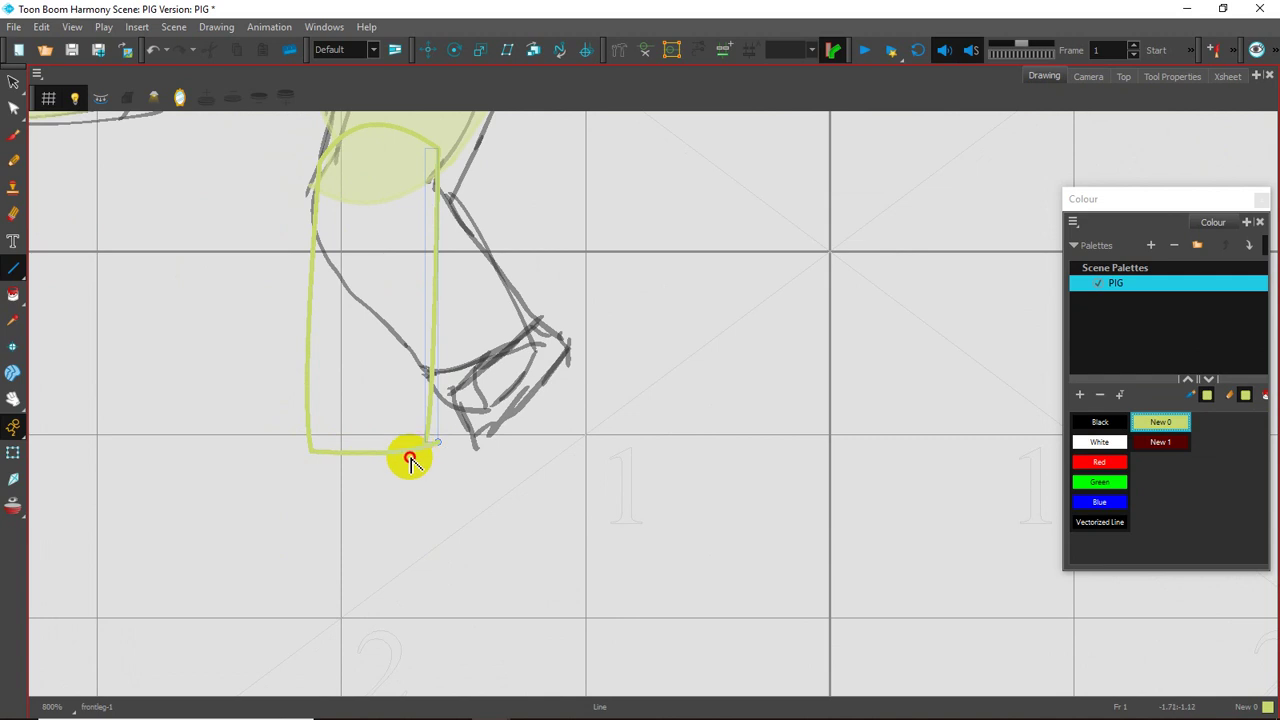
left_click(15, 296)
left_click(357, 357)
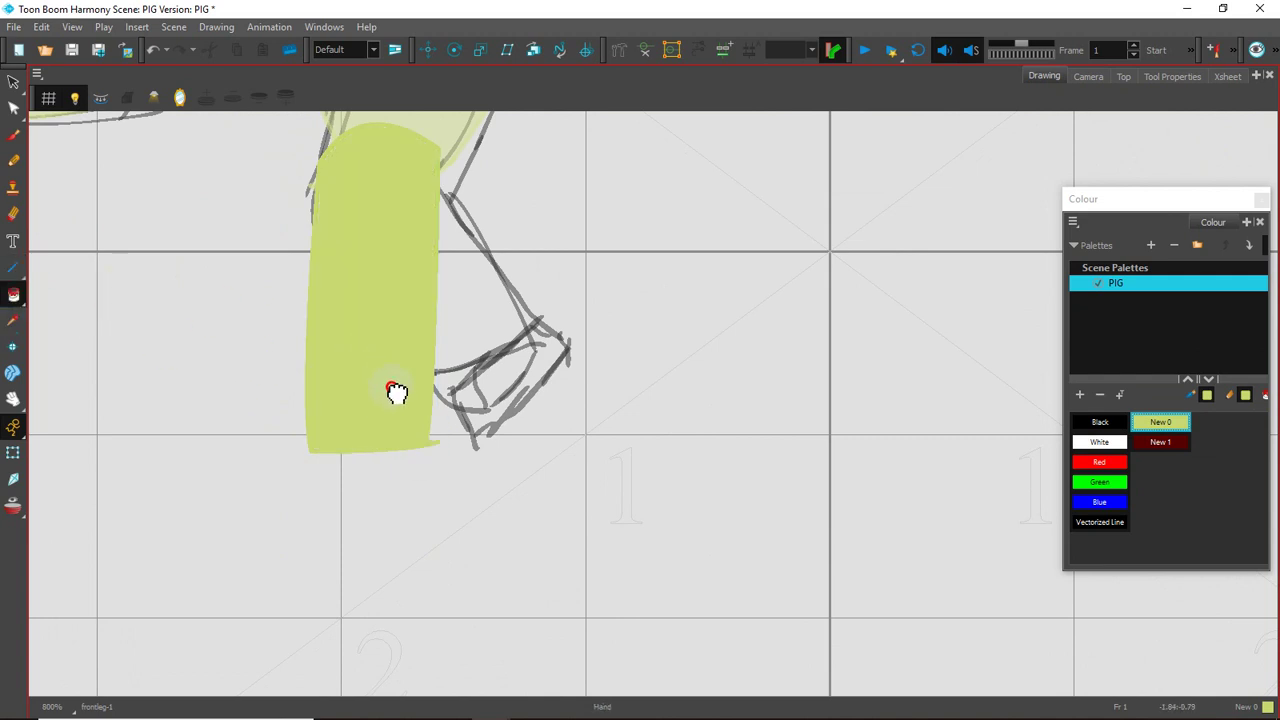
- Outline a pointed hoof beneath the lower front leg and divide it into two parts with a slanted line
left_click(16, 266)
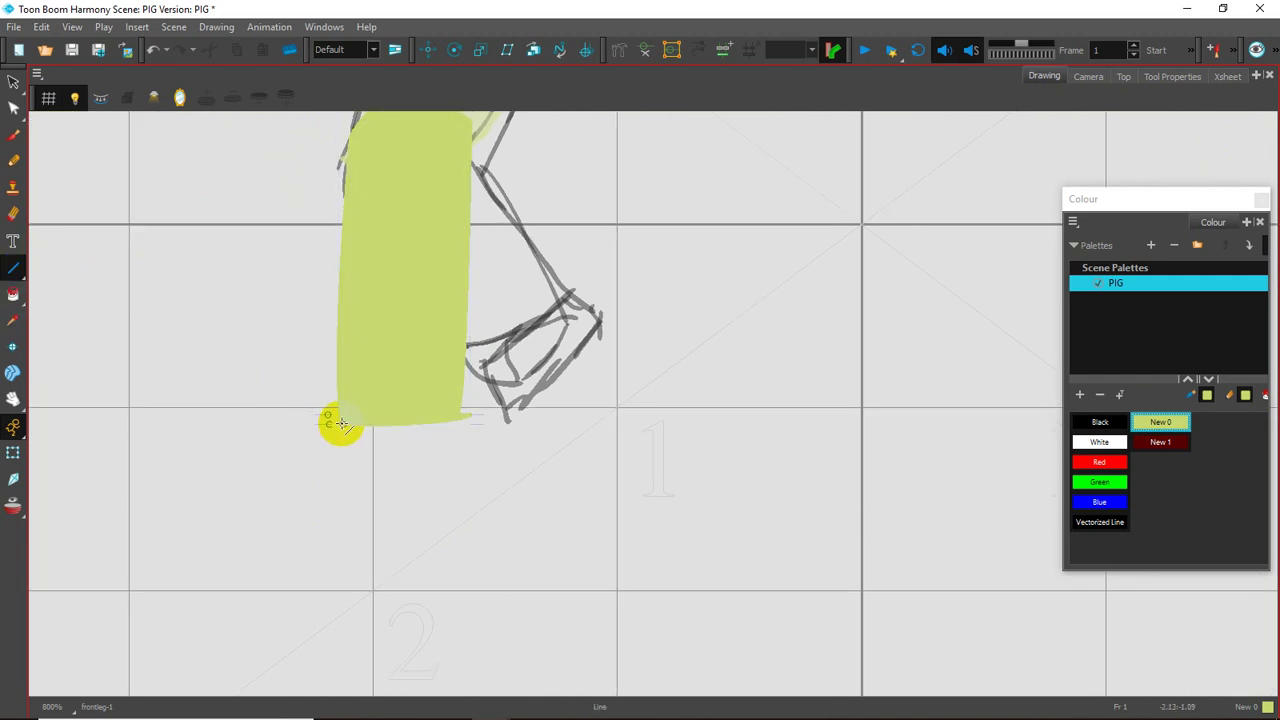
mouse_move(341, 424)
left_mouse_down()
mouse_move(271, 480)
mouse_move(274, 460)
mouse_move(434, 473)
mouse_move(380, 504)
left_mouse_up()
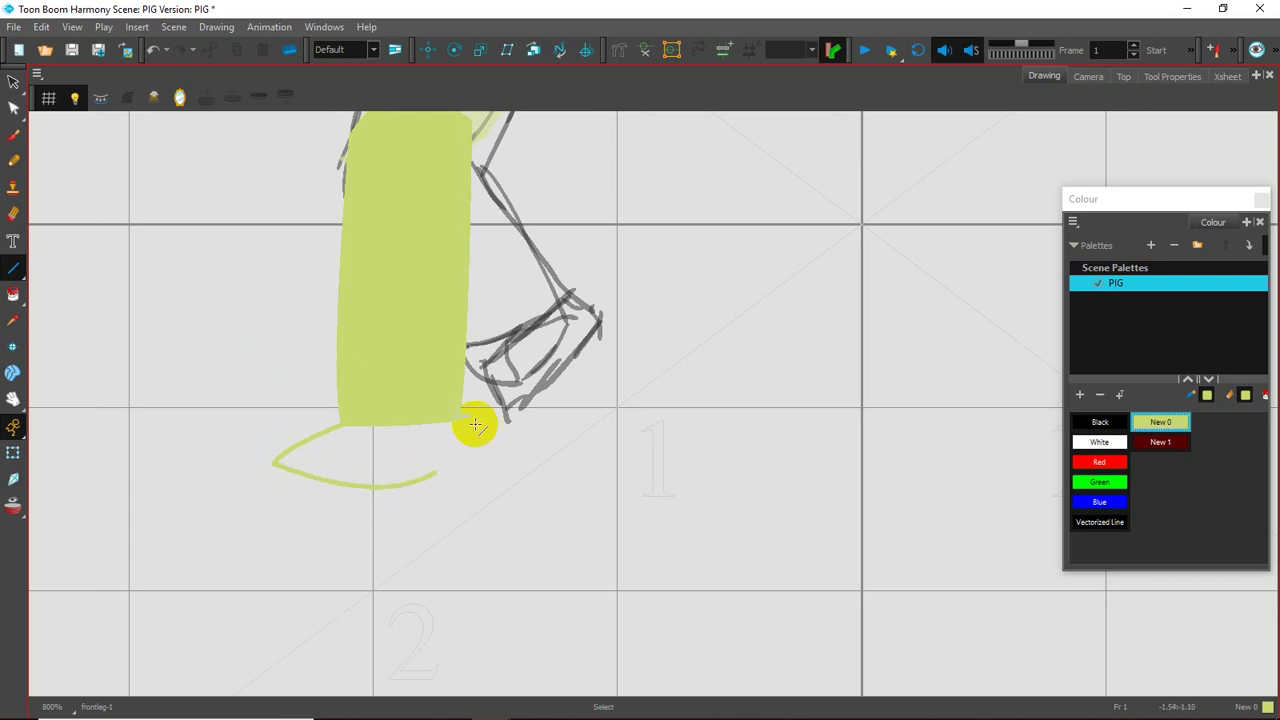
left_click_drag(458, 413, 434, 474)
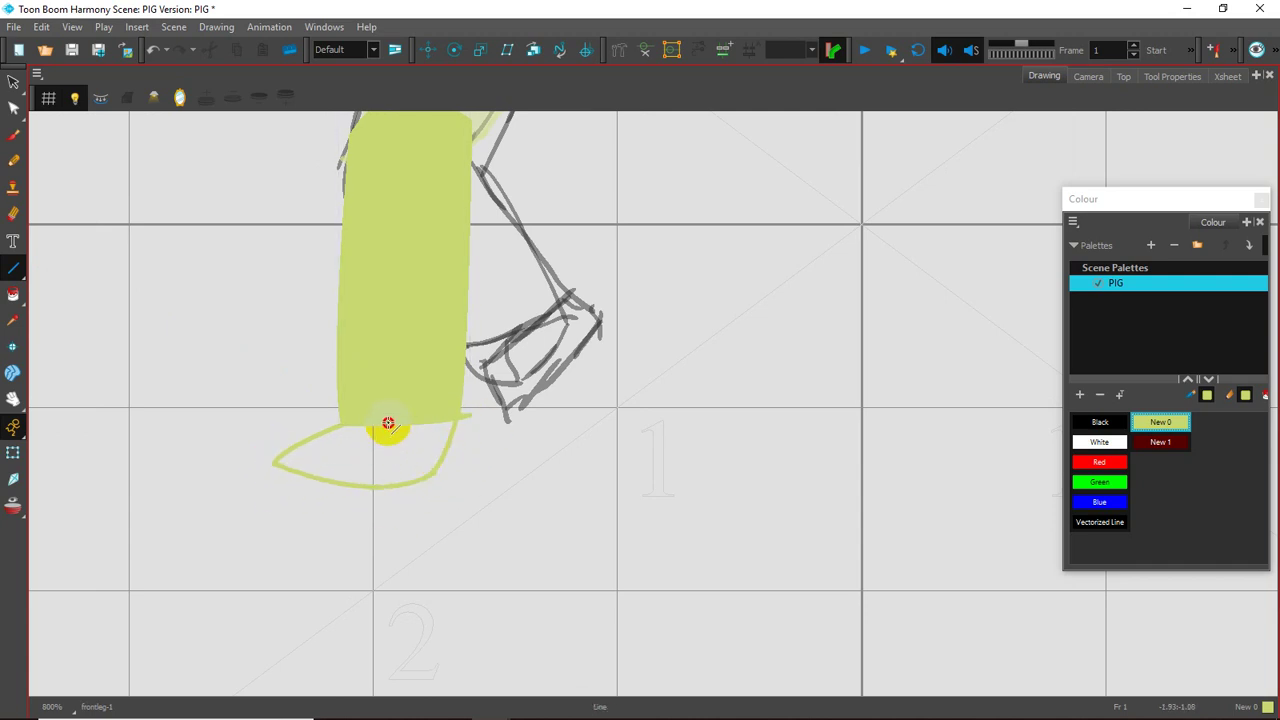
left_click_drag(386, 429, 345, 484)
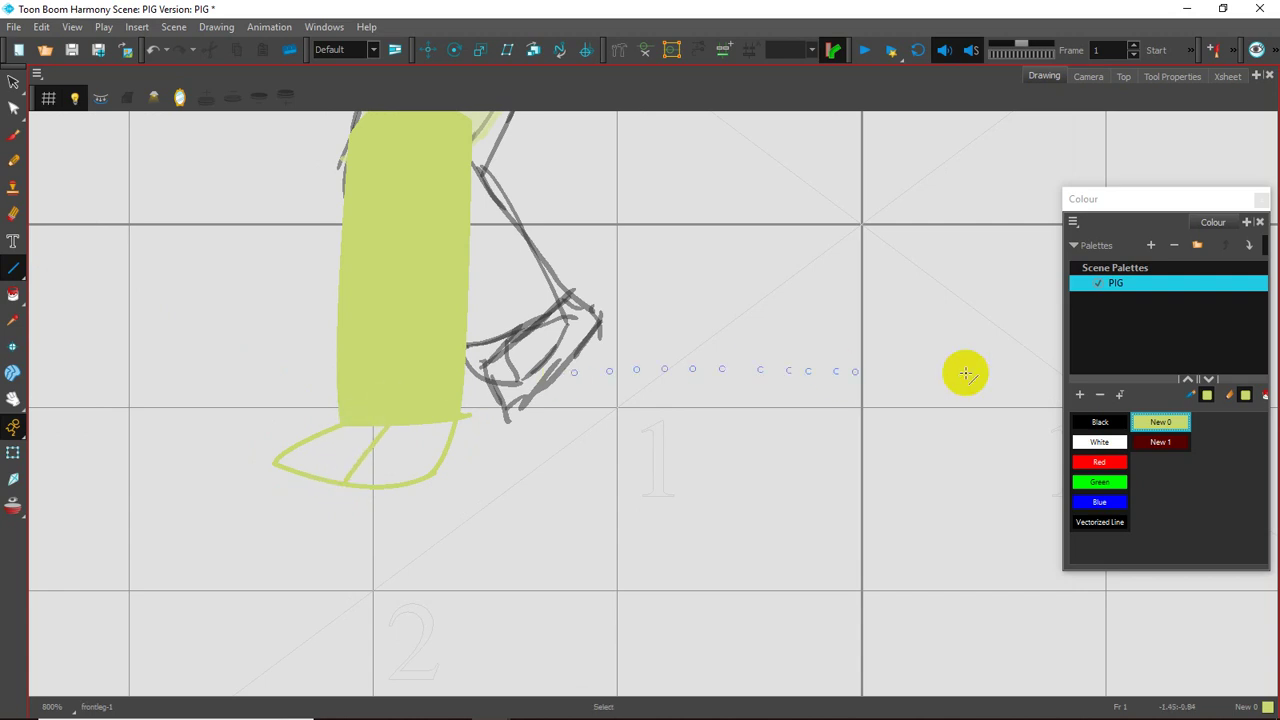
- Fill both parts of the front hoof with Black using the Paint tool
left_click(1148, 430)
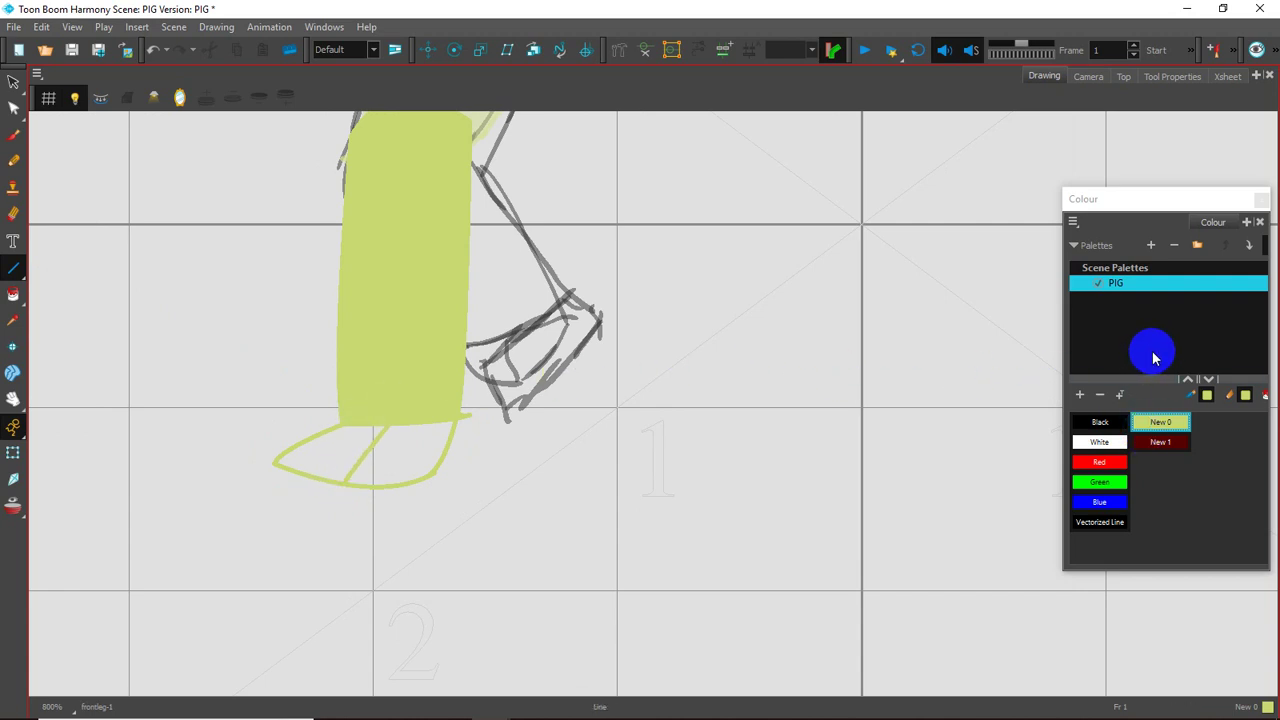
left_click(12, 269)
left_click(12, 269)
left_click(15, 279)
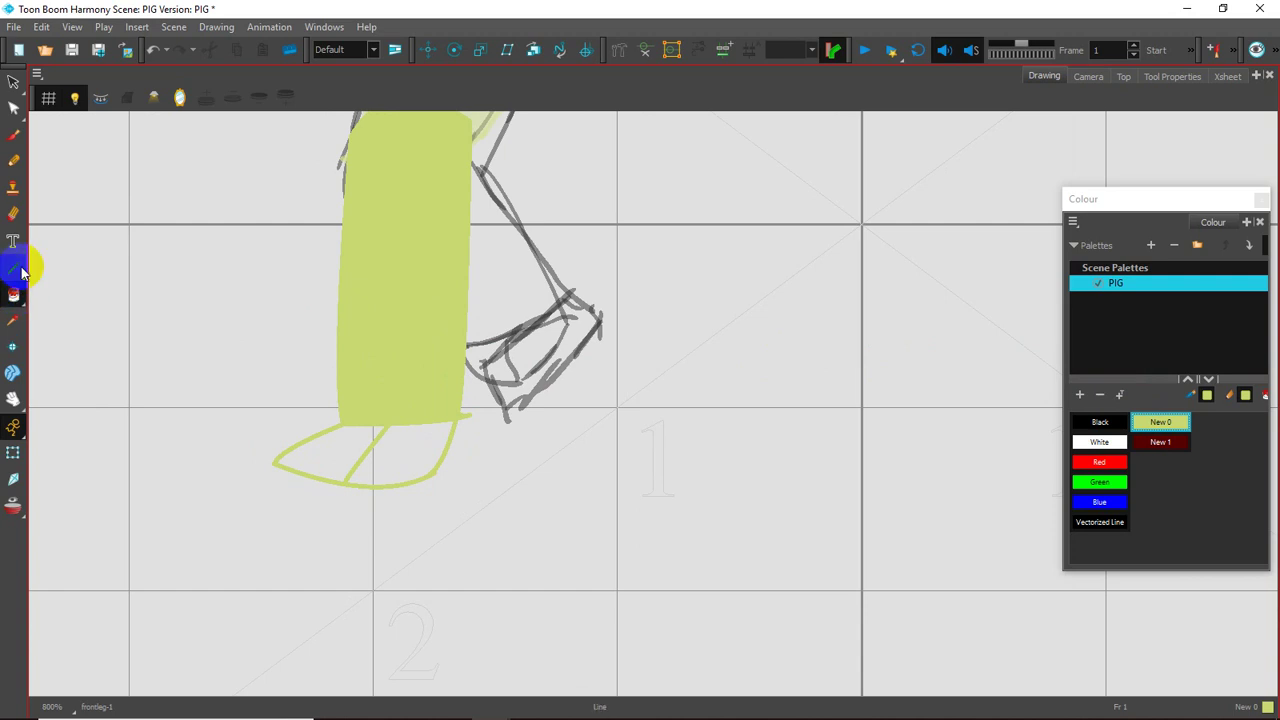
left_click(1100, 424)
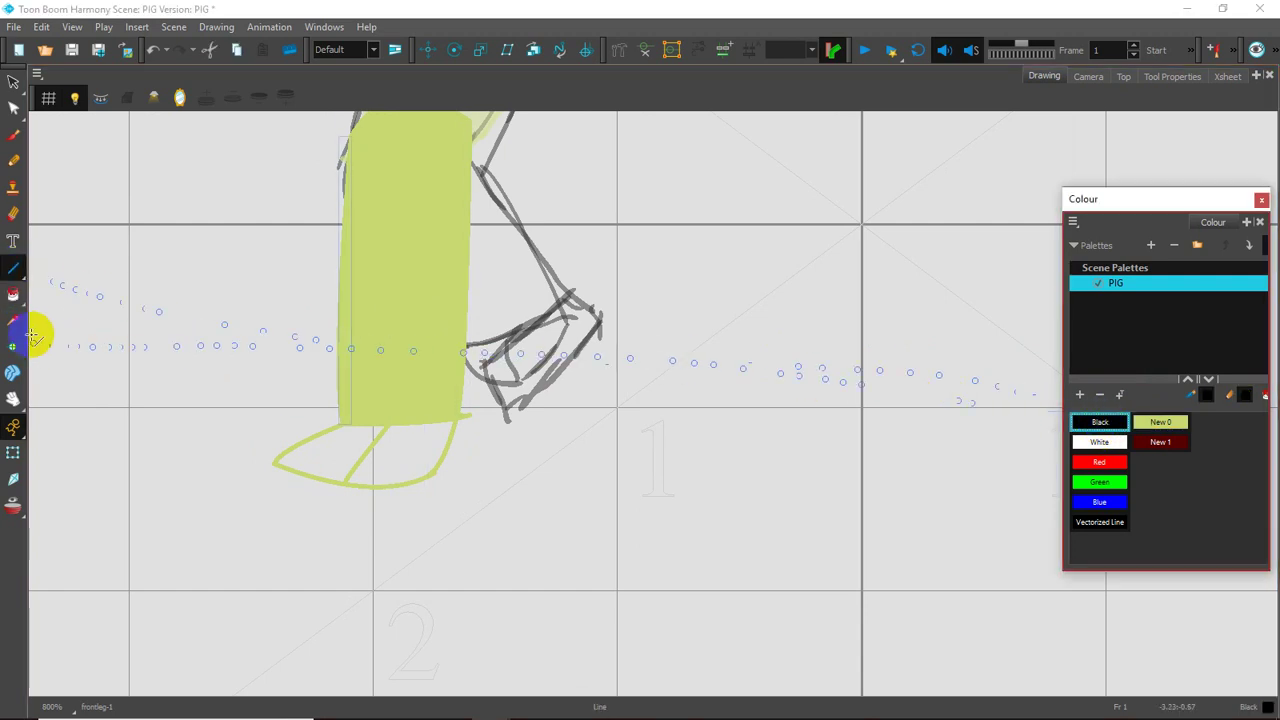
left_click(13, 295)
left_click(329, 441)
left_click(394, 451)
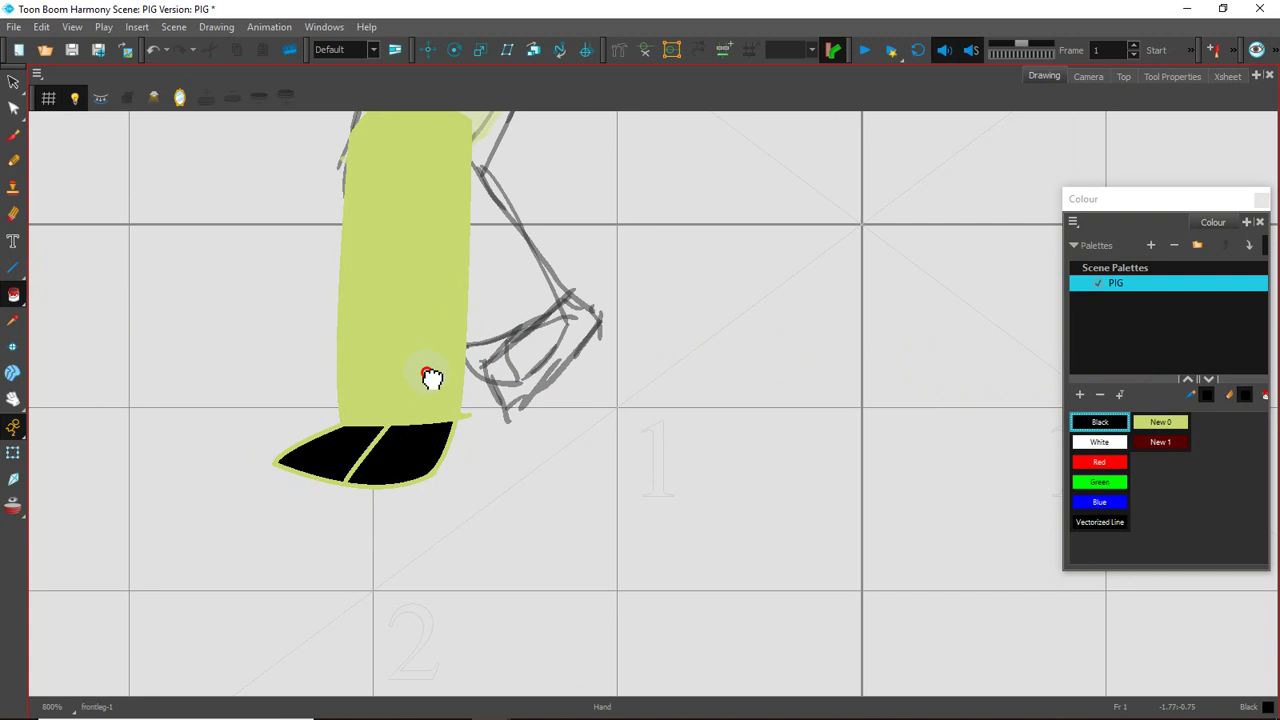
- Examine the painted front leg in relation to the whole pig and the rough back leg sketch
mouse_move(428, 374)
left_mouse_down()
mouse_move(408, 478)
mouse_move(376, 510)
mouse_move(325, 518)
left_mouse_up()
key("2")
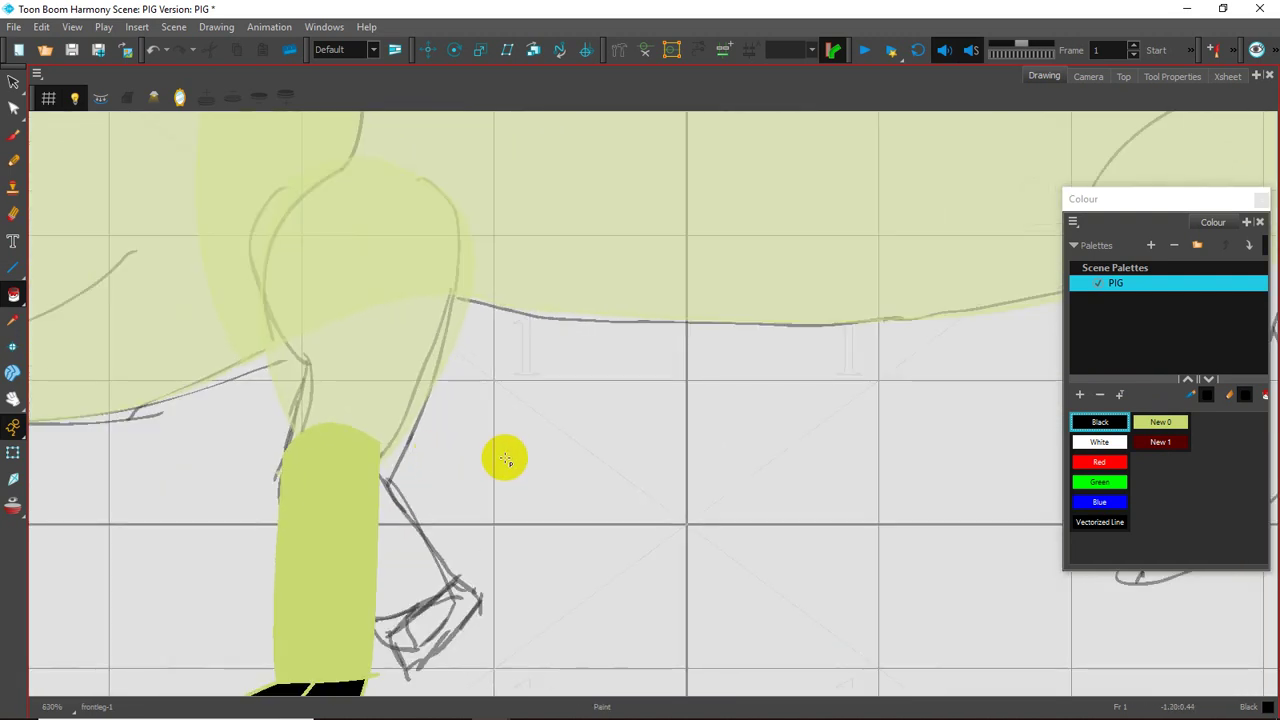
key("2")
key("2")
key("2")
mouse_move(862, 383)
left_mouse_down()
mouse_move(762, 417)
mouse_move(708, 415)
mouse_move(734, 414)
left_mouse_up()
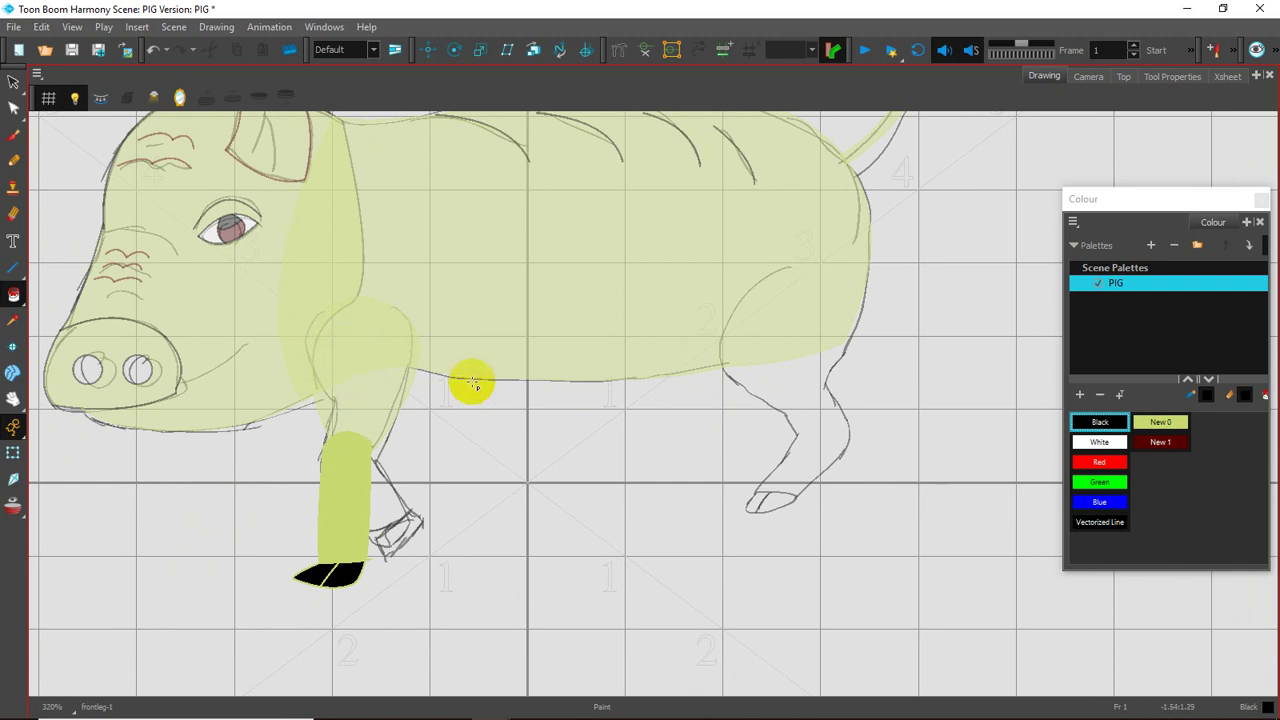
left_click_drag(664, 391, 596, 403)
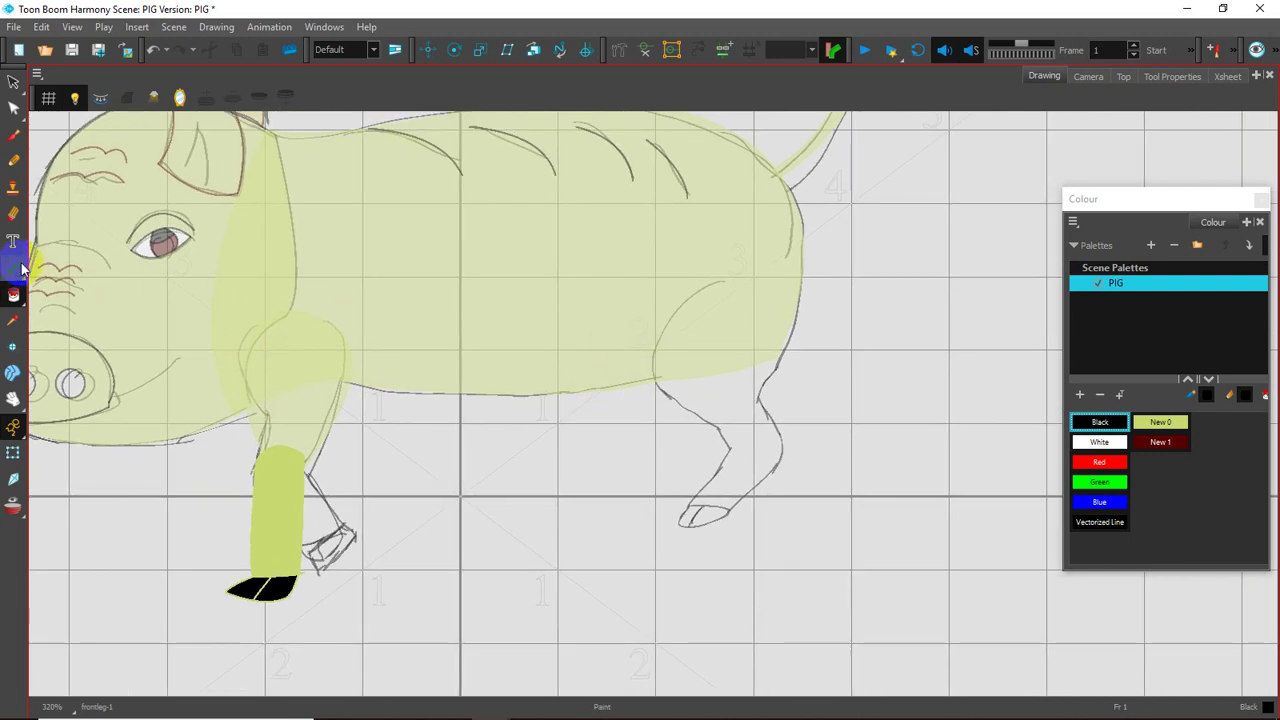
left_click(20, 268)
scroll(663, 443, "down", 1)
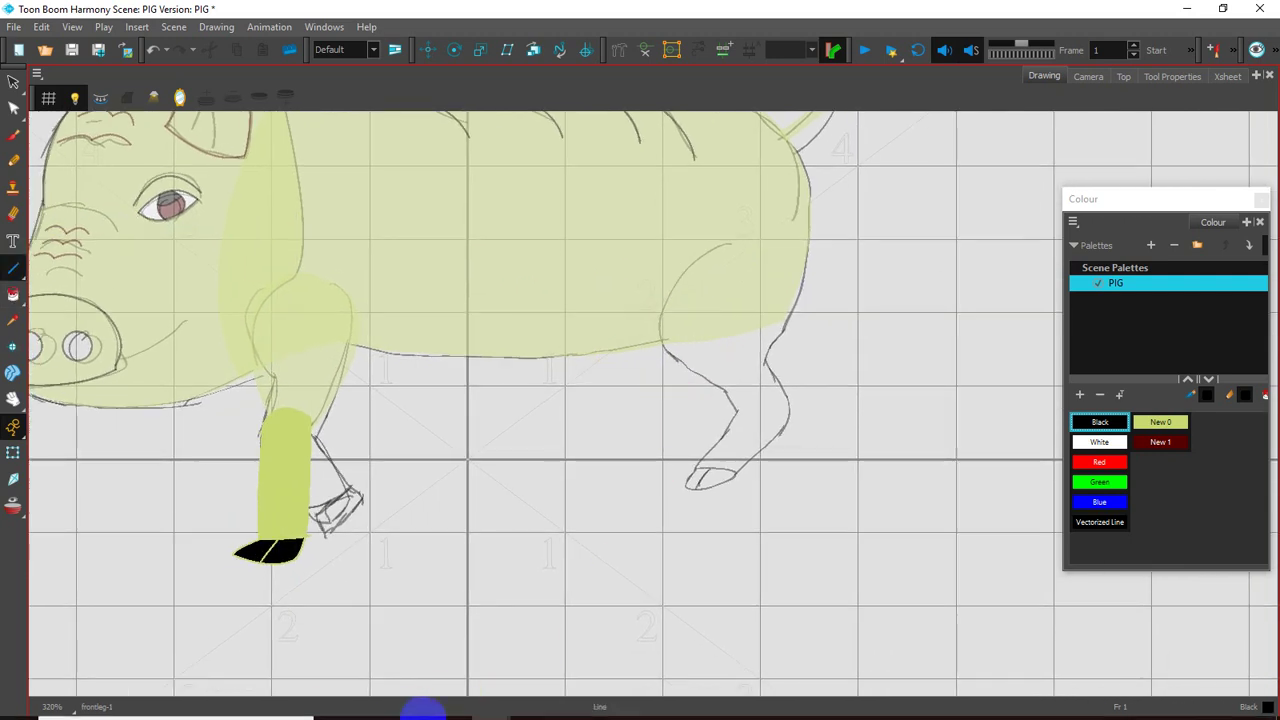
- Bring up the Timeline window and select the first frame of the backleg1 layer for drawing
mouse_move(490, 700)
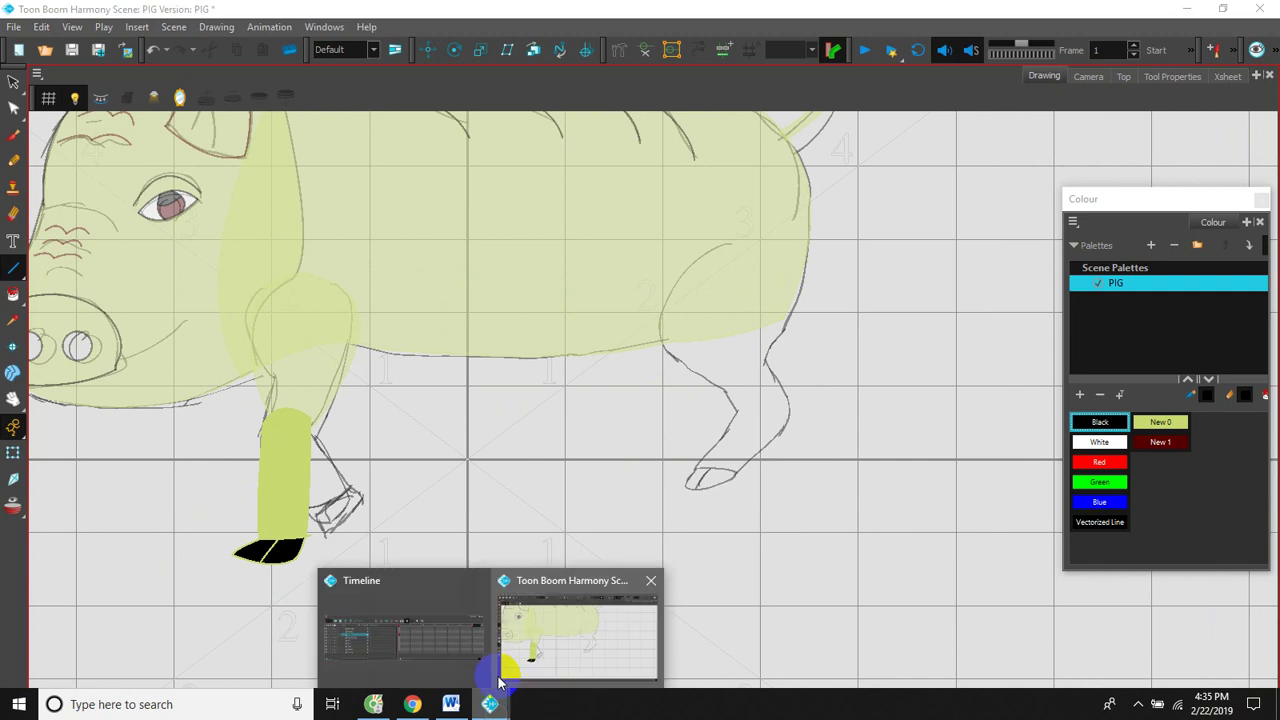
left_click(452, 646)
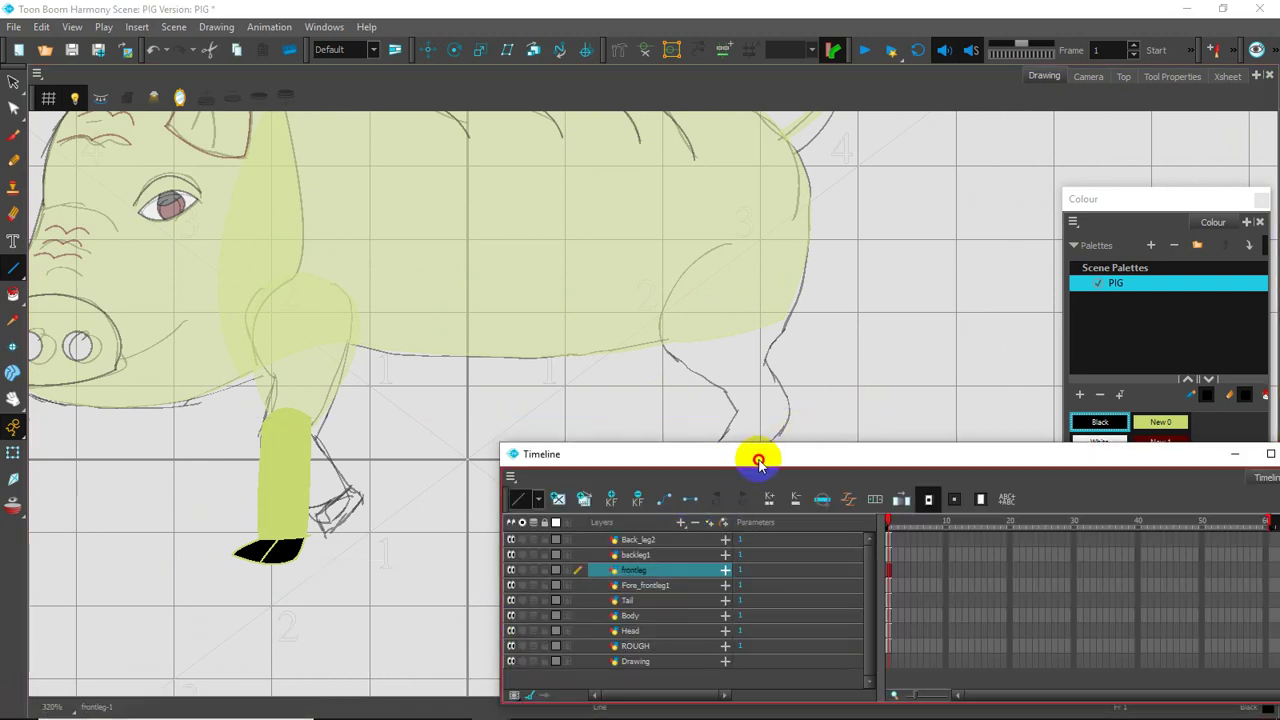
left_click_drag(759, 462, 985, 292)
key("space")
left_click_drag(733, 366, 638, 388)
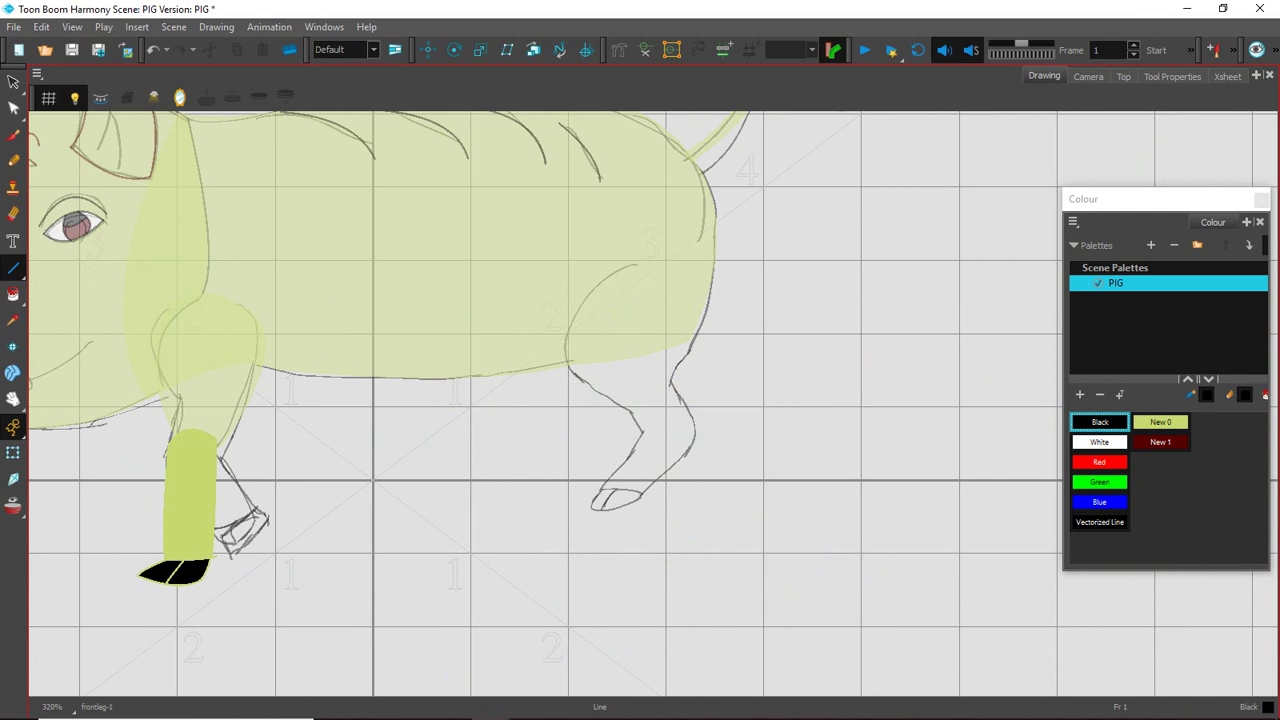
key("alt+Tab")
left_click(823, 494)
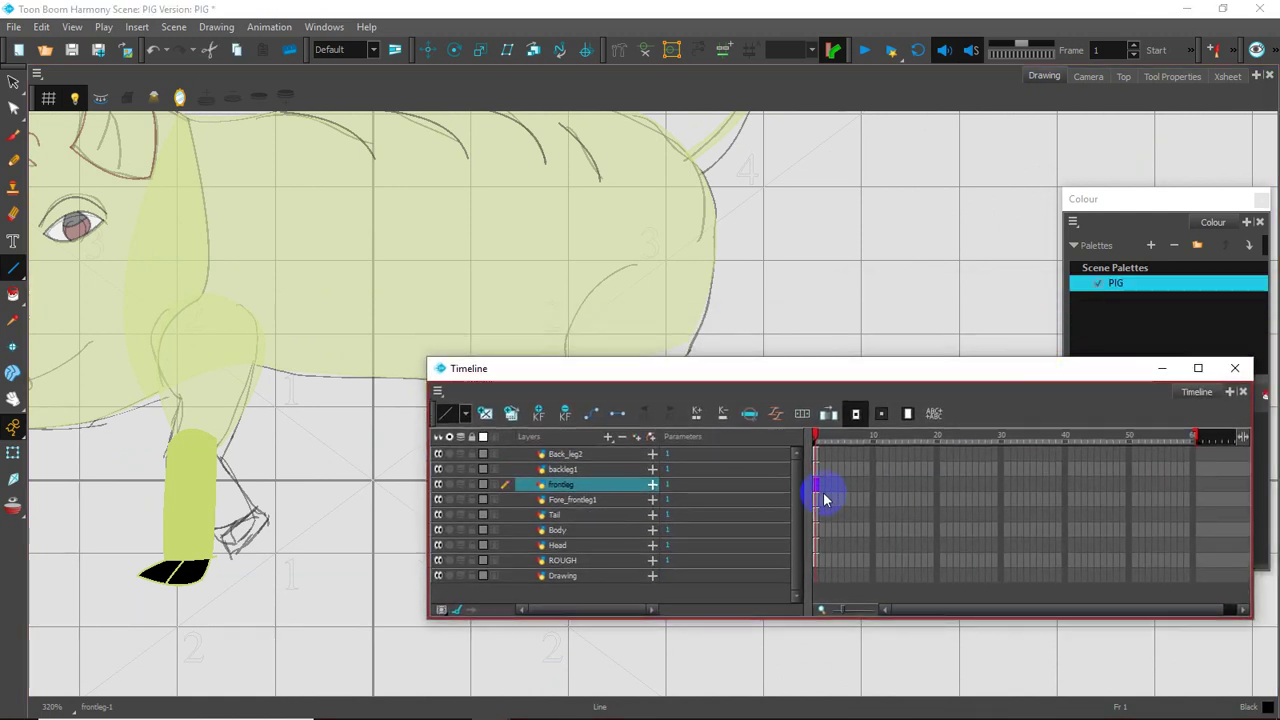
left_click(815, 469)
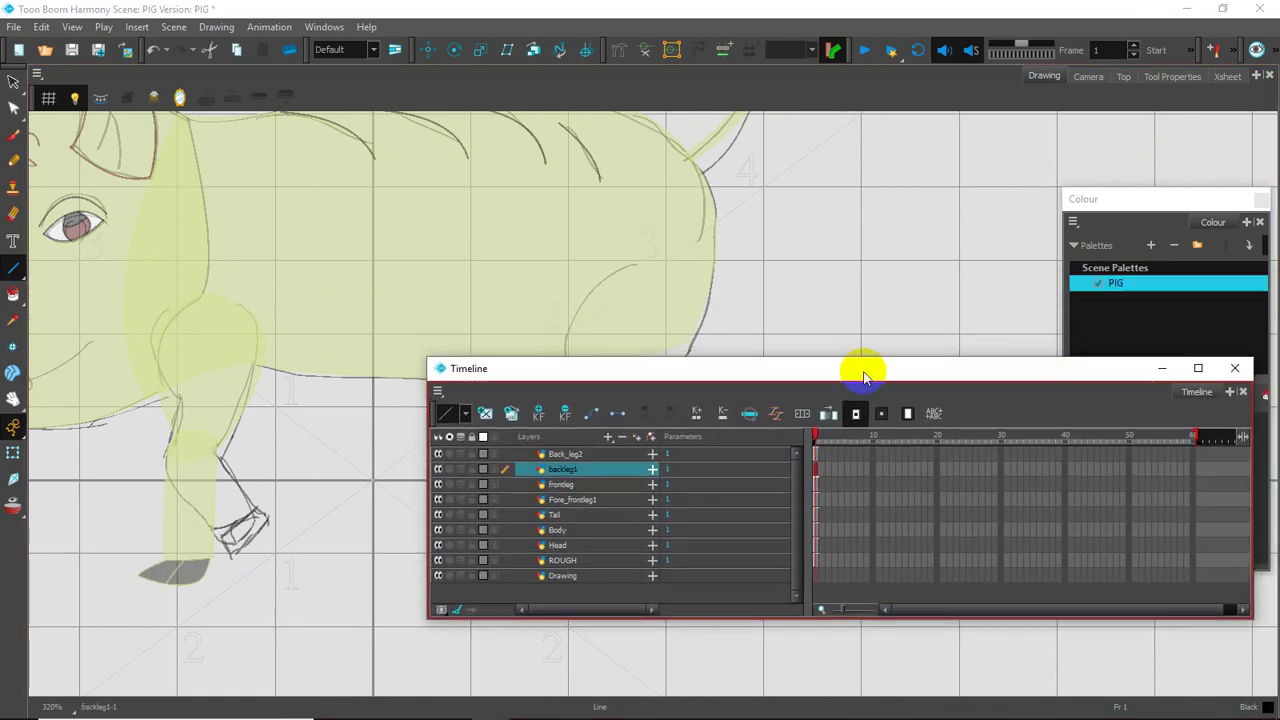
left_click_drag(865, 375, 1160, 307)
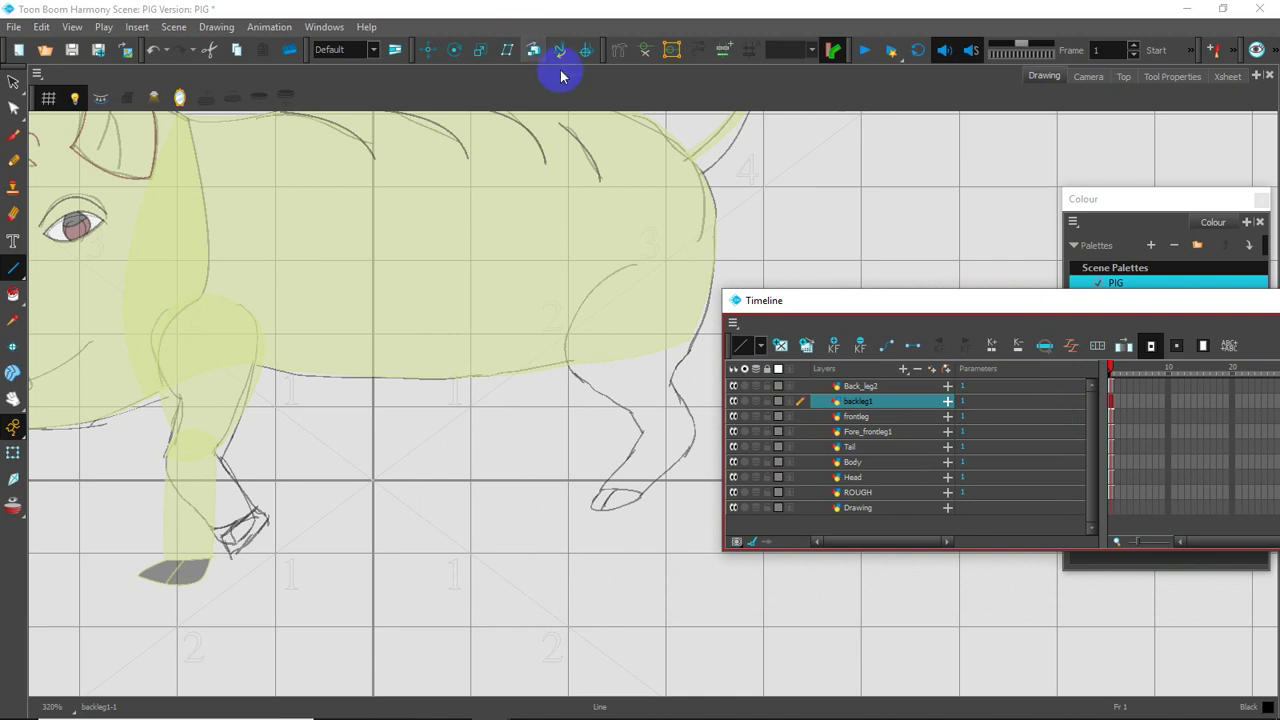
- Draw the back thigh's front and rear edges in the New 0 colour and join them with an arc over the hip
key("space")
left_click_drag(597, 302, 518, 275)
left_click(14, 269)
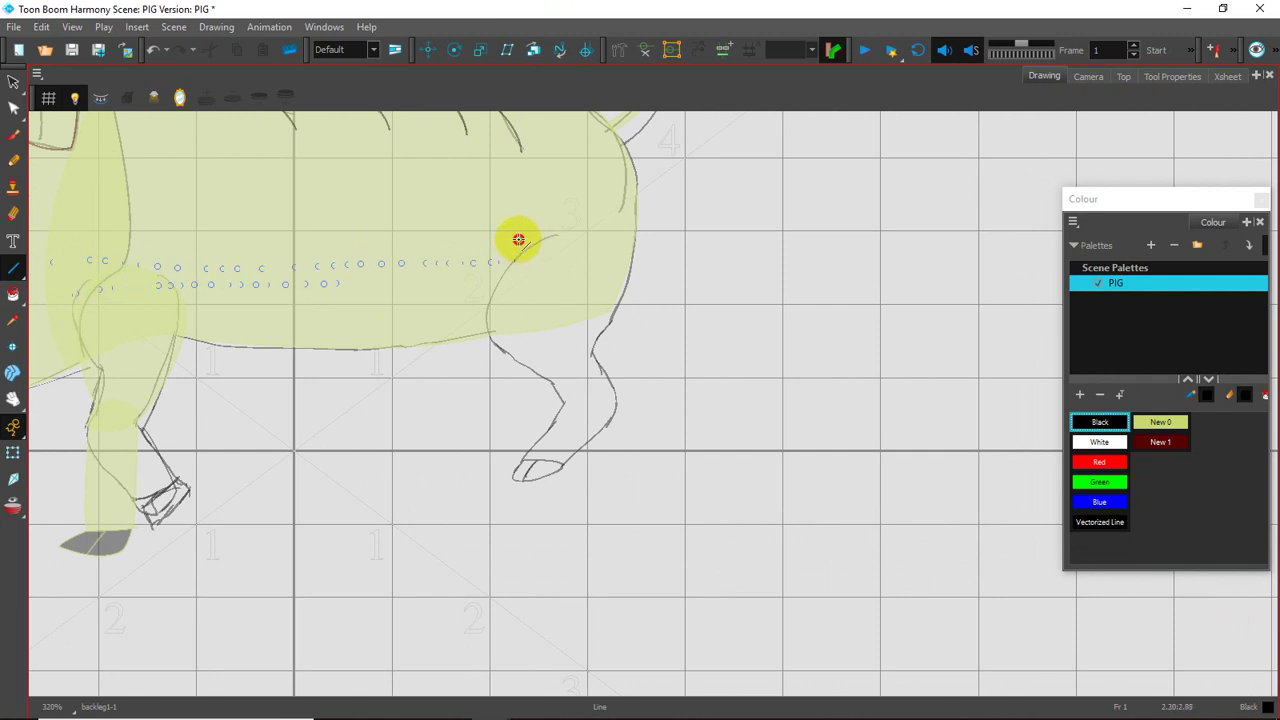
left_click_drag(518, 240, 499, 352)
key("ctrl+z")
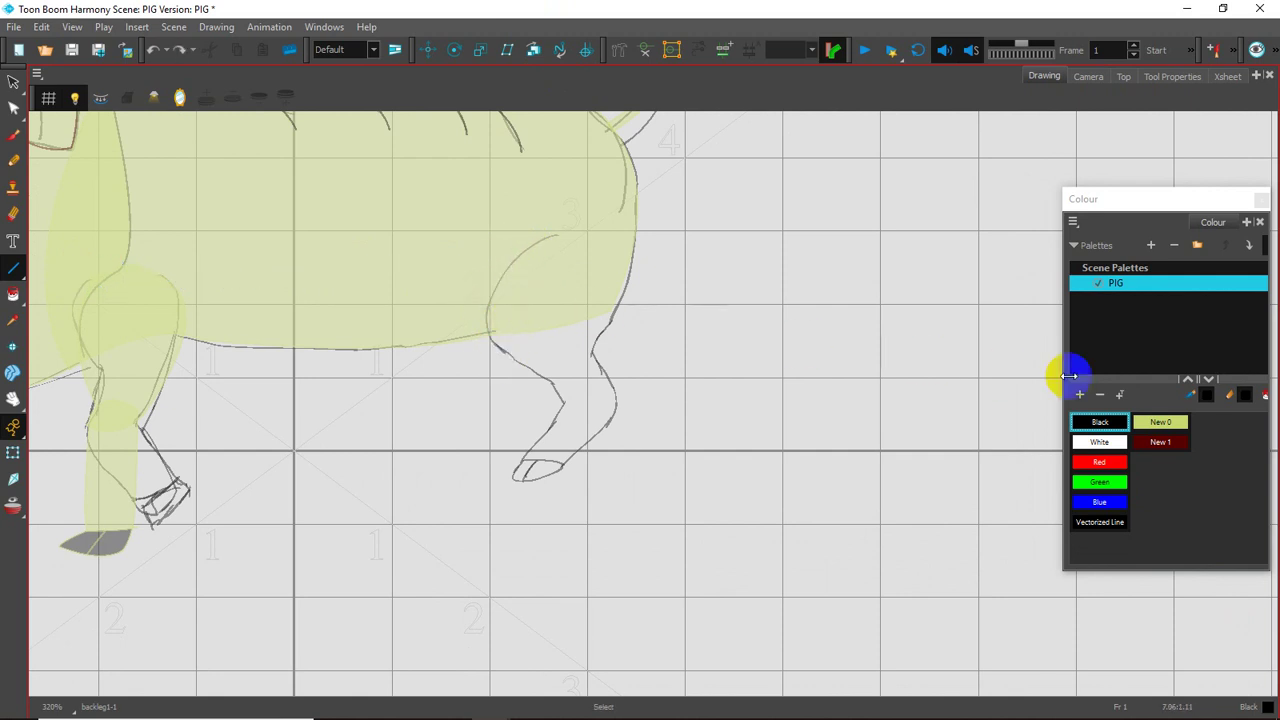
left_click(1160, 422)
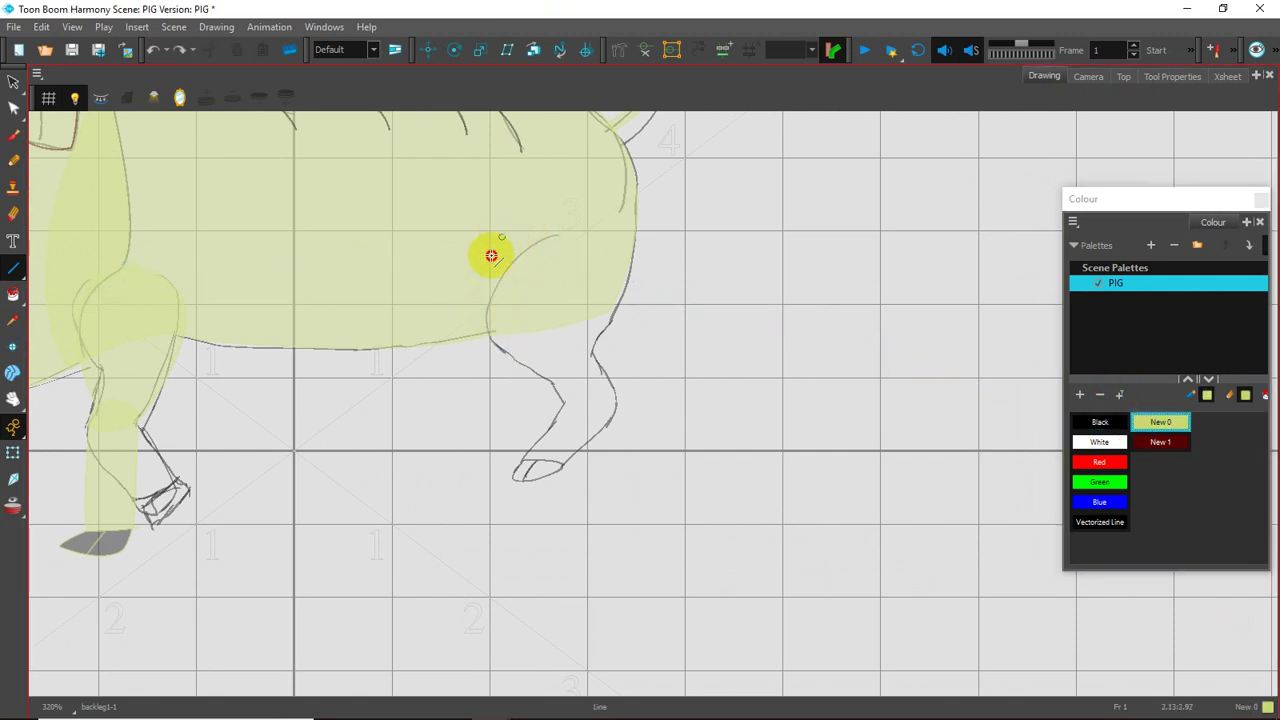
mouse_move(491, 256)
left_mouse_down()
mouse_move(500, 357)
mouse_move(455, 309)
left_mouse_up()
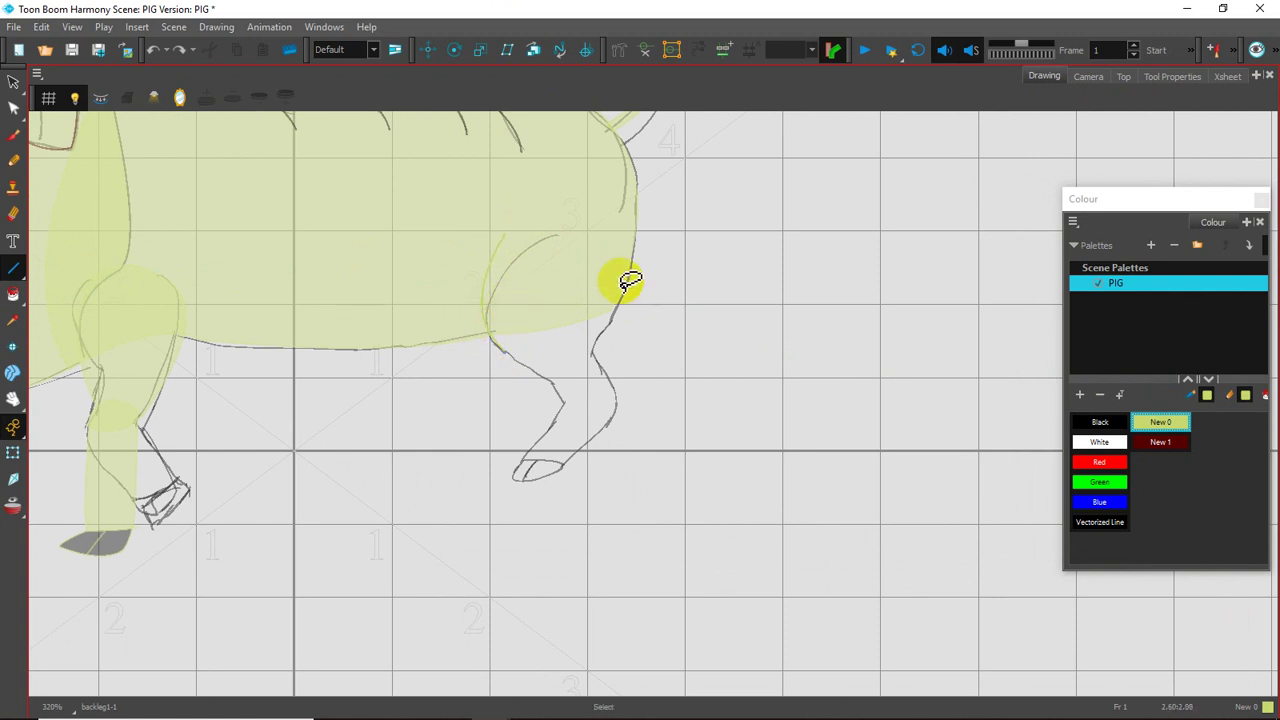
left_click_drag(633, 225, 623, 318)
left_click_drag(505, 236, 602, 203)
- Extend both edges of the upper back leg down to the hock and close the outline with a curved line
key("space")
left_click_drag(581, 285, 505, 237)
key("2")
key("space")
left_click_drag(391, 202, 456, 273)
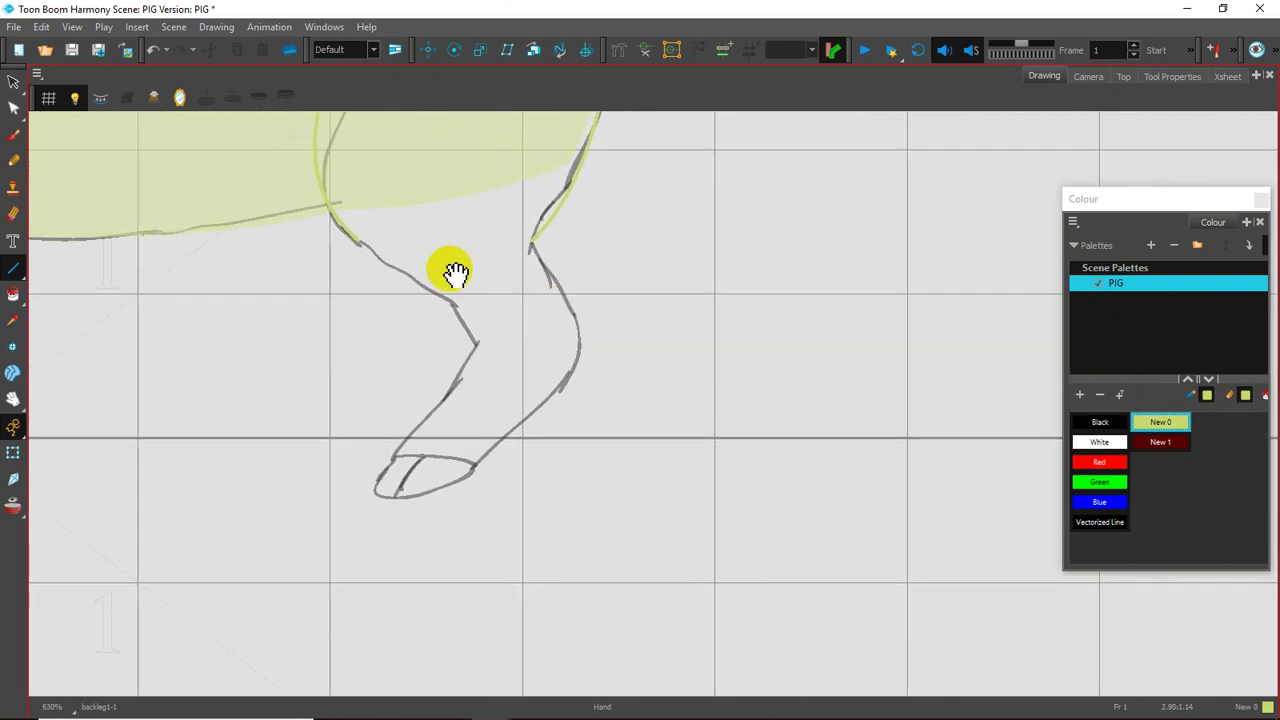
mouse_move(357, 243)
left_mouse_down()
mouse_move(466, 320)
mouse_move(477, 343)
left_mouse_up()
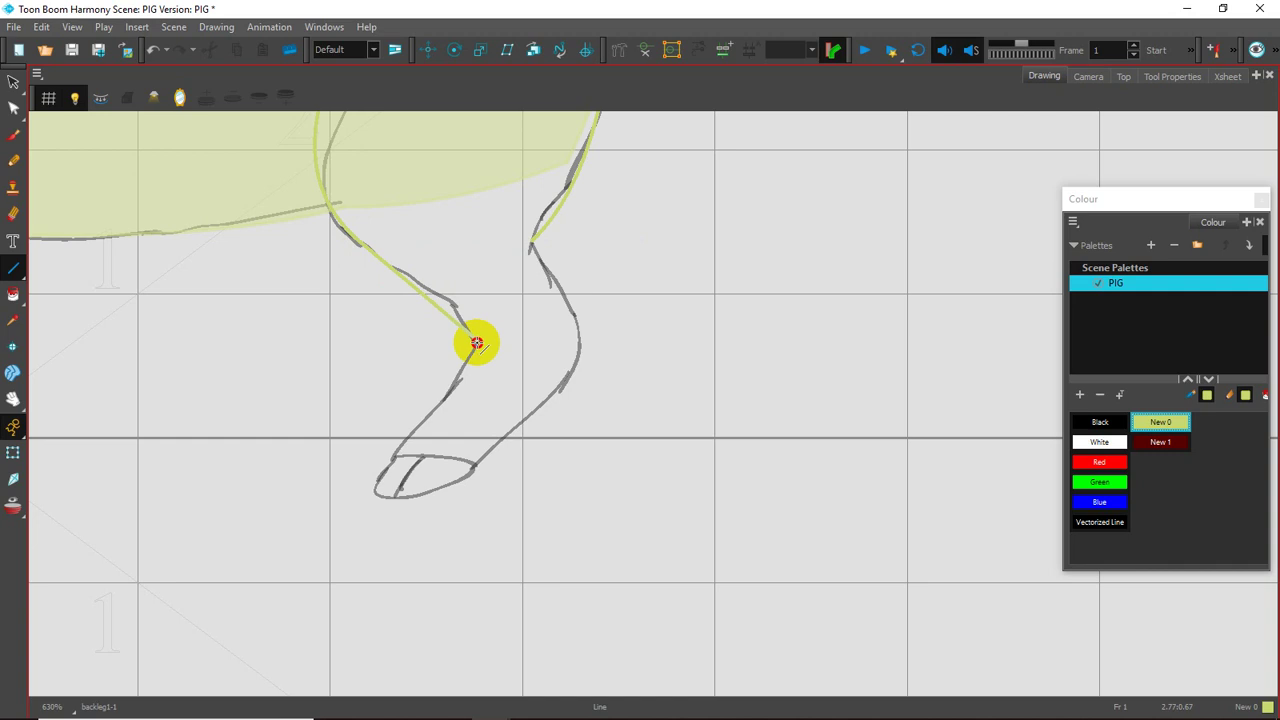
mouse_move(530, 240)
left_mouse_down()
mouse_move(580, 321)
mouse_move(566, 300)
left_mouse_up()
mouse_move(477, 343)
left_mouse_down()
mouse_move(577, 321)
mouse_move(543, 349)
left_mouse_up()
- Fill the upper back leg with the New 0 colour using the Paint tool
left_click(13, 294)
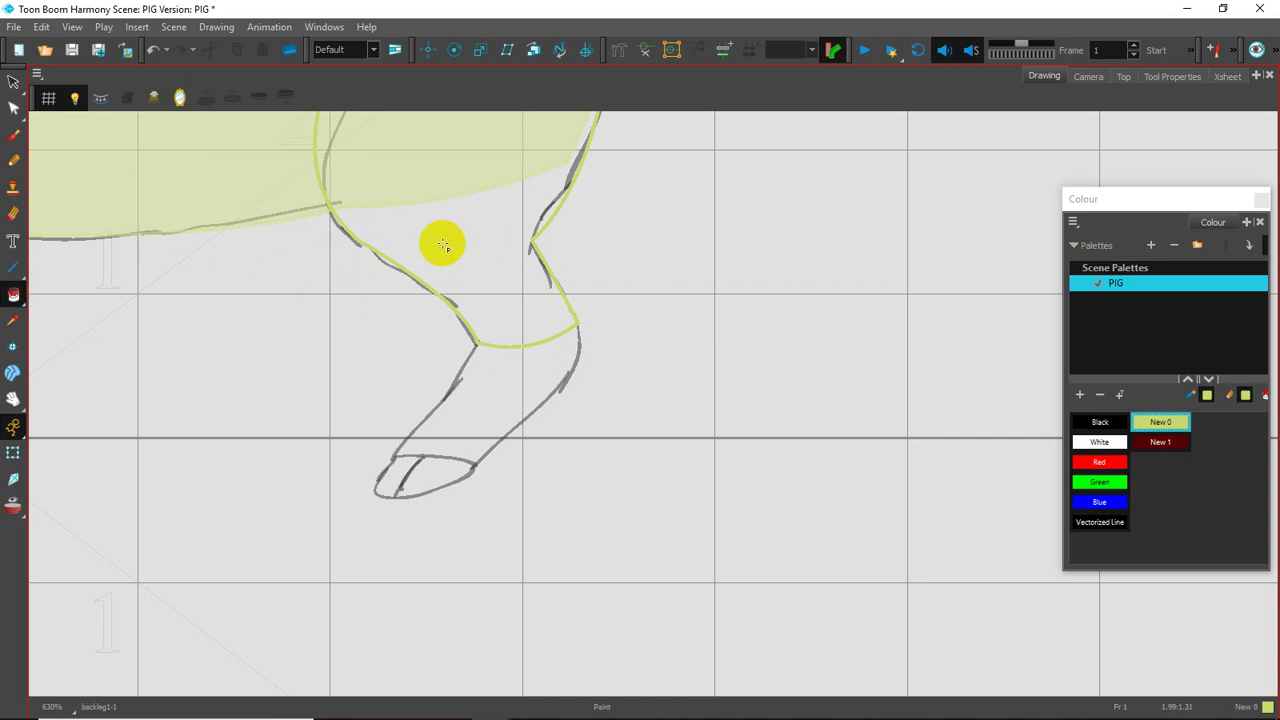
left_click(482, 245)
mouse_move(487, 284)
left_mouse_down()
mouse_move(491, 260)
mouse_move(504, 296)
left_mouse_up()
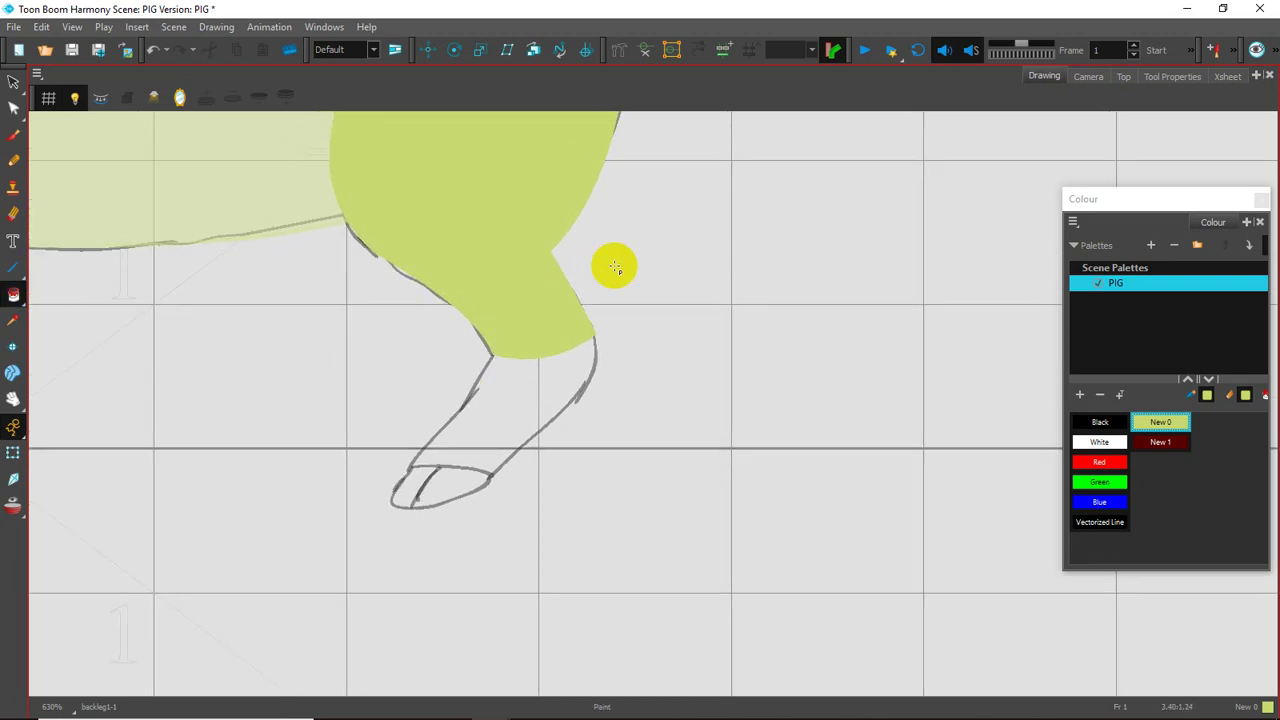
- Bring up the Timeline window and select the first frame of the Back_leg2 layer for drawing
left_click_drag(1278, 302, 1138, 296)
left_click(894, 404)
left_click(889, 385)
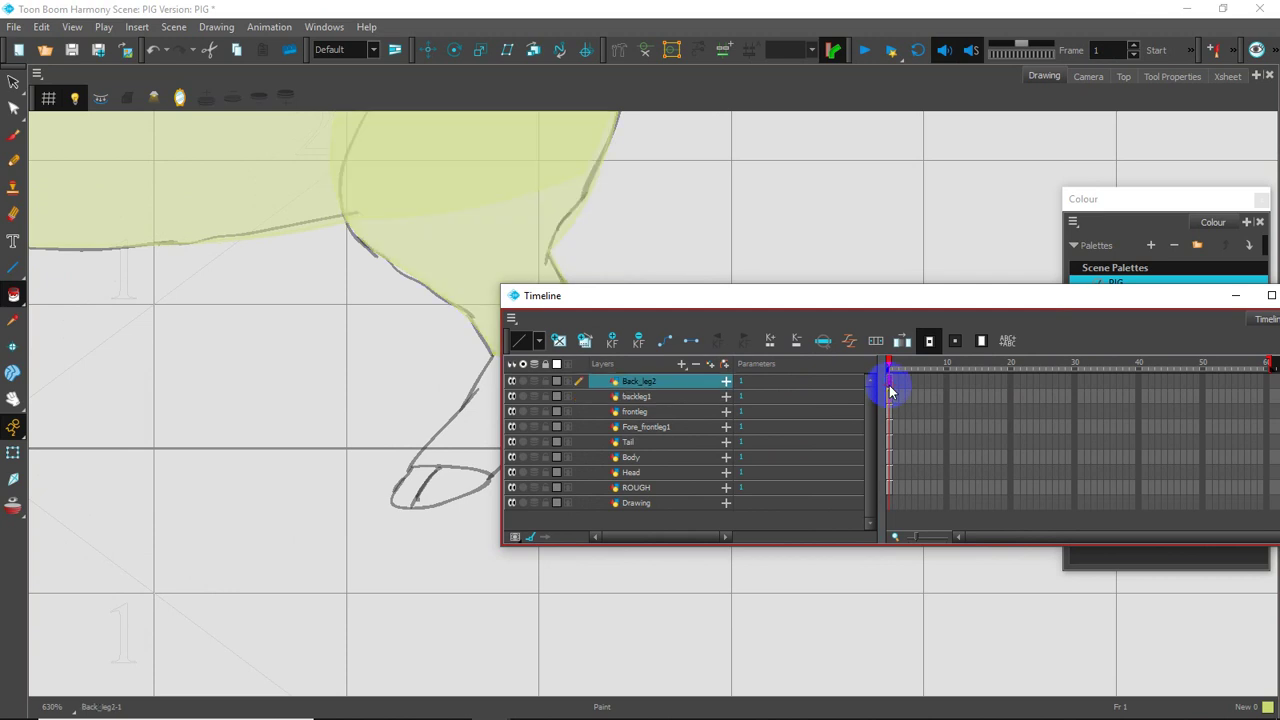
- Move the Timeline window clear of the lower back leg and activate the Line tool
left_click_drag(755, 298, 977, 209)
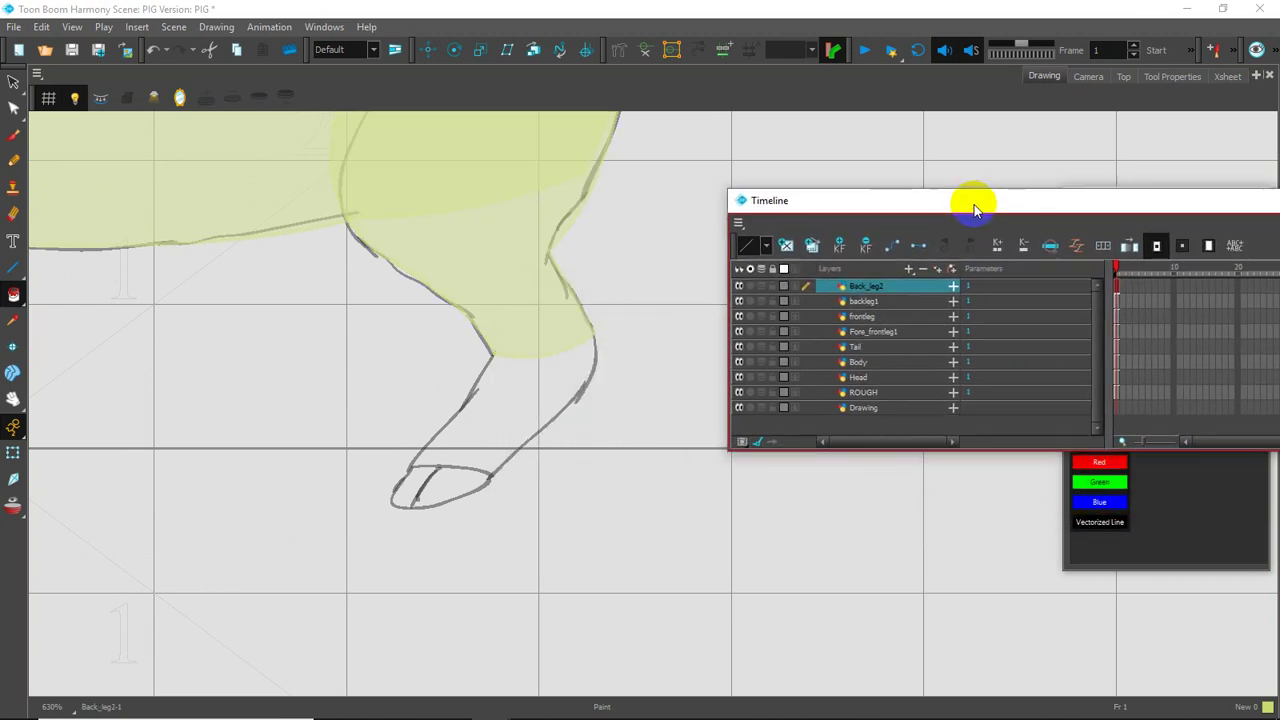
left_click_drag(449, 346, 426, 300)
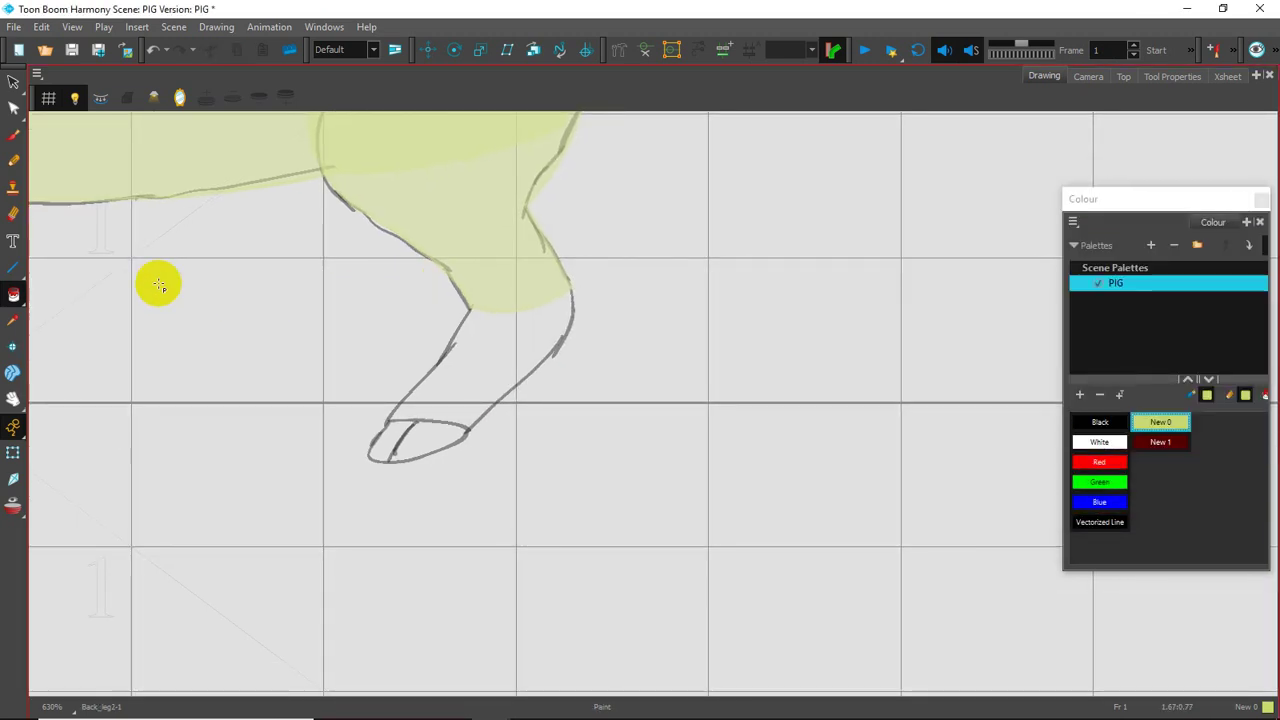
left_click(12, 270)
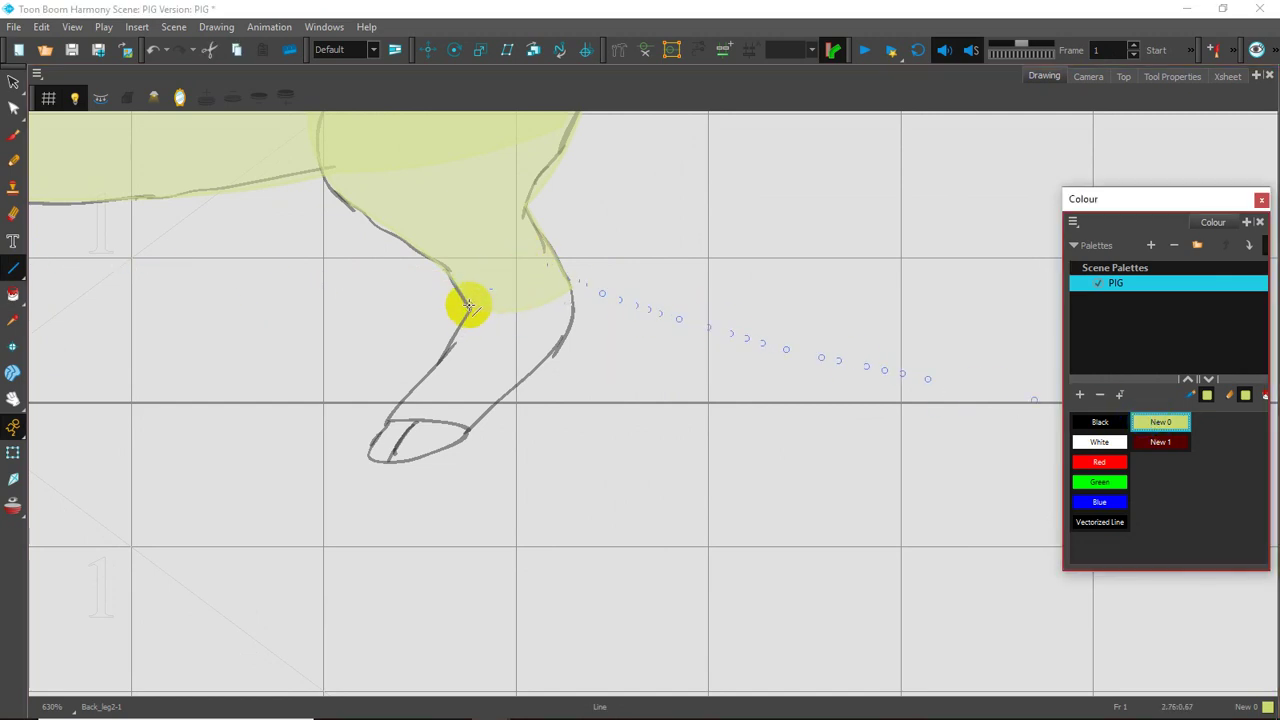
left_click_drag(472, 276, 382, 421)
left_click(471, 273, "ctrl")
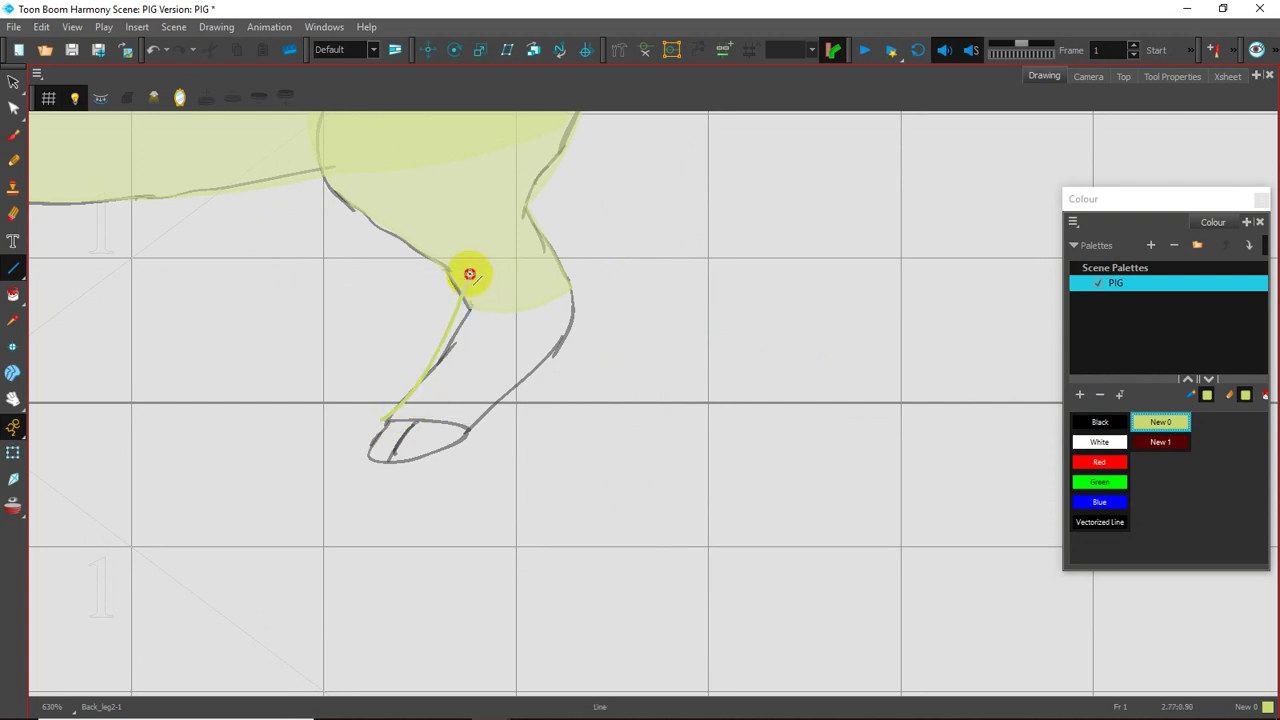
left_click_drag(469, 273, 533, 240)
key("ctrl+z")
mouse_move(473, 270)
left_mouse_down()
mouse_move(554, 251)
mouse_move(534, 234)
mouse_move(574, 300)
mouse_move(554, 351)
mouse_move(574, 329)
mouse_move(574, 346)
mouse_move(557, 344)
mouse_move(469, 428)
left_mouse_up()
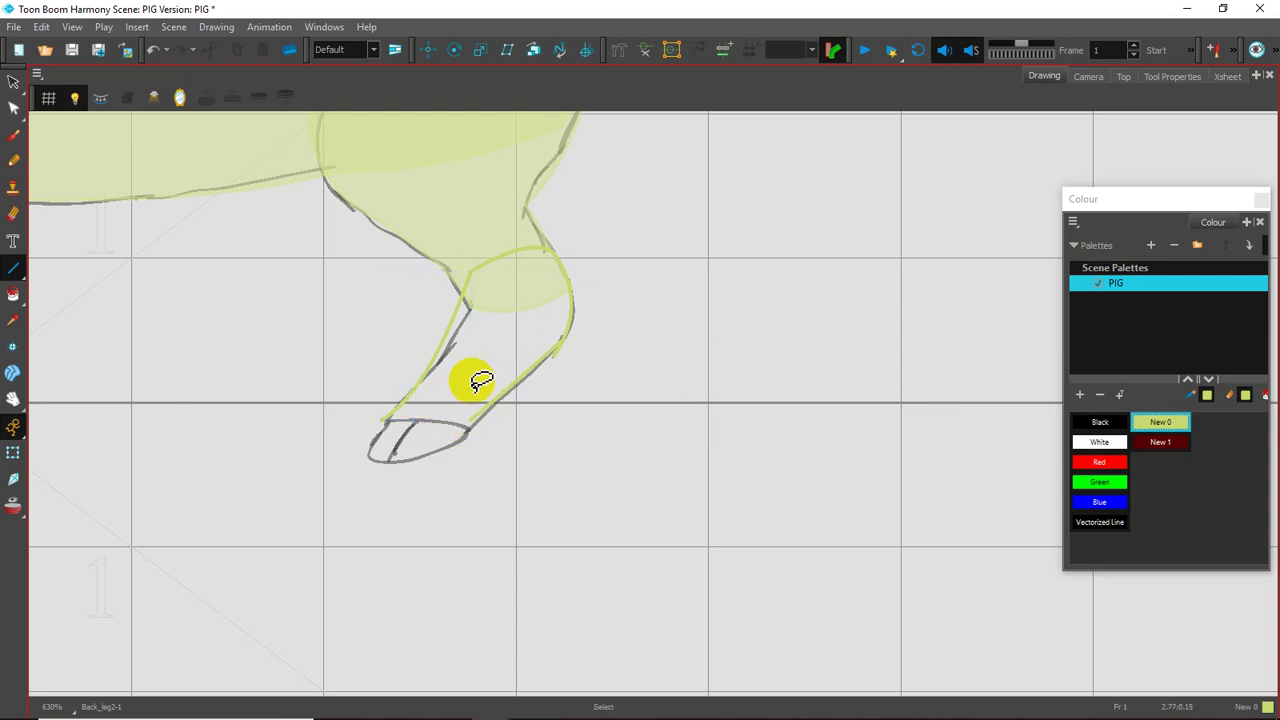
key("ctrl+z")
key("ctrl+z")
key("ctrl+z")
key("ctrl+z")
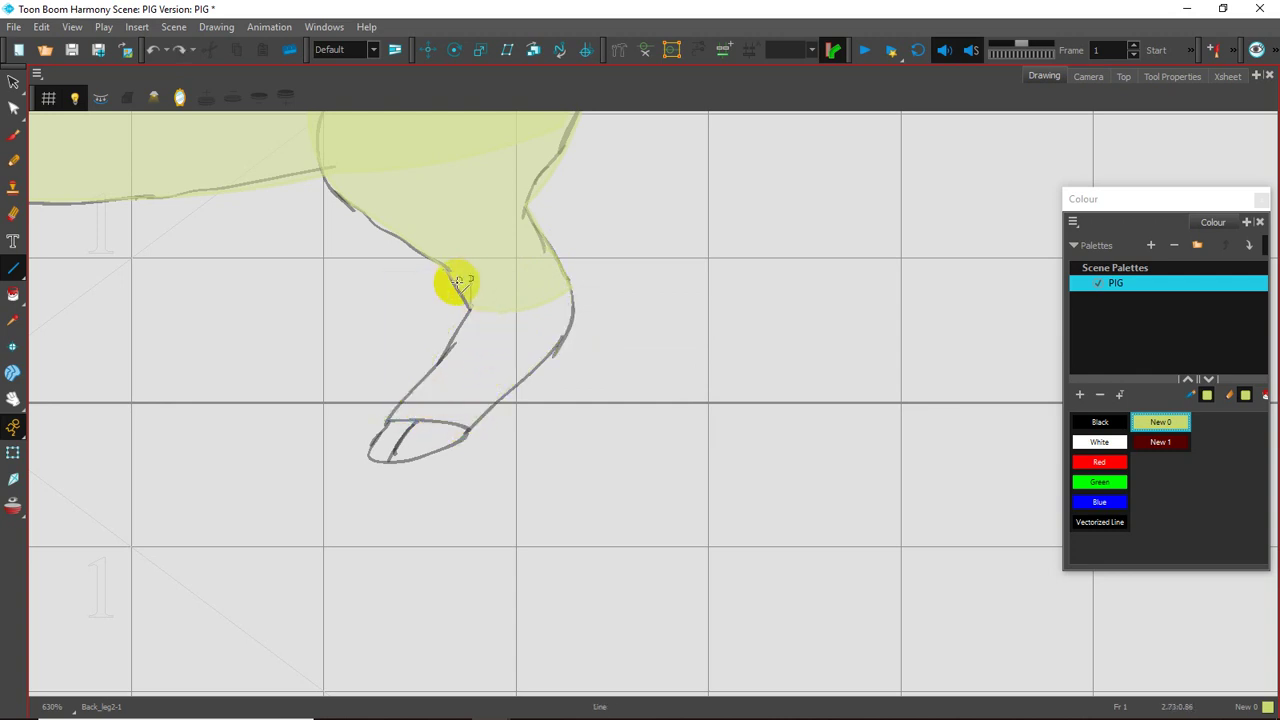
- Draw an upright lower back leg below the hock with the Line tool, including a hoof outline and its dividing line
left_click_drag(463, 291, 555, 262)
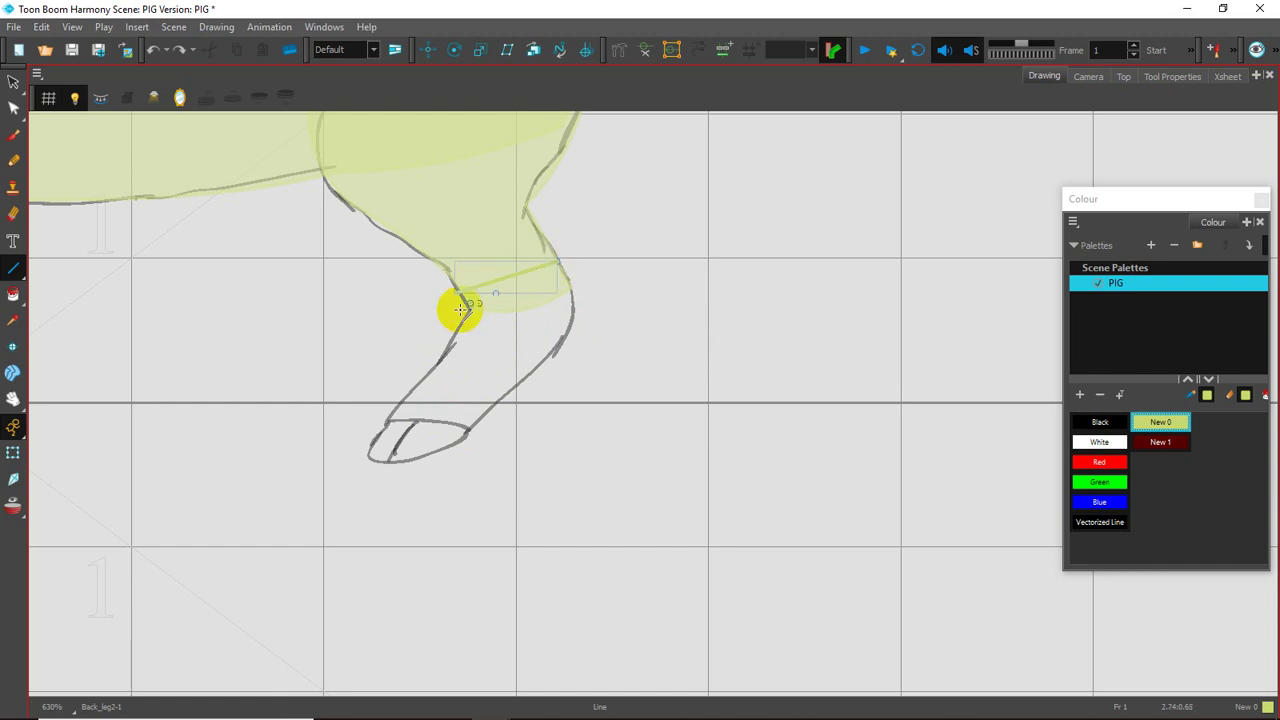
left_click_drag(457, 291, 447, 432)
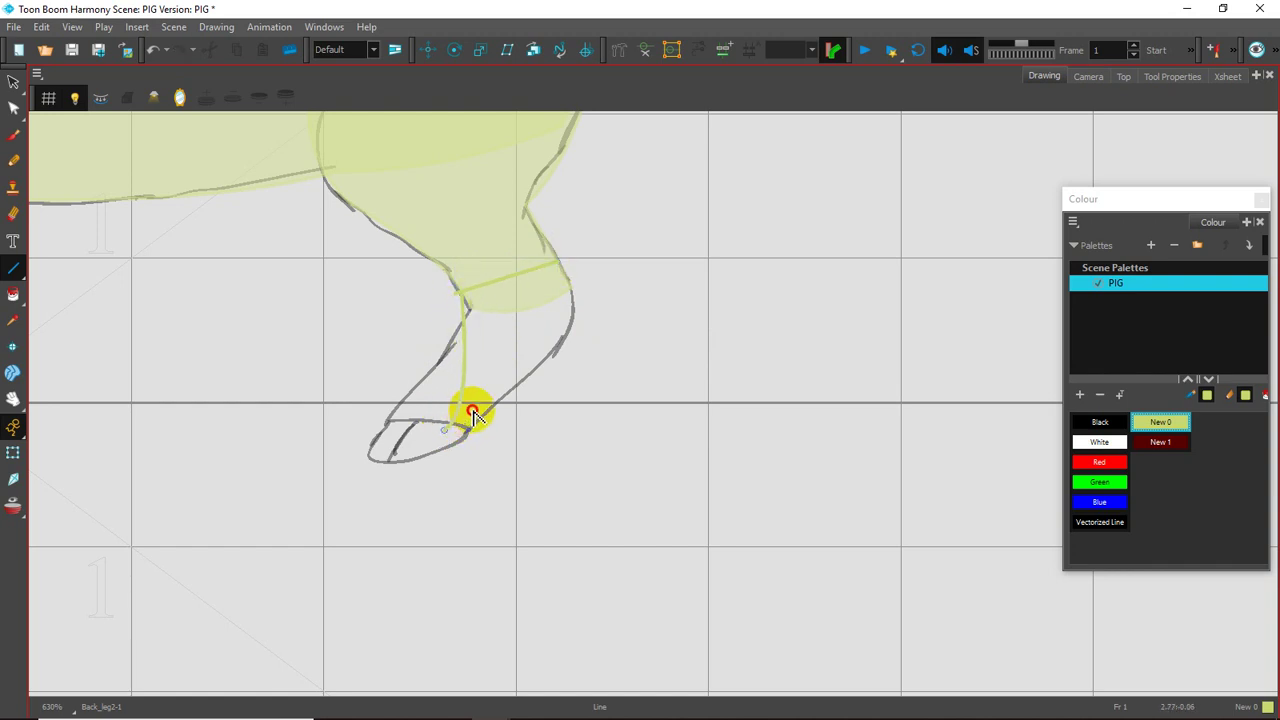
left_click_drag(563, 262, 573, 370)
mouse_move(507, 430)
left_mouse_down()
mouse_move(443, 429)
mouse_move(523, 429)
mouse_move(447, 428)
mouse_move(434, 465)
mouse_move(513, 459)
mouse_move(450, 488)
left_mouse_up()
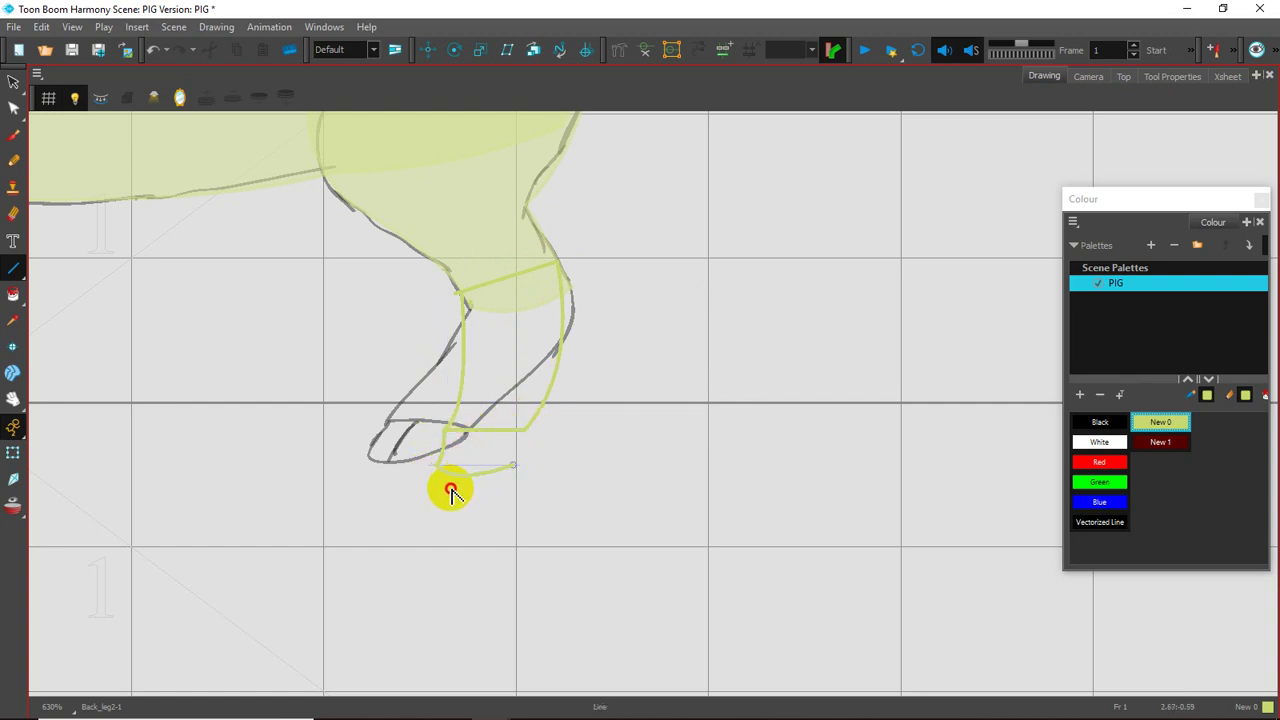
mouse_move(523, 429)
left_mouse_down()
mouse_move(501, 466)
mouse_move(476, 469)
left_mouse_up()
- Fill the lower back leg with the New 0 colour and both hoof halves with Black
left_click(13, 295)
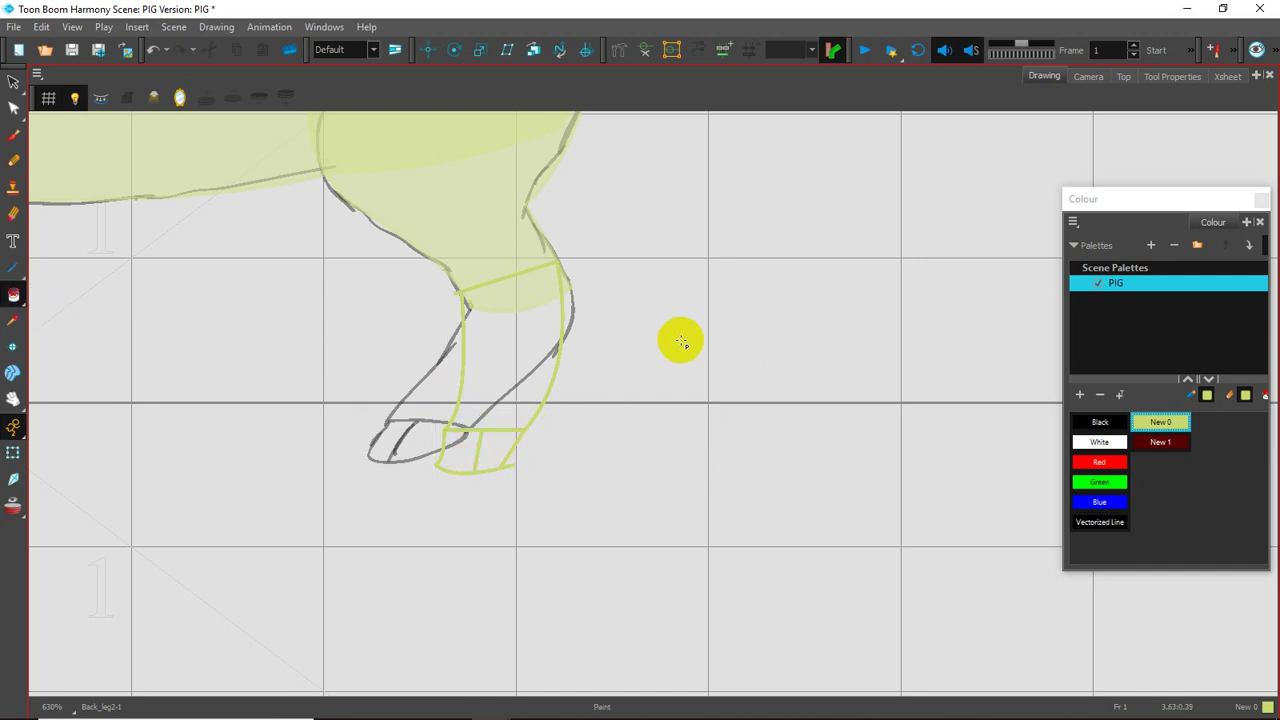
left_click(505, 330)
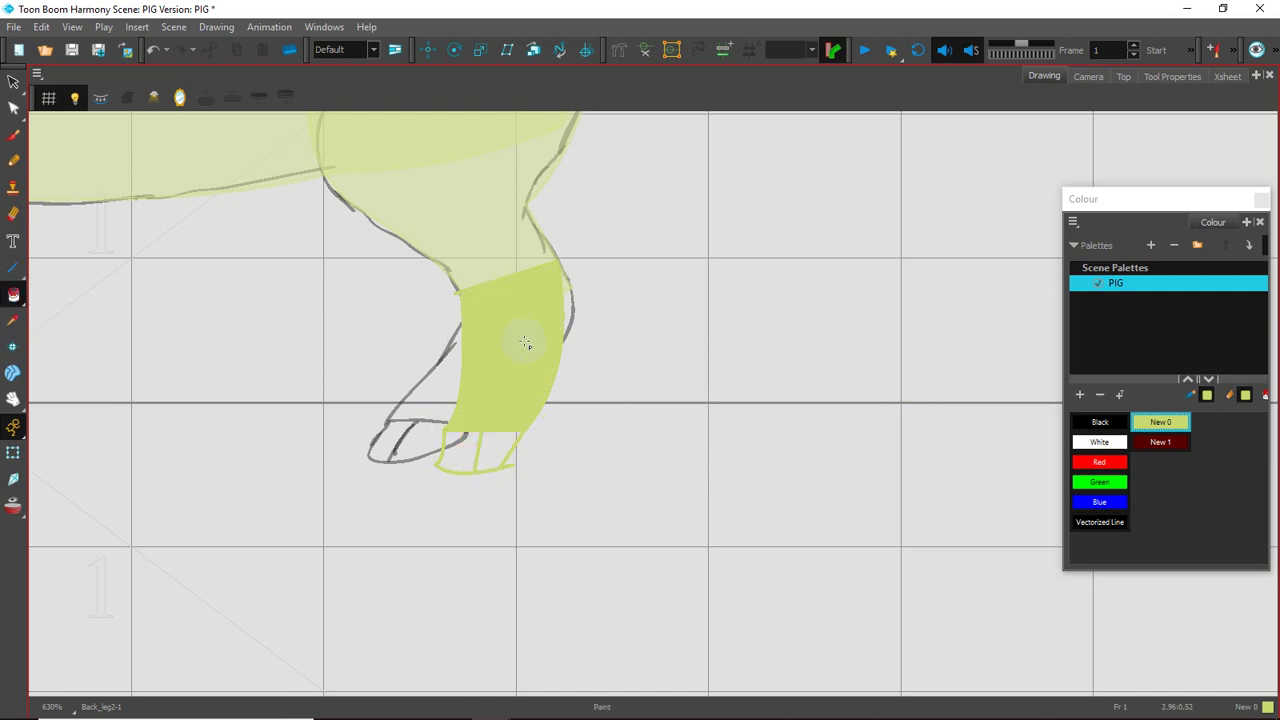
left_click(1088, 418)
left_click(462, 451)
left_click(492, 452)
- Bring the Timeline window back into view and duplicate the Fore_frontleg1 layer
mouse_move(450, 391)
left_mouse_down()
mouse_move(671, 506)
mouse_move(577, 437)
left_mouse_up()
mouse_move(536, 224)
left_mouse_down()
mouse_move(574, 374)
mouse_move(459, 555)
left_mouse_up()
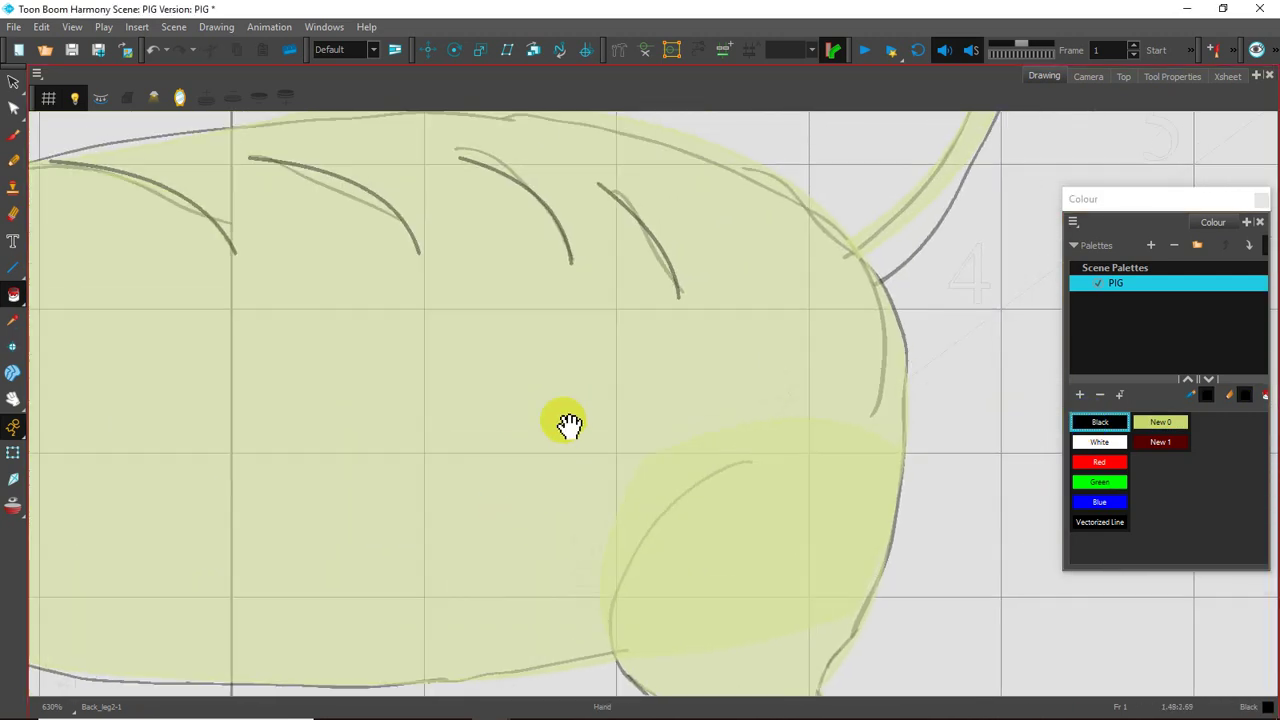
mouse_move(568, 425)
left_mouse_down()
mouse_move(517, 451)
mouse_move(505, 440)
left_mouse_up()
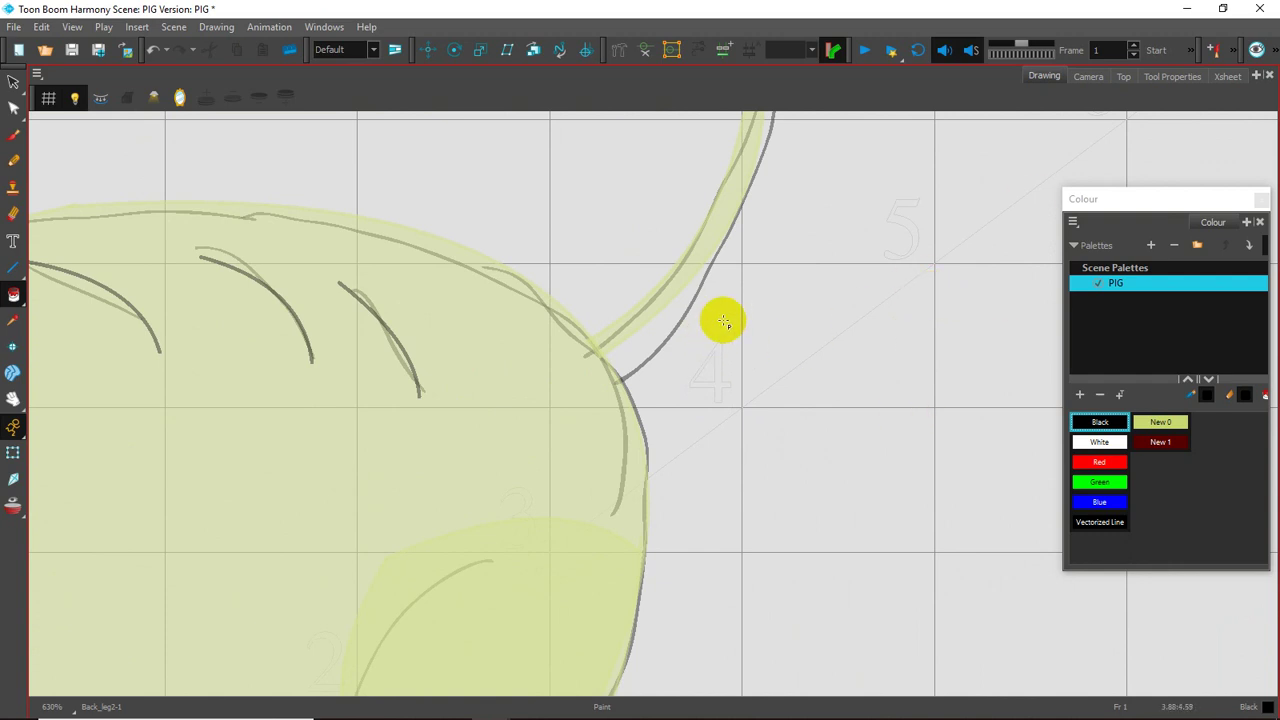
scroll(723, 322, "down", 3)
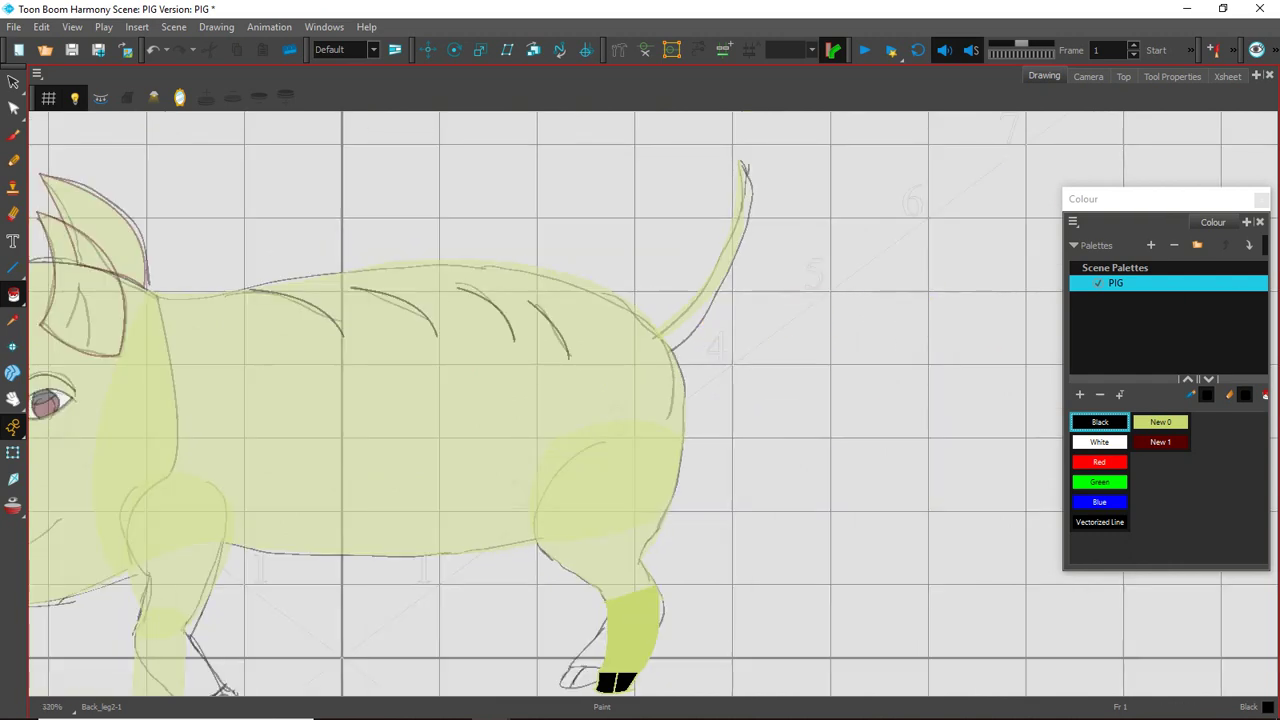
left_click_drag(1279, 262, 1040, 264)
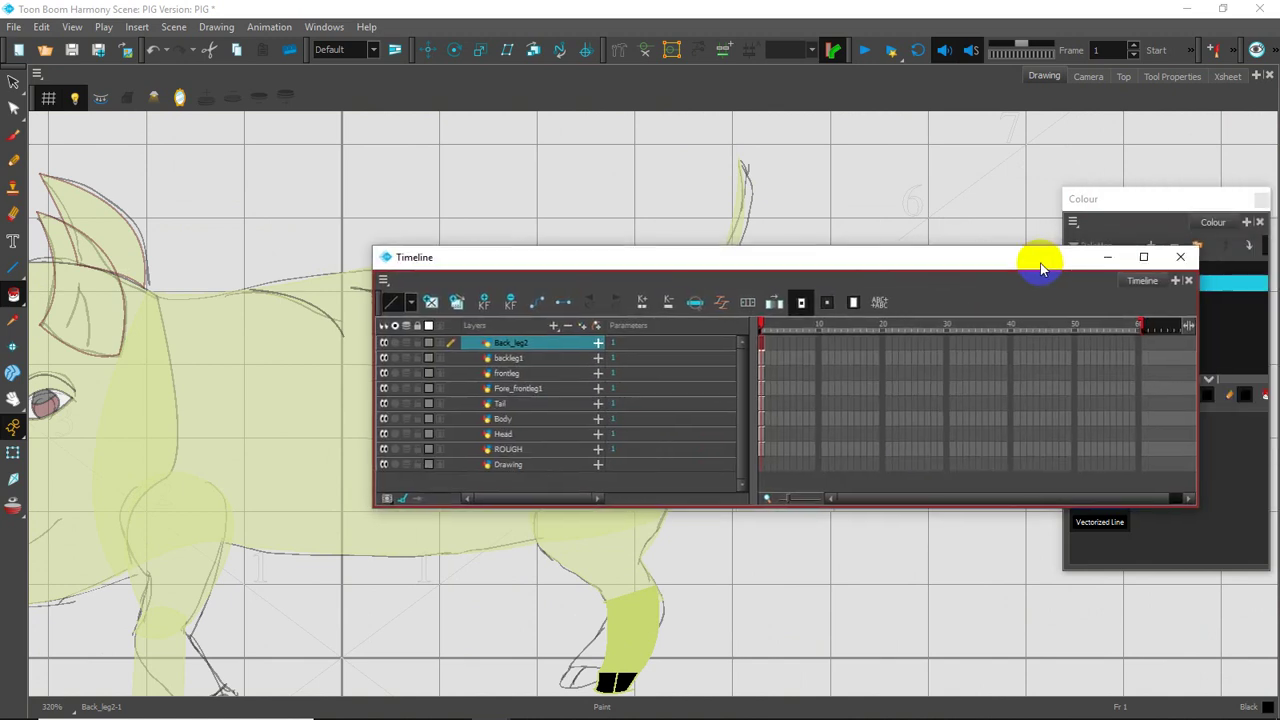
left_click(504, 405)
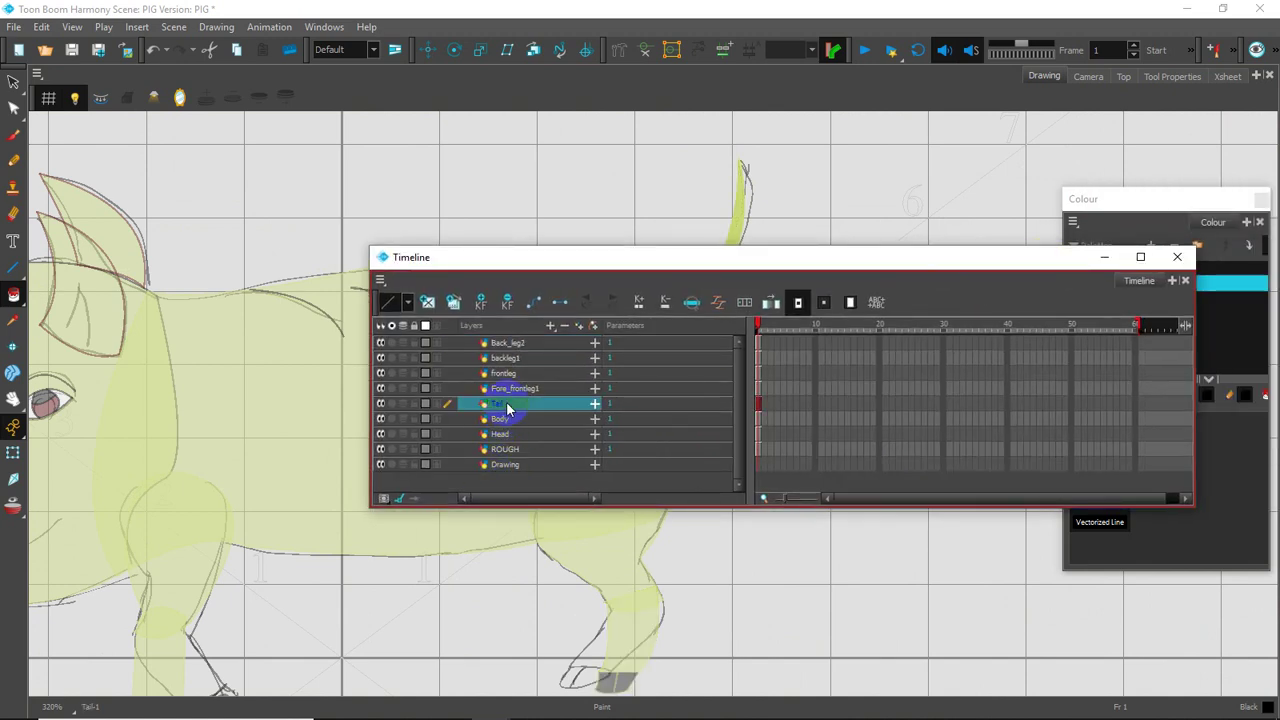
left_click_drag(641, 276, 675, 262)
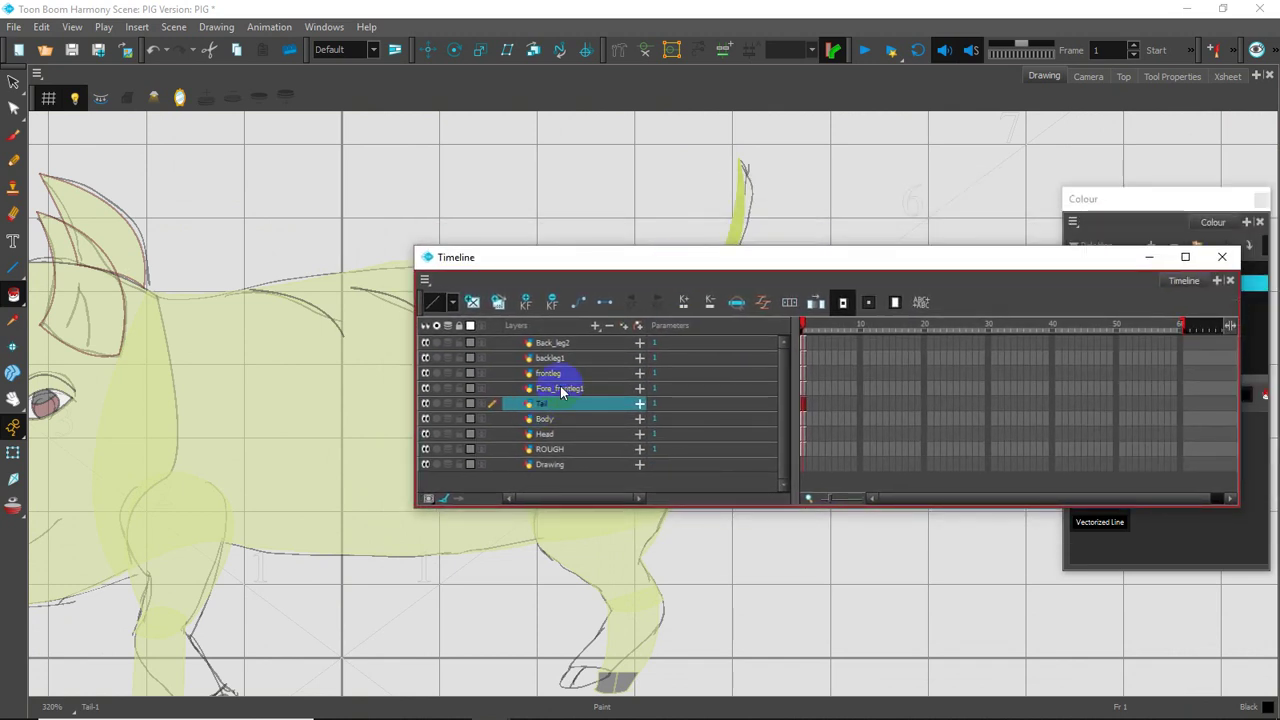
left_click(561, 390)
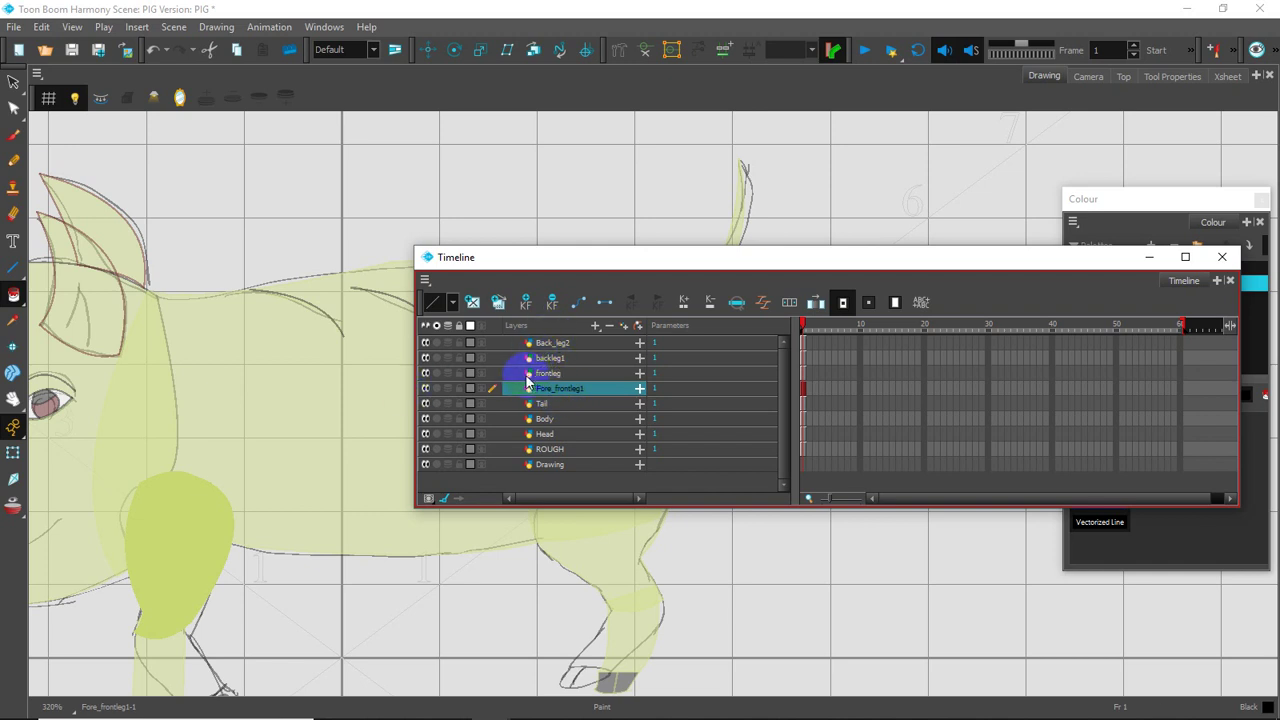
right_click(552, 404)
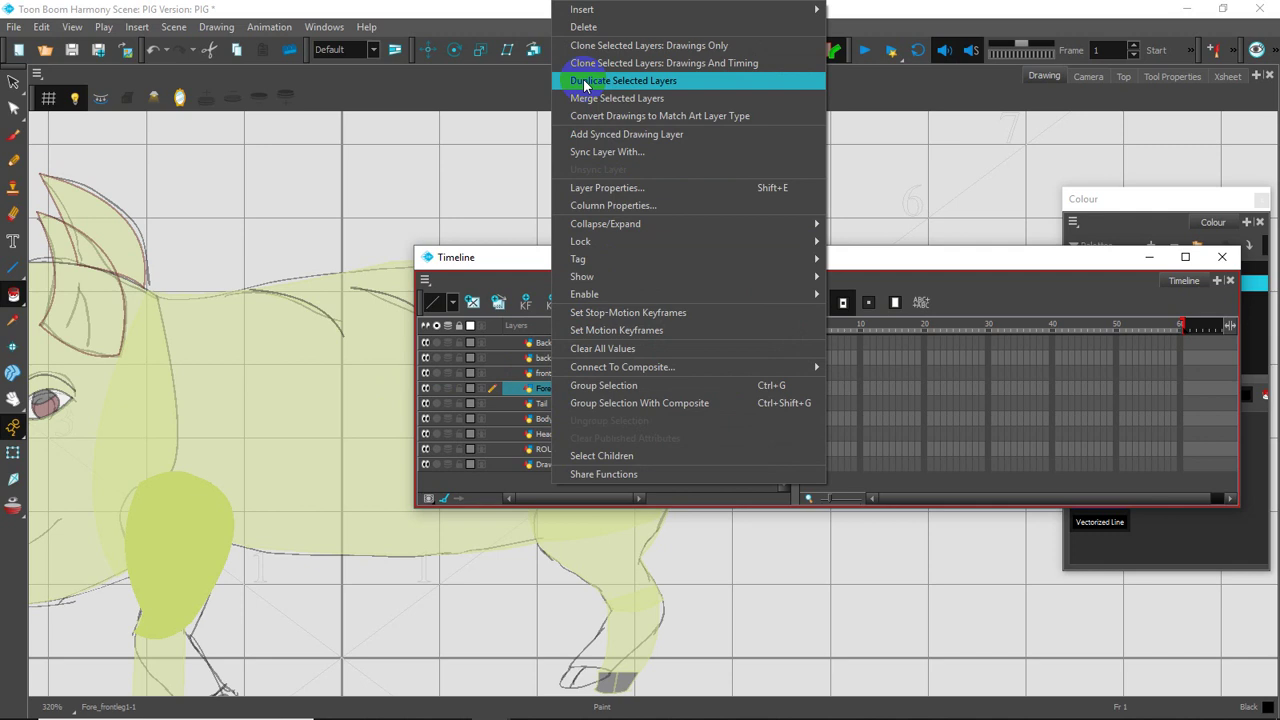
left_click(585, 82)
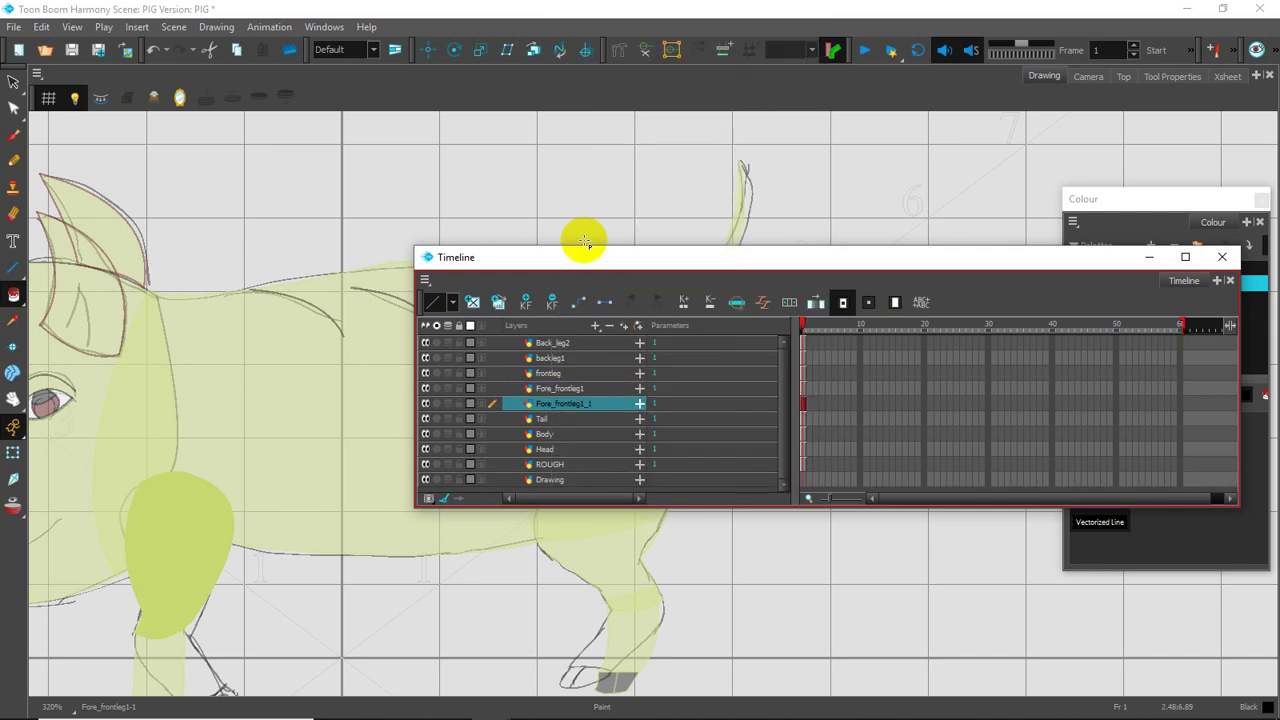
- Duplicate the frontleg layer and the backleg1 layer
left_click(552, 374)
right_click(552, 374)
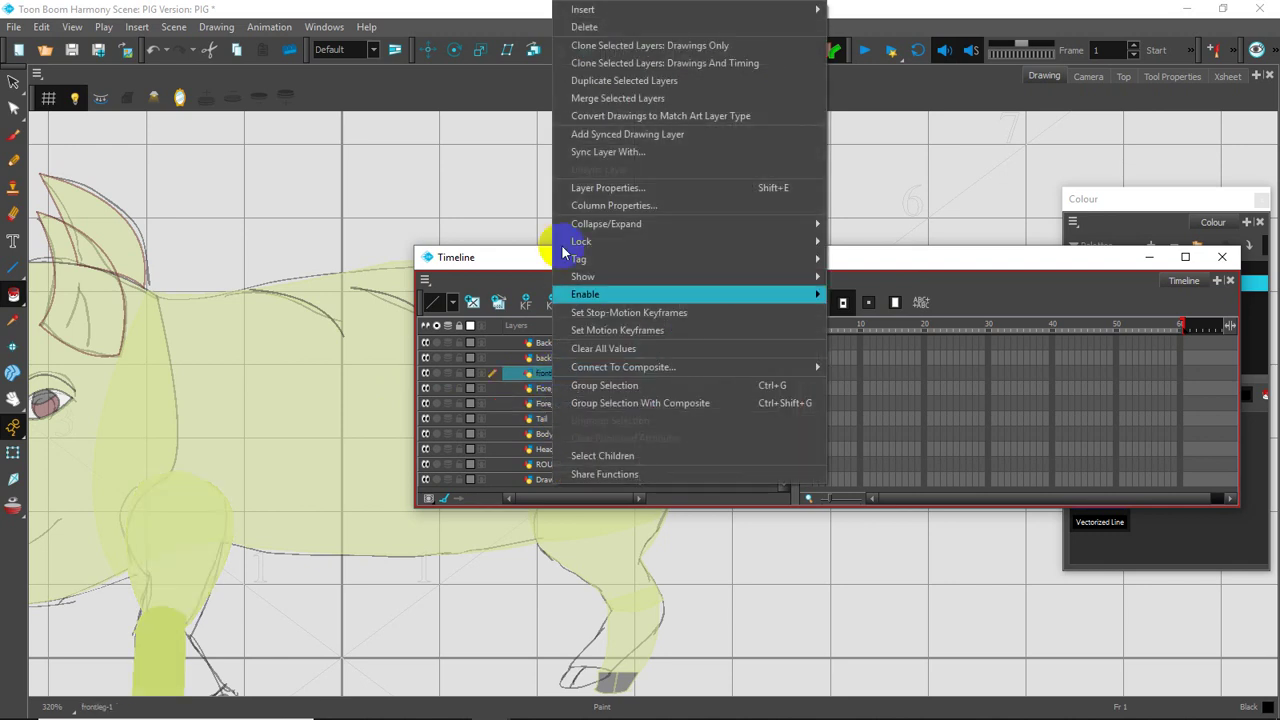
left_click(593, 81)
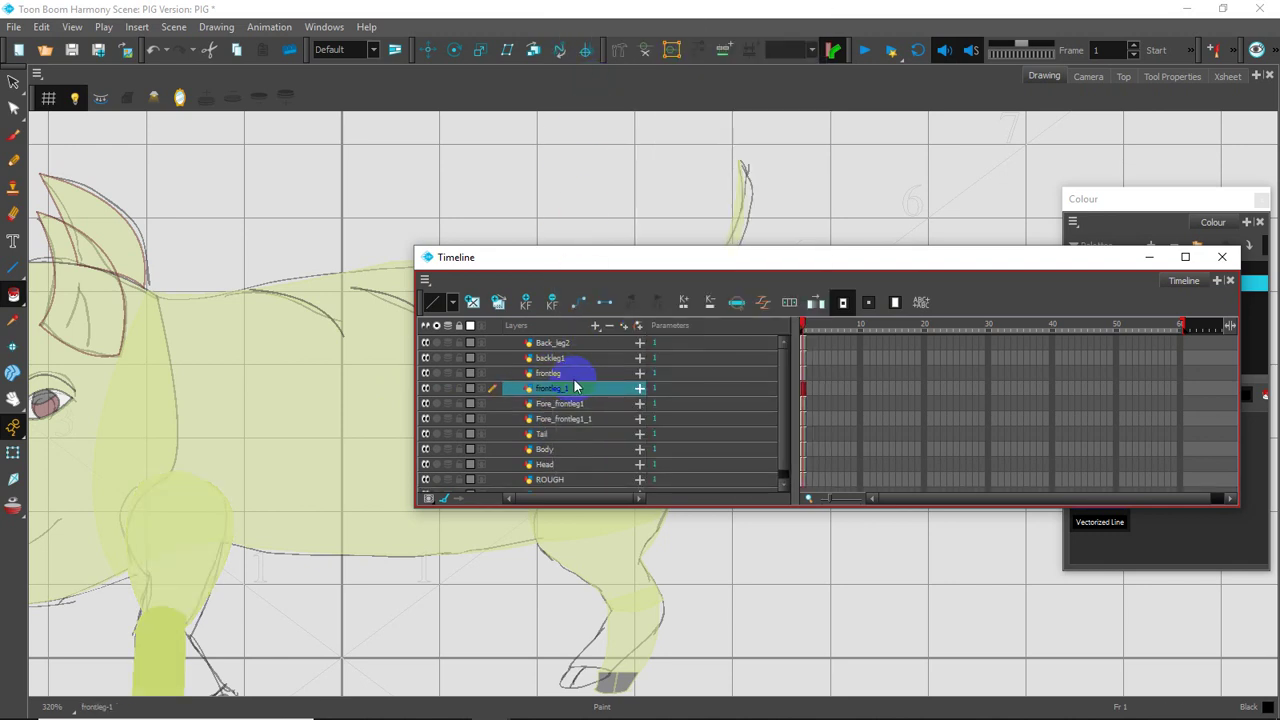
left_click(553, 358)
right_click(553, 358)
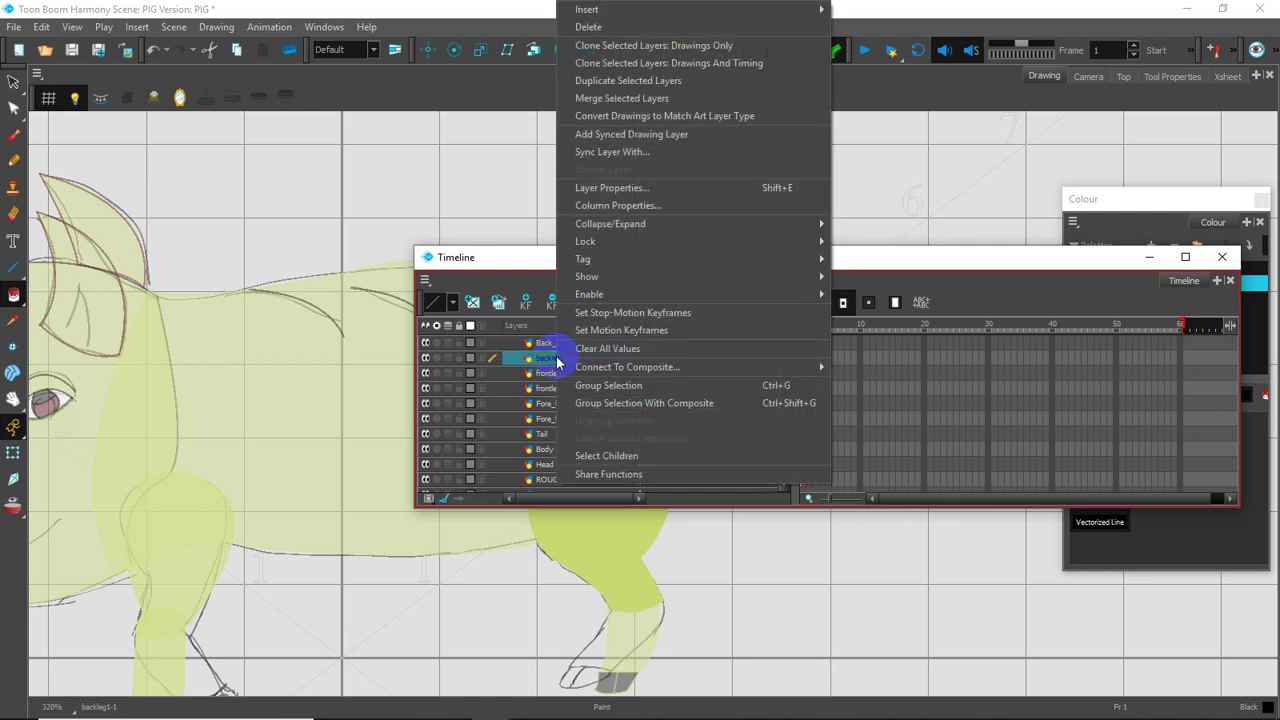
left_click(624, 82)
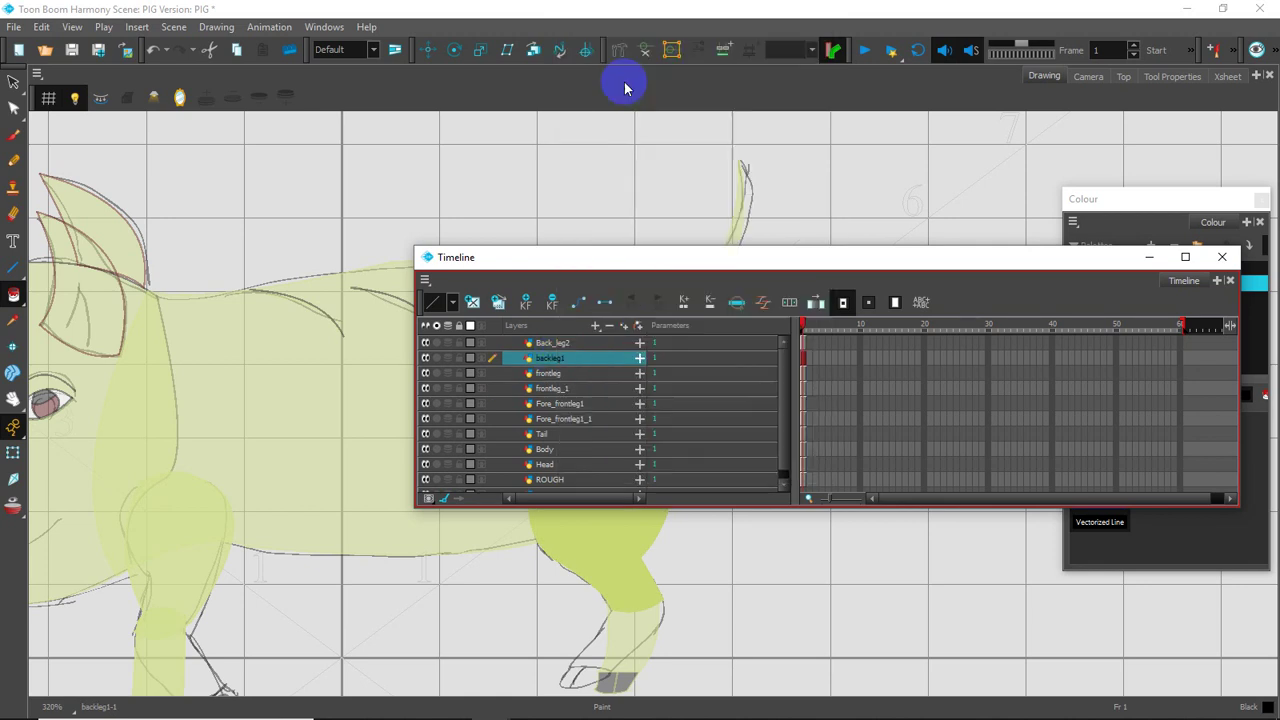
left_click(563, 360)
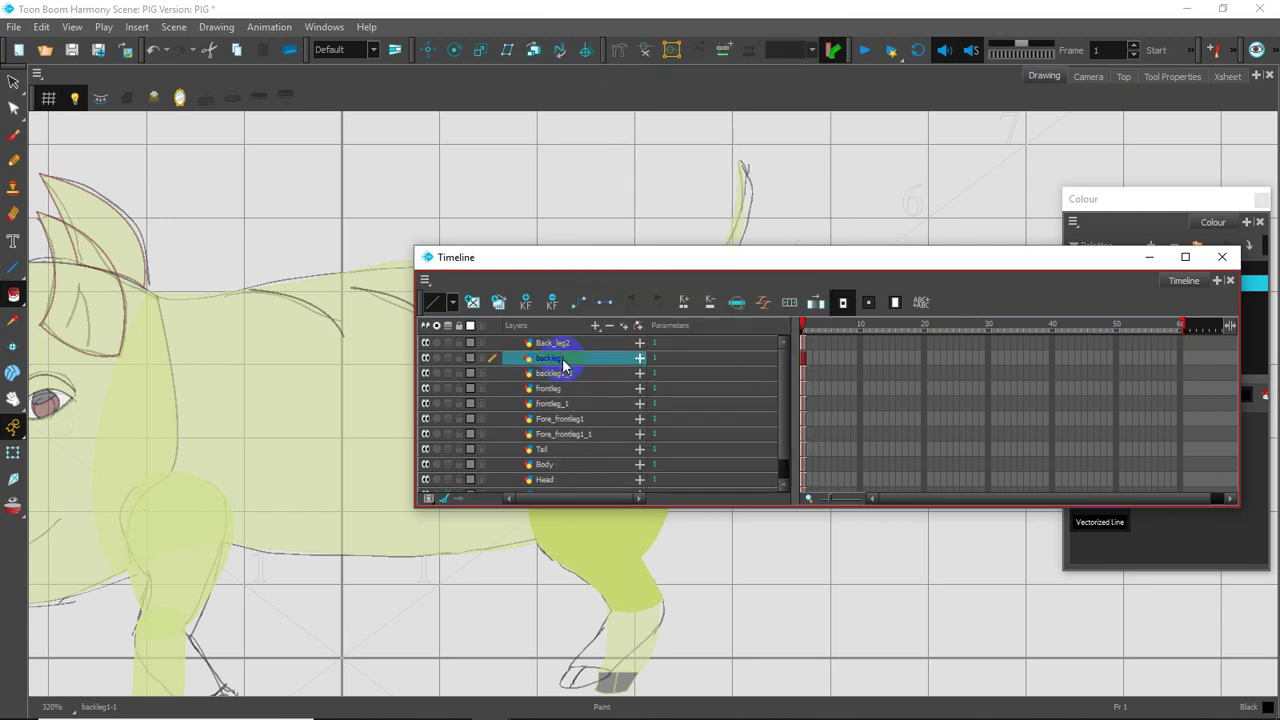
double_click(578, 358)
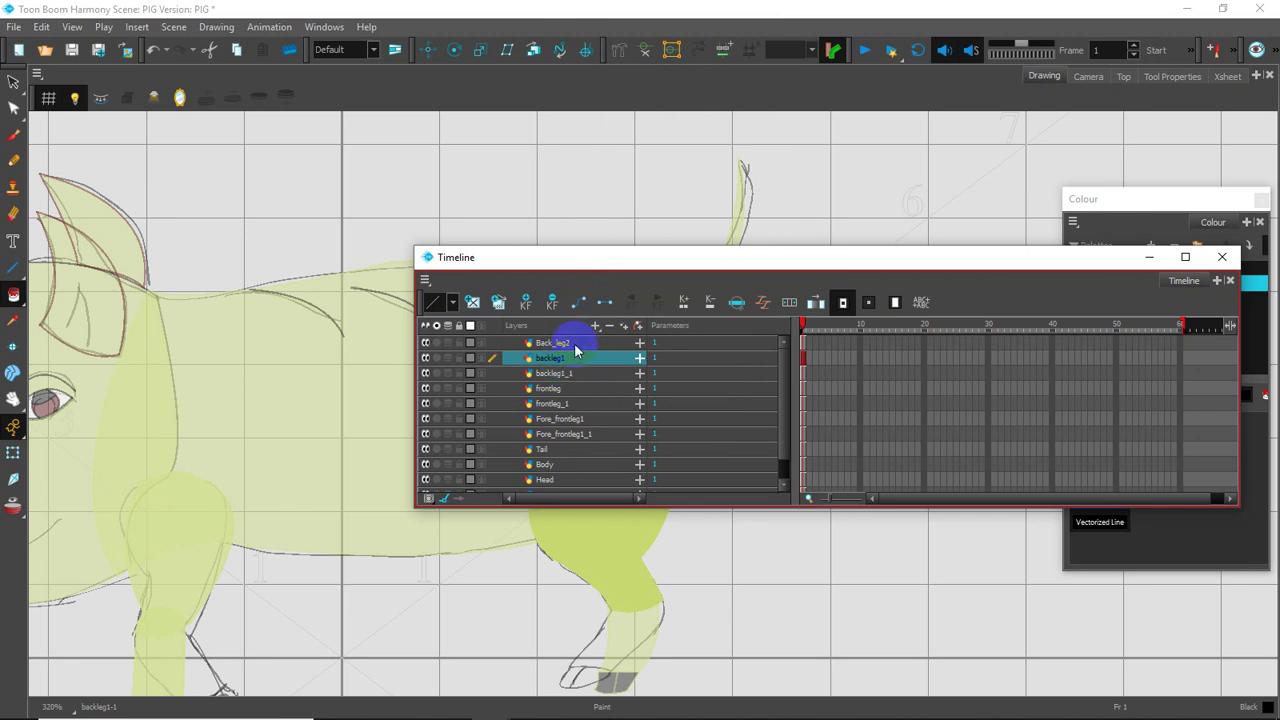
left_click(575, 344)
left_click(557, 360)
key("Return")
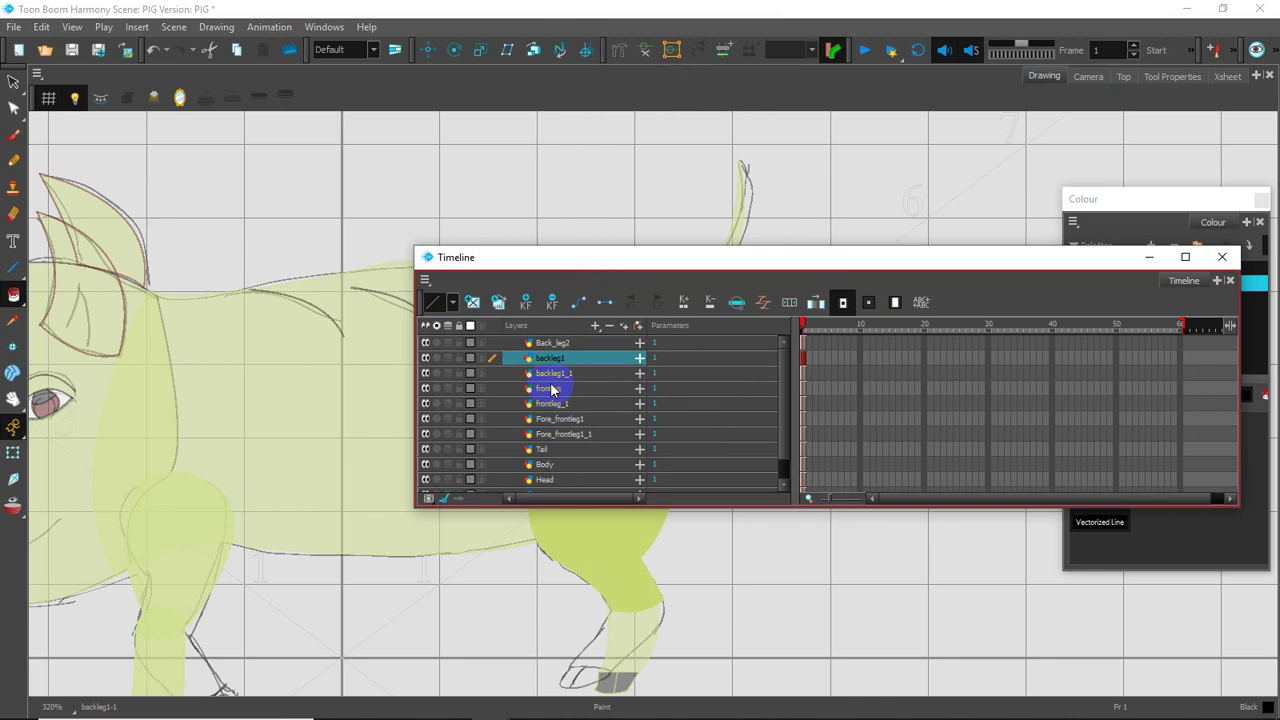
left_click(558, 374)
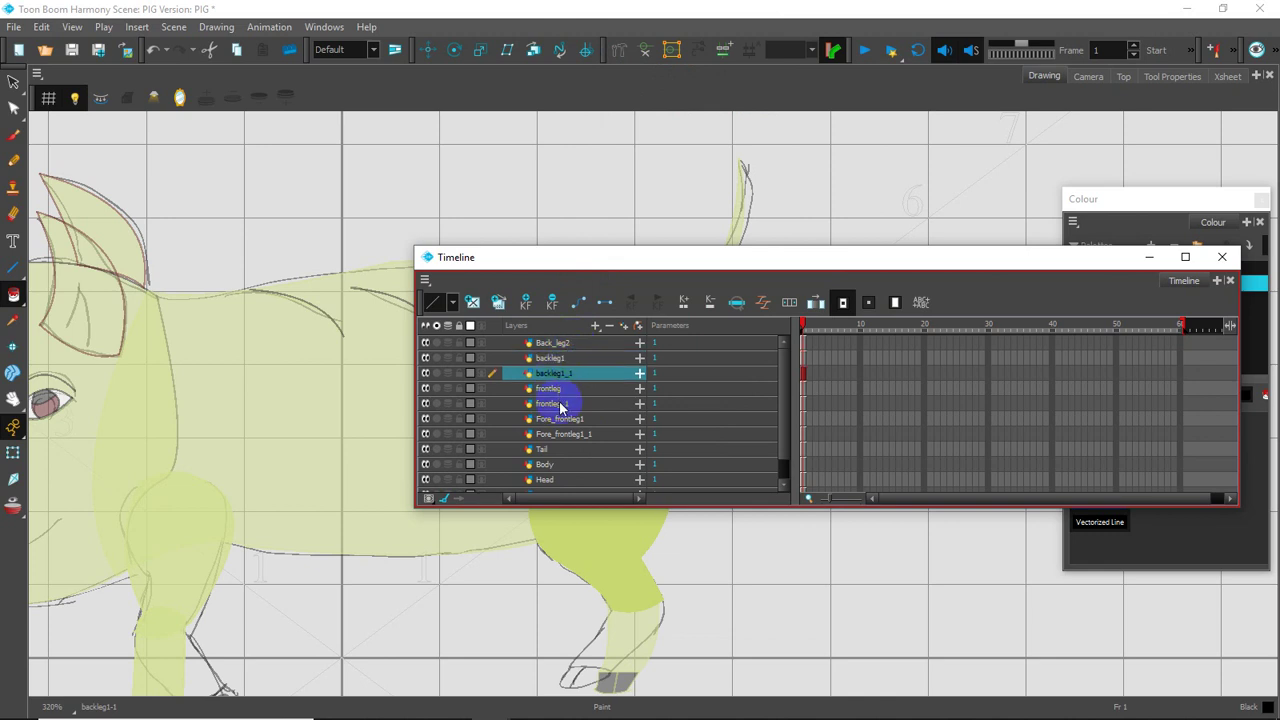
left_click(550, 397)
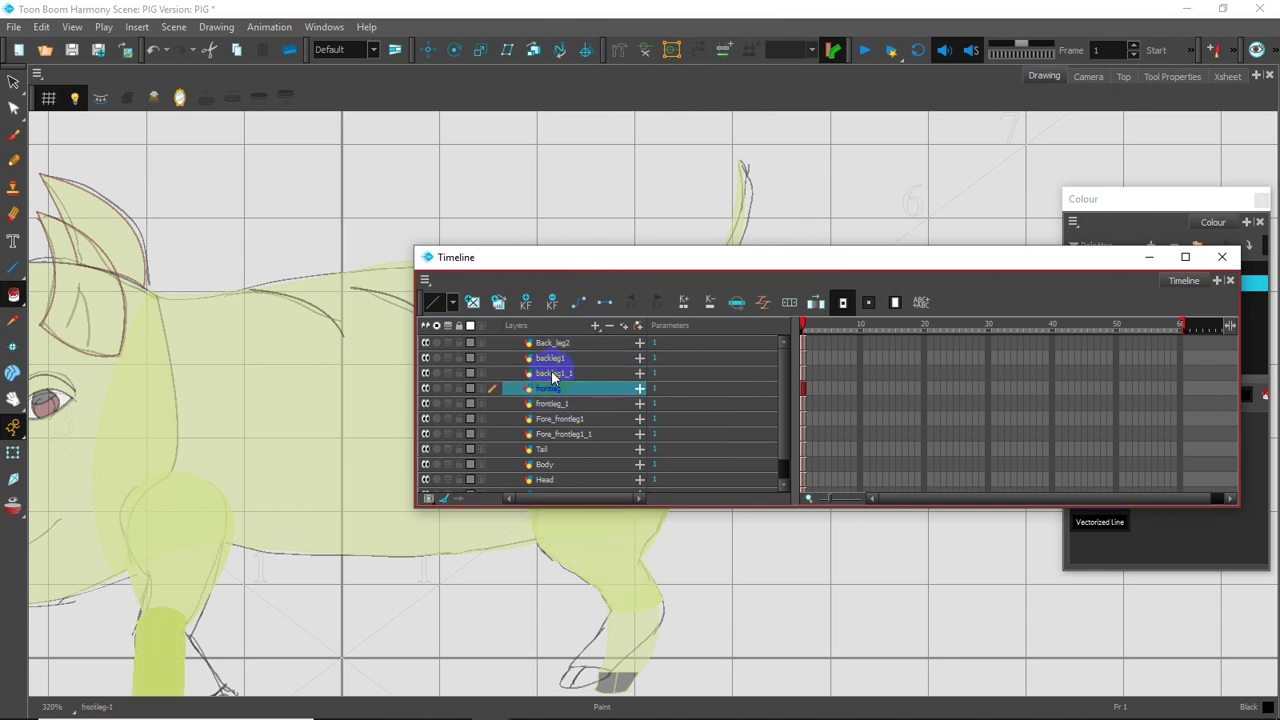
double_click(563, 372)
left_click(566, 374)
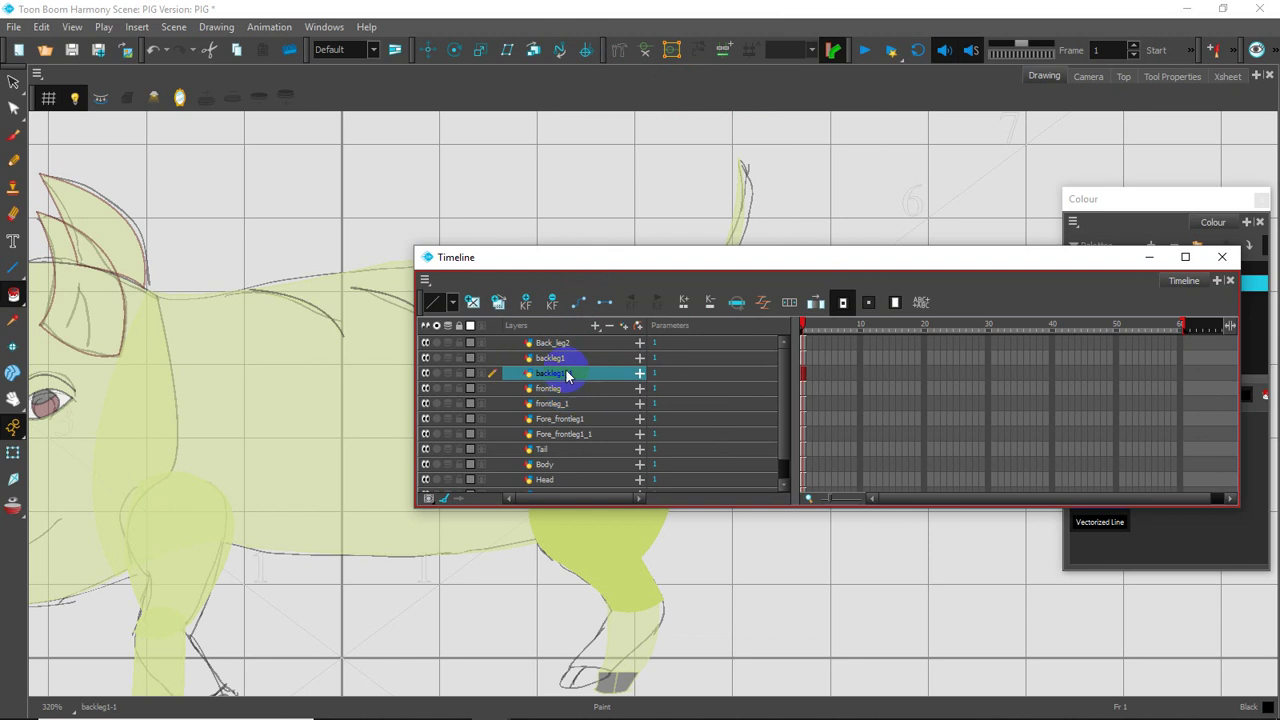
- Duplicate the Back_leg2 layer
left_click(560, 345)
right_click(560, 348)
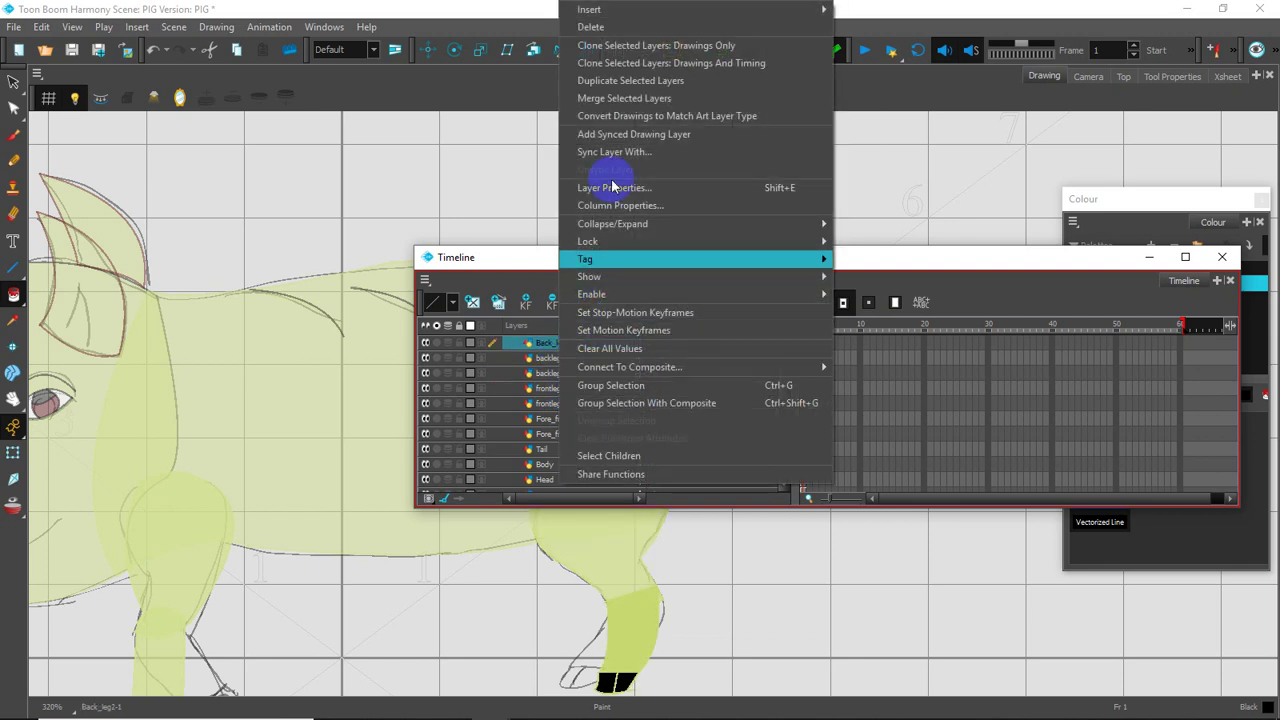
left_click(600, 88)
- Move the Timeline window higher above the legs, try to make it taller, and bring it back to the front
left_click_drag(623, 263, 516, 153)
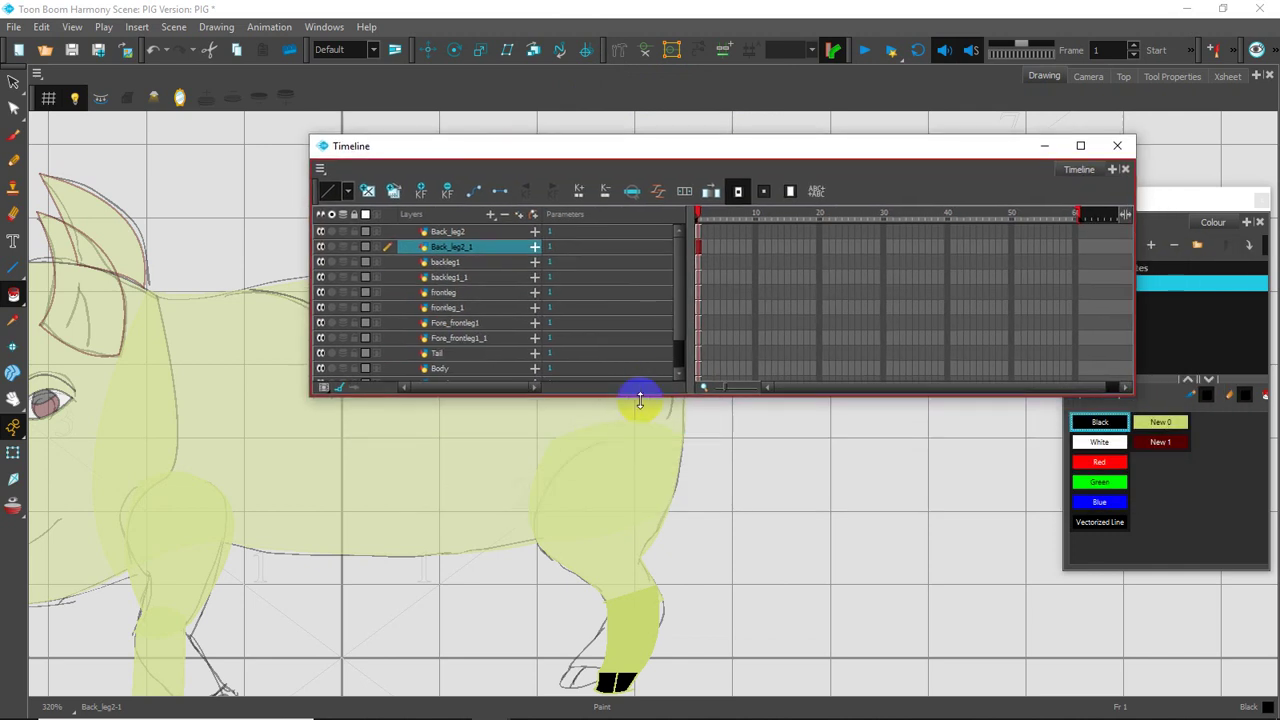
left_click_drag(641, 403, 665, 617)
mouse_move(450, 716)
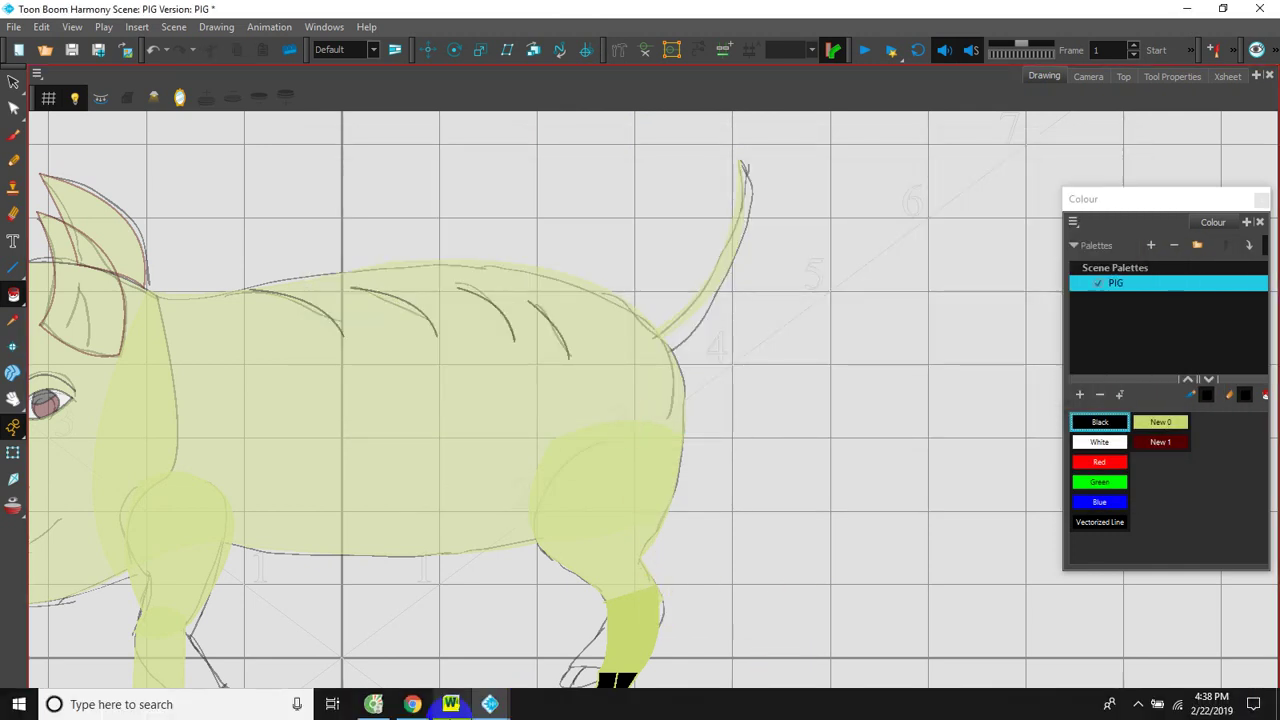
mouse_move(490, 704)
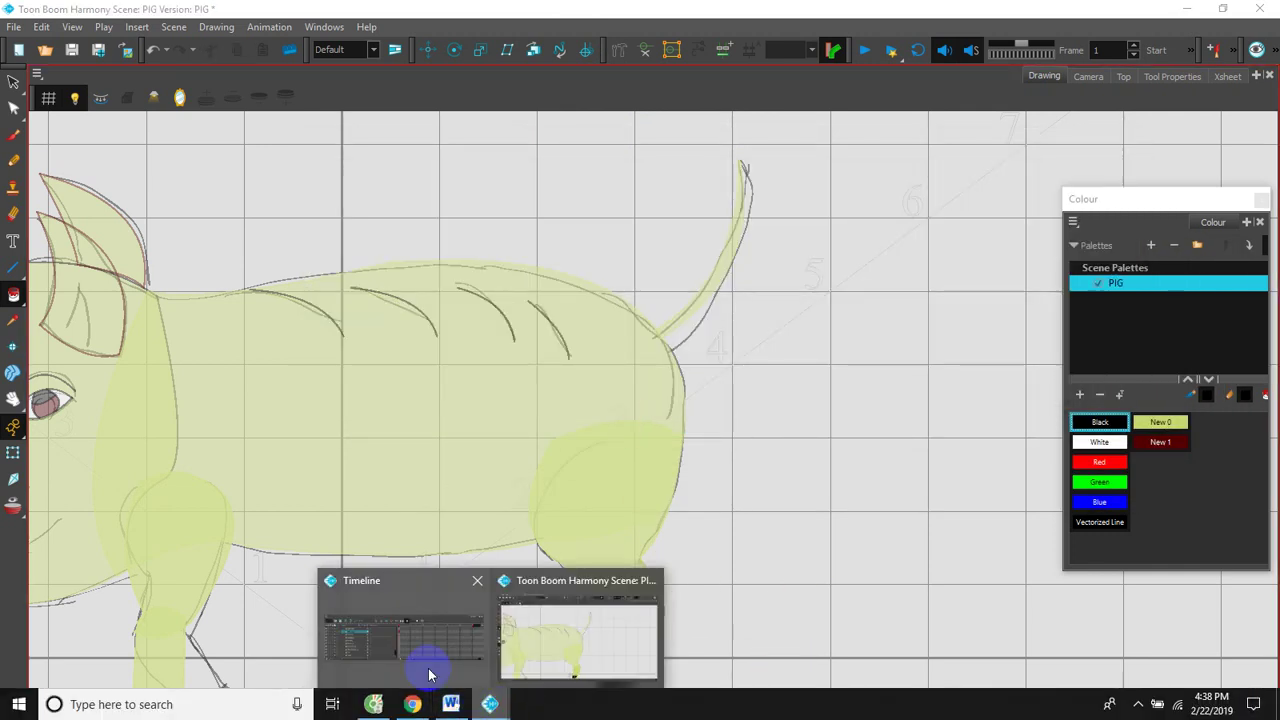
left_click(437, 635)
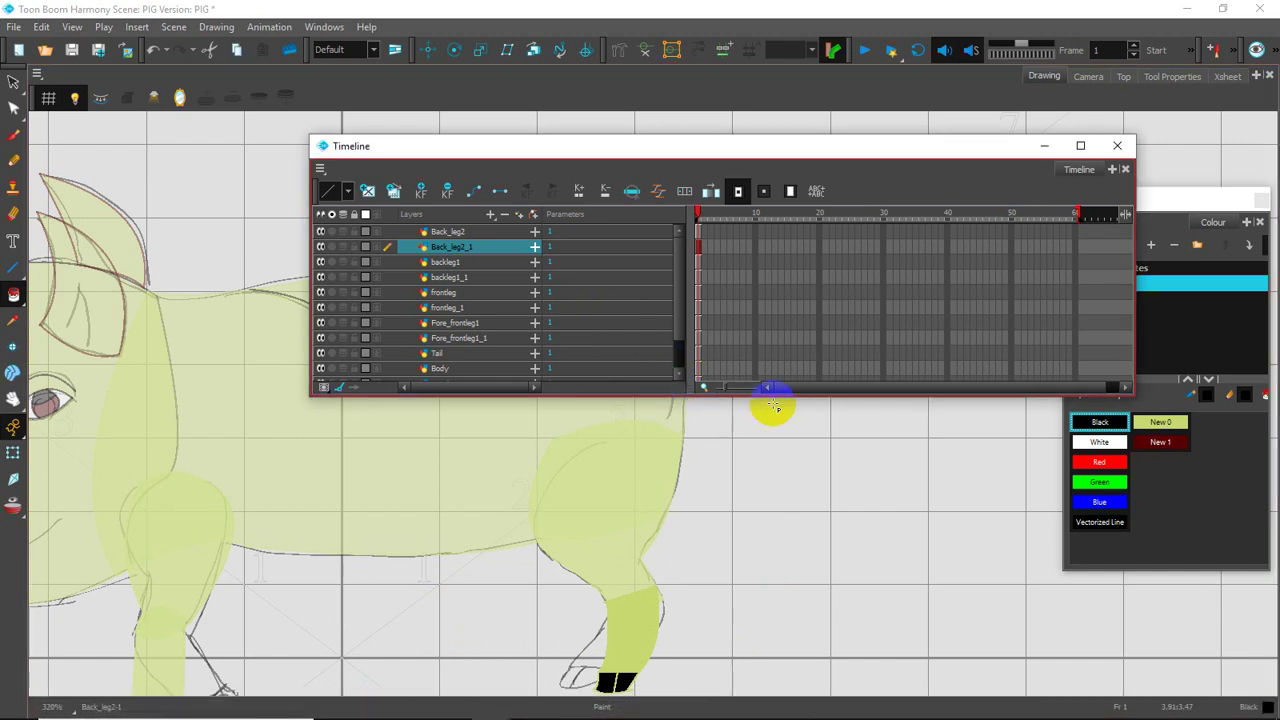
- Make the Timeline window taller and parent frontleg_1 under Fore_frontleg1 and frontleg under Fore_frontleg1_1
left_click_drag(762, 396, 771, 566)
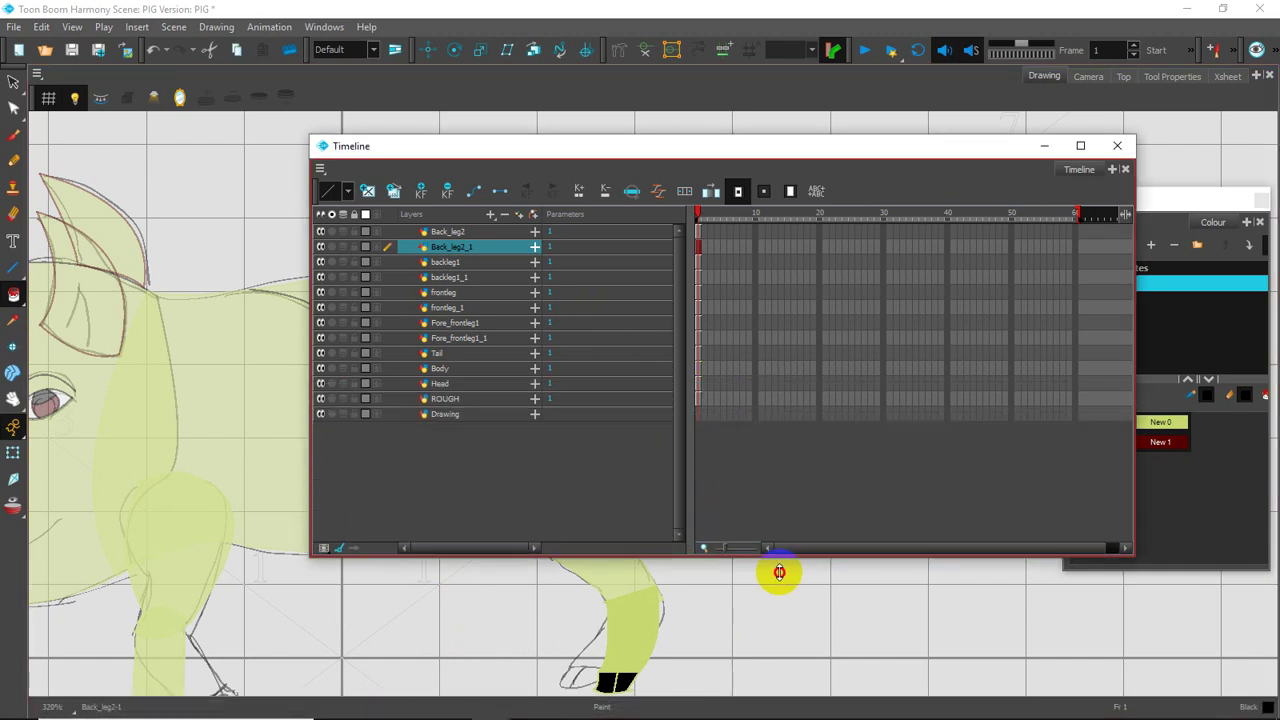
left_click_drag(689, 140, 689, 134)
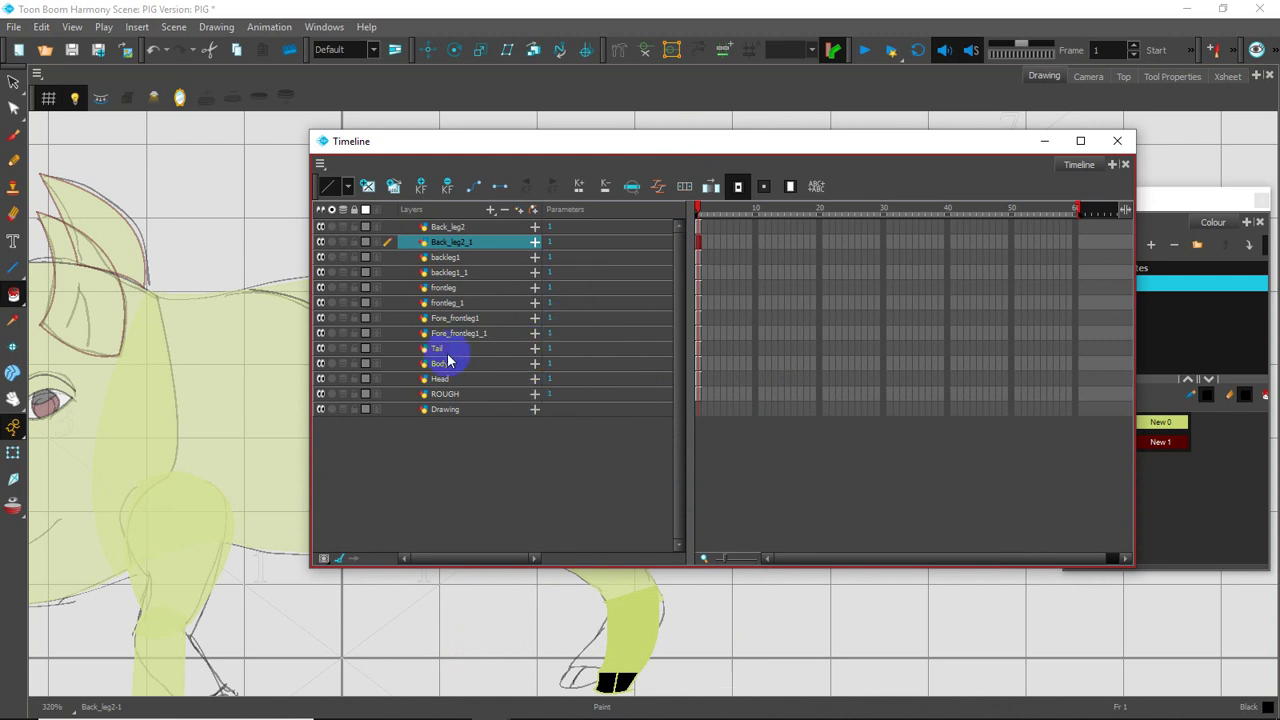
left_click(449, 303)
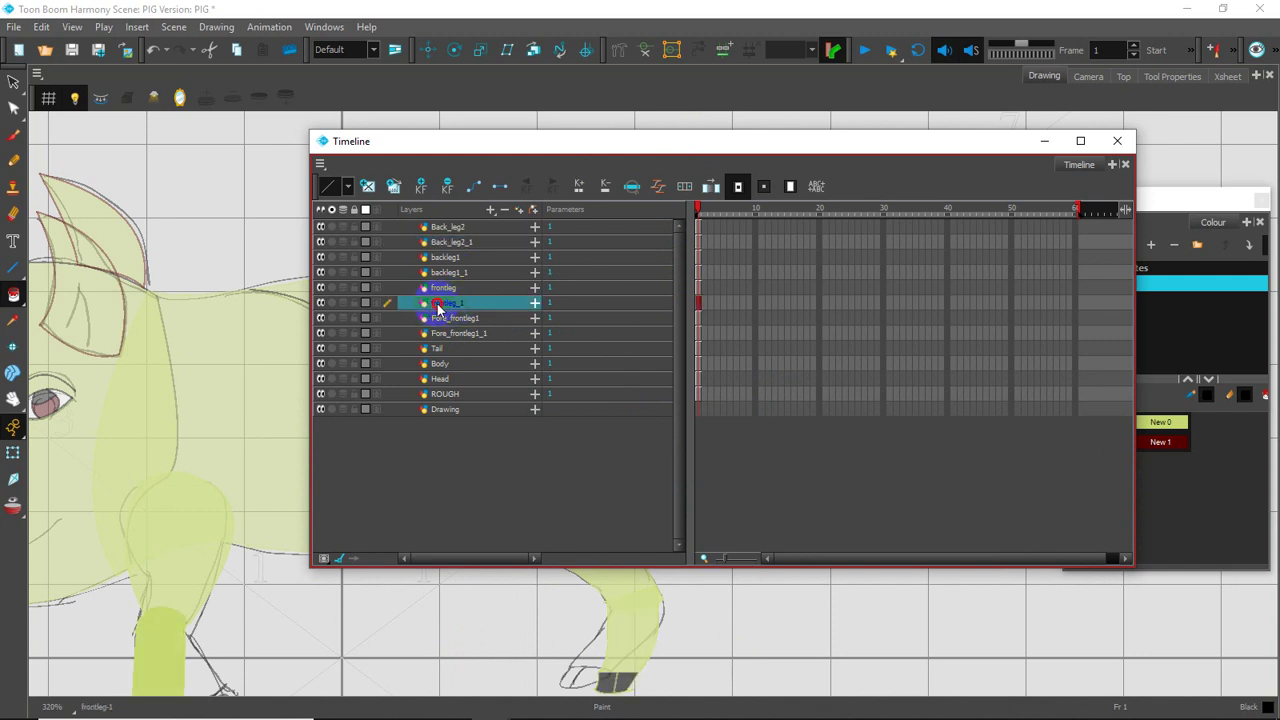
left_click_drag(437, 304, 458, 323)
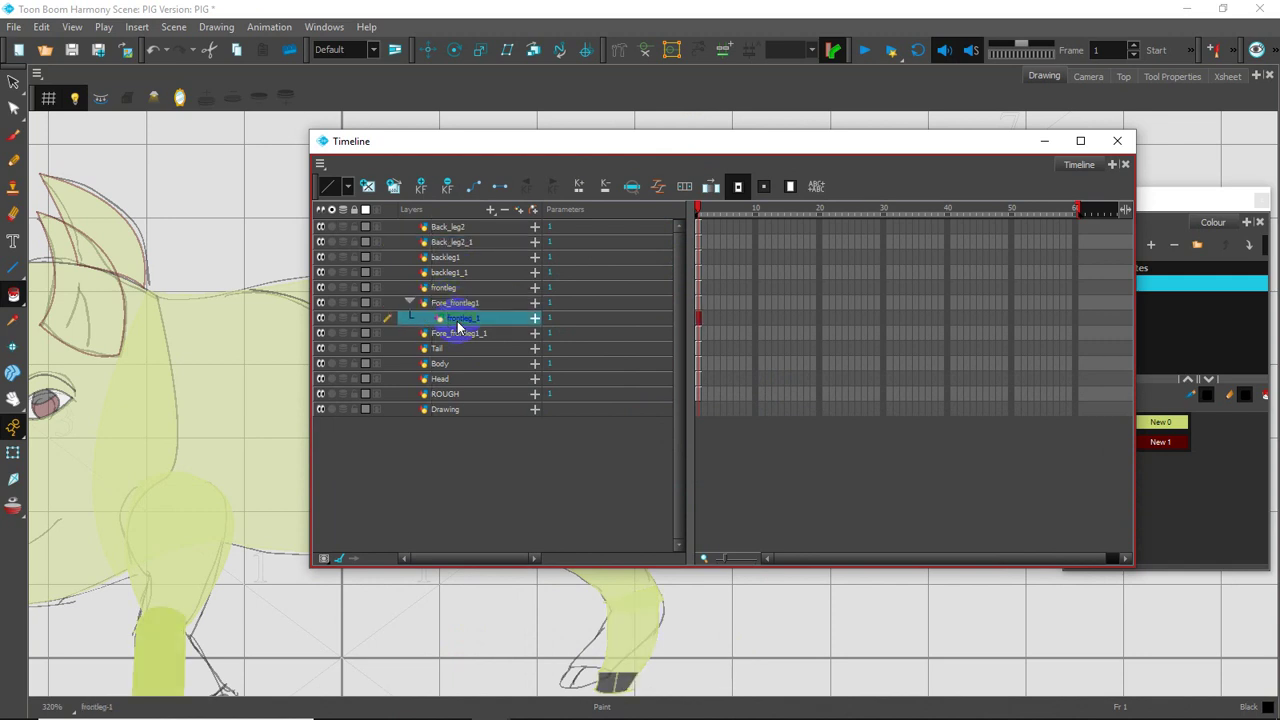
left_click(455, 302)
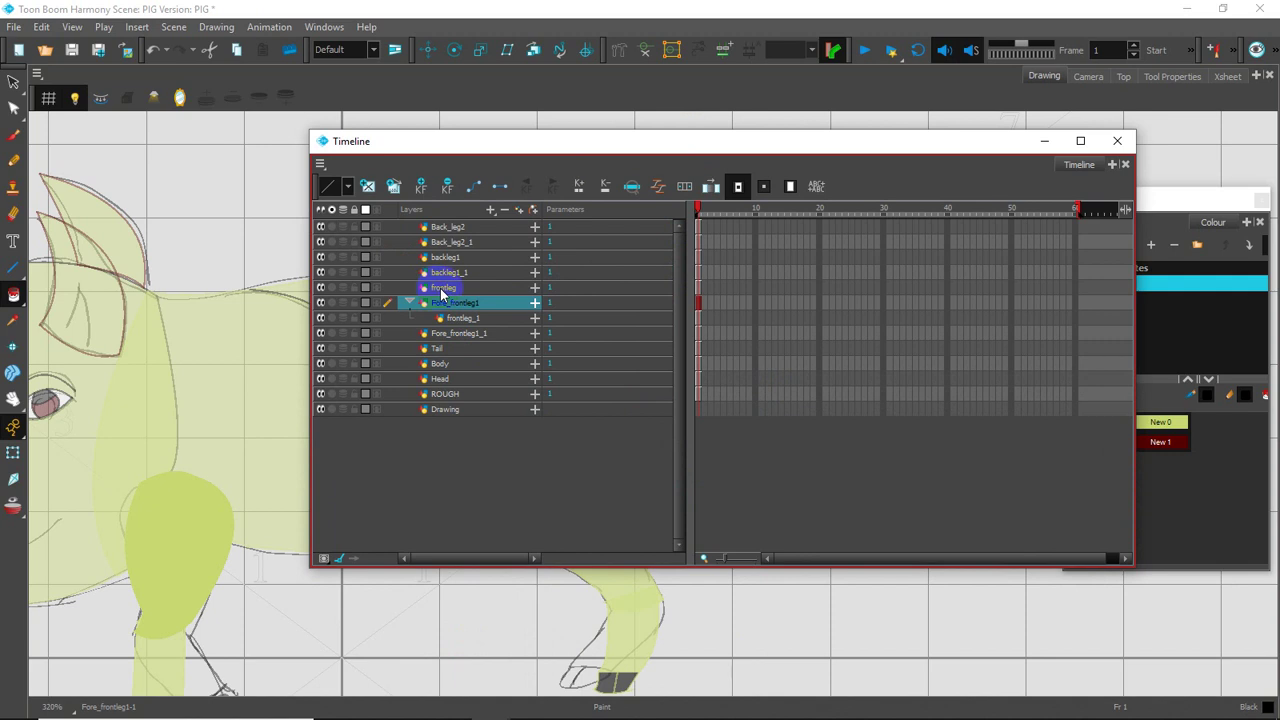
left_click(443, 290)
left_click_drag(459, 311, 461, 336)
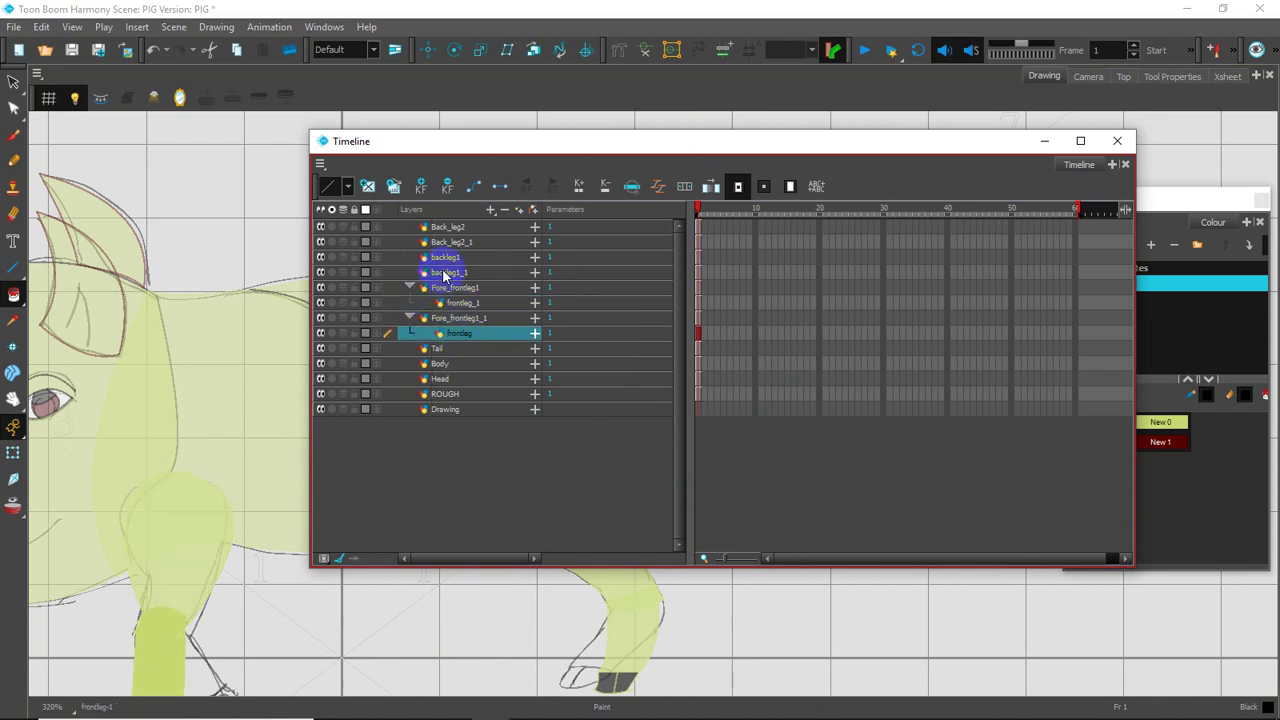
- Parent the Back_leg2_1 layer under backleg1_1 and the Back_leg2 layer under backleg1
left_click_drag(451, 248, 453, 280)
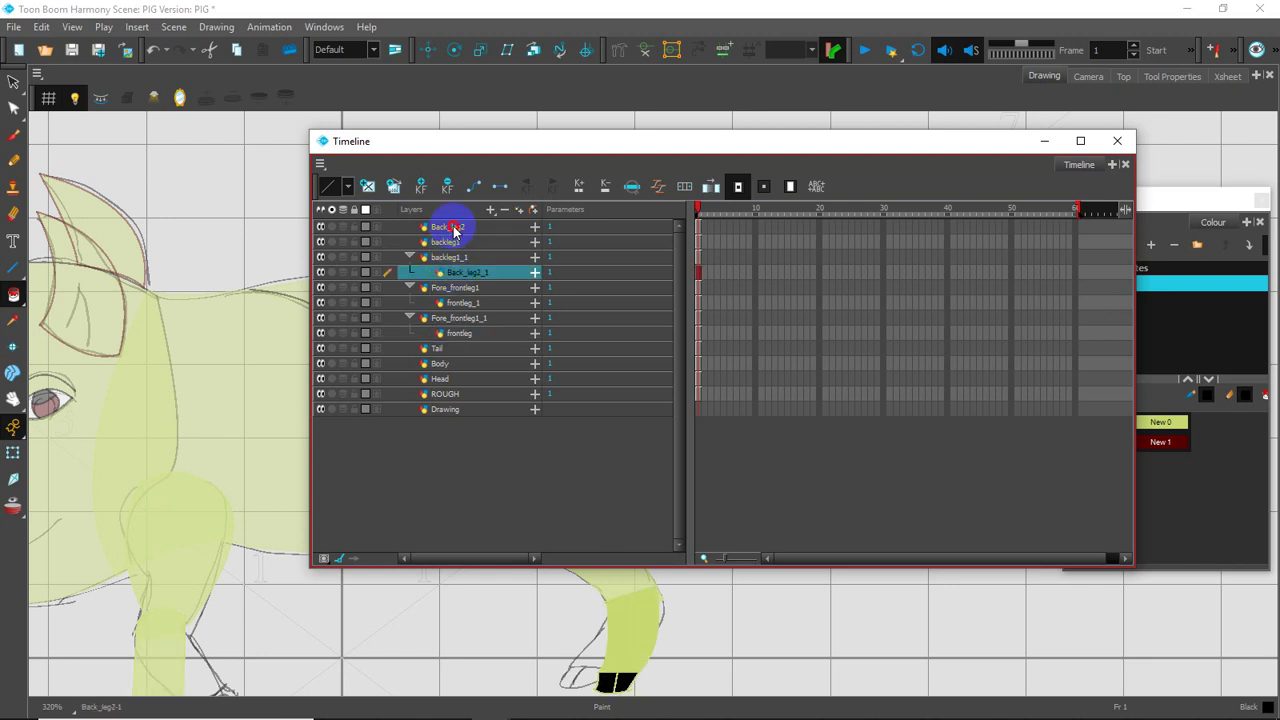
left_click_drag(453, 231, 457, 253)
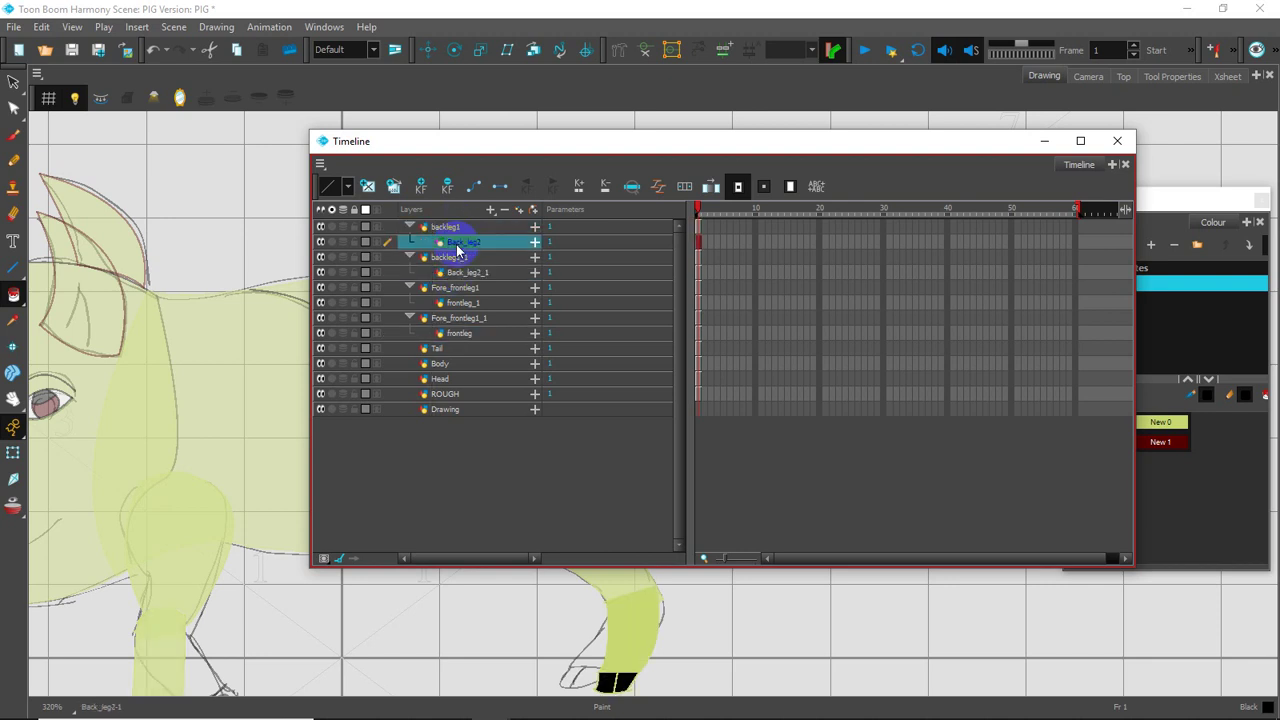
left_click_drag(662, 146, 744, 156)
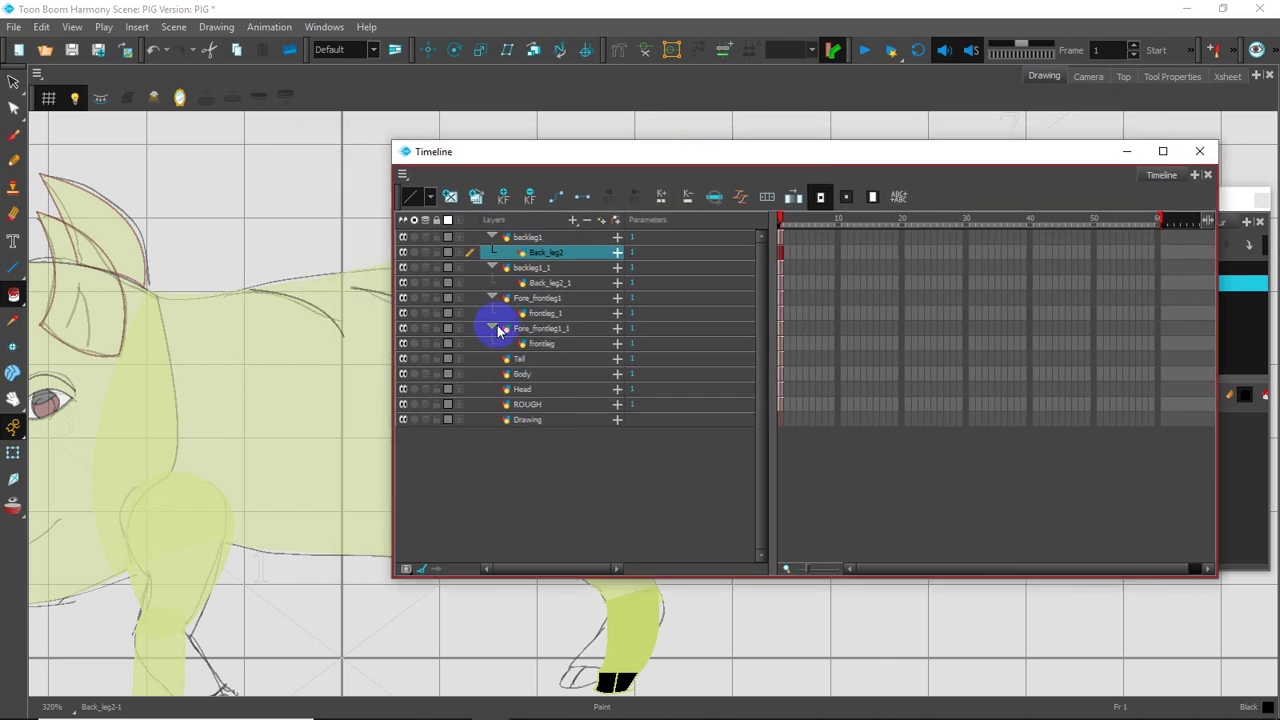
- Parent the Tail and Head layers under the Body layer
scroll(292, 380, "down", 2)
scroll(301, 380, "up", 3)
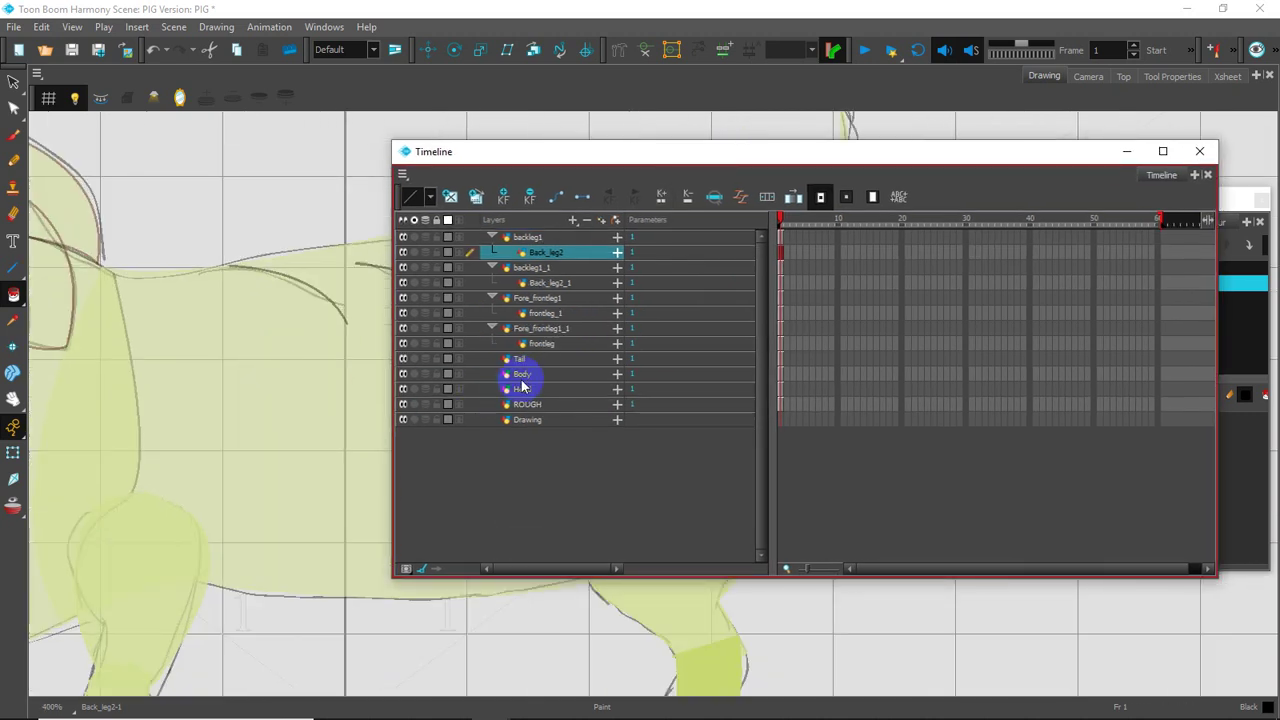
left_click(531, 390)
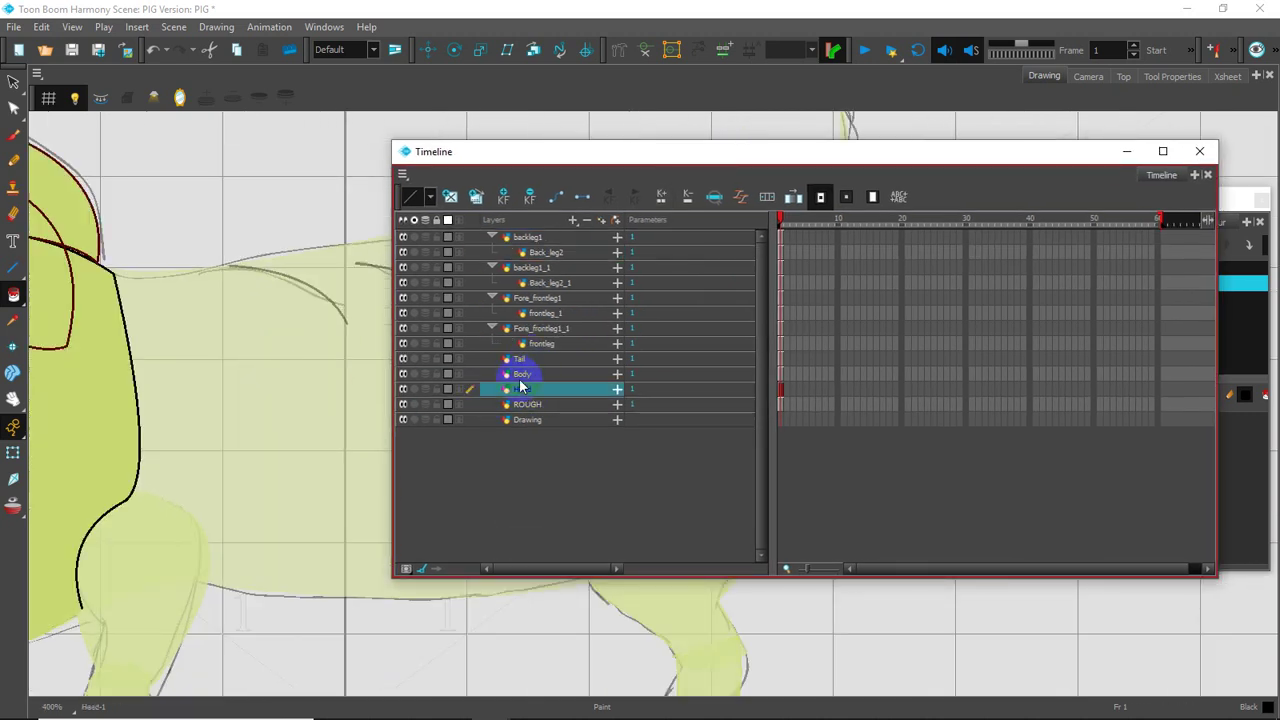
left_click(537, 362)
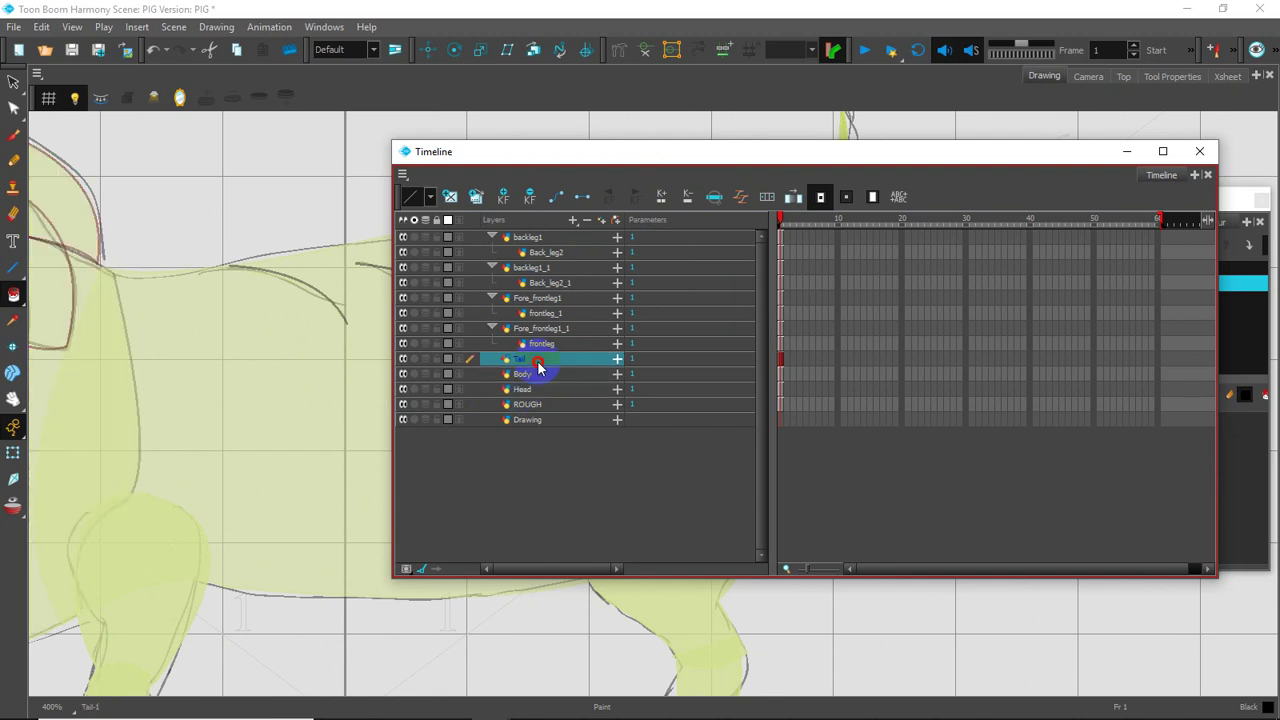
left_click_drag(540, 382, 540, 384)
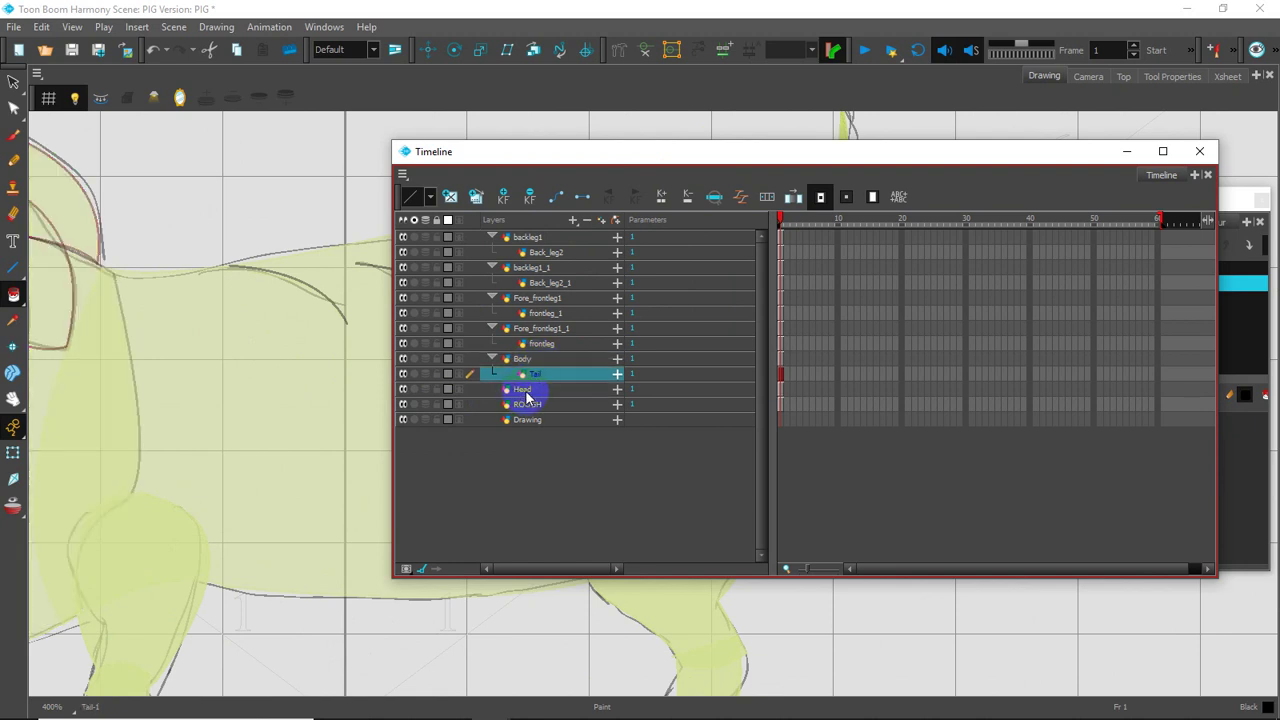
left_click(527, 390)
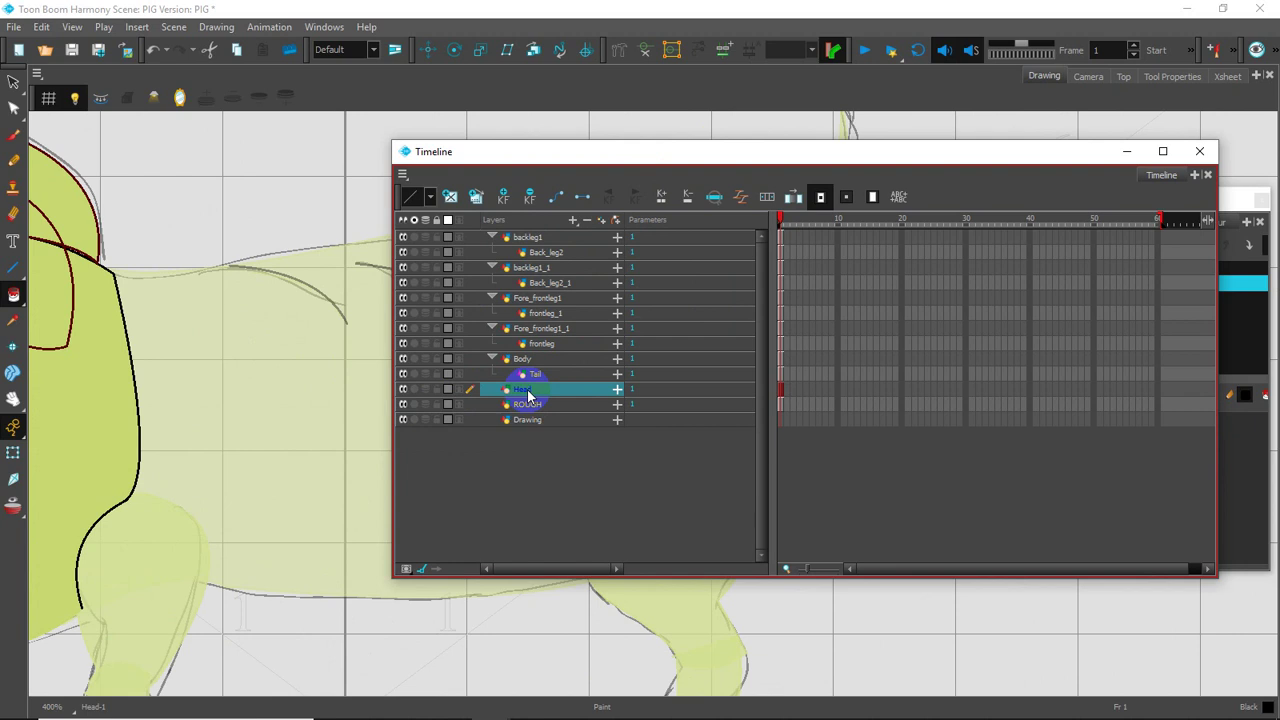
left_click_drag(530, 372, 510, 372)
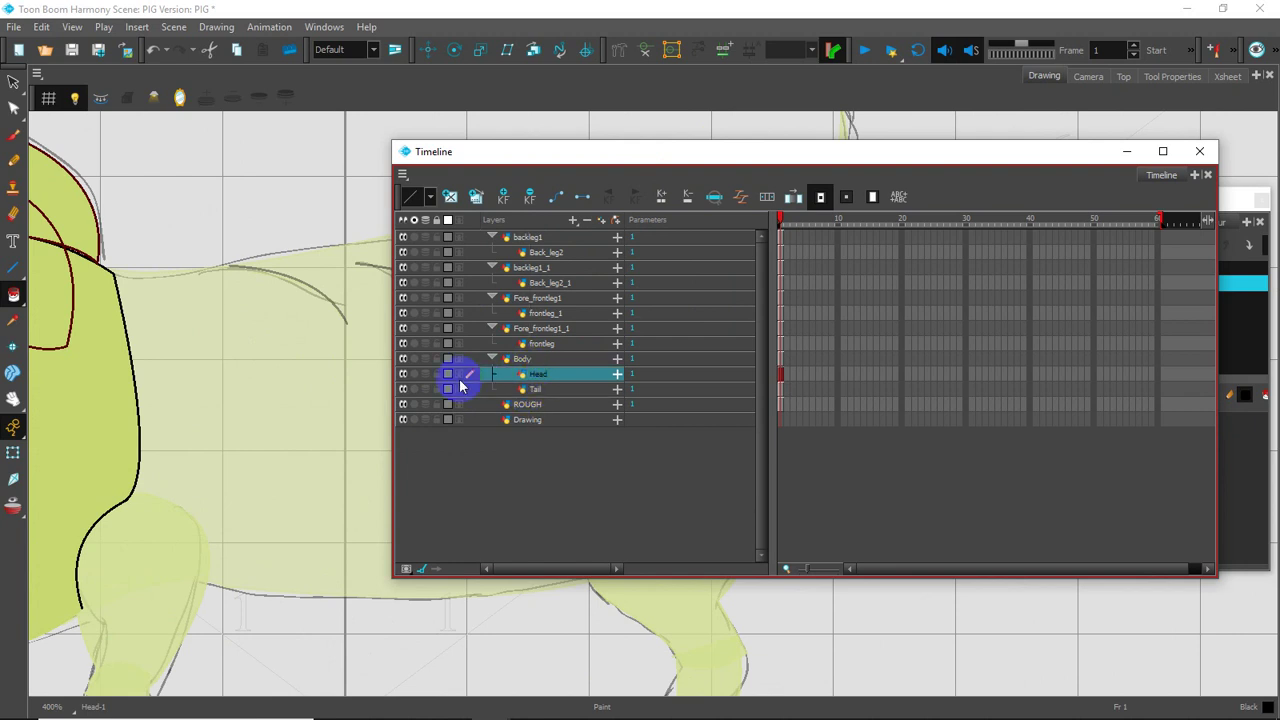
- Move the Timeline window clear of the pig and hide the ROUGH layer
scroll(314, 371, "down", 3)
left_click_drag(702, 152, 858, 280)
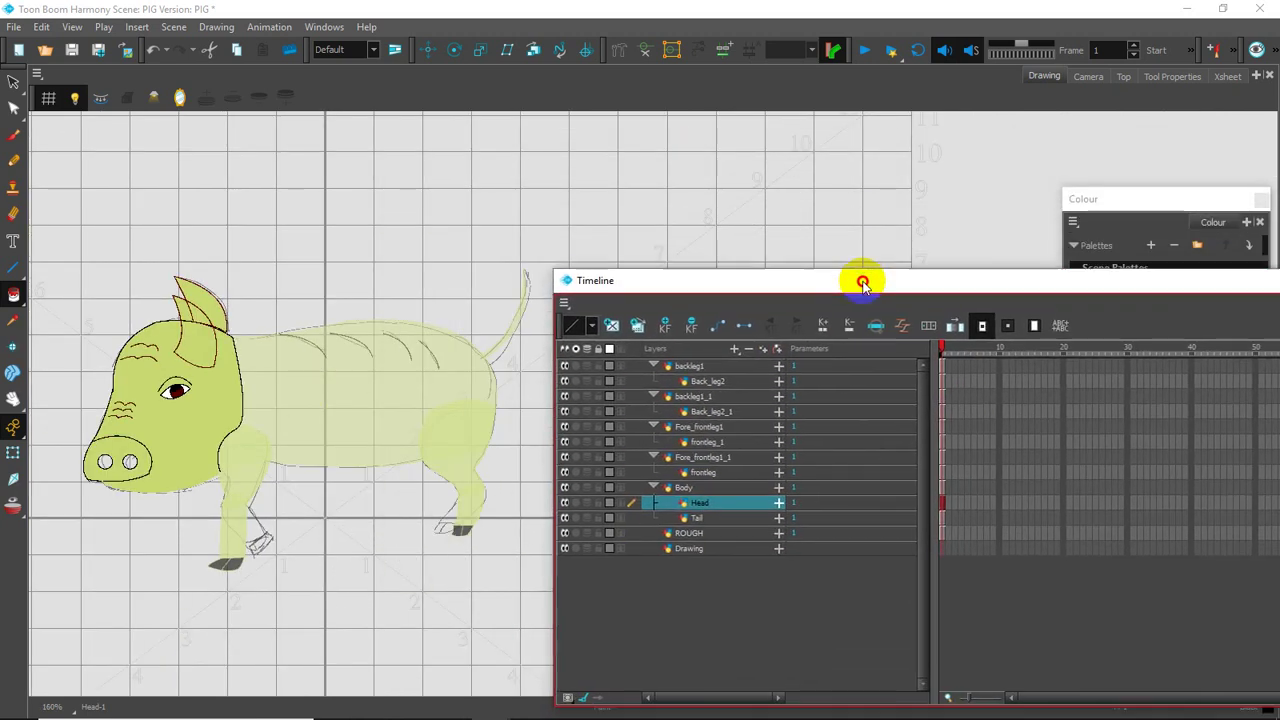
left_click(565, 531)
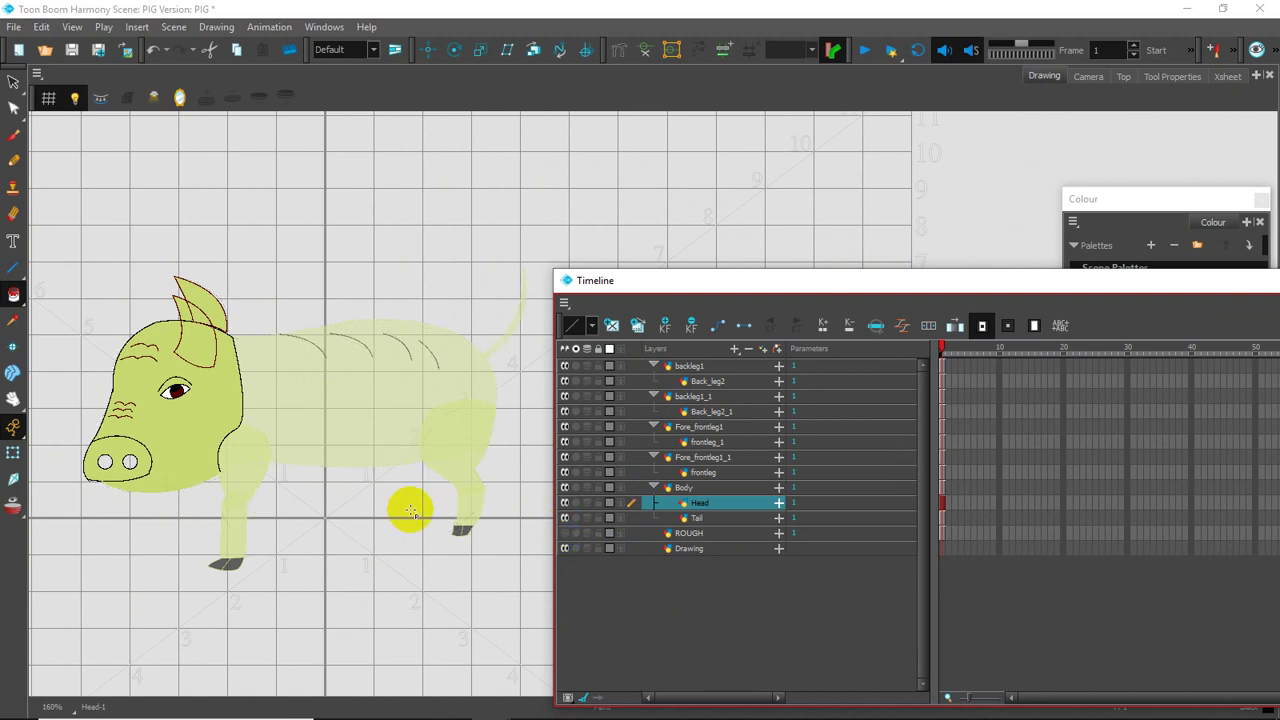
- Paint the forehead outline and the rear edge of the pig's head with the New 0 colour
scroll(352, 503, "up", 2)
left_click_drag(290, 397, 633, 432)
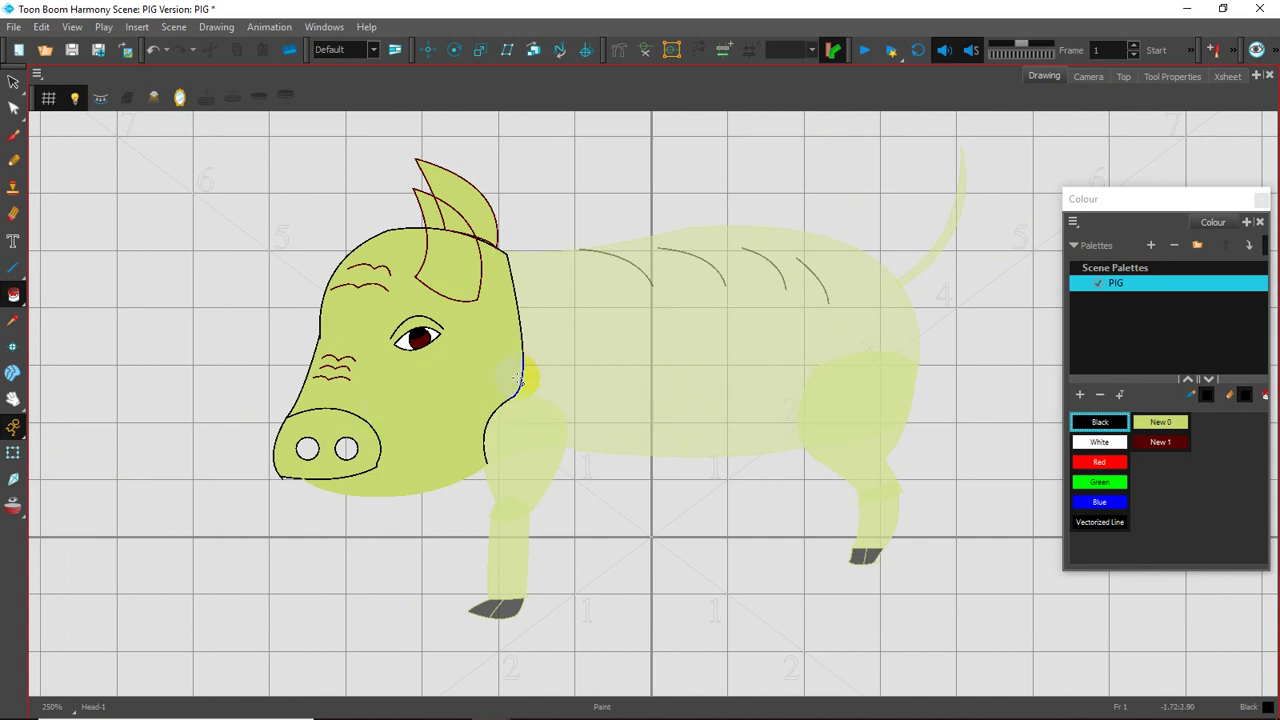
scroll(505, 358, "up", 2)
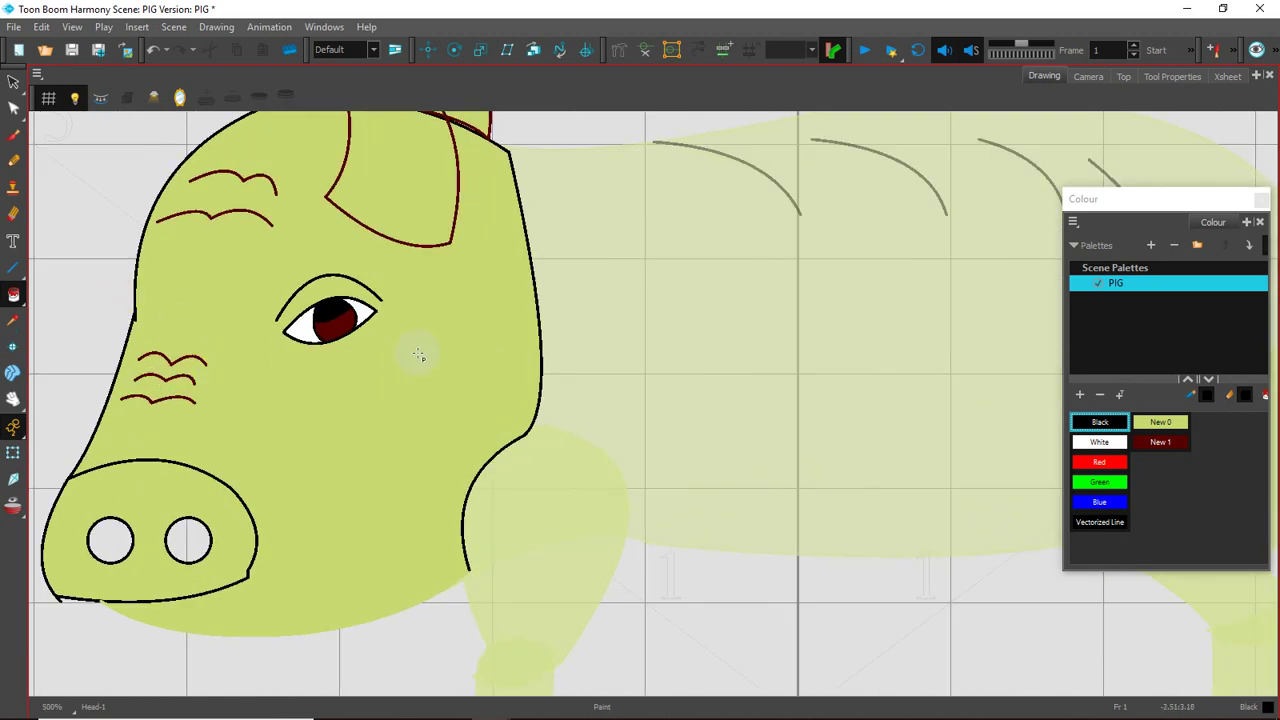
scroll(400, 434, "down", 4)
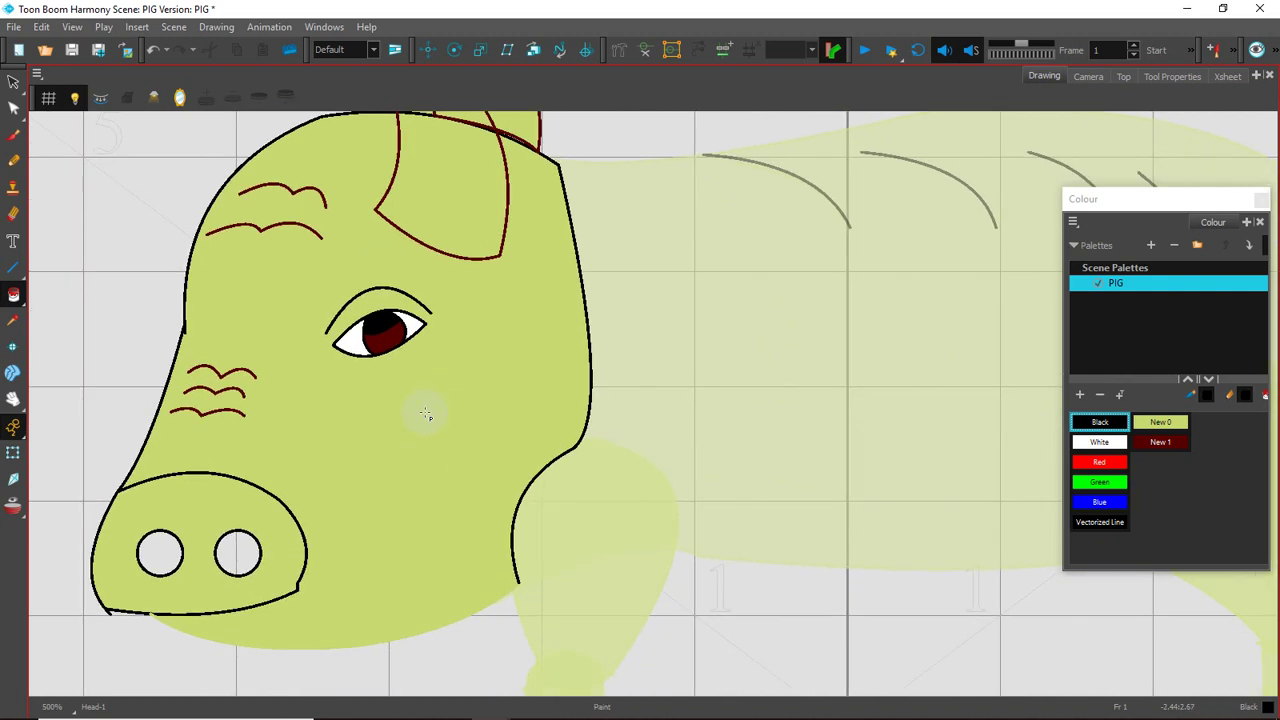
scroll(476, 436, "up", 2)
left_click_drag(409, 403, 423, 429)
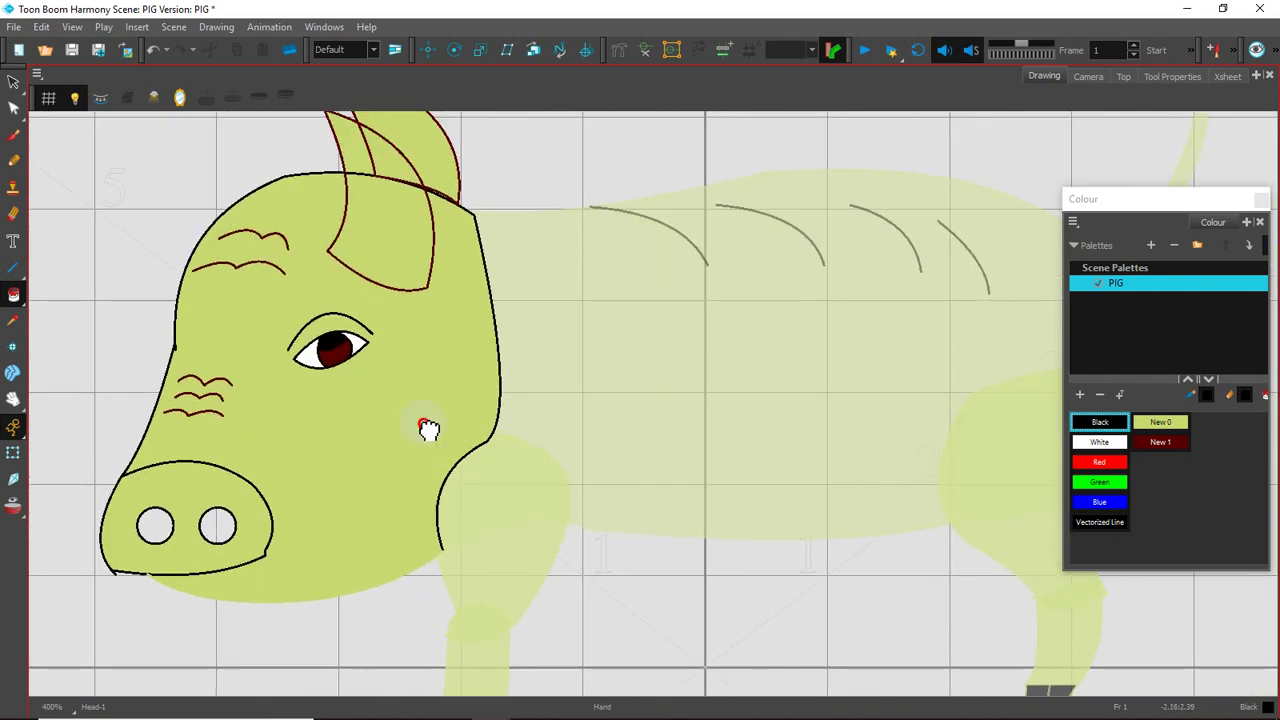
left_click_drag(507, 418, 468, 420)
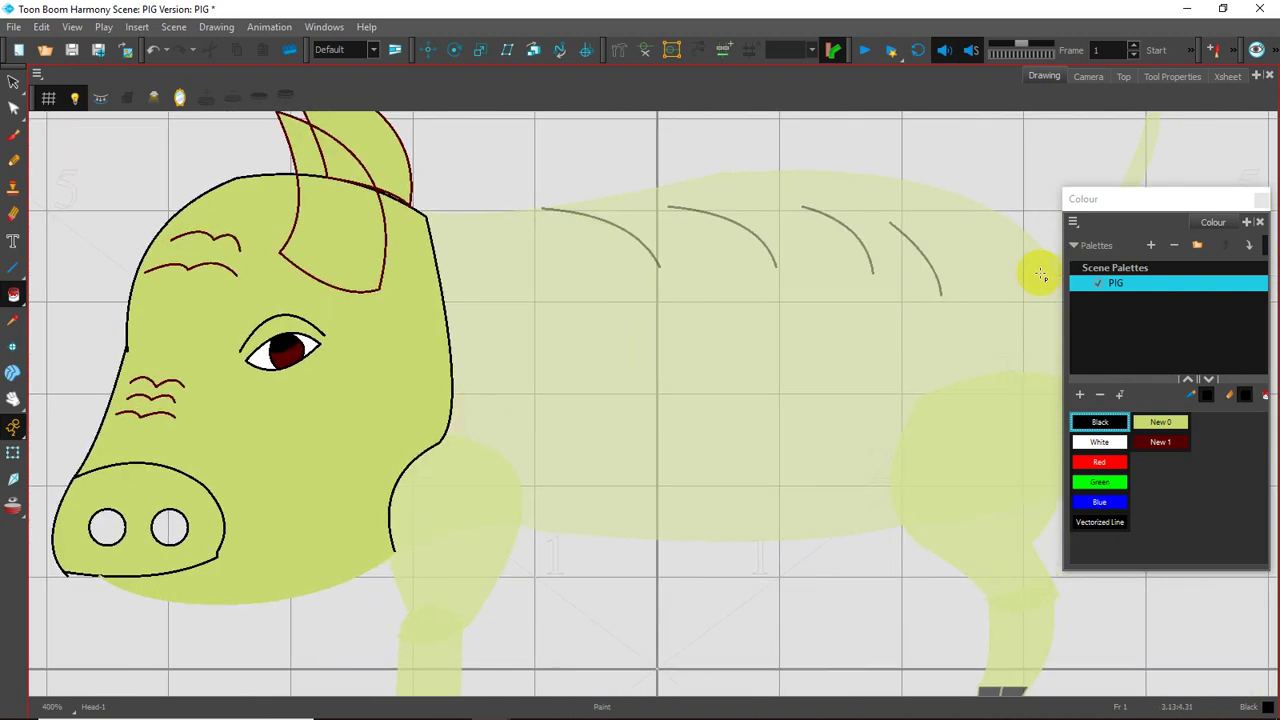
scroll(221, 413, "up", 2)
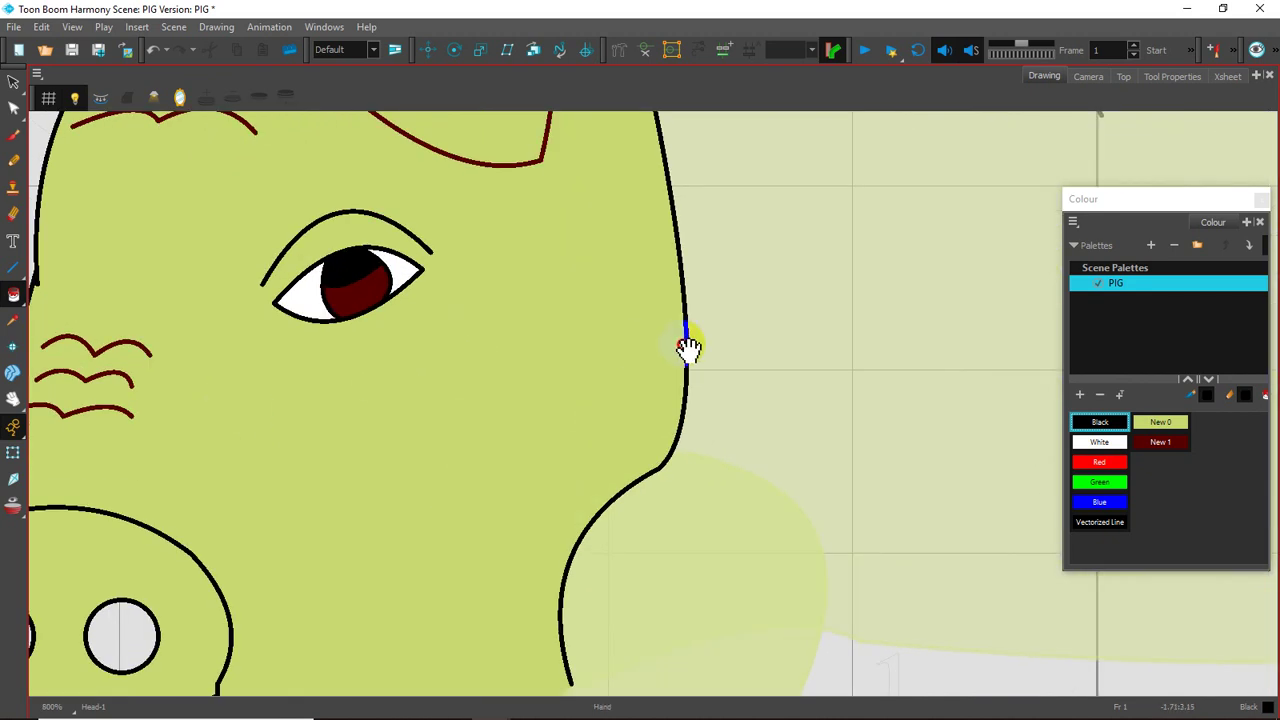
left_click_drag(566, 185, 617, 314)
left_click(1158, 423)
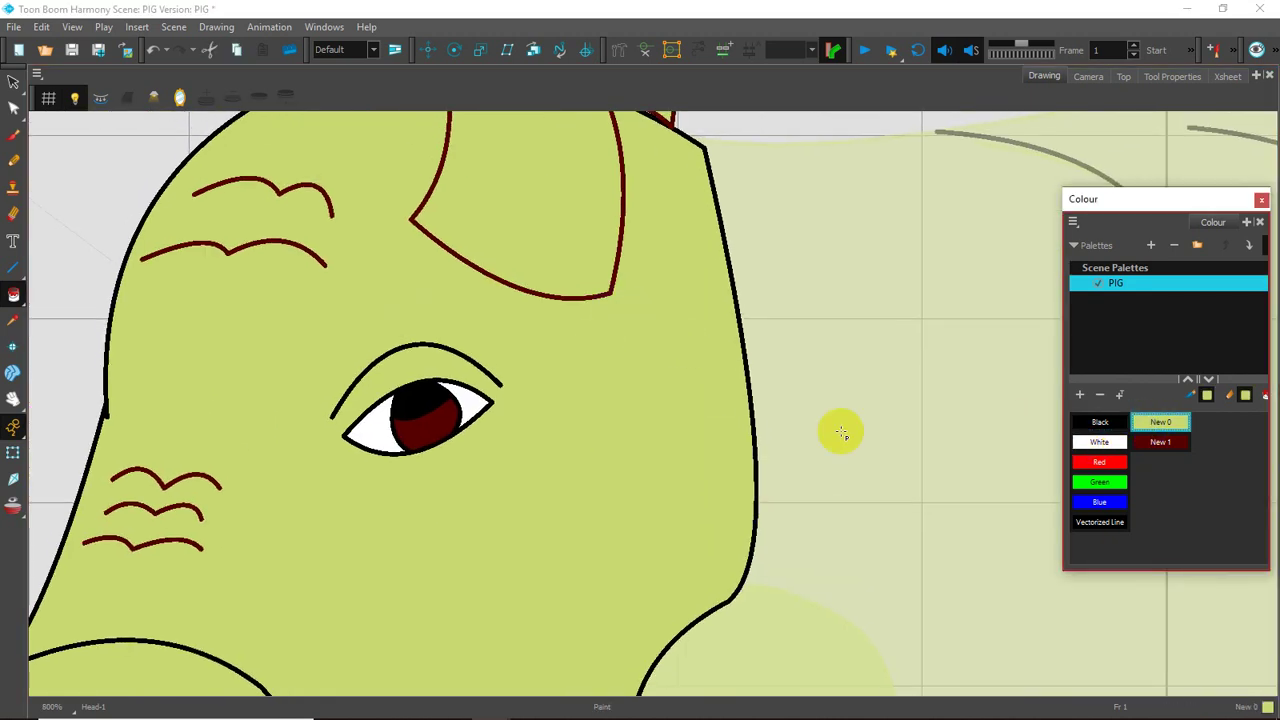
left_click(107, 340)
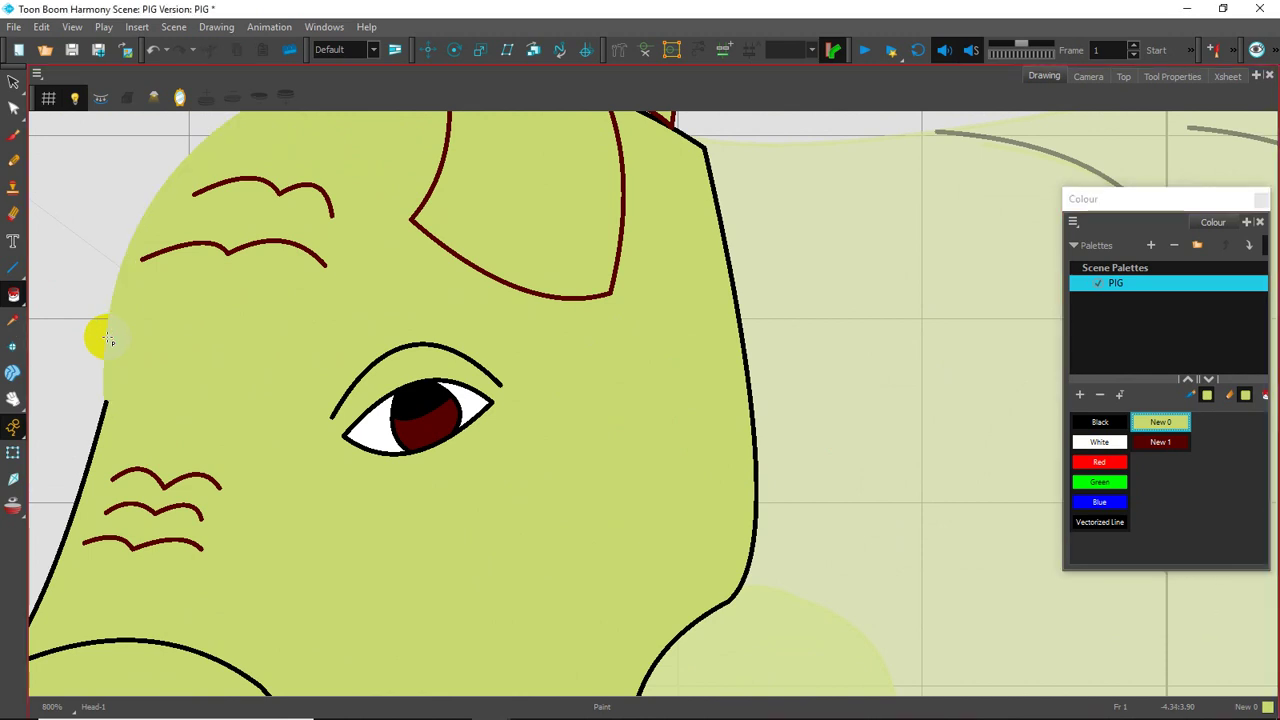
left_click(755, 425)
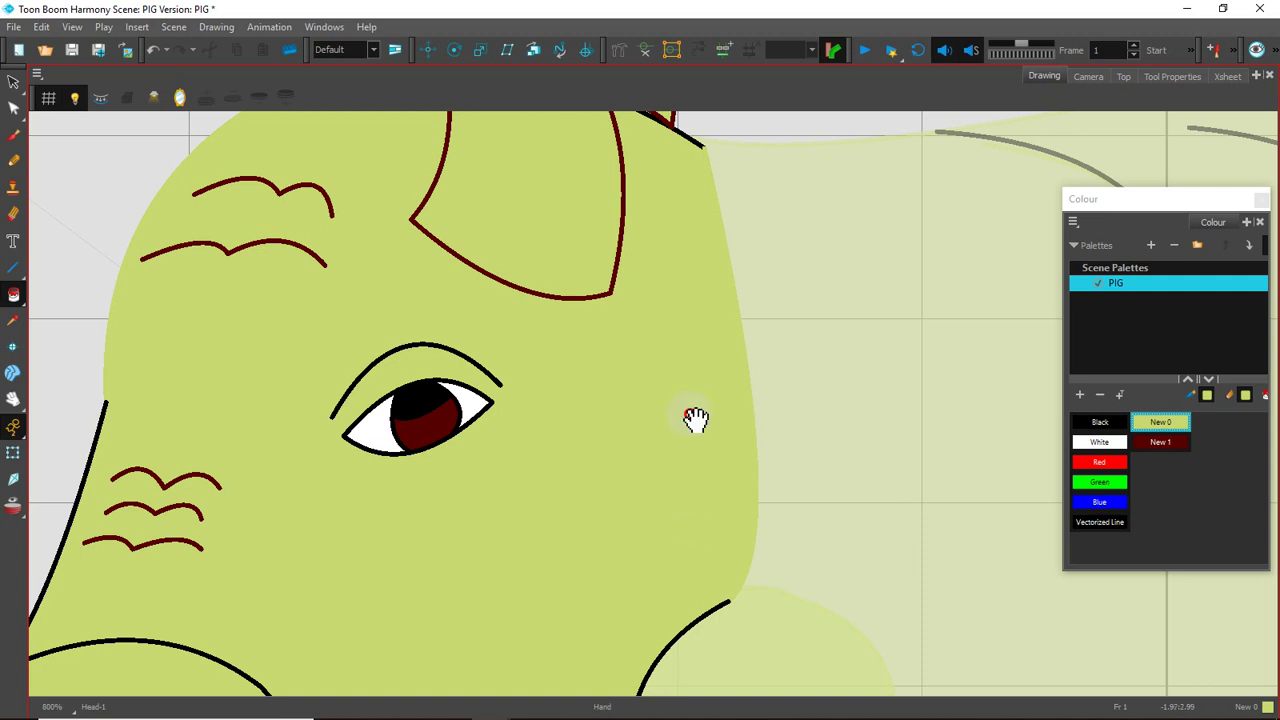
- Paint the curved jaw line beside the front leg and the line along the snout bridge with New 0
left_click_drag(694, 420, 721, 200)
left_click(669, 476)
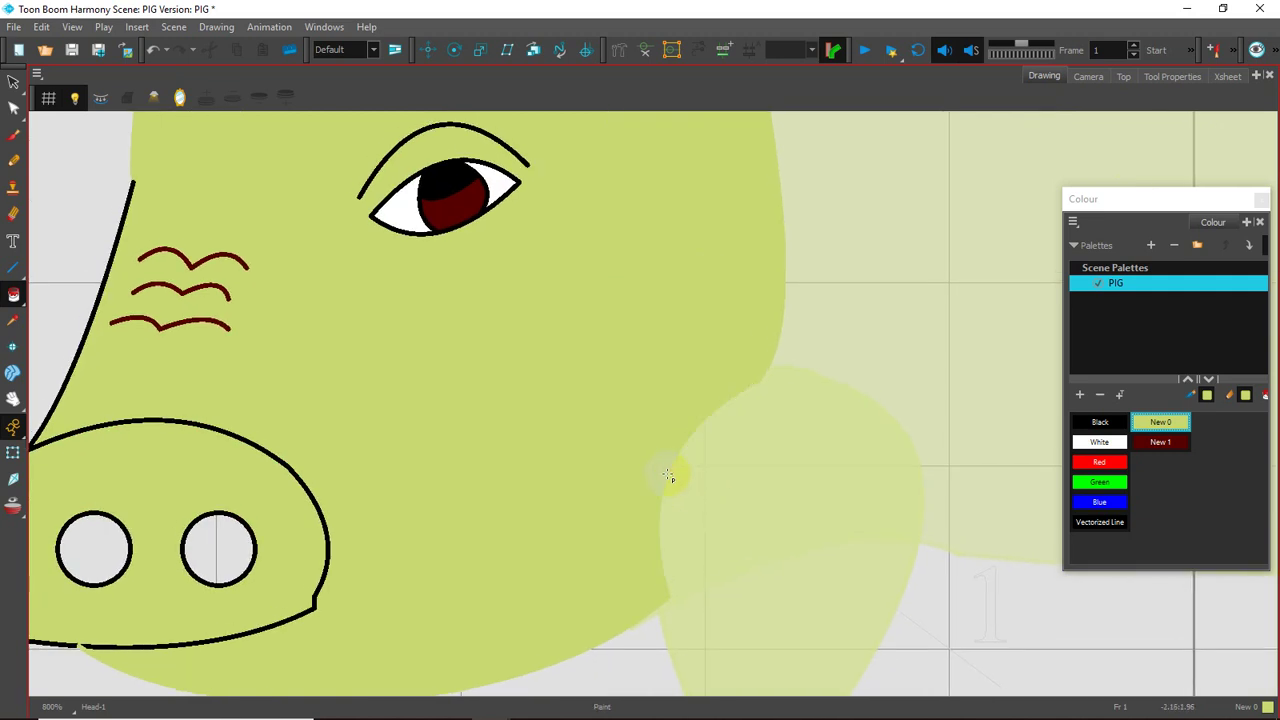
left_click_drag(398, 475, 635, 431)
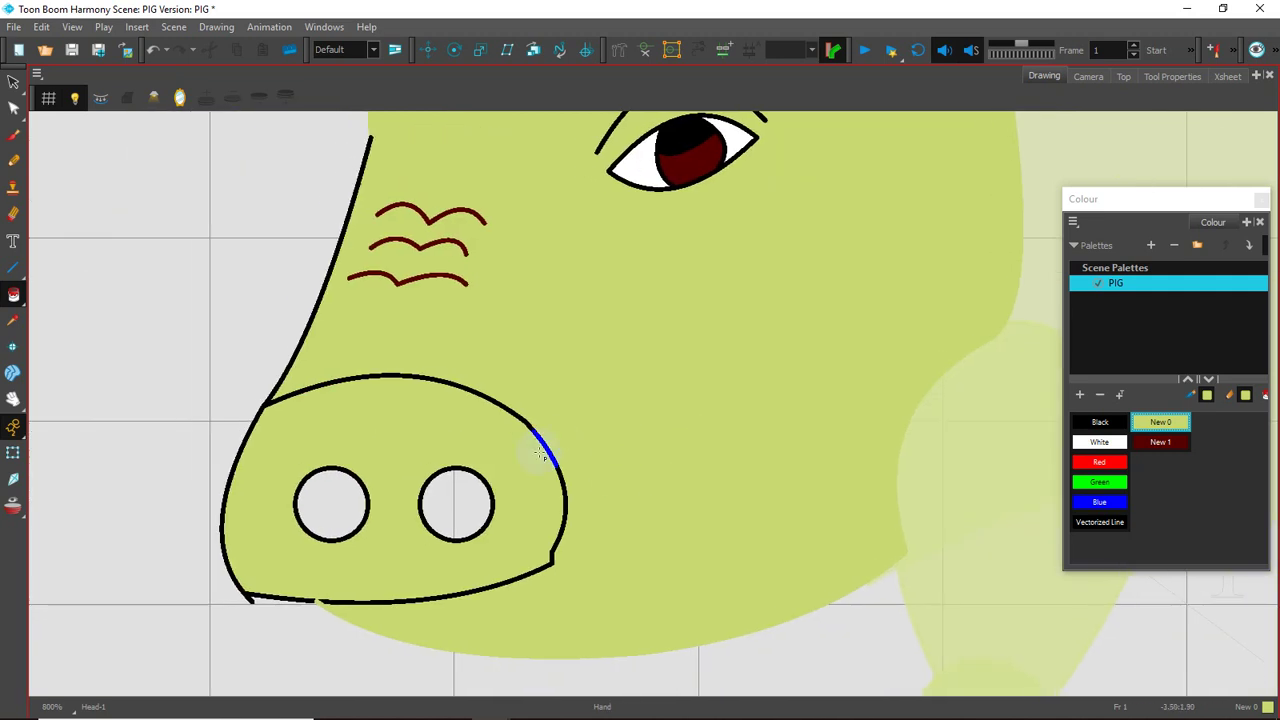
left_click(328, 288)
- Save the scene with the whole pig in view
scroll(277, 365, "down", 5)
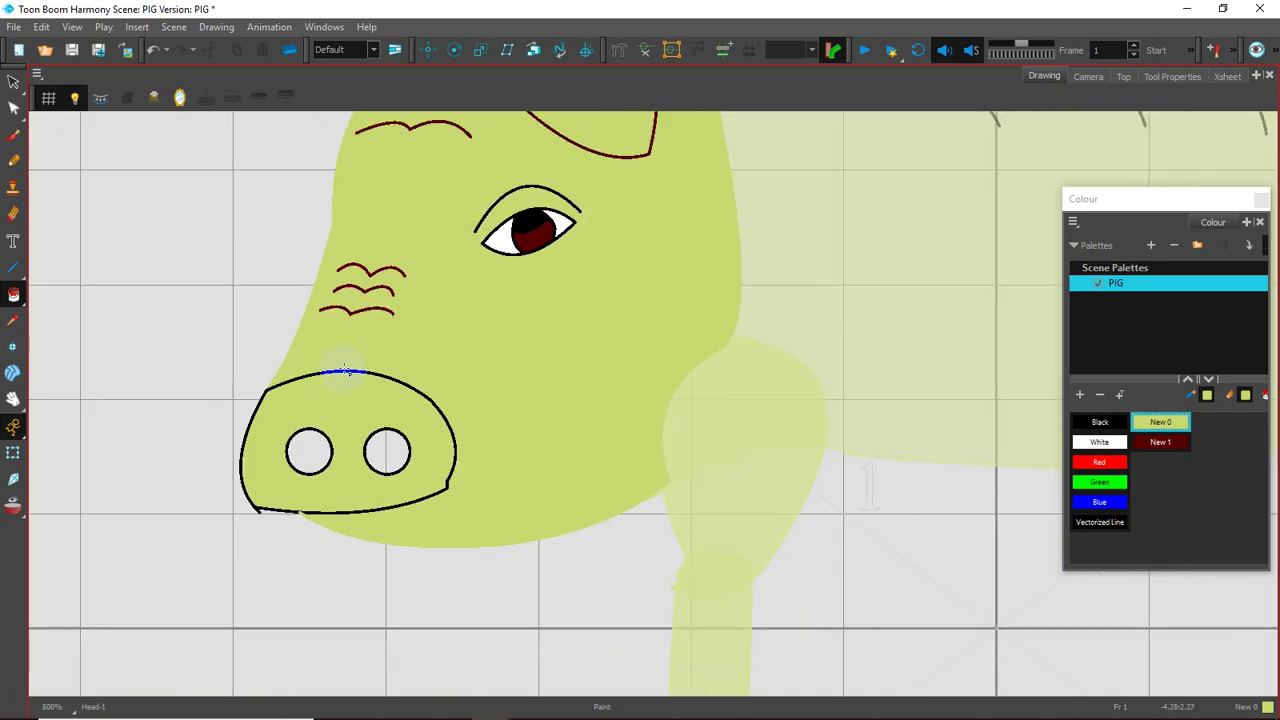
key("space")
left_click_drag(598, 350, 612, 398)
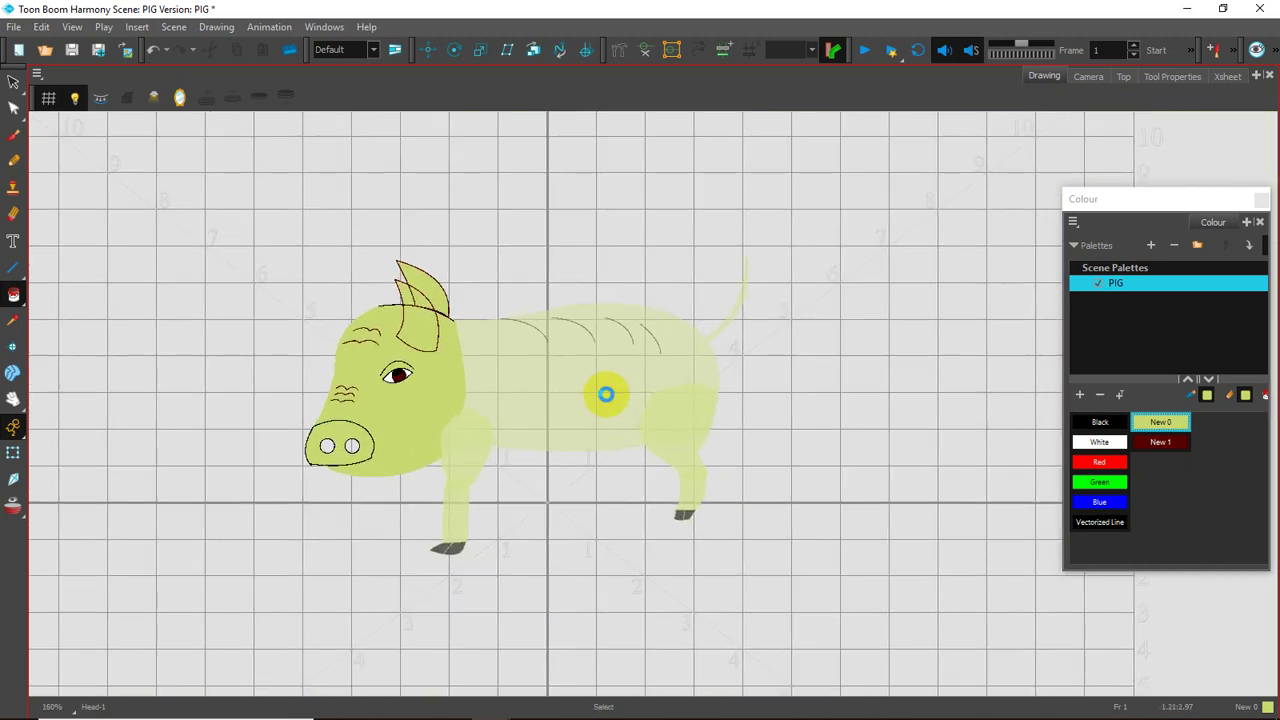
- Switch to the Camera view and examine the assembled pig up close
scroll(607, 397, "up", 2)
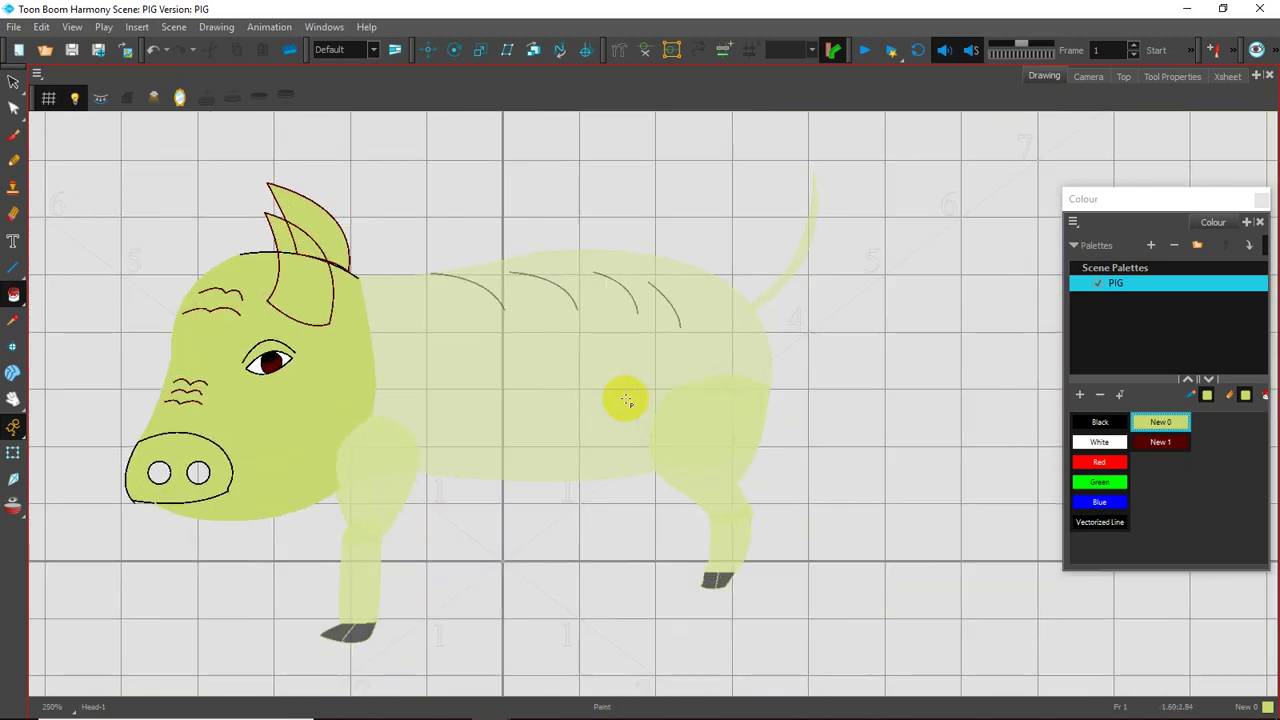
scroll(560, 400, "up", 1)
mouse_move(508, 404)
left_mouse_down()
mouse_move(680, 277)
mouse_move(663, 277)
left_mouse_up()
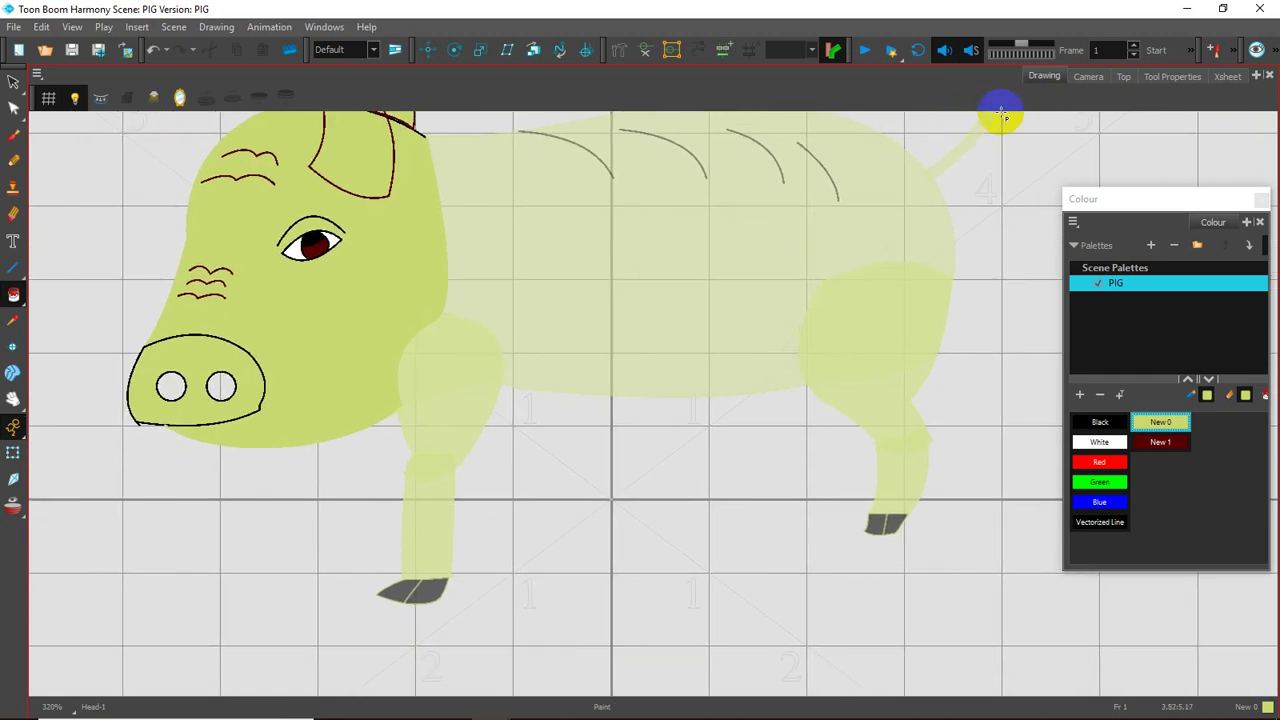
left_click(1088, 80)
scroll(669, 273, "up", 2)
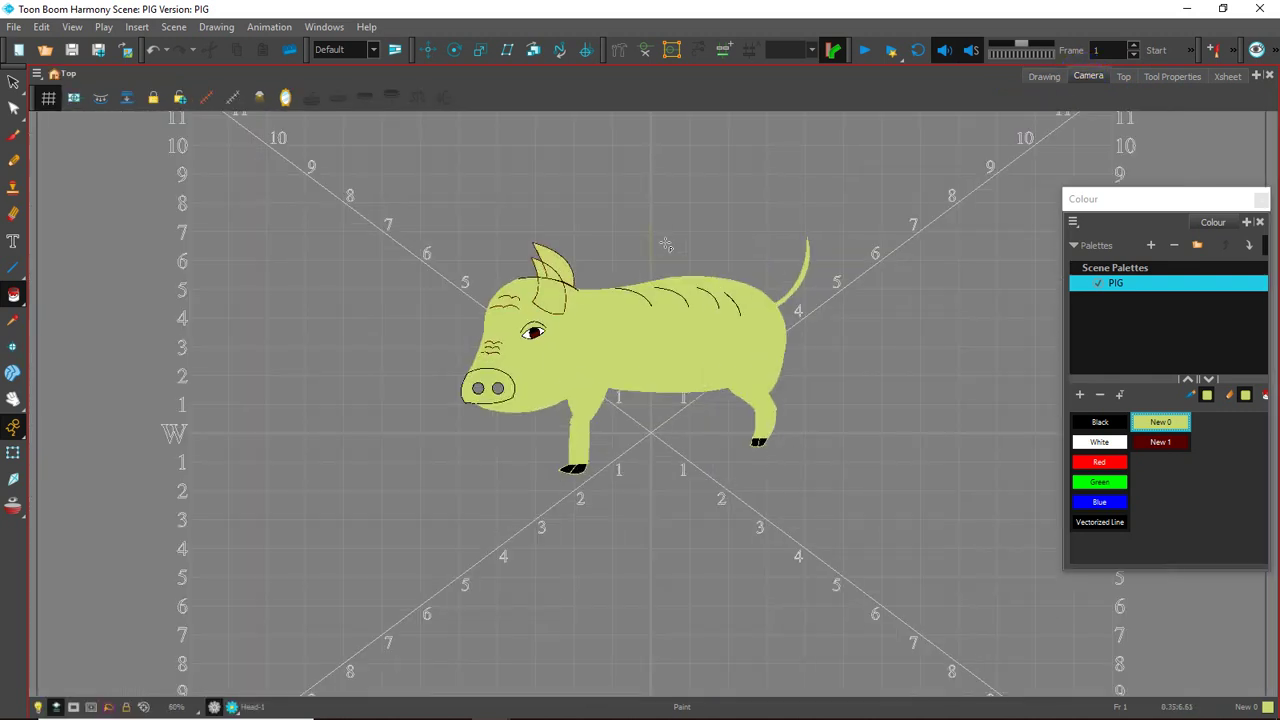
left_click_drag(700, 234, 677, 225)
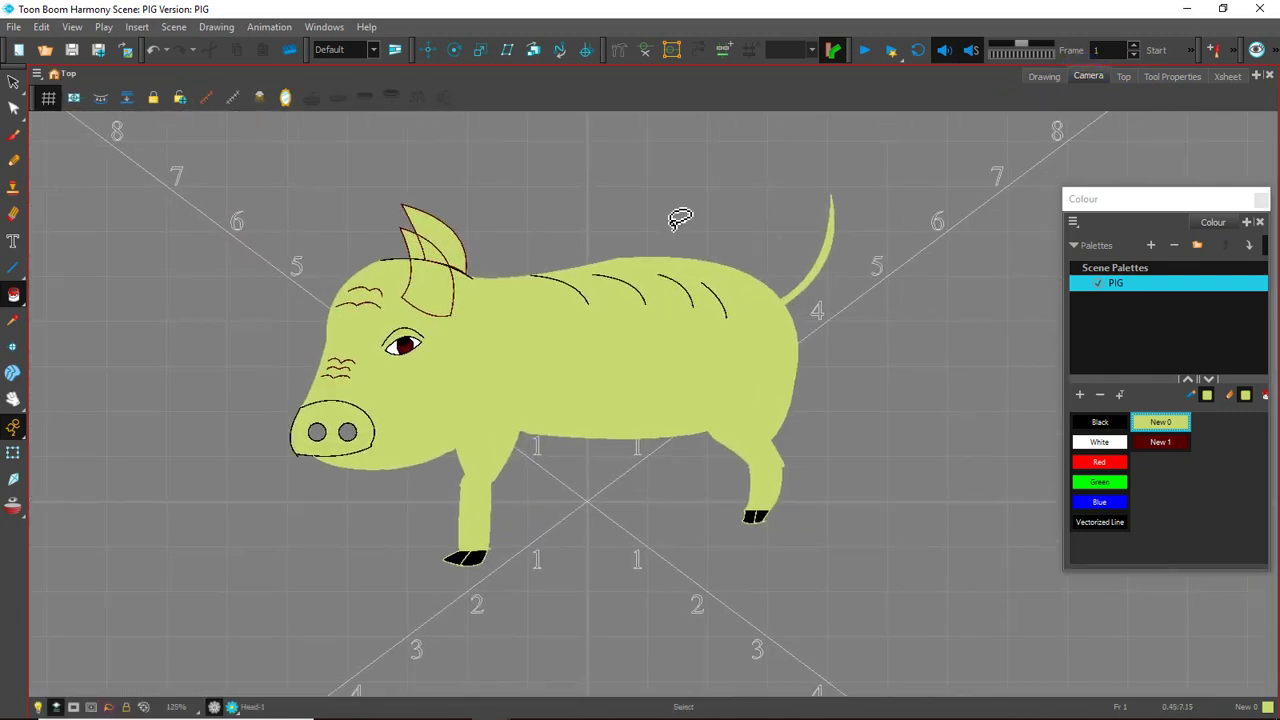
mouse_move(489, 708)
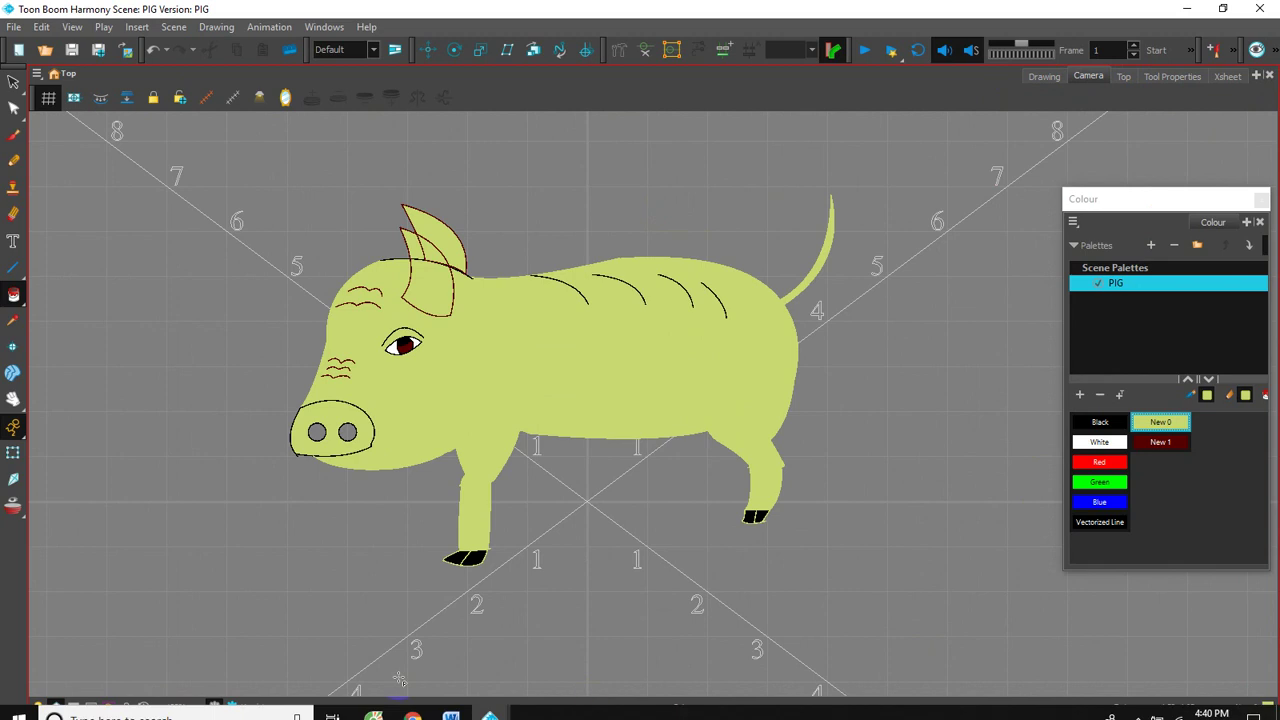
- Move the pivot of the Fore_frontleg1 layer onto the upper part of the front thigh with the Translate tool
left_click(449, 657)
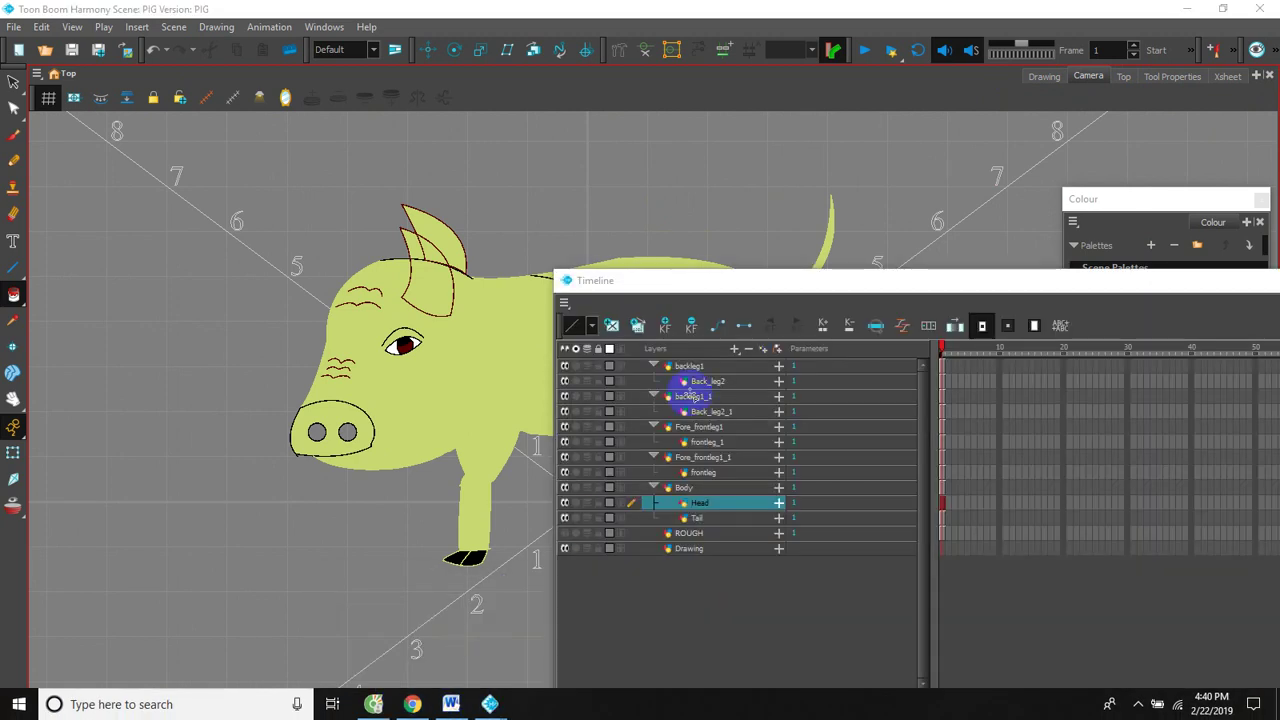
left_click_drag(791, 280, 1037, 234)
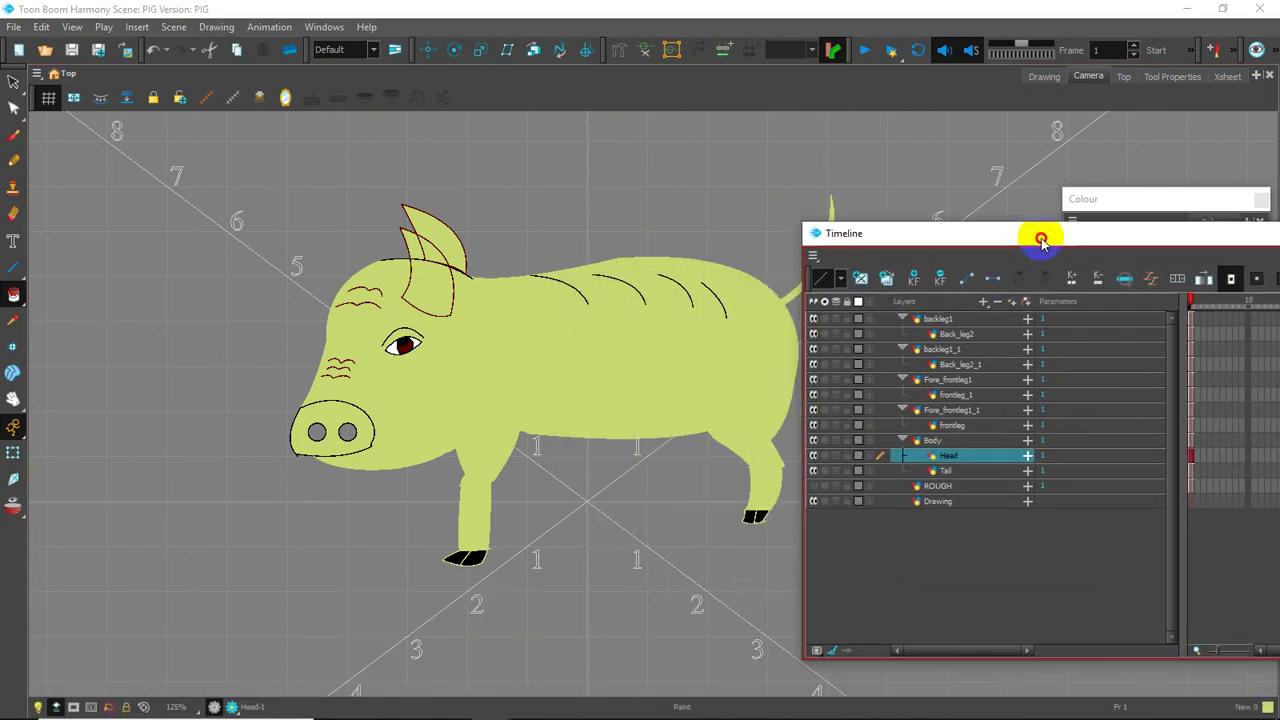
left_click(955, 381)
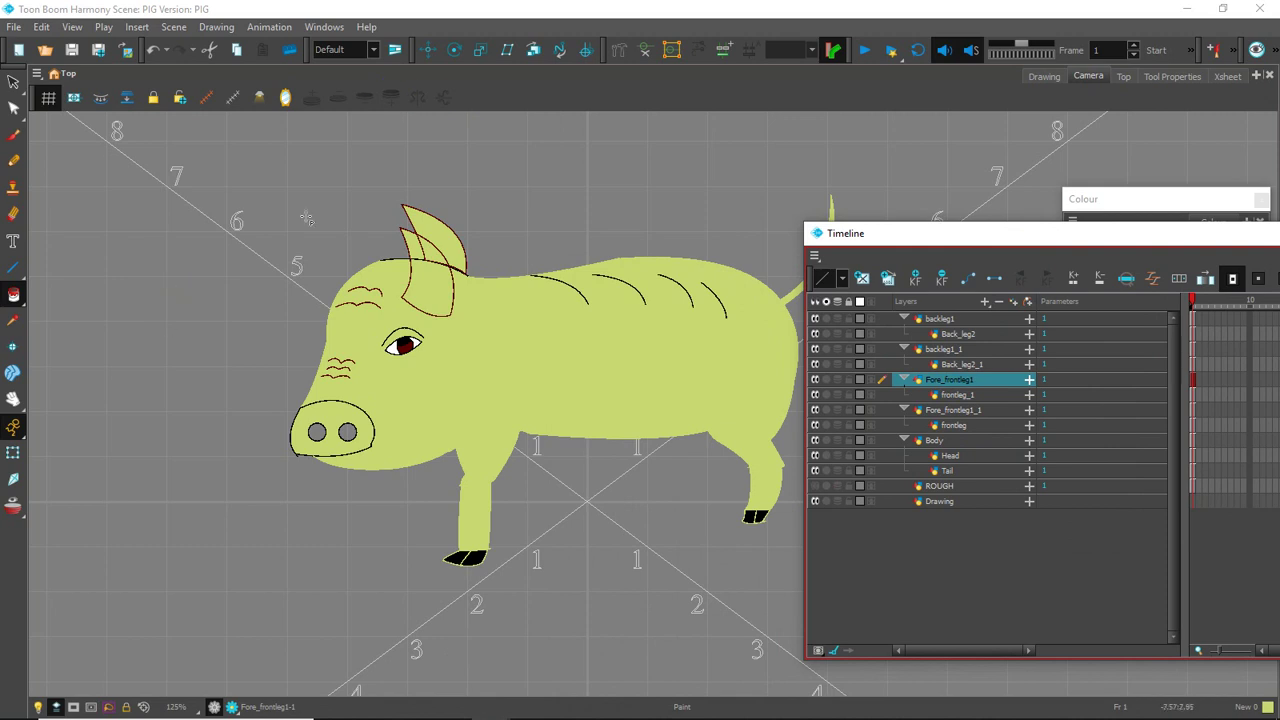
left_click(430, 55)
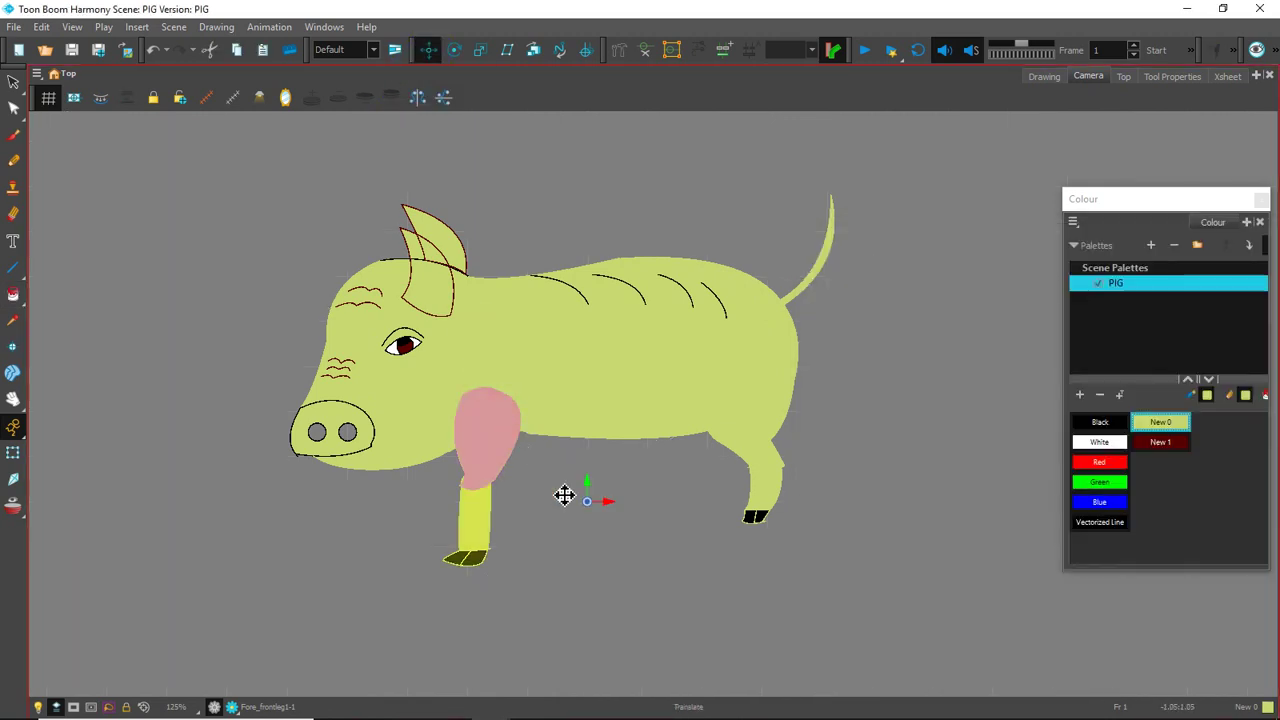
left_click_drag(565, 478, 579, 480)
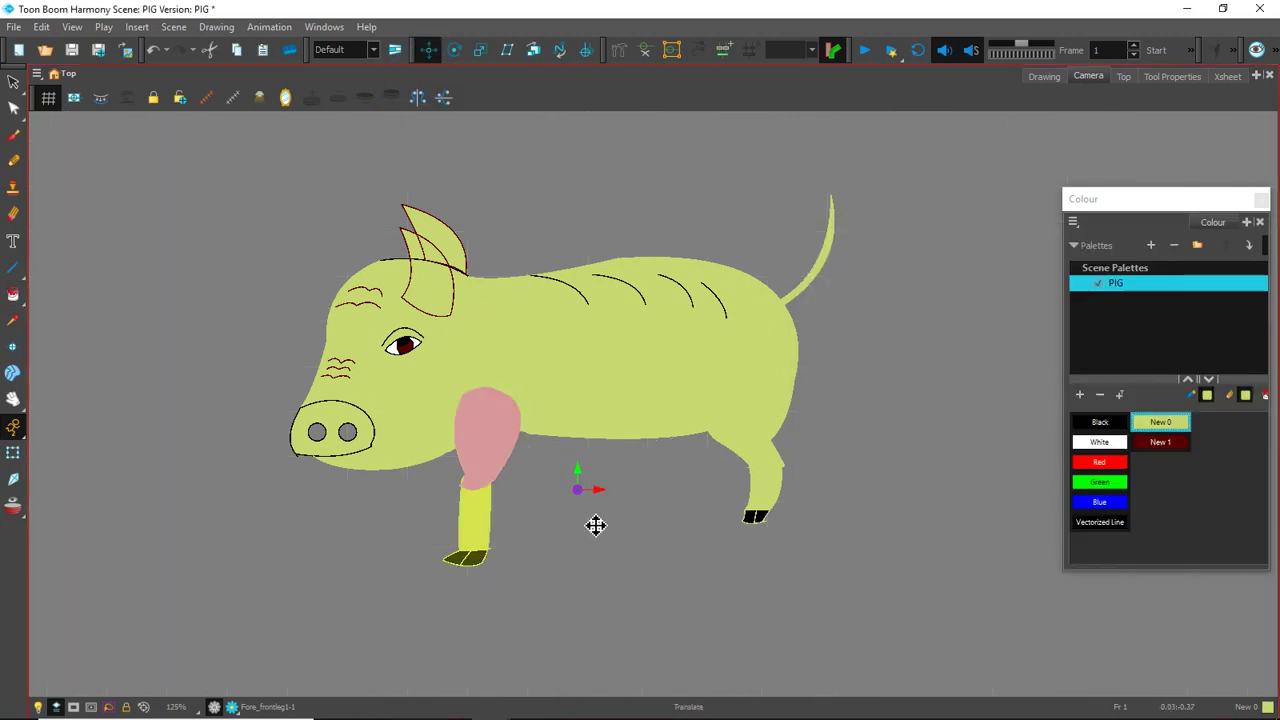
scroll(592, 520, "up", 2)
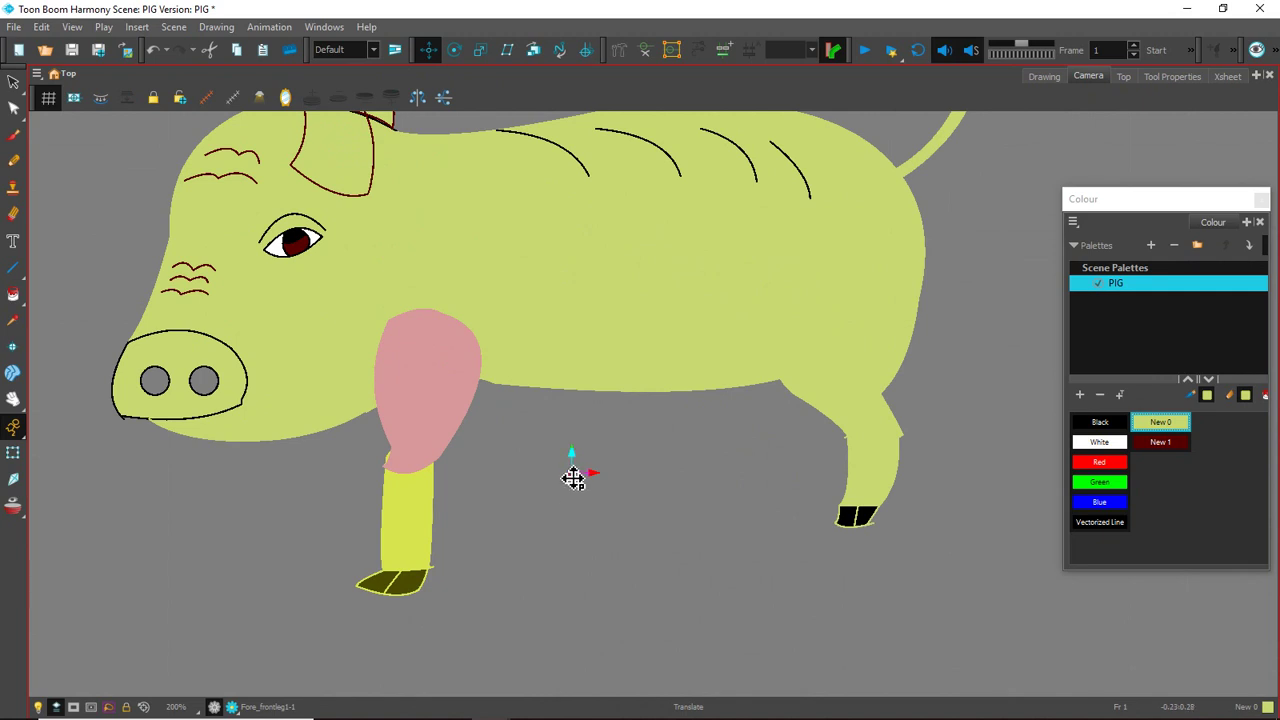
left_click_drag(578, 478, 426, 343)
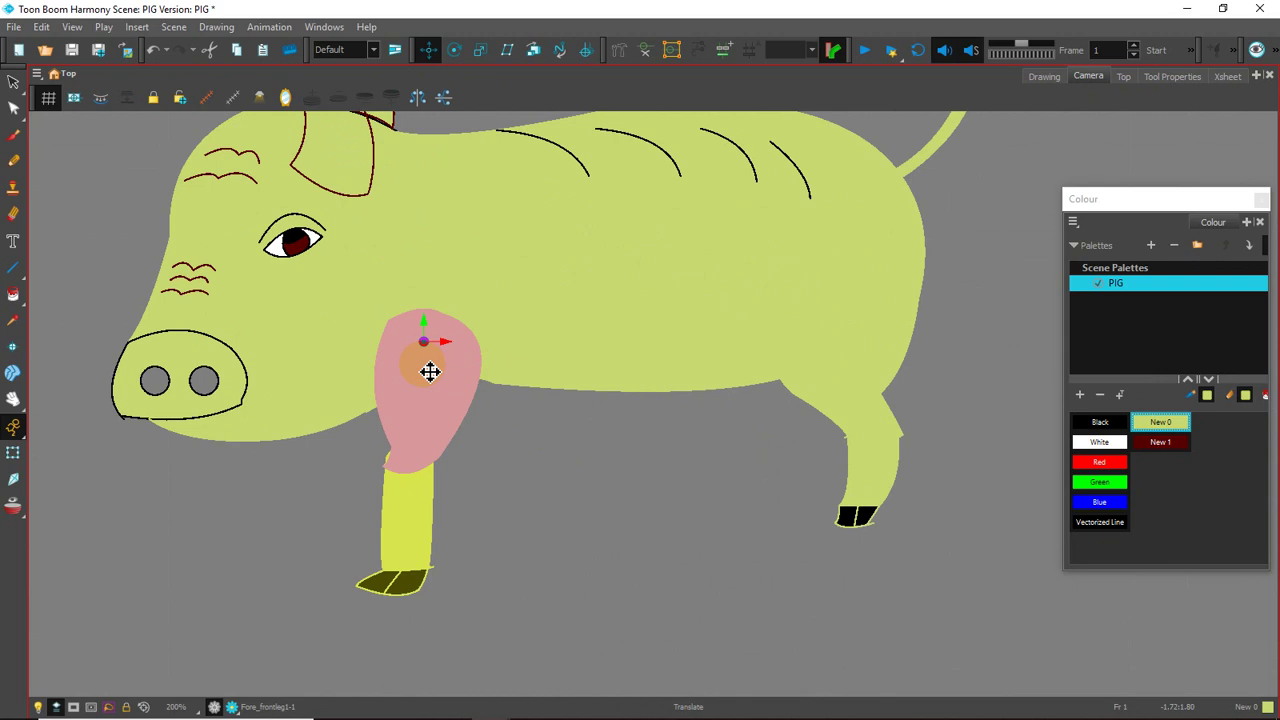
scroll(429, 371, "up", 1)
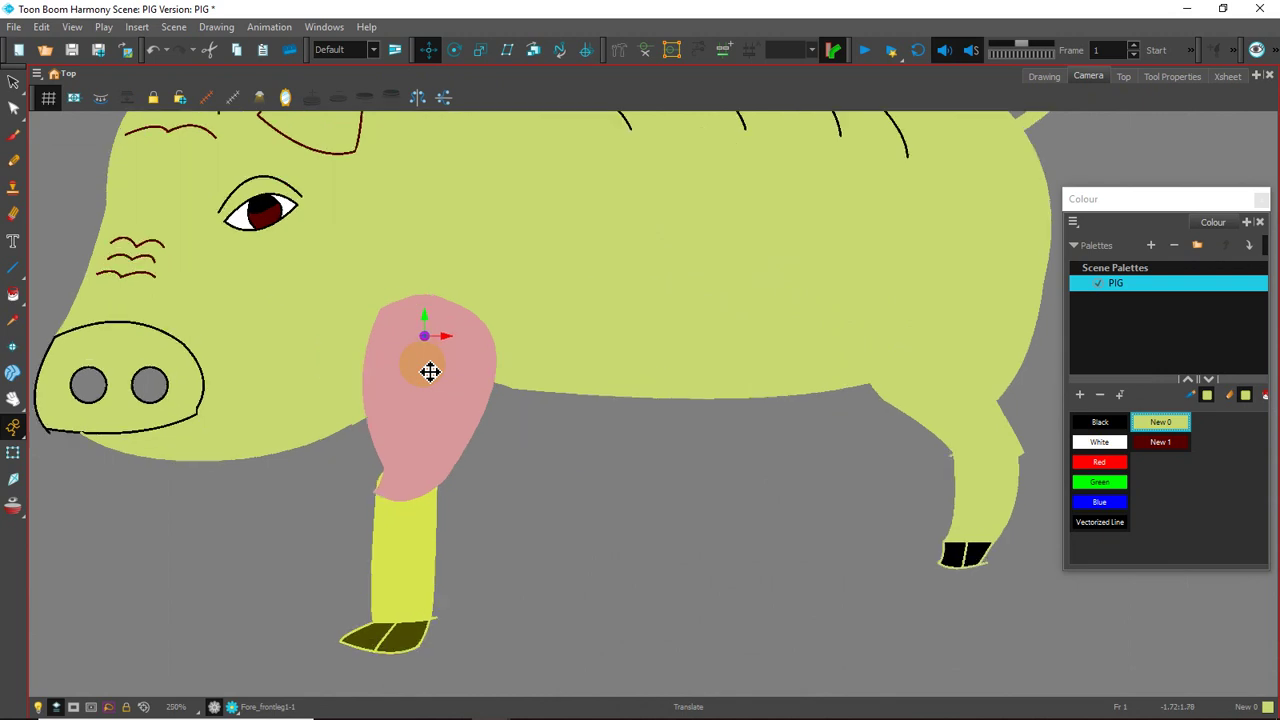
scroll(168, 264, "down", 2)
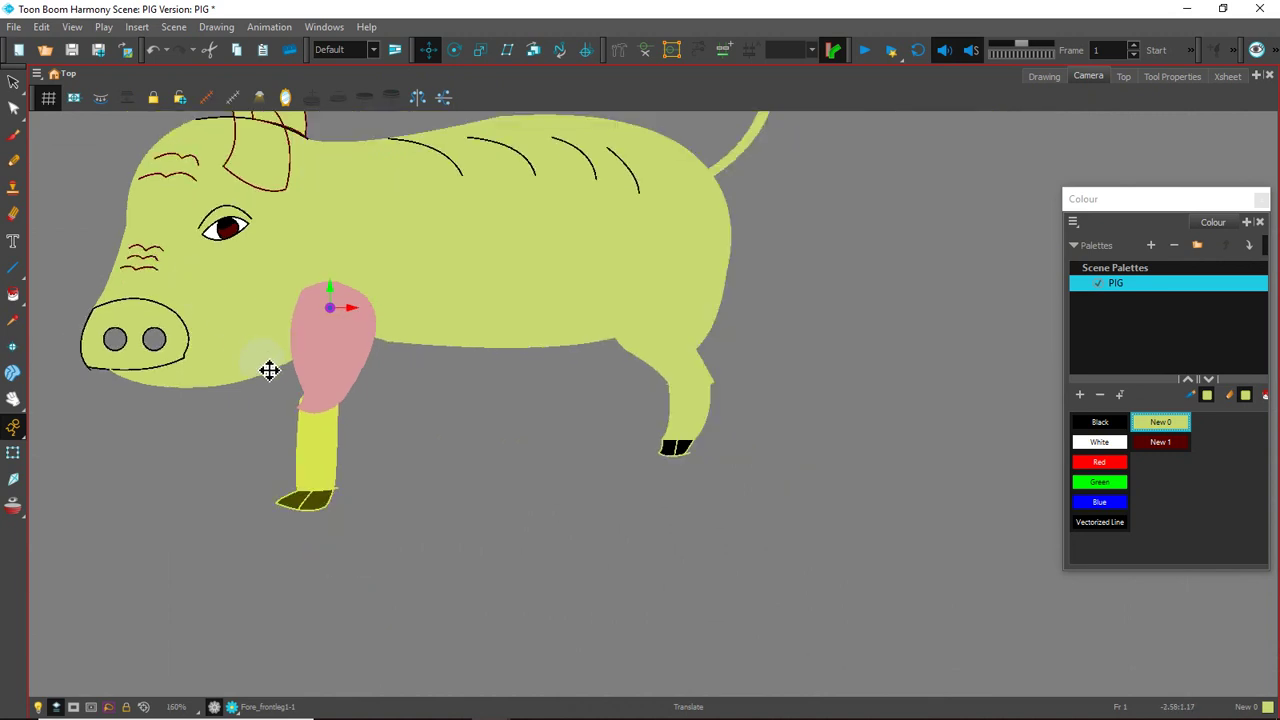
scroll(400, 390, "up", 2)
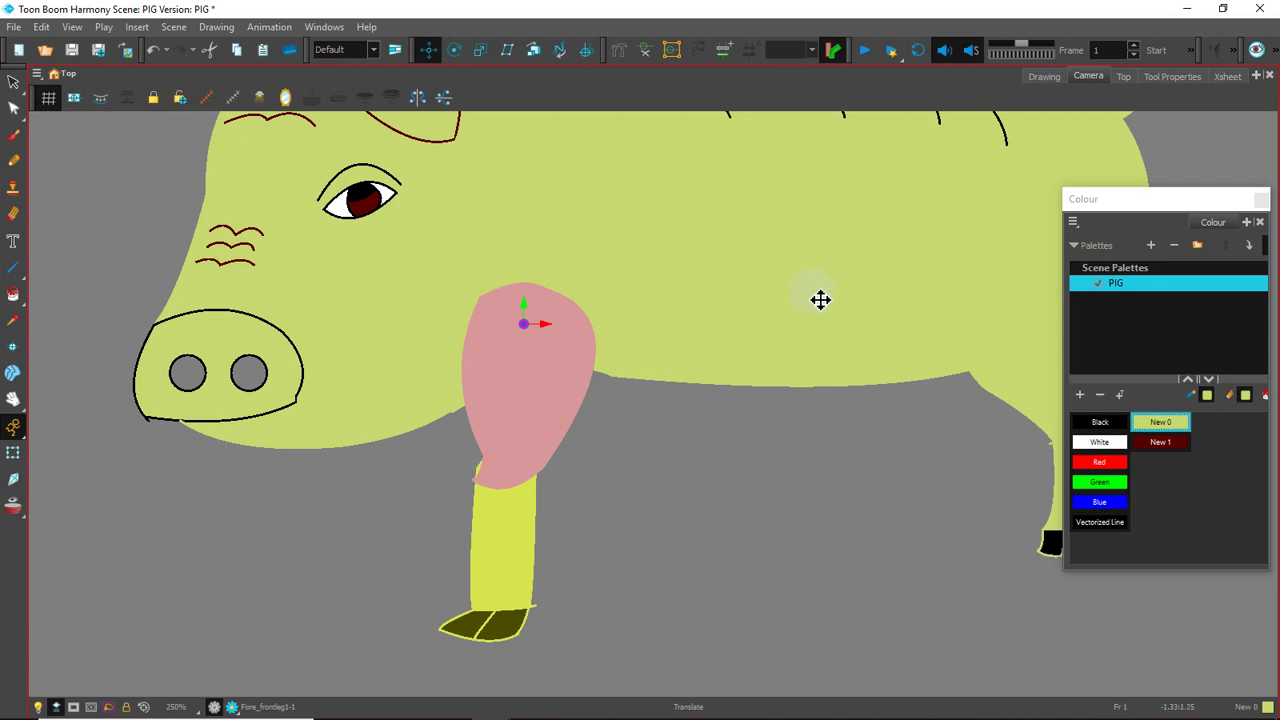
- Place the pivot of the Fore_frontleg1_1 layer on the upper part of its front thigh
left_click_drag(1279, 230, 1278, 265)
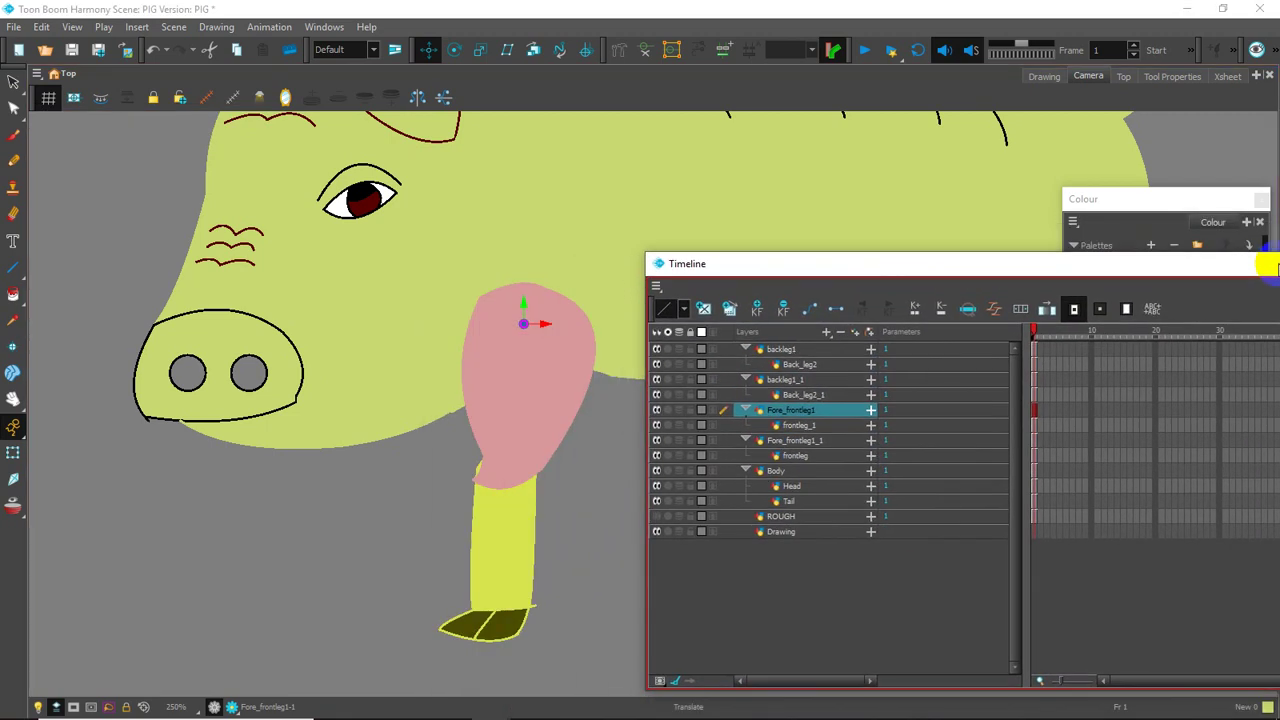
left_click(797, 441)
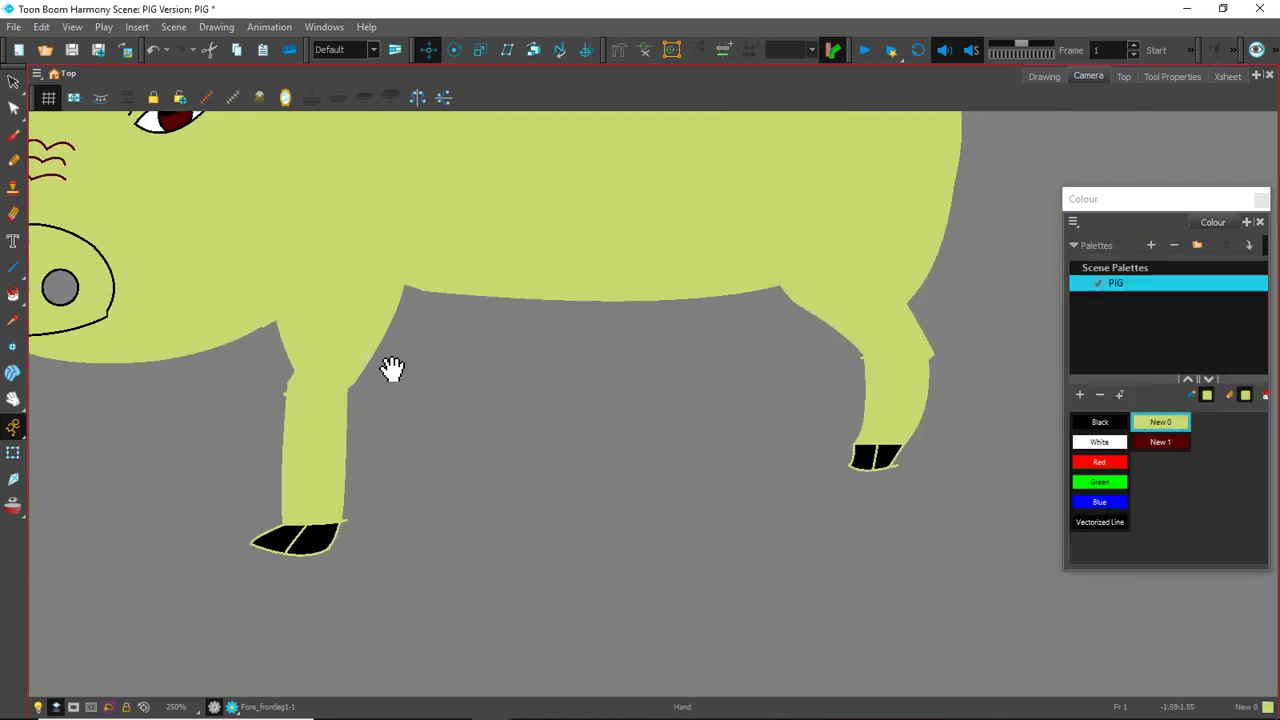
scroll(474, 463, "down", 5)
scroll(474, 463, "up", 6)
left_click_drag(456, 407, 616, 557)
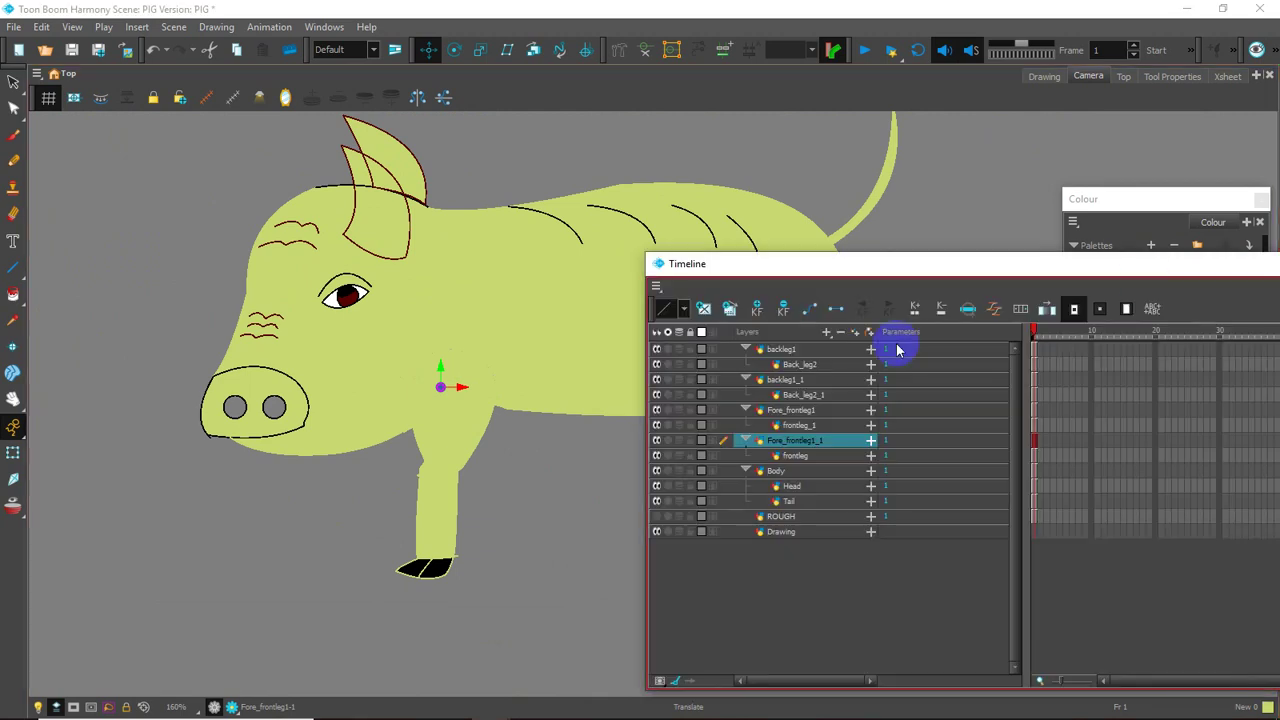
- Isolate the Fore_frontleg1_1 and Fore_frontleg1 layers in turn to check the two front thighs, and restore the full pig
left_click(741, 440)
left_click(810, 447)
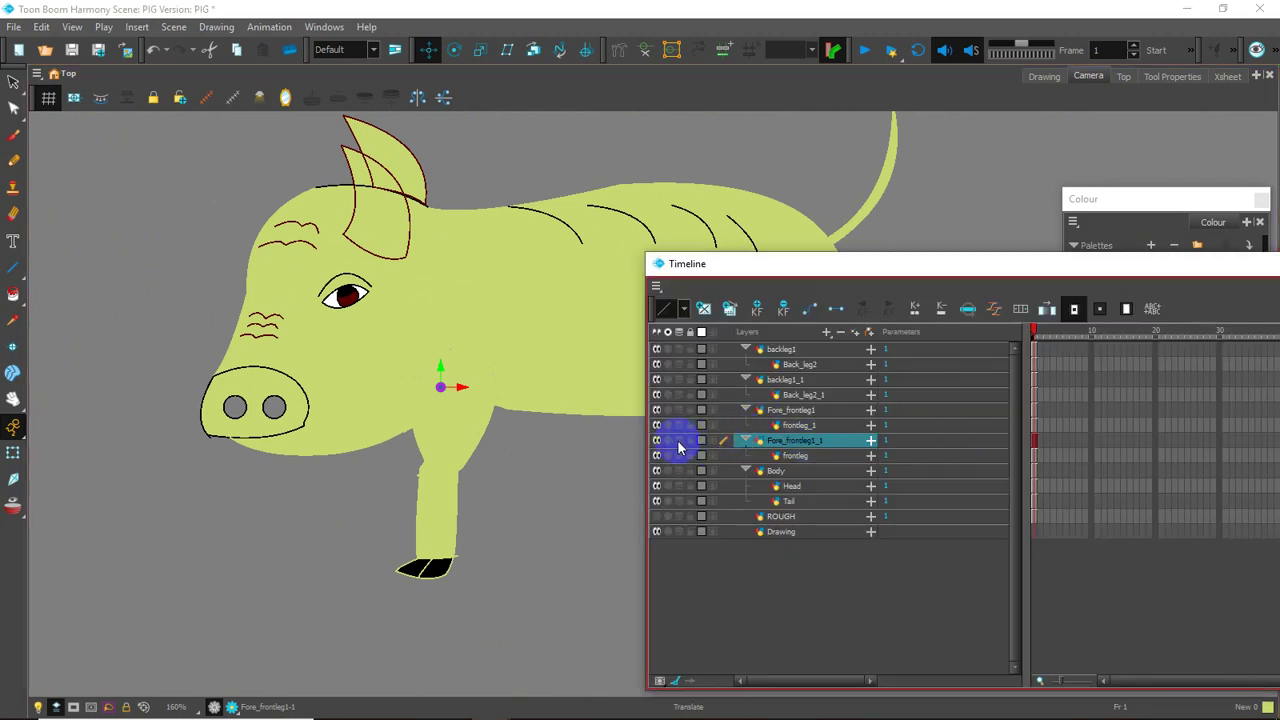
left_click(668, 441)
left_click(668, 441)
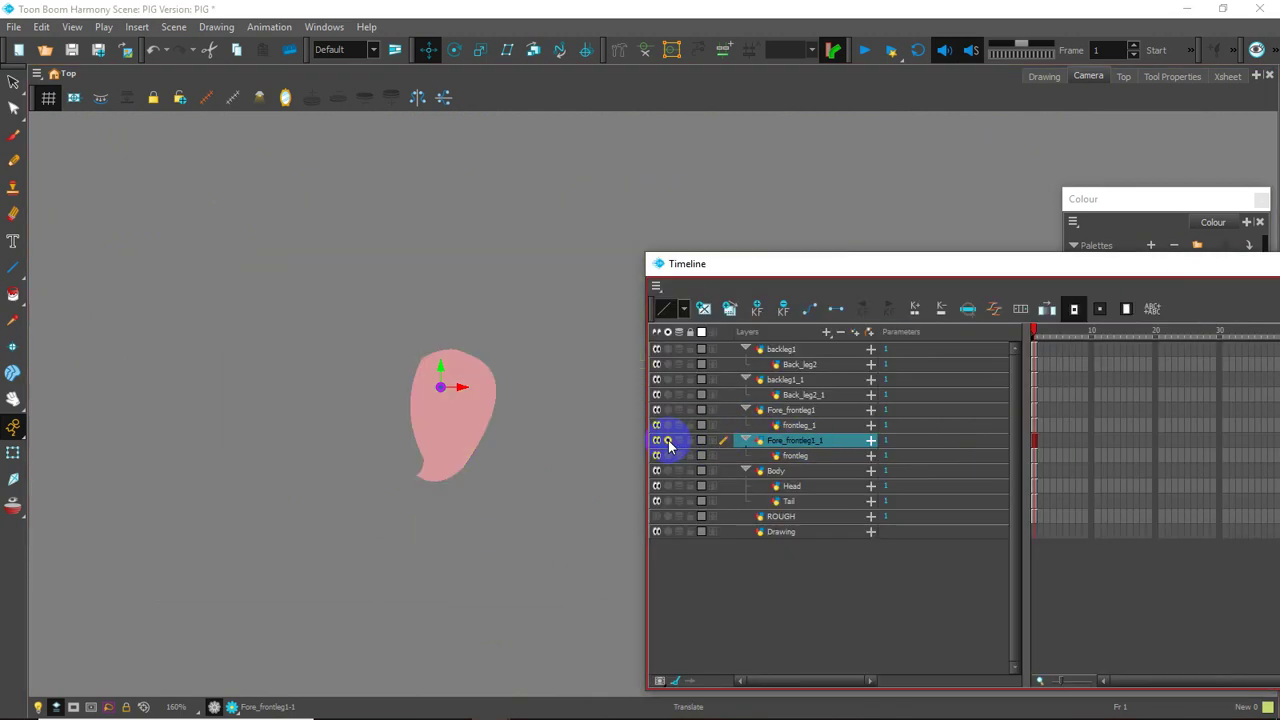
left_click(668, 441)
left_click(668, 441)
left_click(668, 441)
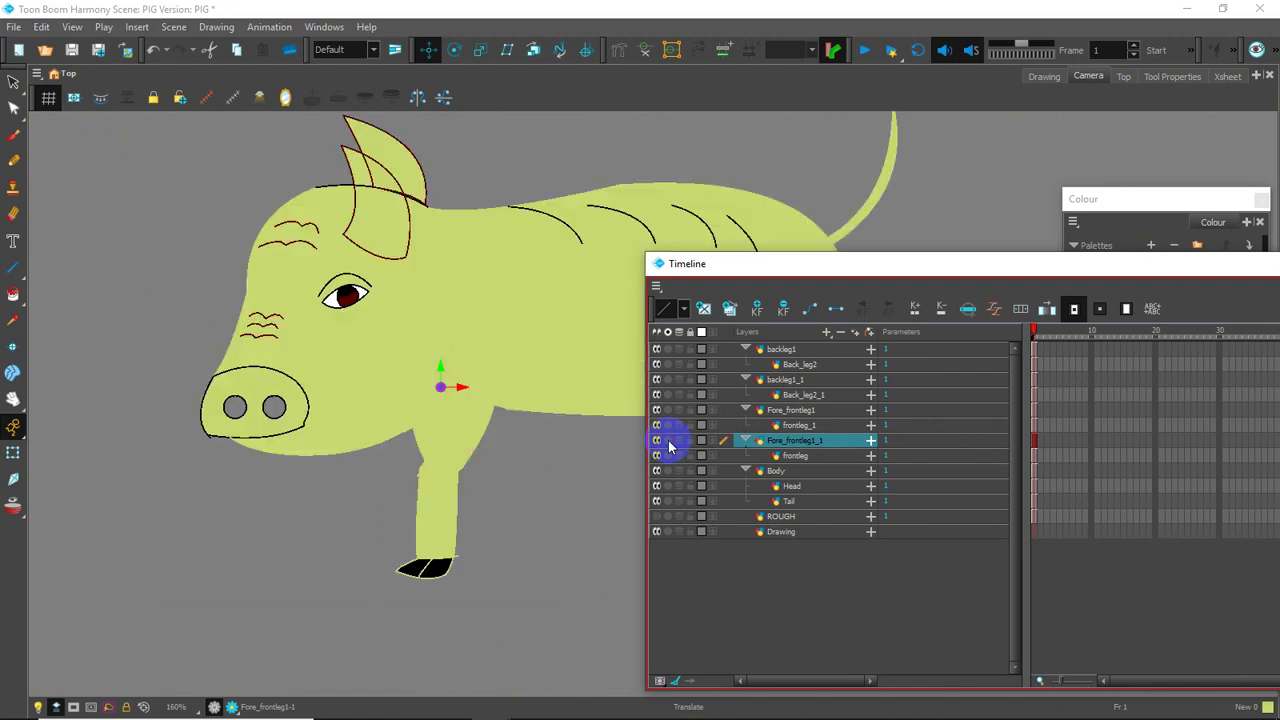
left_click(668, 443)
left_click(668, 443)
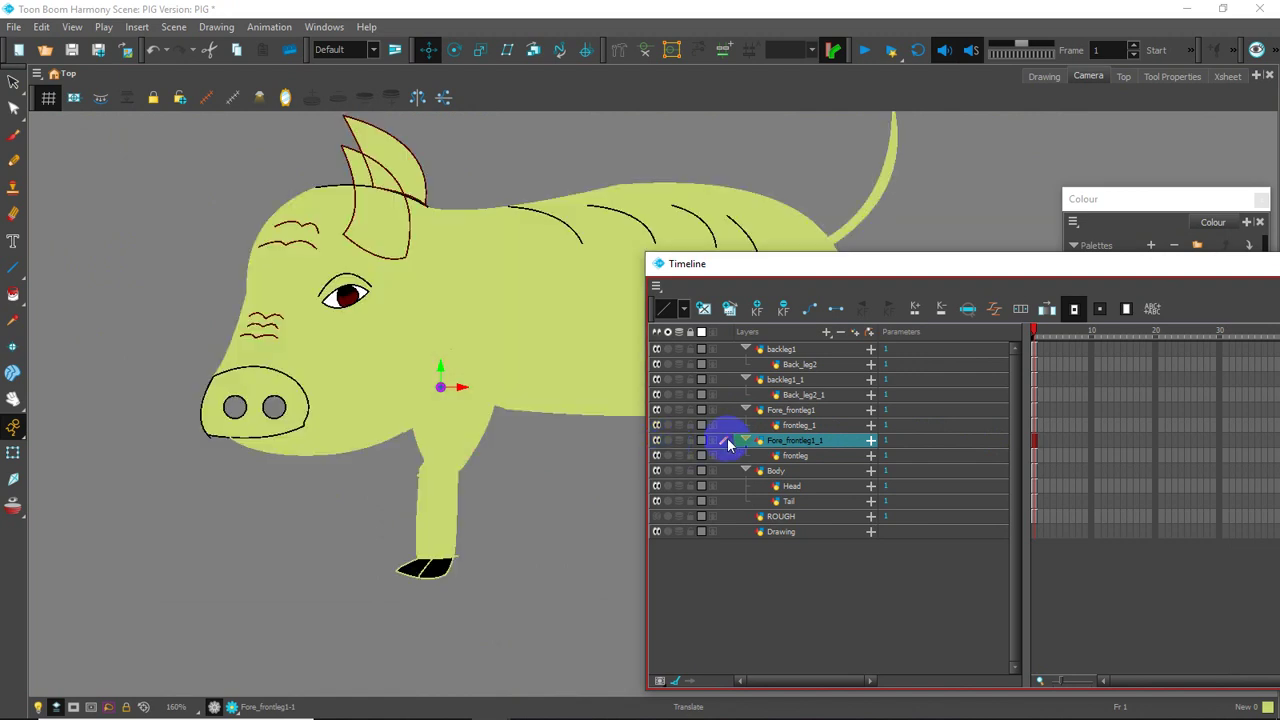
left_click(669, 411)
left_click(669, 411)
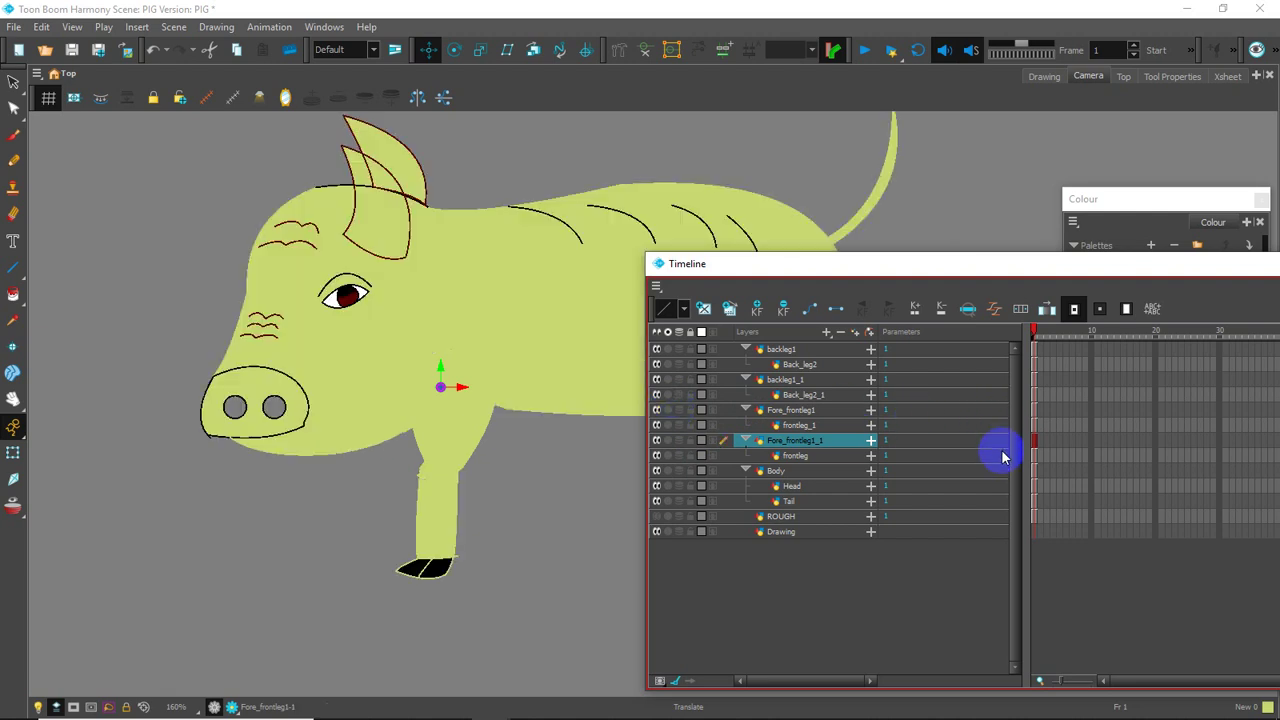
left_click_drag(1020, 266, 862, 255)
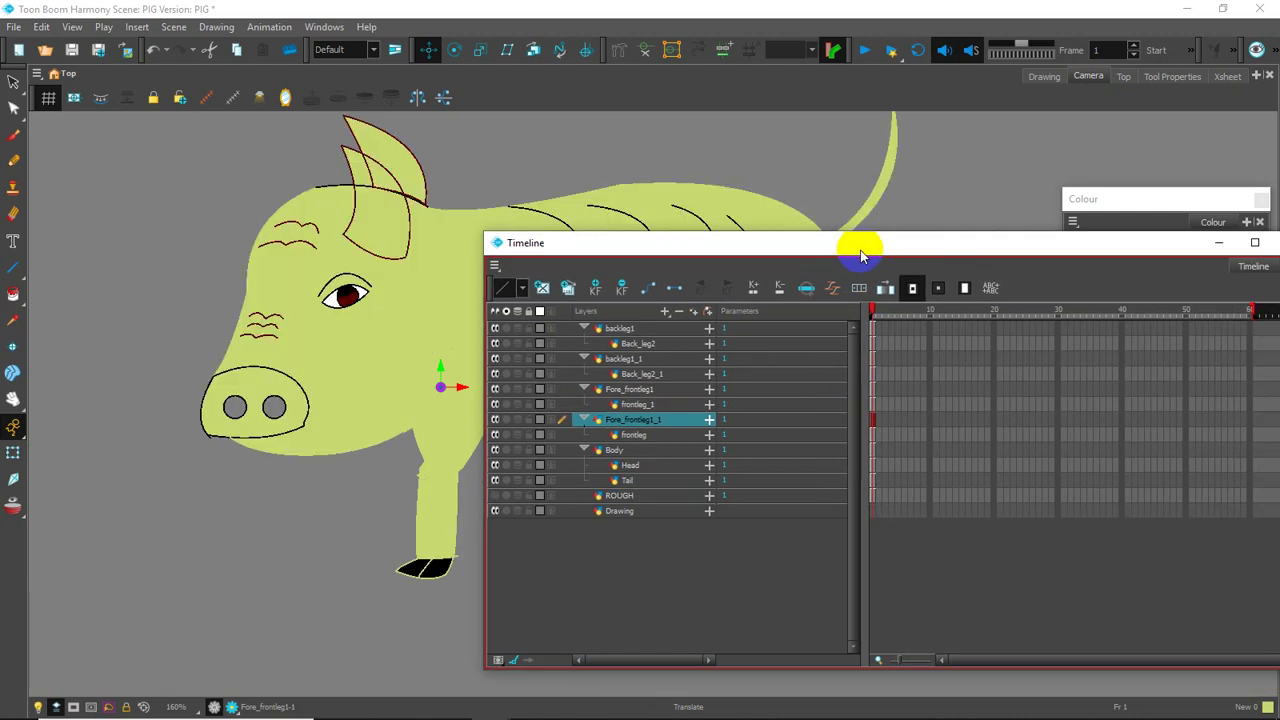
- Extend the exposure of all layers from backleg1 through Tail to about frame 22
left_click(873, 330)
left_click(873, 481, "shift")
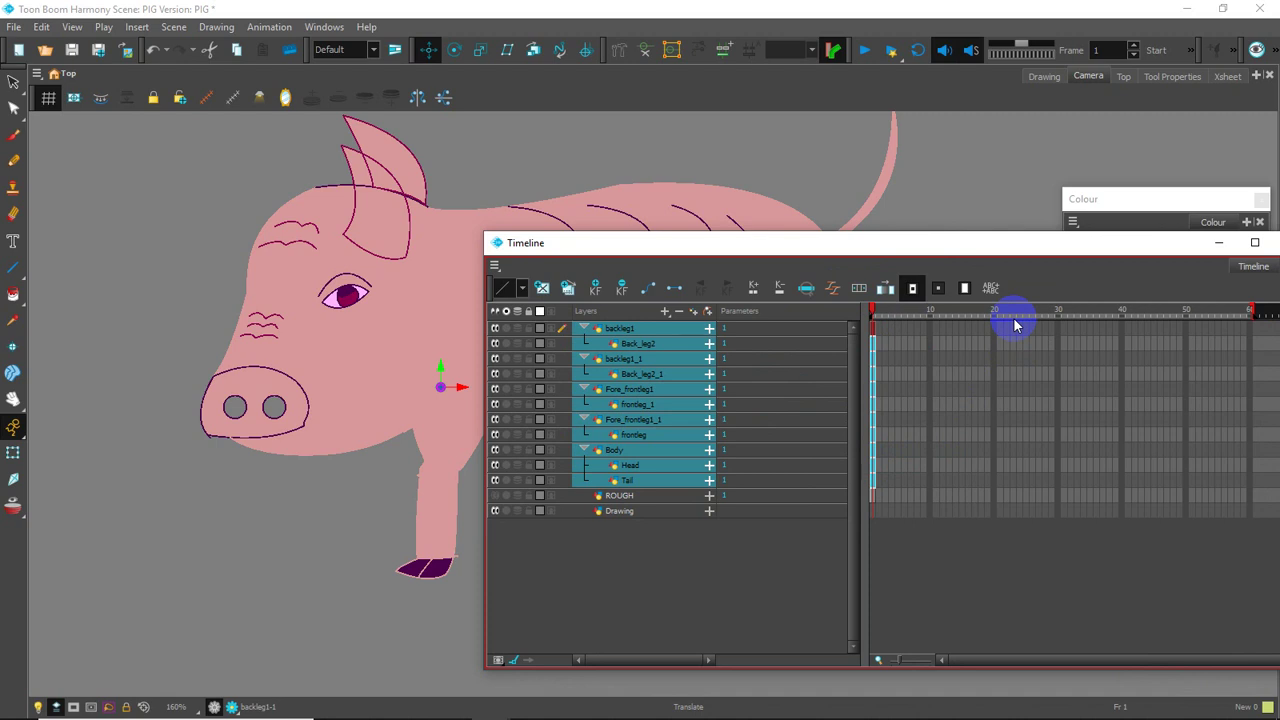
key("plus")
key("plus")
key("plus")
key("plus")
key("plus")
key("plus")
key("plus")
key("plus")
key("plus")
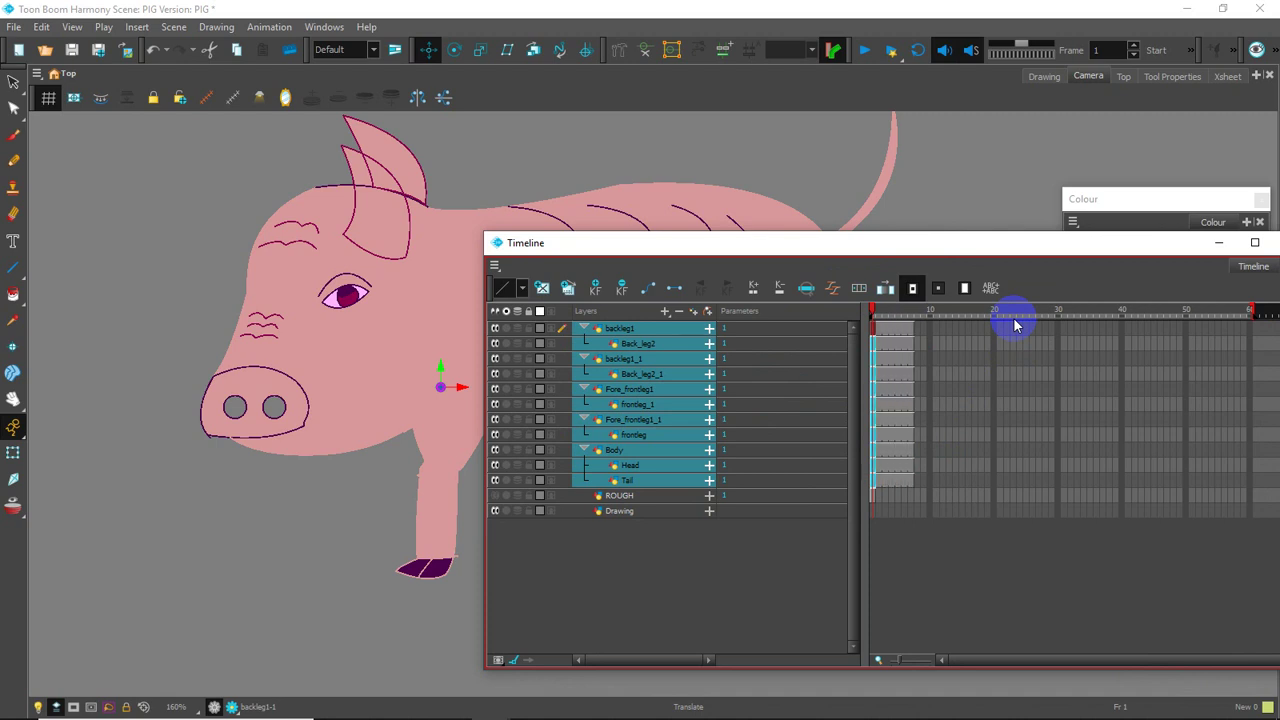
key("plus")
key("plus")
key("plus")
key("plus")
key("plus")
key("plus")
key("plus")
key("plus")
key("plus")
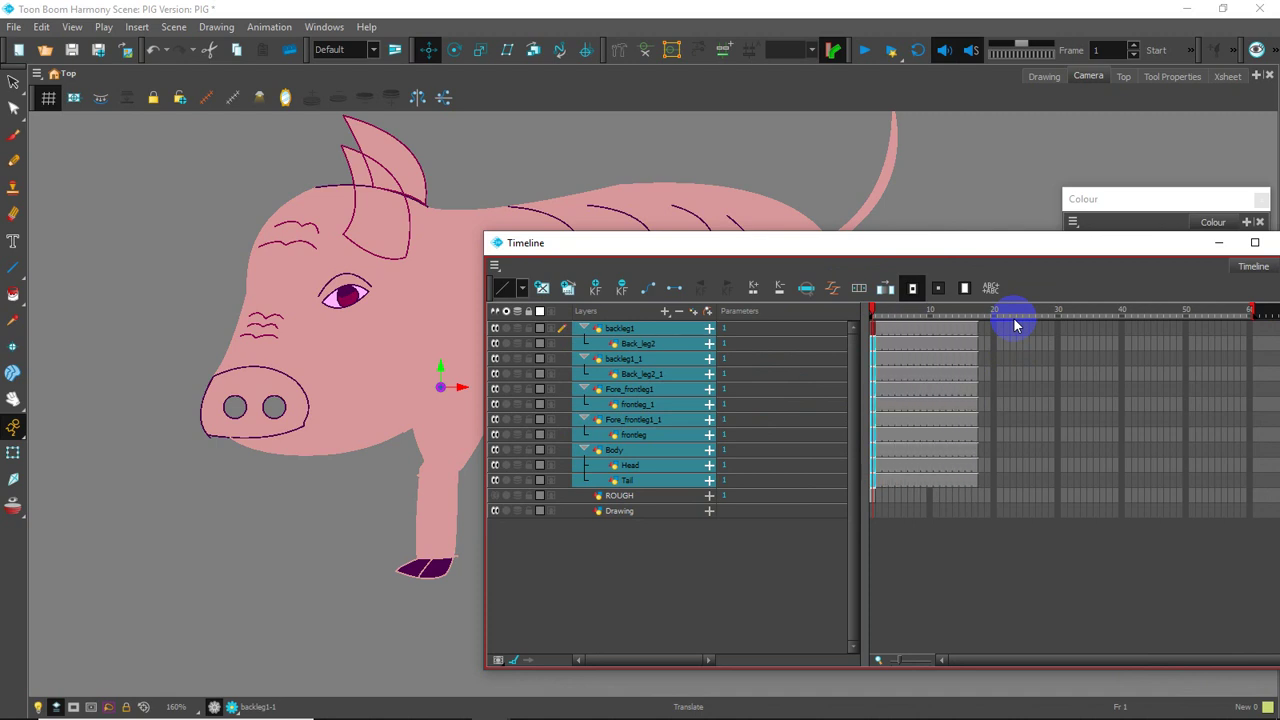
key("plus")
key("plus")
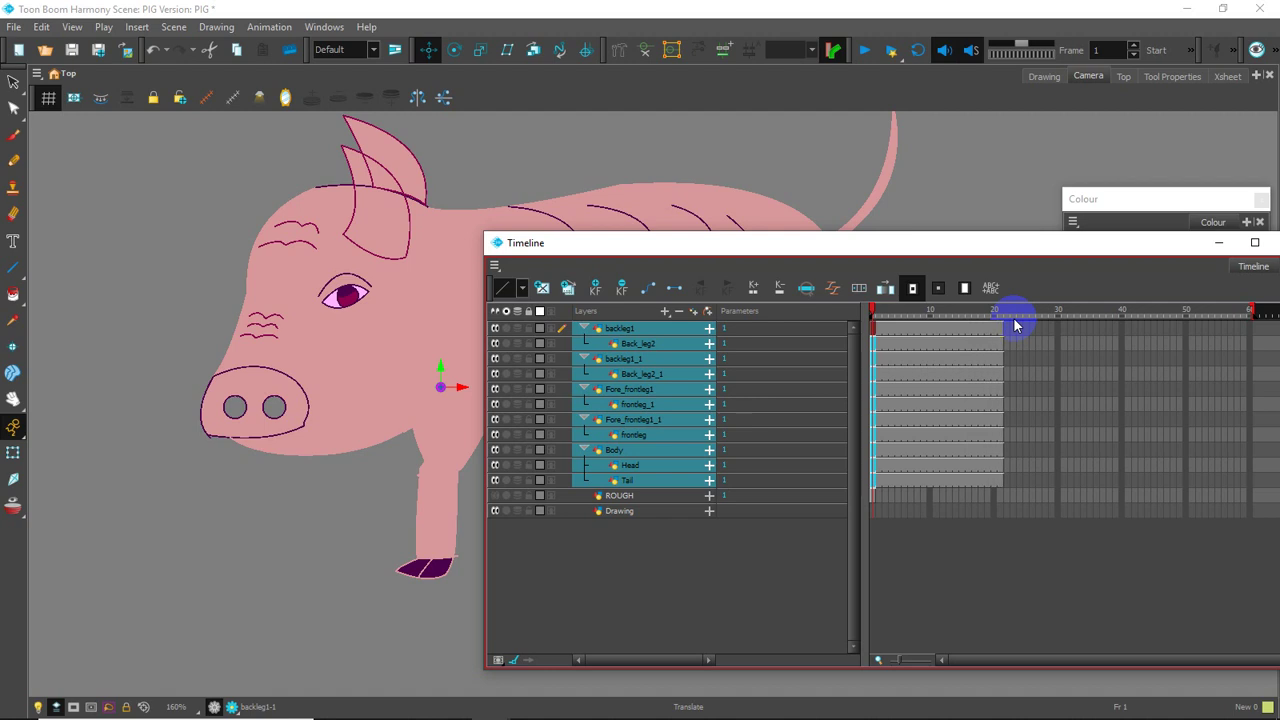
key("plus")
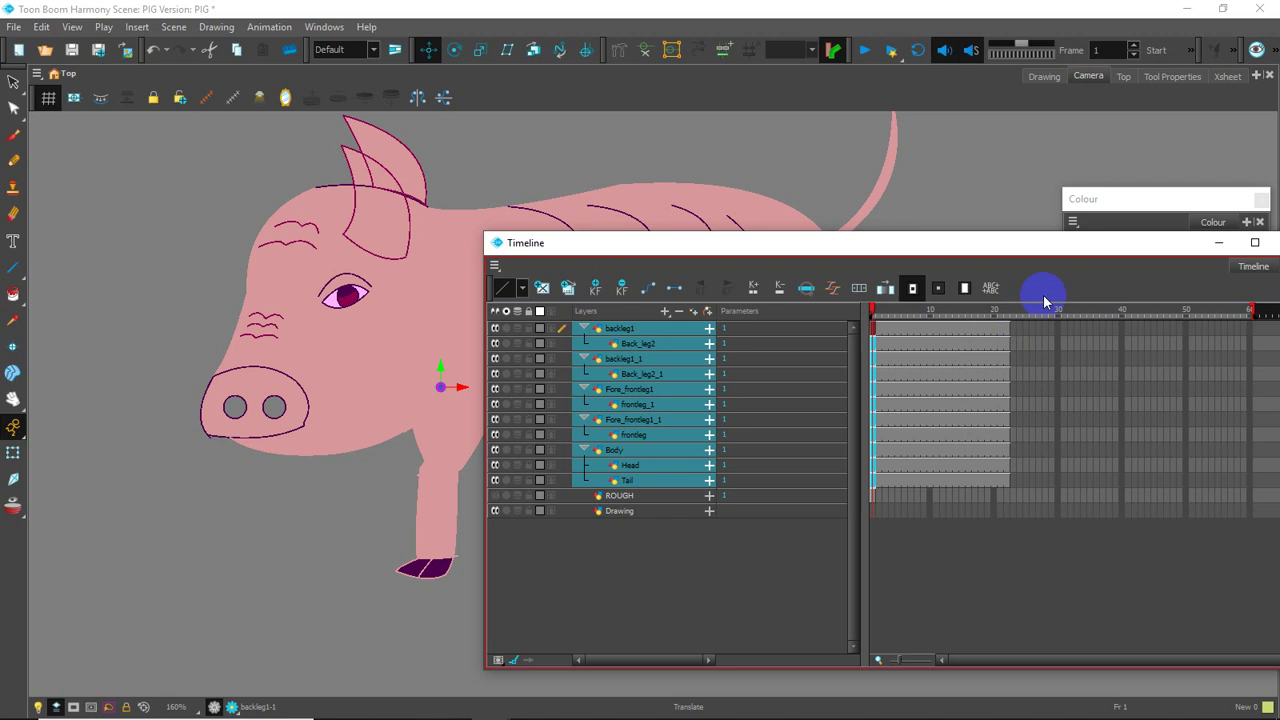
- Shift the Timeline window away from the Colour window and close the floating Colour window
left_click_drag(1049, 243, 811, 303)
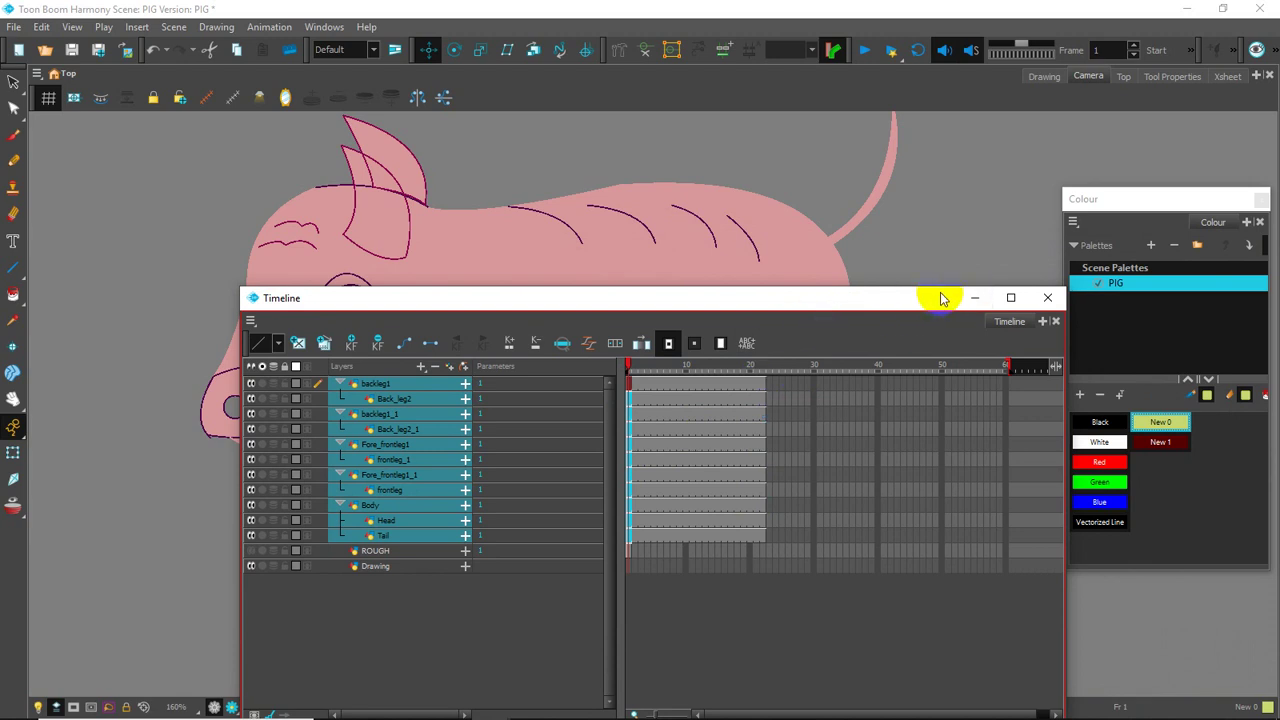
left_click(971, 298)
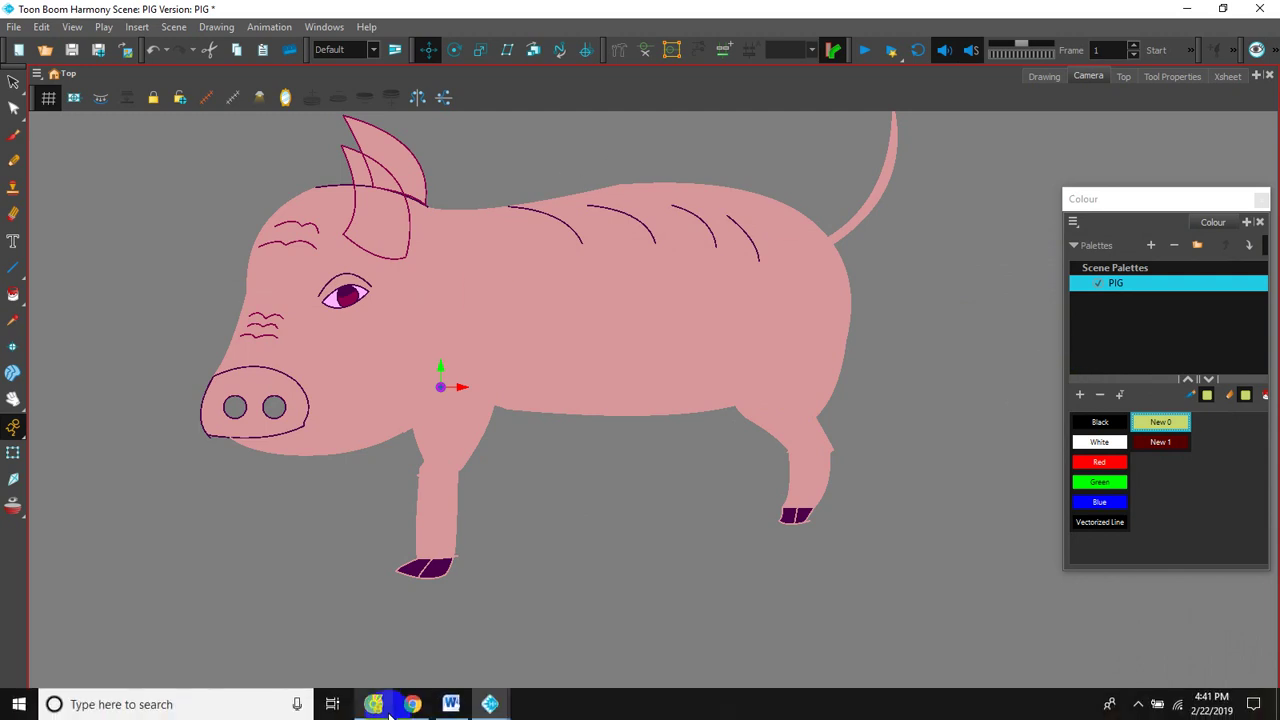
left_click(490, 705)
left_click(440, 634)
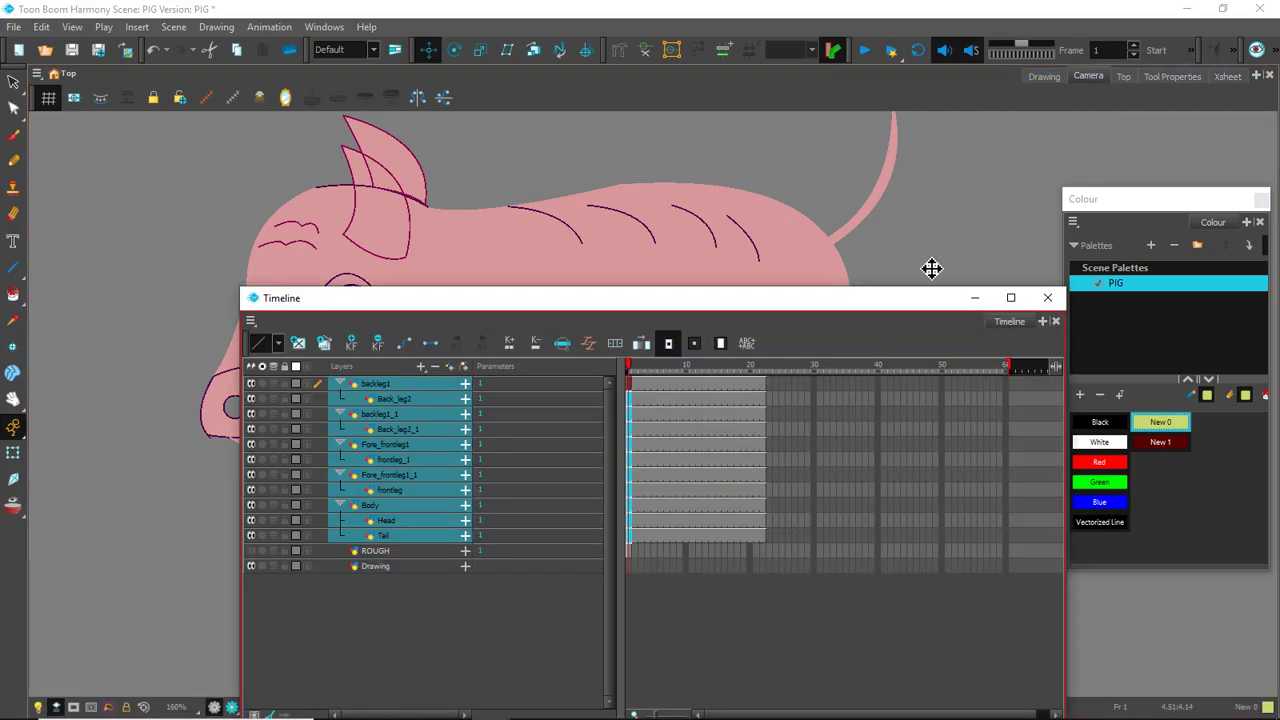
left_click(1262, 203)
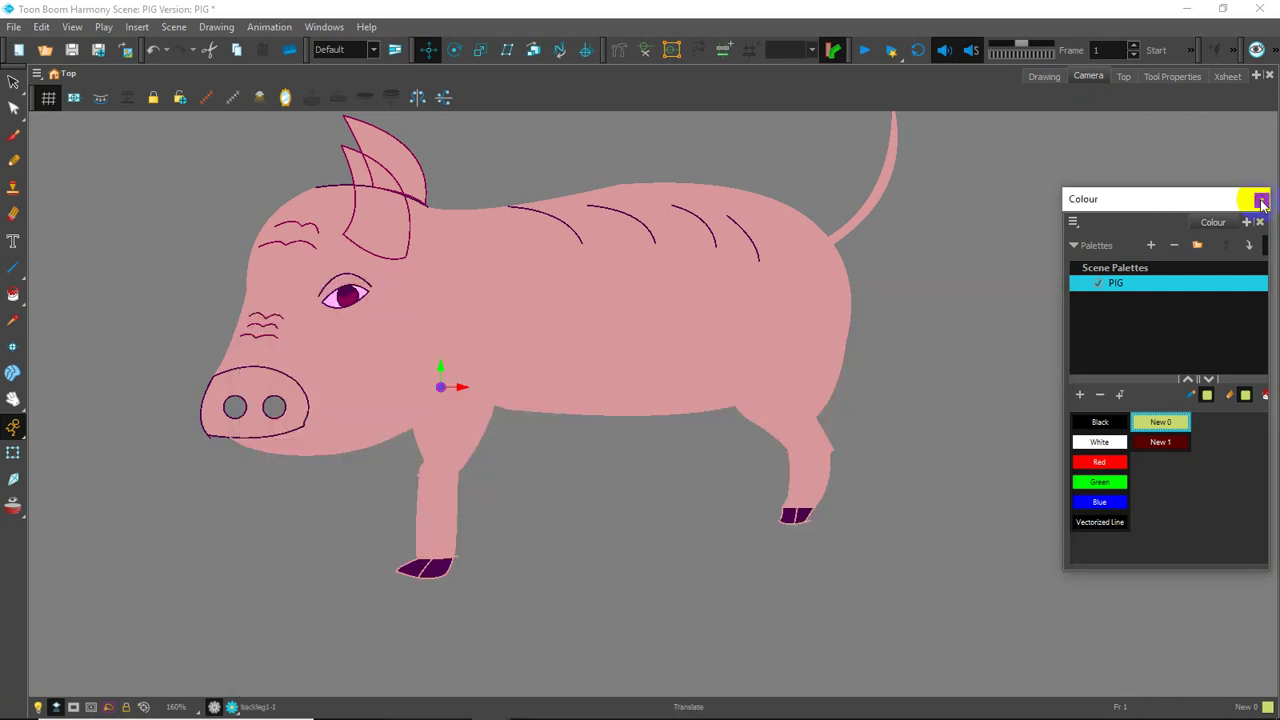
left_click(1262, 203)
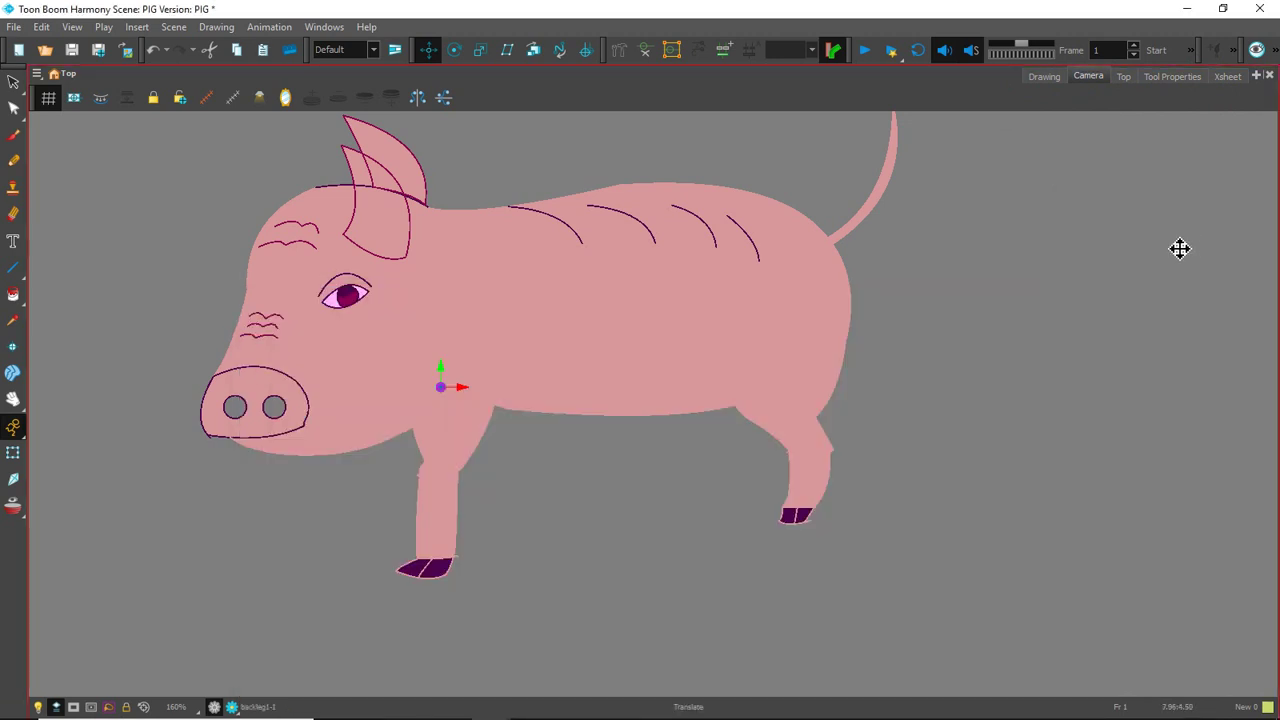
- Bring the Timeline window back up over the Camera view and move it aside to uncover the pig's head and front leg
left_click(1174, 77)
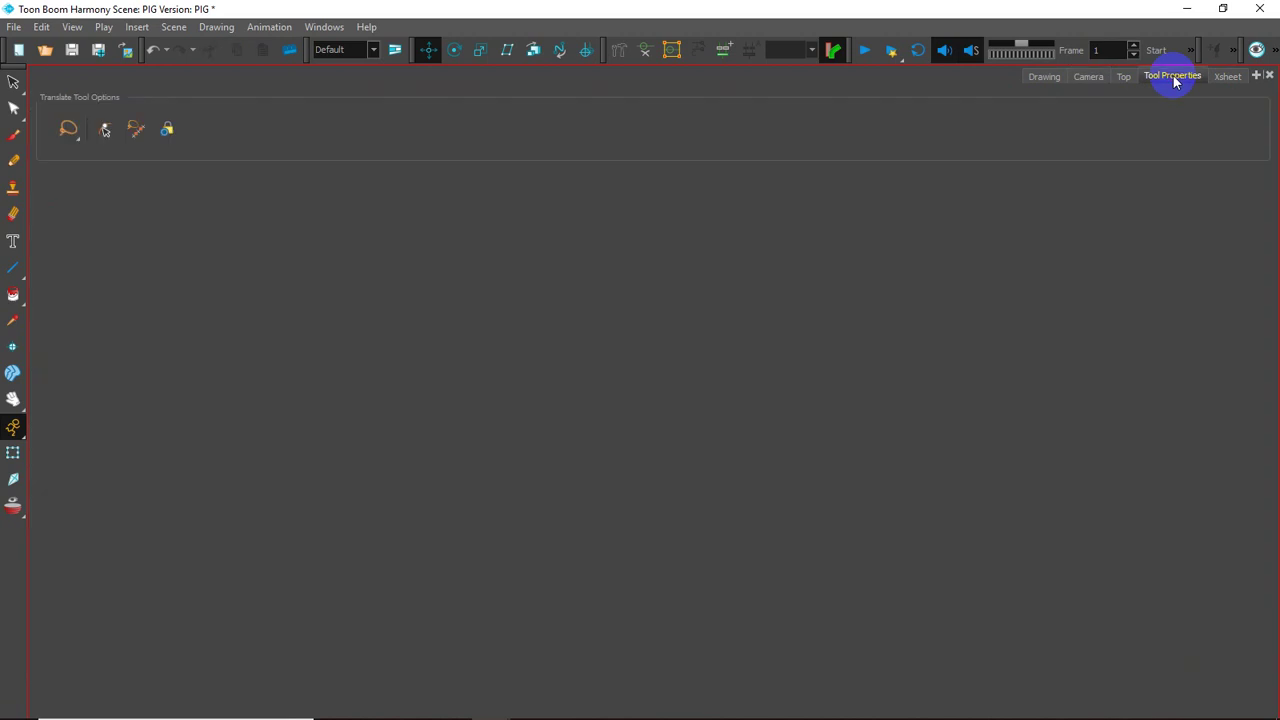
left_click(1085, 77)
left_click(1257, 76)
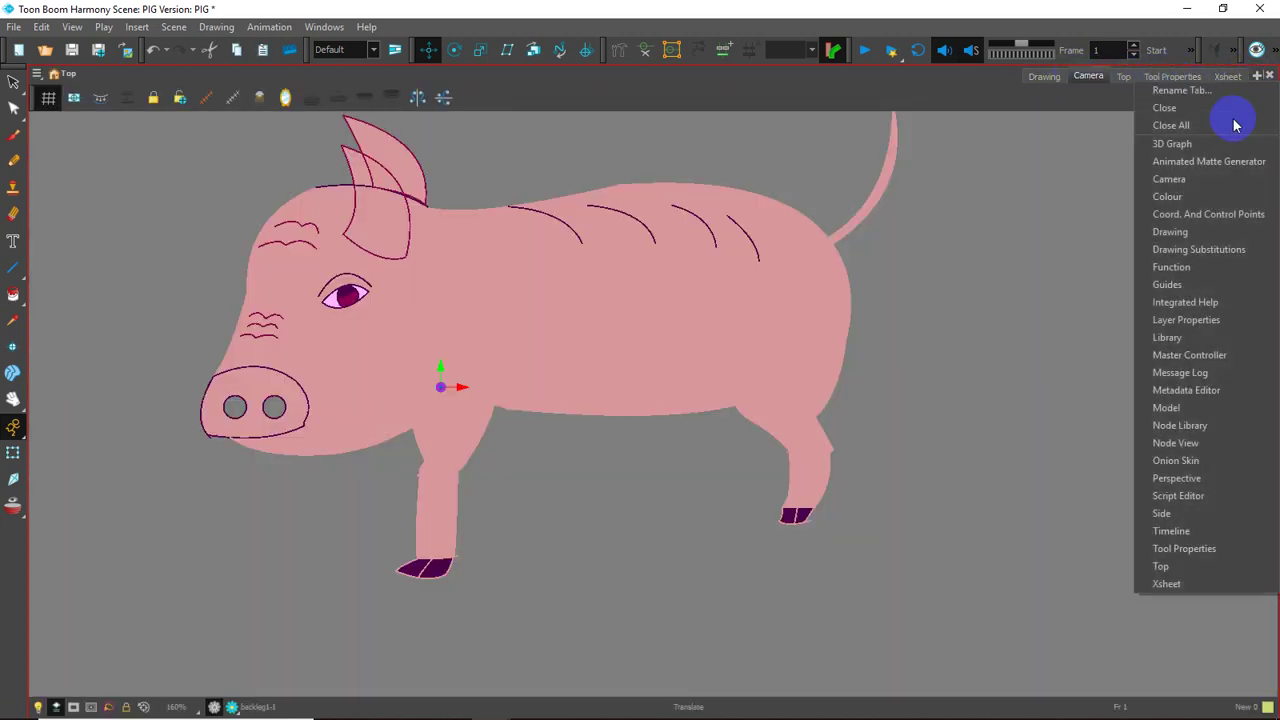
left_click(1170, 531)
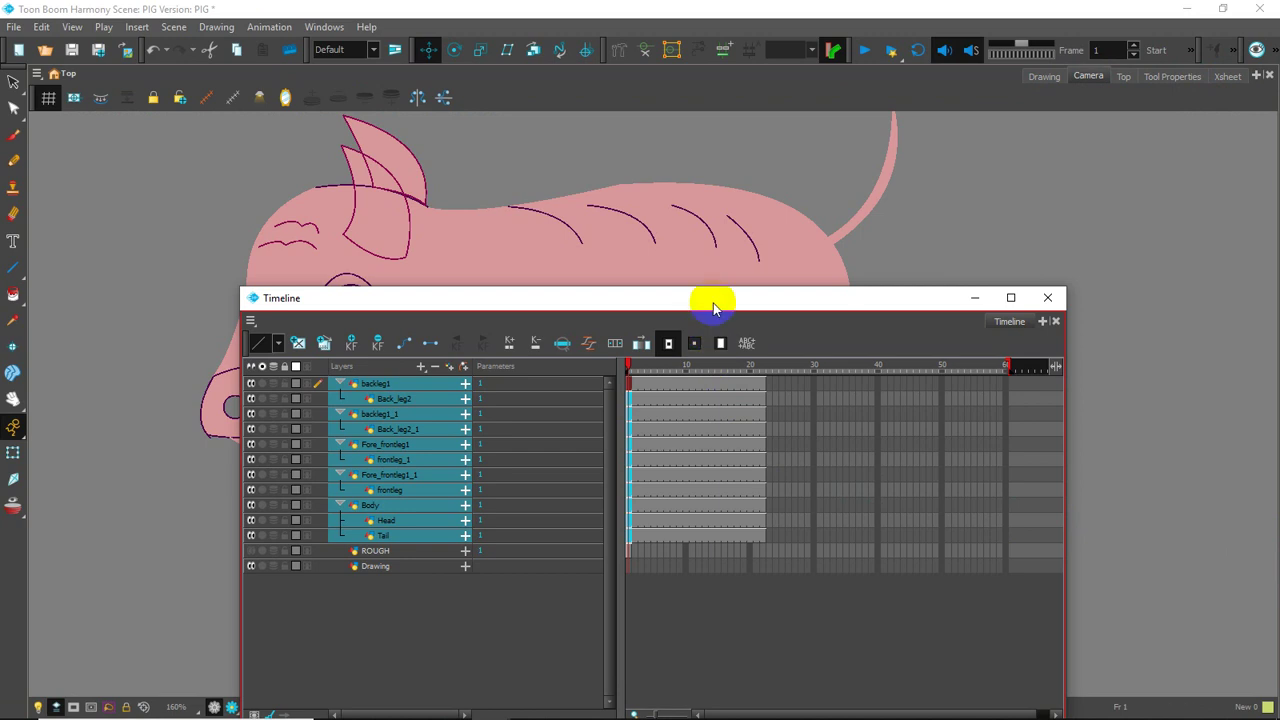
left_click_drag(713, 303, 1093, 272)
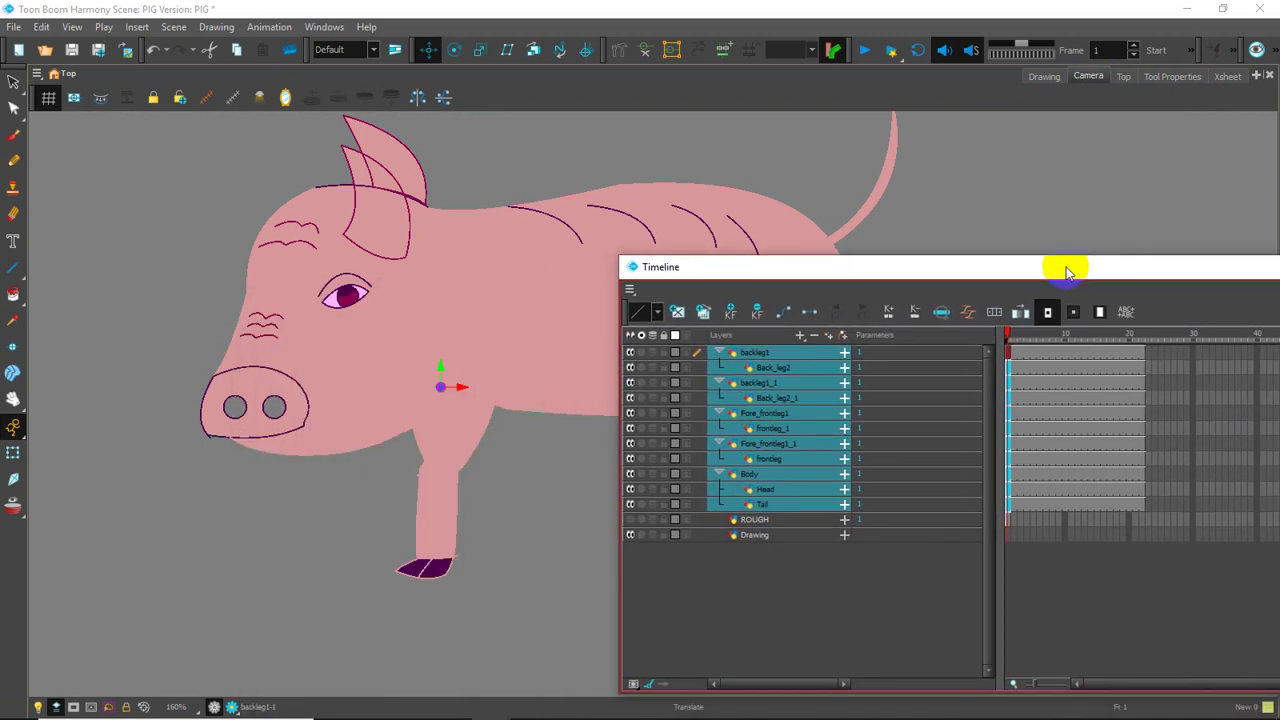
- Place the pivot of the backleg1 layer on the upper thigh of the pig's hind leg
left_click(720, 353)
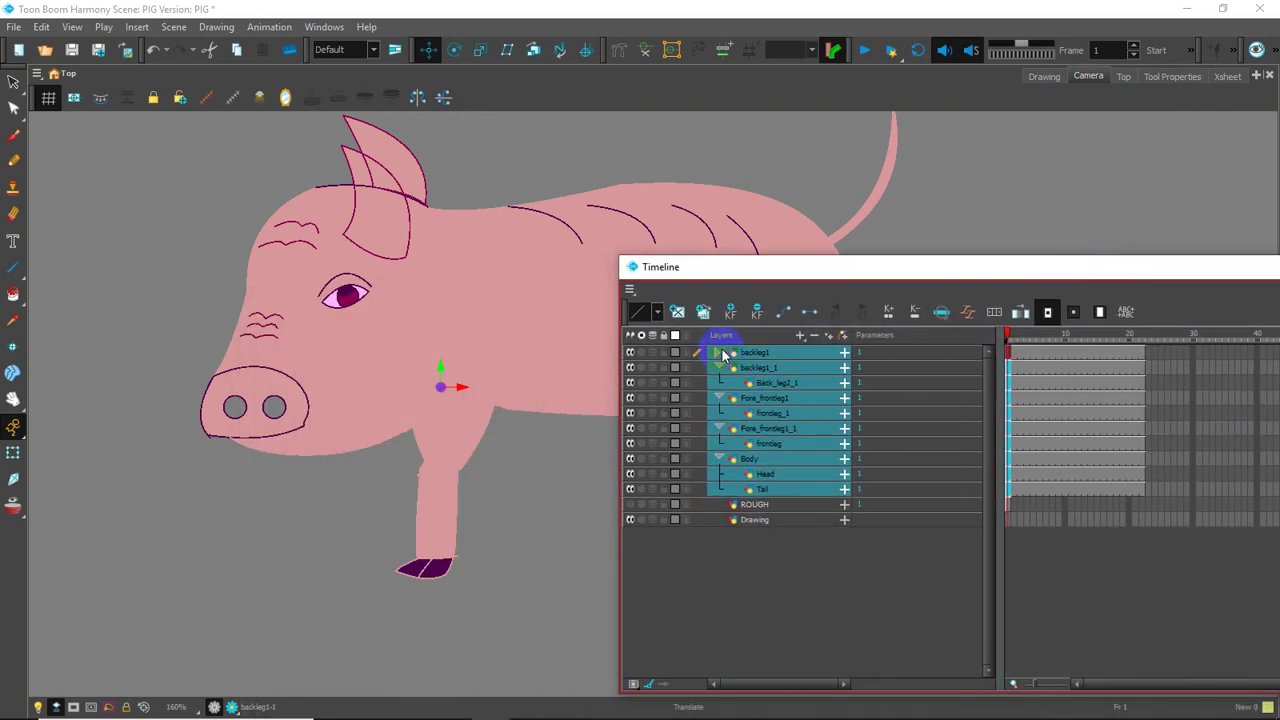
left_click(723, 353)
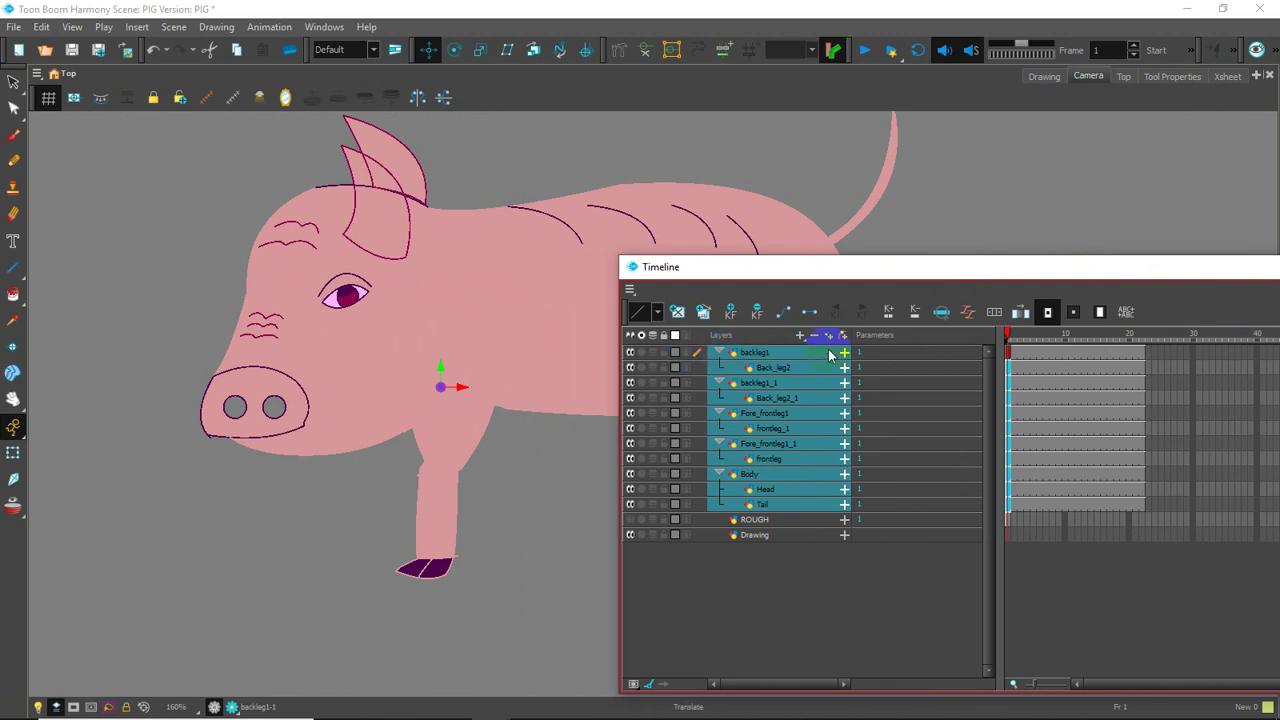
left_click(785, 370)
left_click_drag(851, 266, 1110, 346)
left_click_drag(583, 502, 785, 335)
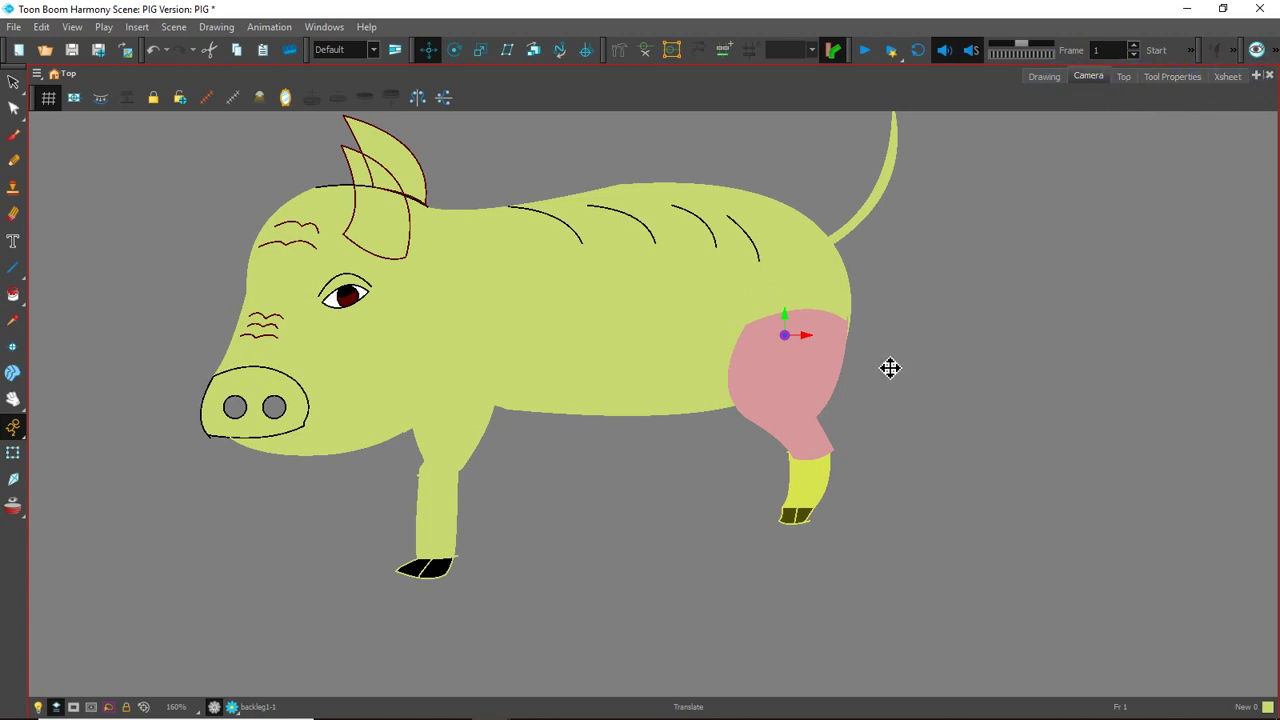
- Place the pivot of the backleg1_1 layer on the upper thigh of the hidden hind leg
mouse_move(490, 704)
left_click(490, 649)
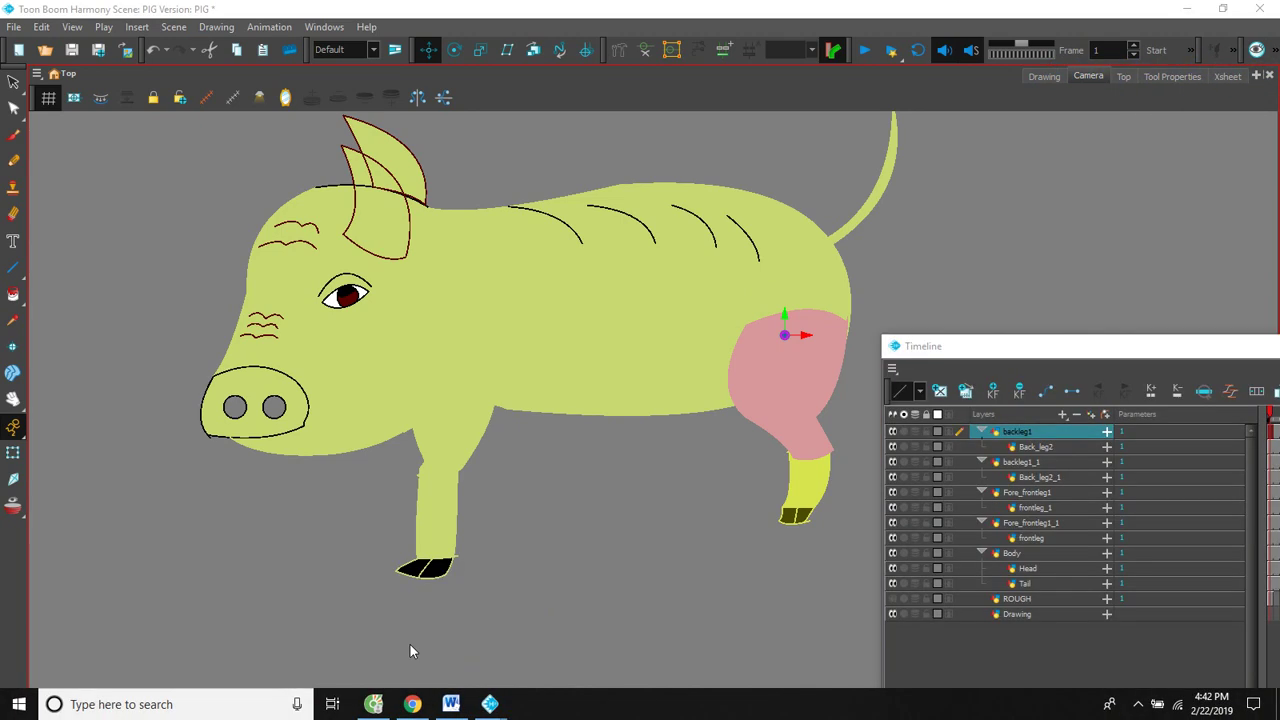
left_click_drag(943, 346, 946, 280)
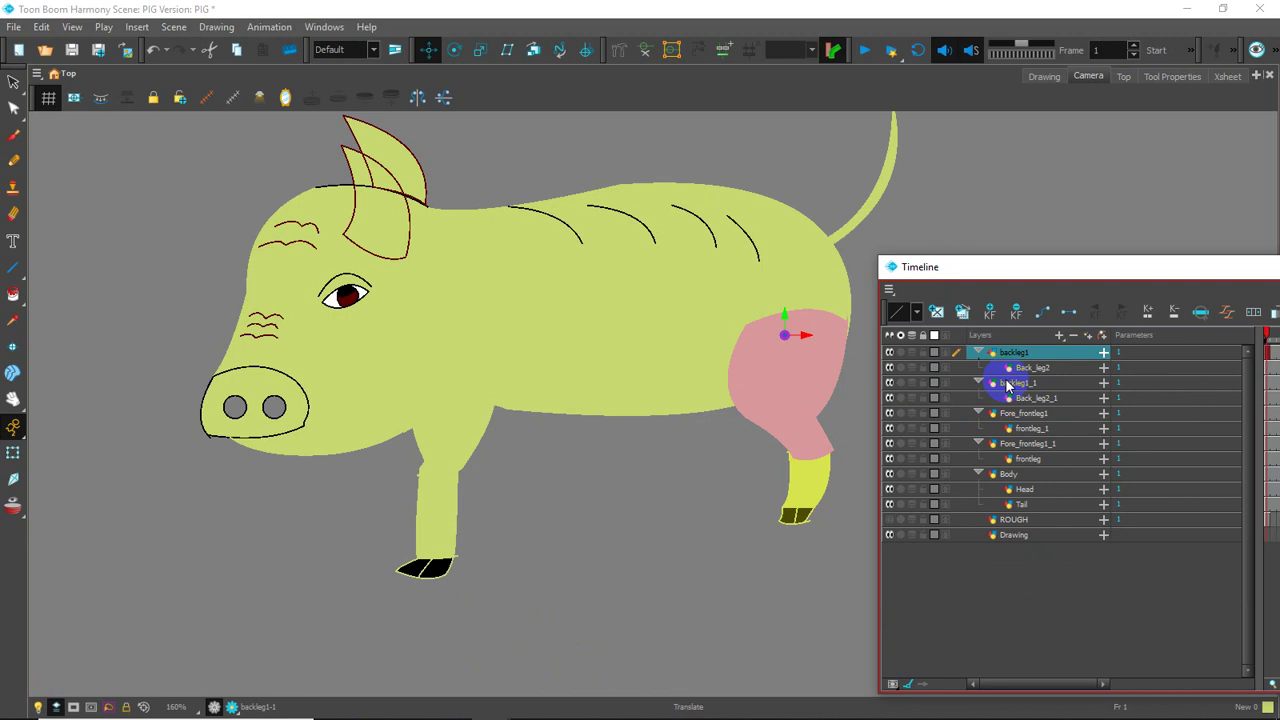
left_click(1007, 387)
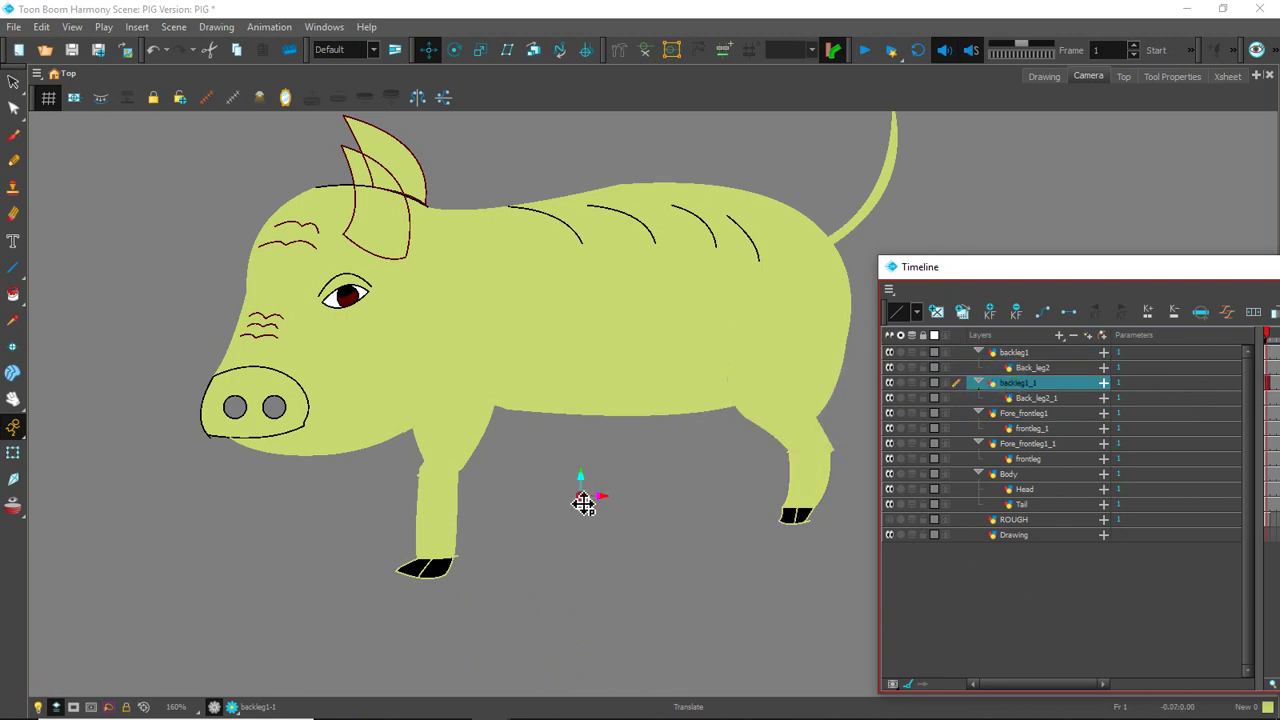
left_click(1267, 384)
left_click_drag(591, 503, 780, 365)
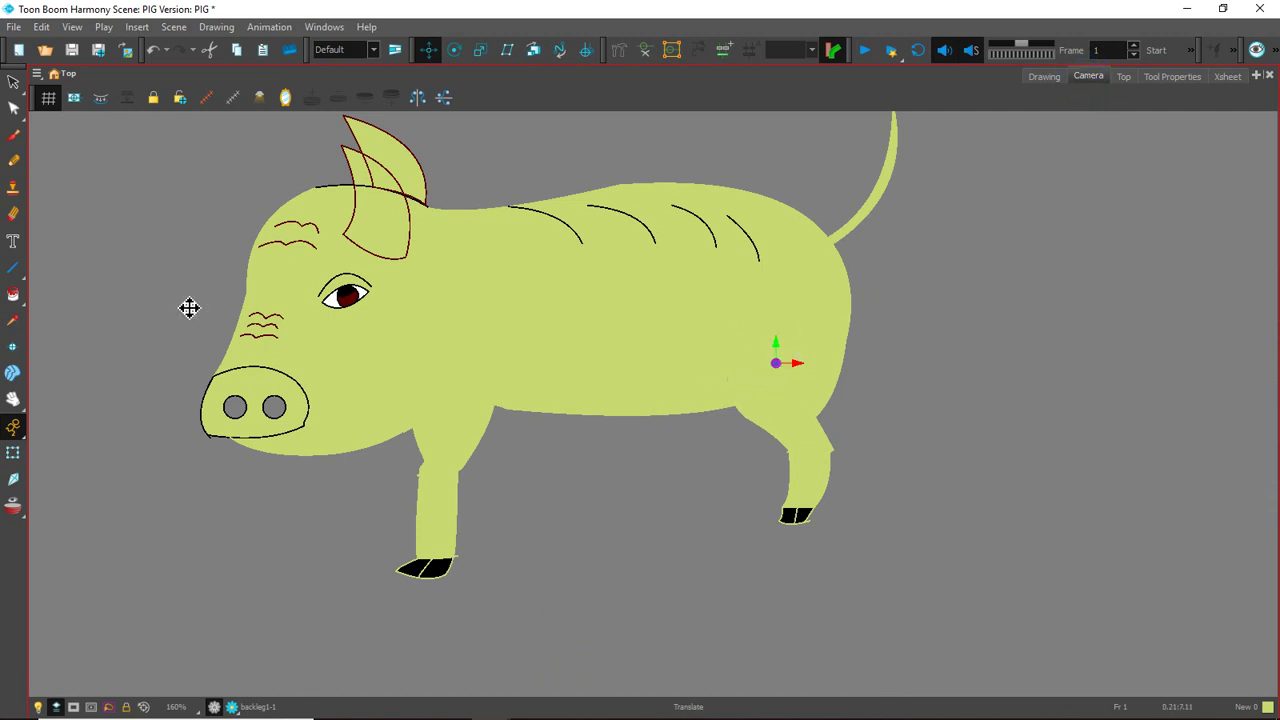
- Inspect the pivot positions of the front and back leg layers one by one with the Transform tool
left_click(14, 453)
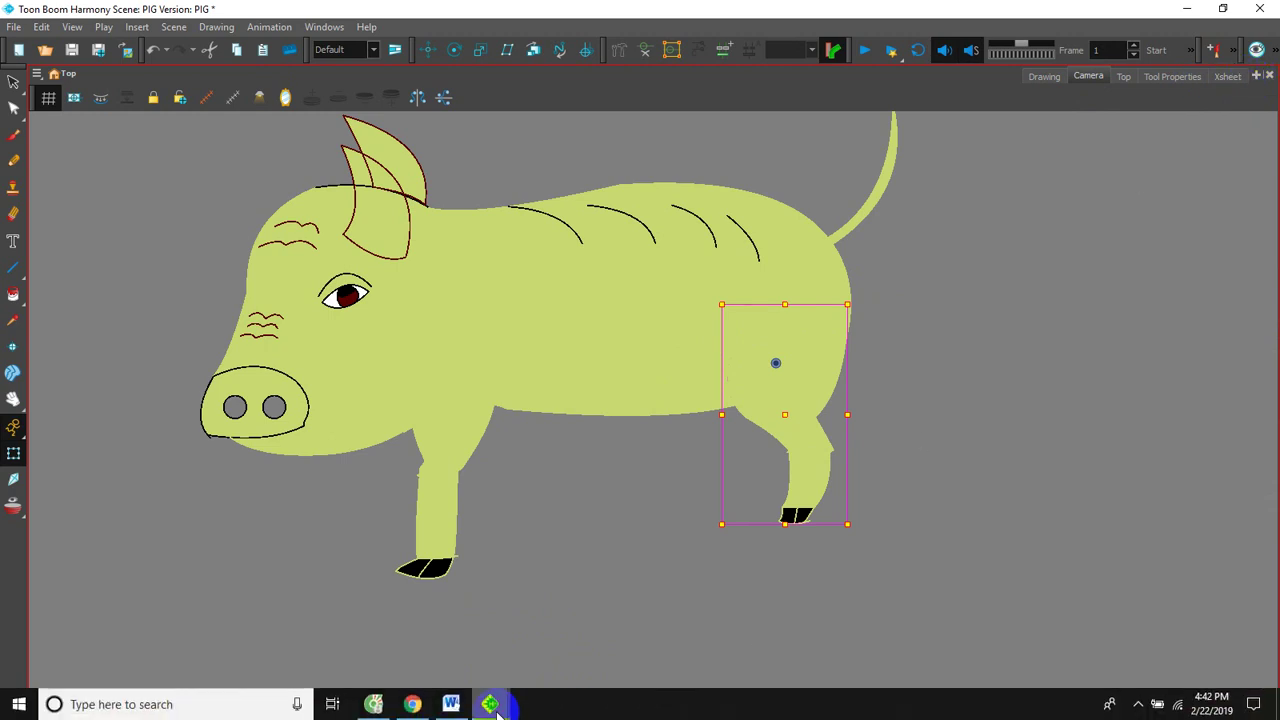
mouse_move(505, 705)
left_click(410, 645)
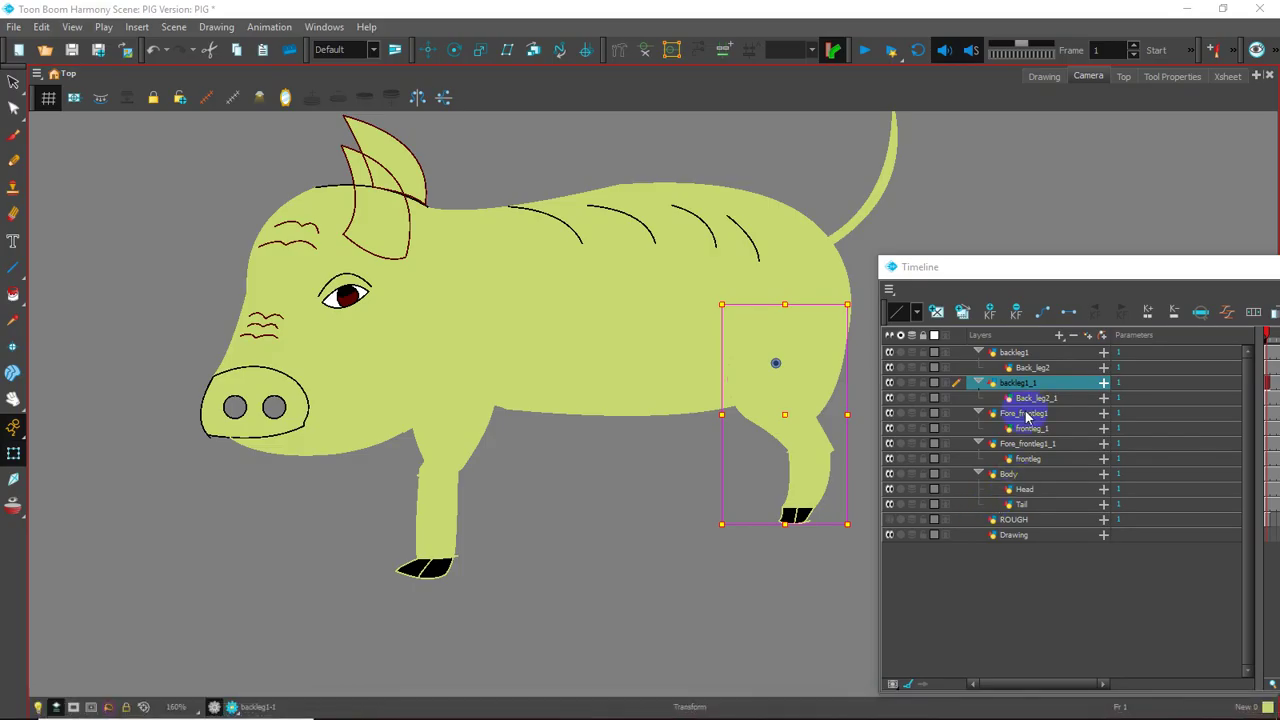
left_click(1025, 414)
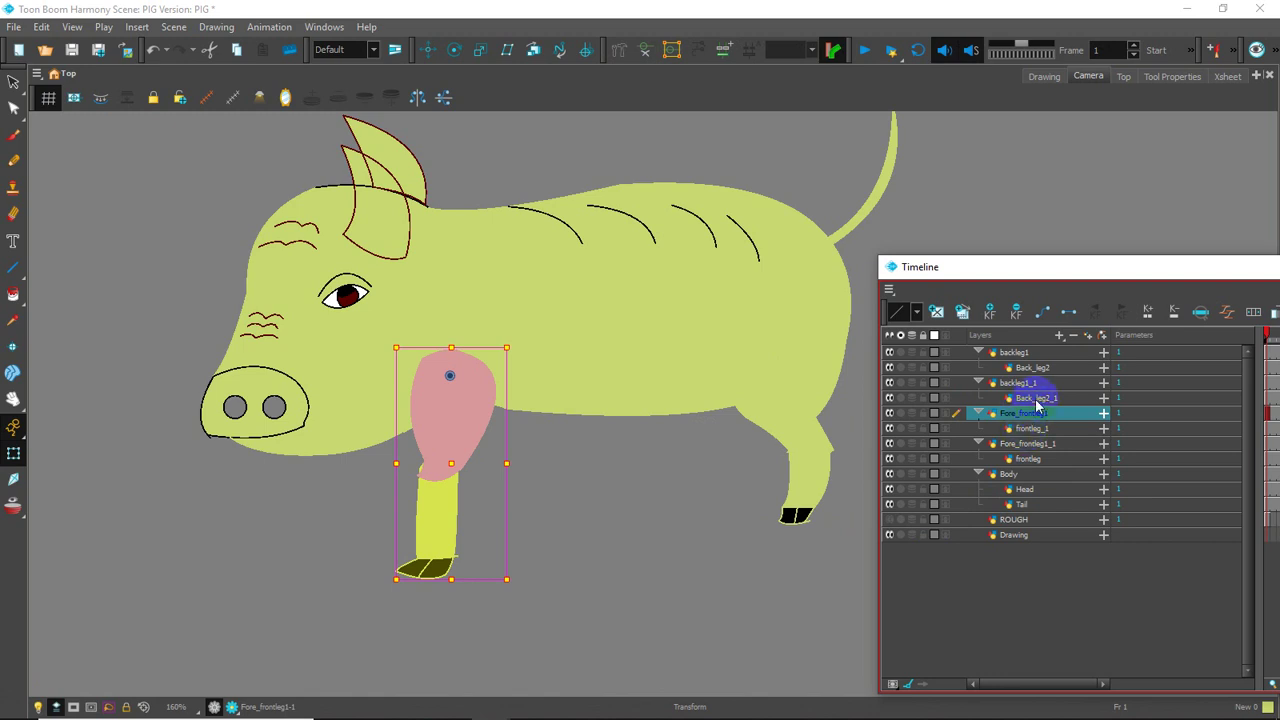
left_click(1037, 400)
left_click(1031, 386)
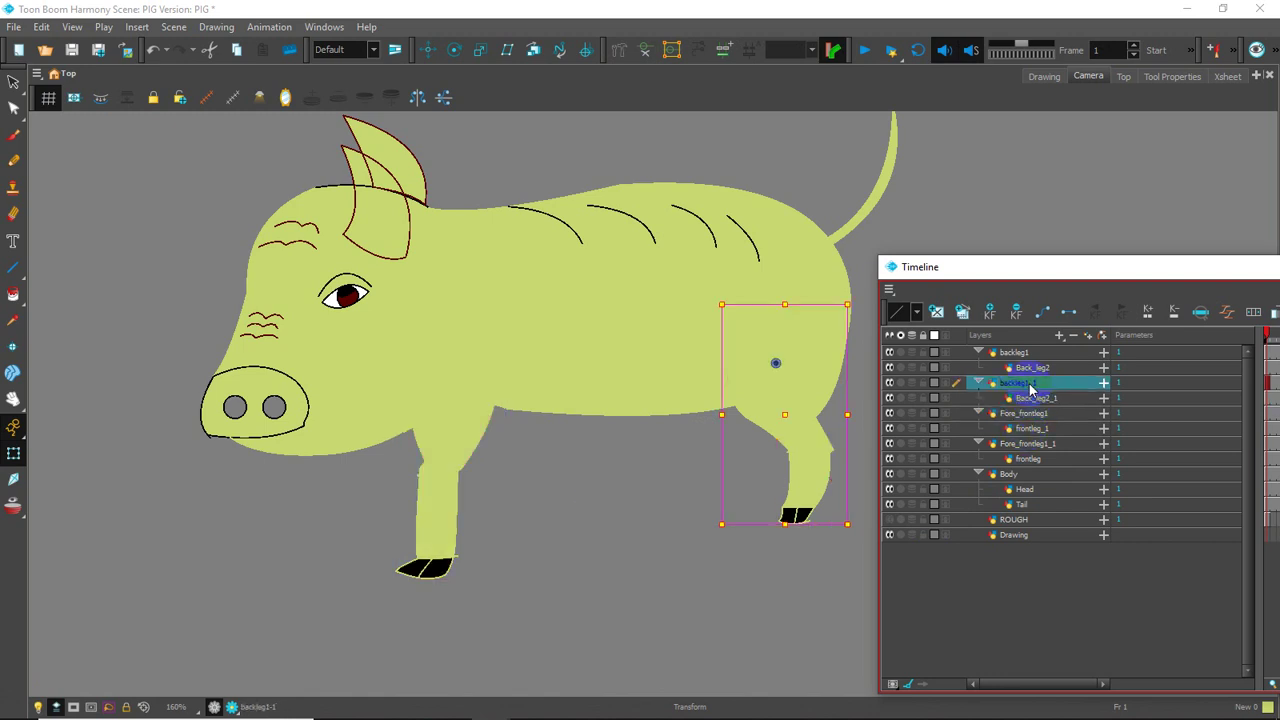
left_click(1018, 354)
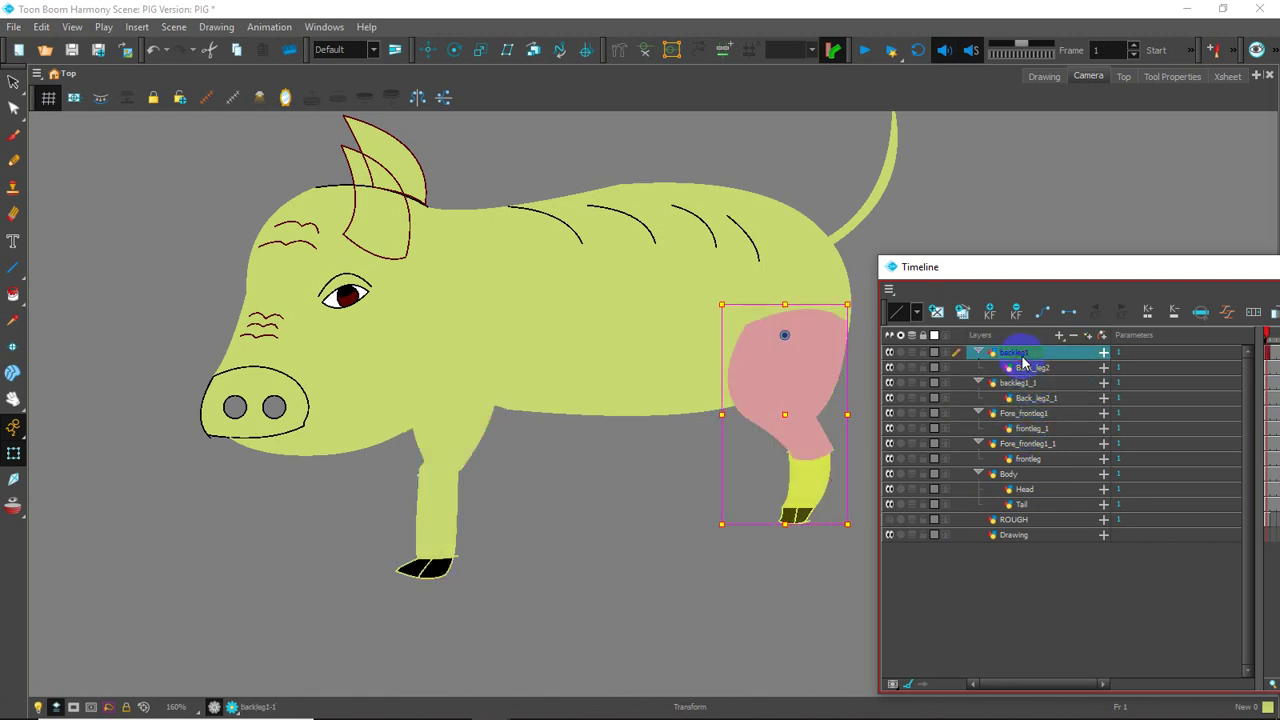
left_click(1027, 370)
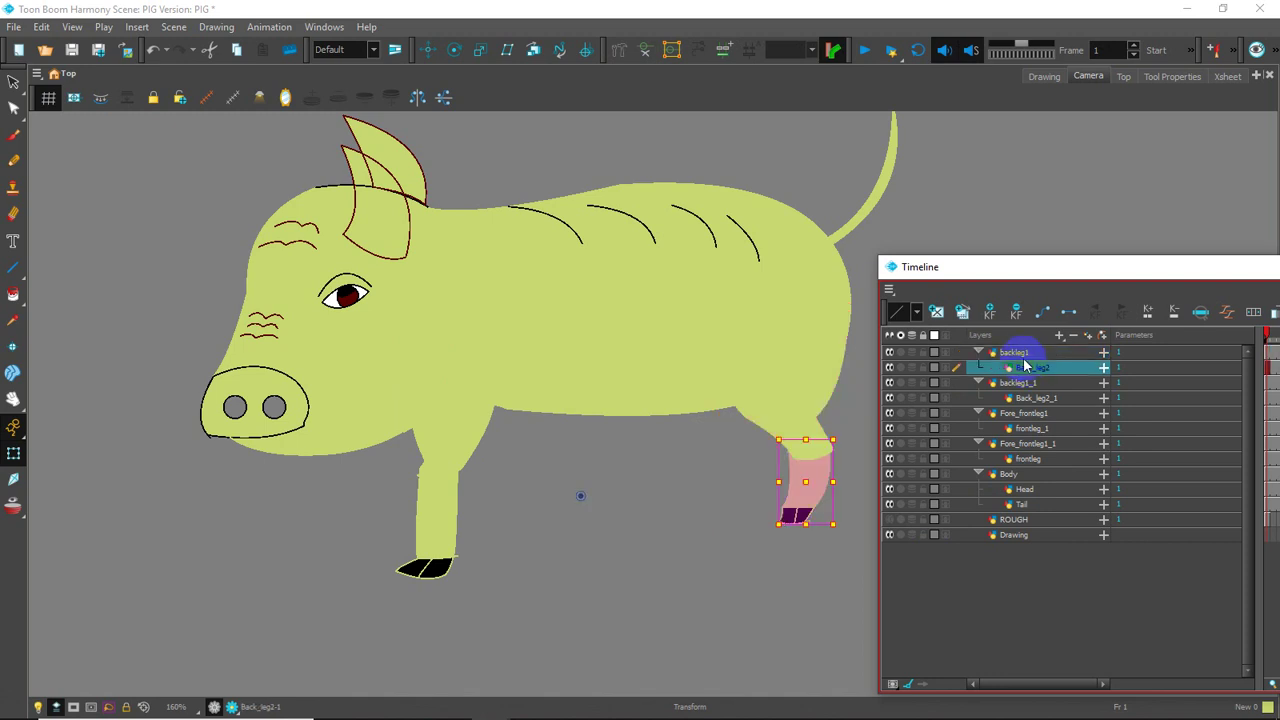
left_click(1018, 353)
left_click(1030, 398)
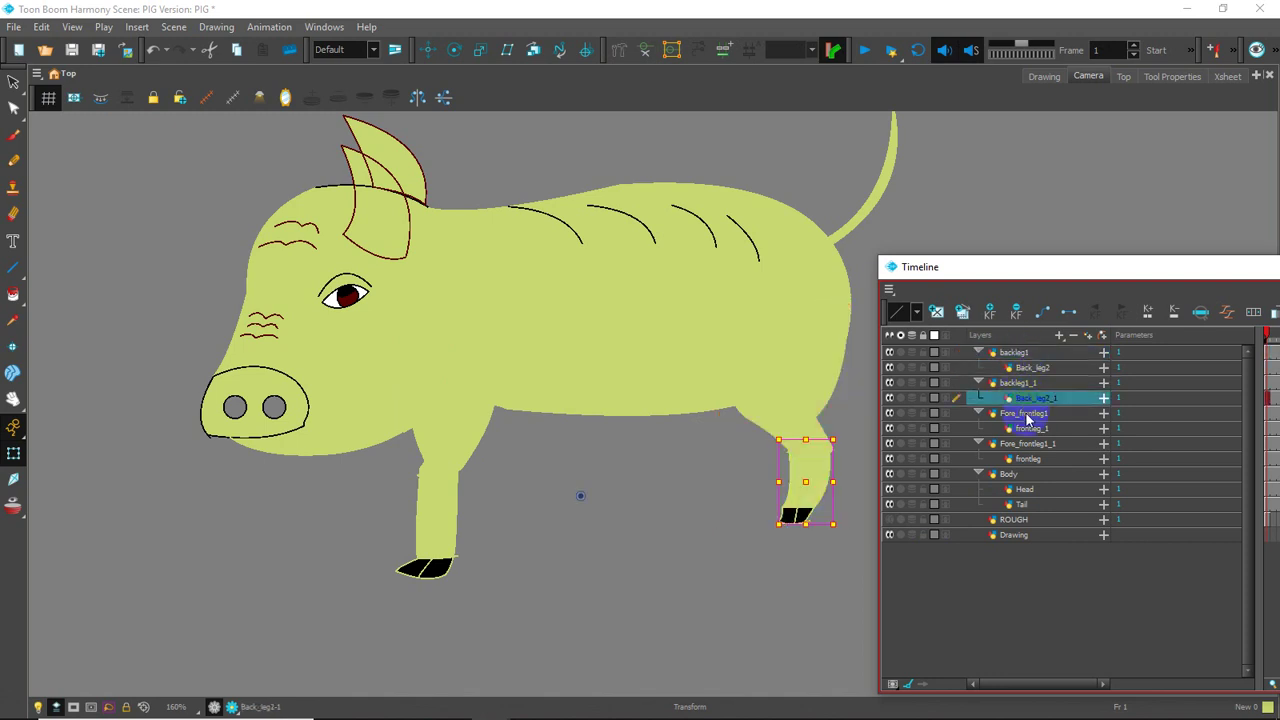
left_click(1026, 413)
left_click(1030, 428)
left_click(1030, 443)
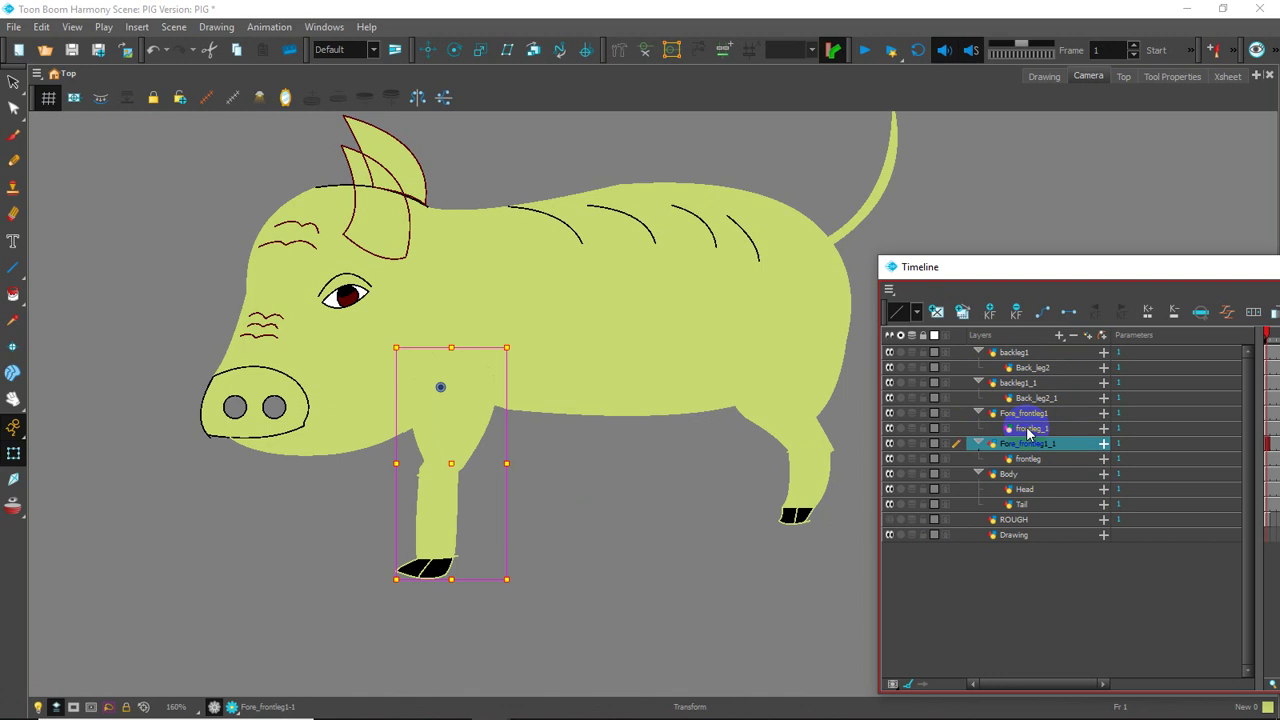
left_click(1030, 428)
left_click(1026, 413)
left_click(1030, 398)
left_click(1027, 384)
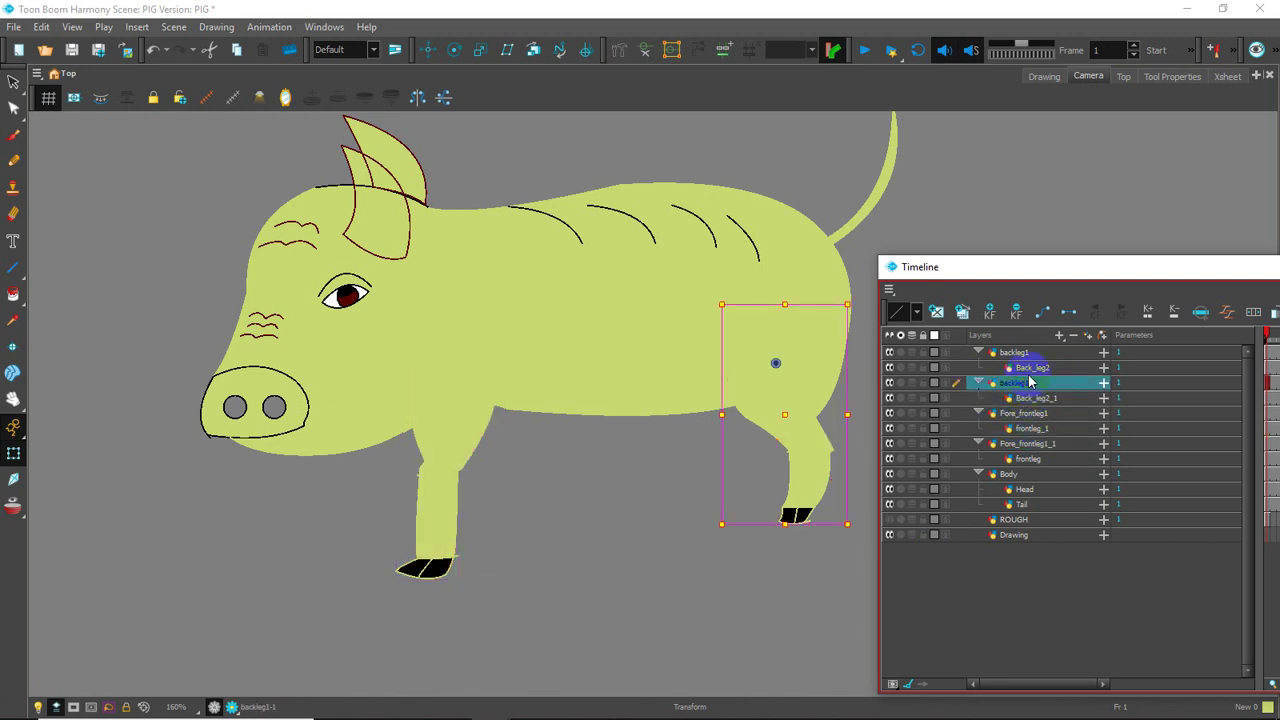
left_click(1030, 368)
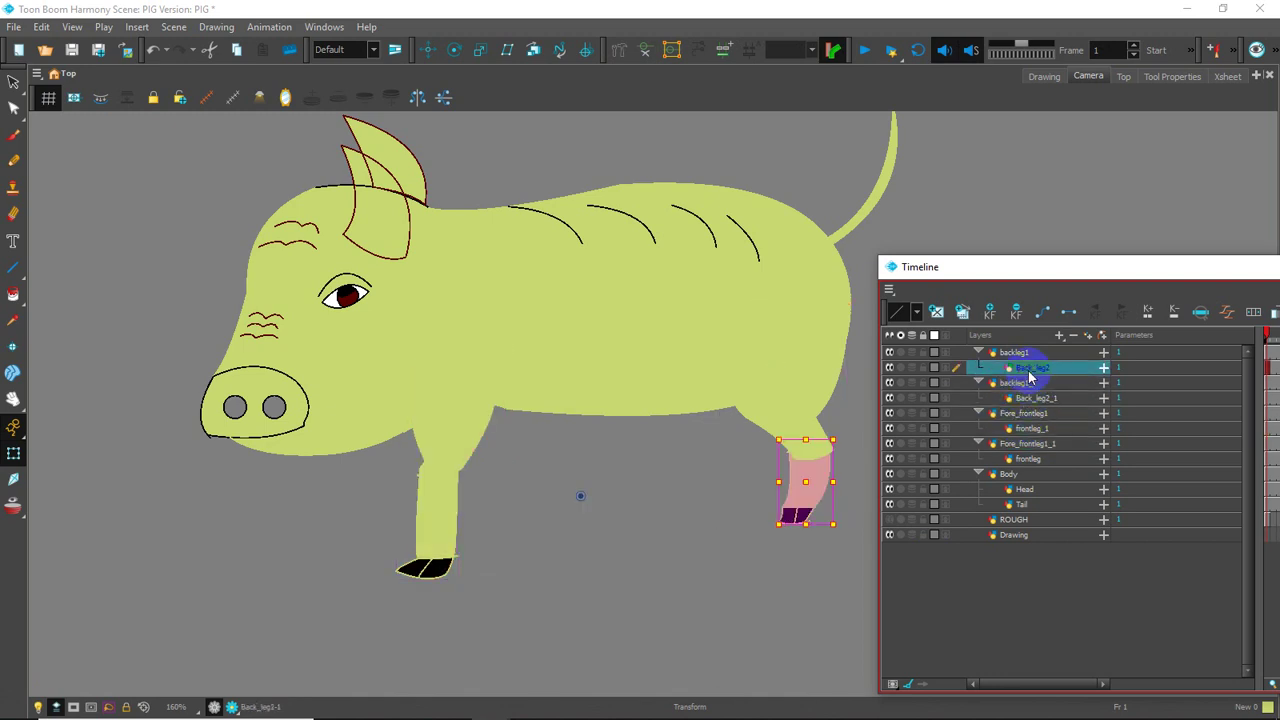
- Place the pivot of the Tail layer at the base of the tail with the Translate tool
left_click(1020, 505)
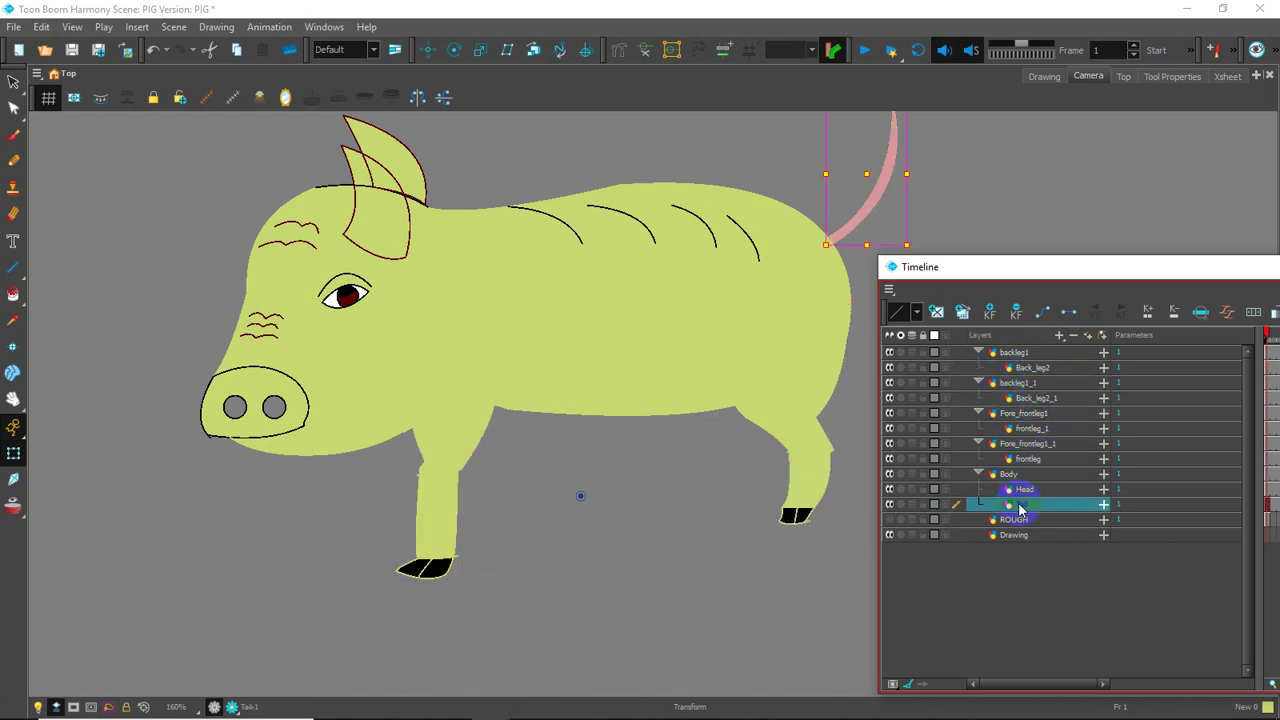
left_click(425, 50)
left_click_drag(585, 500, 820, 254)
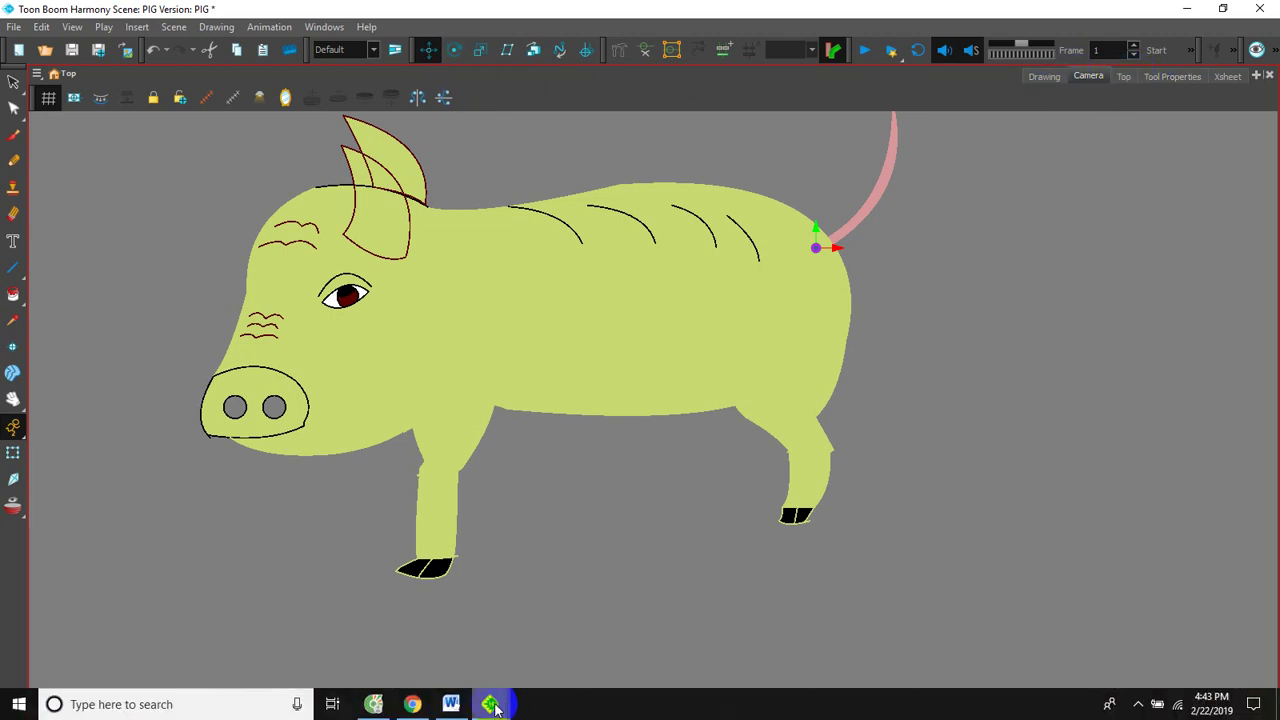
- Place the pivot of the Head layer at the neck, where the head meets the body, with the Translate tool
mouse_move(490, 704)
left_click(408, 655)
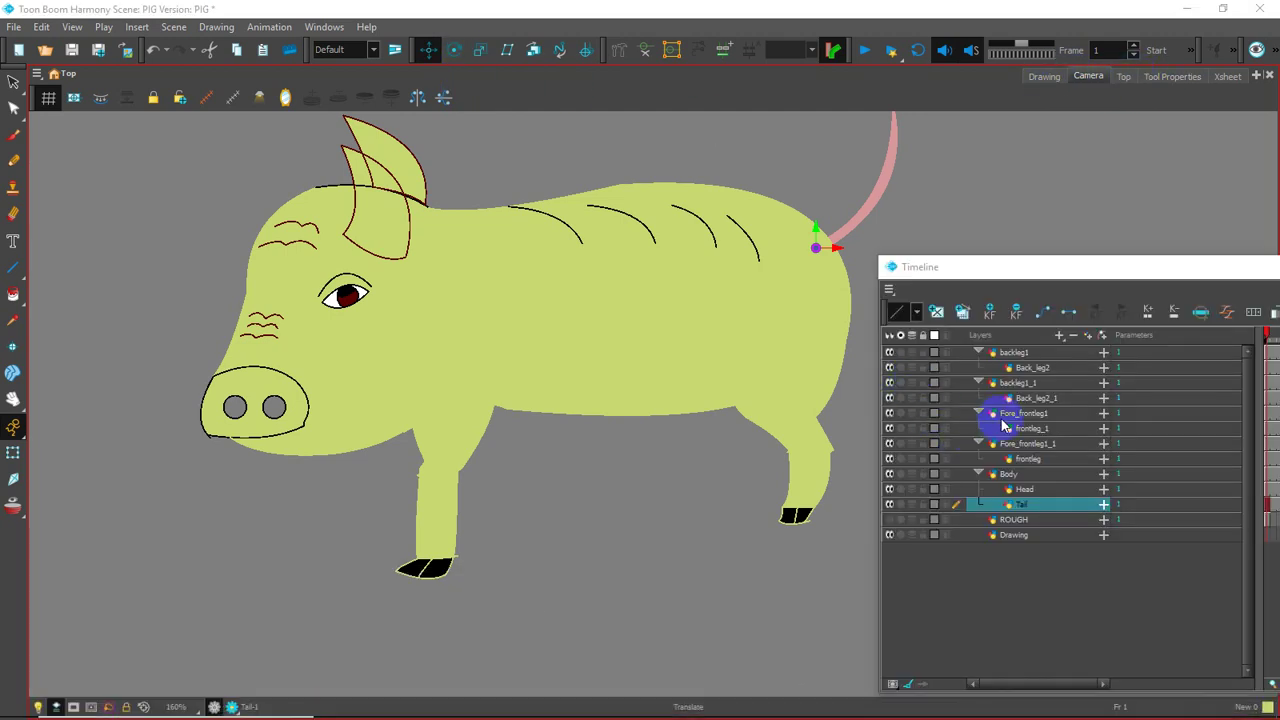
left_click(1025, 490)
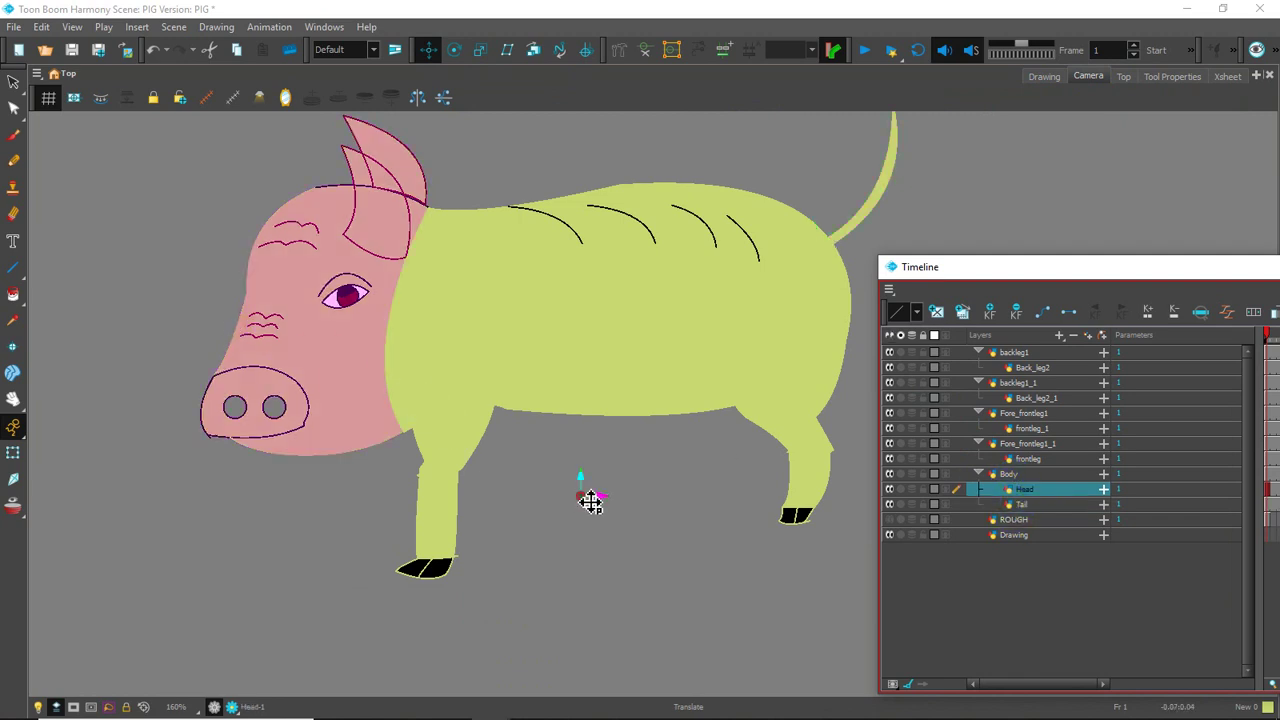
left_click(474, 391)
left_click_drag(474, 391, 594, 431)
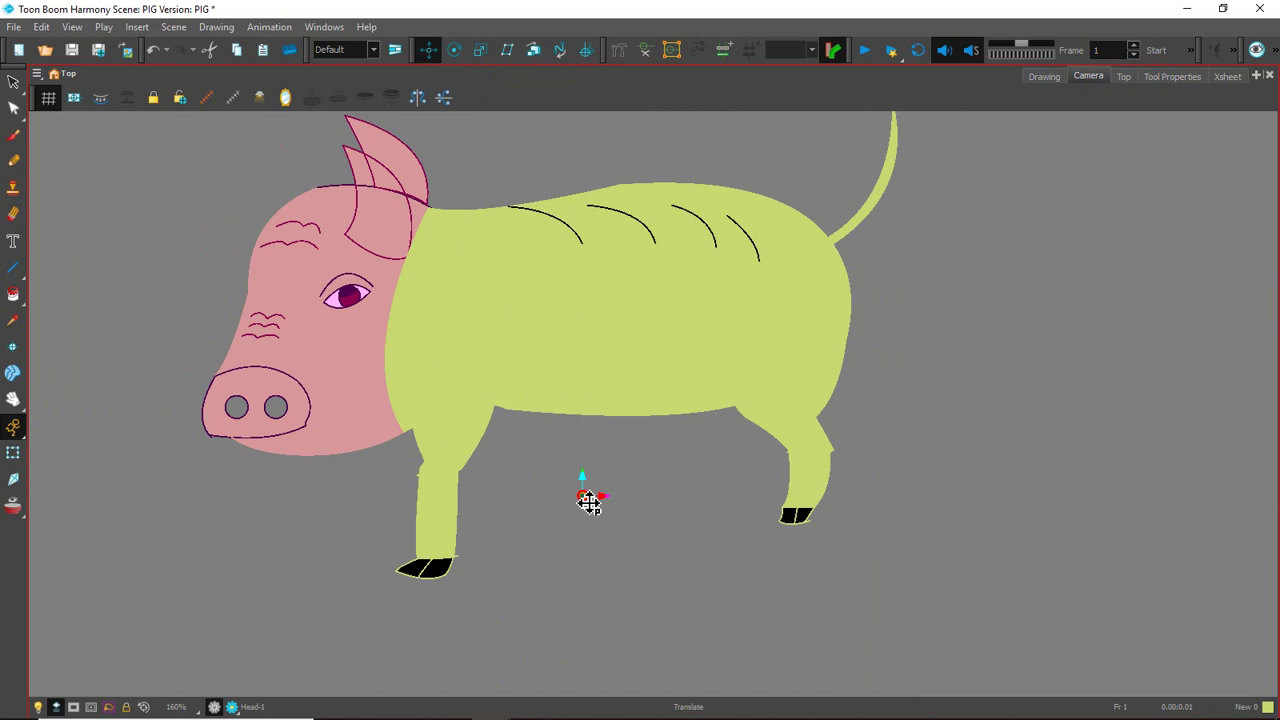
mouse_move(590, 503)
left_mouse_down()
mouse_move(569, 429)
mouse_move(403, 321)
left_mouse_up()
scroll(403, 320, "up", 1)
scroll(420, 333, "down", 1)
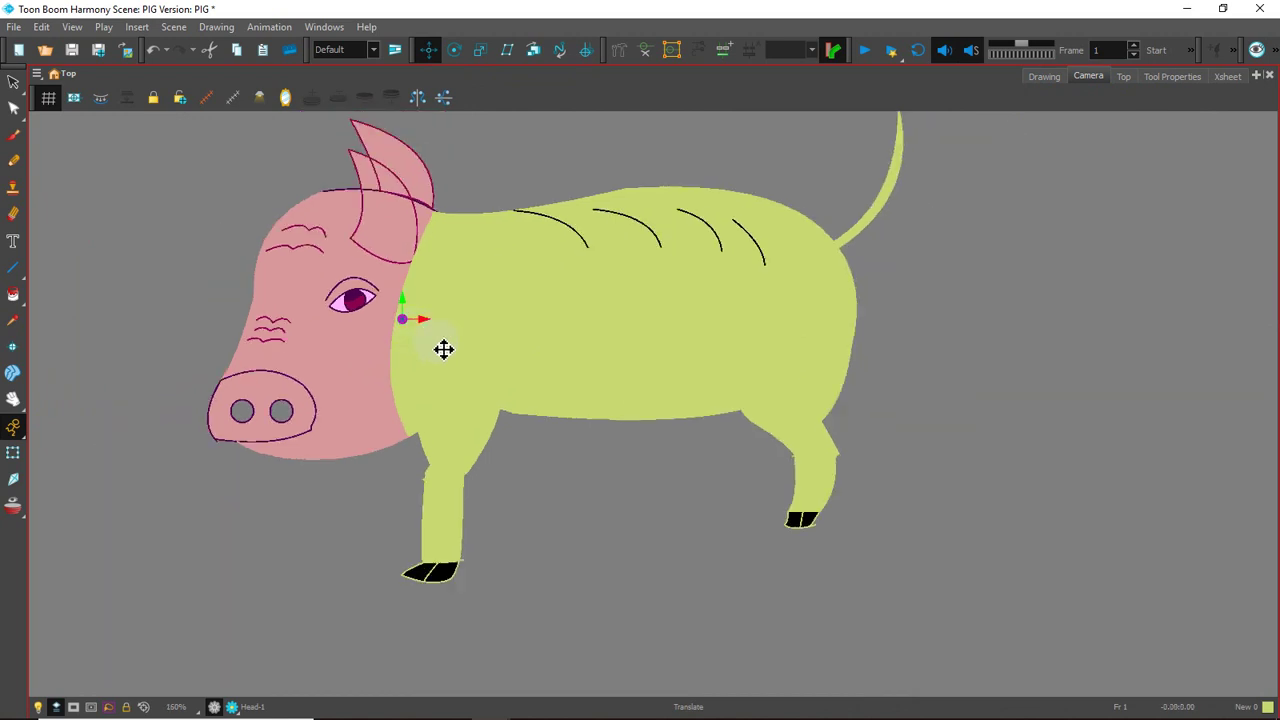
- Rotate the Head layer slightly clockwise about its neck pivot with the Transform tool
left_click(13, 453)
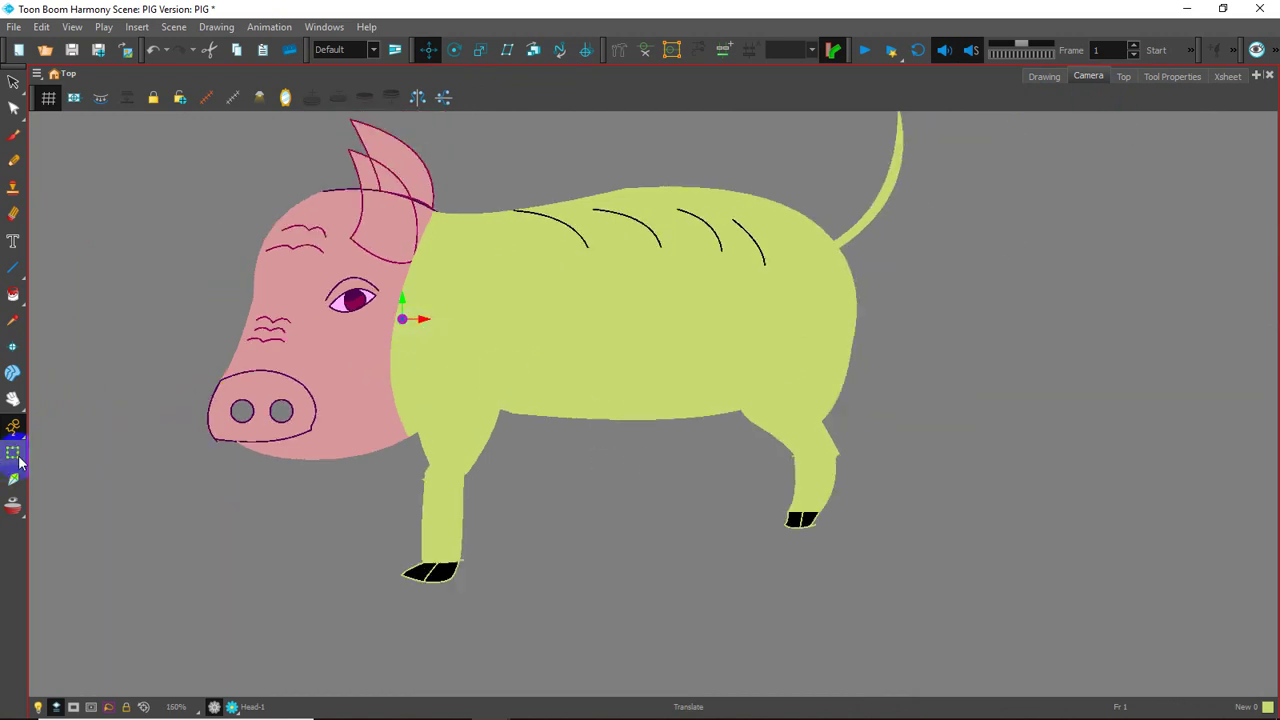
scroll(348, 459, "down", 2)
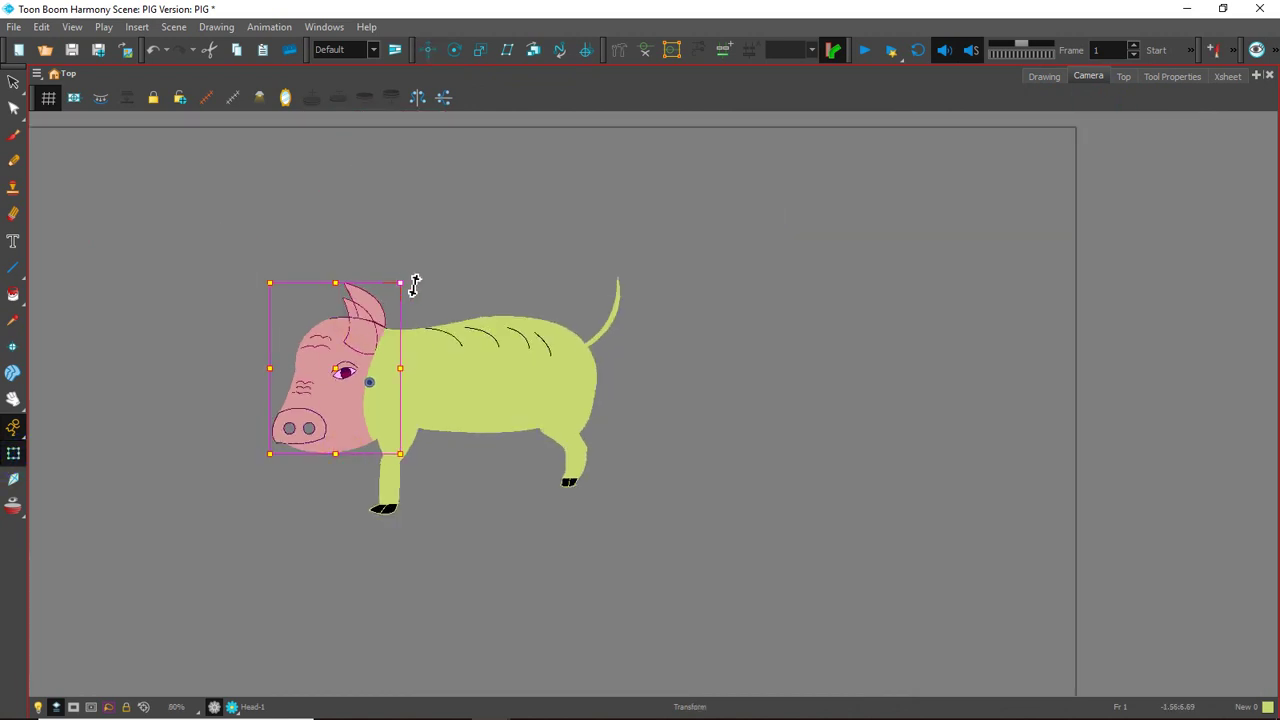
mouse_move(422, 295)
left_mouse_down()
mouse_move(414, 274)
mouse_move(431, 297)
mouse_move(425, 278)
left_mouse_up()
scroll(437, 313, "up", 2)
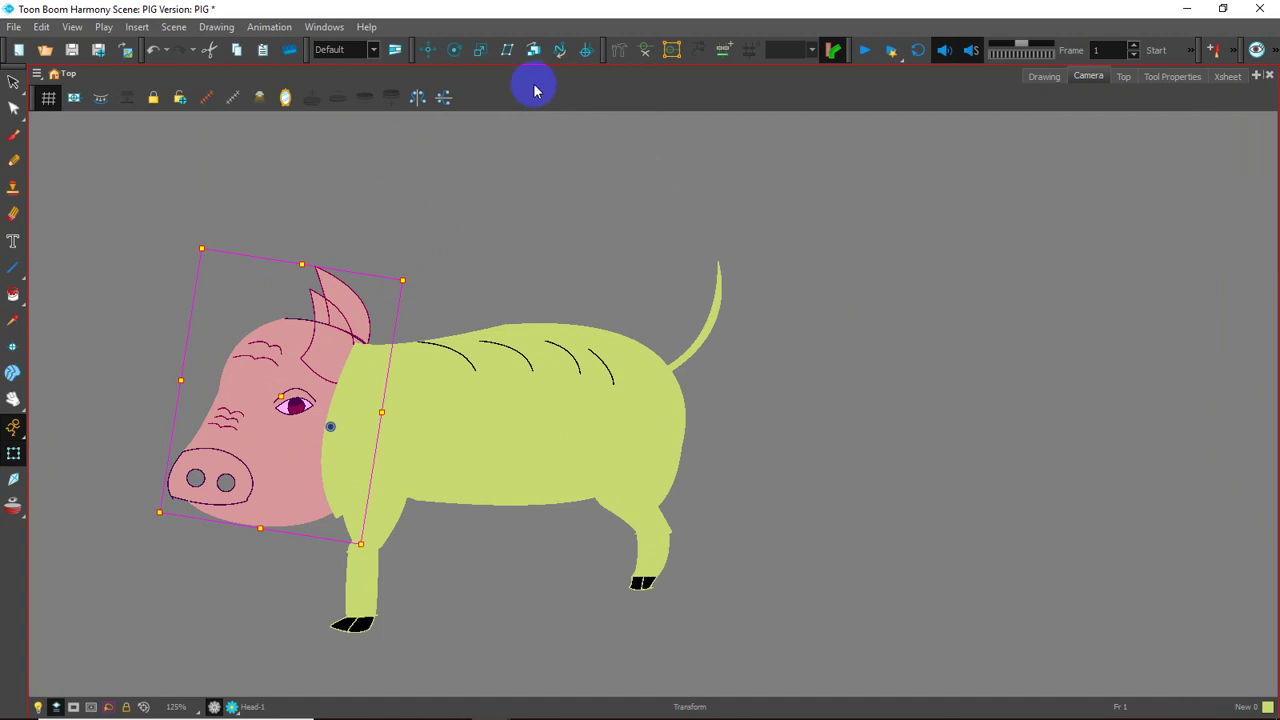
left_click_drag(412, 281, 401, 262)
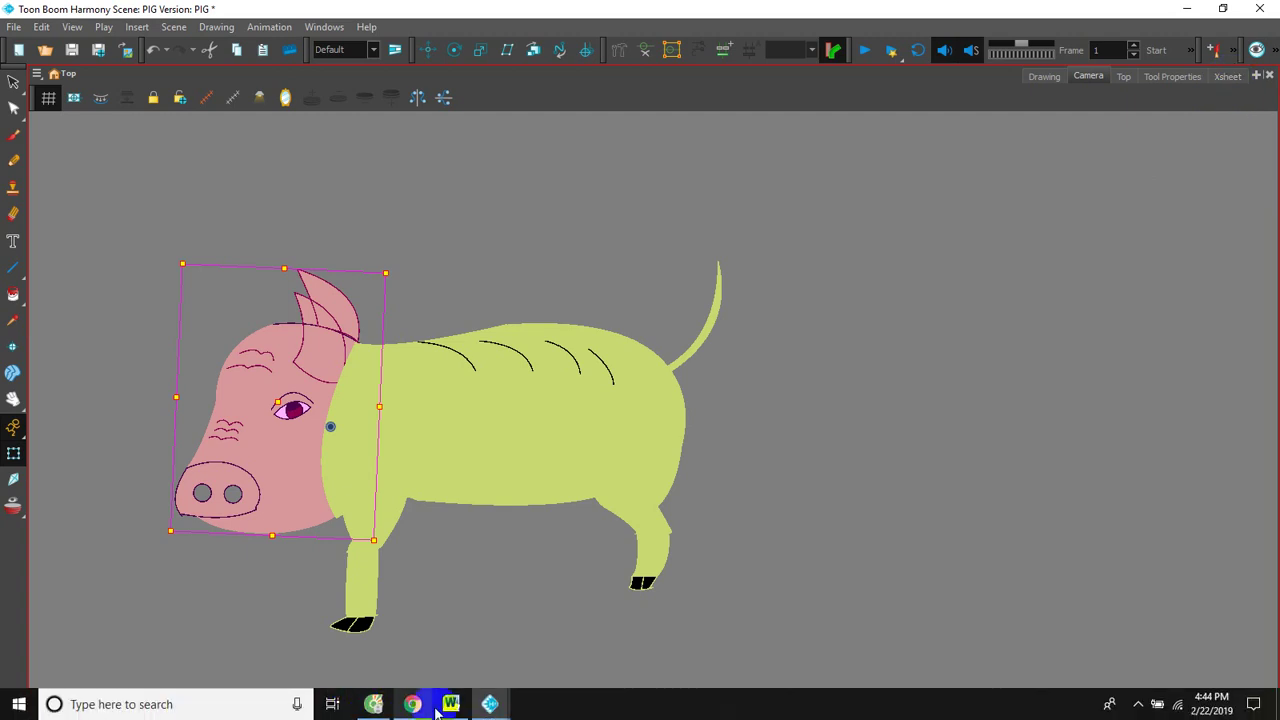
- Close the open Word document and bring the Timeline window back up beside the pig
left_click(471, 708)
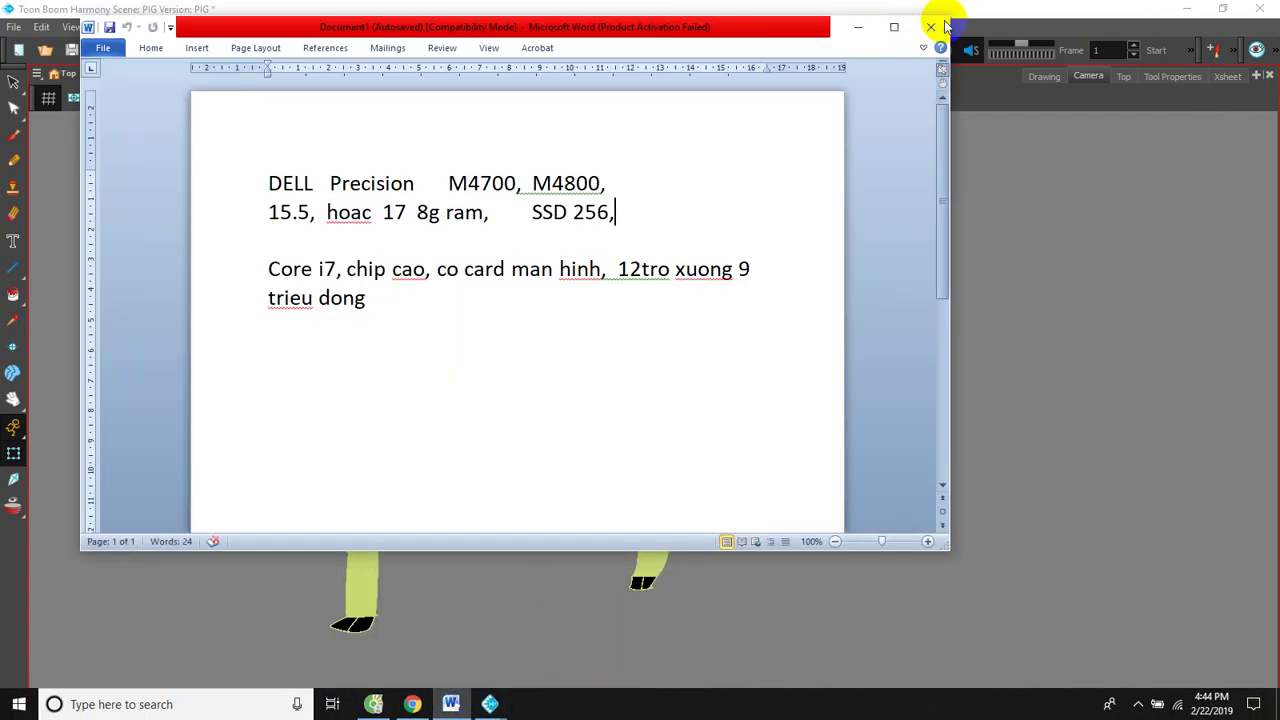
left_click(931, 28)
left_click(643, 395)
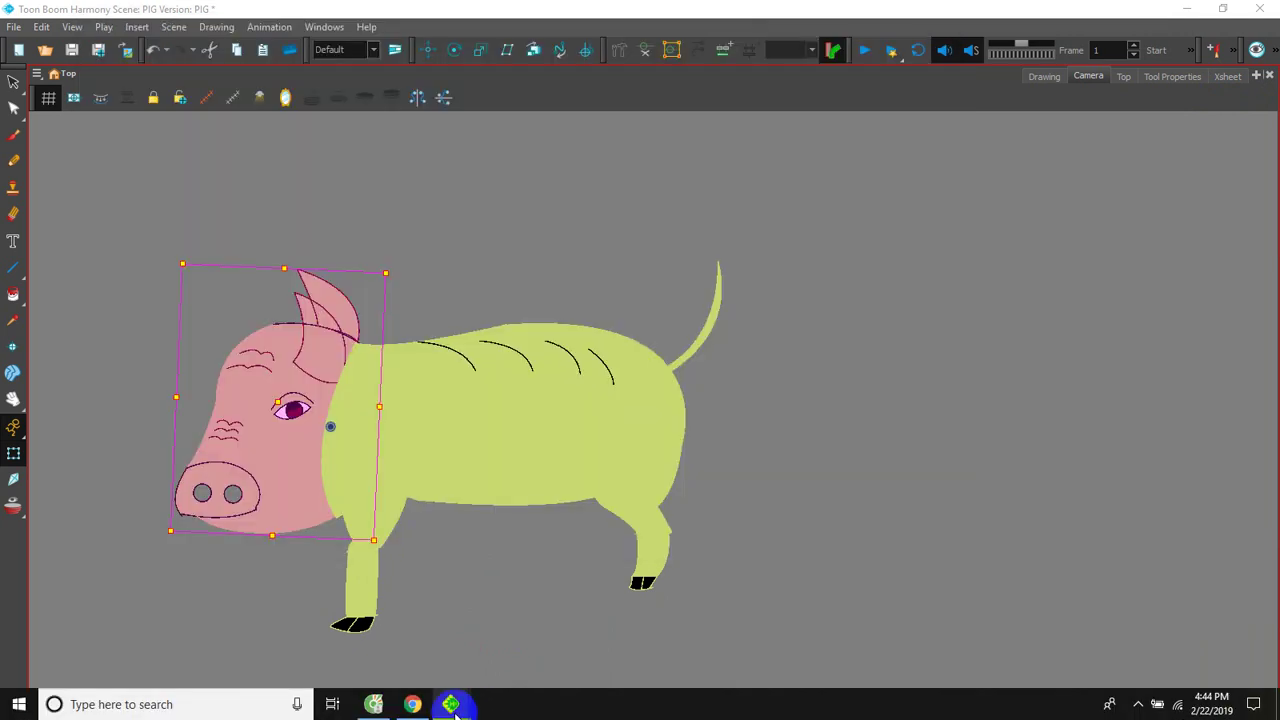
mouse_move(451, 704)
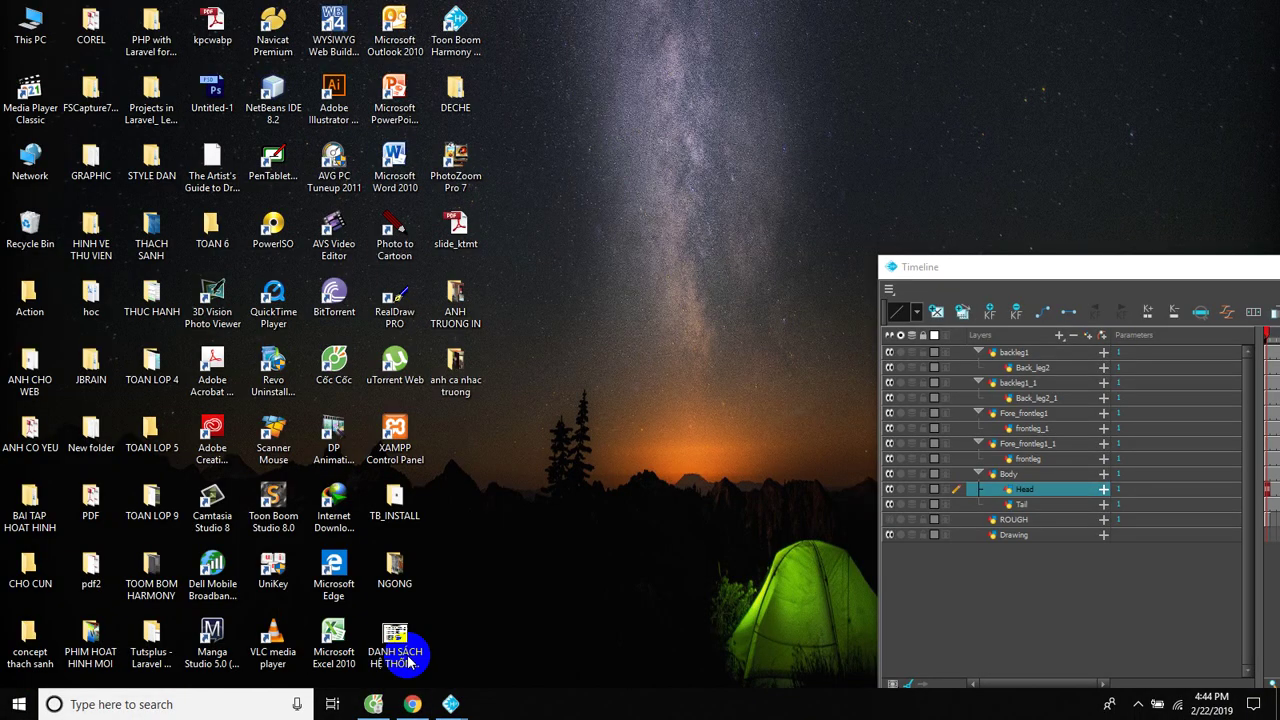
left_click(410, 662)
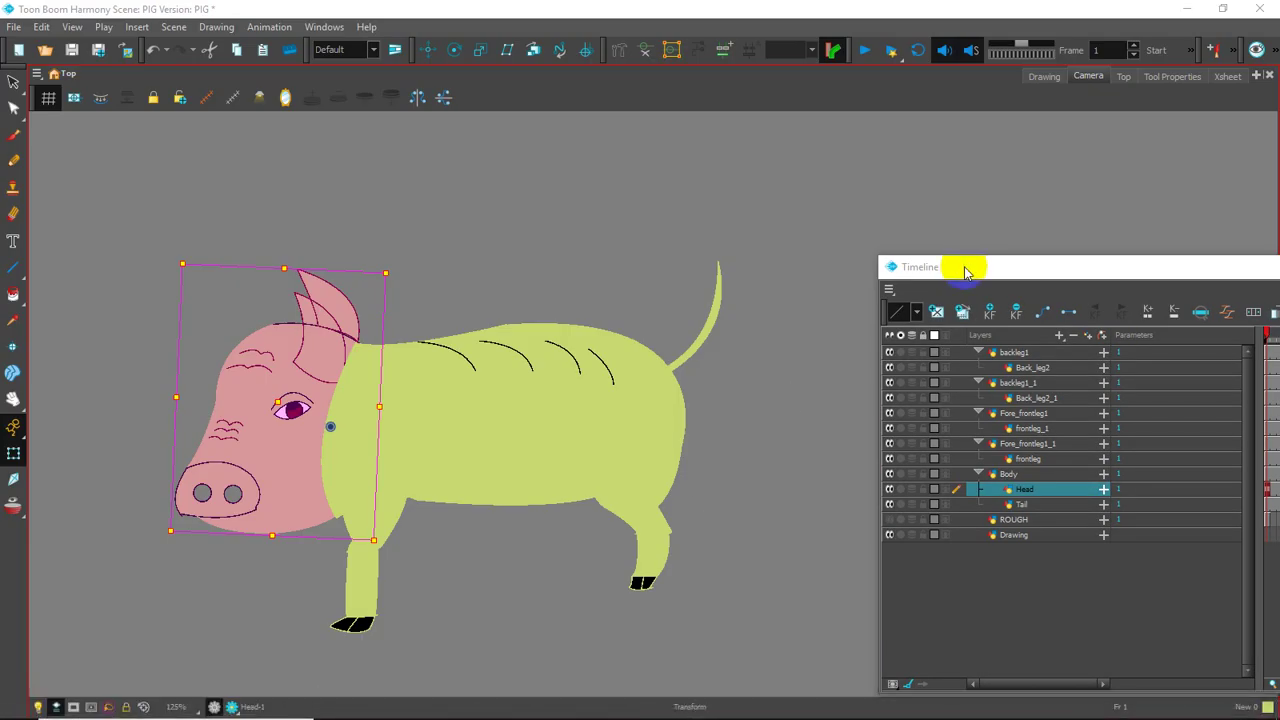
left_click_drag(963, 266, 903, 207)
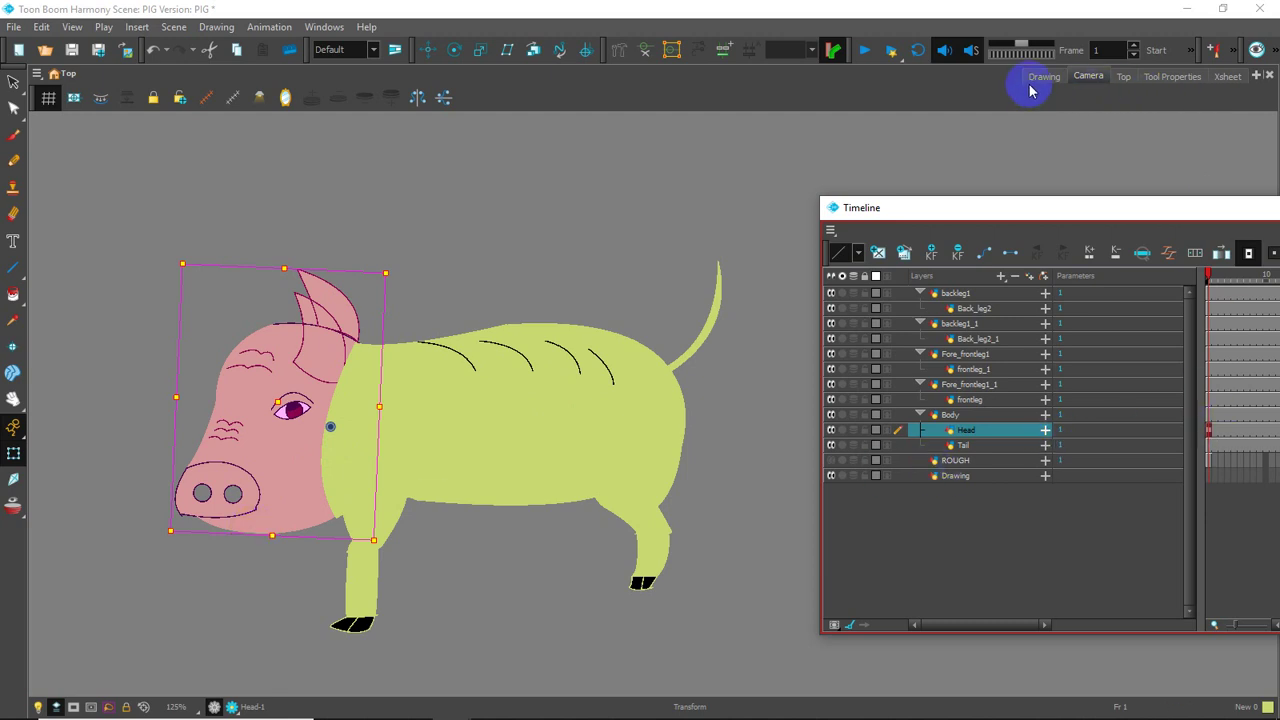
- Fill the pig's two nostrils with the light green New 0 colour using the Paint tool
left_click(13, 295)
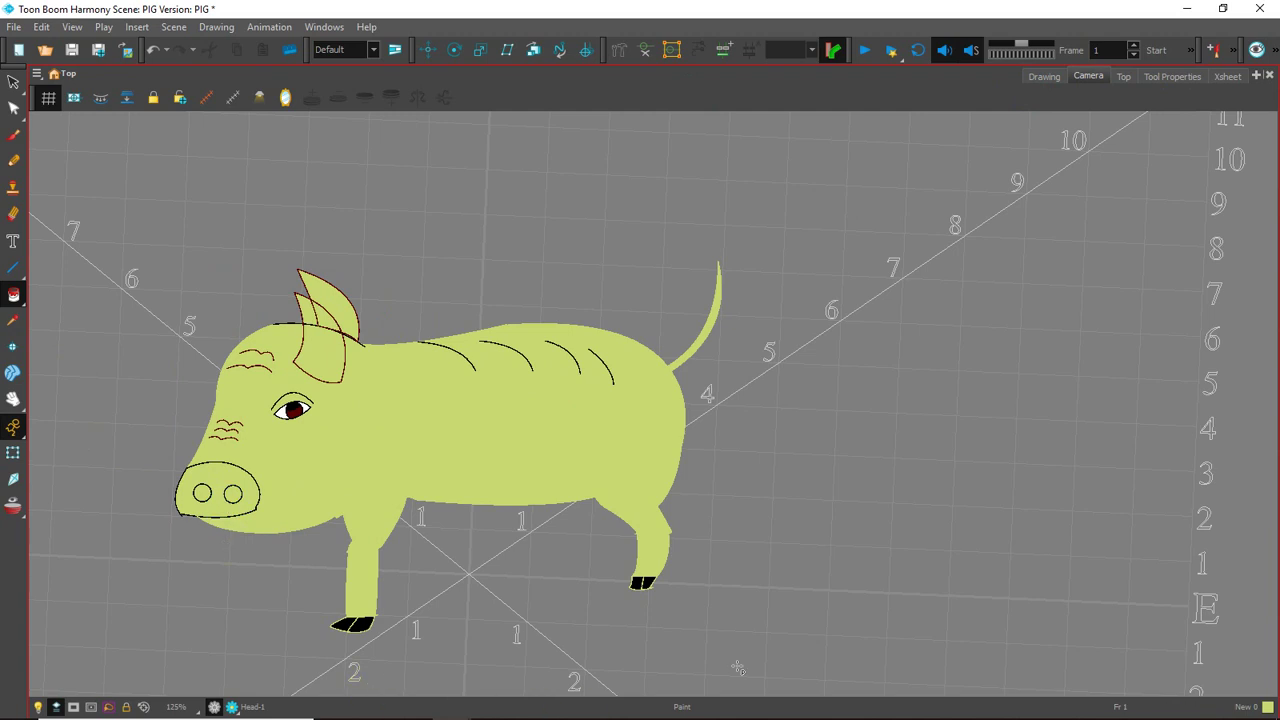
mouse_move(1029, 712)
left_click(1138, 704)
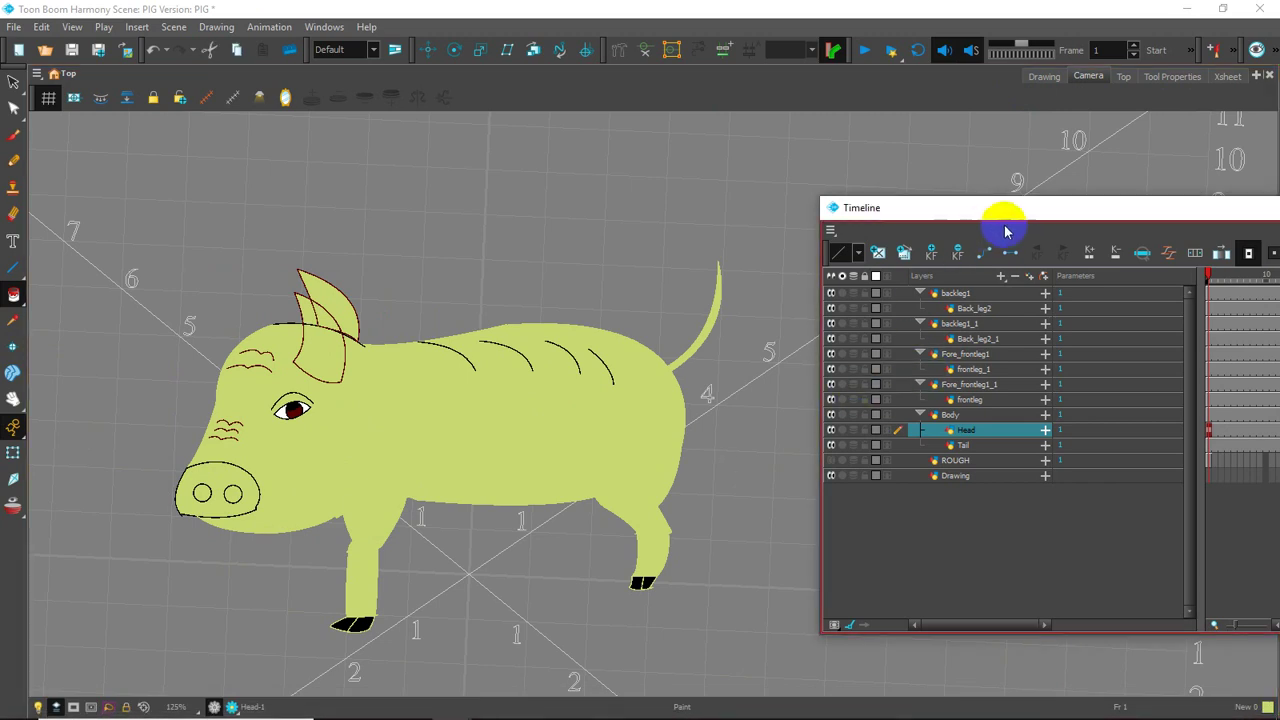
left_click_drag(1014, 206, 978, 293)
left_click(299, 410)
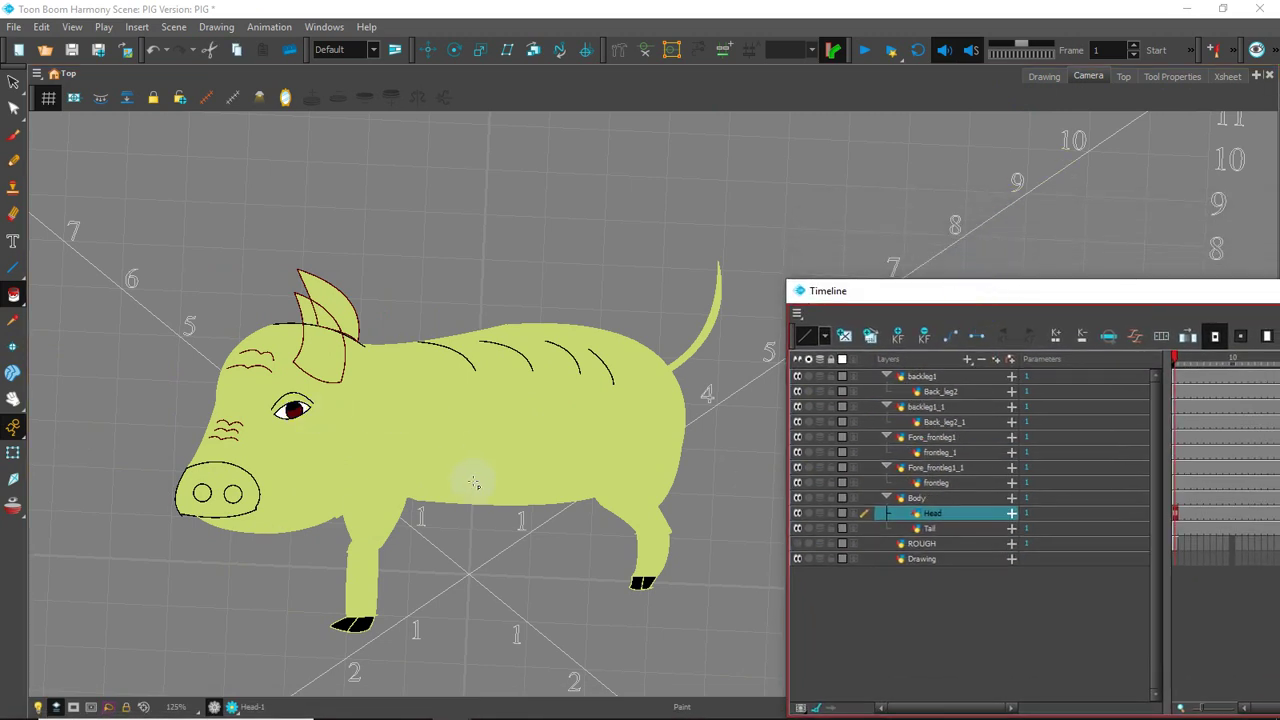
- Select the Fore_frontleg1_1 layer and examine its pivot with the Transform tool
left_click(934, 472)
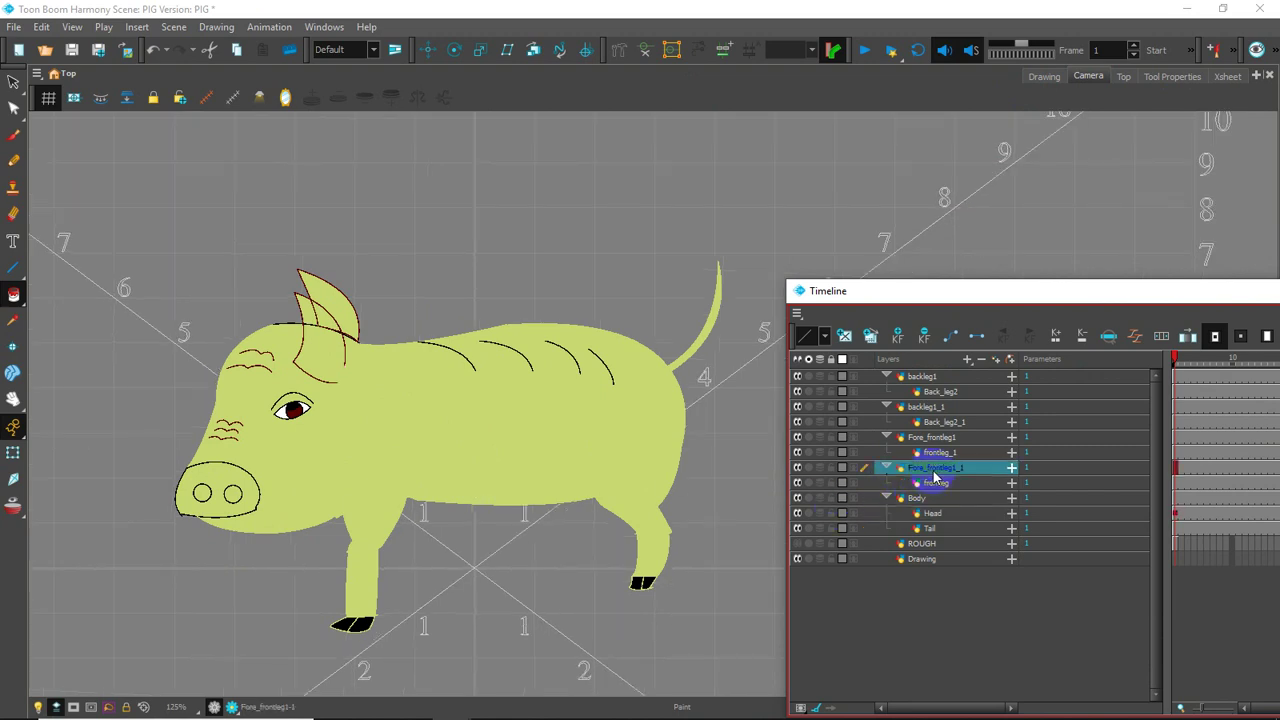
left_click(616, 53)
left_click(14, 455)
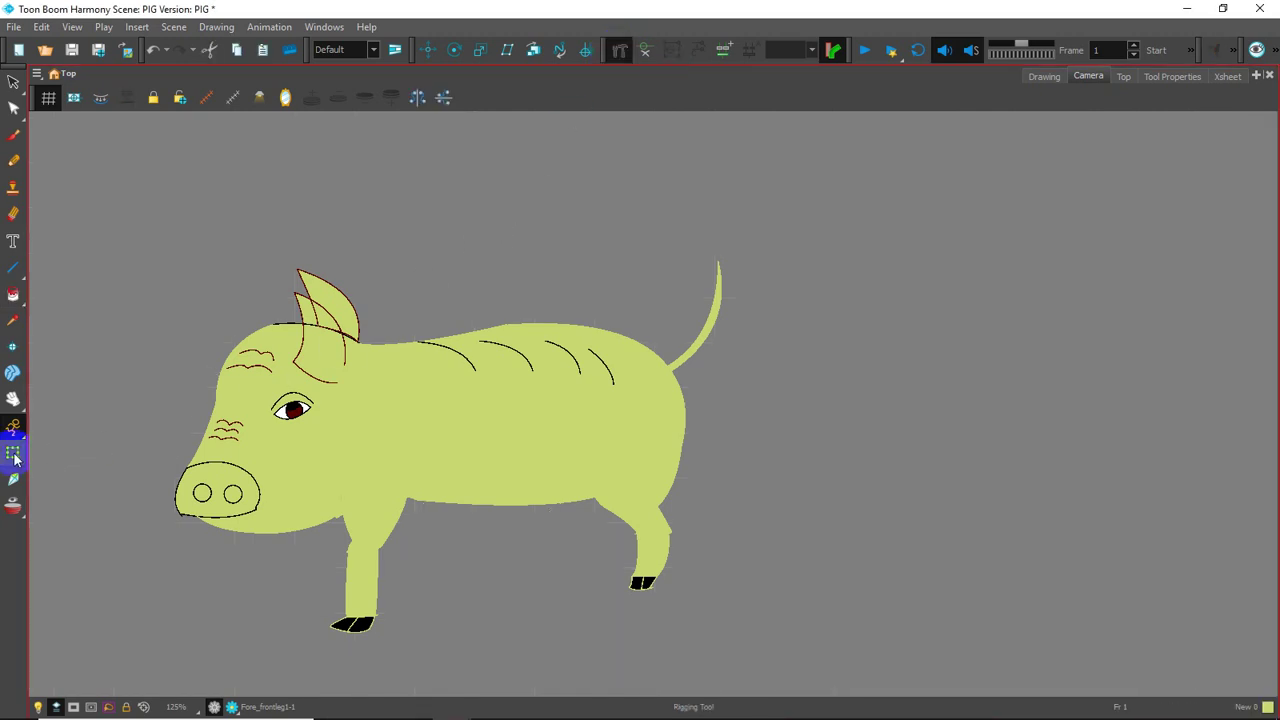
left_click(14, 455)
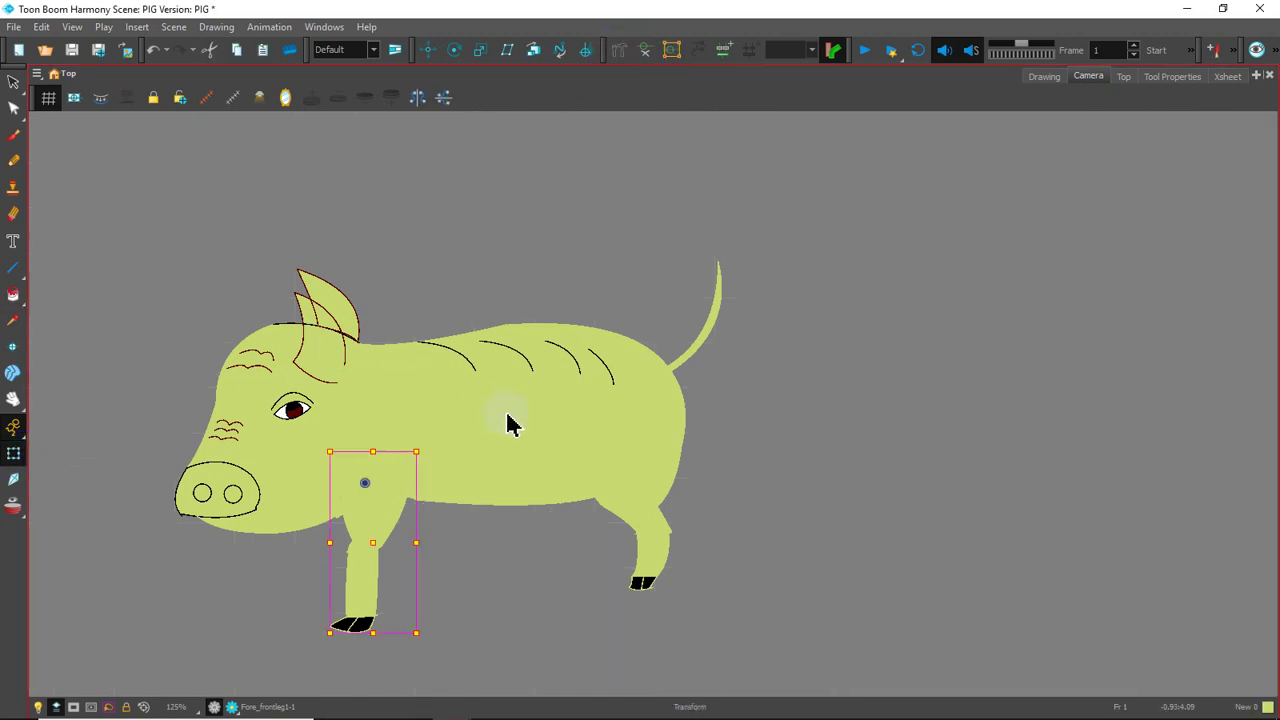
mouse_move(571, 712)
left_click(451, 716)
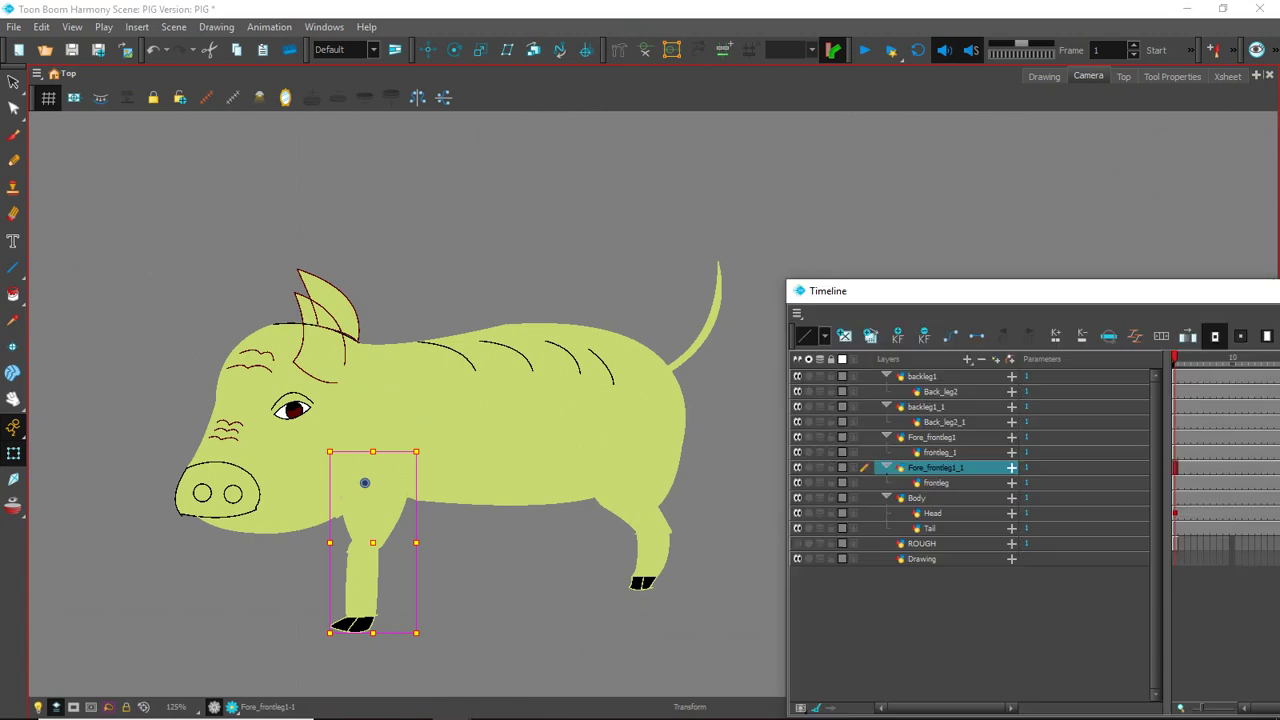
- Solo all front leg and back leg layers together with Body and Head, and collapse the Fore_frontleg1_1 layer
left_click(808, 467)
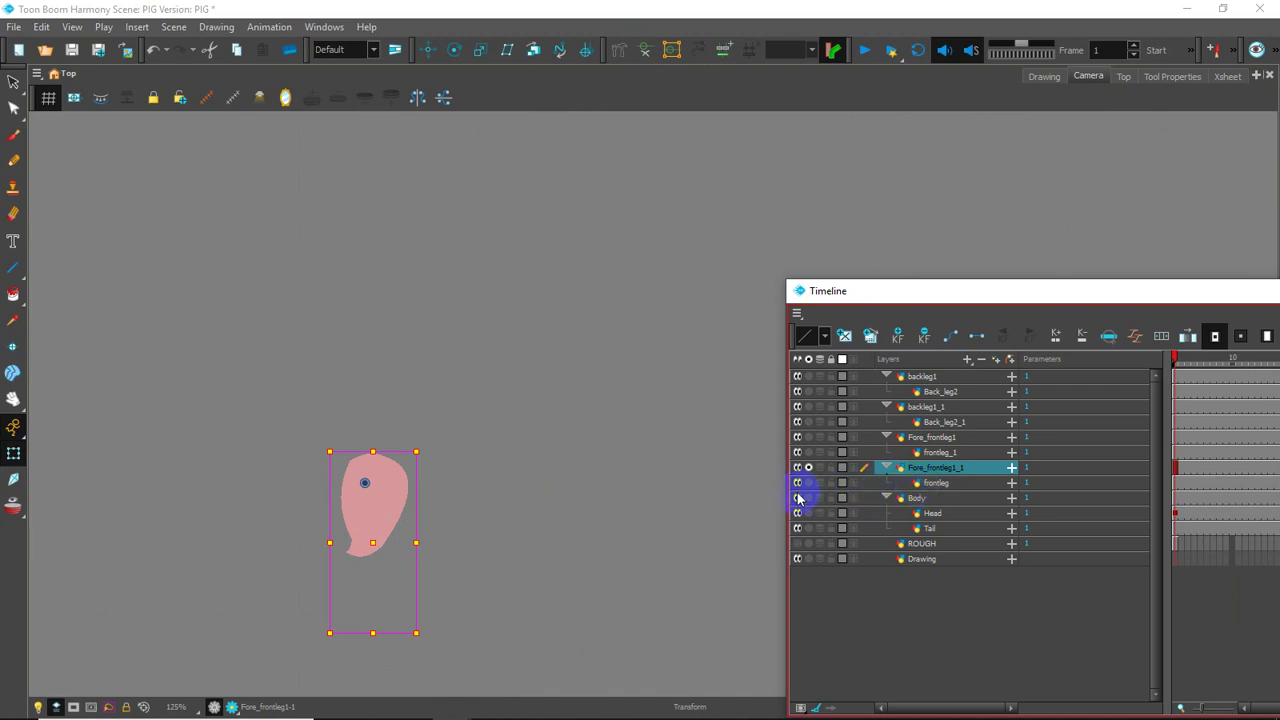
left_click(808, 483)
left_click(808, 497)
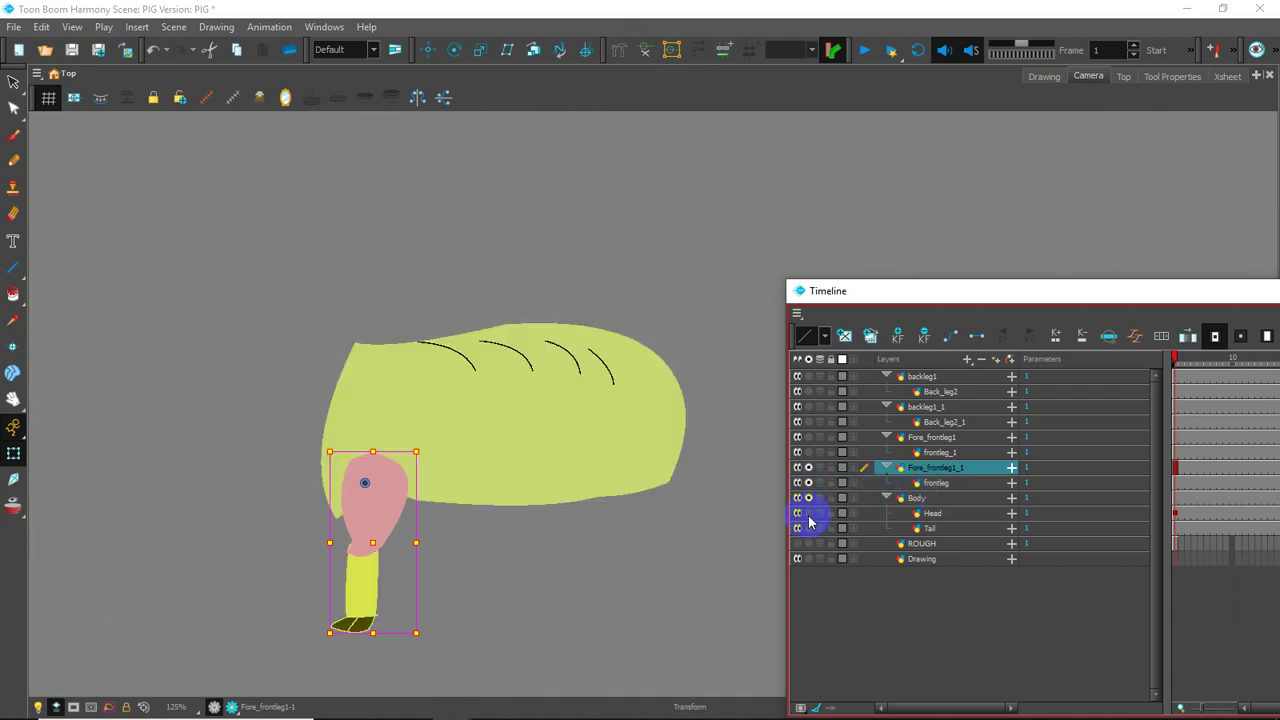
left_click(808, 513)
left_click(808, 452)
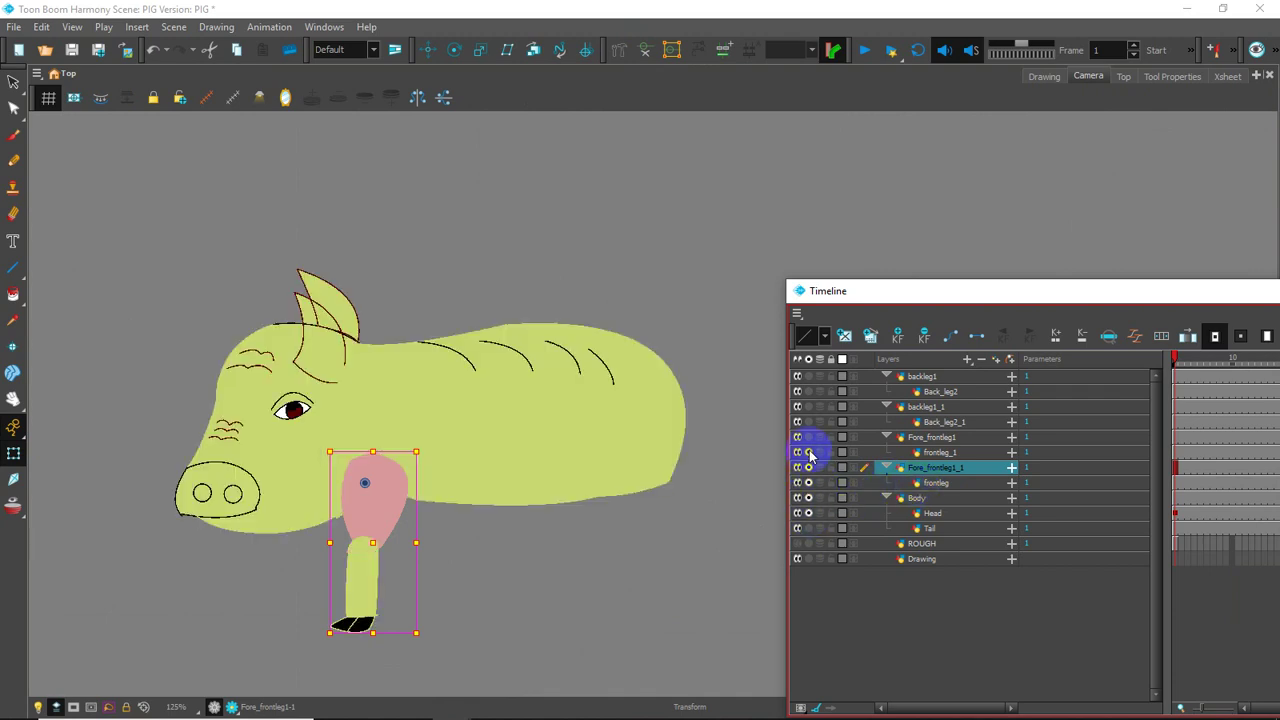
left_click(808, 437)
left_click(808, 421)
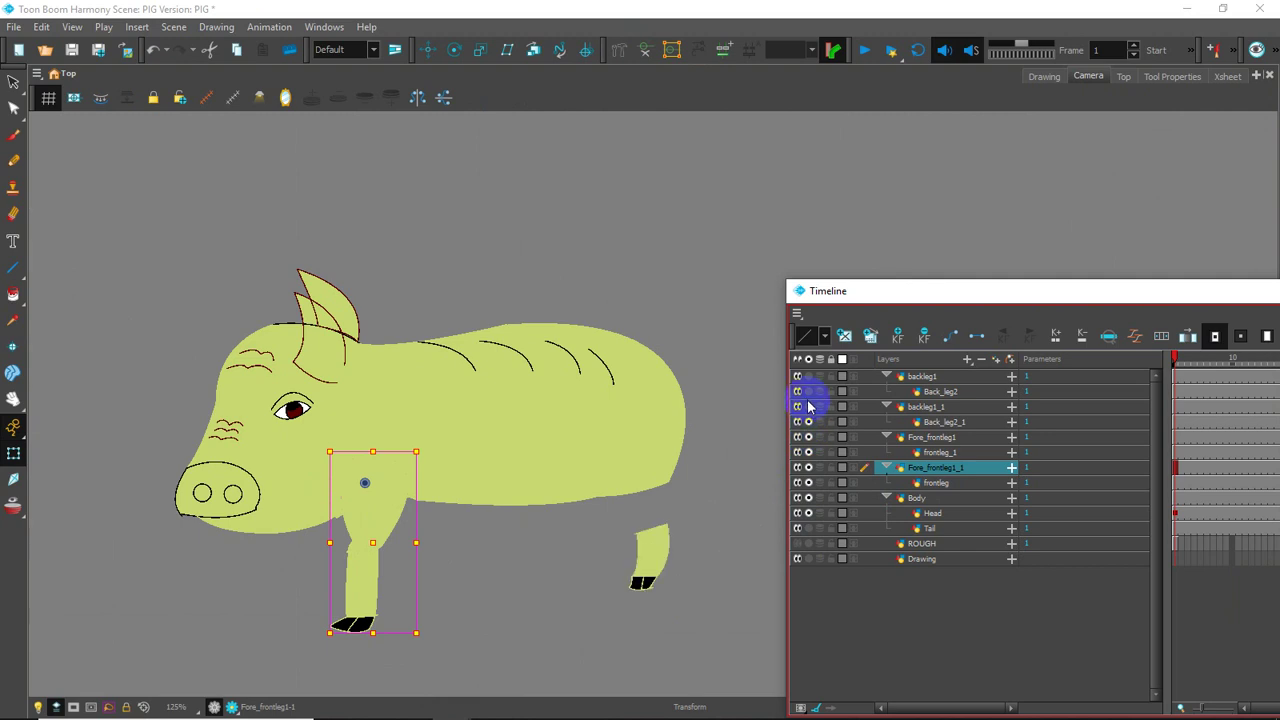
left_click(808, 406)
left_click(808, 391)
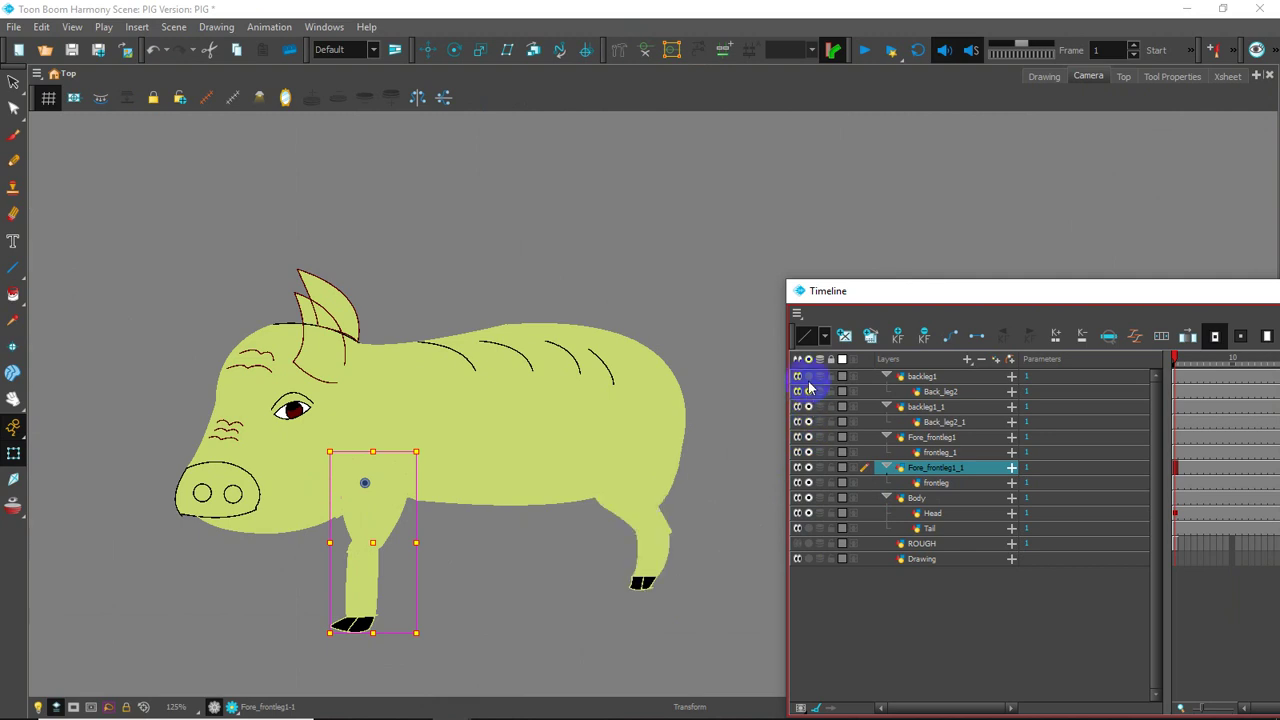
left_click(886, 469)
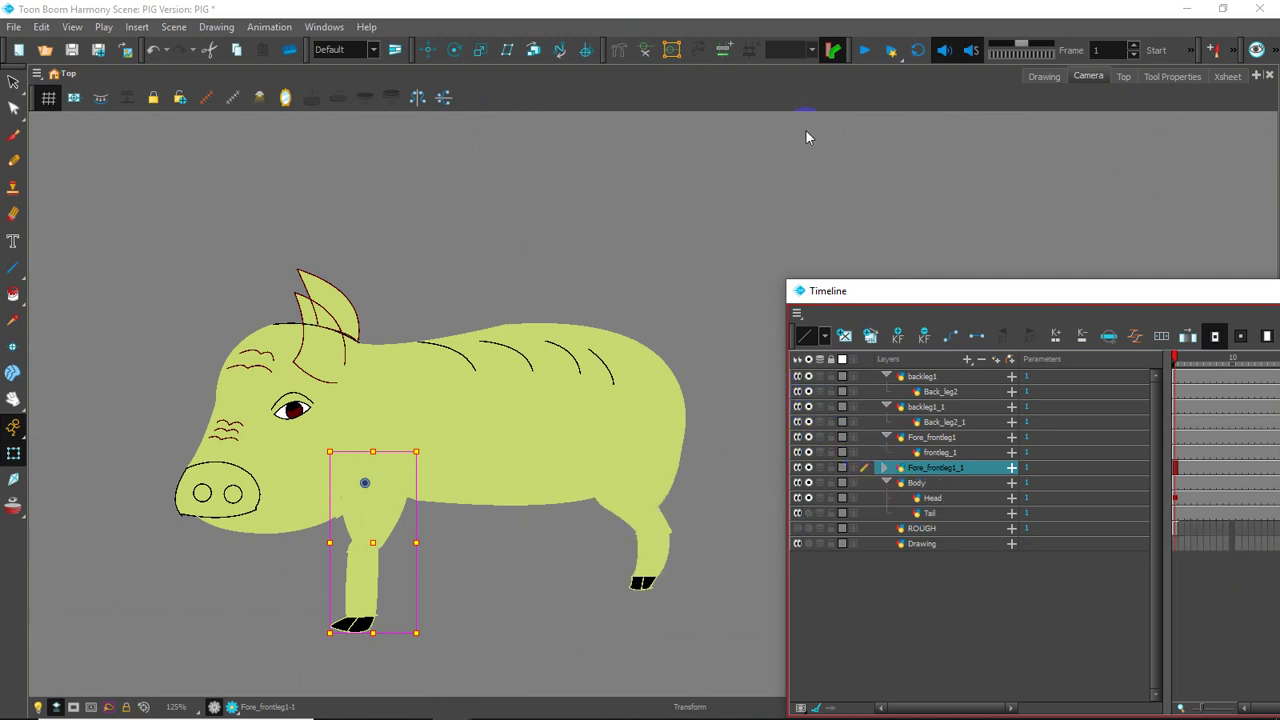
left_click(618, 52)
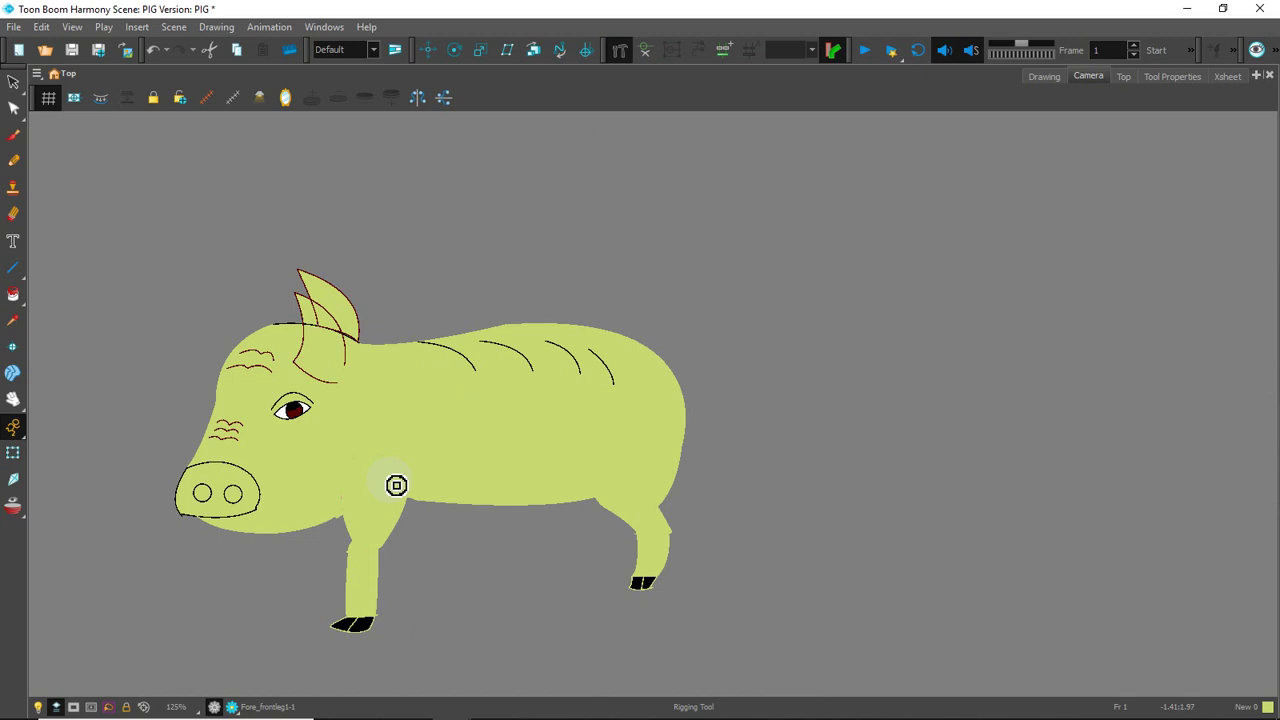
scroll(396, 487, "up", 2)
left_click_drag(391, 466, 444, 401)
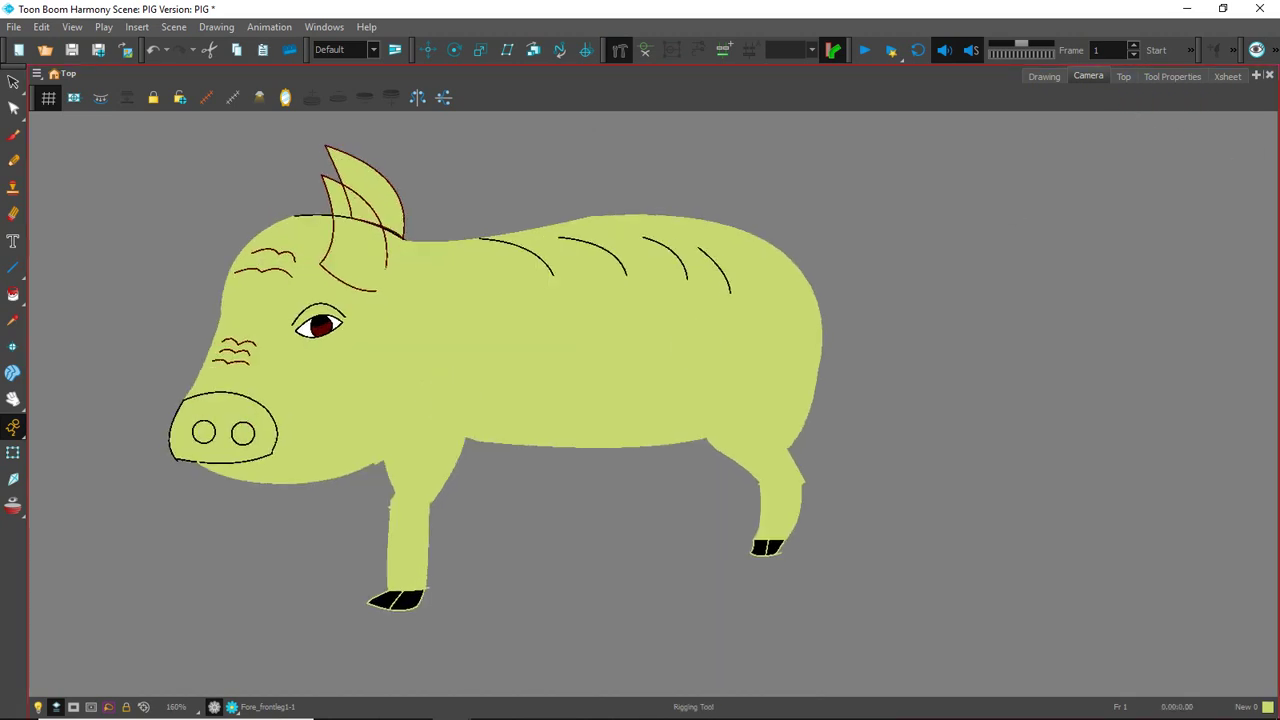
key("alt+Tab")
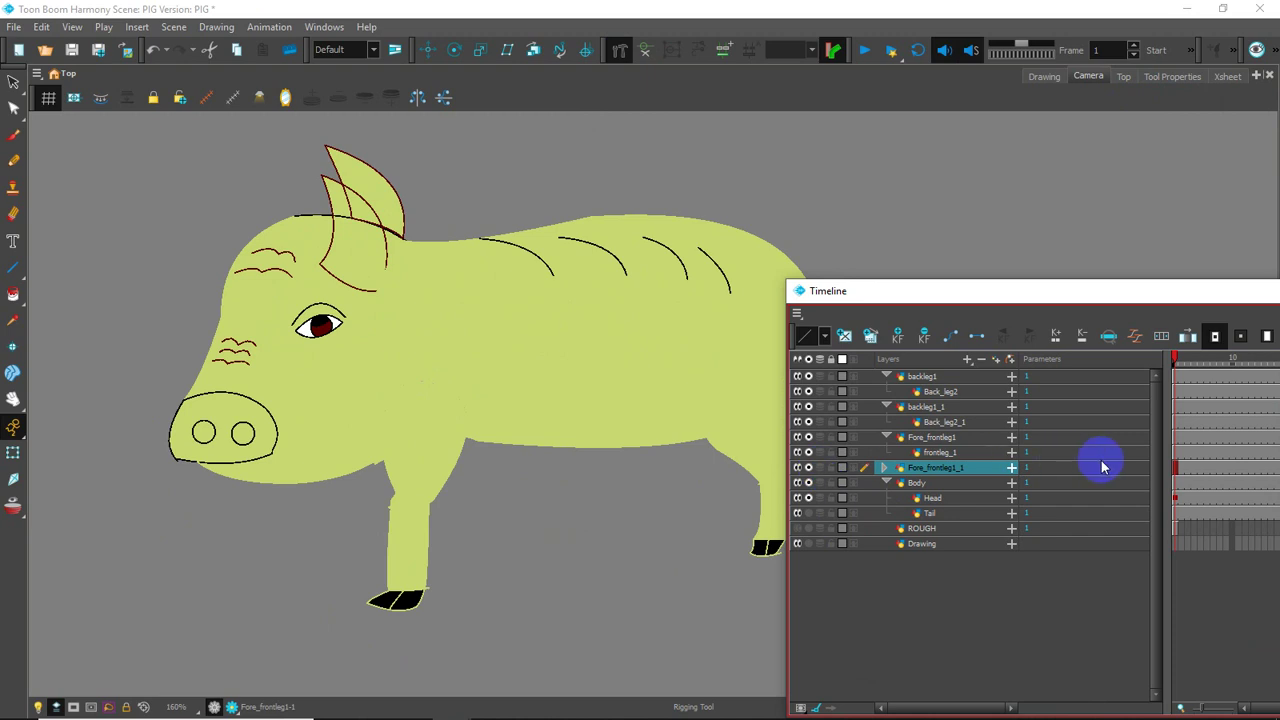
left_click(1176, 470)
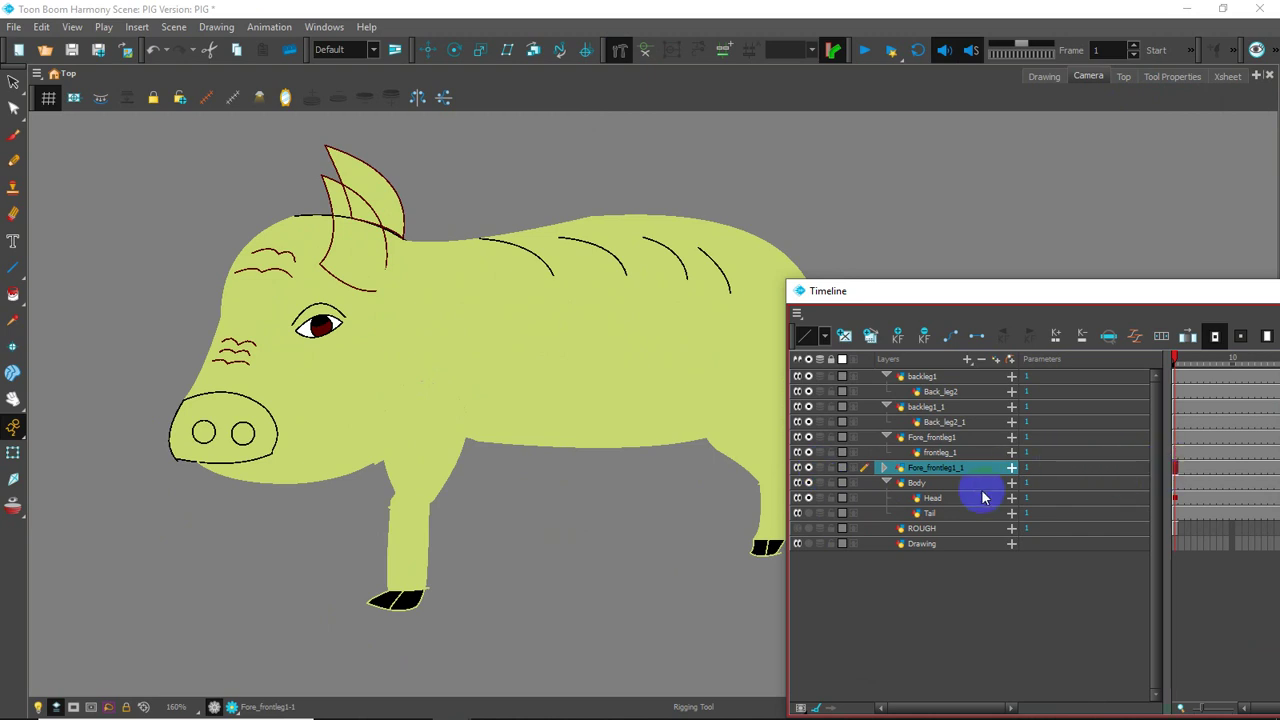
- Nudge the pivot of the Fore_frontleg1_1 layer slightly on the upper front leg with the Transform tool
left_click(14, 455)
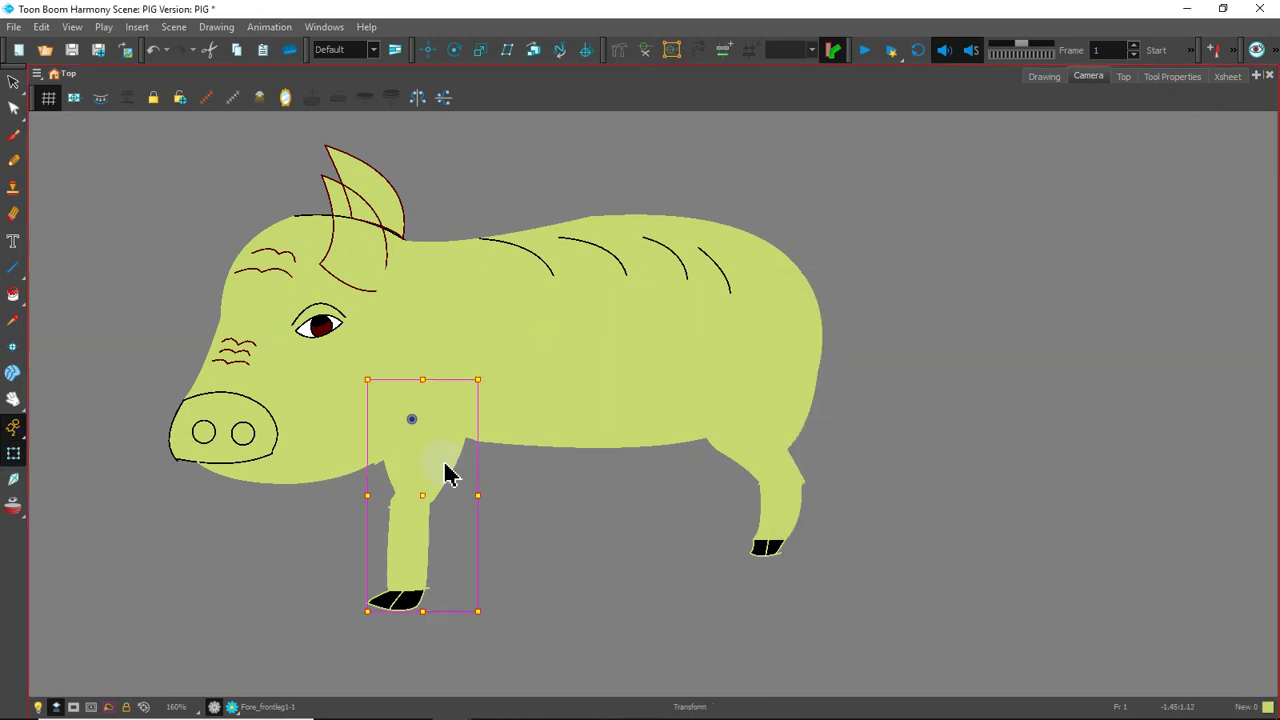
mouse_move(418, 428)
left_mouse_down()
mouse_move(446, 443)
mouse_move(419, 425)
left_mouse_up()
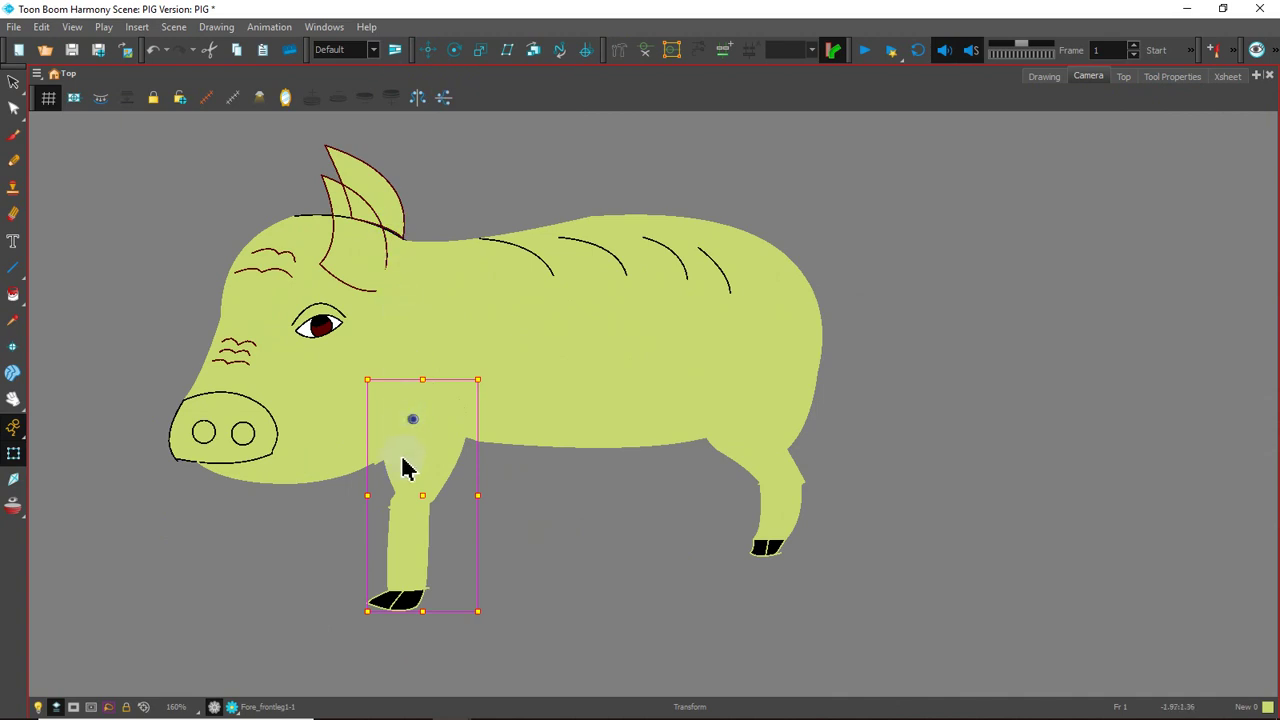
scroll(415, 490, "up", 1)
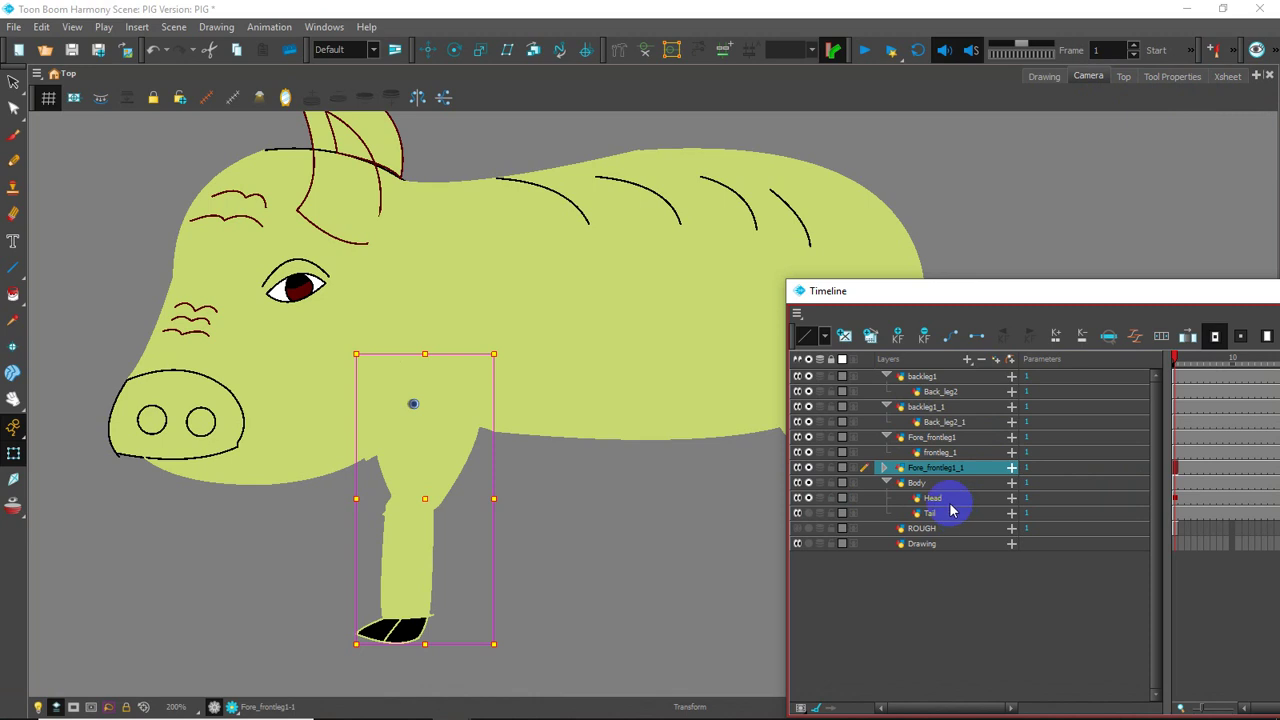
- Collapse the Body, Fore_frontleg1, backleg1_1 and backleg1 layers in the timeline
left_click(886, 484)
left_click(887, 438)
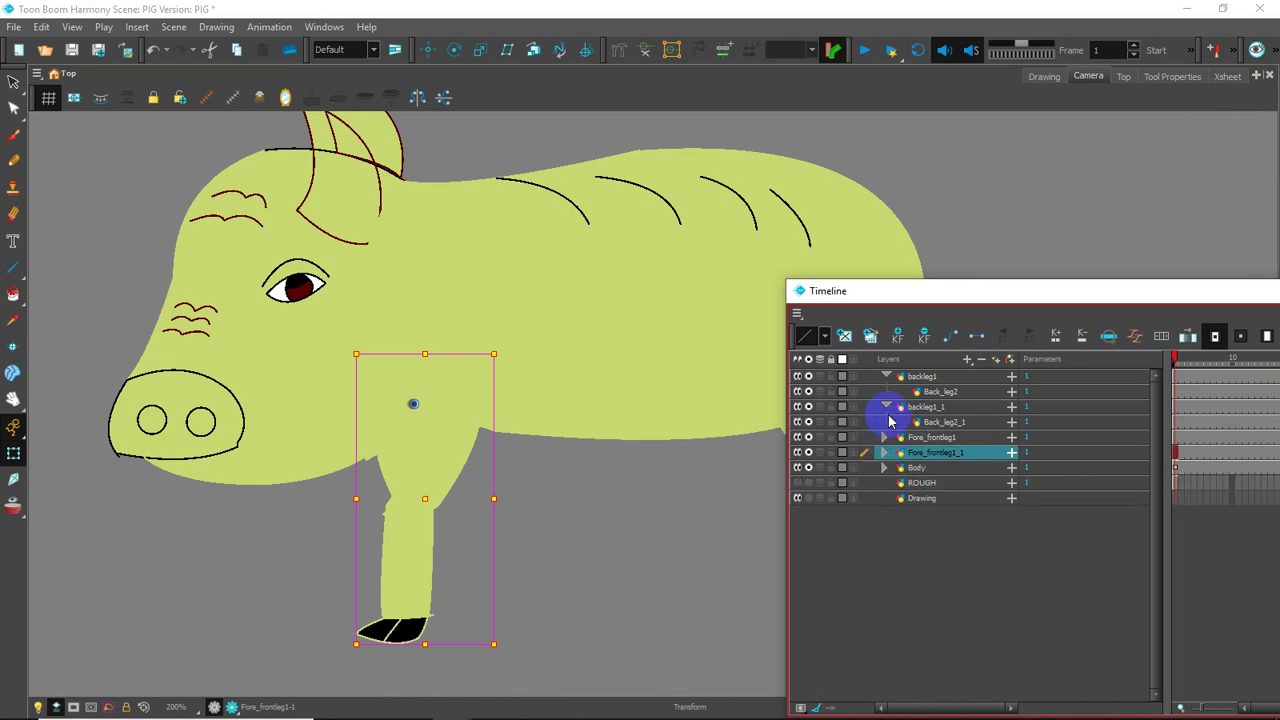
left_click(886, 407)
left_click(886, 376)
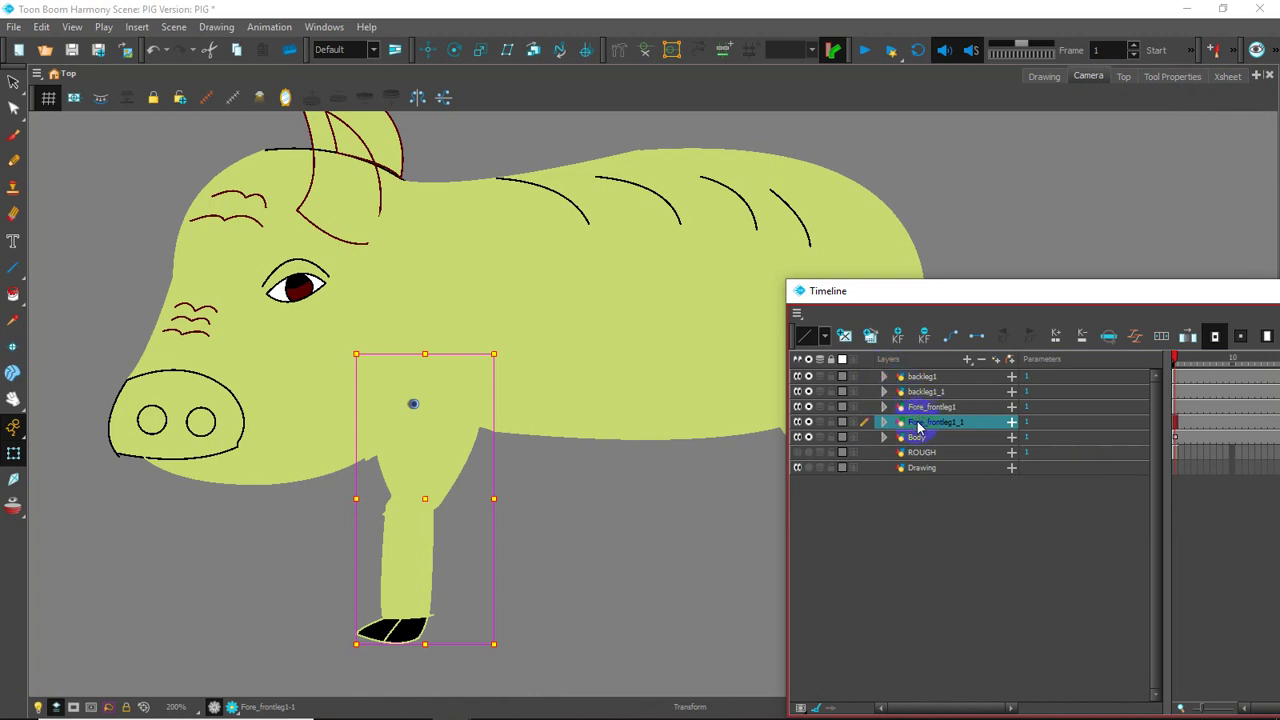
- Move the Fore_frontleg1_1 leg sideways with the Translate tool so it stands beside the other front leg
left_click(614, 51)
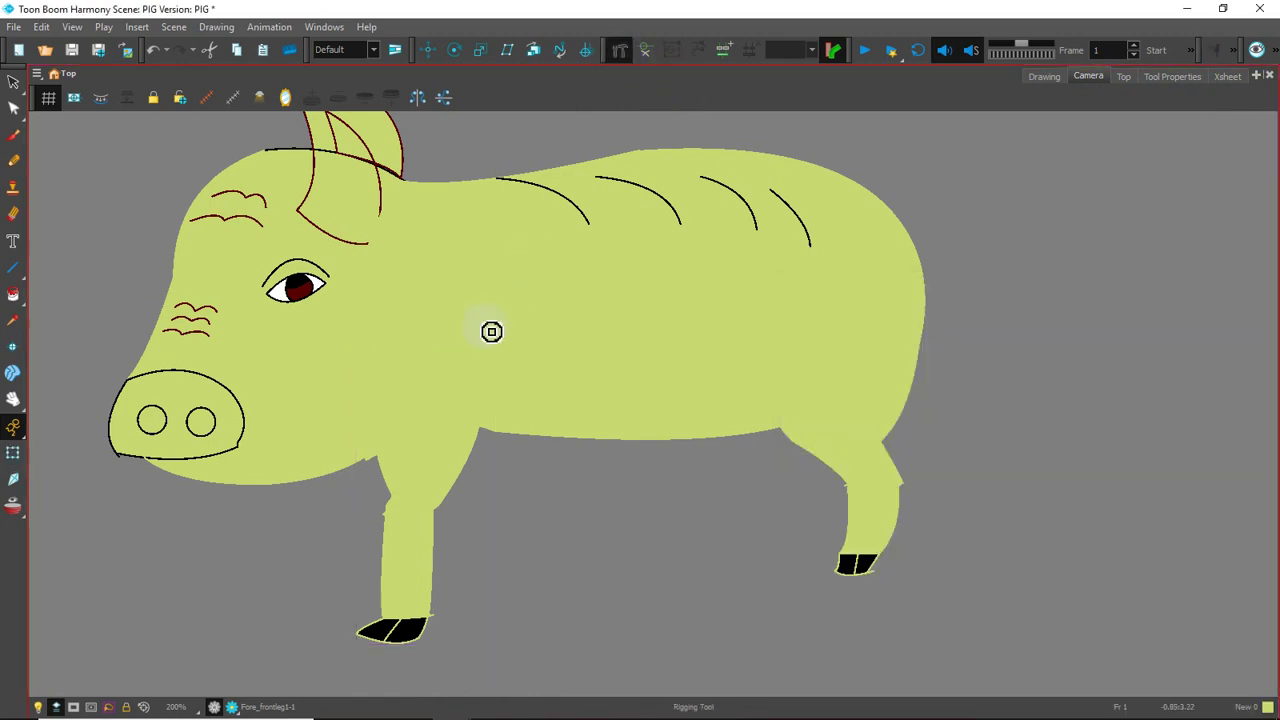
scroll(433, 379, "down", 2)
scroll(433, 379, "up", 2)
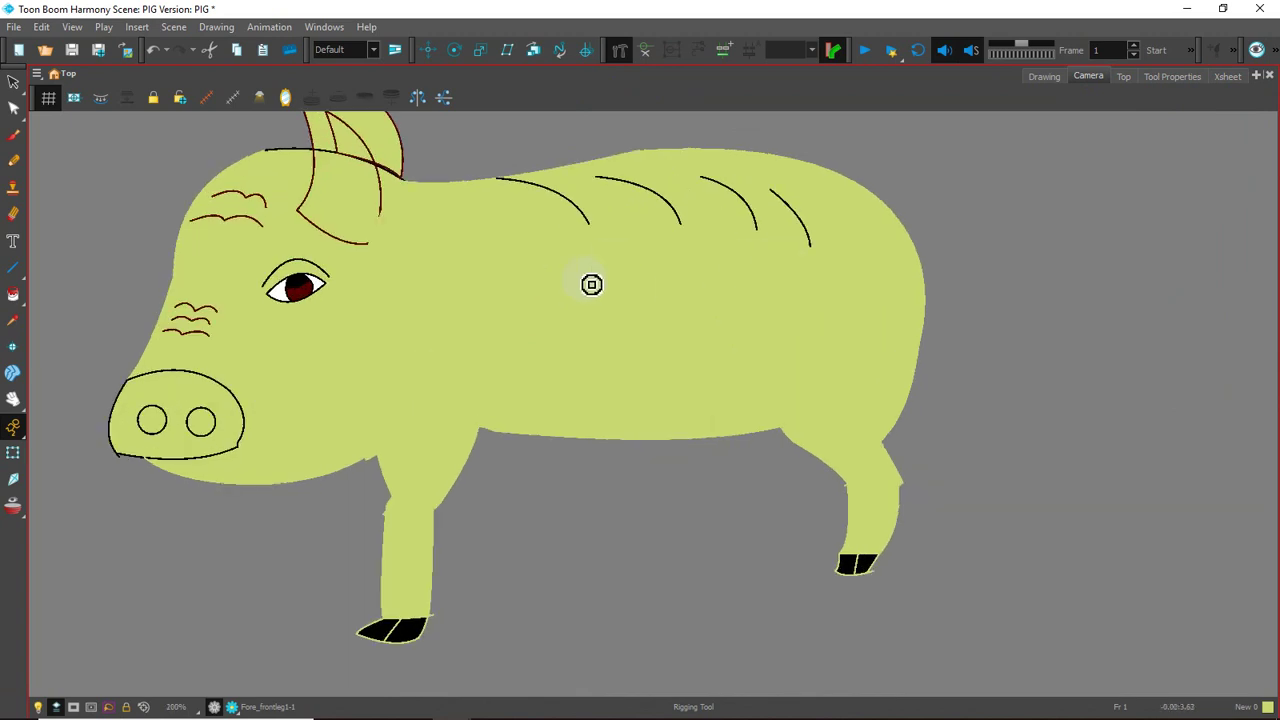
left_click_drag(494, 314, 588, 305)
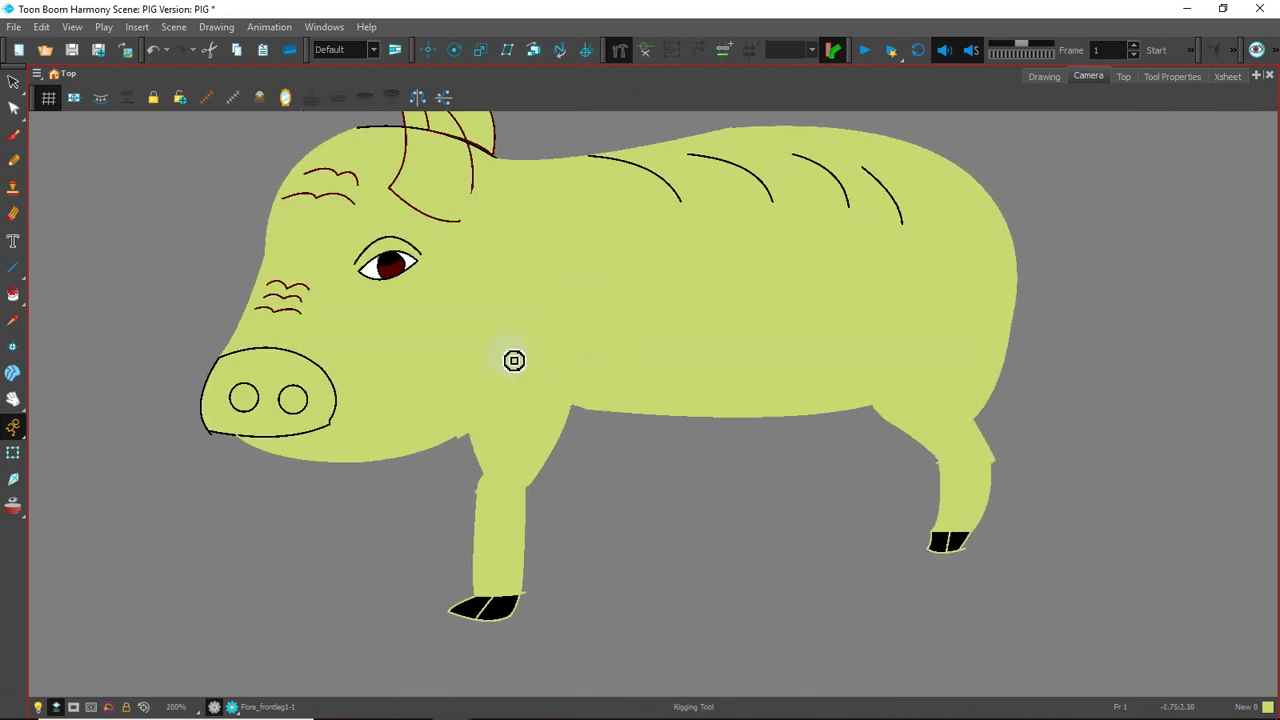
left_click(13, 455)
left_click(474, 371)
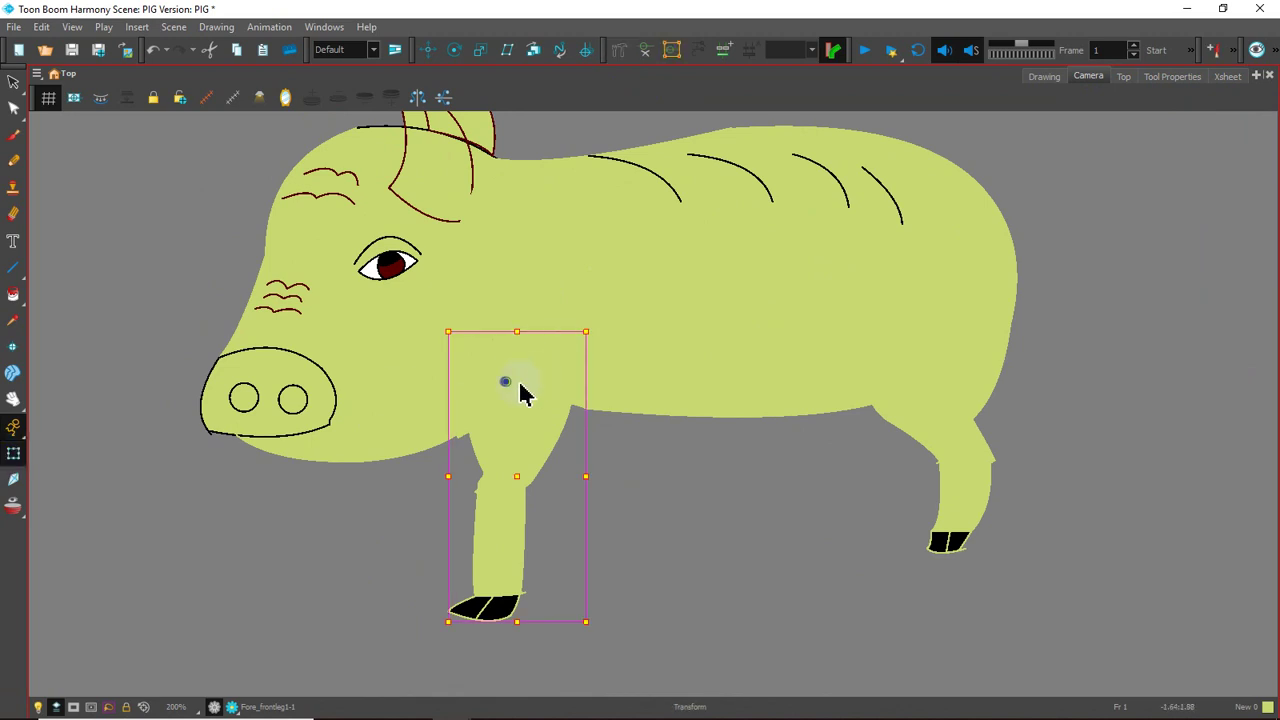
left_click(428, 50)
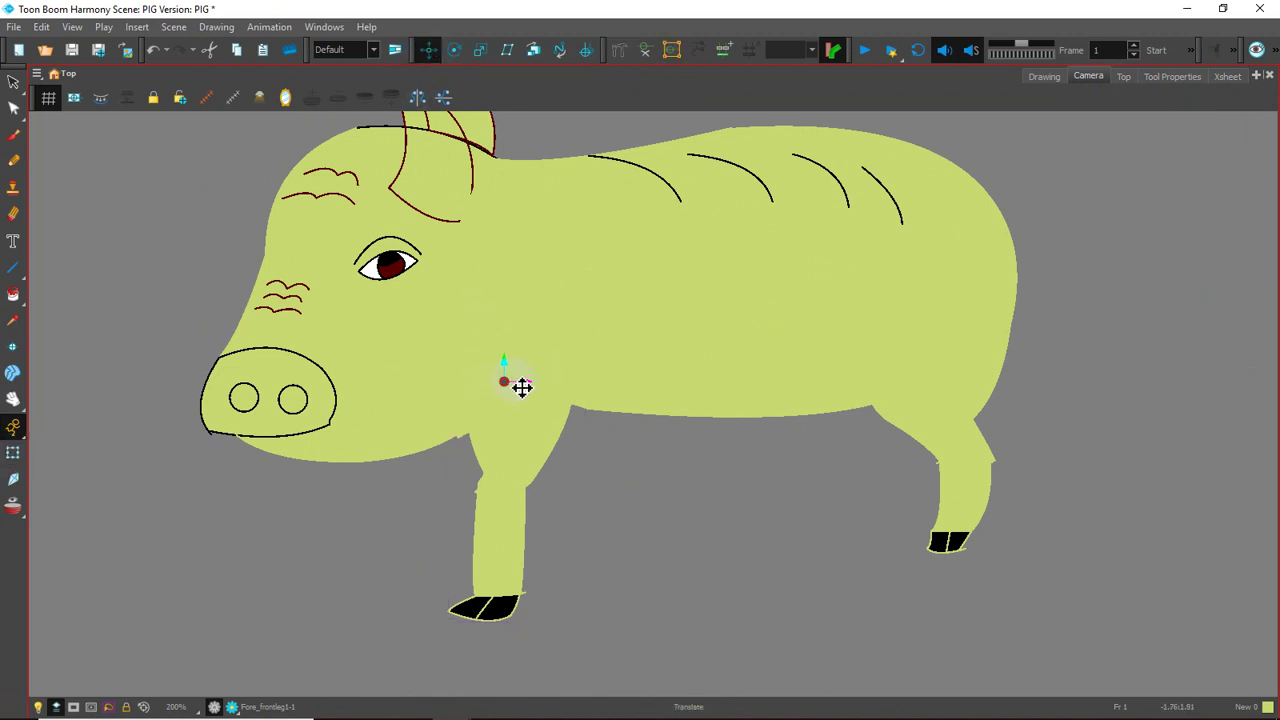
left_click_drag(530, 387, 613, 404)
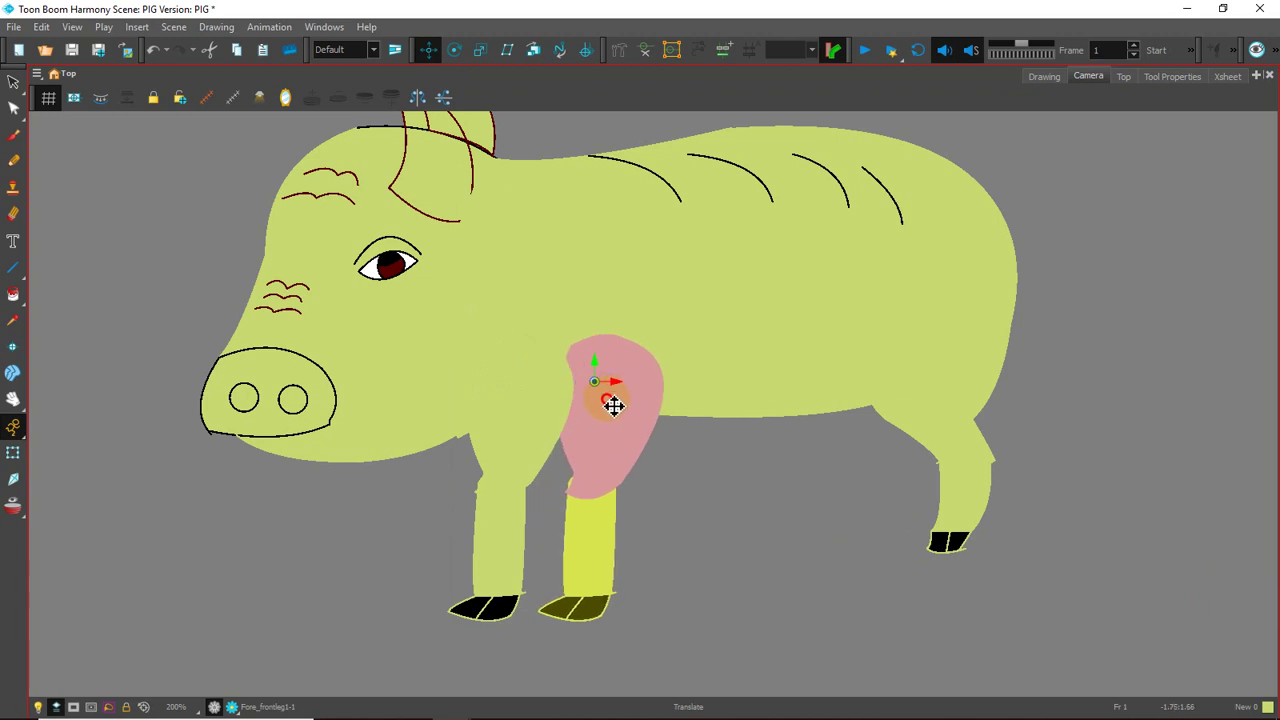
- Build a bone chain on Fore_frontleg1_1 with the Rigging tool, from above the thigh through the knee and ankle to below the hoof
left_click(619, 50)
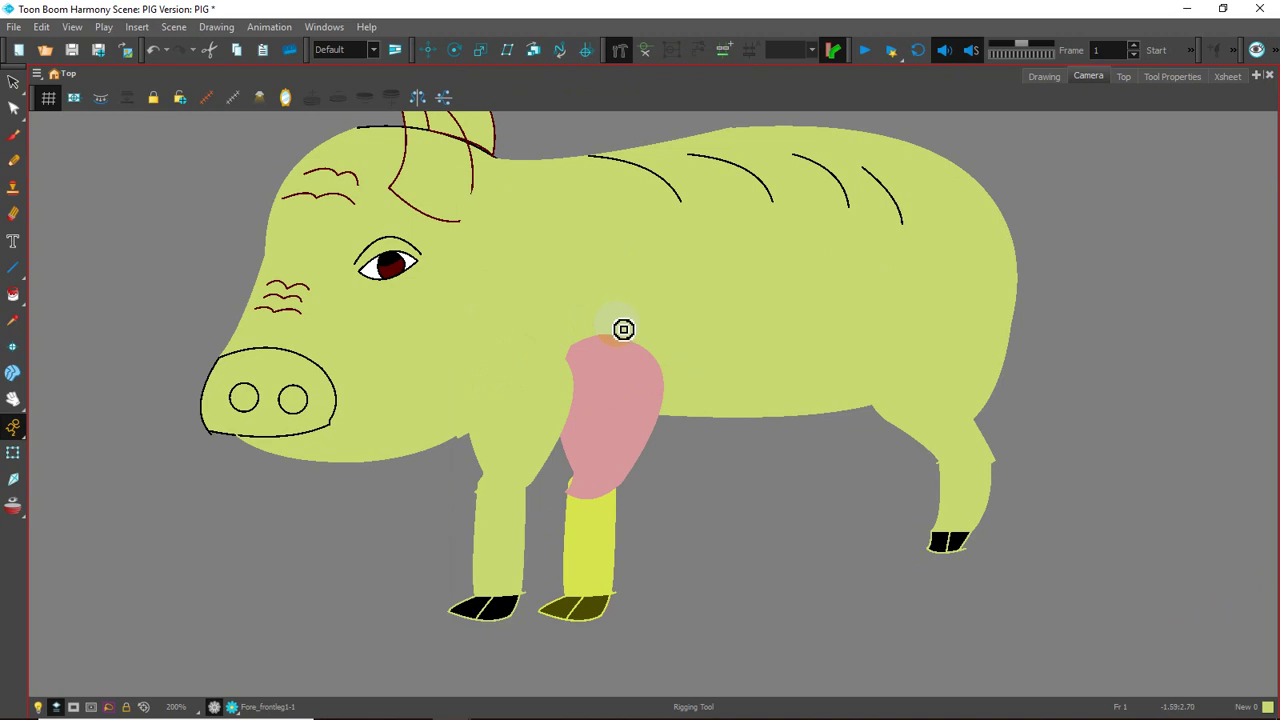
left_click(614, 326)
left_click(589, 497)
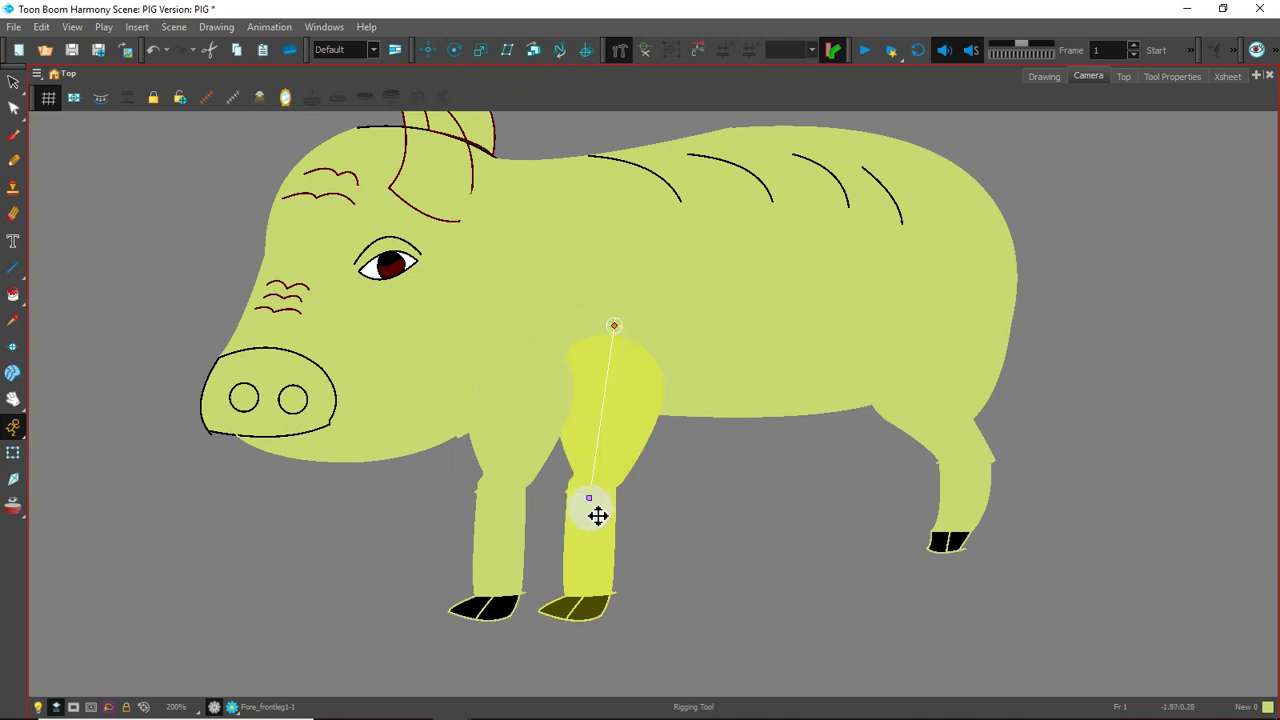
left_click(583, 601)
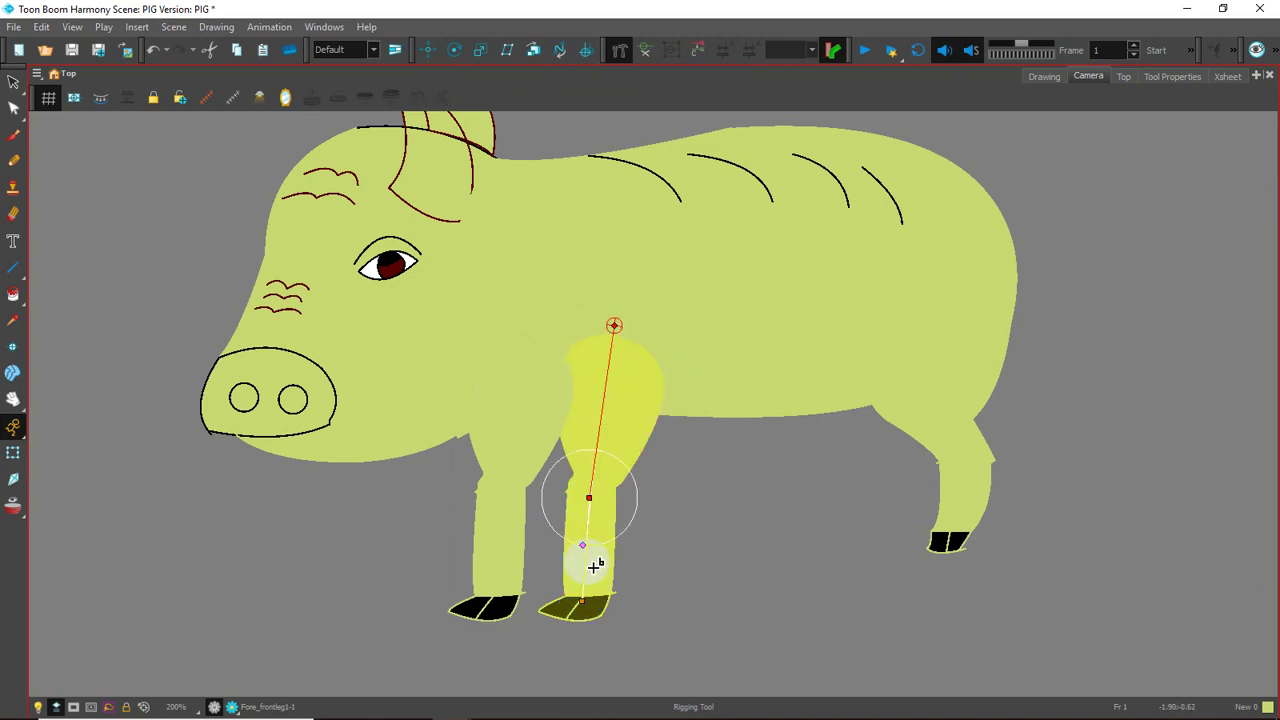
left_click(553, 637)
scroll(605, 557, "up", 1)
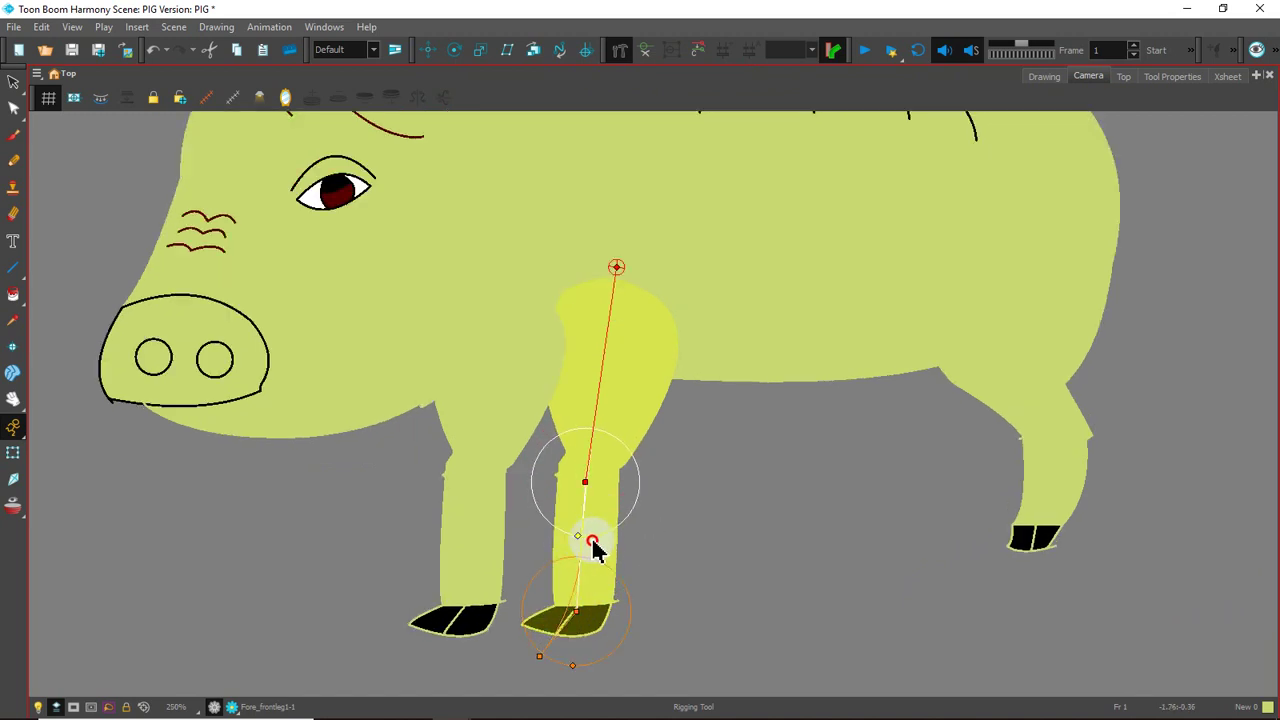
left_click(573, 667)
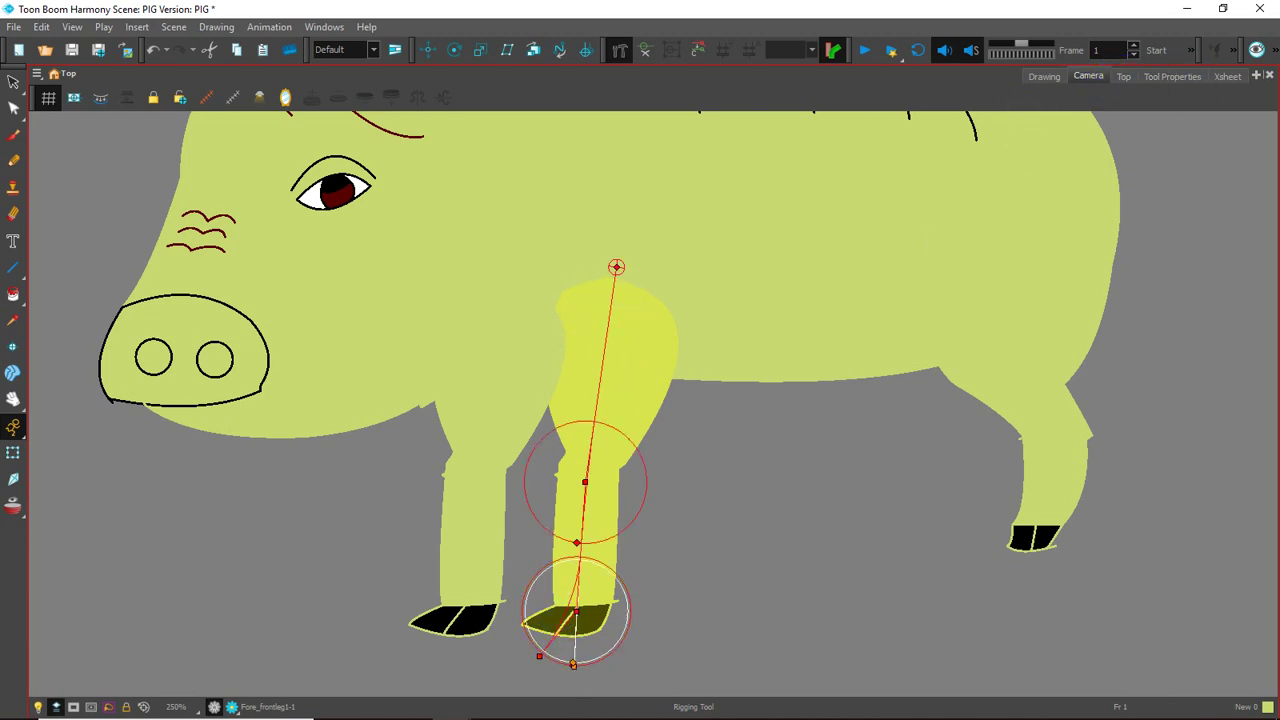
- Select the Fore_frontleg1 layer and build a matching bone chain from above the thigh through the knee and ankle to the hoof
left_click(450, 718)
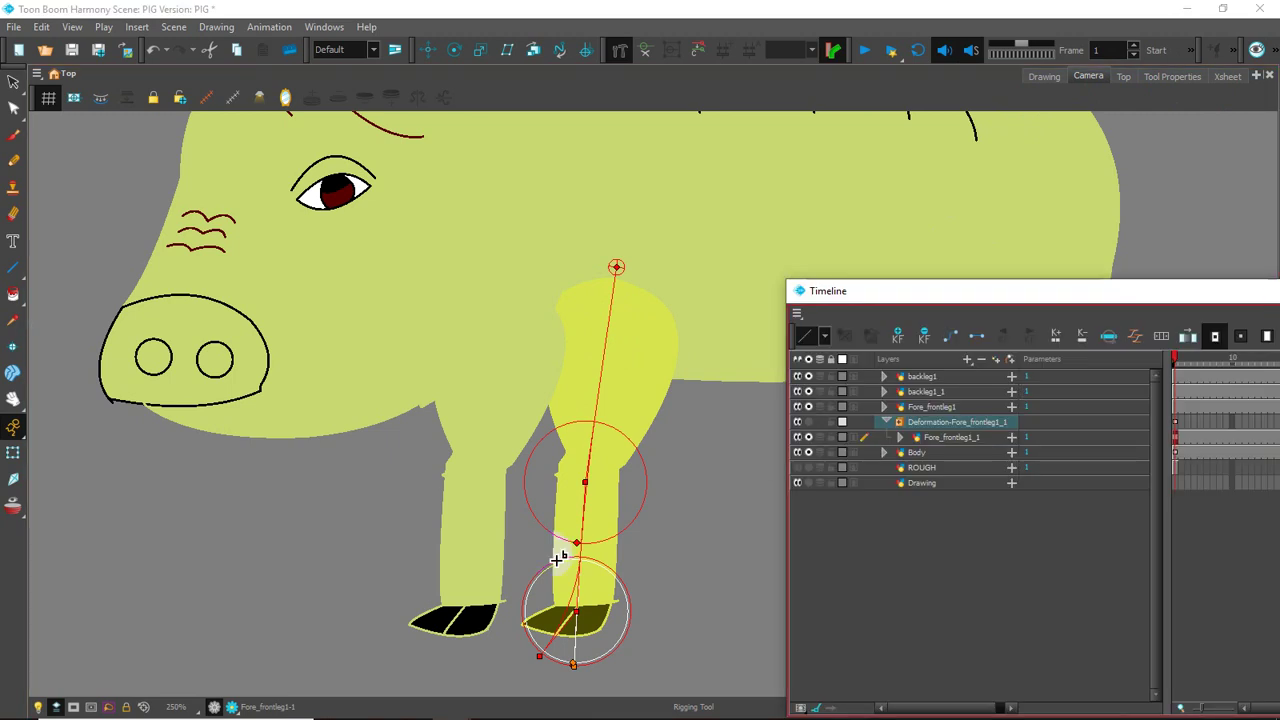
left_click(916, 411)
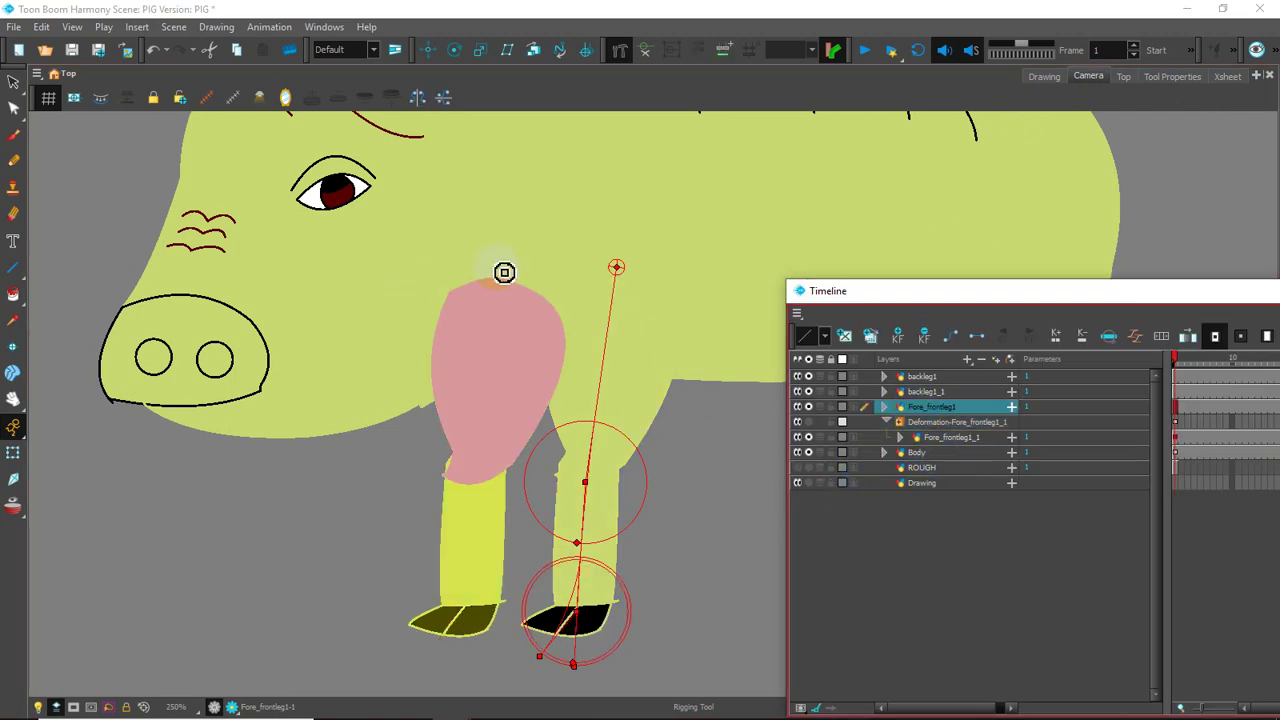
left_click(506, 269)
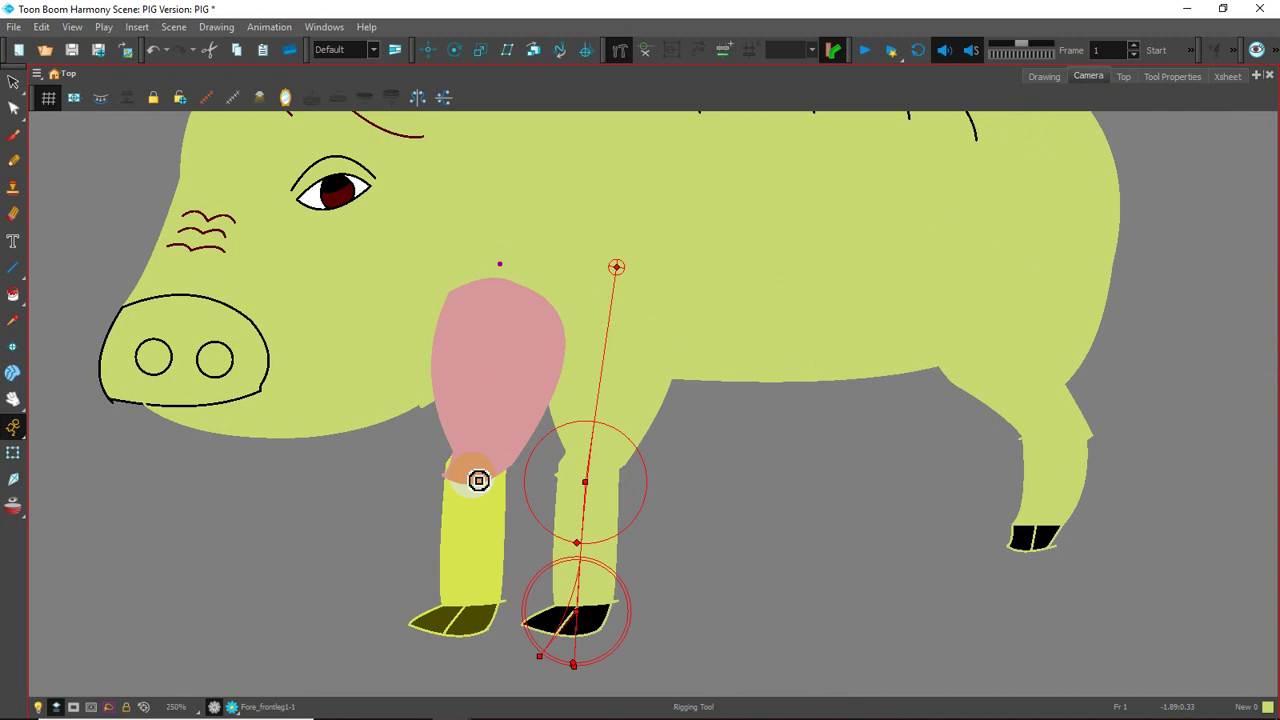
left_click(478, 480)
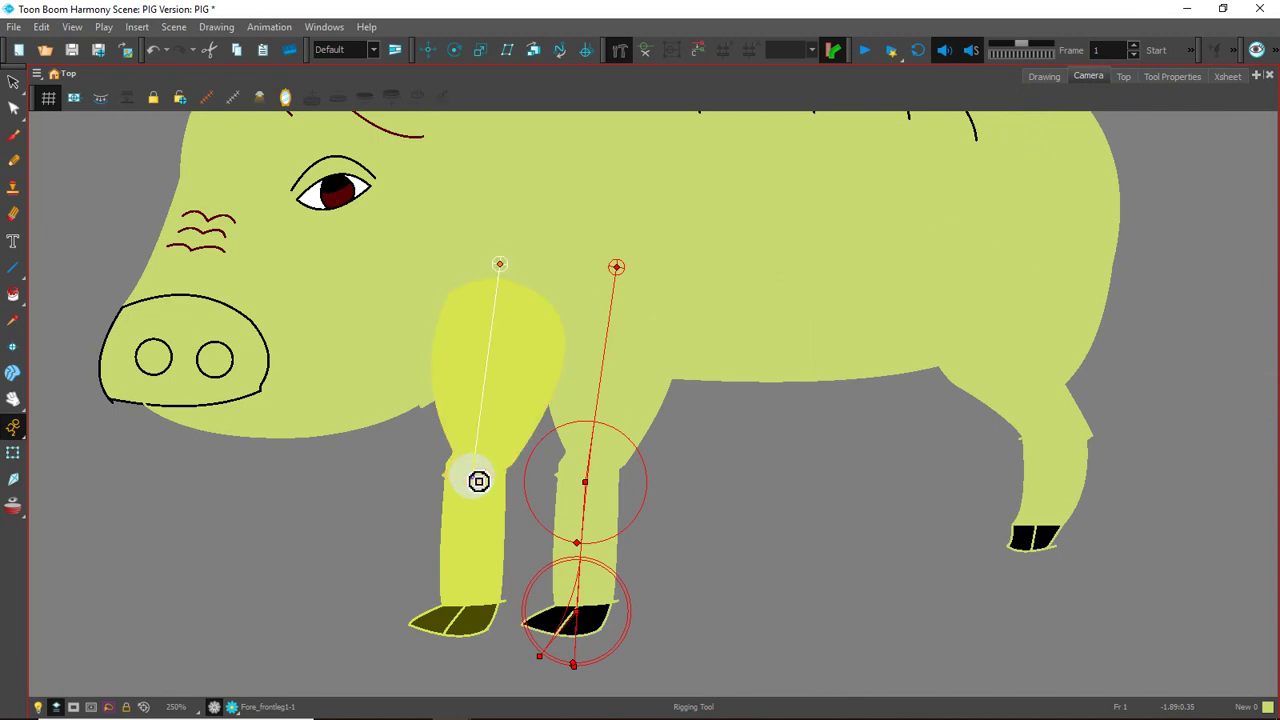
left_click(464, 604)
left_click(435, 649)
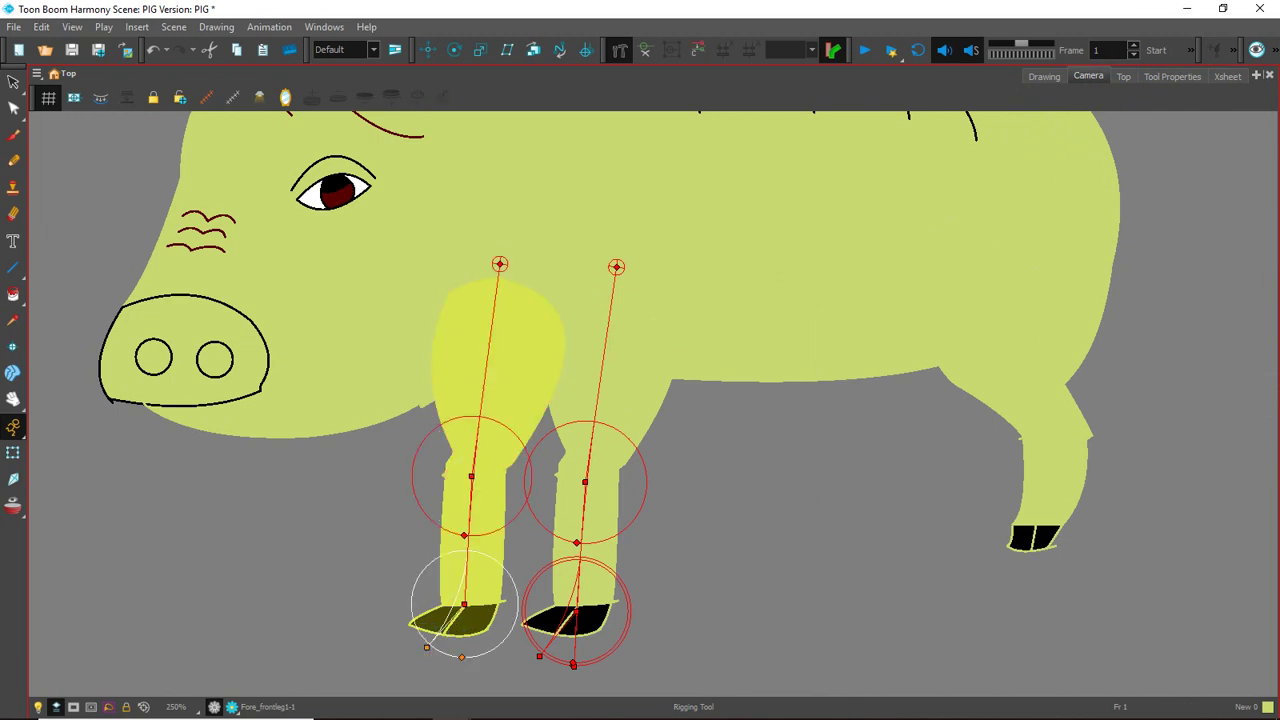
- Select the backleg1 layer and move the floating Timeline window clear of the back leg
key("alt+Tab")
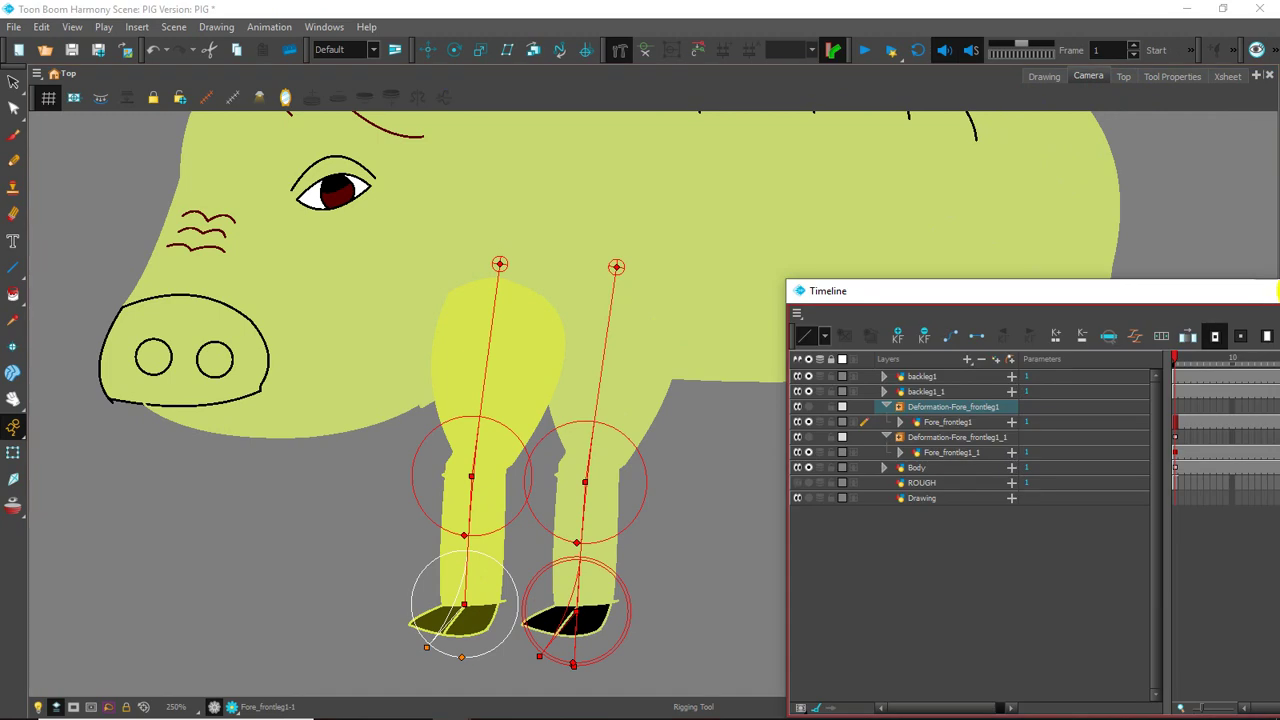
left_click_drag(930, 291, 1195, 196)
left_click(1062, 296)
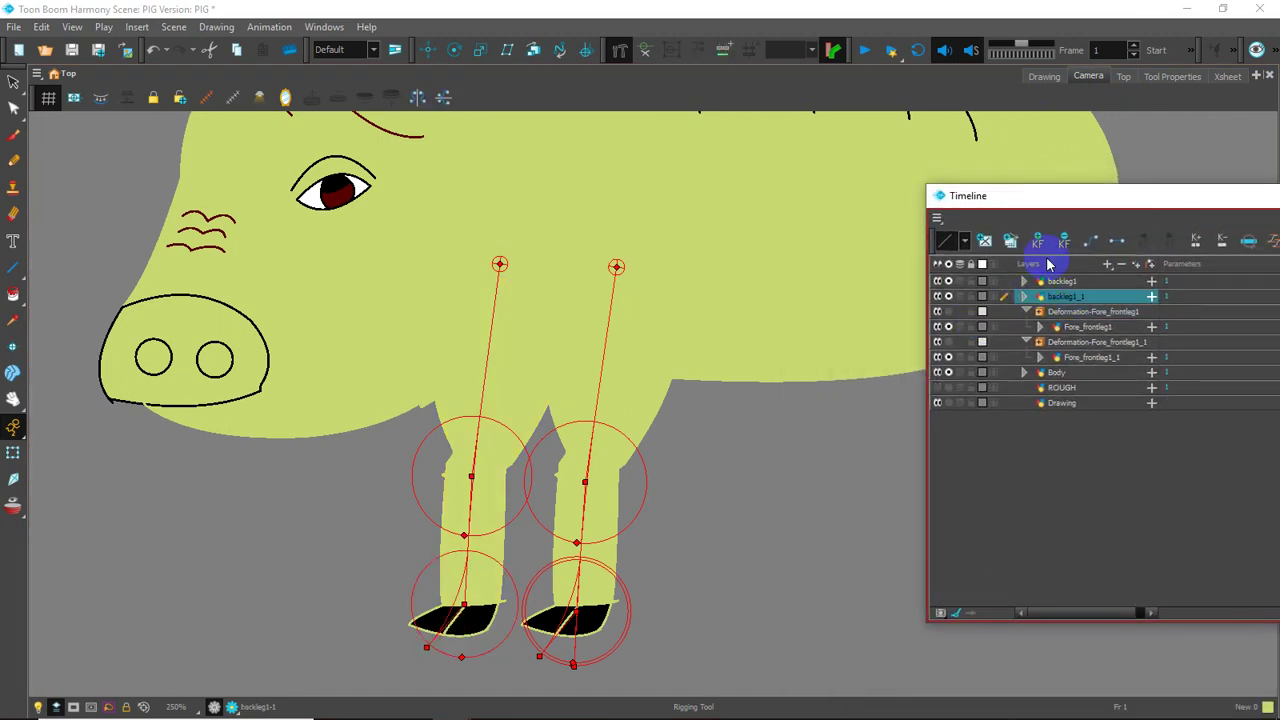
left_click_drag(1063, 194, 1237, 300)
left_click(1108, 297)
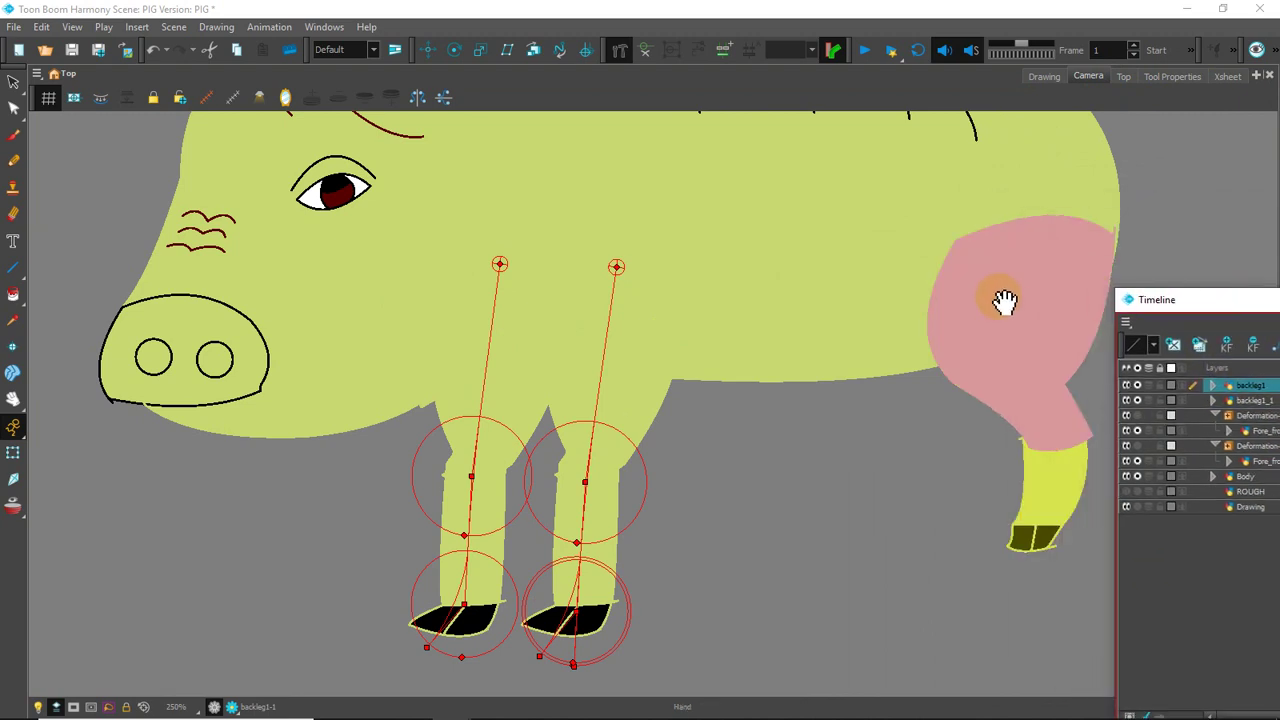
left_click_drag(1004, 300, 829, 300)
key("alt+Tab")
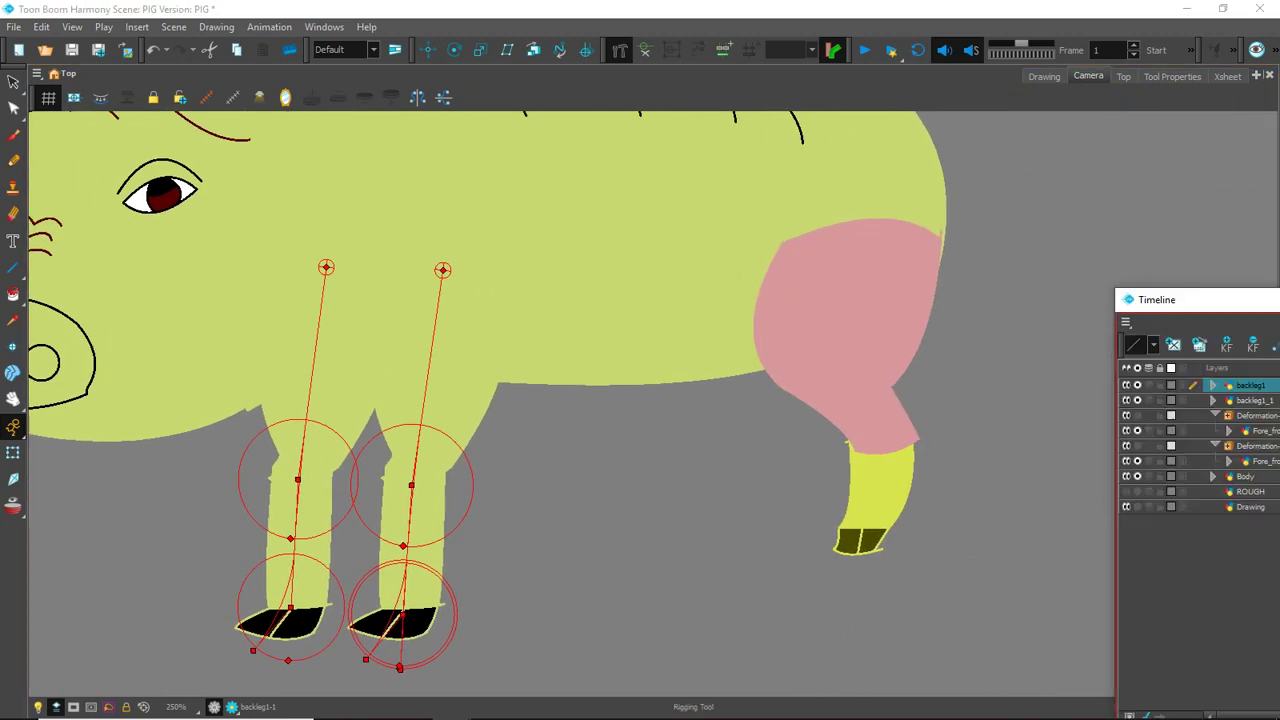
left_click_drag(1237, 298, 1175, 230)
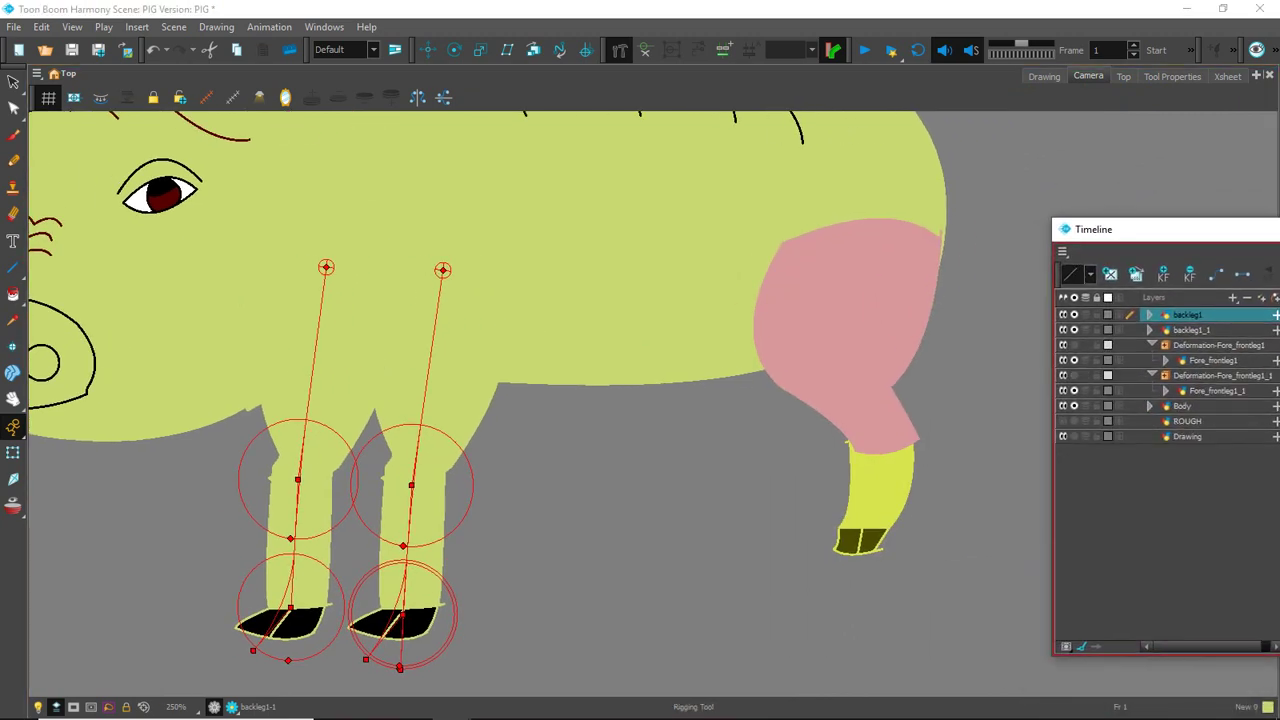
- Build a bone chain on the backleg1 layer with the Rigging tool, from above the thigh through the knee and ankle to the hoof
left_click(616, 53)
left_click(826, 211)
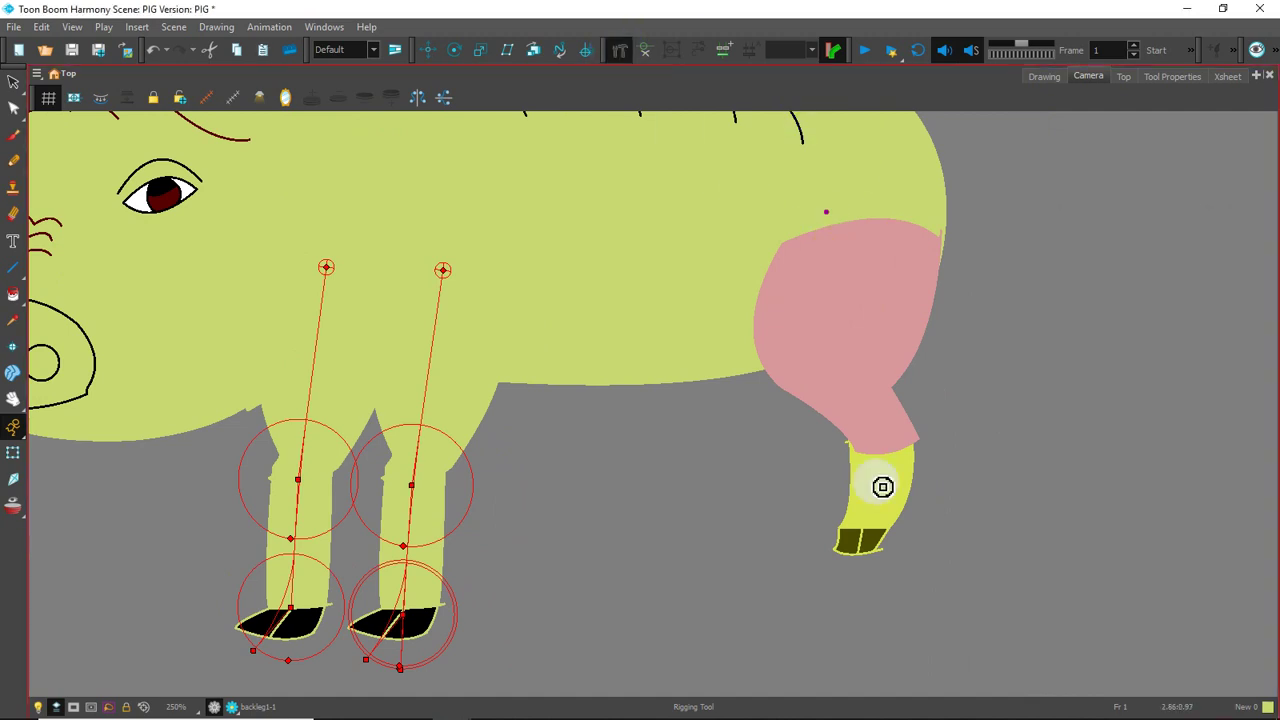
left_click(877, 447)
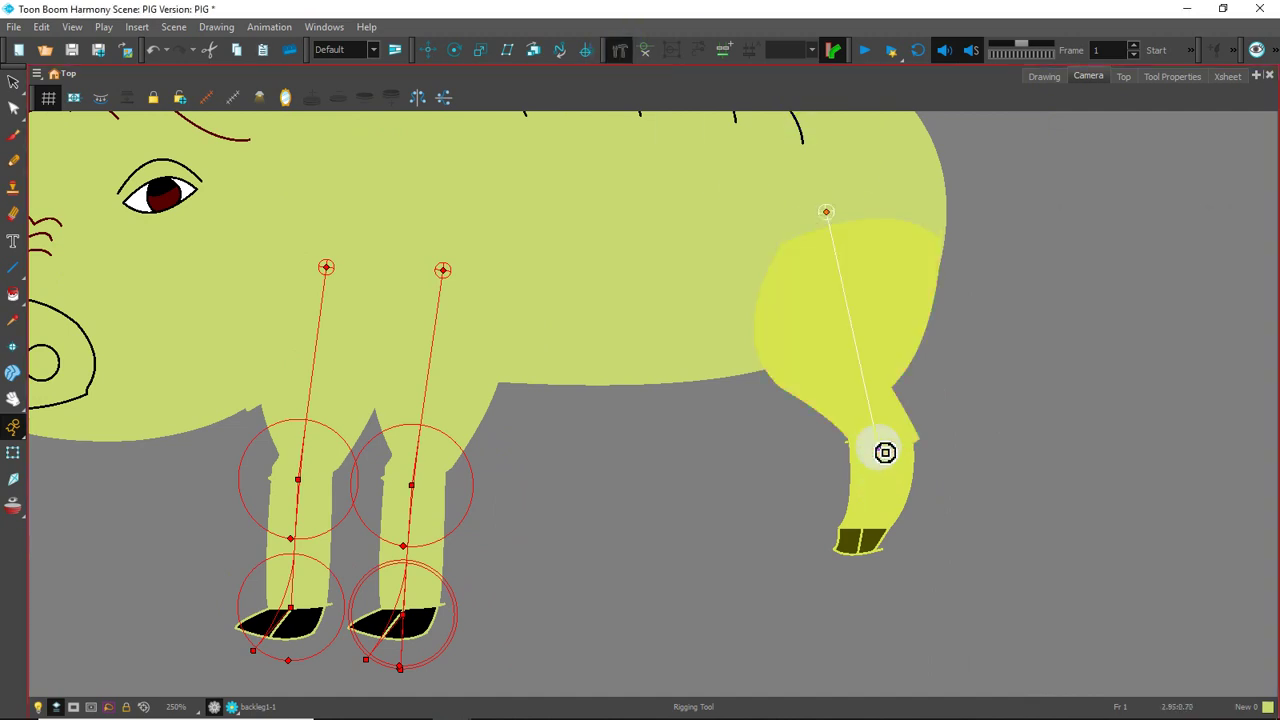
left_click(874, 533)
left_click(857, 569)
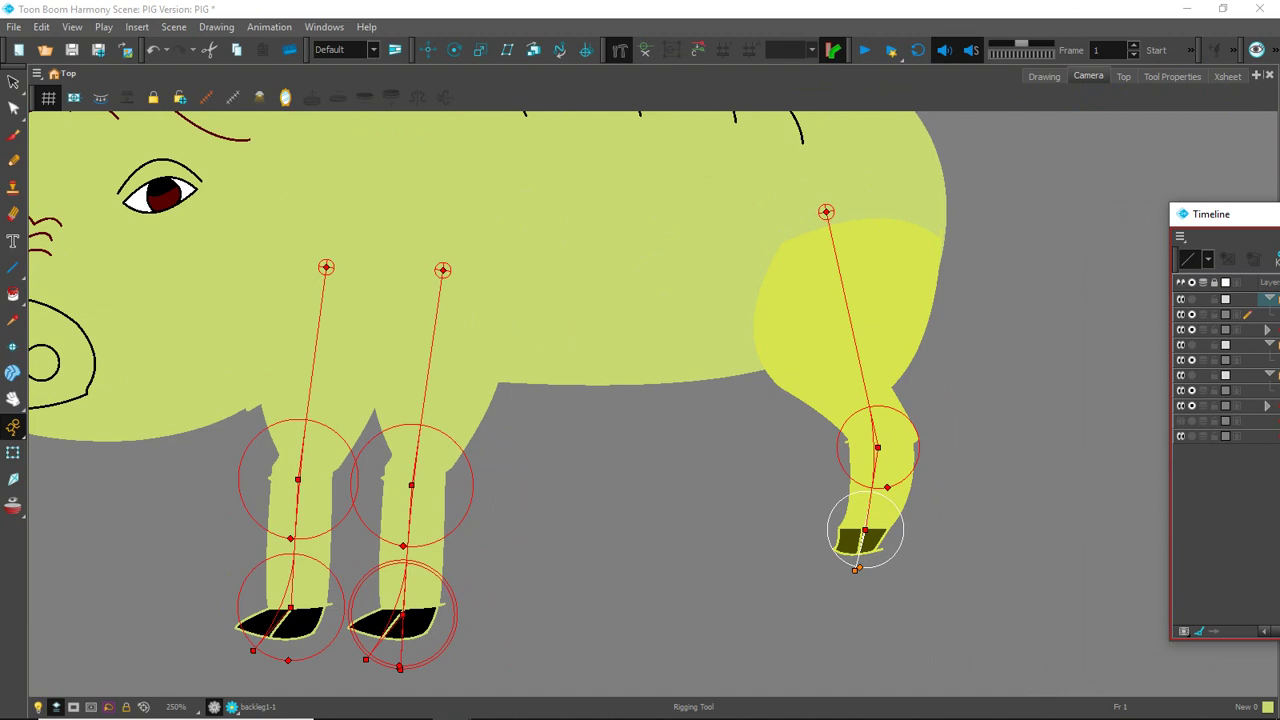
- Select the backleg1_1 layer and move the back leg forward with the Transform tool, clear of the existing rear bone chain
left_click(1276, 330)
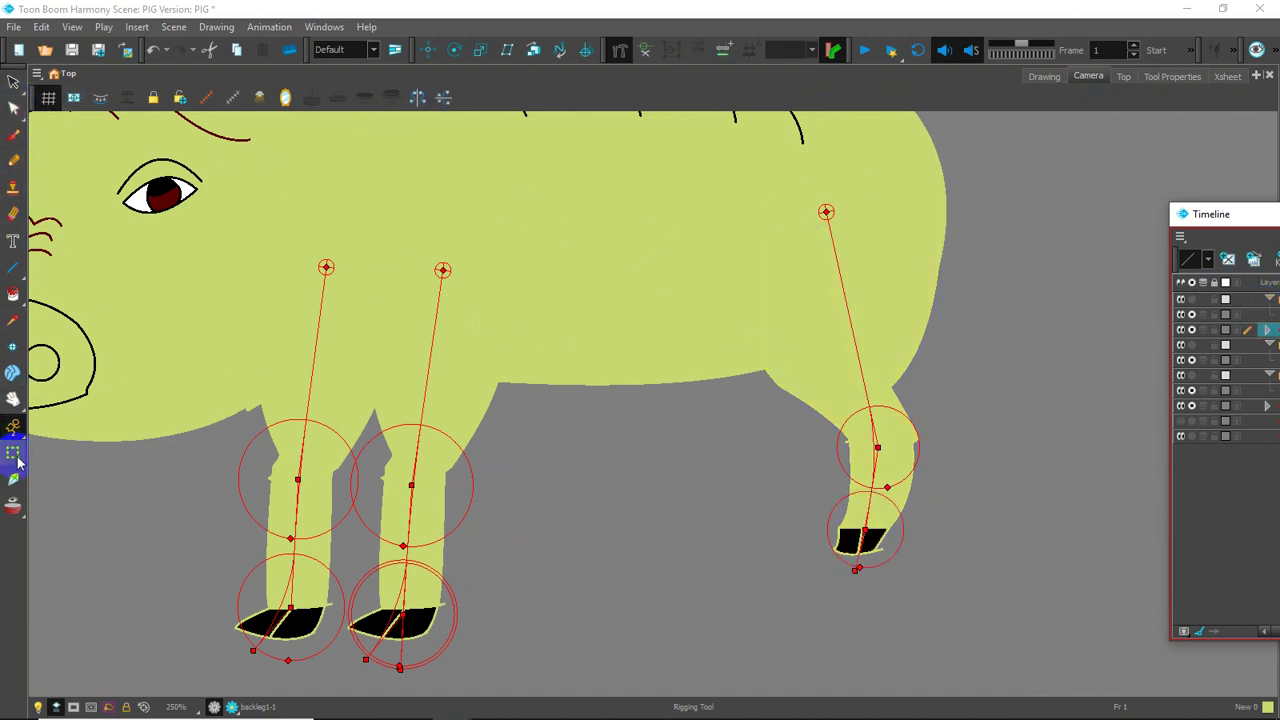
left_click(14, 106)
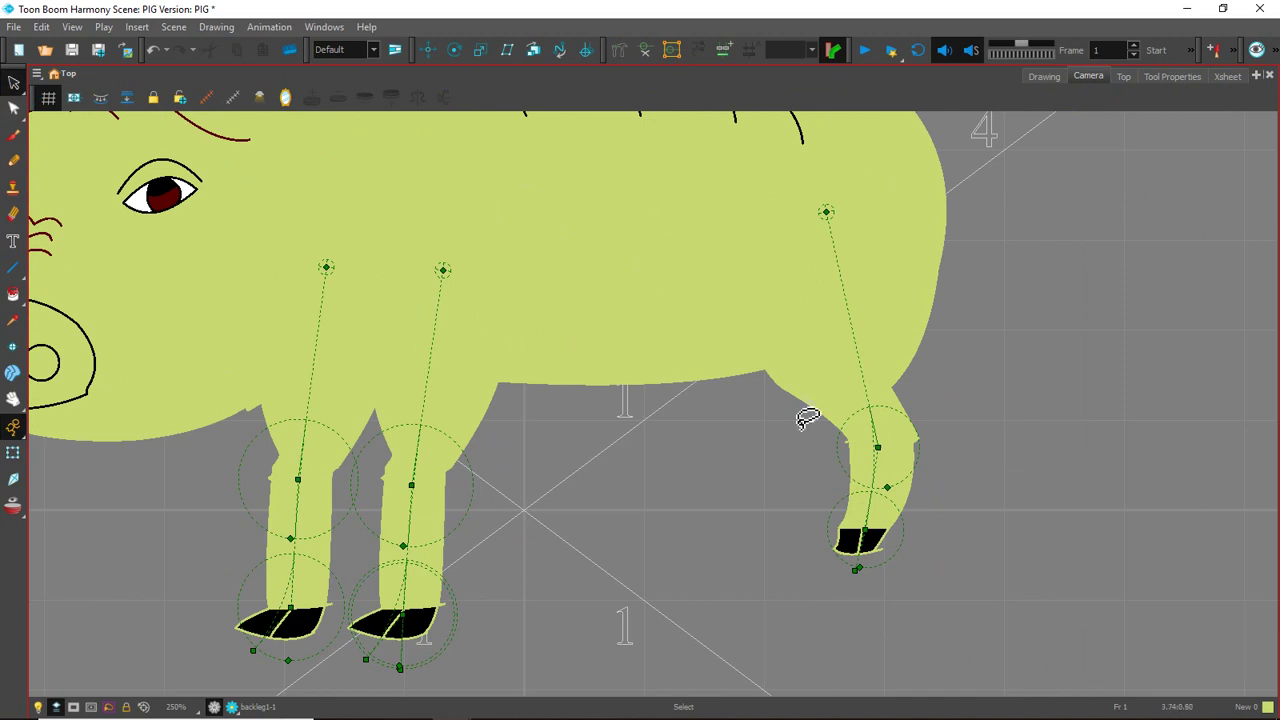
left_click(14, 425)
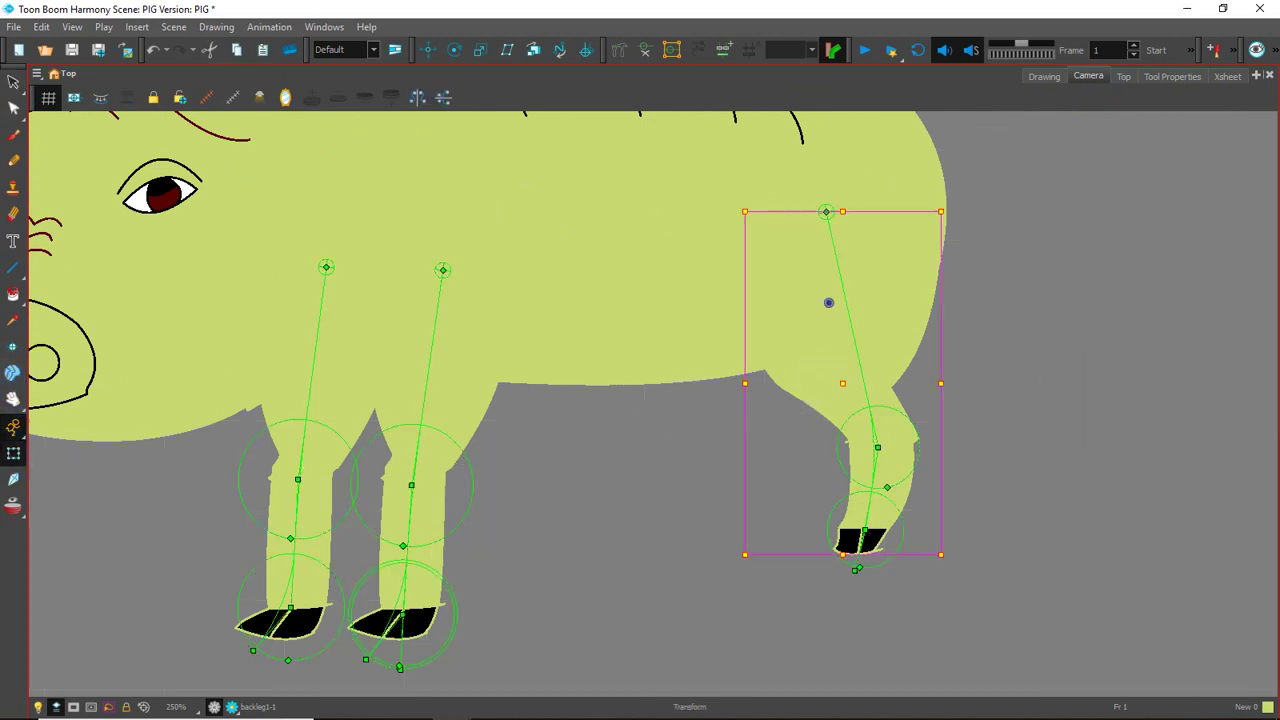
key("alt+Tab")
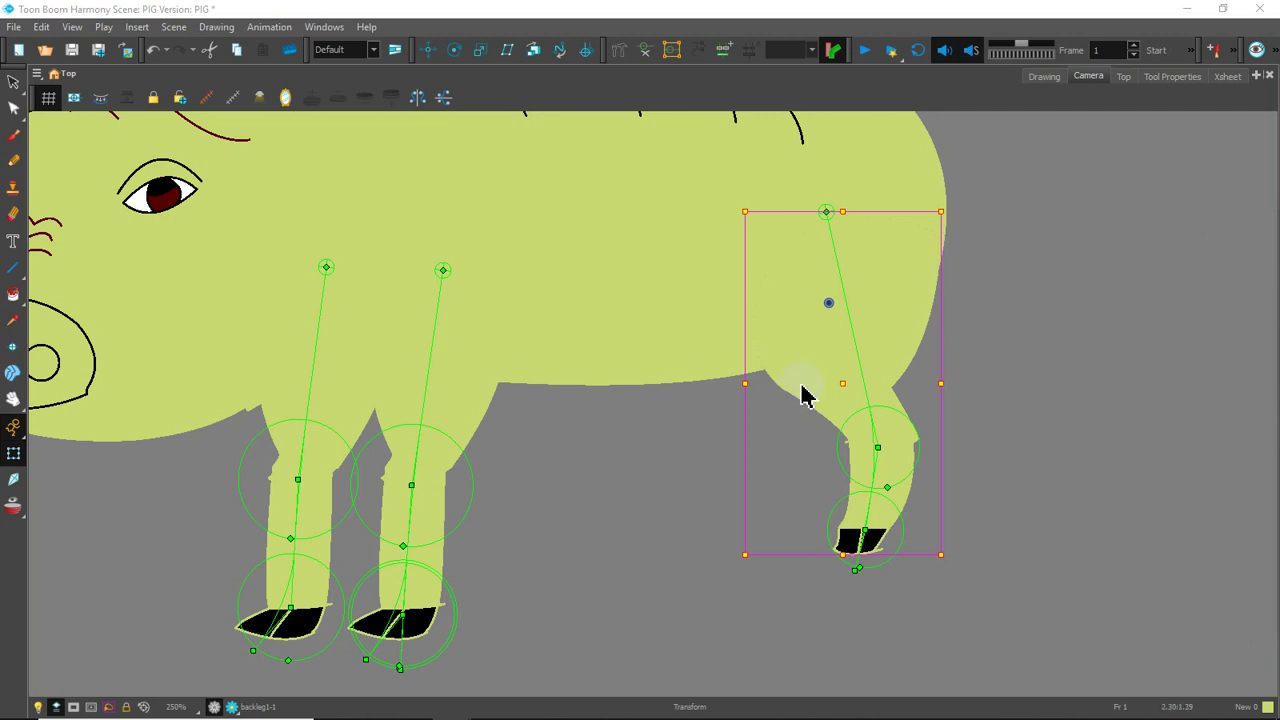
left_click(805, 394)
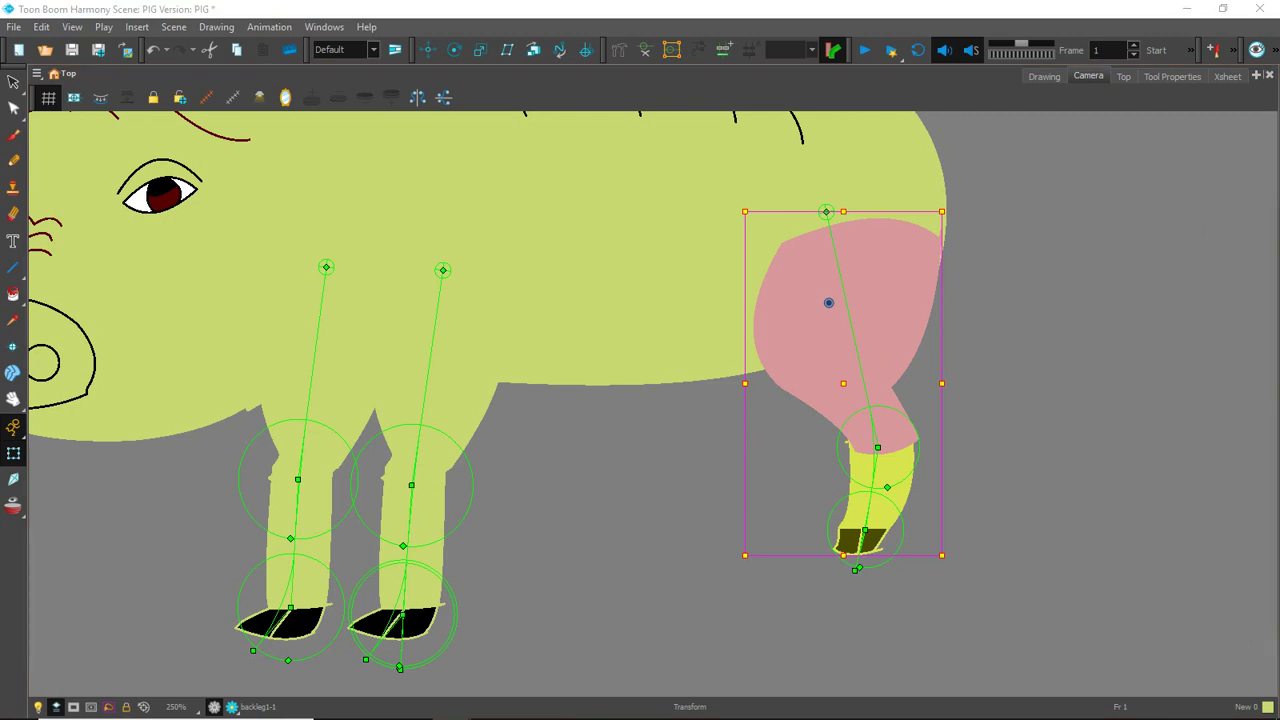
left_click_drag(917, 341, 778, 384)
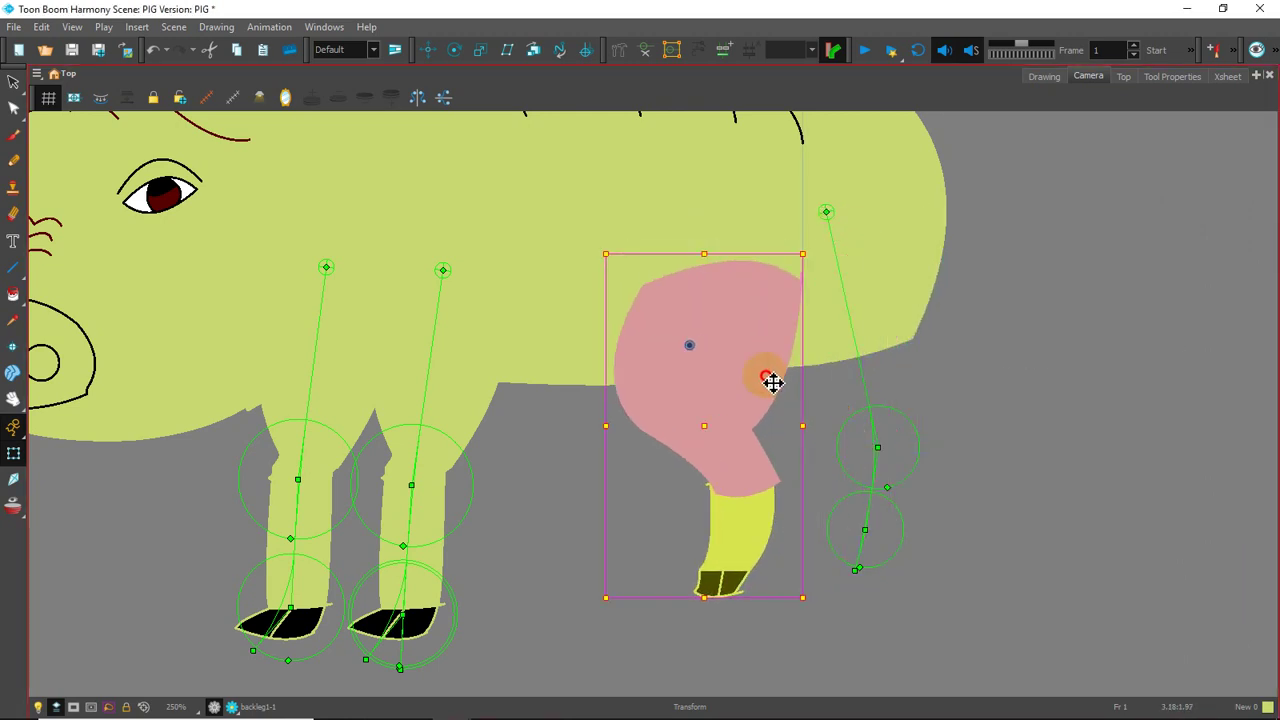
- Build a bone chain on the moved back leg with the Rigging tool, from above the thigh through the knee and ankle to the hoof
left_click(620, 50)
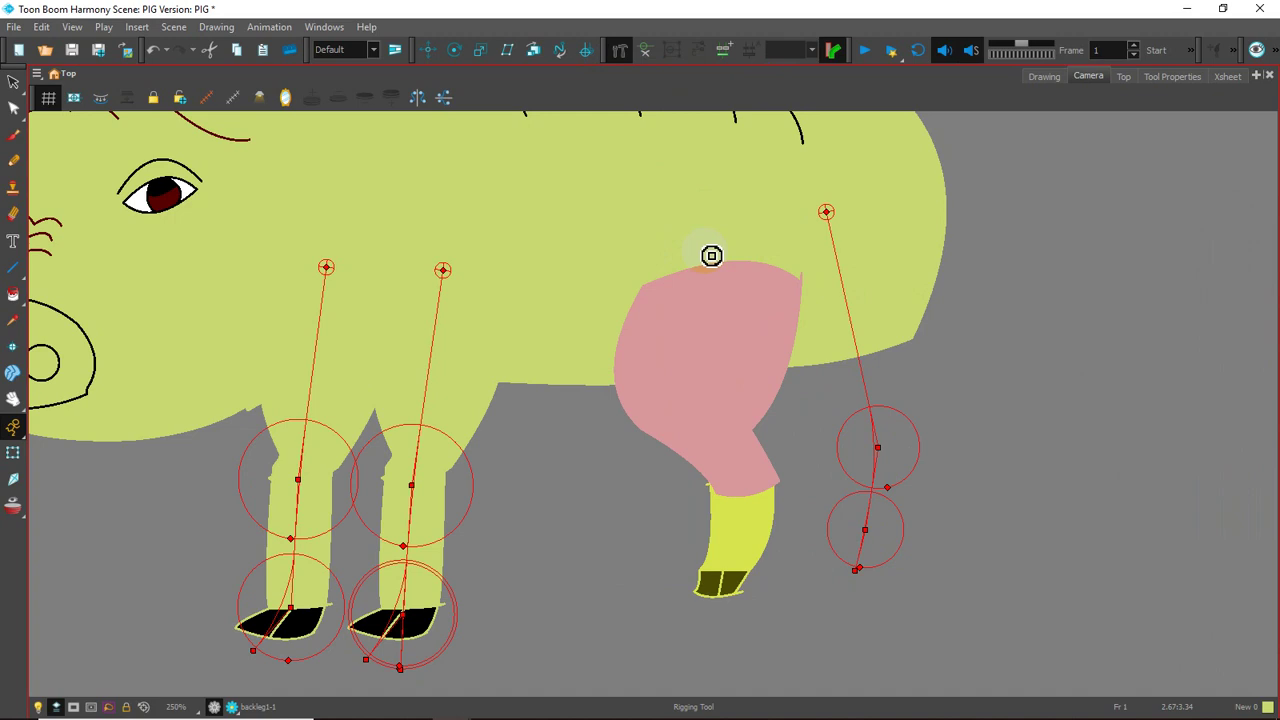
left_click_drag(713, 255, 744, 486)
left_click_drag(737, 573, 710, 602)
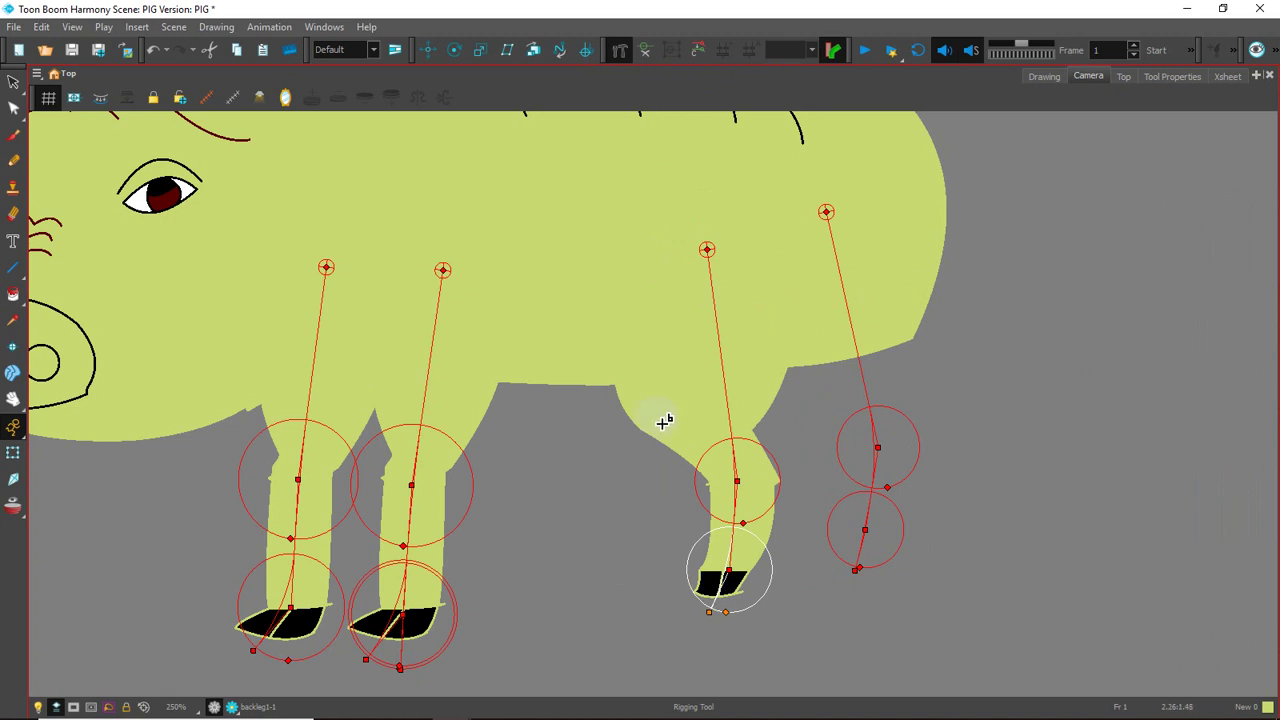
- Move the forward back leg behind the body by its root bone, and place the unrigged-looking leg drawing onto the rear bone chain
left_click(14, 82)
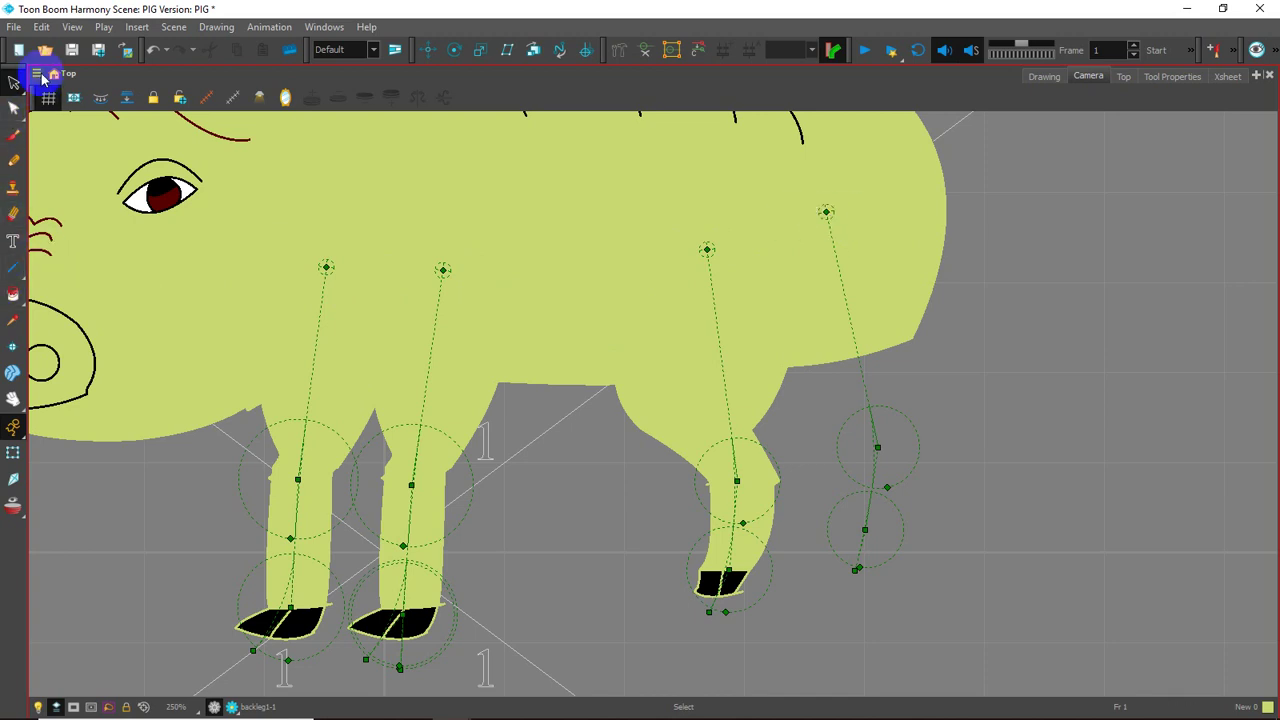
left_click(13, 454)
scroll(677, 331, "down", 2)
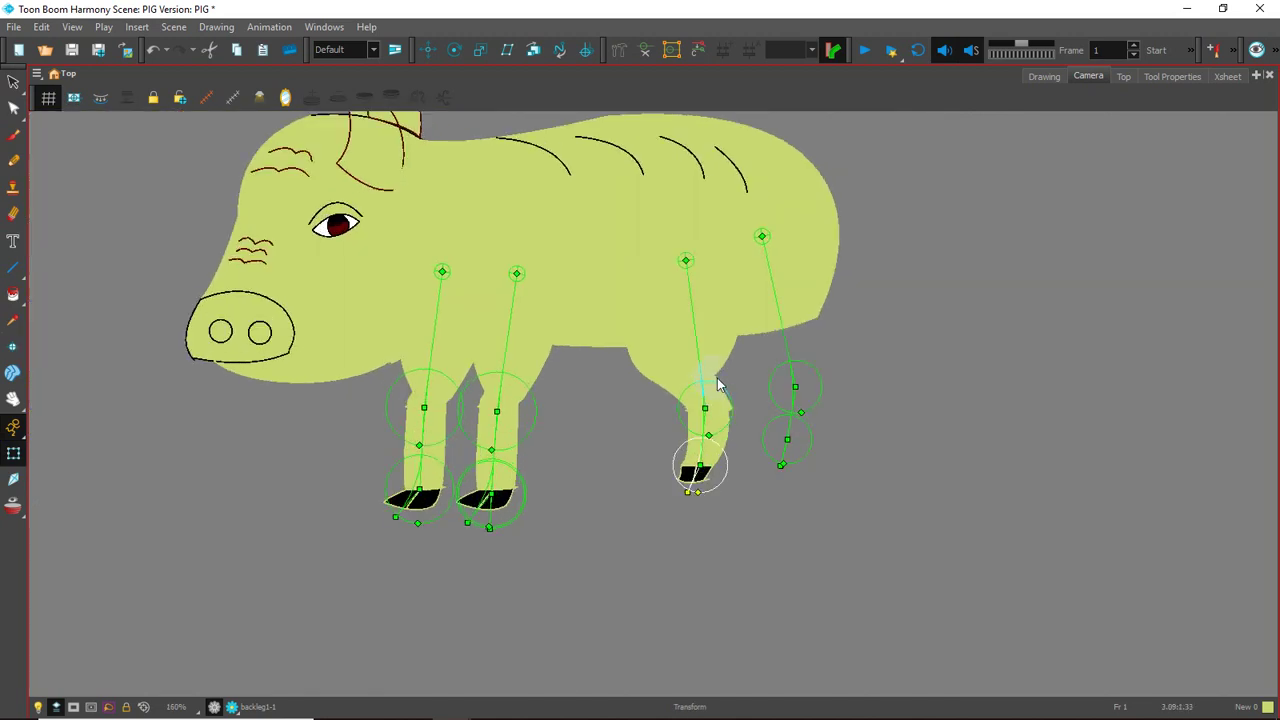
scroll(718, 384, "up", 1)
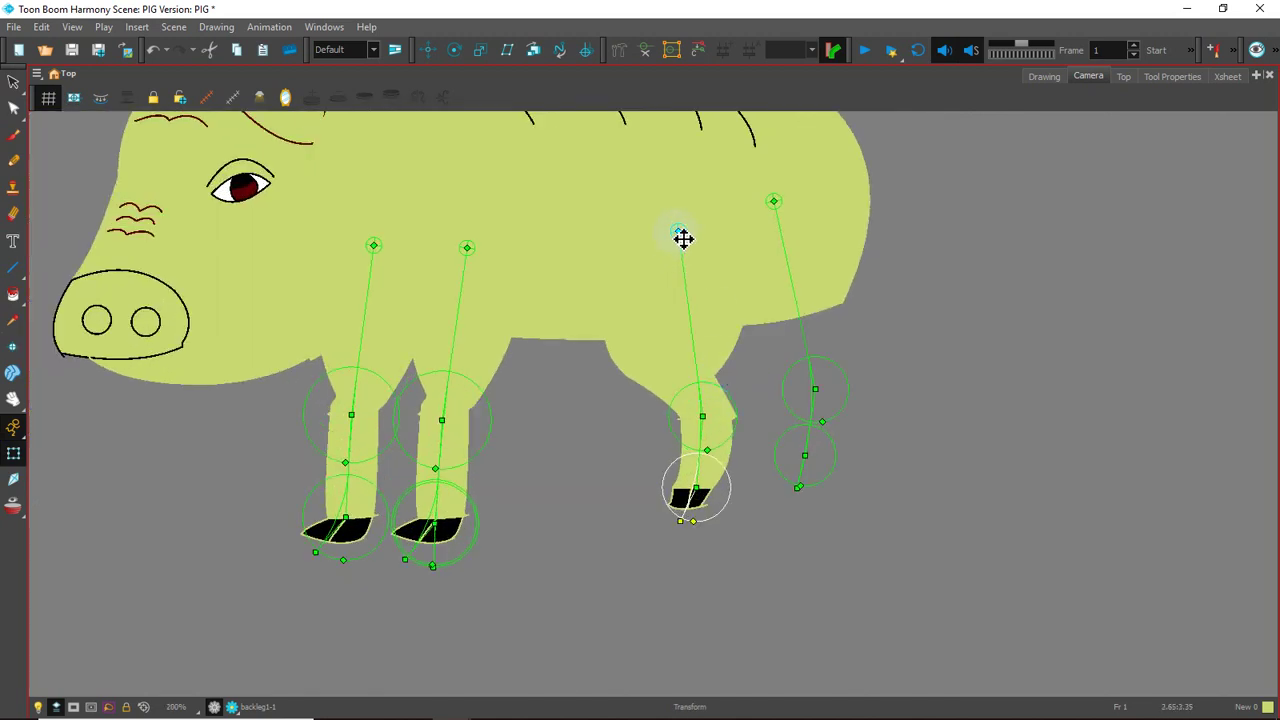
left_click_drag(677, 231, 884, 200)
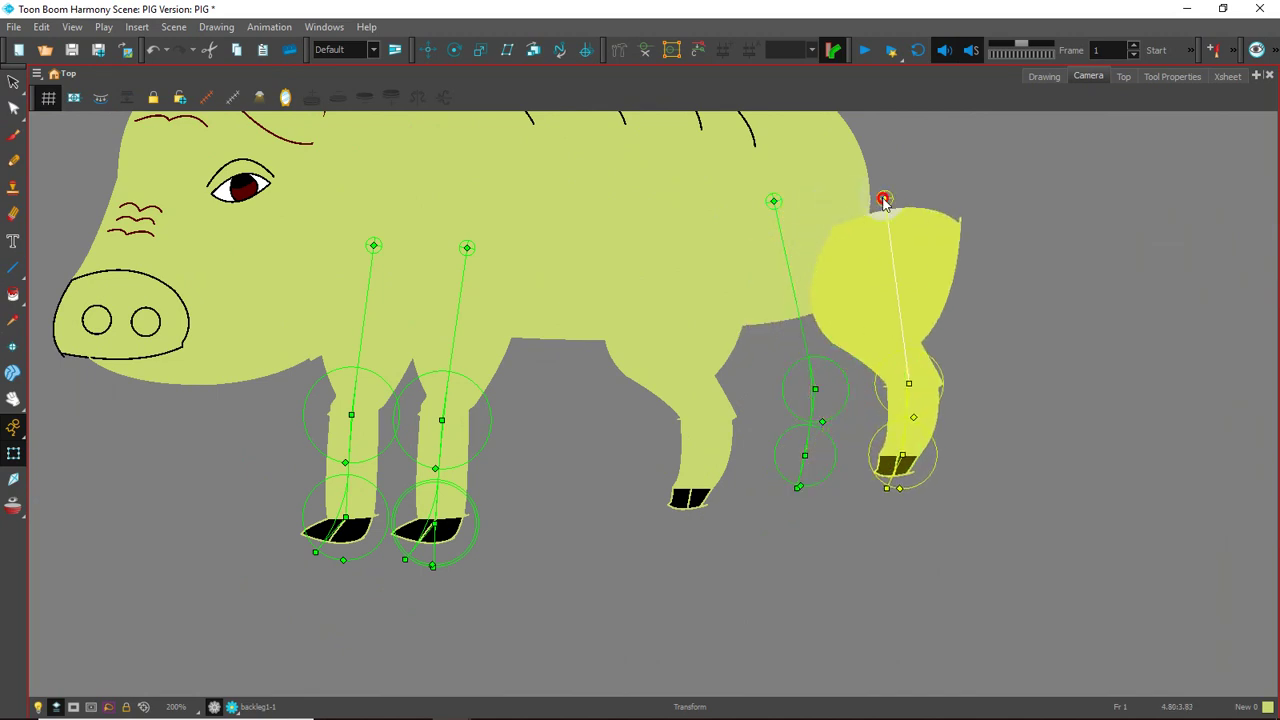
left_click(677, 360)
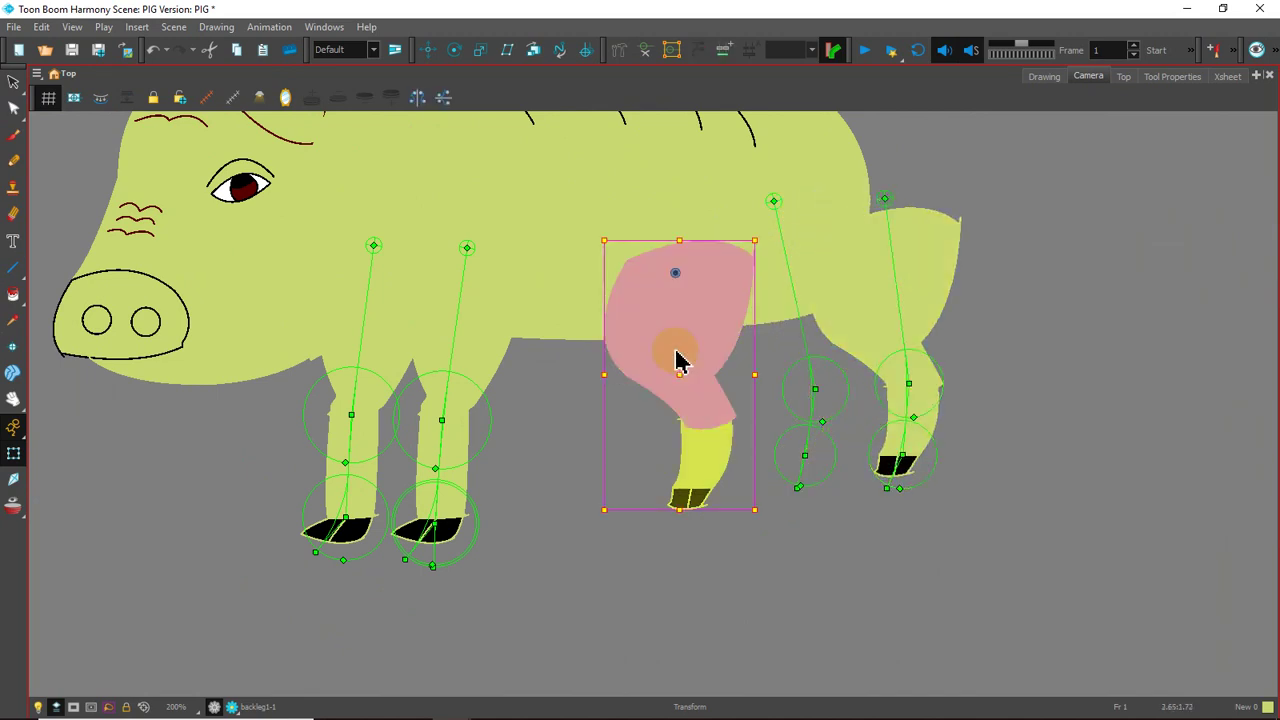
left_click_drag(682, 339, 784, 300)
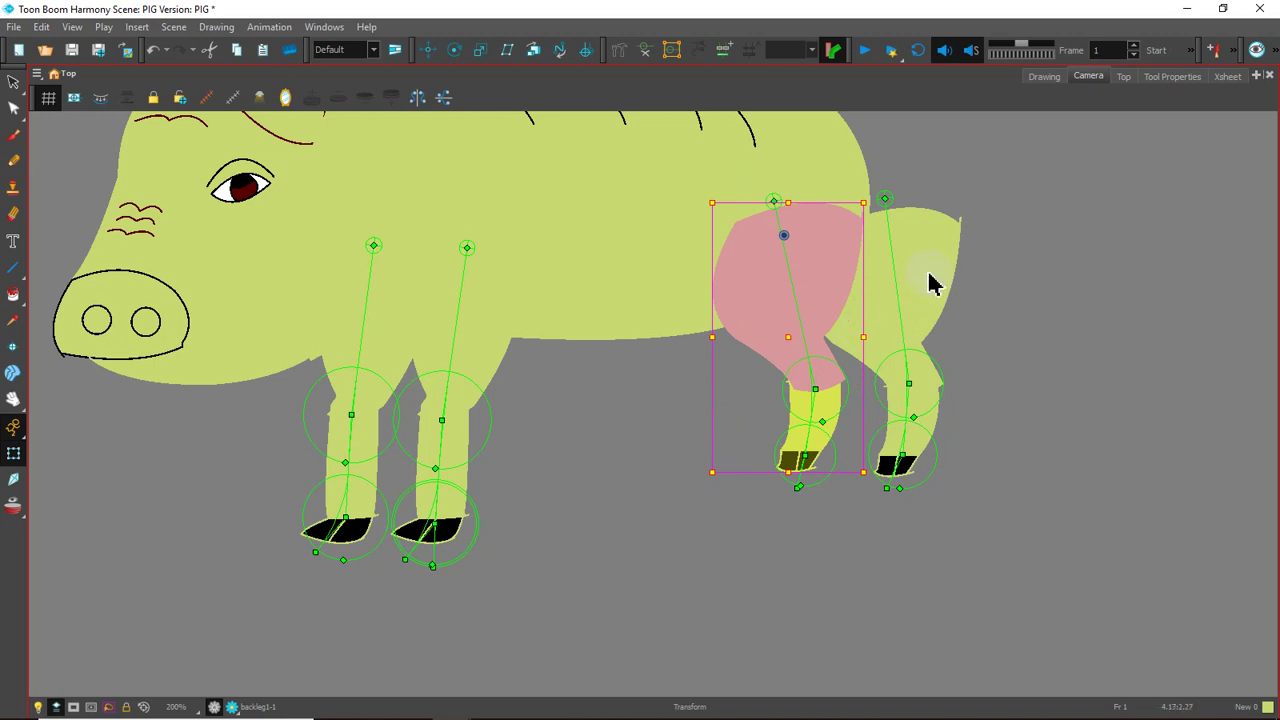
- Reposition both back legs with their bone chains under the pig's hindquarters, one slightly ahead of the other, and clear the selection
left_click(927, 268)
left_click(773, 205)
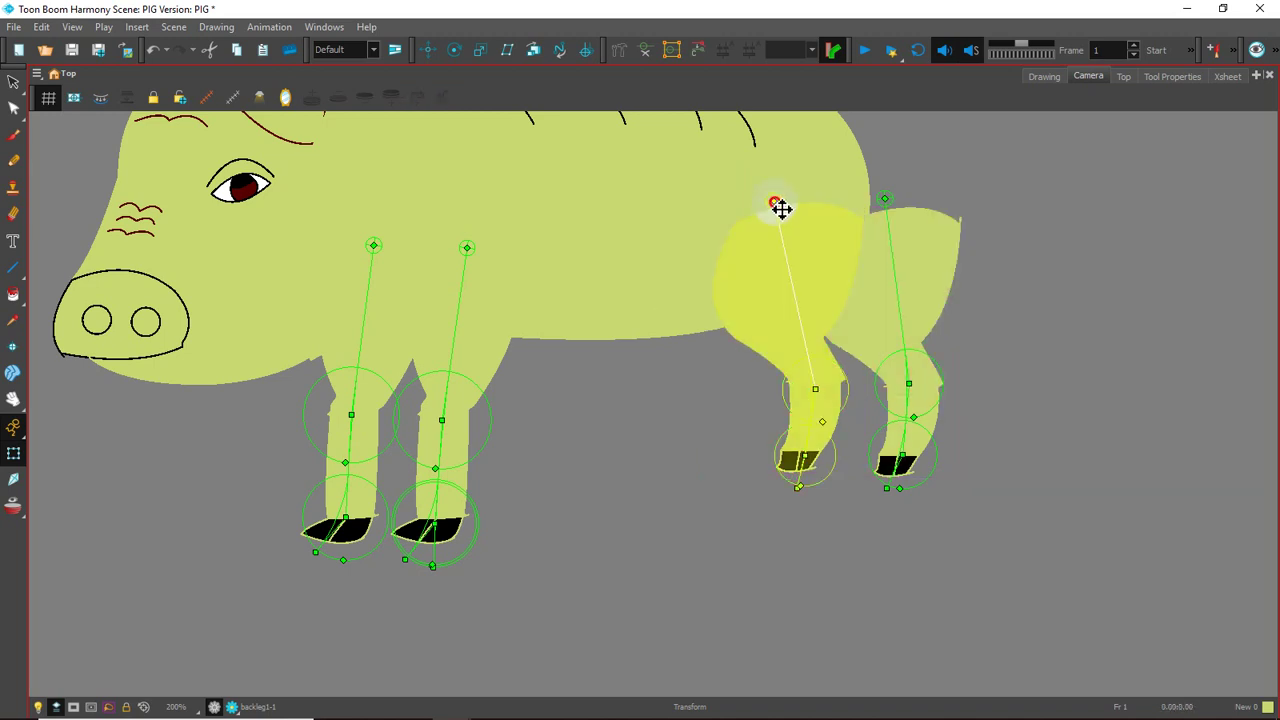
left_click_drag(781, 208, 710, 231)
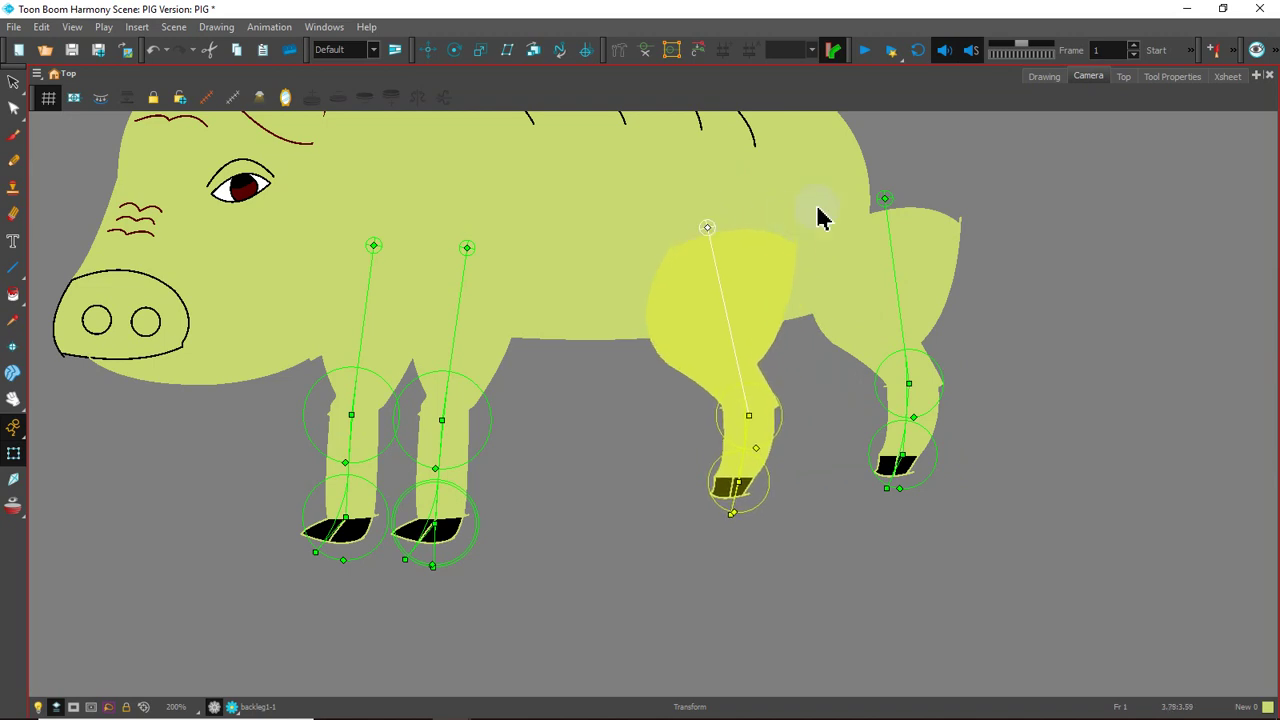
left_click_drag(888, 199, 783, 203)
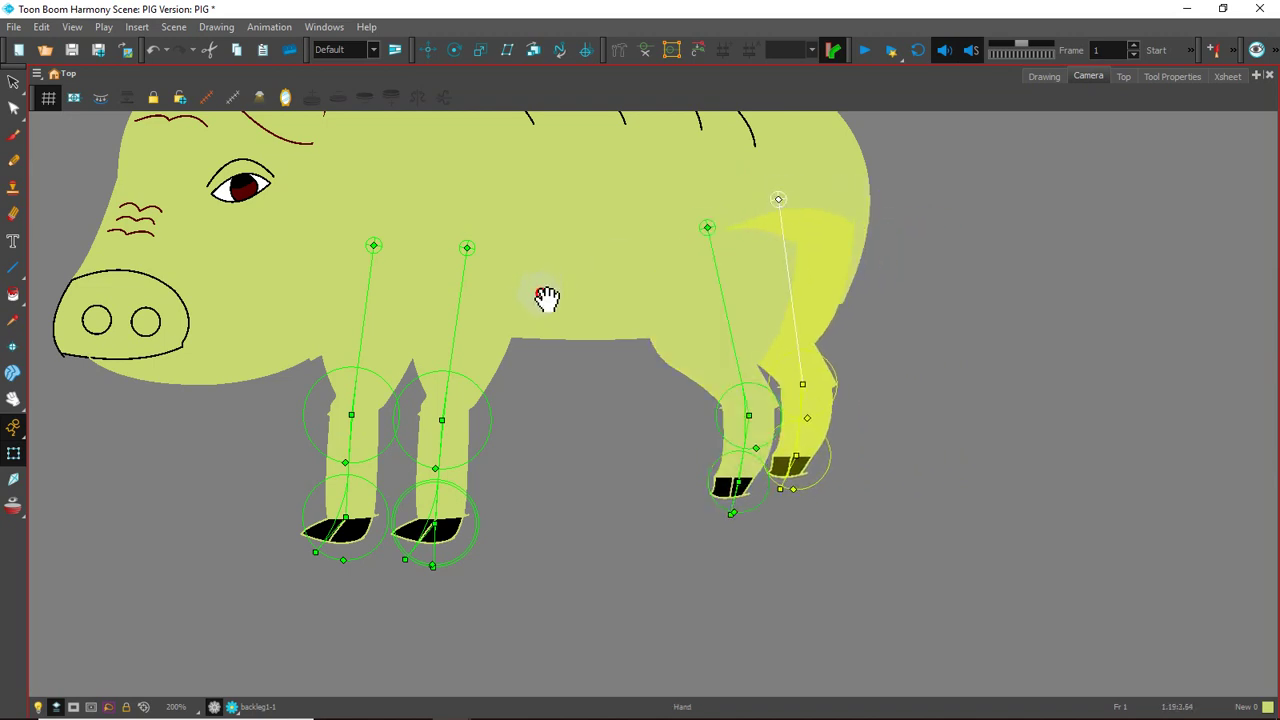
left_click_drag(543, 297, 606, 492)
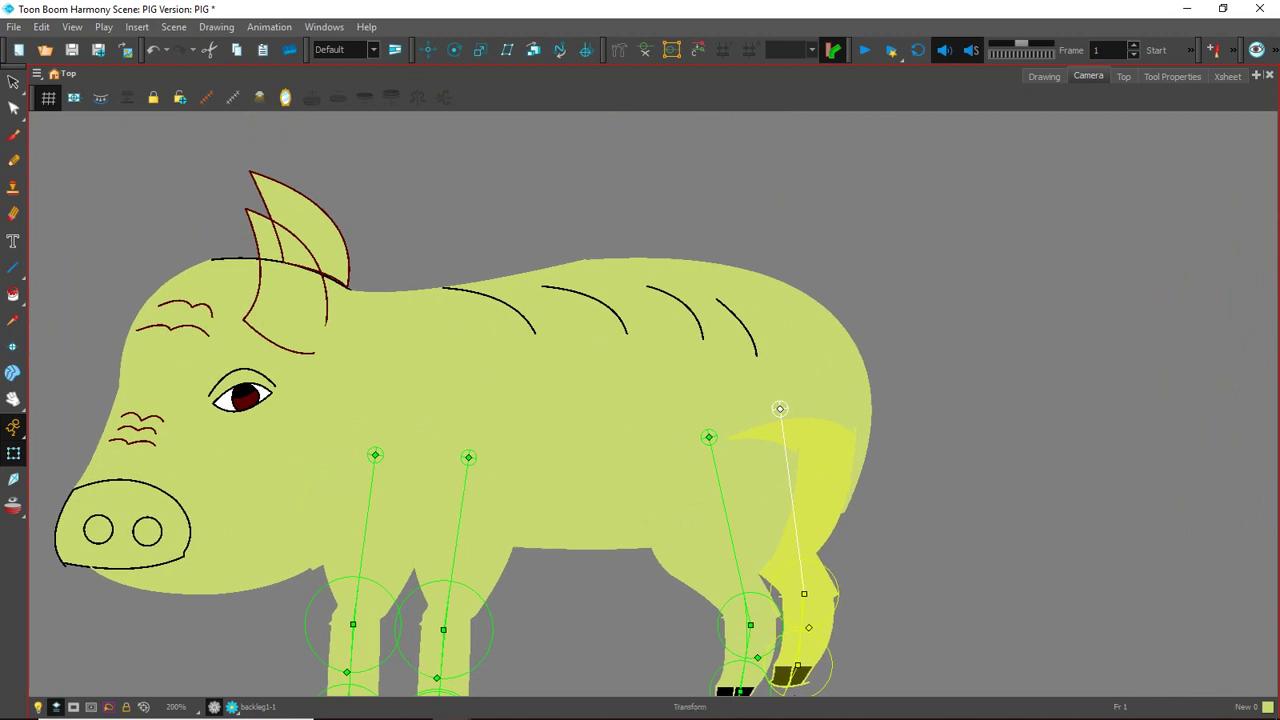
key("Escape")
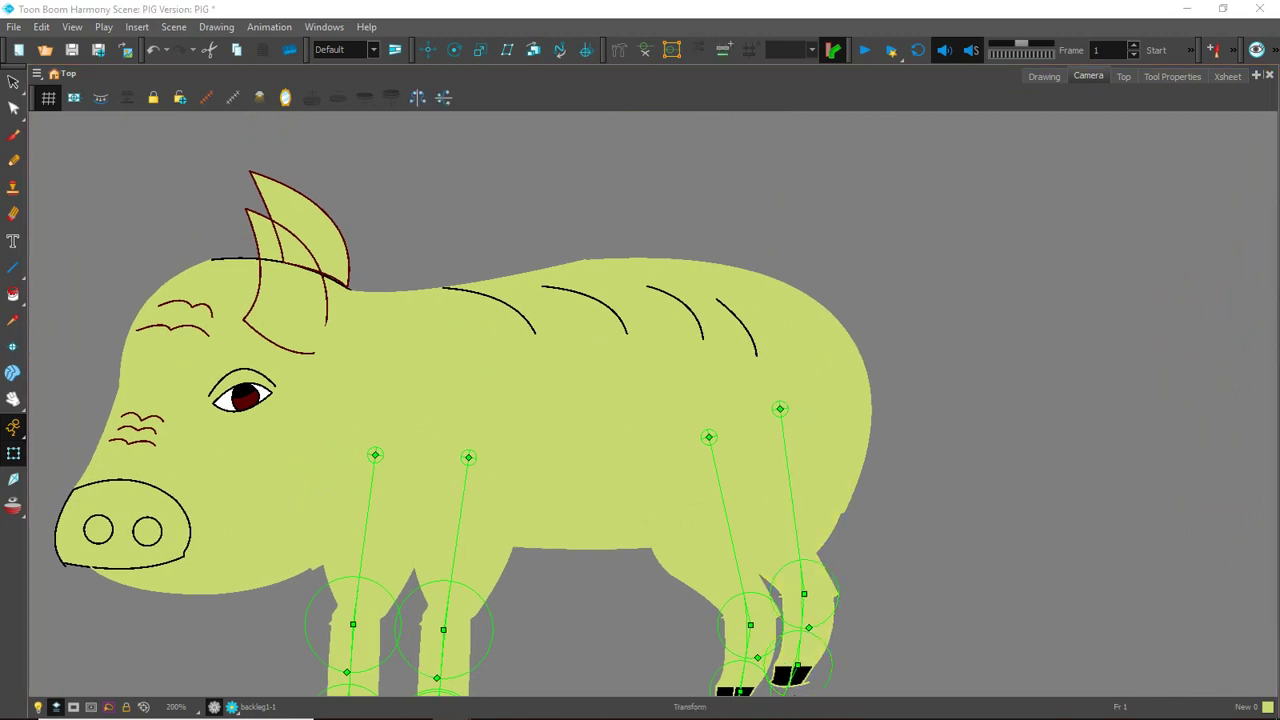
- Select the Tail layer in the floating Timeline window
left_click_drag(1279, 220, 1138, 223)
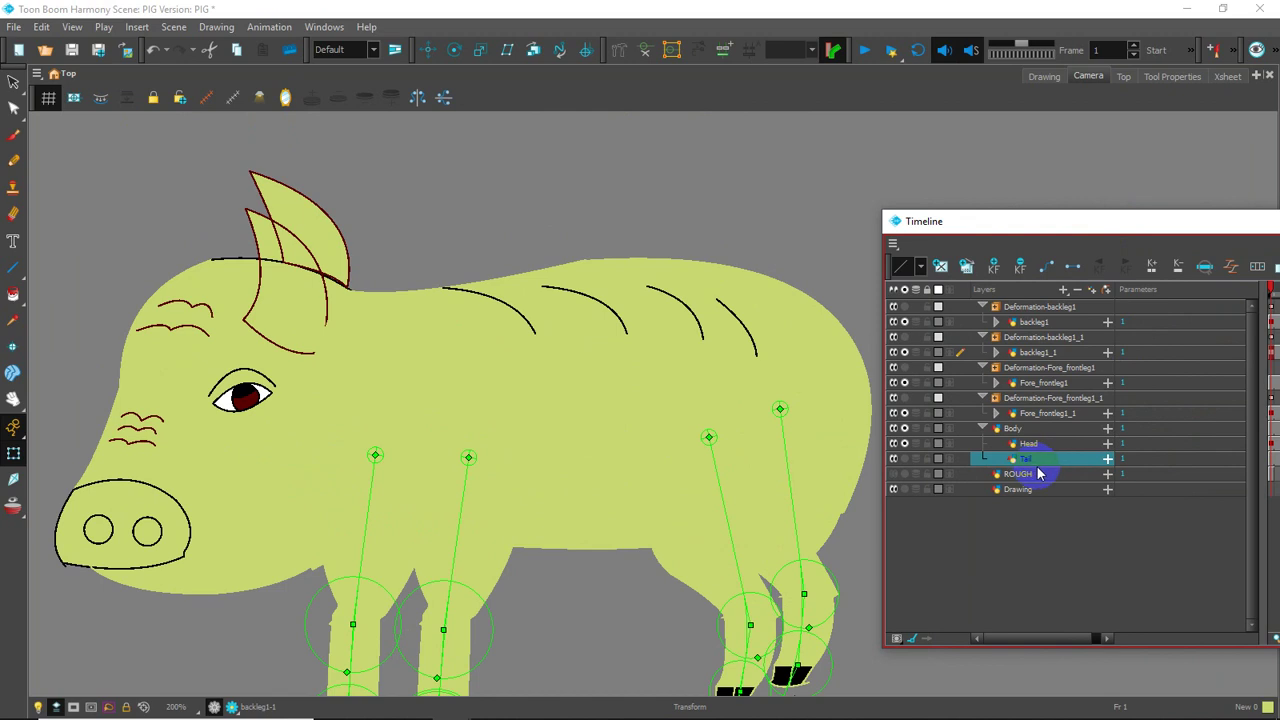
left_click_drag(1043, 229, 1060, 226)
left_click(917, 459)
left_click_drag(812, 238, 704, 248)
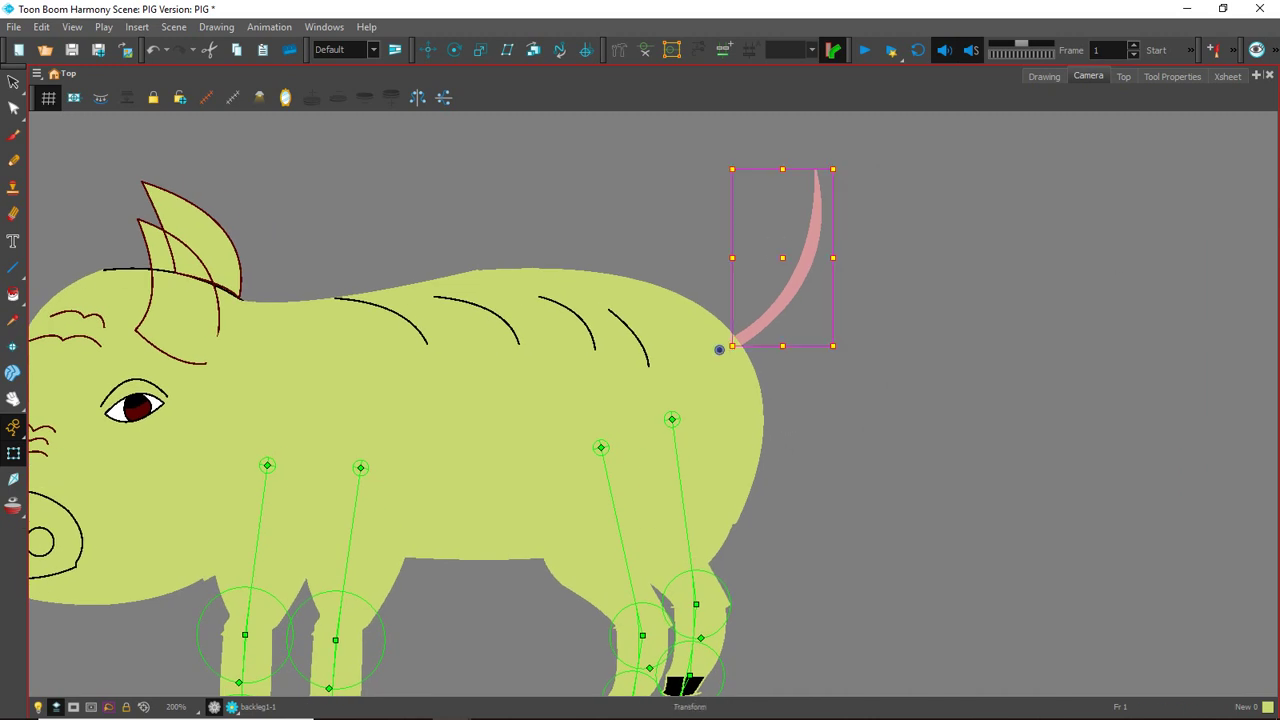
key("alt+Tab")
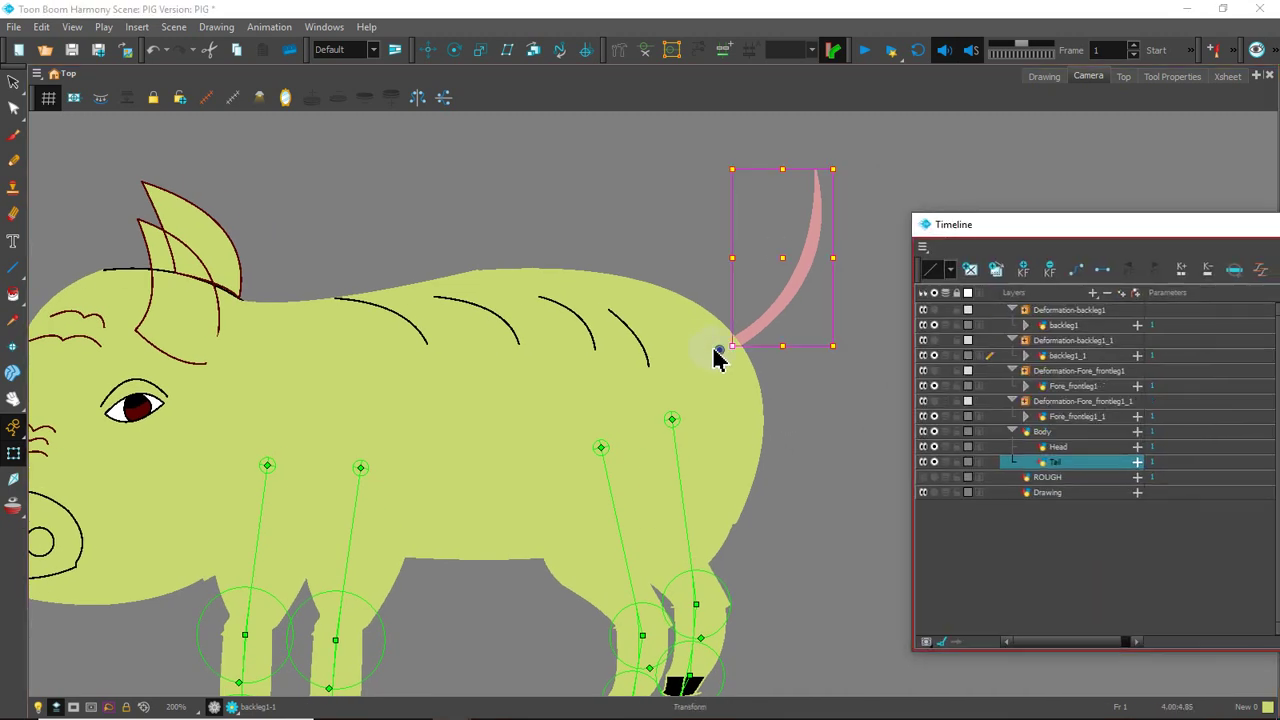
scroll(721, 351, "up", 2)
left_click_drag(785, 244, 771, 280)
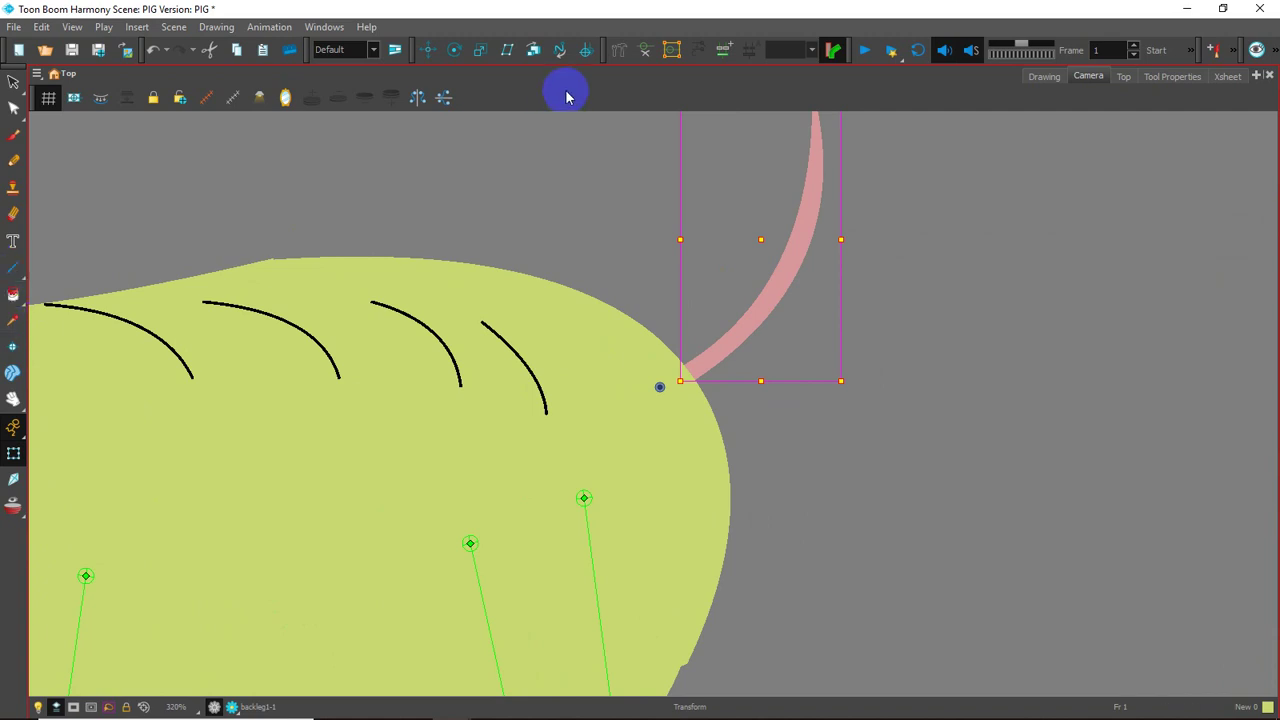
- Build a three-bone chain on the tail with the Rigging tool, from its base on the rump along the curve to the tip
left_click(619, 58)
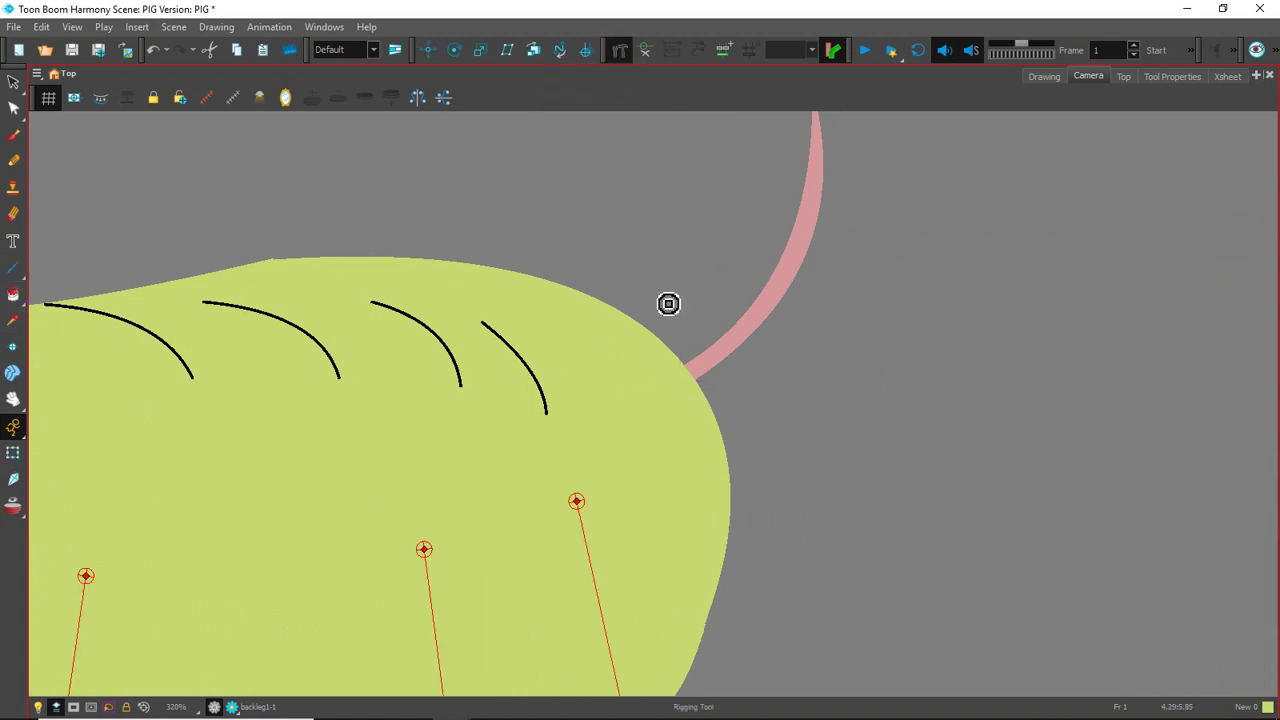
left_click(678, 381)
left_click(764, 304)
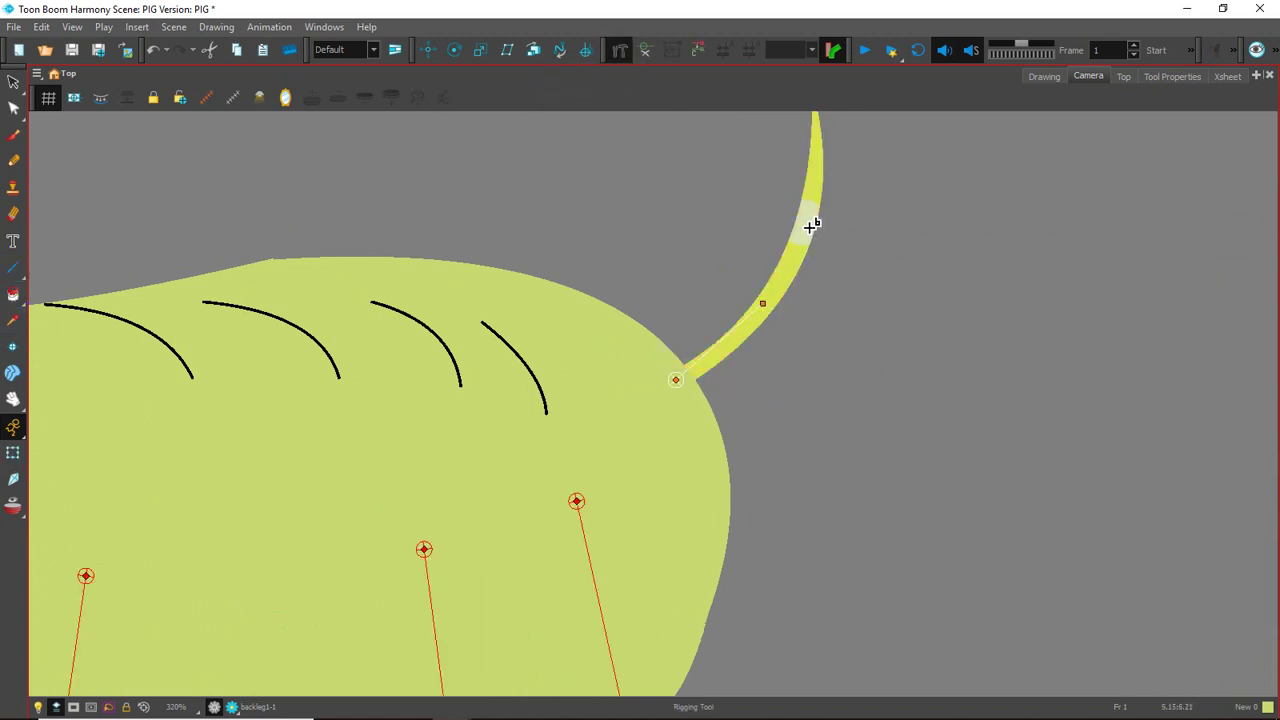
left_click(813, 224)
scroll(830, 240, "up", 3)
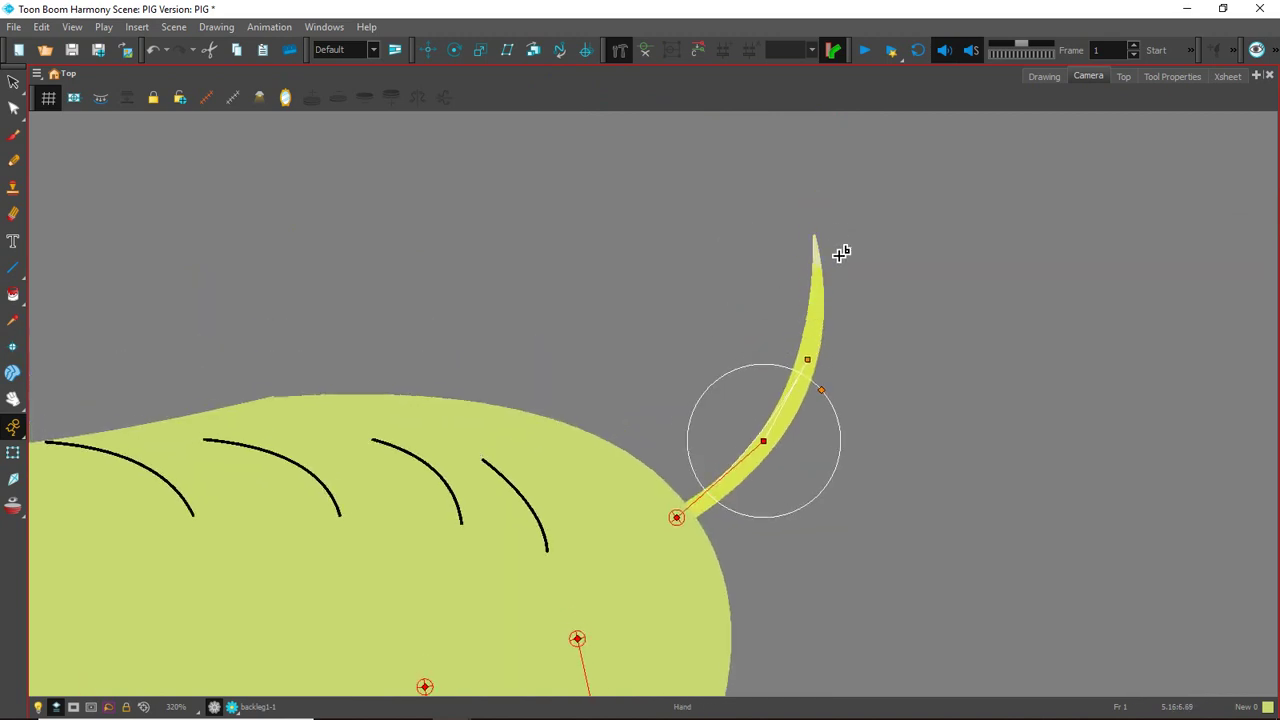
left_click(819, 224)
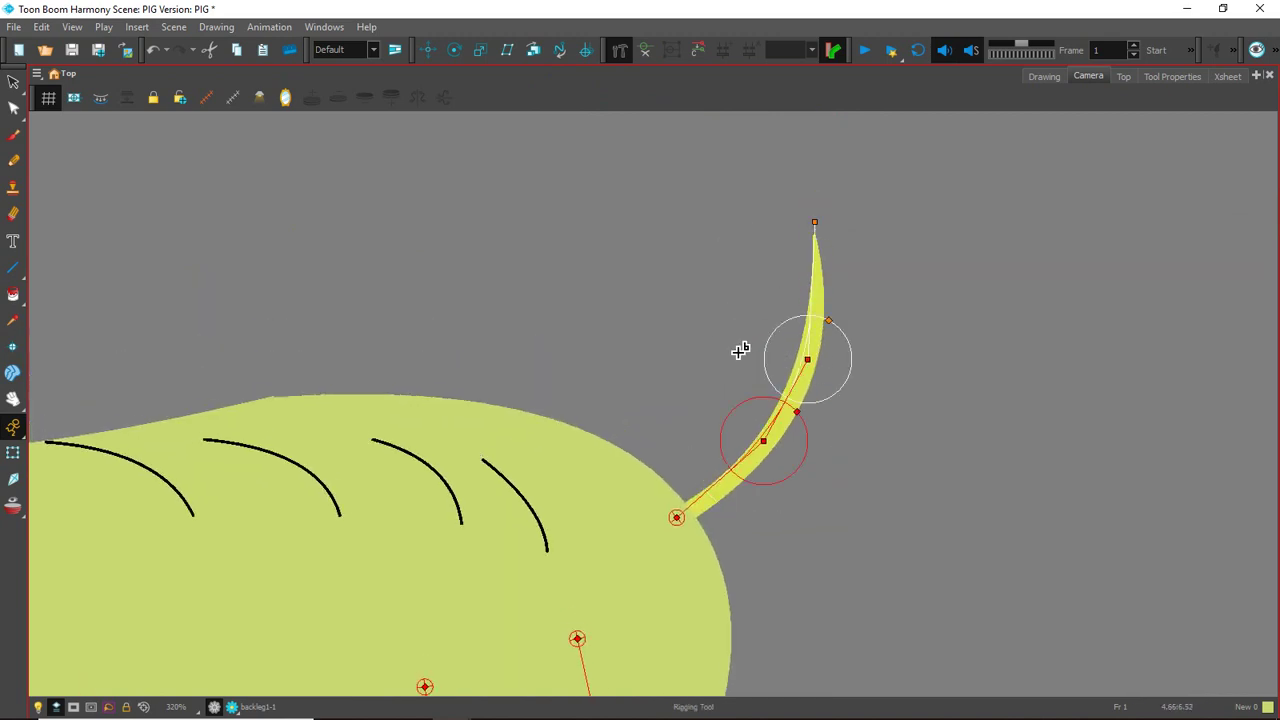
scroll(611, 297, "down", 2)
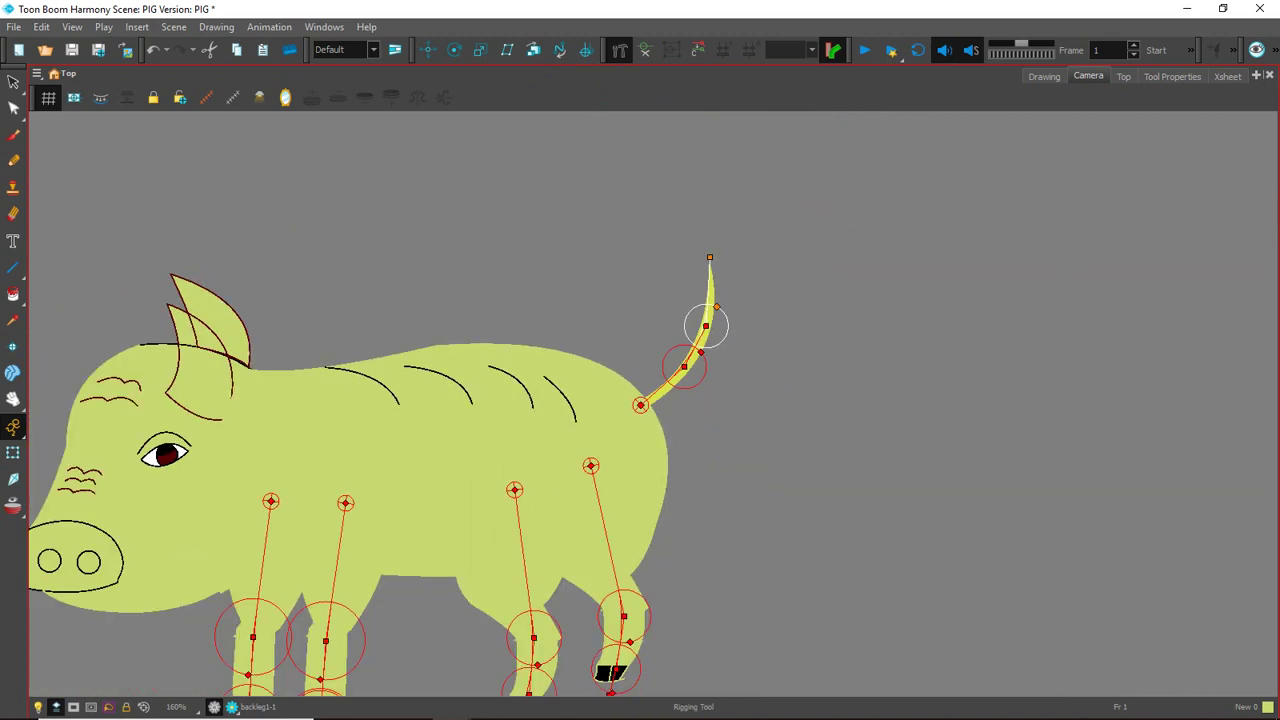
- Select the Head layer in the Timeline as the next part to rig
left_click_drag(1279, 222, 1214, 194)
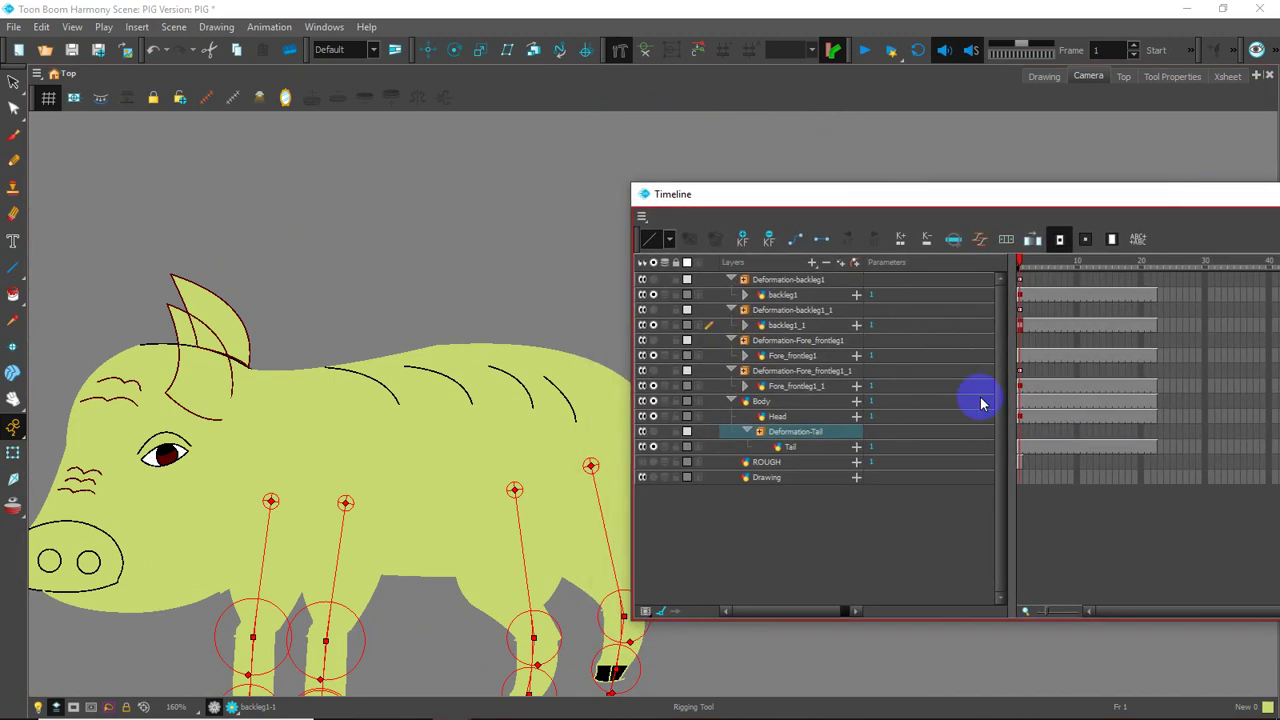
left_click(779, 417)
key("space")
left_click_drag(407, 391, 490, 377)
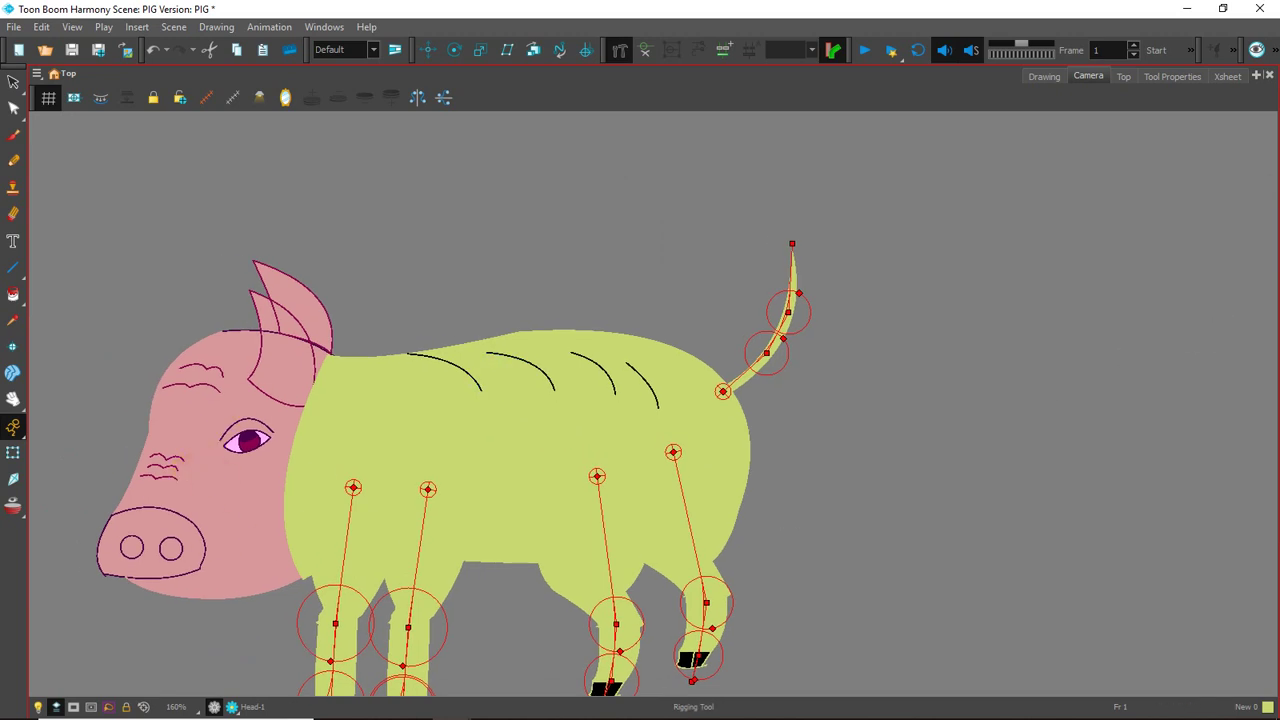
left_click_drag(1279, 200, 1222, 206)
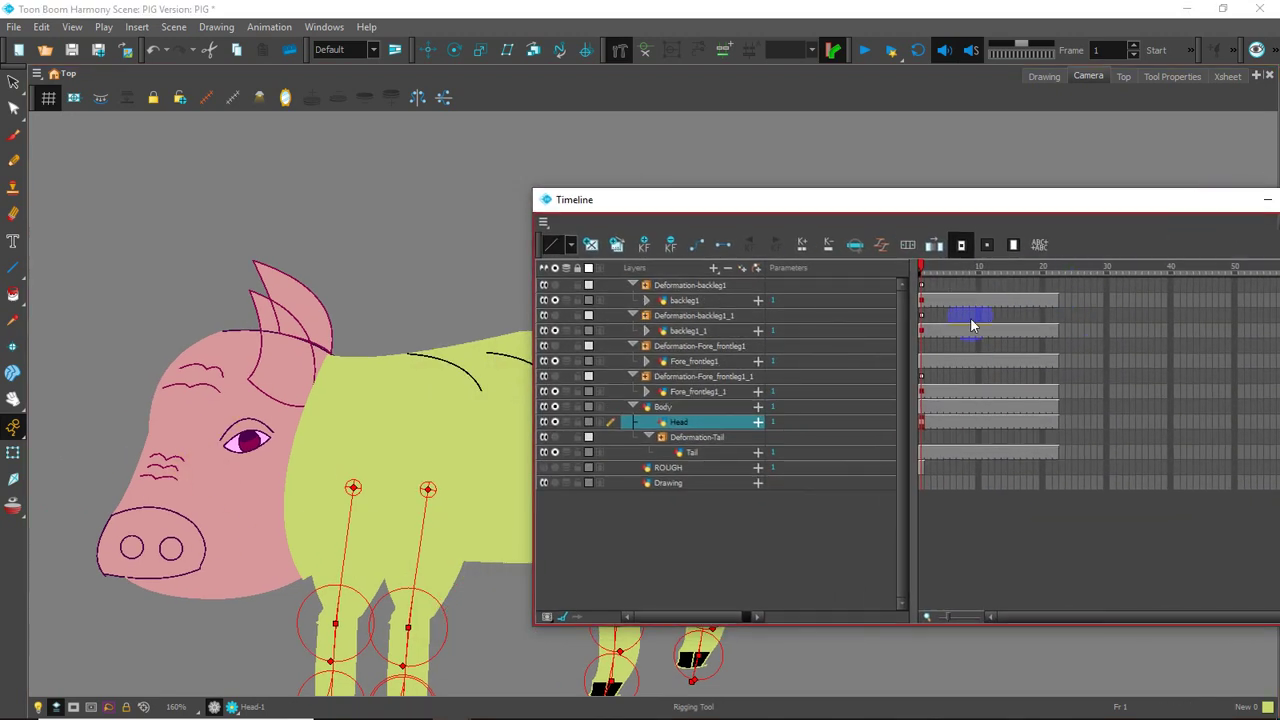
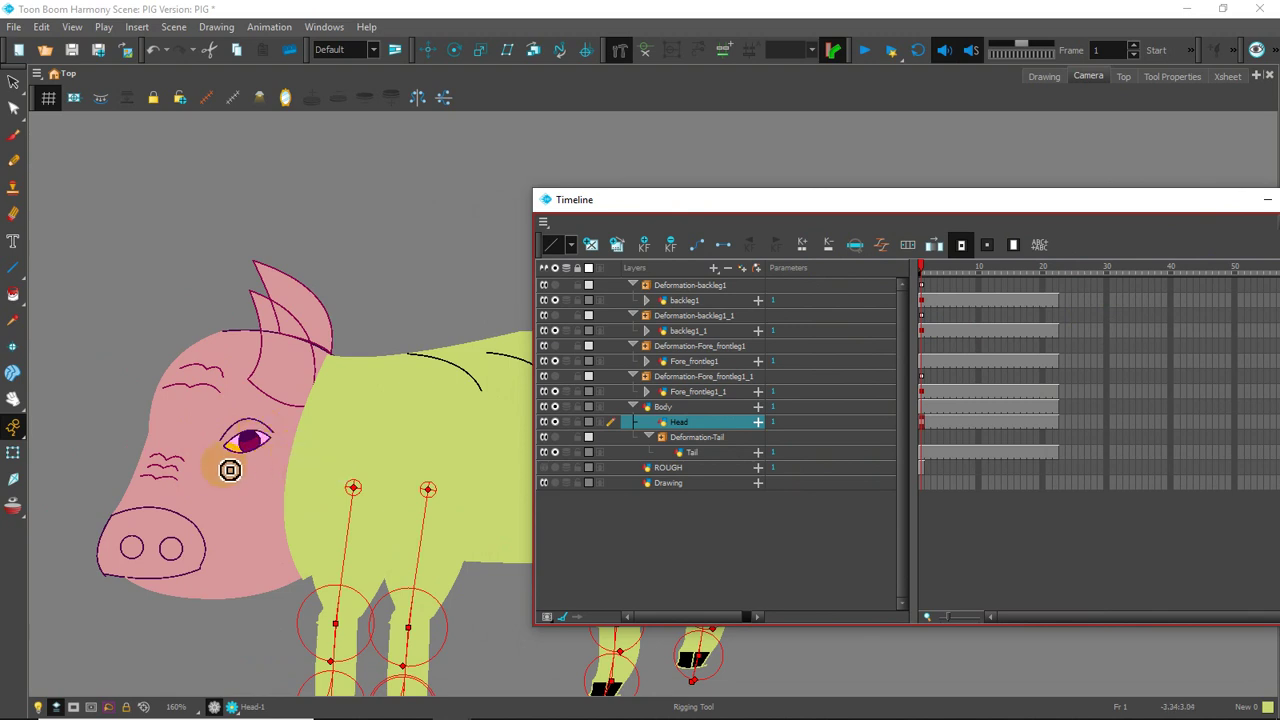
- Build a three-bone chain on the head with the Rigging tool, from the neck through the cheek and snout to just below the nose
left_click(316, 466)
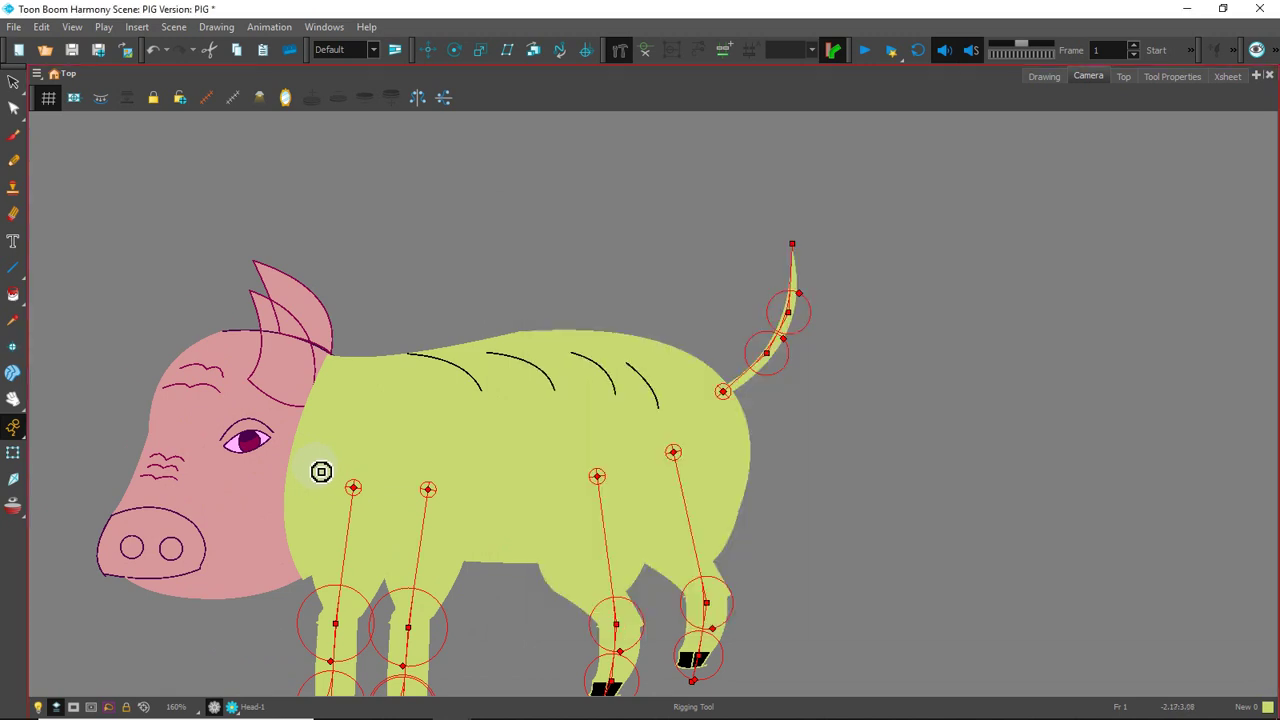
left_click(199, 475)
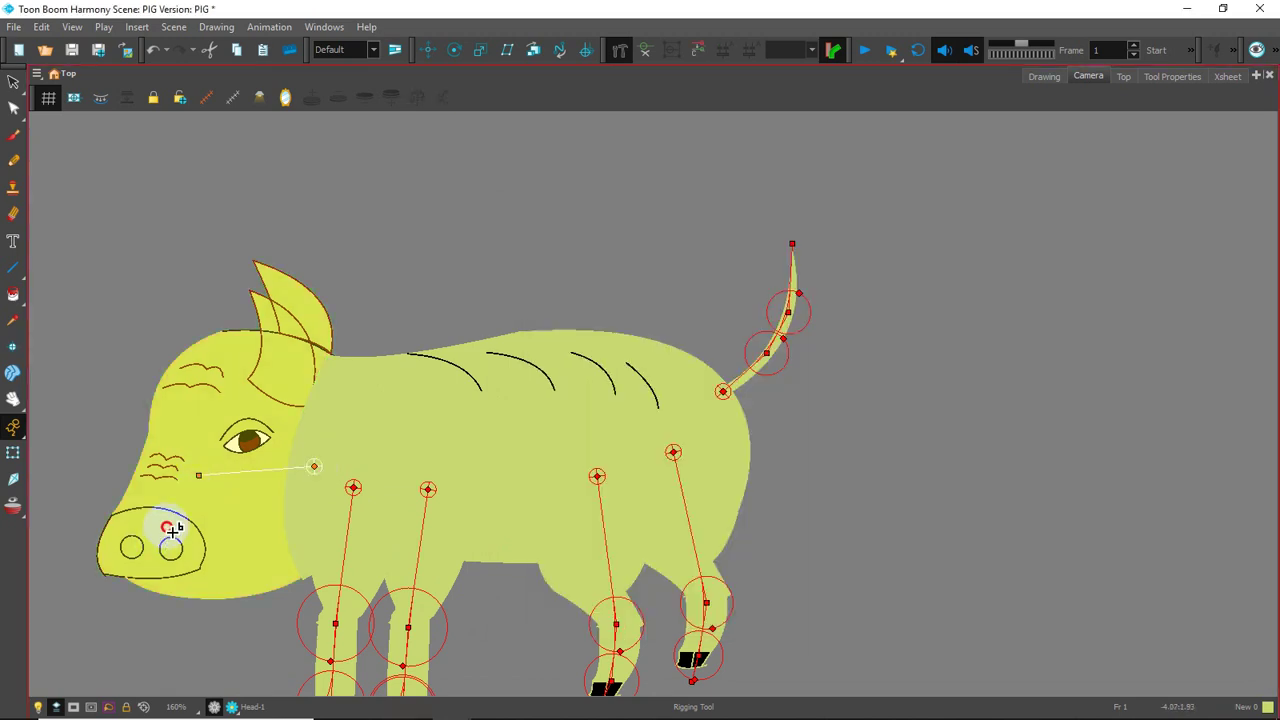
left_click(166, 527)
left_click(111, 597)
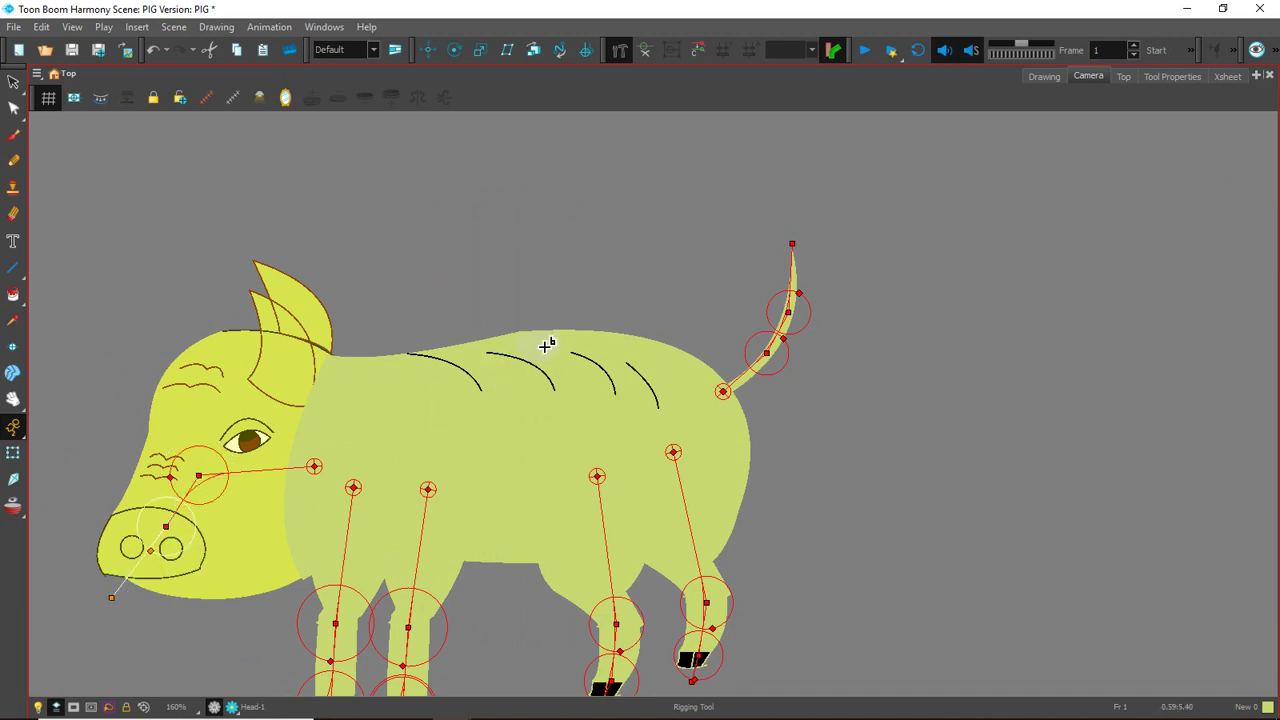
key("space")
left_click_drag(502, 331, 605, 268)
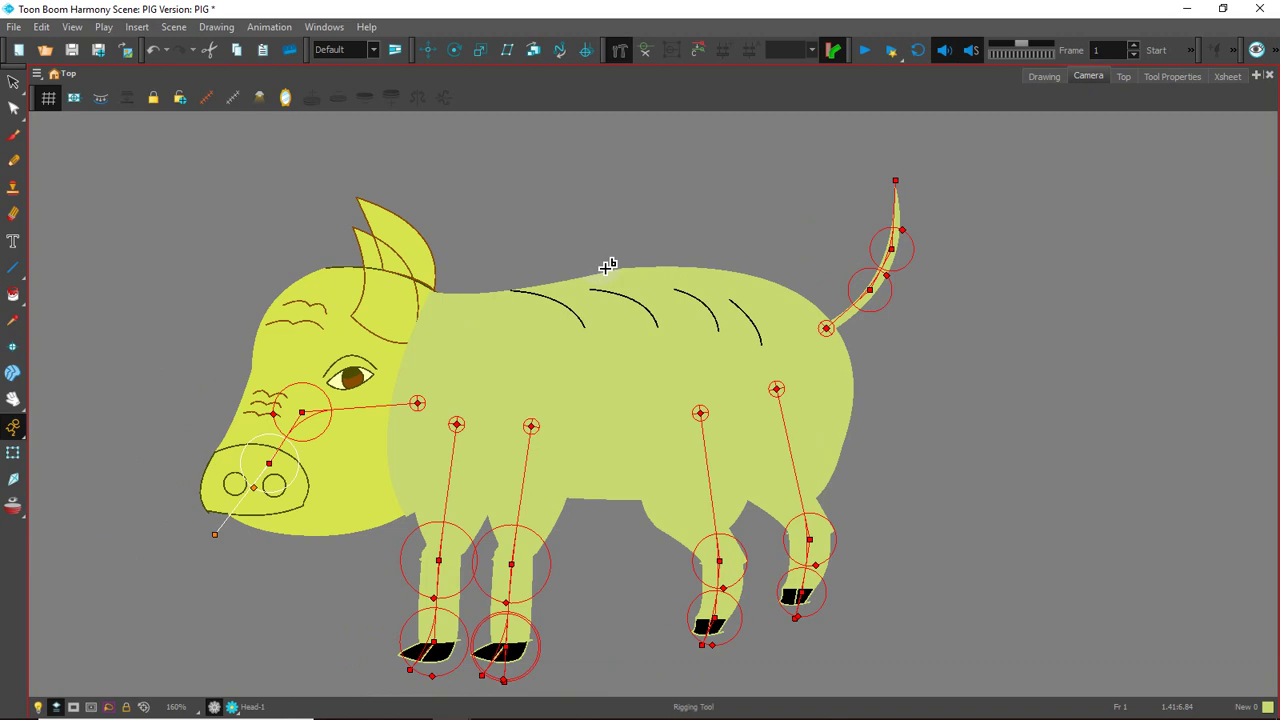
- Insert a Kinematic Output layer on the Deformation-backleg1 layer in the Timeline
key("alt+Tab")
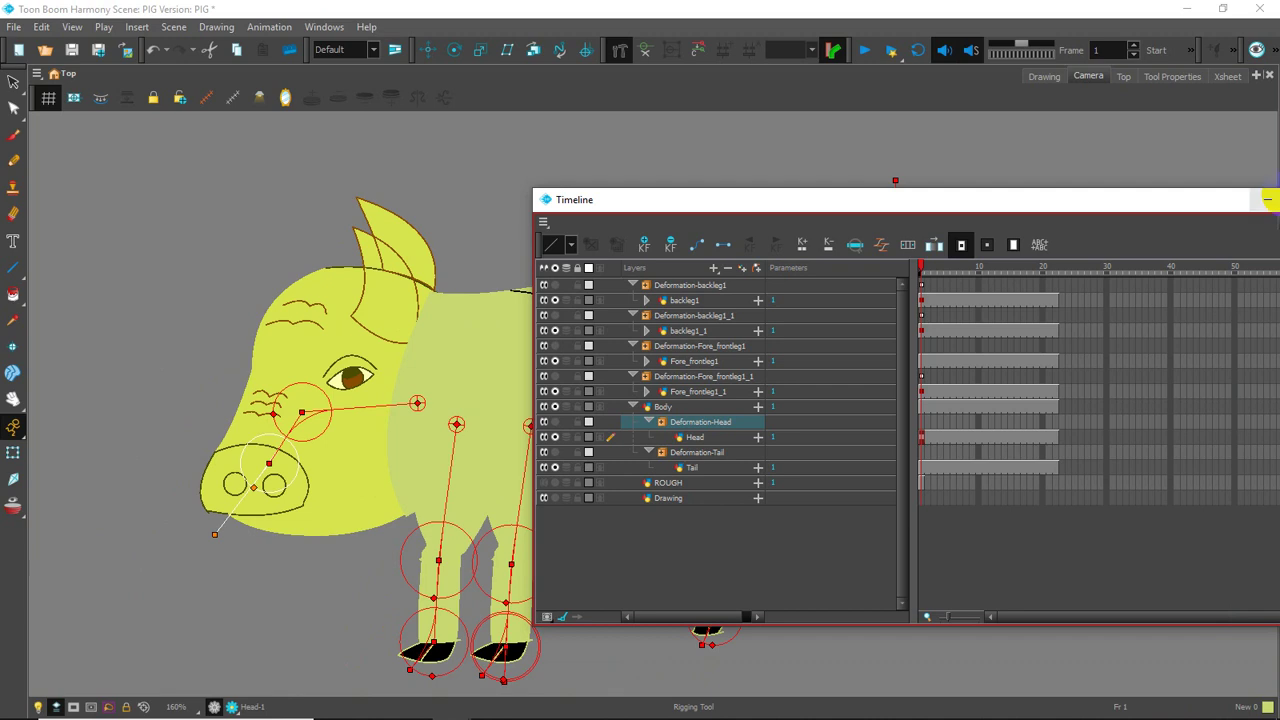
left_click(677, 286)
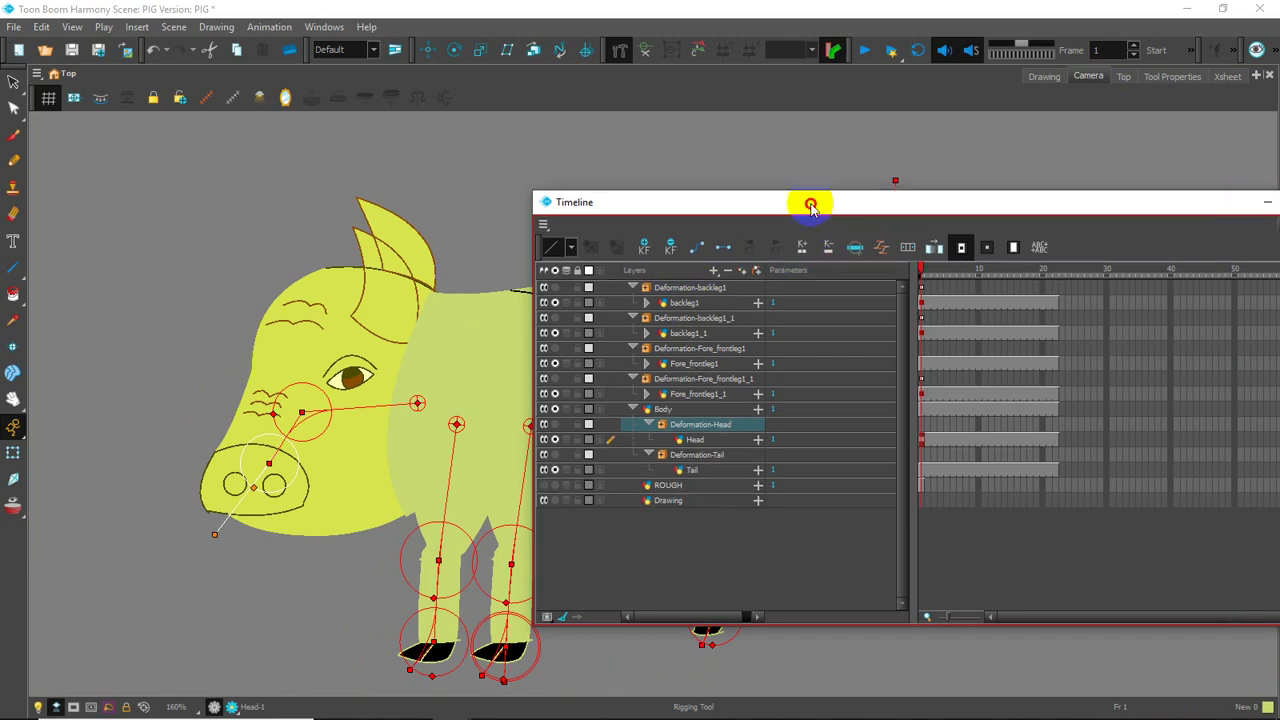
left_click_drag(809, 203, 865, 210)
left_click(720, 292)
right_click(722, 291)
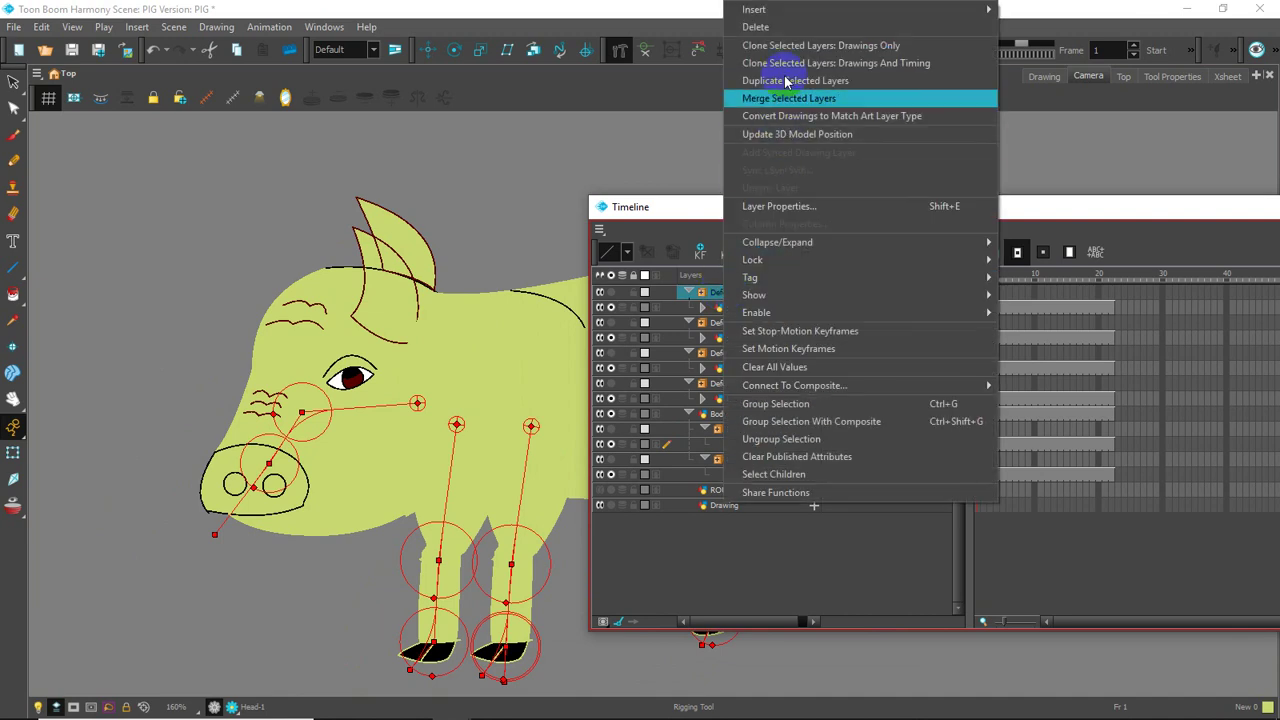
mouse_move(810, 9)
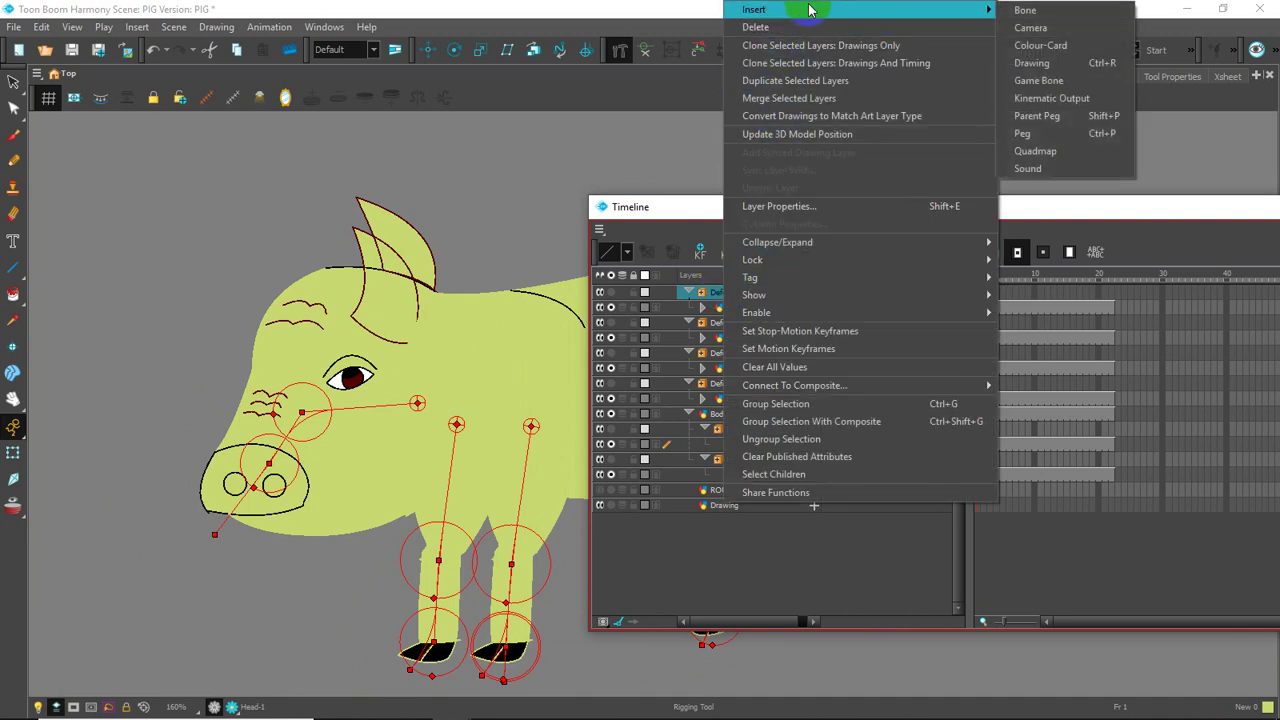
left_click(1020, 100)
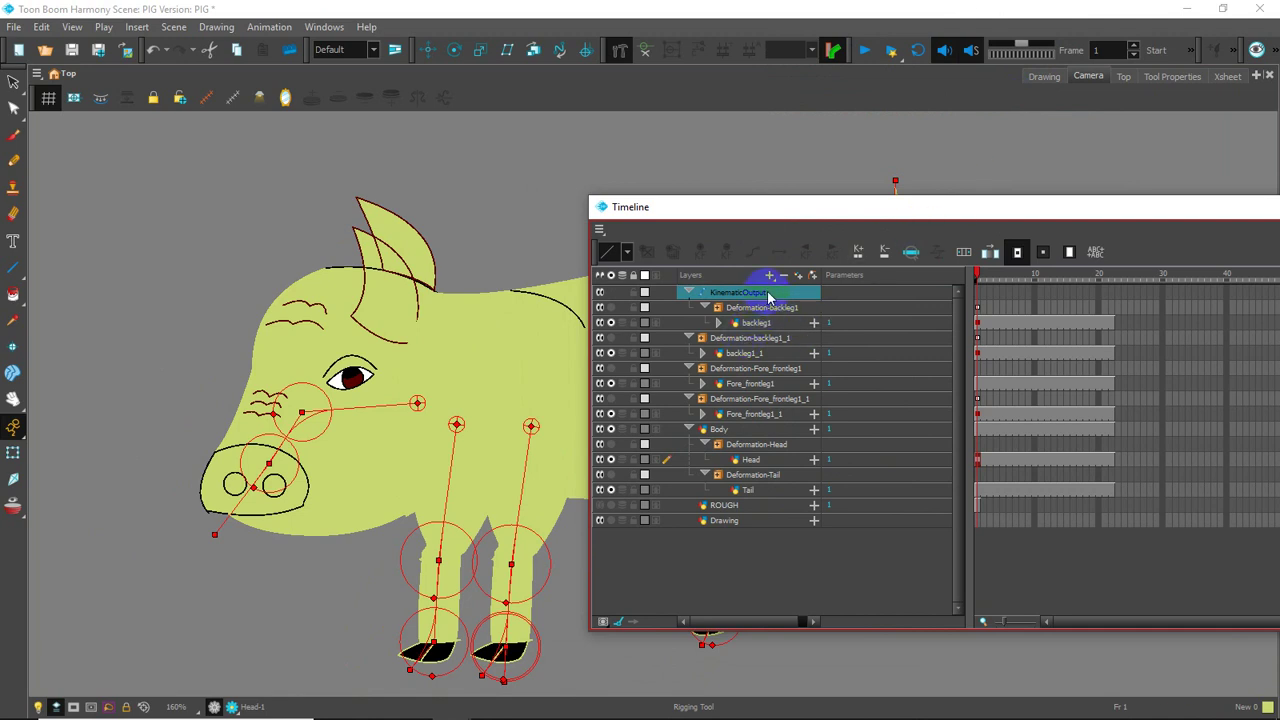
- Rename the new kinematic output layer as KinematicOutput_BACK_LEG_1
double_click(757, 285)
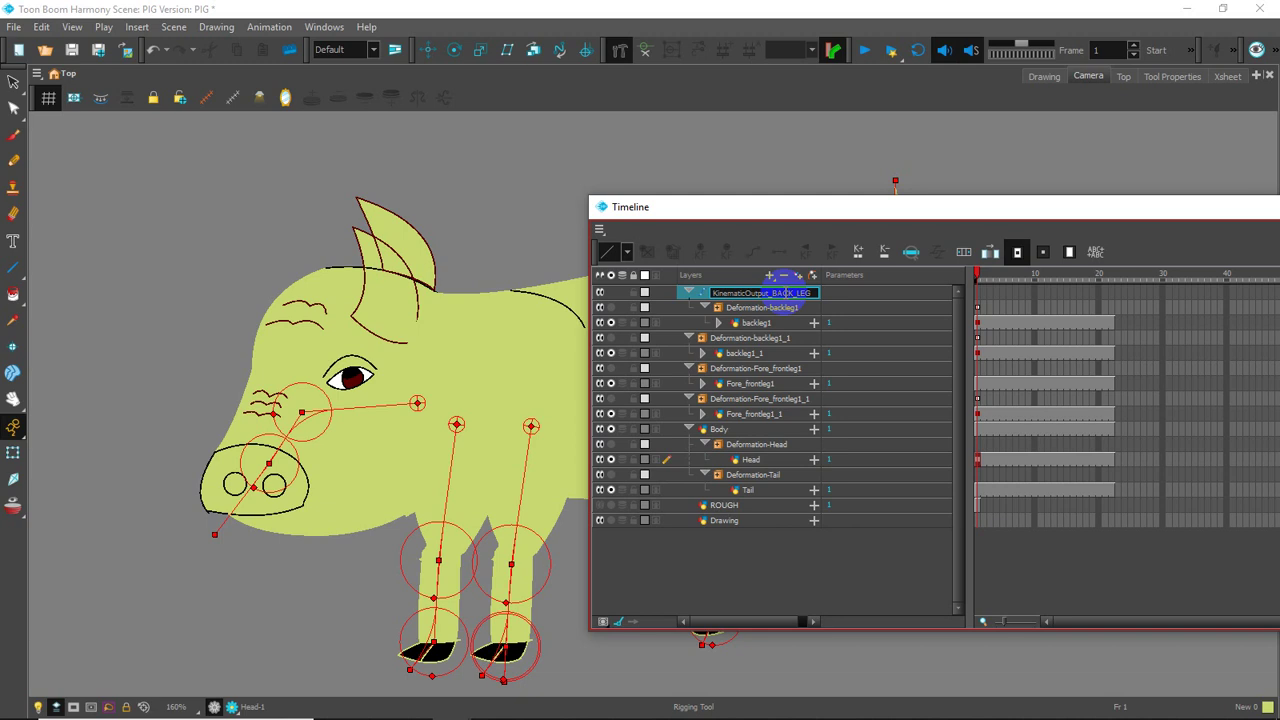
type("1")
key("Return")
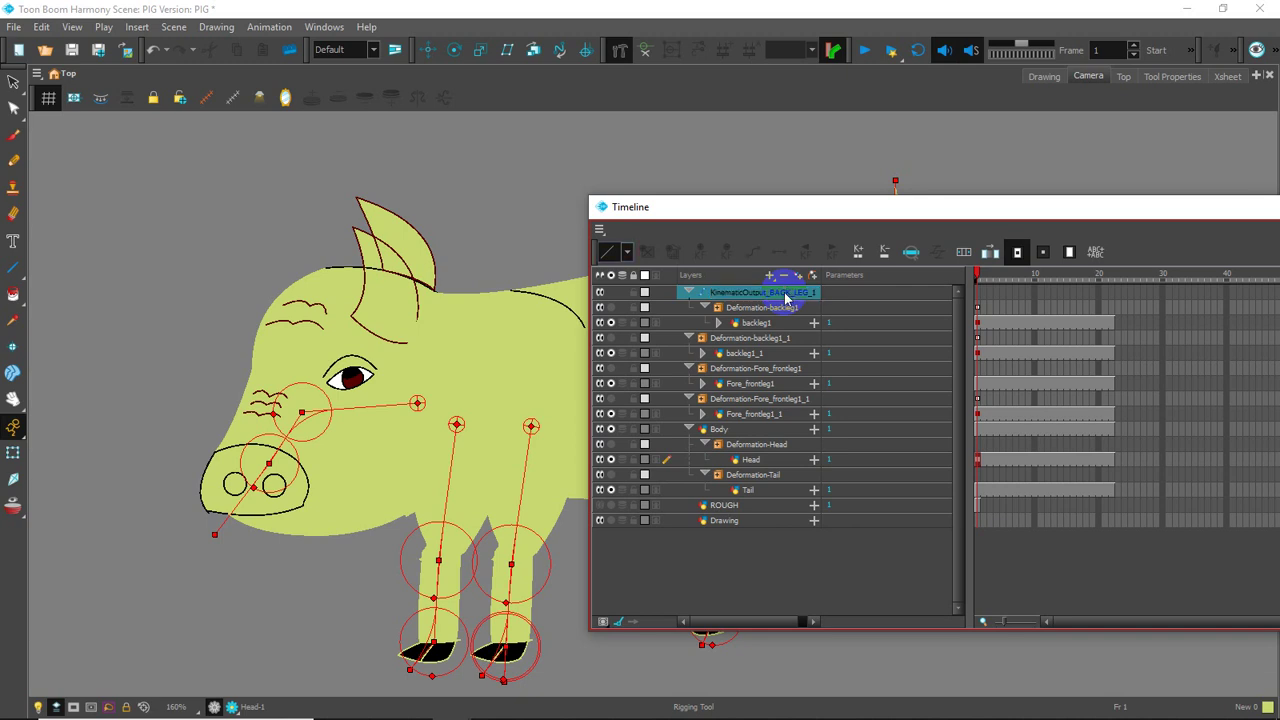
- Insert a Kinematic Output layer on the Deformation-backleg1_1 layer in the Timeline
left_click(742, 343)
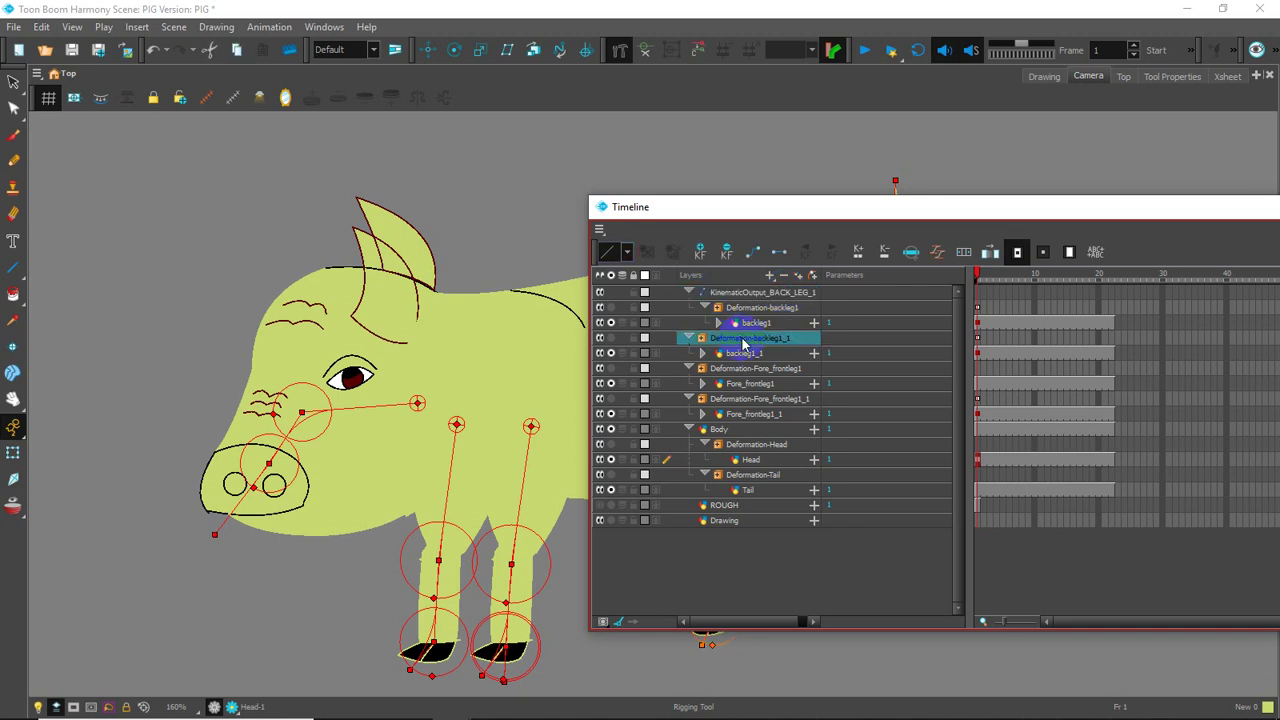
right_click(742, 343)
mouse_move(850, 15)
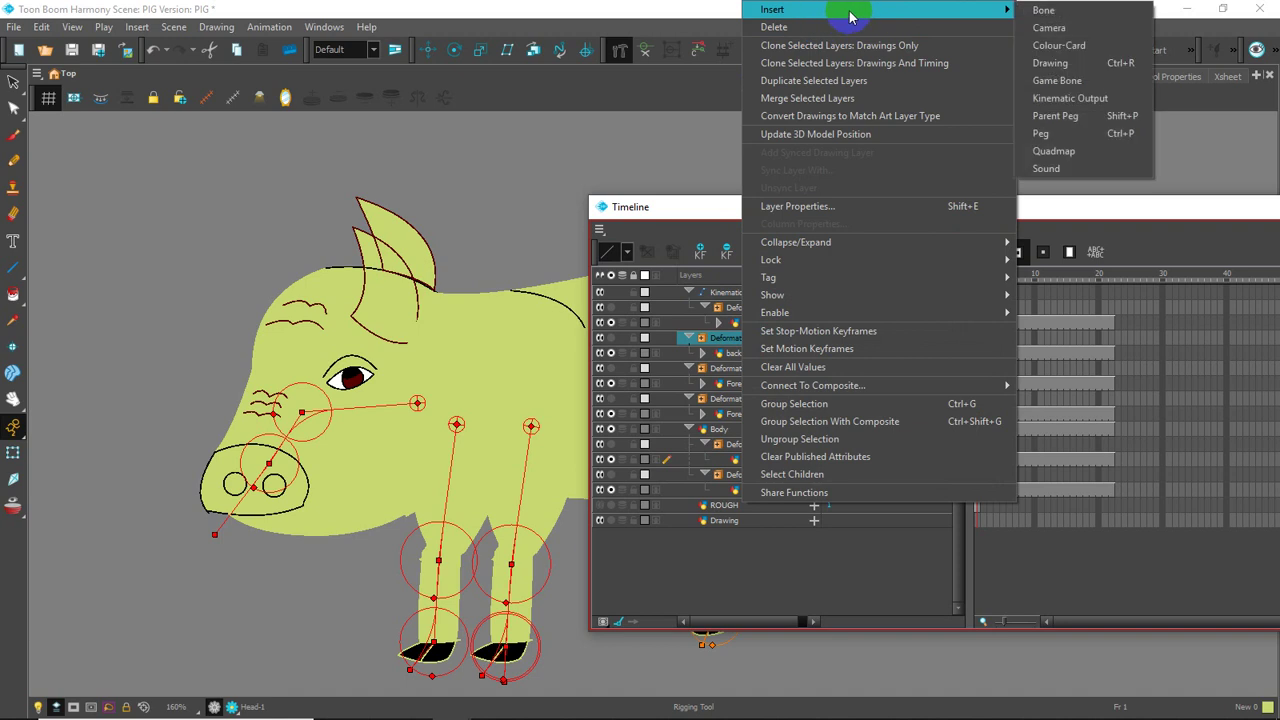
left_click(1050, 98)
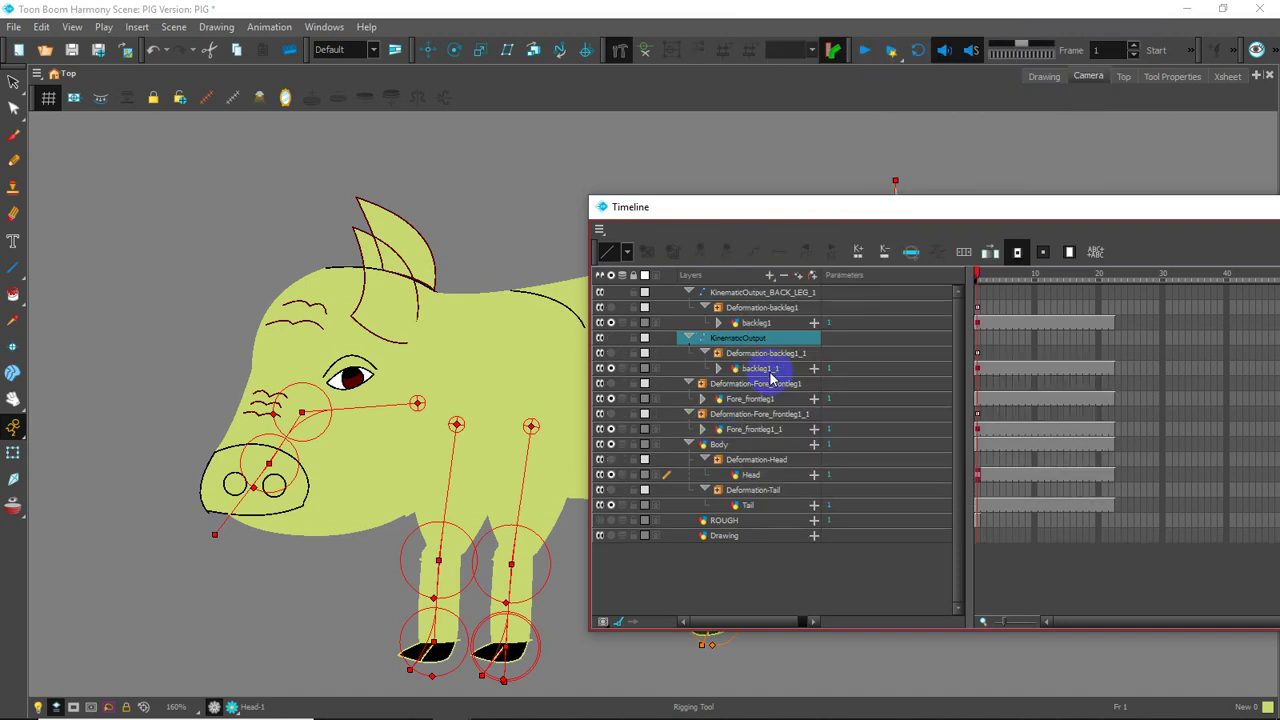
- Rename the kinematic output above Deformation-backleg1_1 as KinematicOutput_BAC_LEG_2 and bring the Timeline back into view
double_click(775, 340)
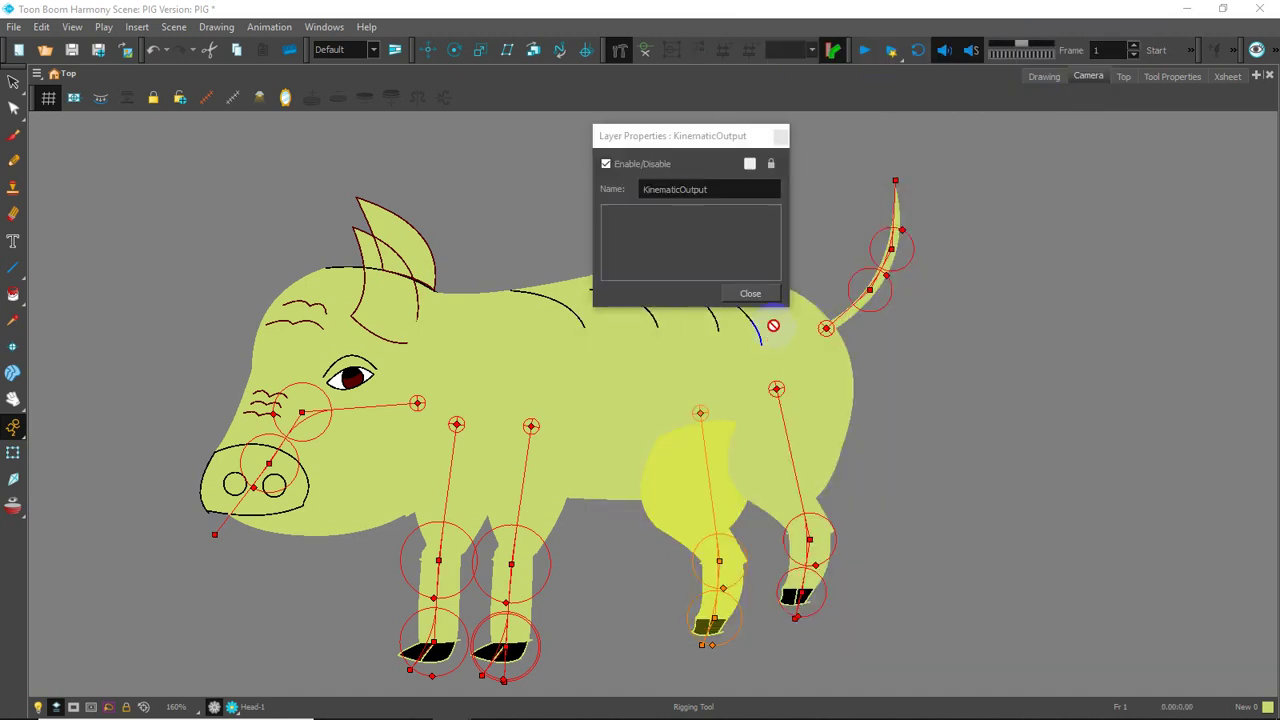
left_click(727, 188)
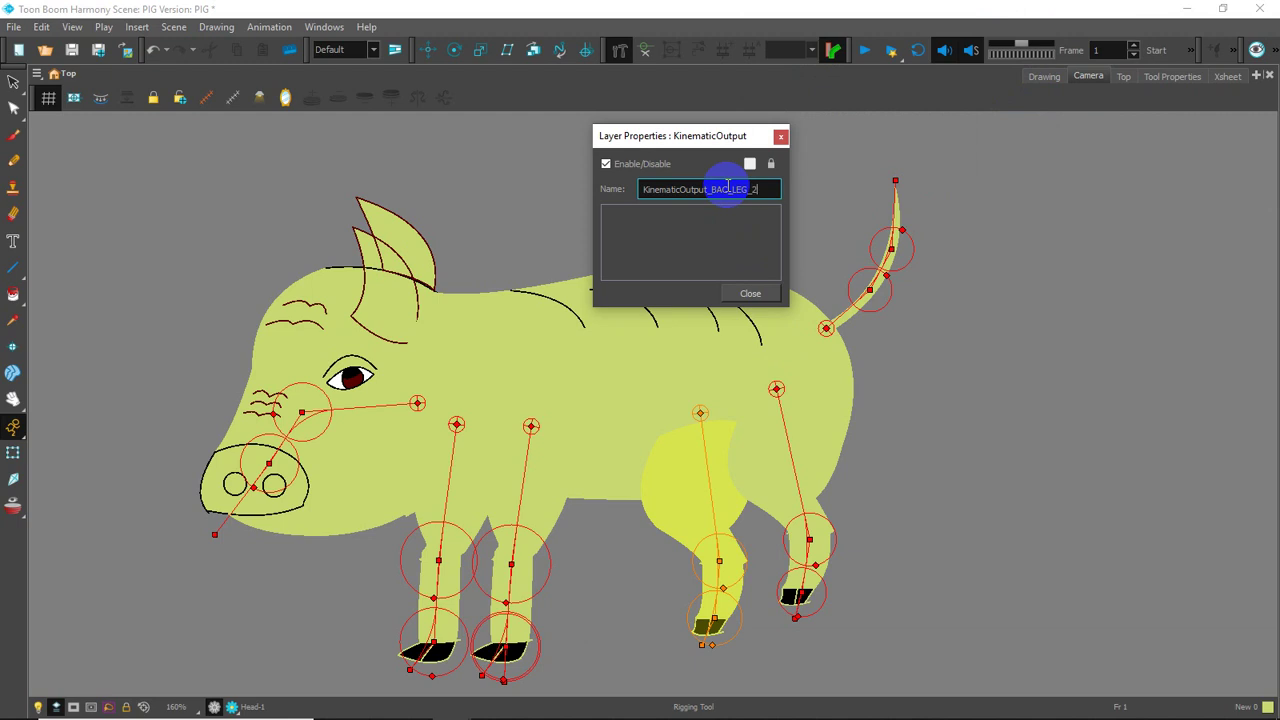
left_click(780, 136)
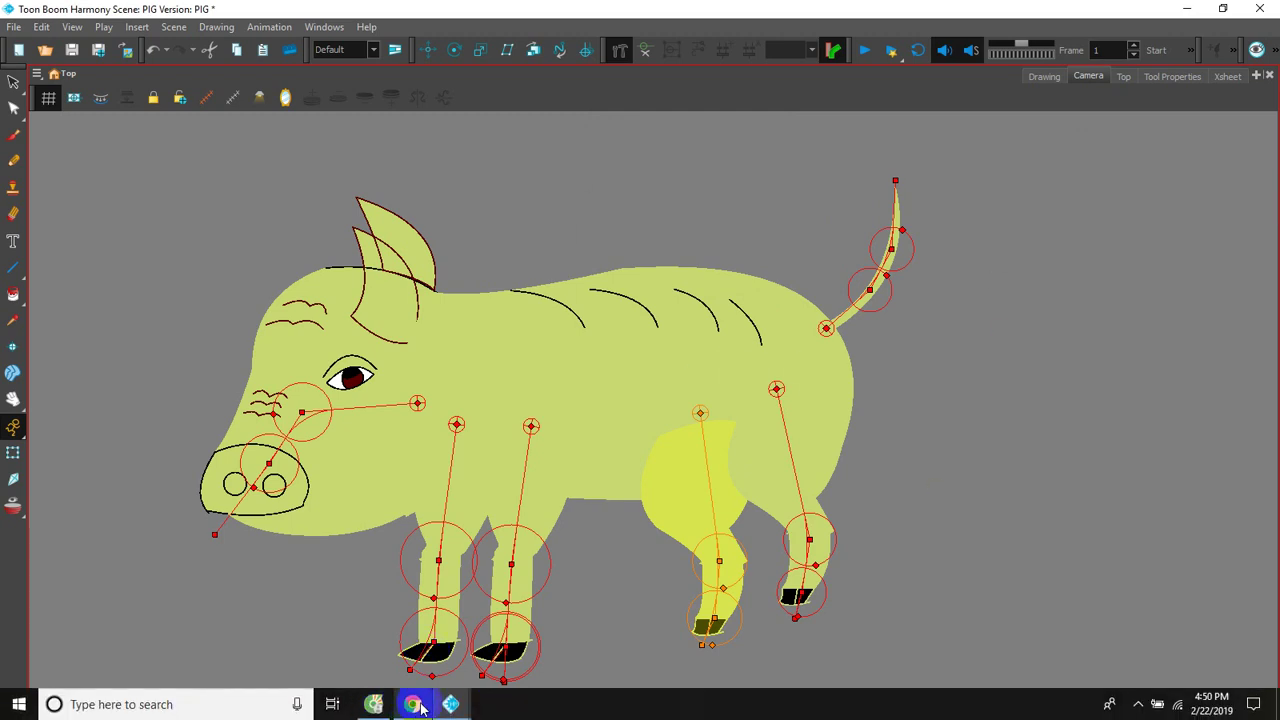
left_click(454, 704)
left_click(400, 662)
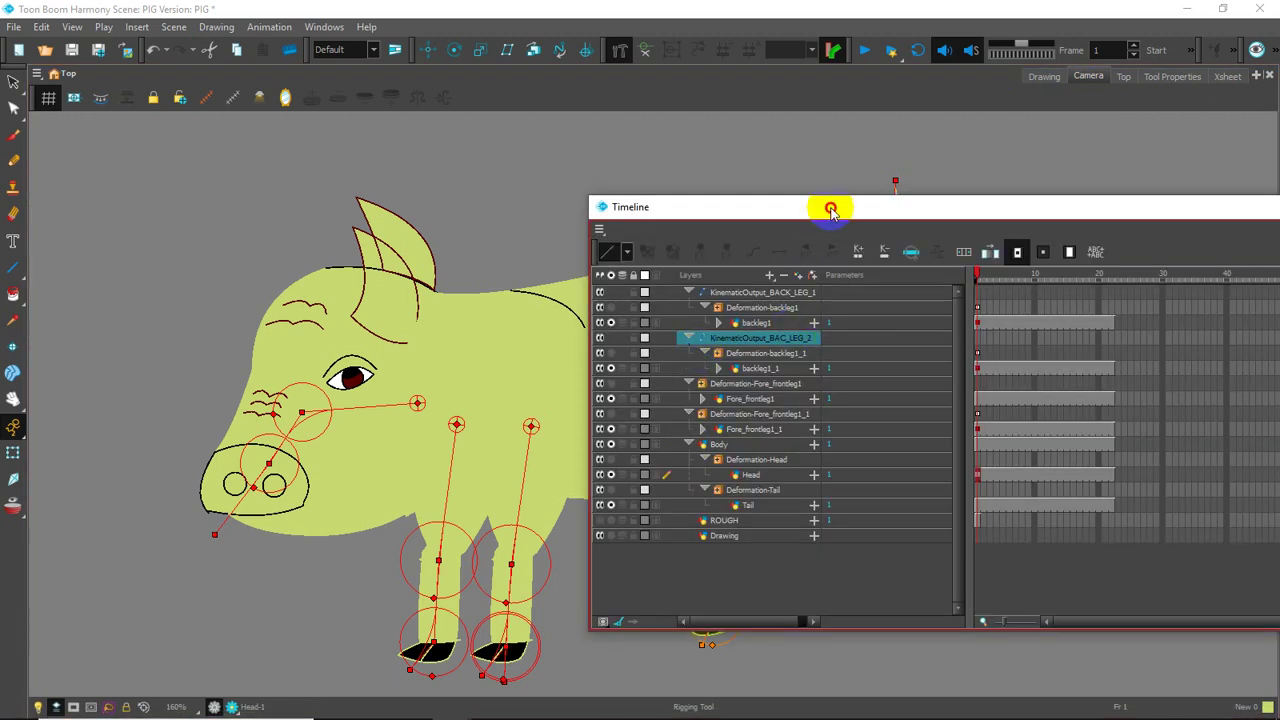
- Insert a Kinematic Output layer on the Deformation-Fore_frontleg1 layer in the Timeline
left_click_drag(829, 206, 882, 279)
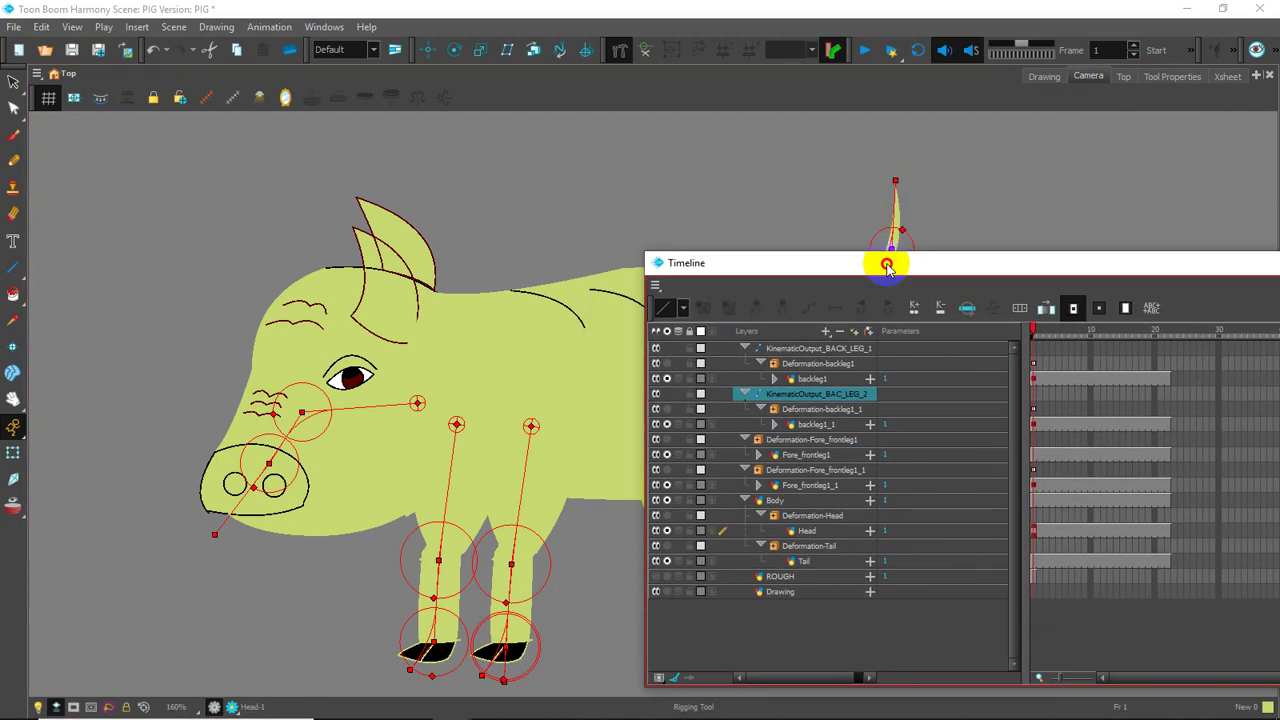
left_click(815, 444)
left_click(814, 411)
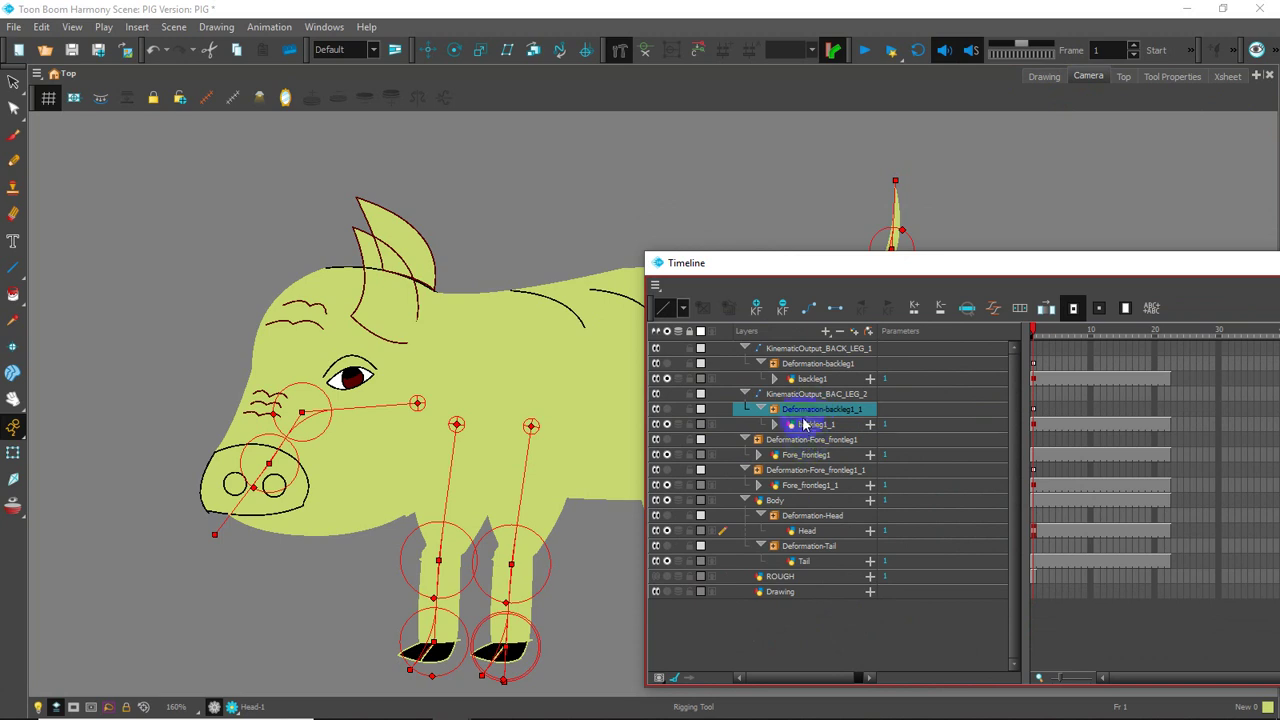
left_click_drag(762, 410, 760, 423)
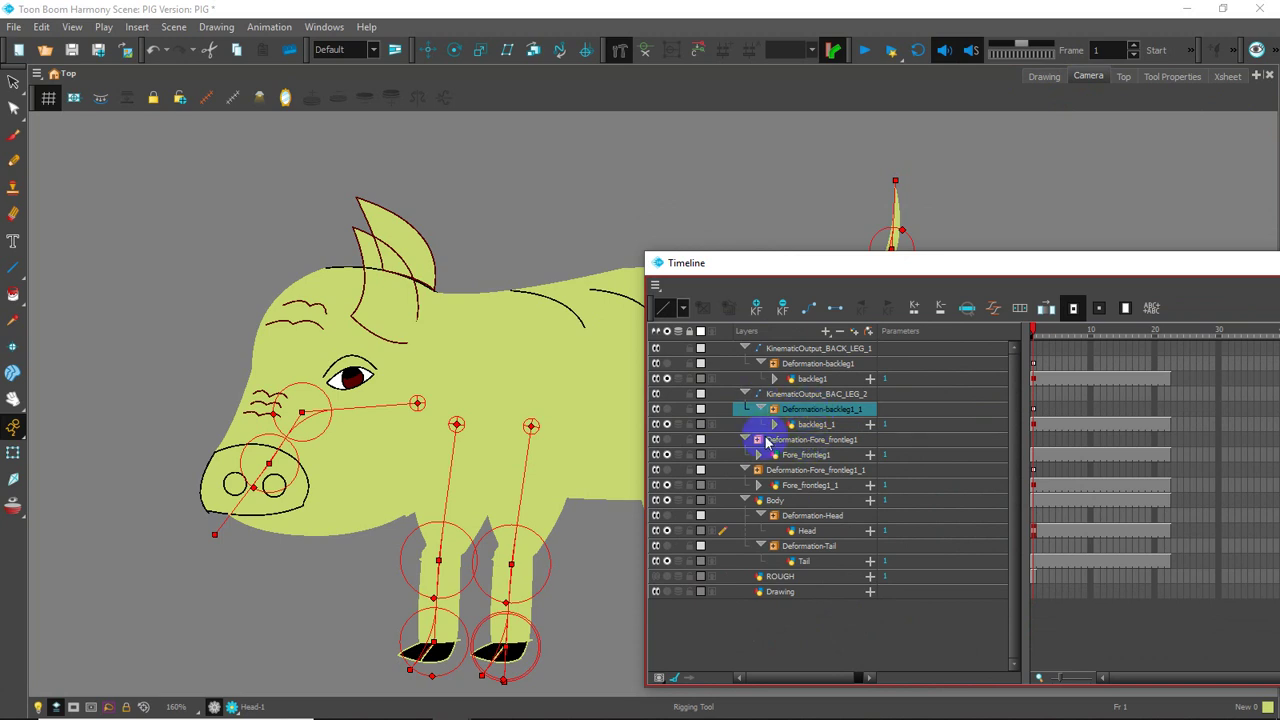
left_click(760, 439)
right_click(760, 440)
mouse_move(800, 10)
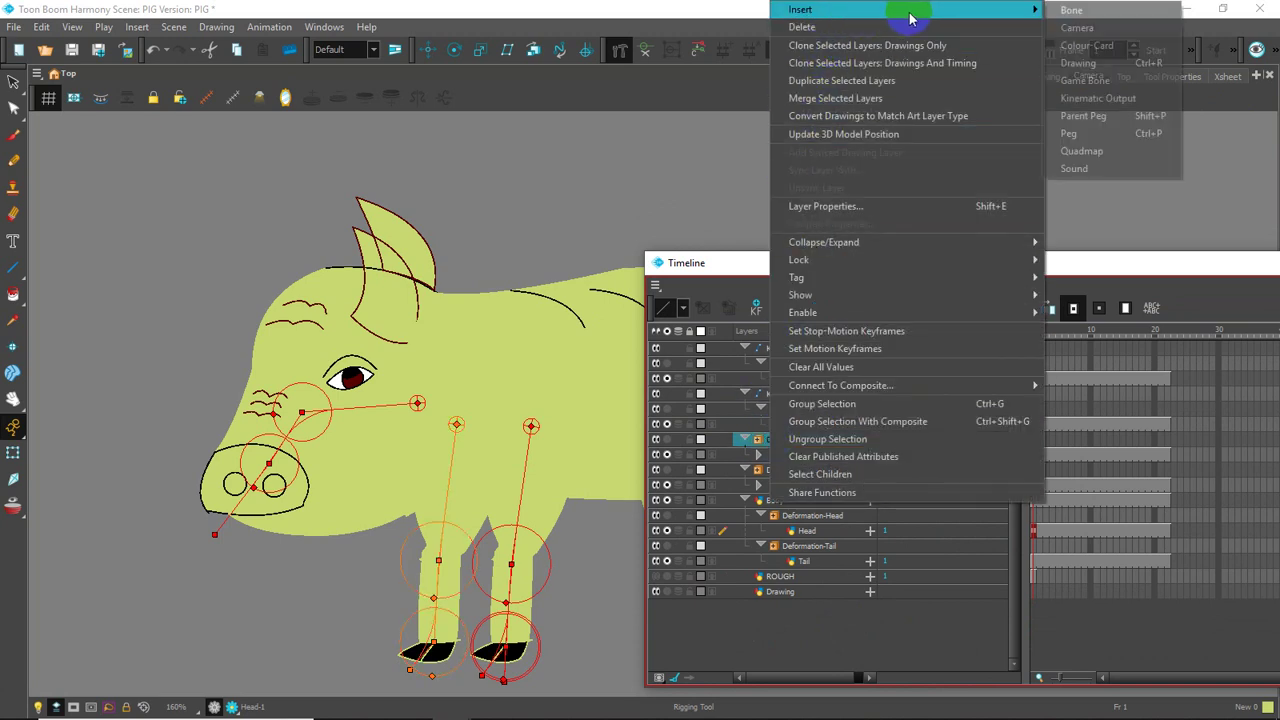
left_click(1064, 100)
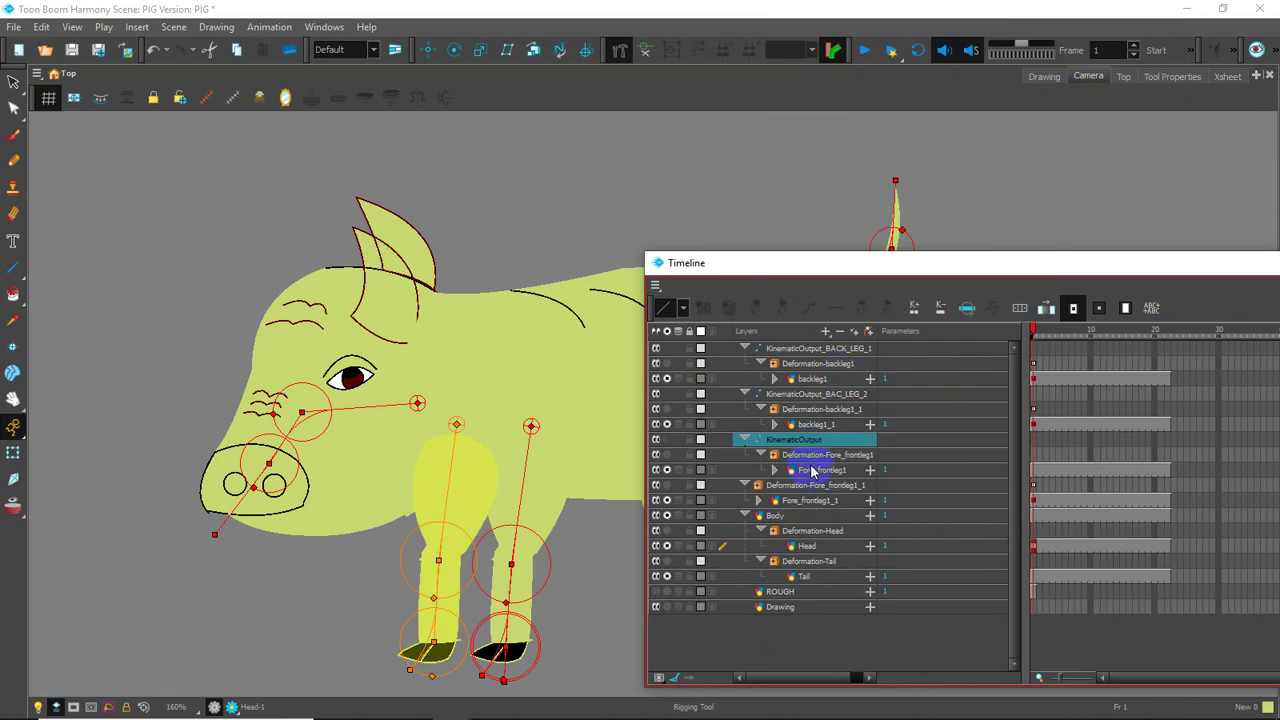
- Rename the kinematic output above Deformation-Fore_frontleg1 as KinematicOutput_FRONT_LEG1
double_click(836, 441)
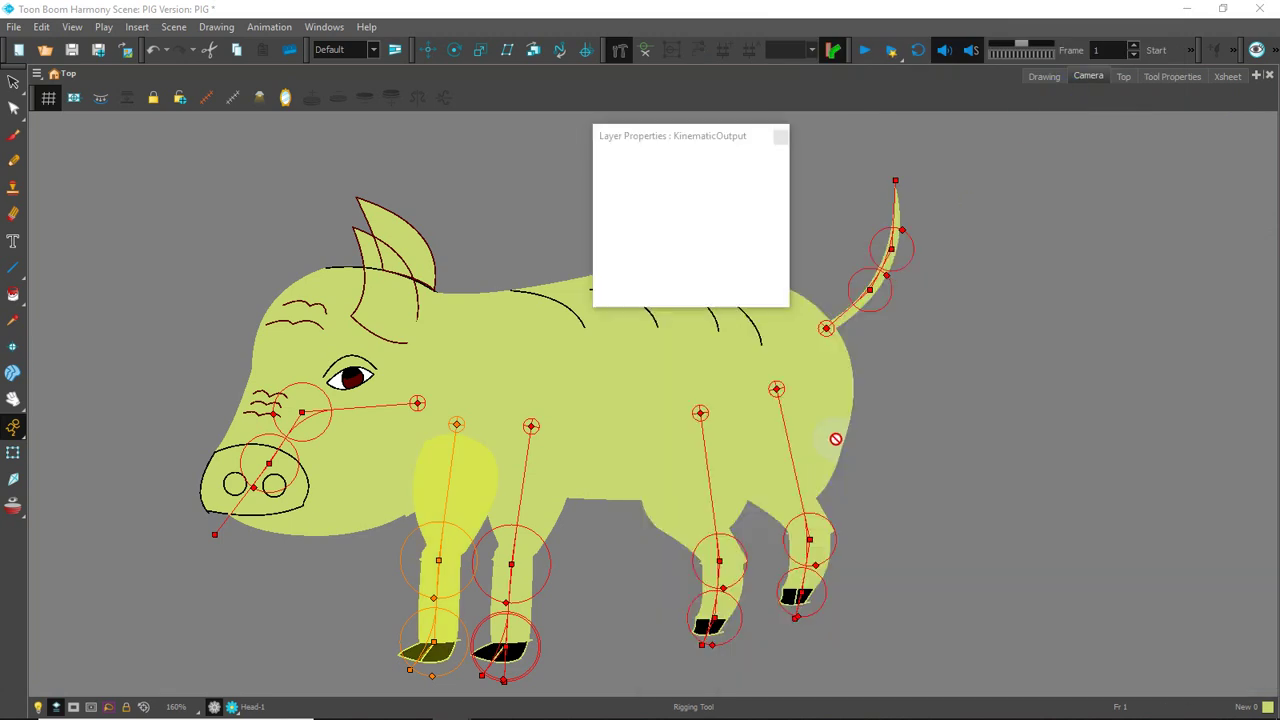
left_click(731, 193)
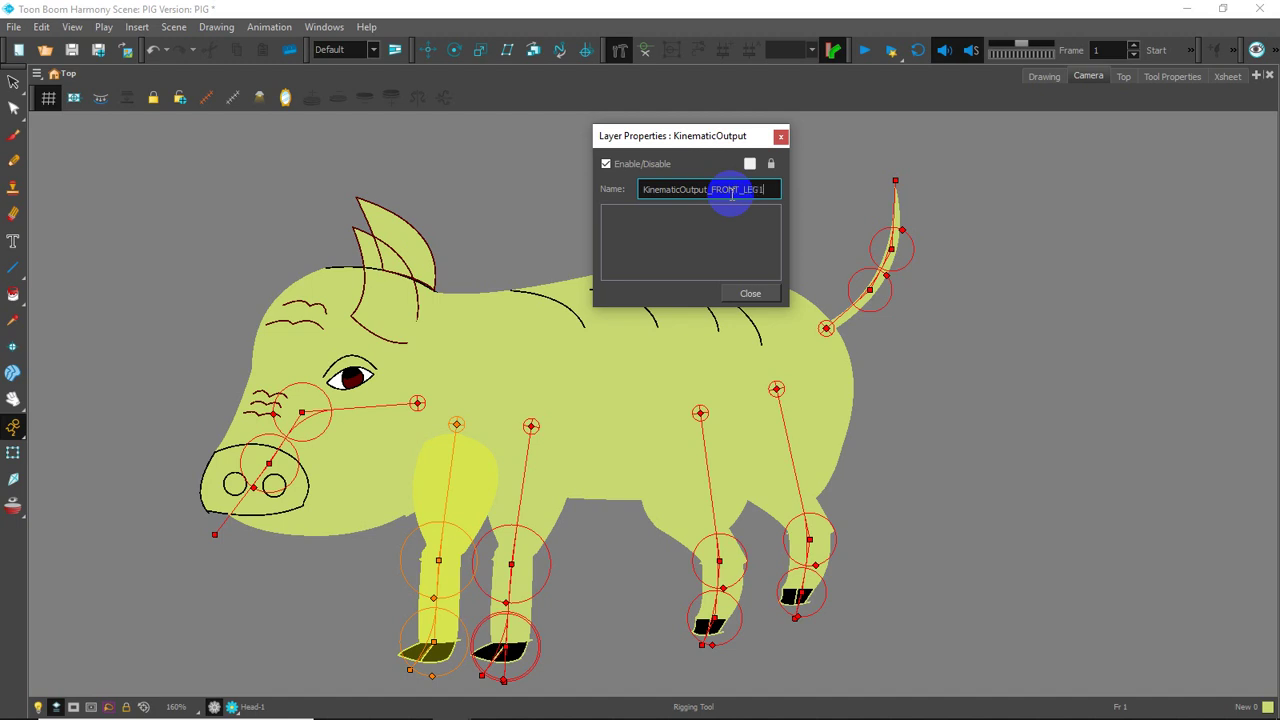
double_click(733, 193)
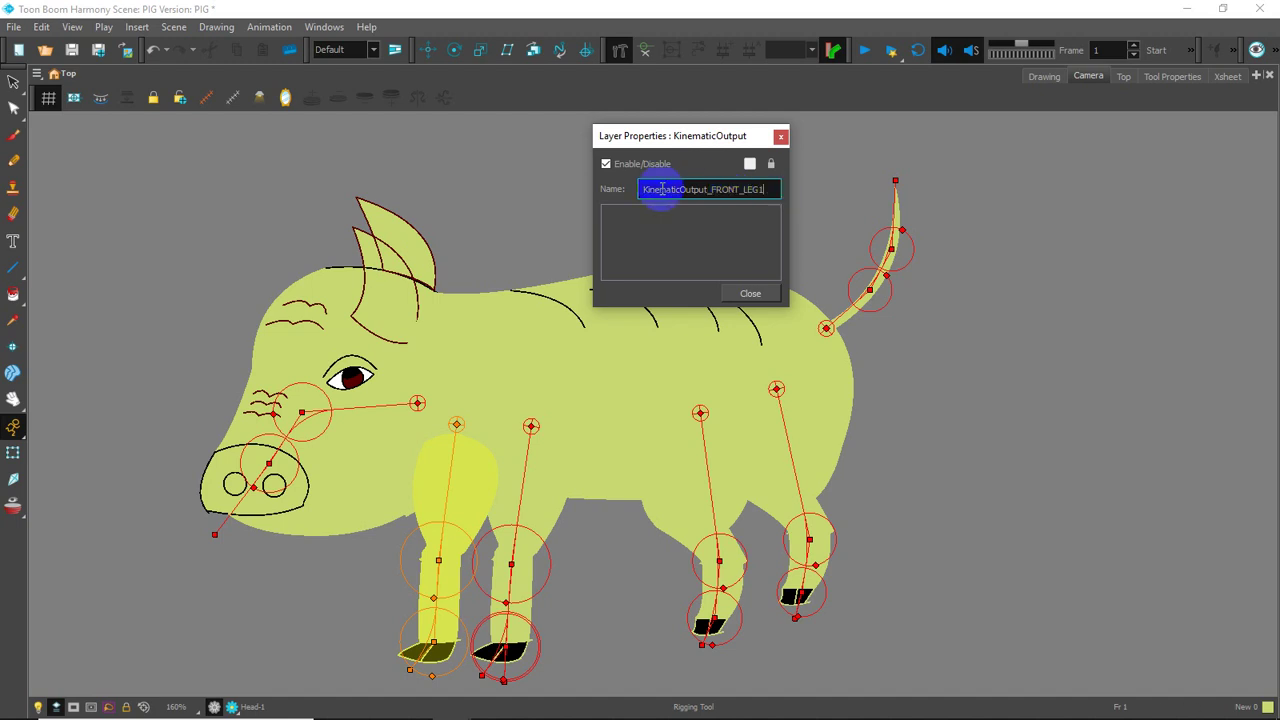
left_click(781, 136)
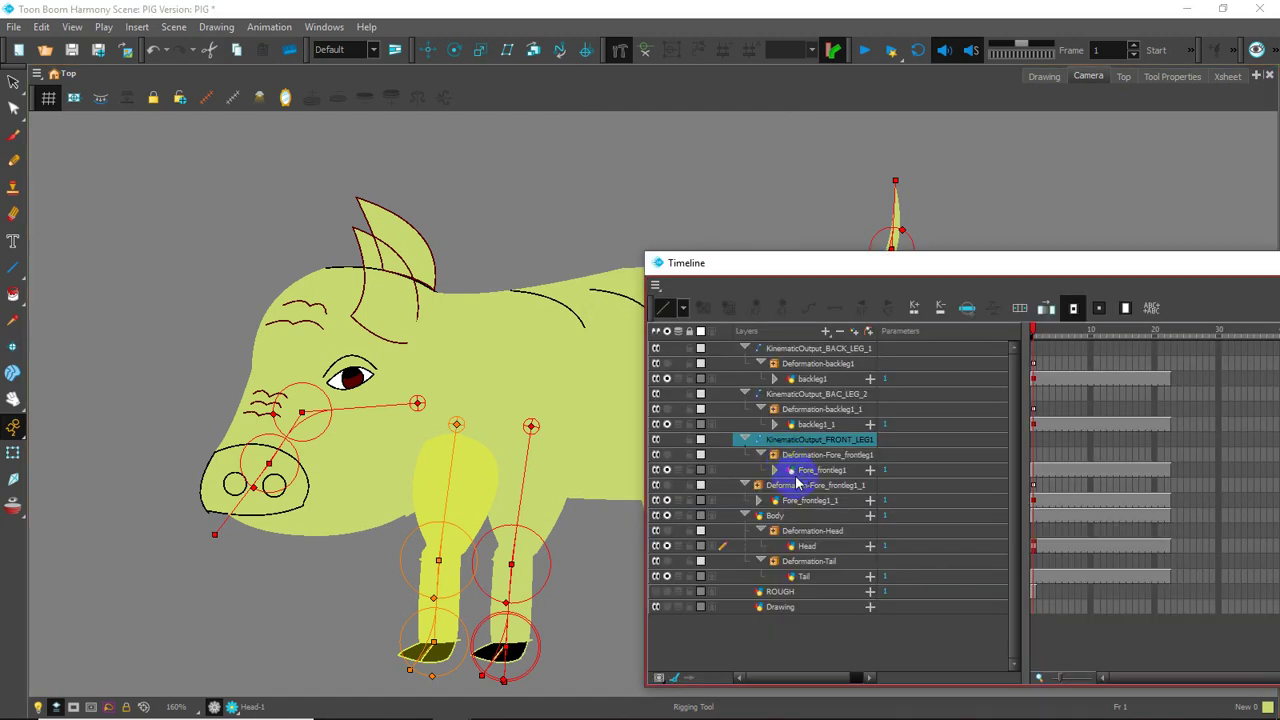
- Insert a Kinematic Output layer on the Deformation-Fore_frontleg1_1 layer in the Timeline
left_click(803, 486)
right_click(803, 487)
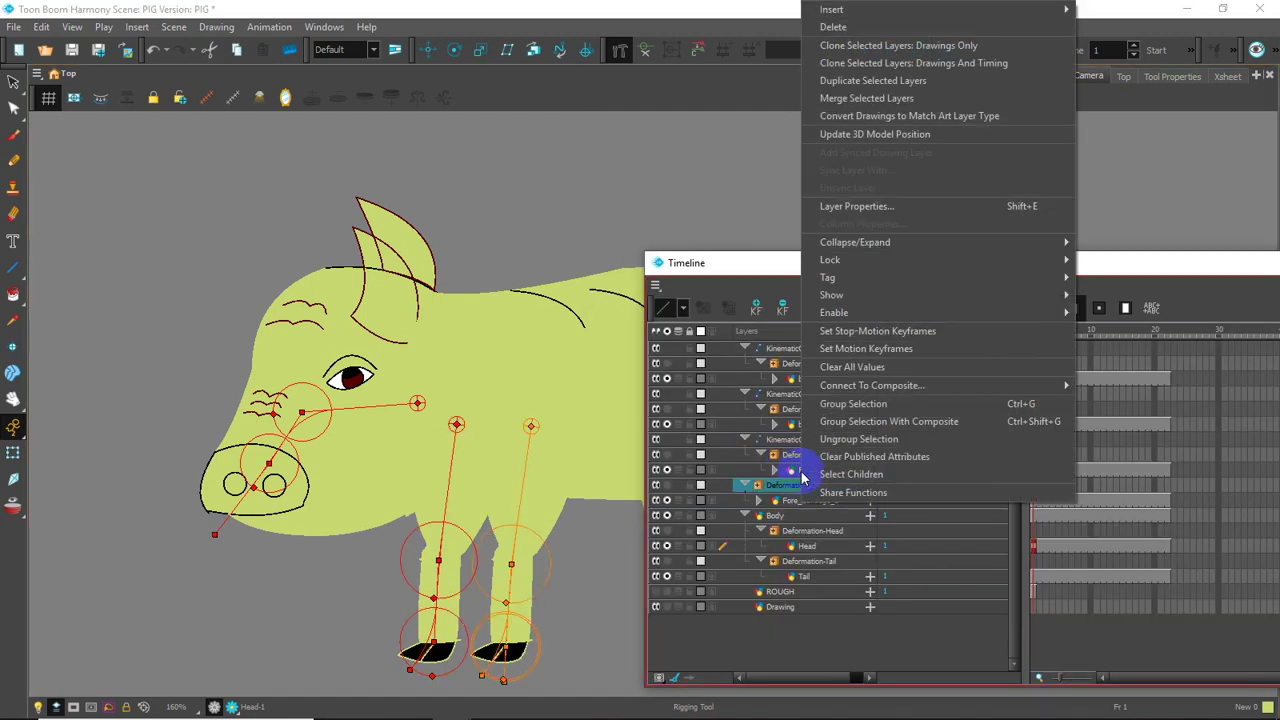
mouse_move(925, 18)
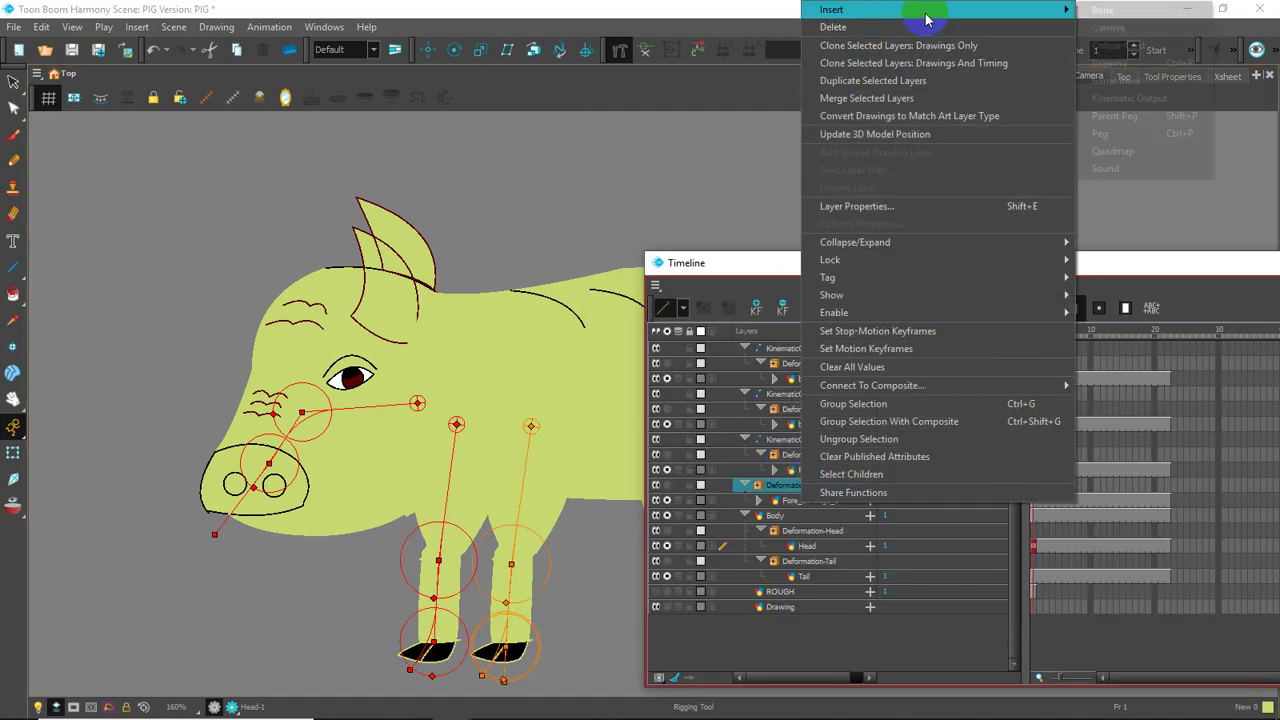
left_click(1101, 100)
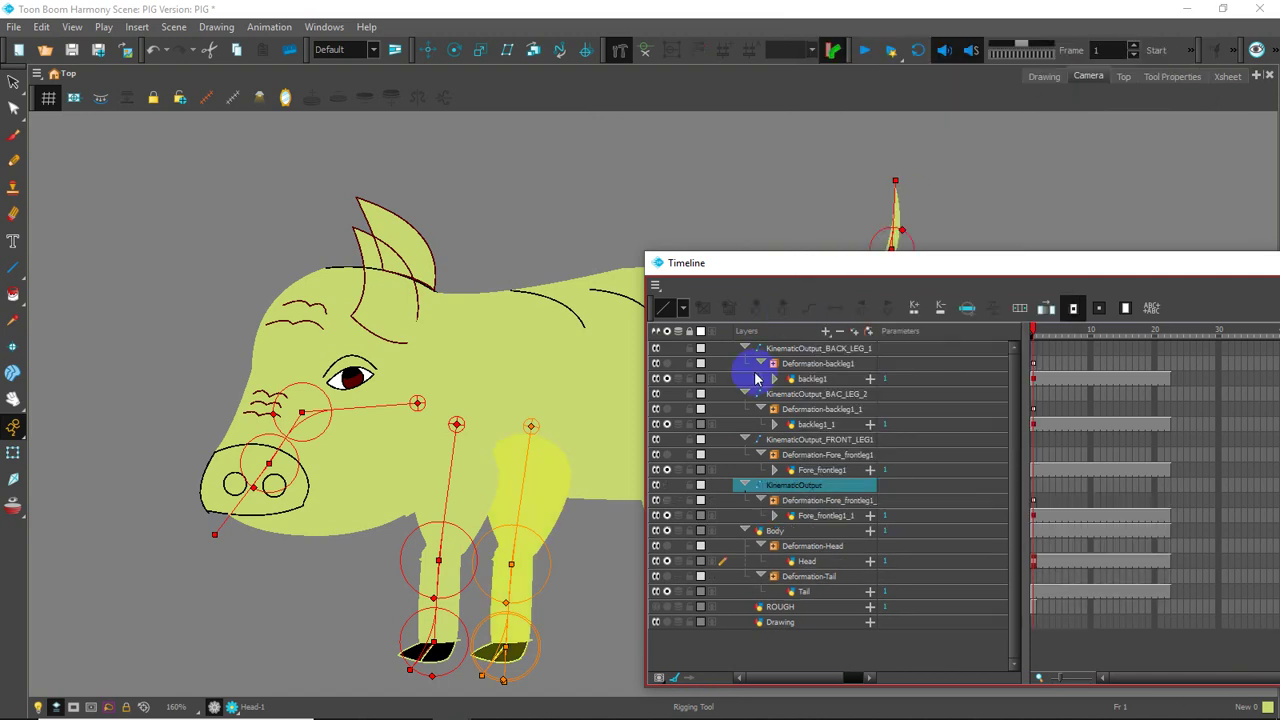
- Rename the kinematic output above the second front leg's deformation as KinematicOutput_FRONT_LEG_2
double_click(831, 492)
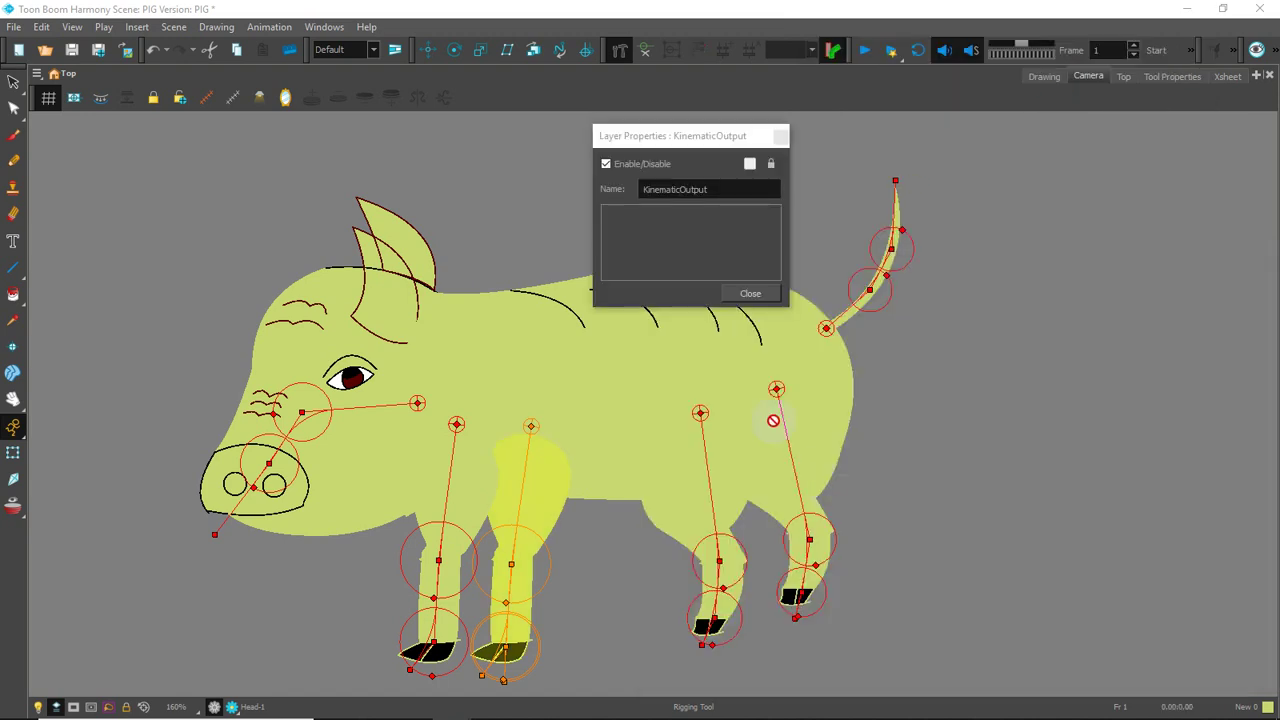
double_click(737, 189)
left_click(736, 188)
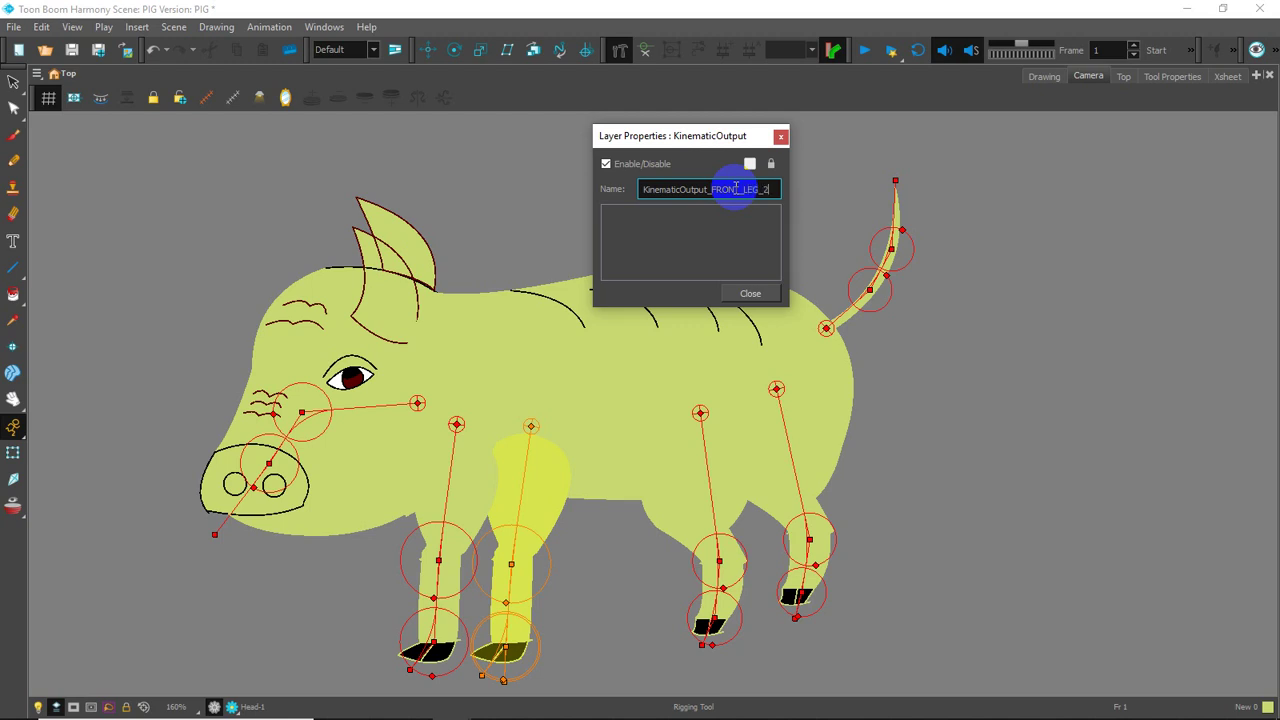
left_click(781, 136)
key("alt+Tab")
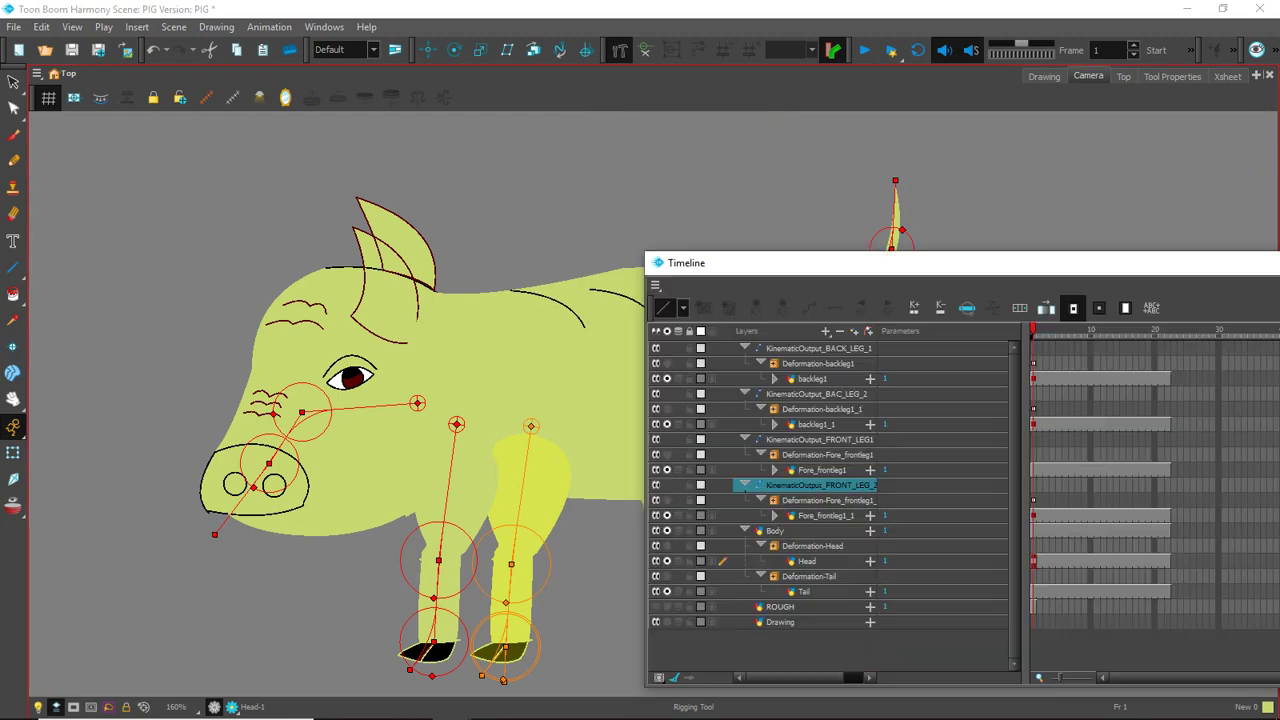
- Insert a Kinematic Output layer on the Deformation-Head layer and rename it as KinematicOutput_HEAD
left_click(823, 500)
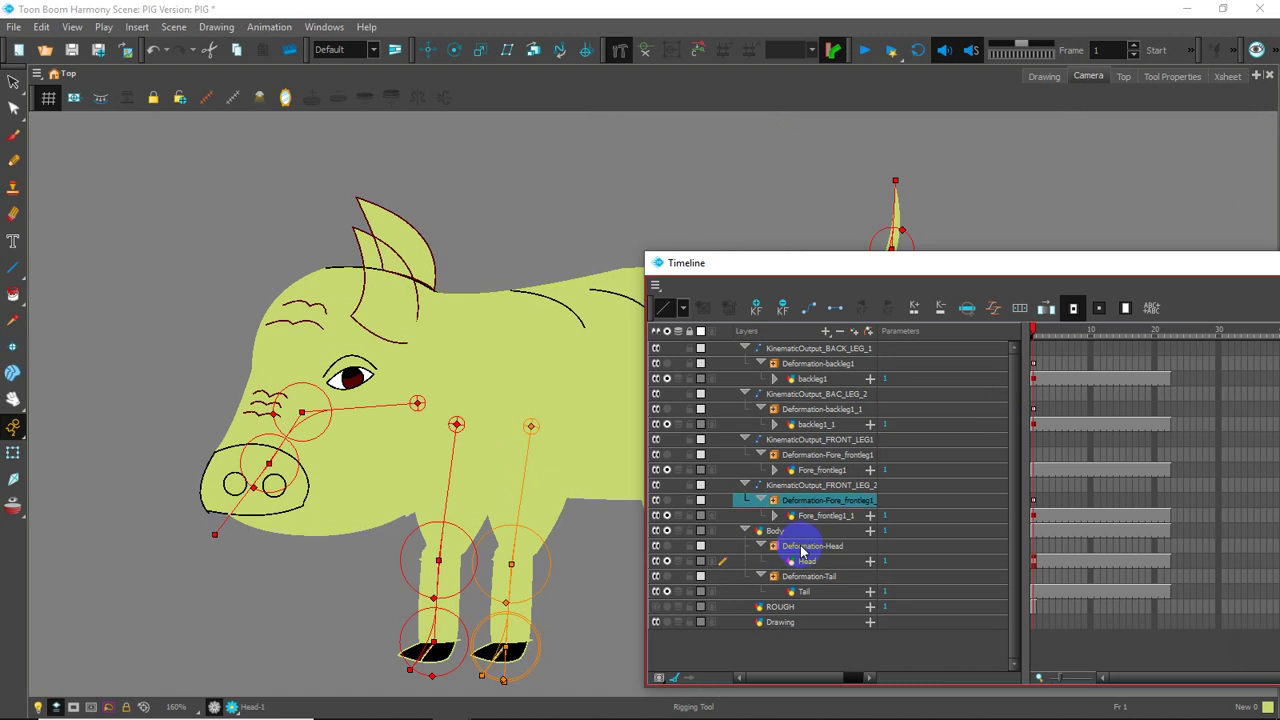
left_click(806, 548)
right_click(806, 548)
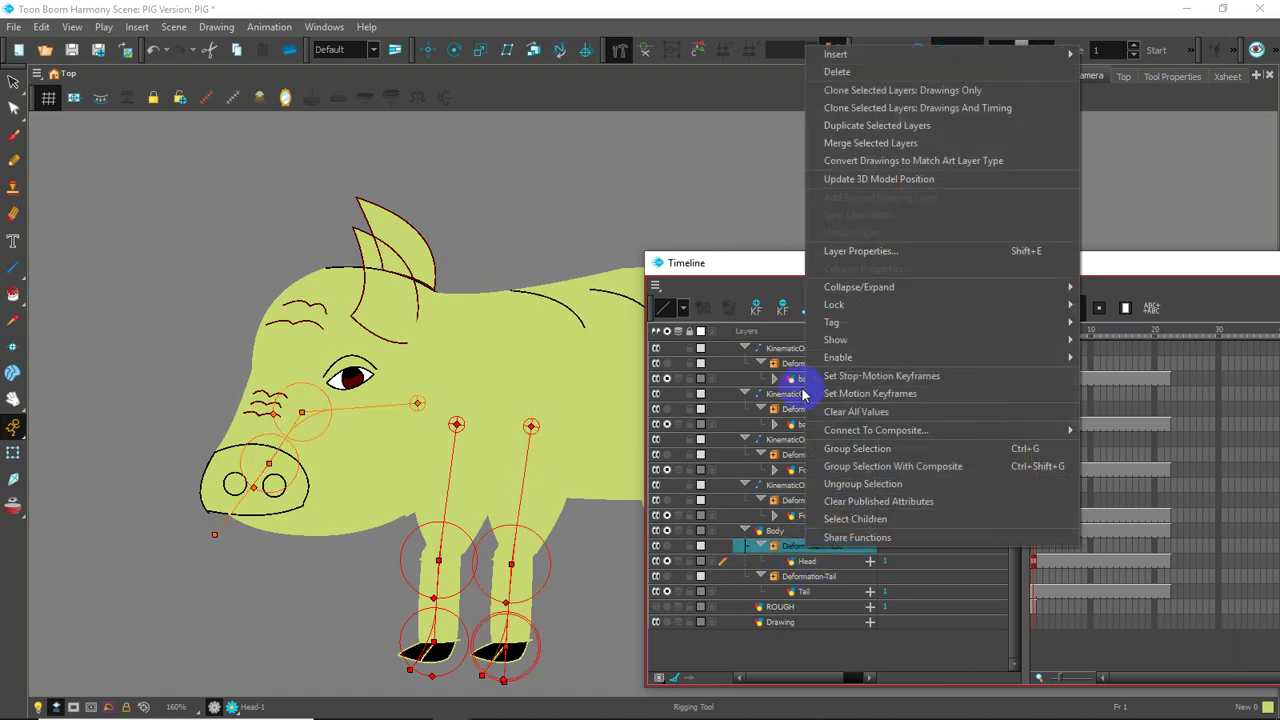
mouse_move(889, 59)
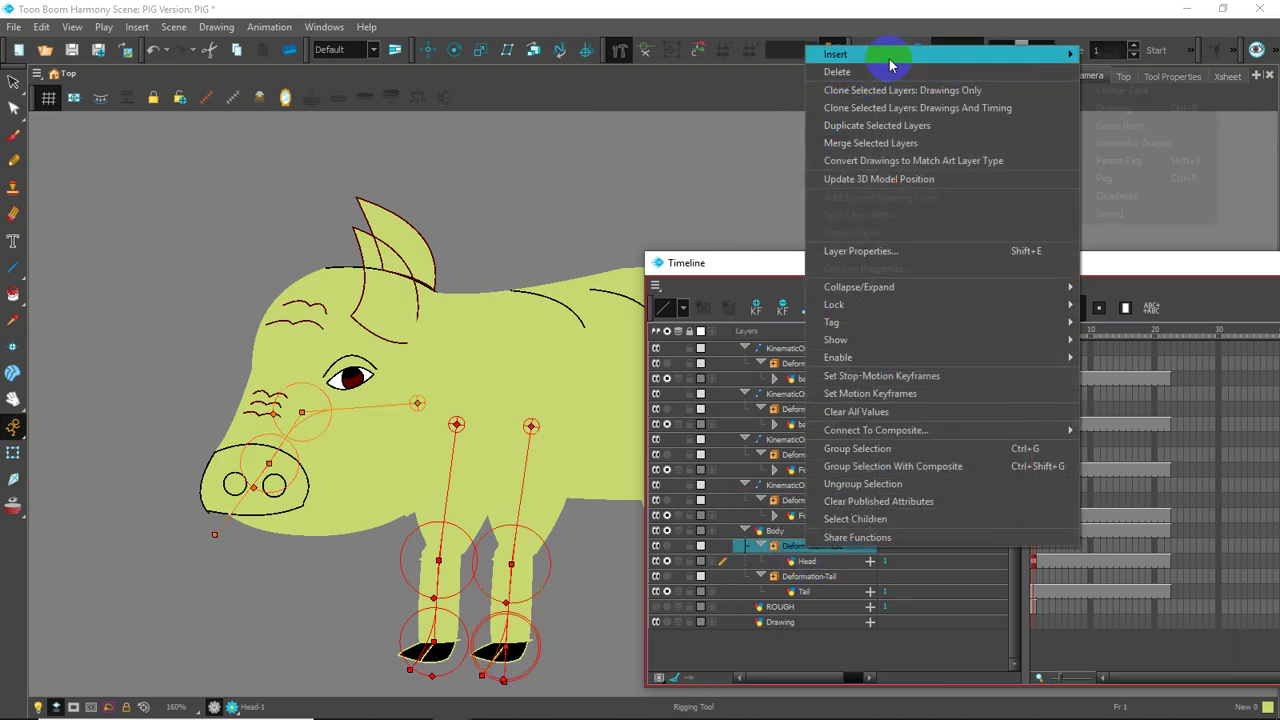
left_click(1107, 142)
double_click(818, 546)
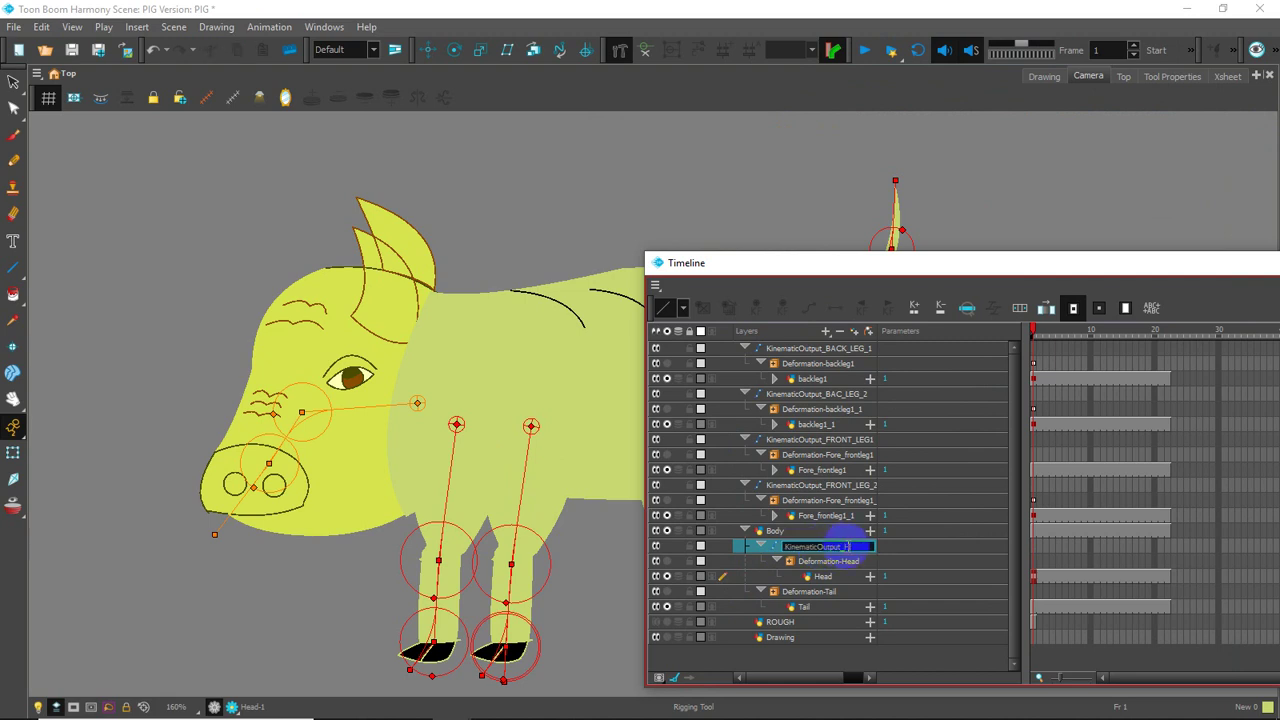
key("Return")
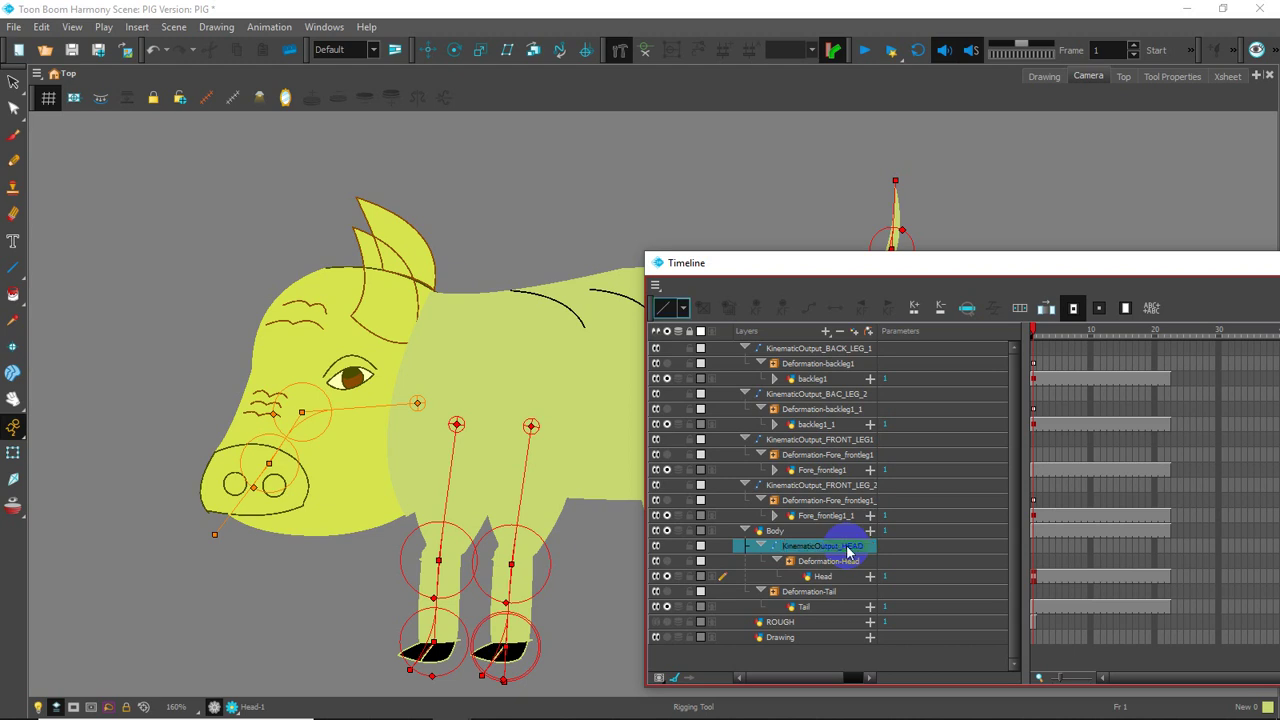
- Insert a Kinematic Output layer on the Deformation-Tail layer and rename it as KinematicOutput_TAIL
right_click(820, 596)
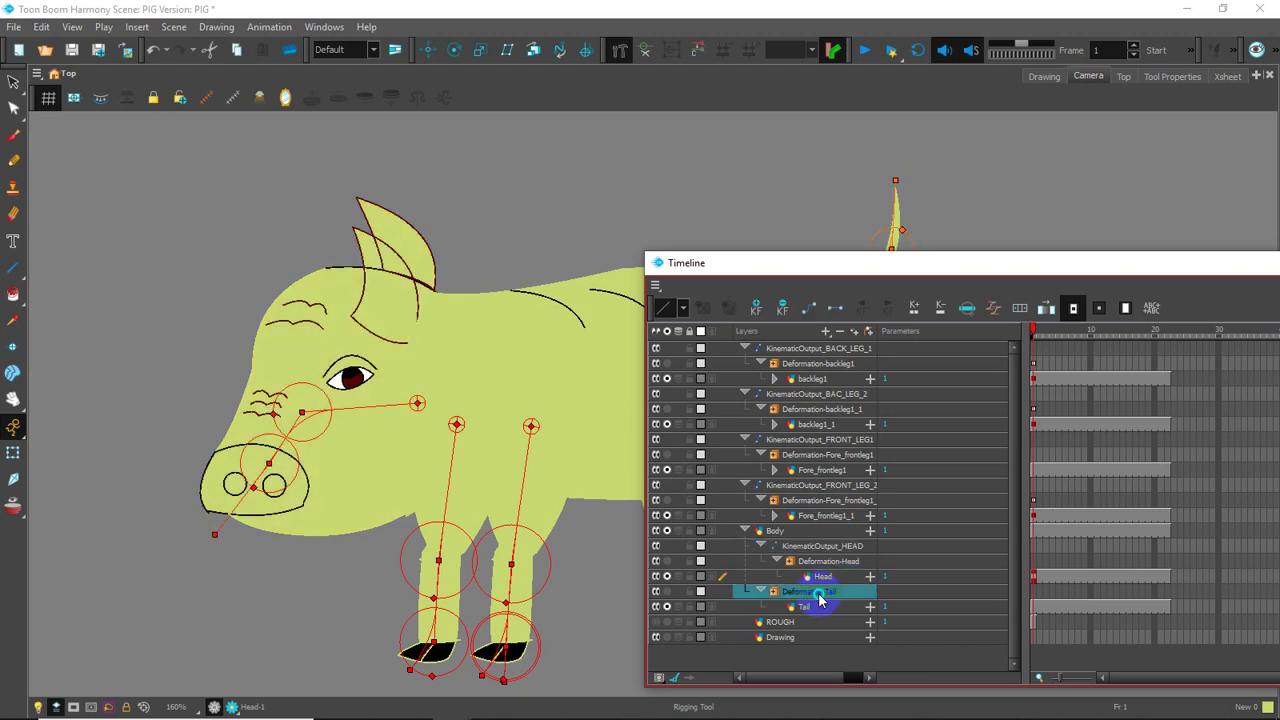
mouse_move(985, 100)
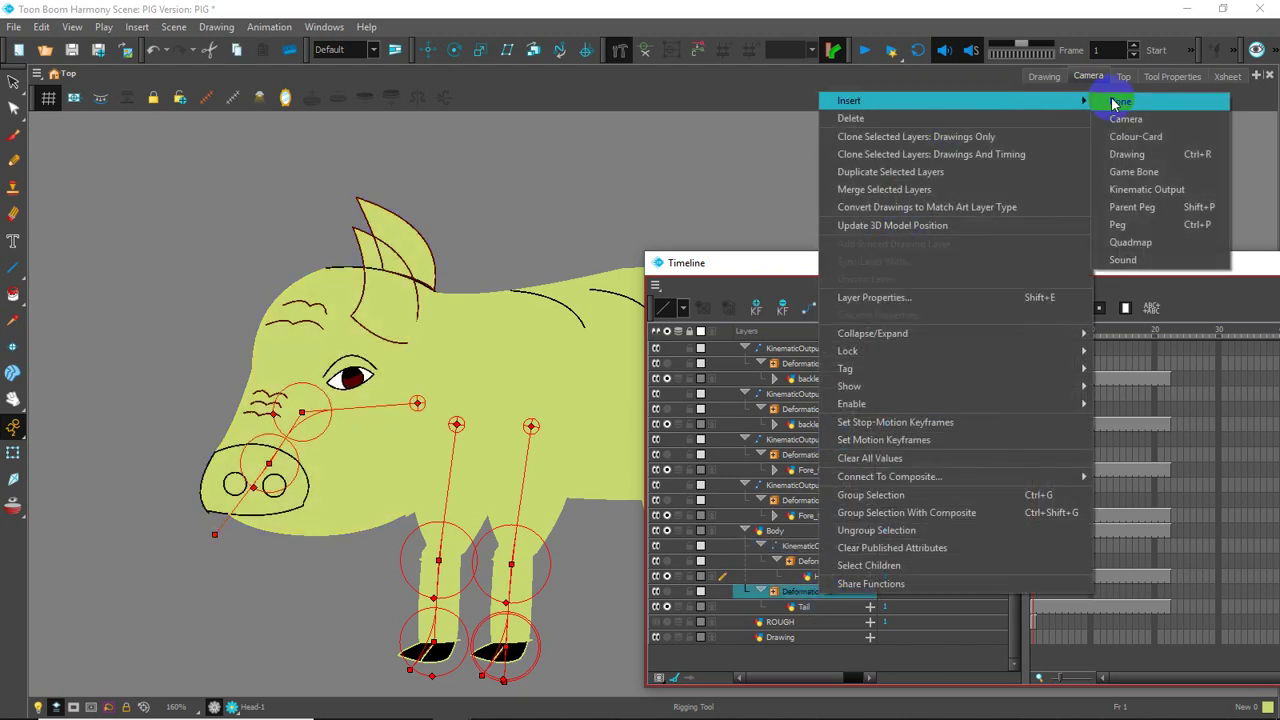
left_click(1138, 190)
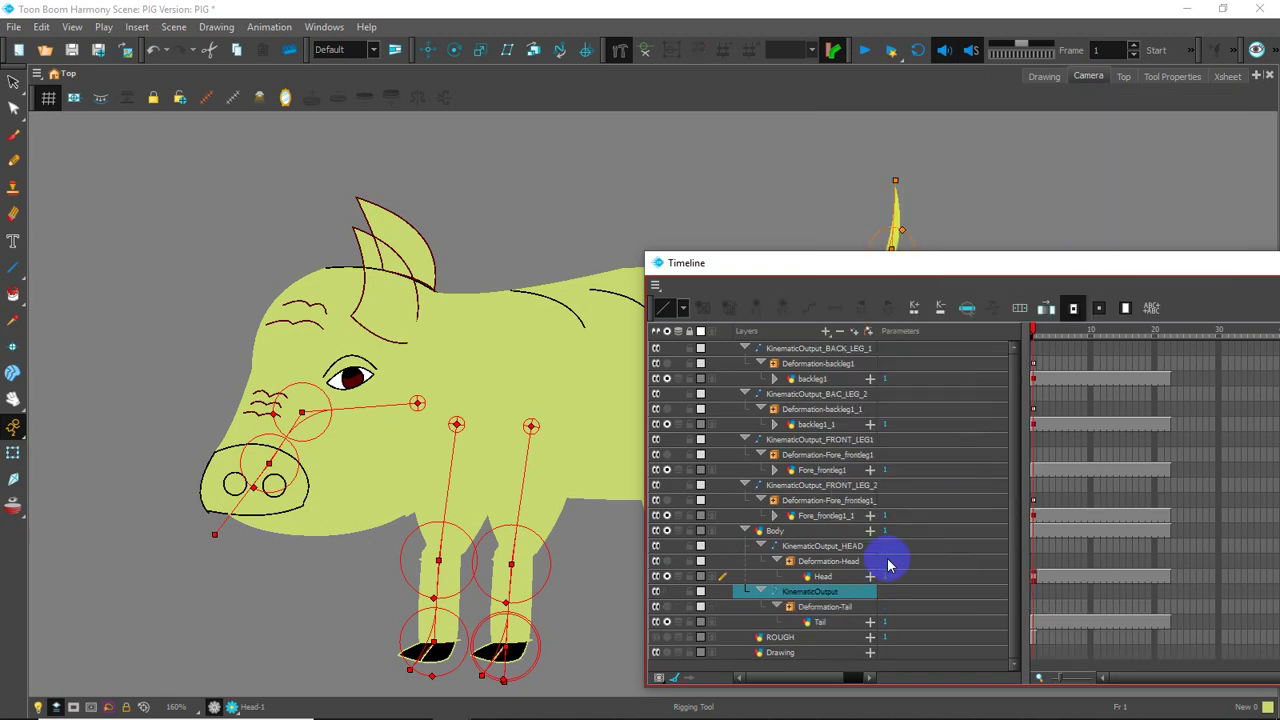
double_click(846, 588)
left_click(726, 188)
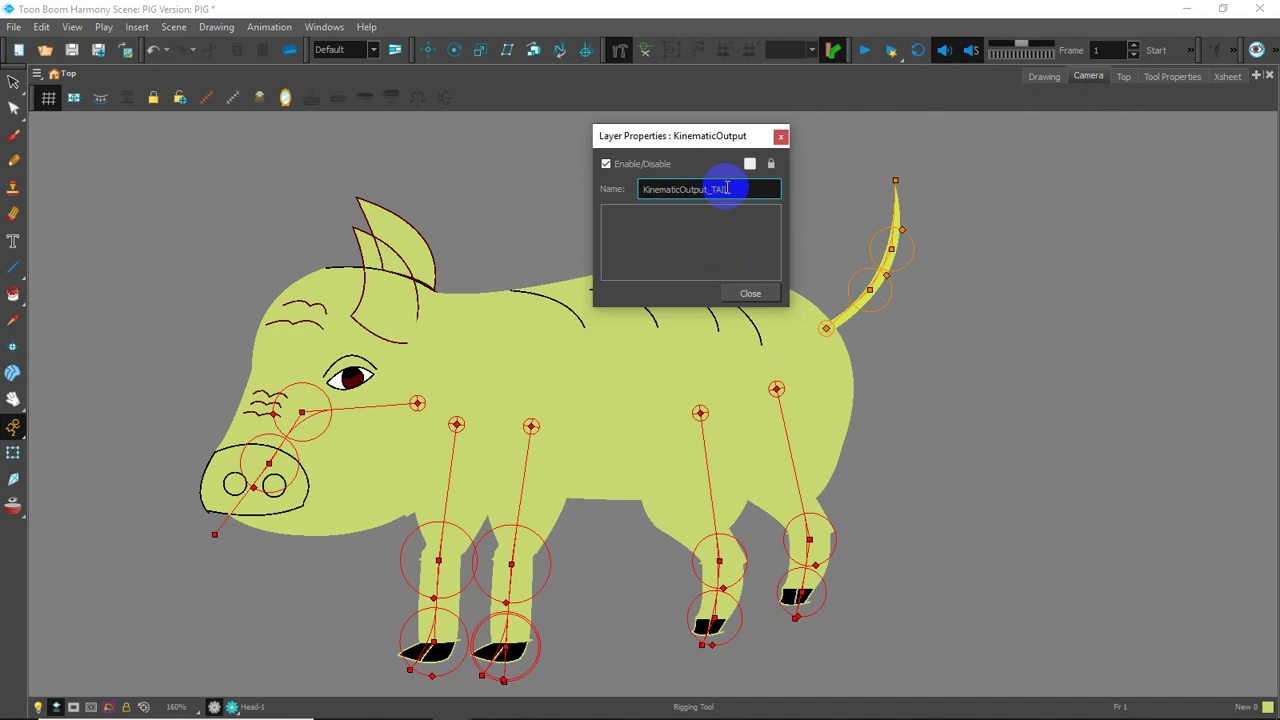
left_click(781, 136)
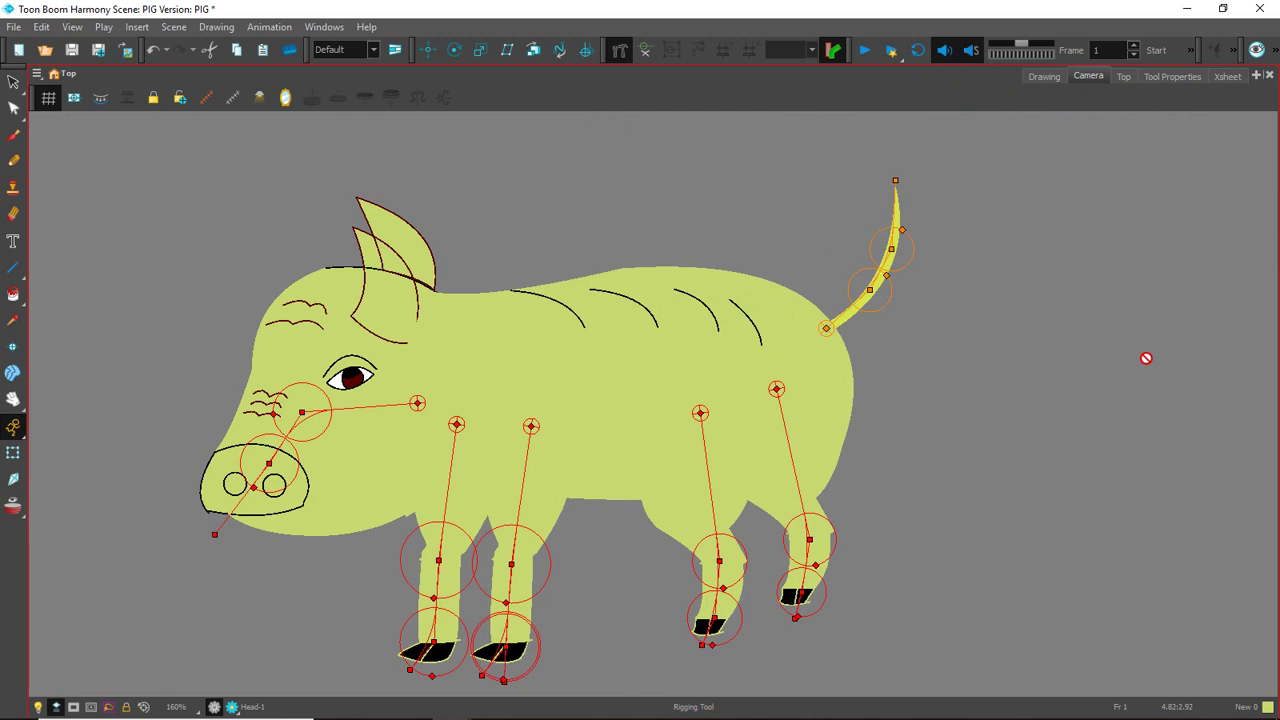
- Reposition the floating Timeline window over the pig and add a Node View to it
left_click_drag(1279, 262, 1242, 211)
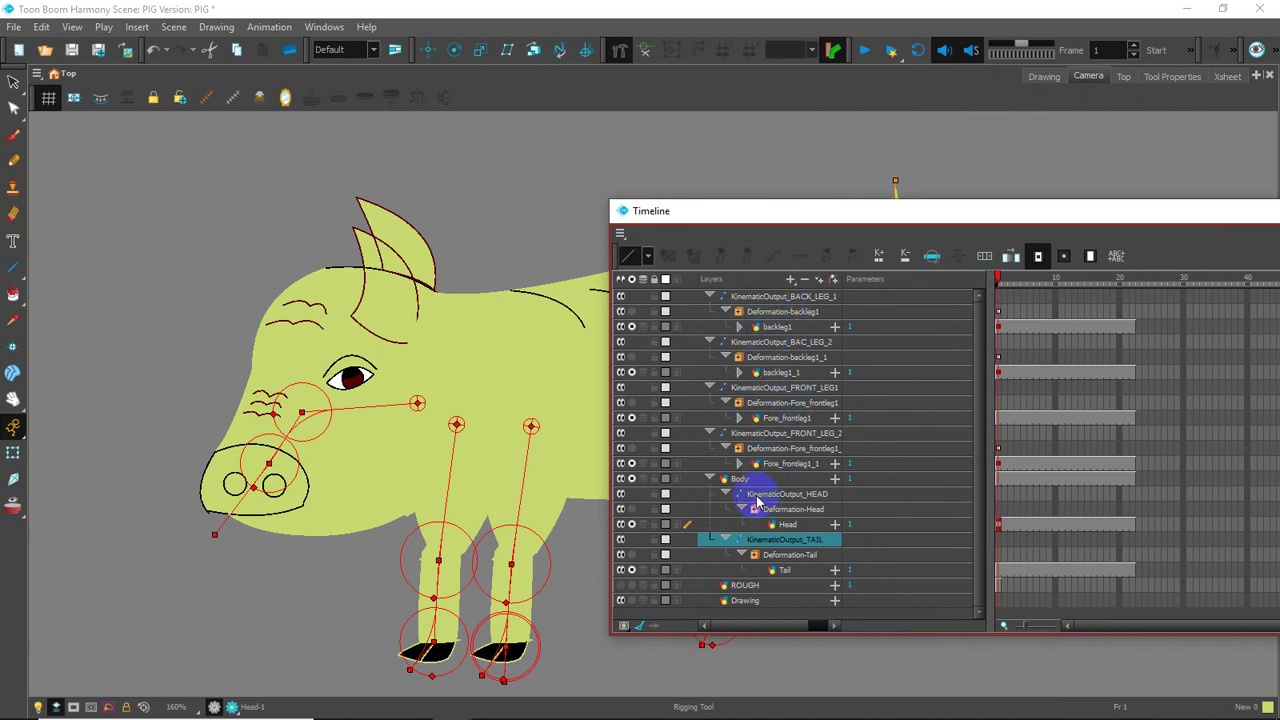
left_click(771, 214)
left_click_drag(786, 219, 372, 219)
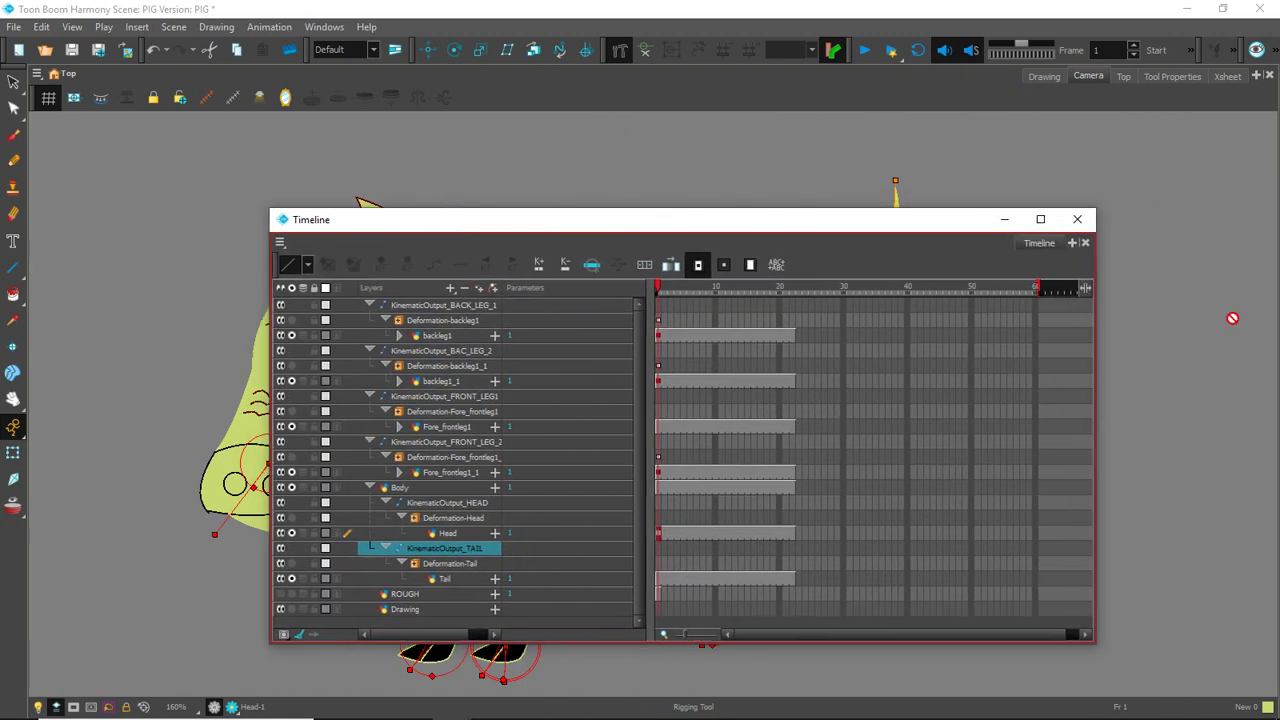
left_click(1073, 243)
left_click(1108, 569)
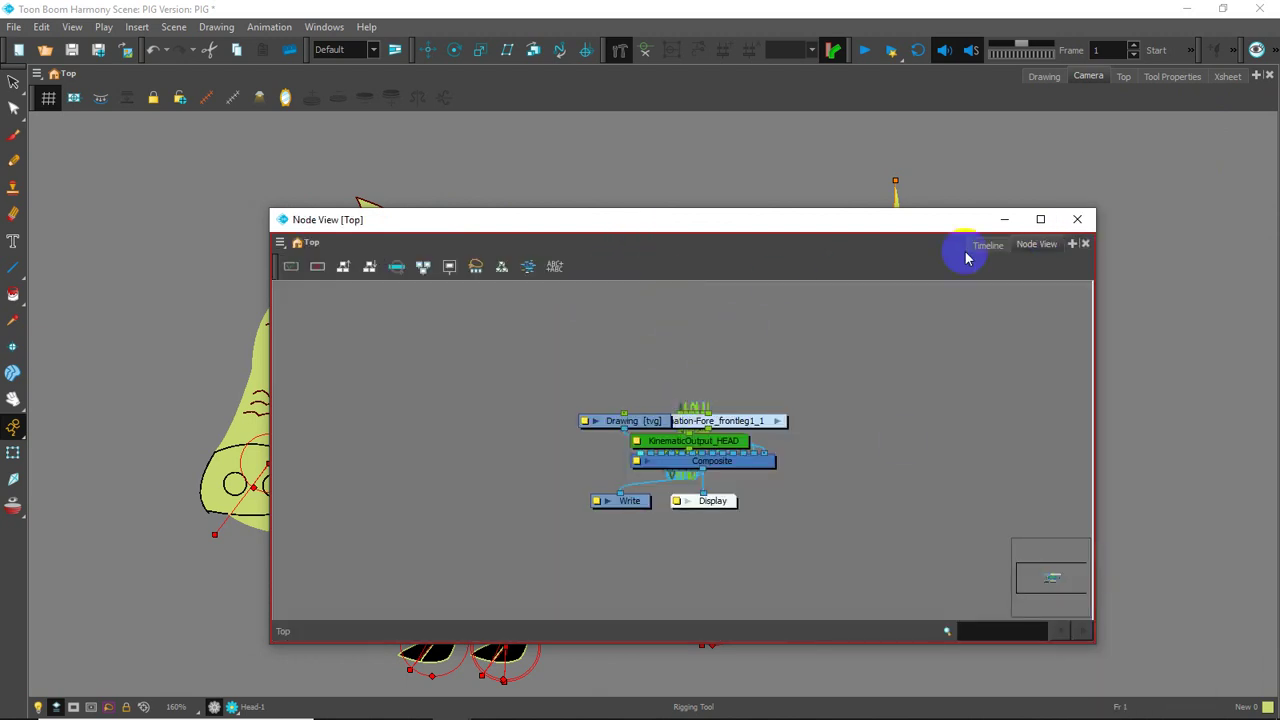
- Maximize the Node View window and order the node network upward with the existing spacing settings
left_click(1040, 219)
scroll(626, 353, "up", 2)
scroll(626, 353, "up", 1)
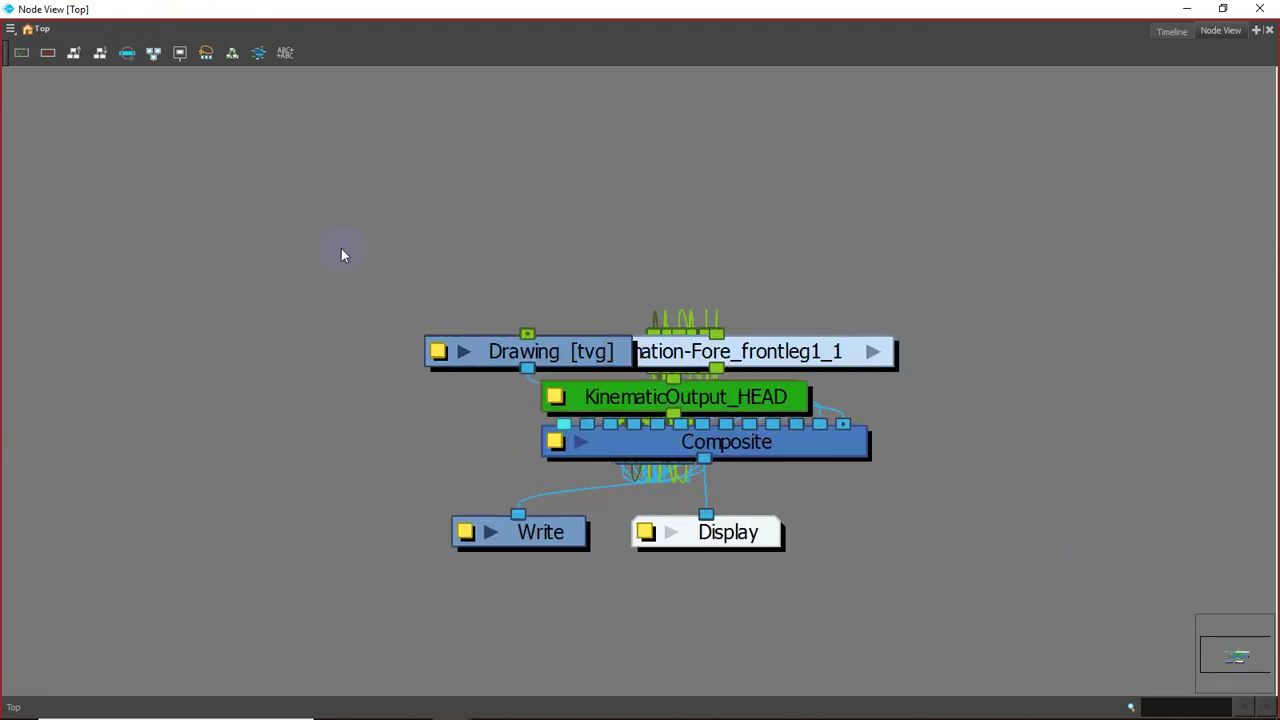
left_click(73, 55)
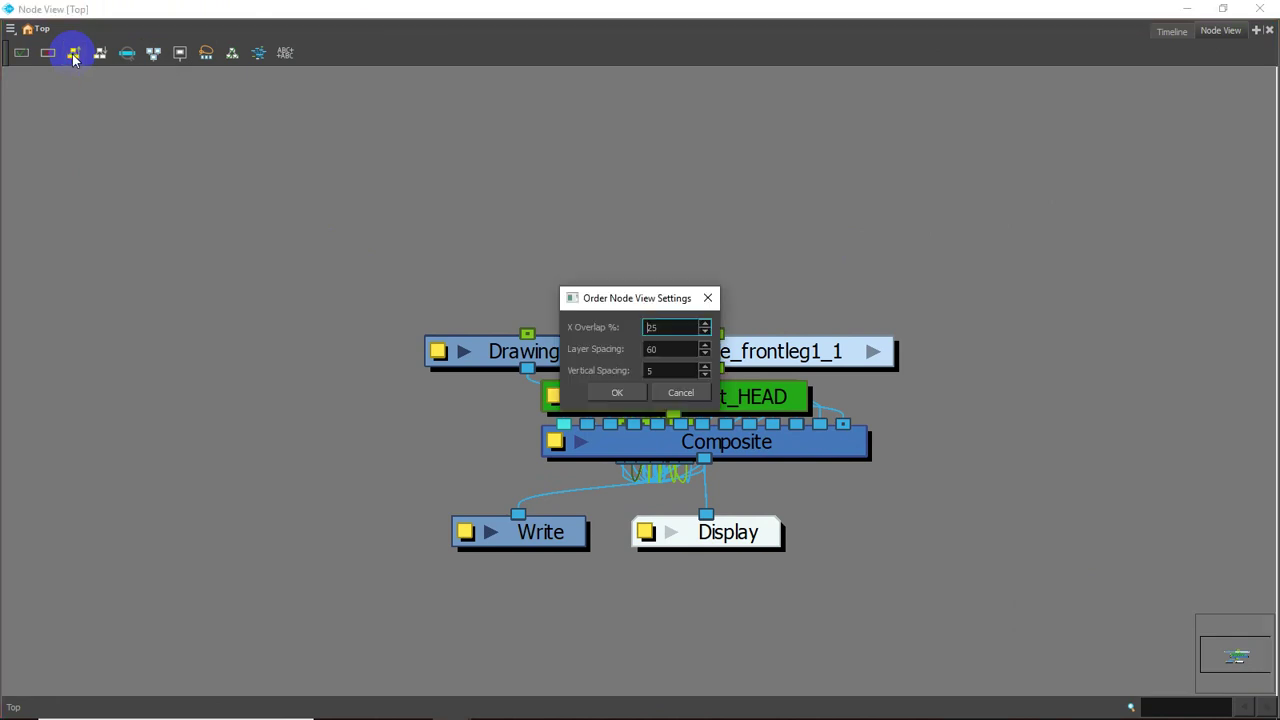
left_click(619, 393)
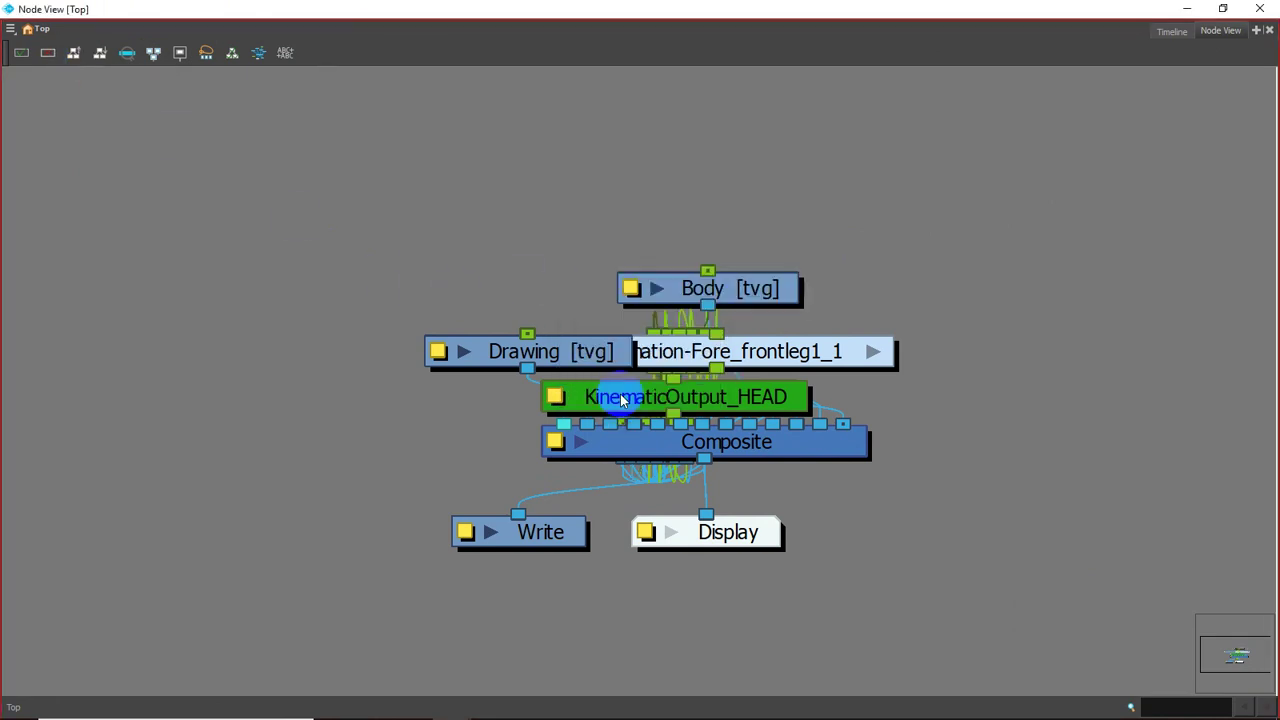
- Pull the Body, Drawing, Deformation-Fore_frontleg1_1 and Deformation-Fore_frontleg1 nodes out of the stack and spread them above the Composite
left_click_drag(670, 291, 690, 121)
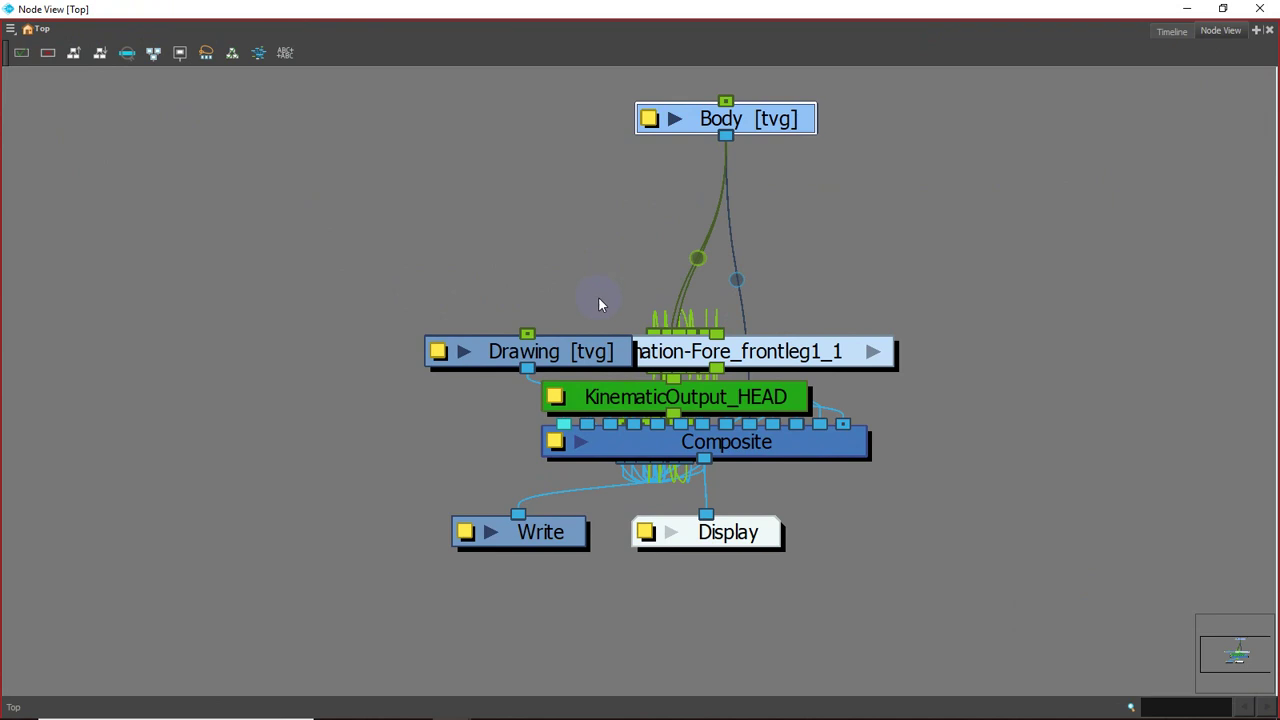
left_click_drag(565, 352, 335, 190)
left_click_drag(600, 352, 956, 193)
left_click_drag(706, 358, 1081, 125)
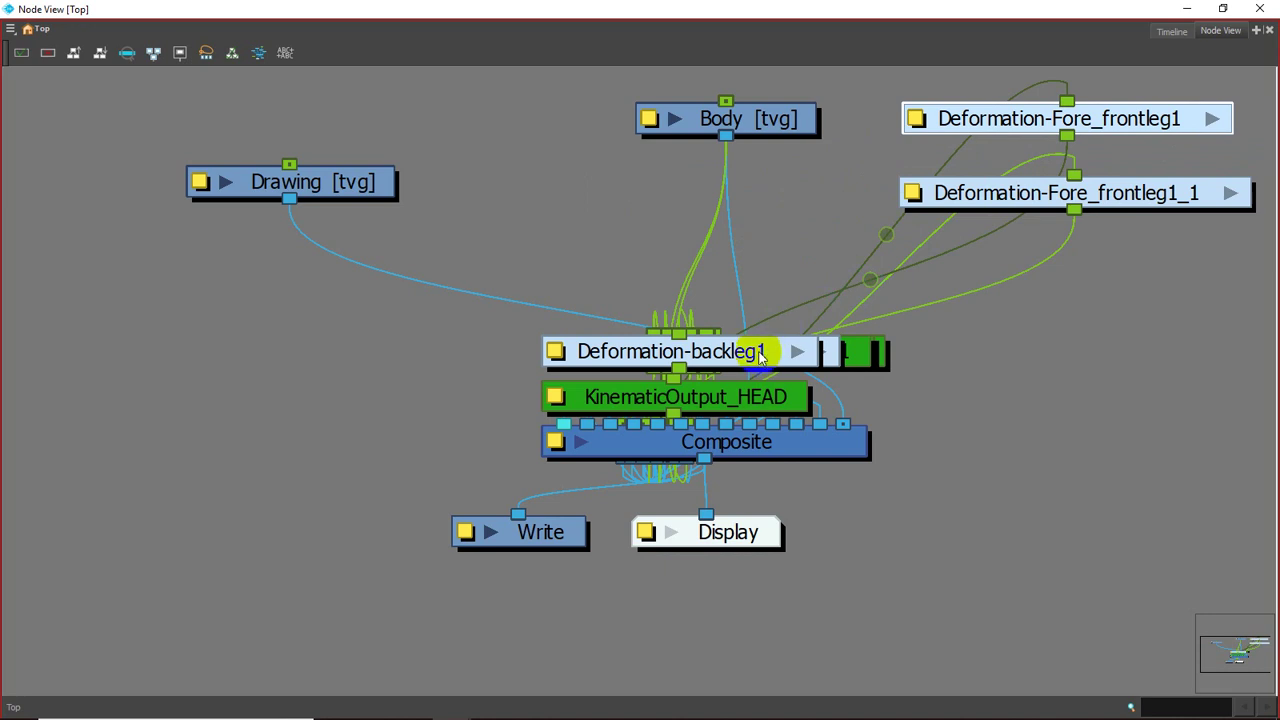
- Spread both back leg deformation nodes, Deformation-Tail and Deformation-Head out of the stack around the Composite
left_click_drag(750, 364, 279, 346)
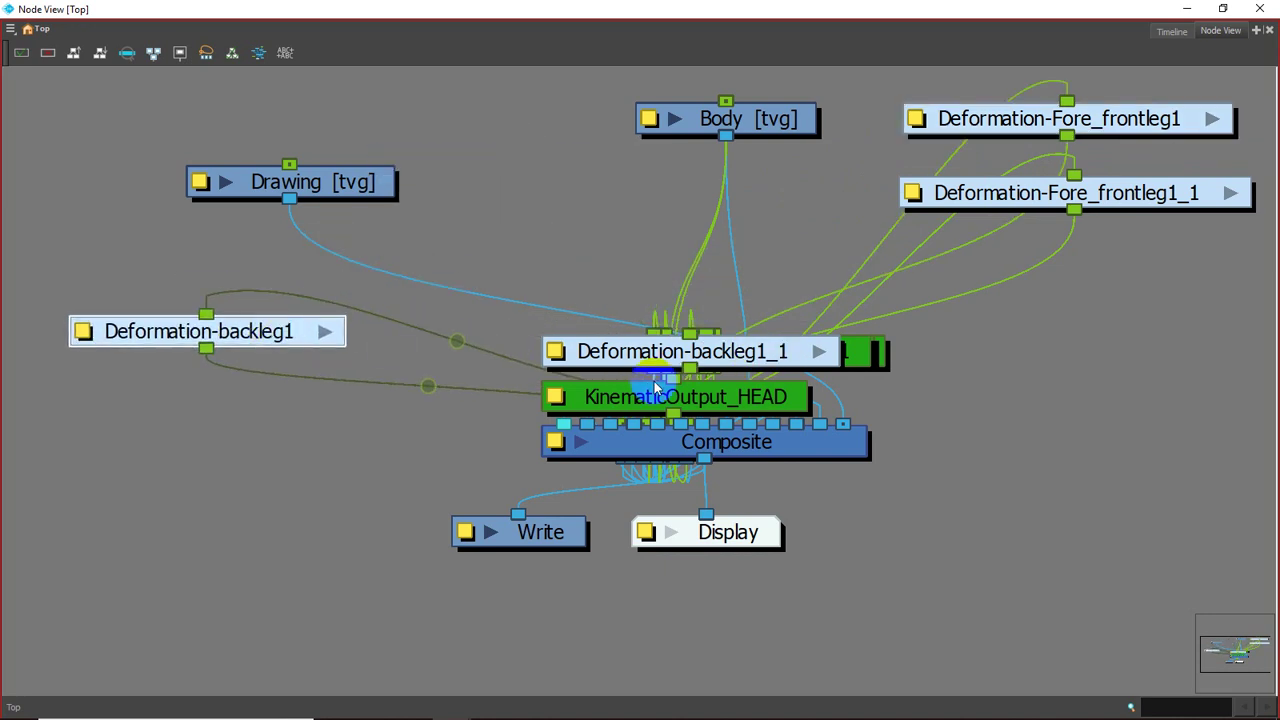
left_click_drag(628, 350, 190, 251)
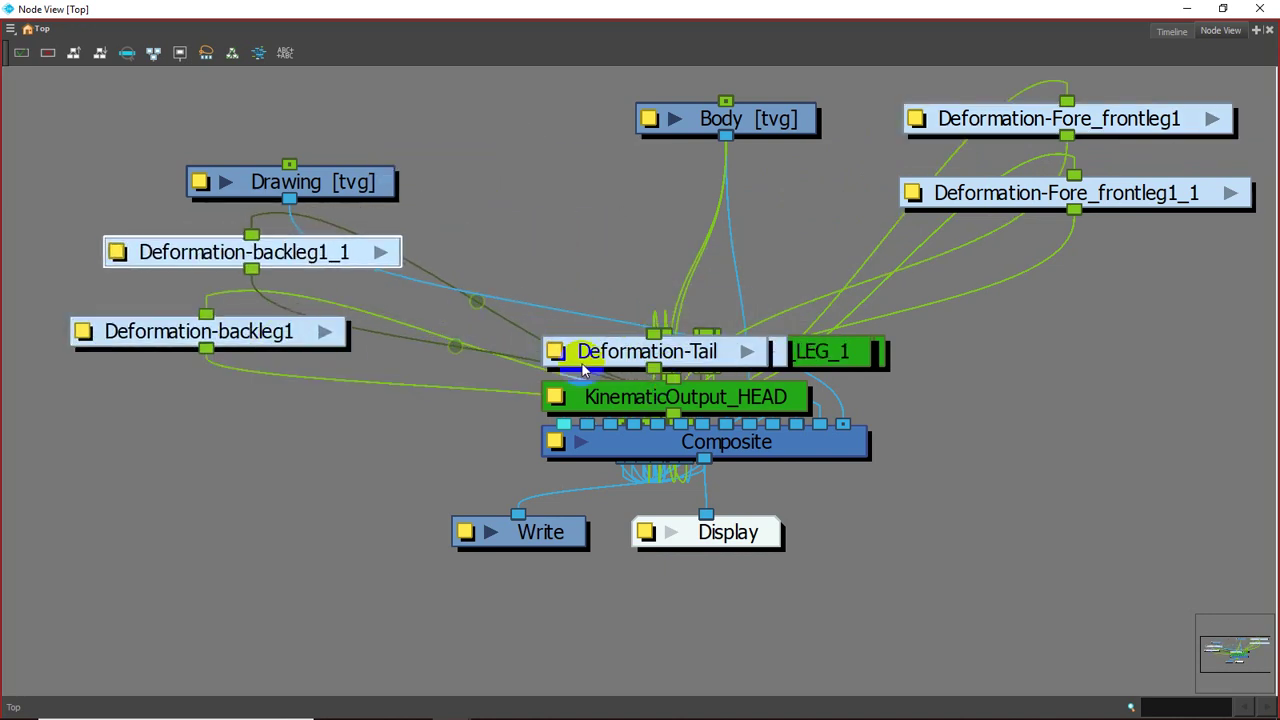
left_click_drag(579, 338, 519, 168)
left_click_drag(639, 355, 1096, 351)
scroll(745, 373, "down", 2)
scroll(745, 370, "up", 2)
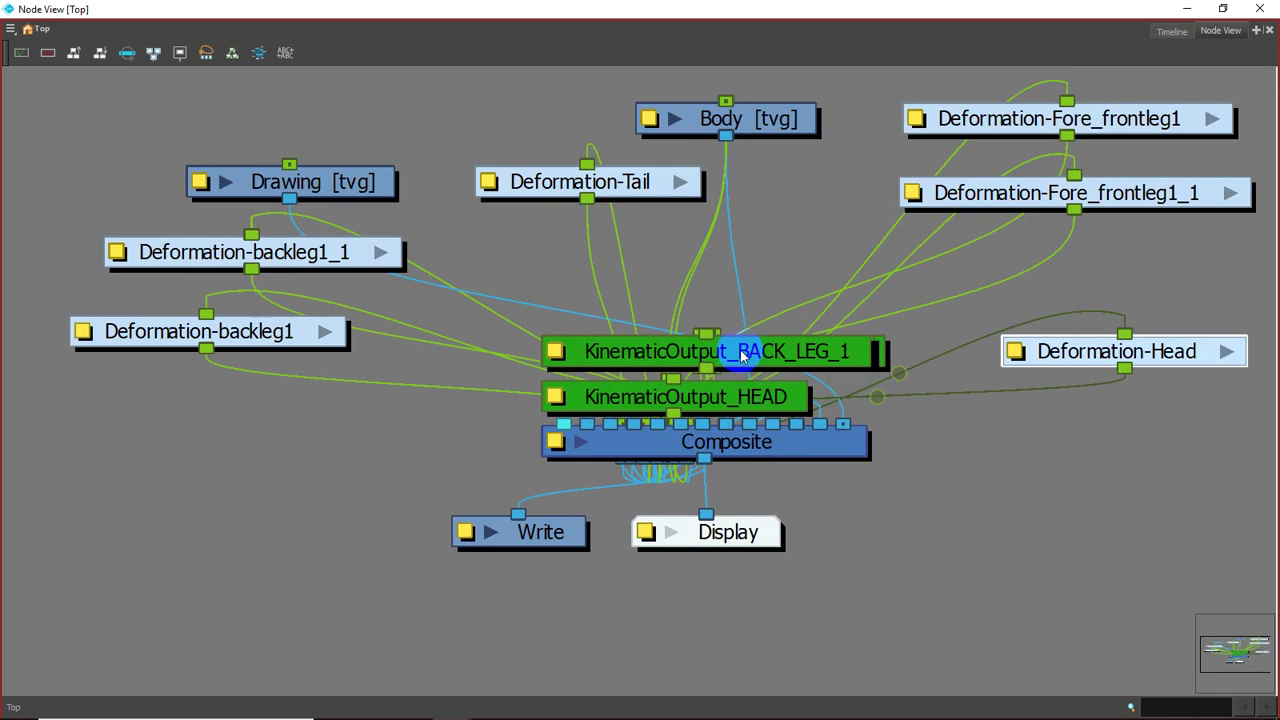
- Separate the four leg kinematic output nodes from the stack and place them near their leg deformation nodes
scroll(745, 370, "down", 2)
left_click_drag(817, 402, 675, 460)
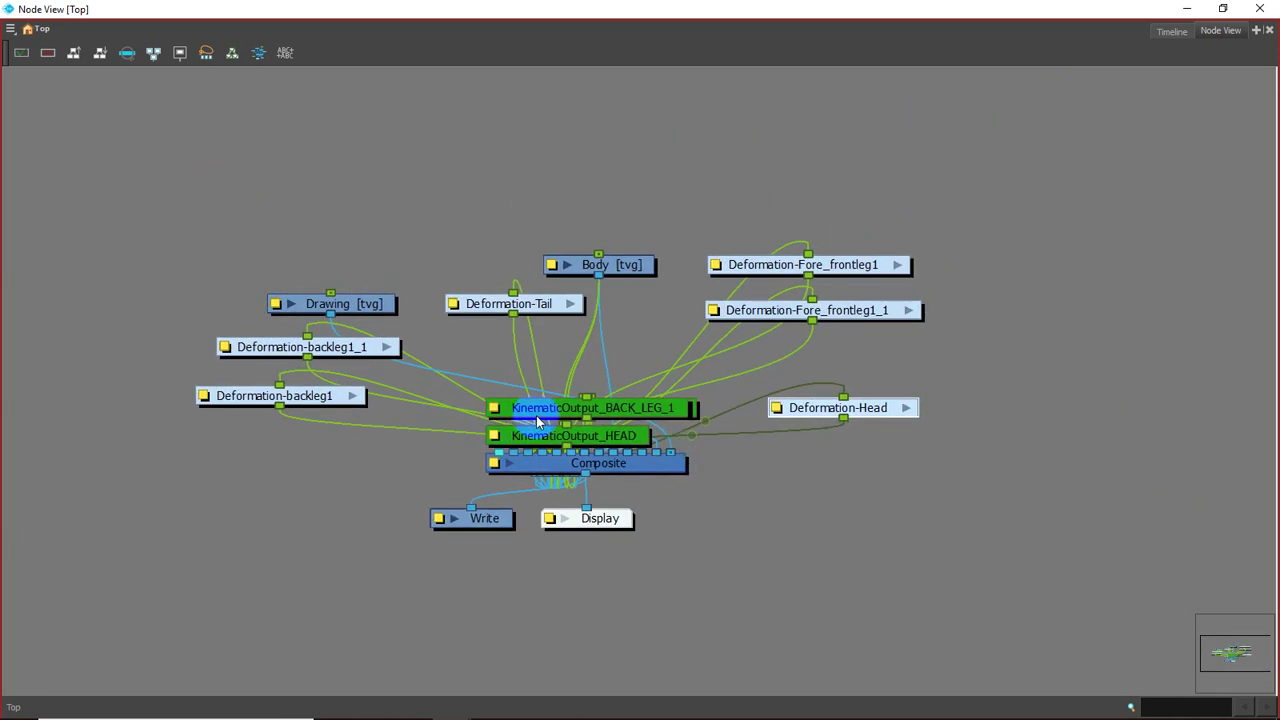
scroll(556, 415, "up", 2)
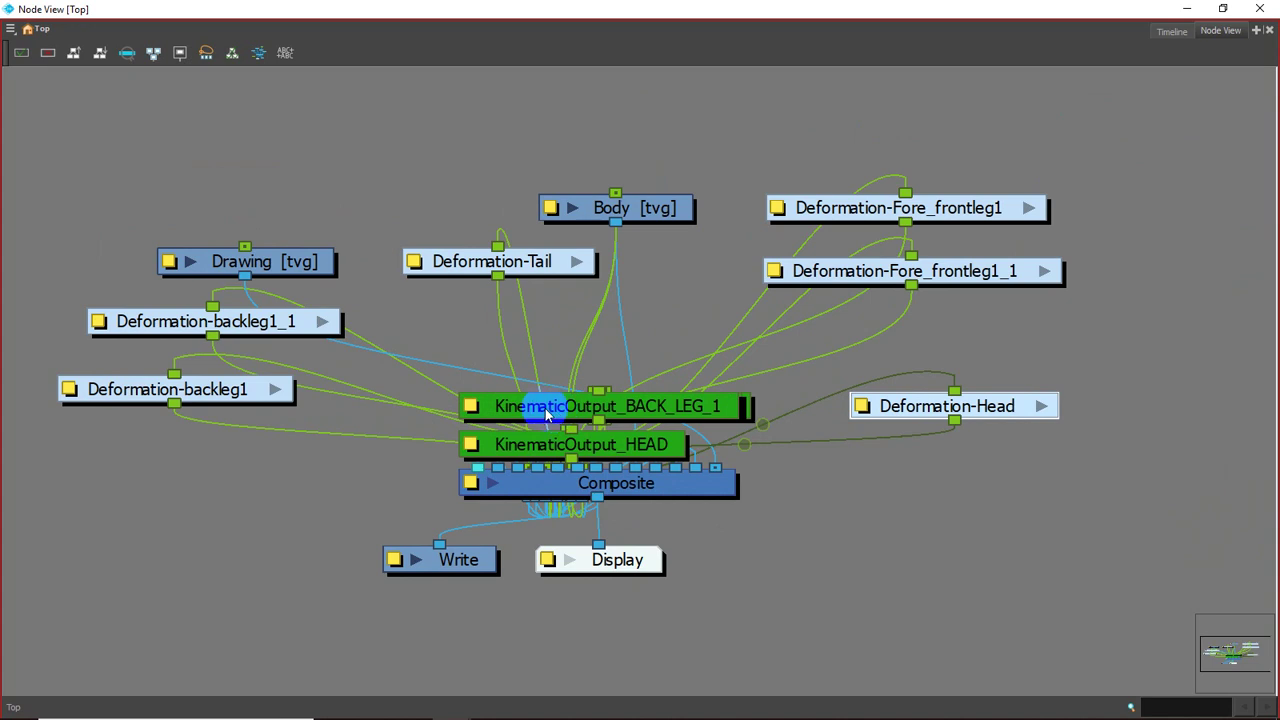
left_click_drag(547, 416, 415, 136)
left_click(484, 415)
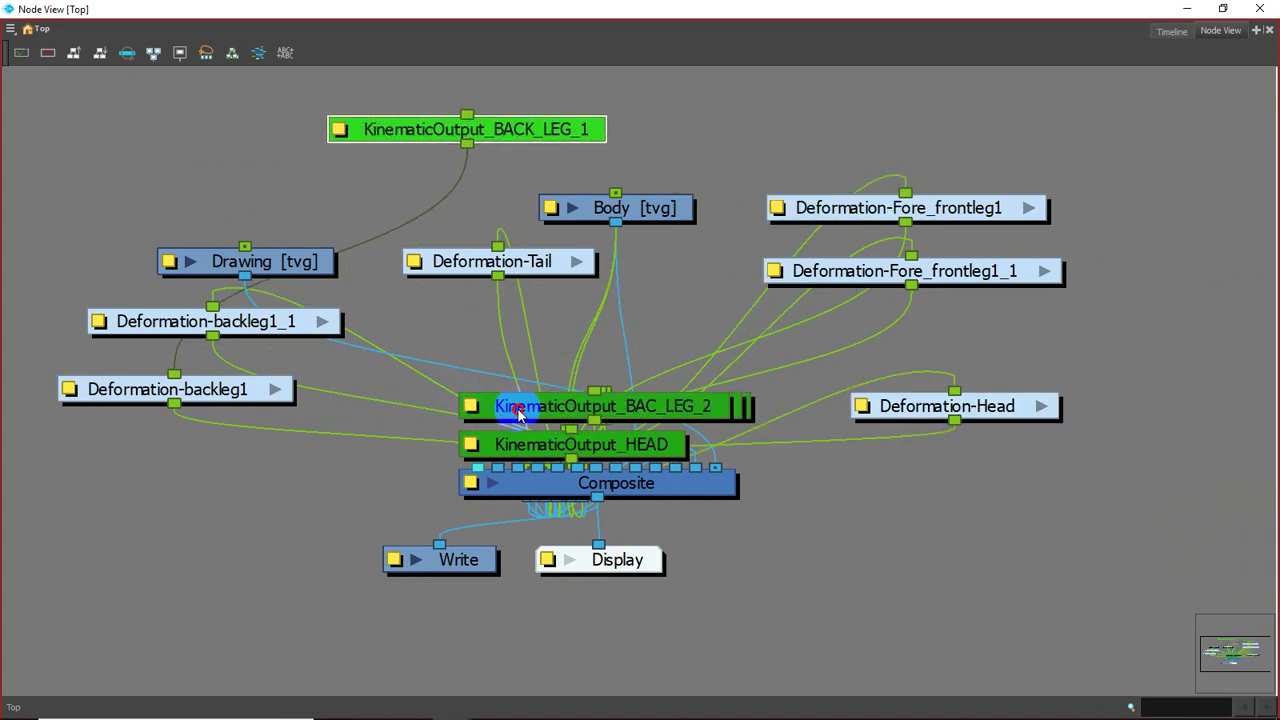
left_click(519, 412)
mouse_move(519, 407)
left_mouse_down()
mouse_move(354, 223)
mouse_move(165, 180)
left_mouse_up()
left_click_drag(530, 397, 764, 106)
left_click(650, 393)
left_click_drag(650, 393, 1271, 282)
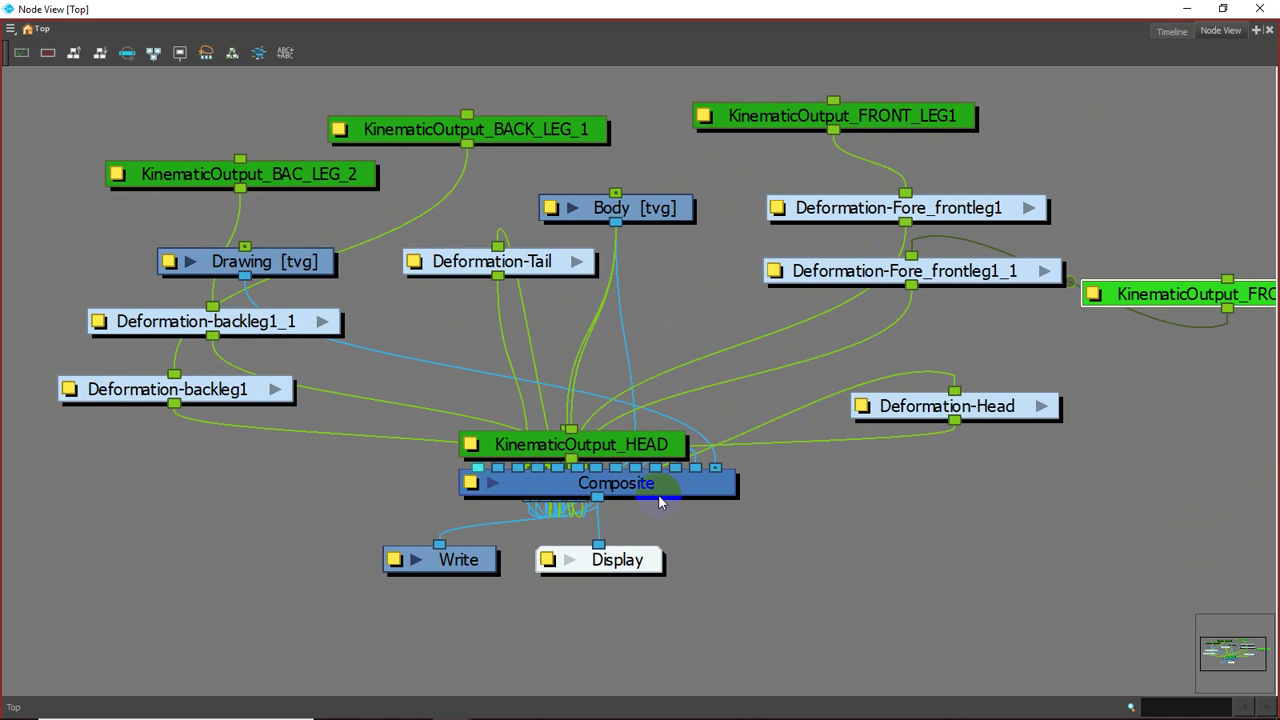
- Move KinematicOutput_HEAD below Deformation-Head and KinematicOutput_TAIL above the Body node
left_click(590, 444)
left_click_drag(590, 444, 1001, 458)
left_click_drag(1077, 500, 1185, 532)
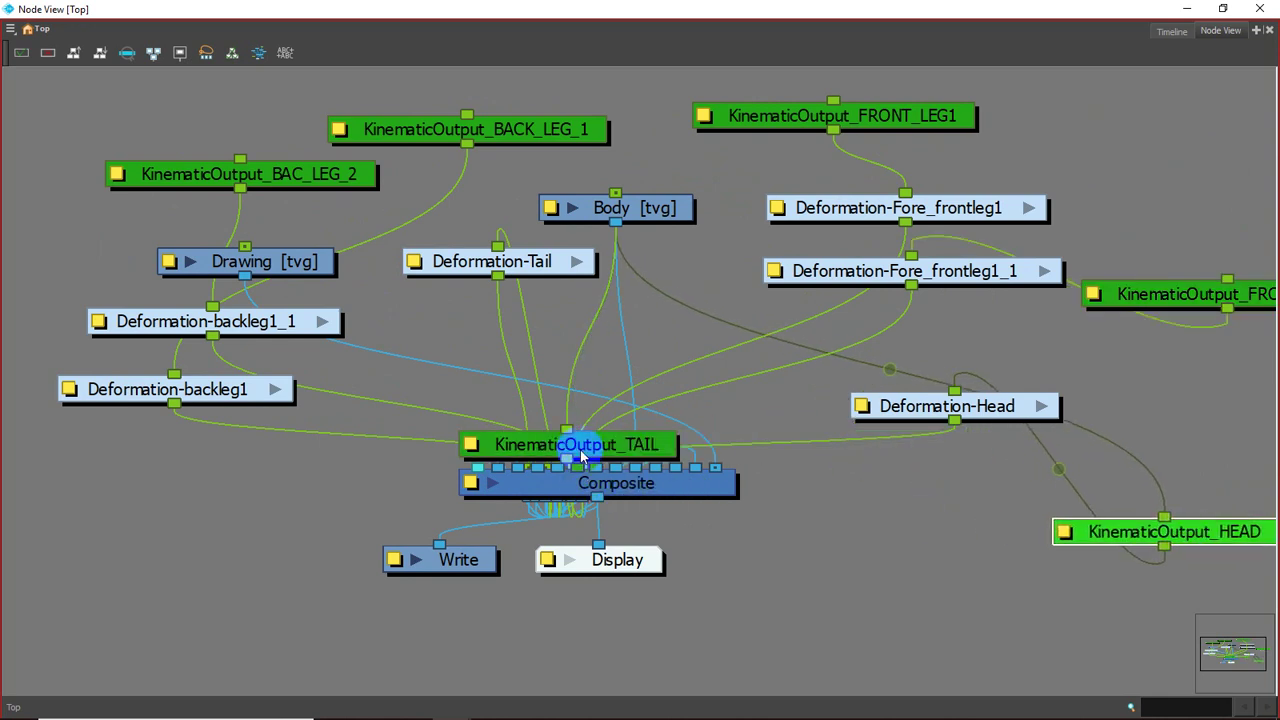
left_click_drag(575, 444, 657, 171)
left_click_drag(678, 252, 668, 408)
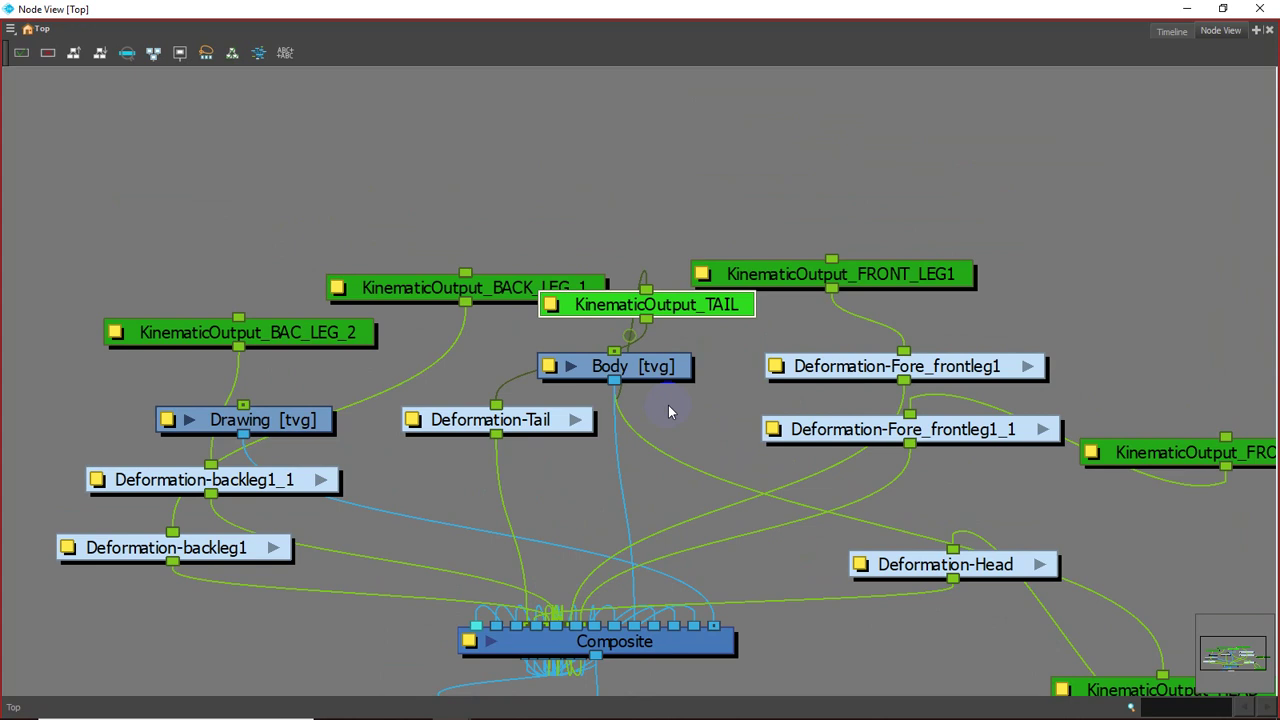
- Try to move the Body node together with KinematicOutput_BACK_LEG_1 and KinematicOutput_TAIL, and undo the moves
left_click(571, 366)
left_click(563, 370)
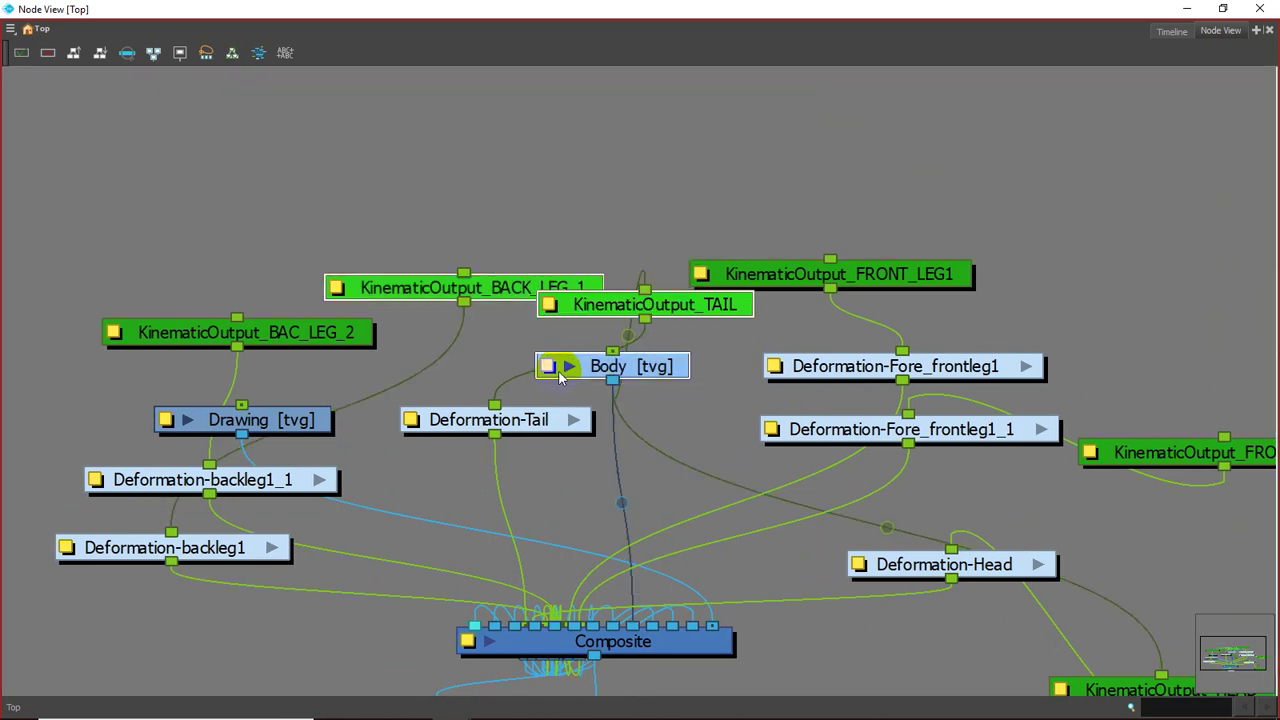
left_click_drag(585, 372, 569, 228)
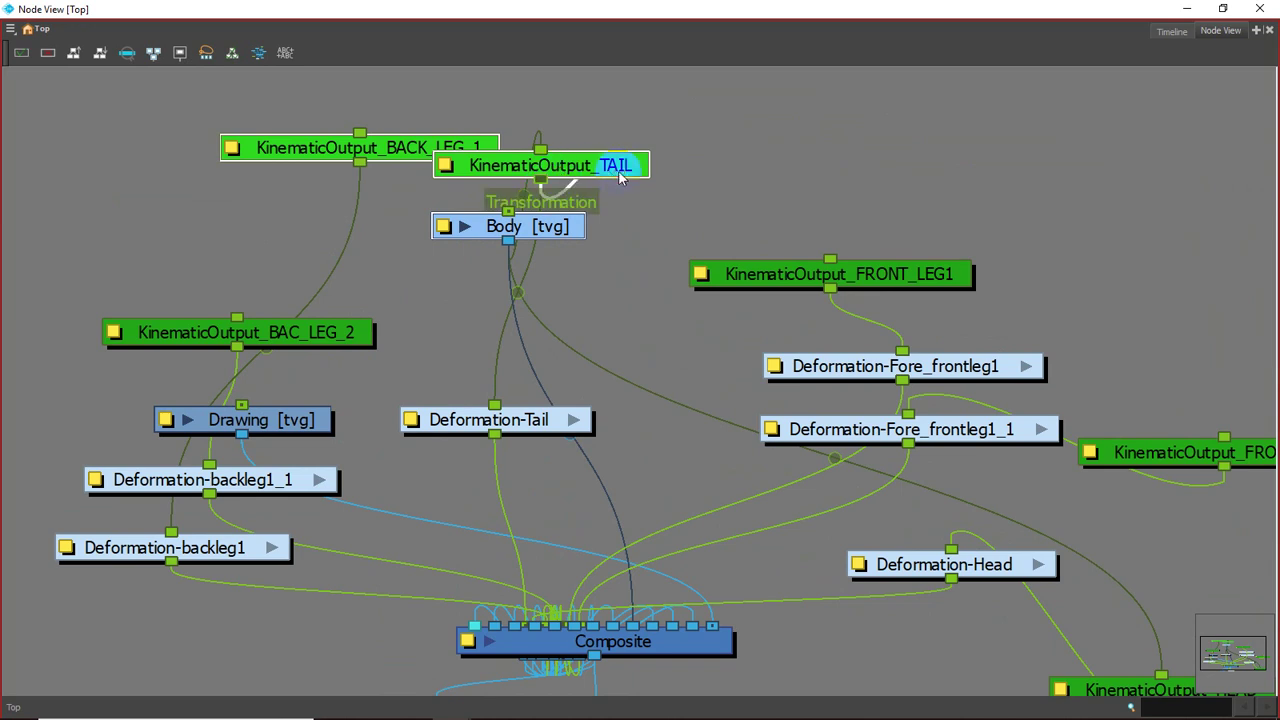
key("ctrl+z")
left_click_drag(591, 168, 651, 168)
key("ctrl+z")
key("ctrl+z")
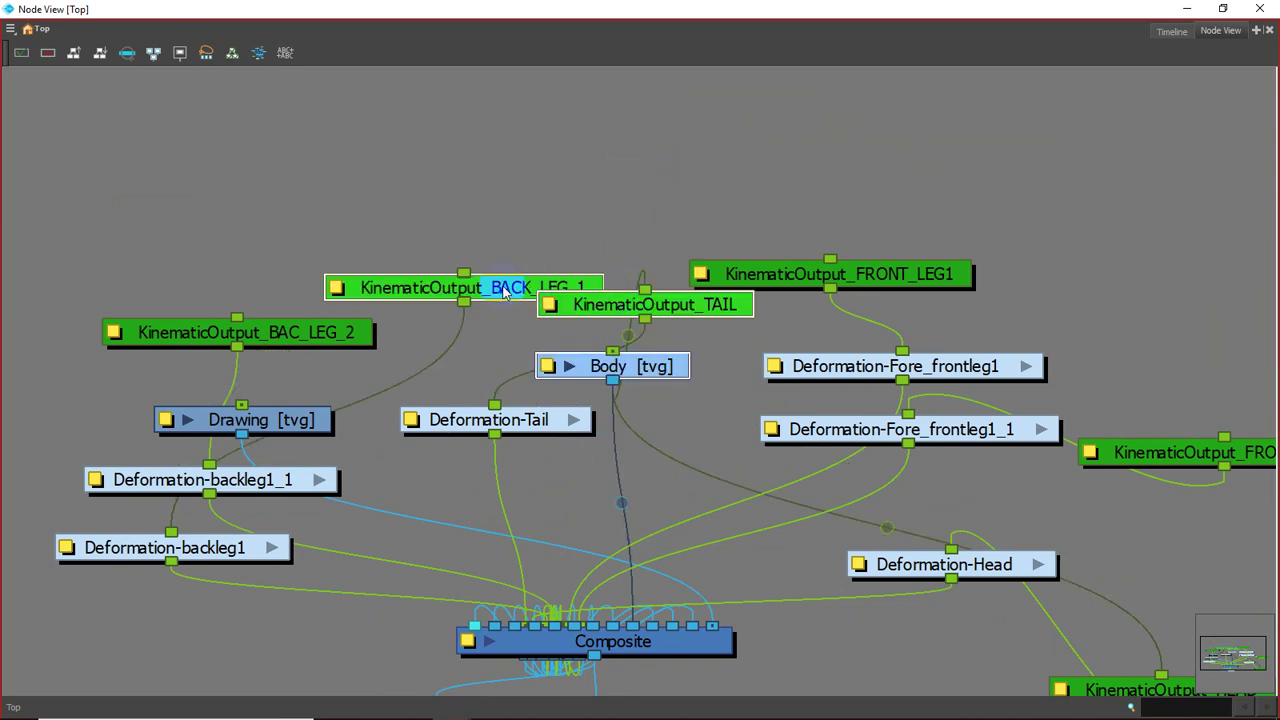
- Move the Body, KinematicOutput_BACK_LEG_1 and KinematicOutput_TAIL nodes together up toward the back leg nodes
left_click_drag(498, 288, 329, 174)
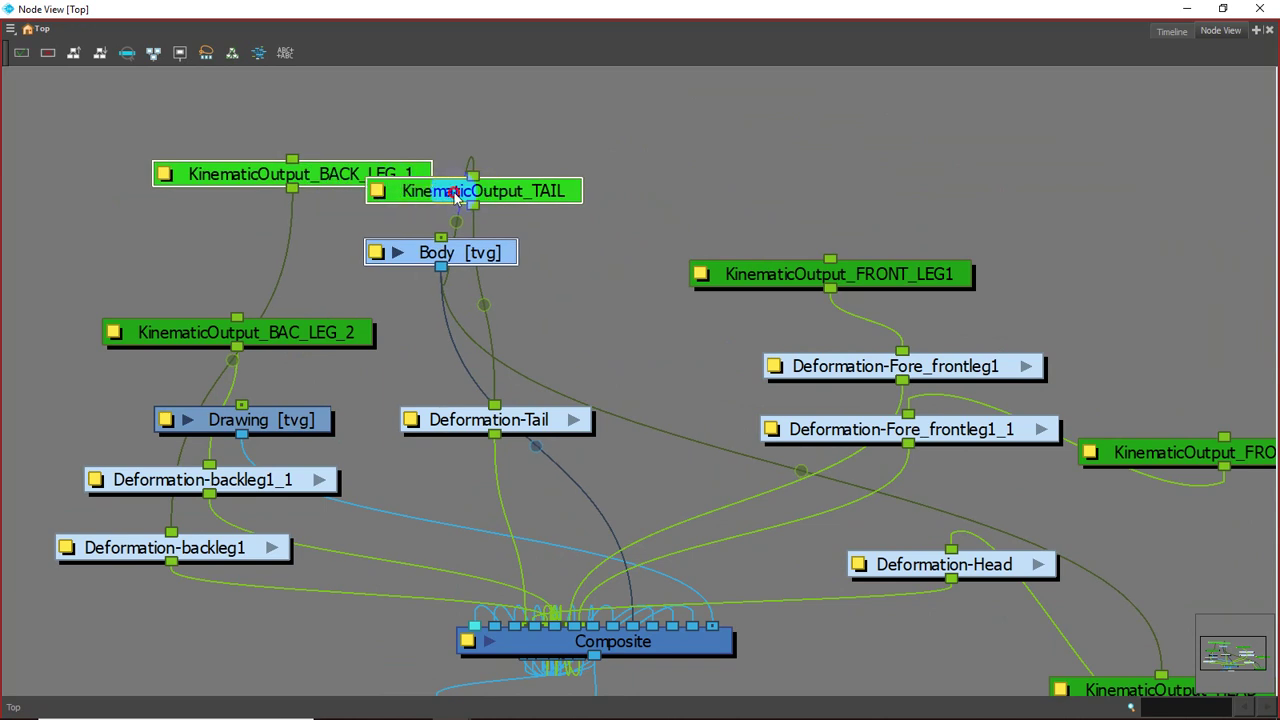
mouse_move(456, 192)
left_mouse_down()
mouse_move(500, 200)
mouse_move(467, 194)
left_mouse_up()
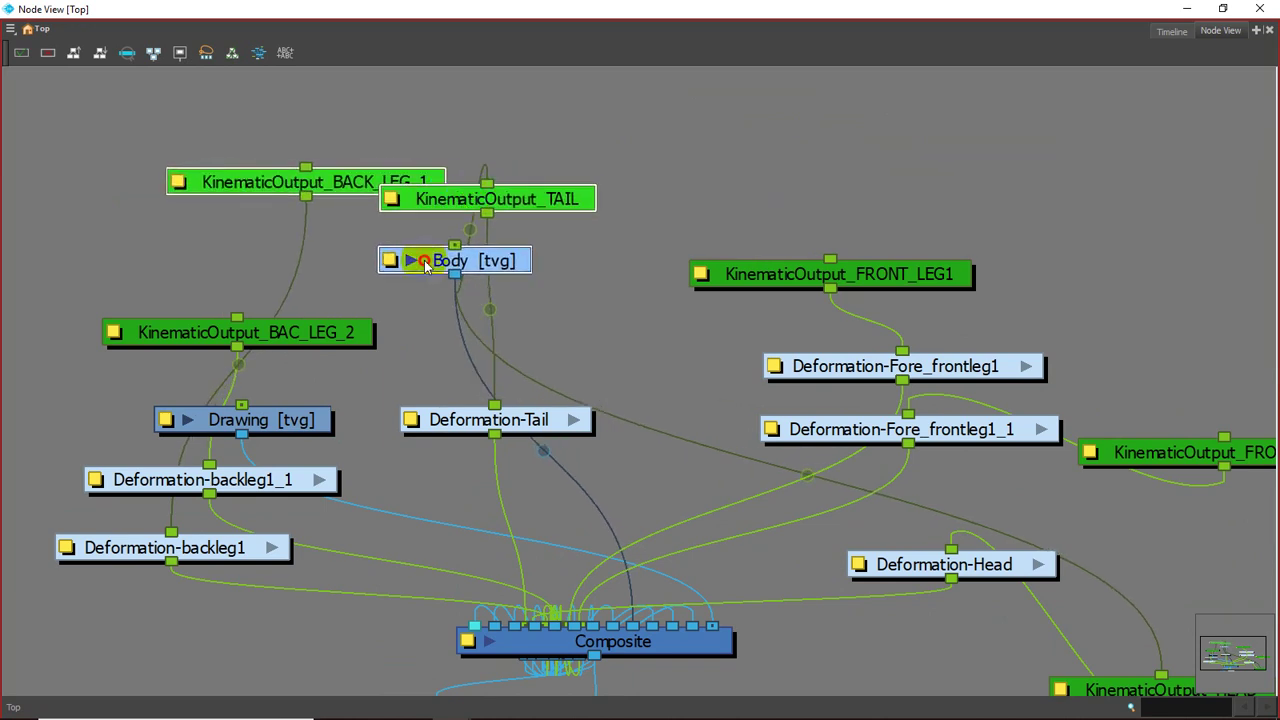
mouse_move(424, 261)
left_mouse_down()
mouse_move(459, 285)
mouse_move(420, 272)
left_mouse_up()
left_click_drag(357, 195, 308, 176)
- Place Body at the top of the network, with KinematicOutput_TAIL and Deformation-Tail spaced out above the front leg nodes
left_click_drag(474, 422, 991, 200)
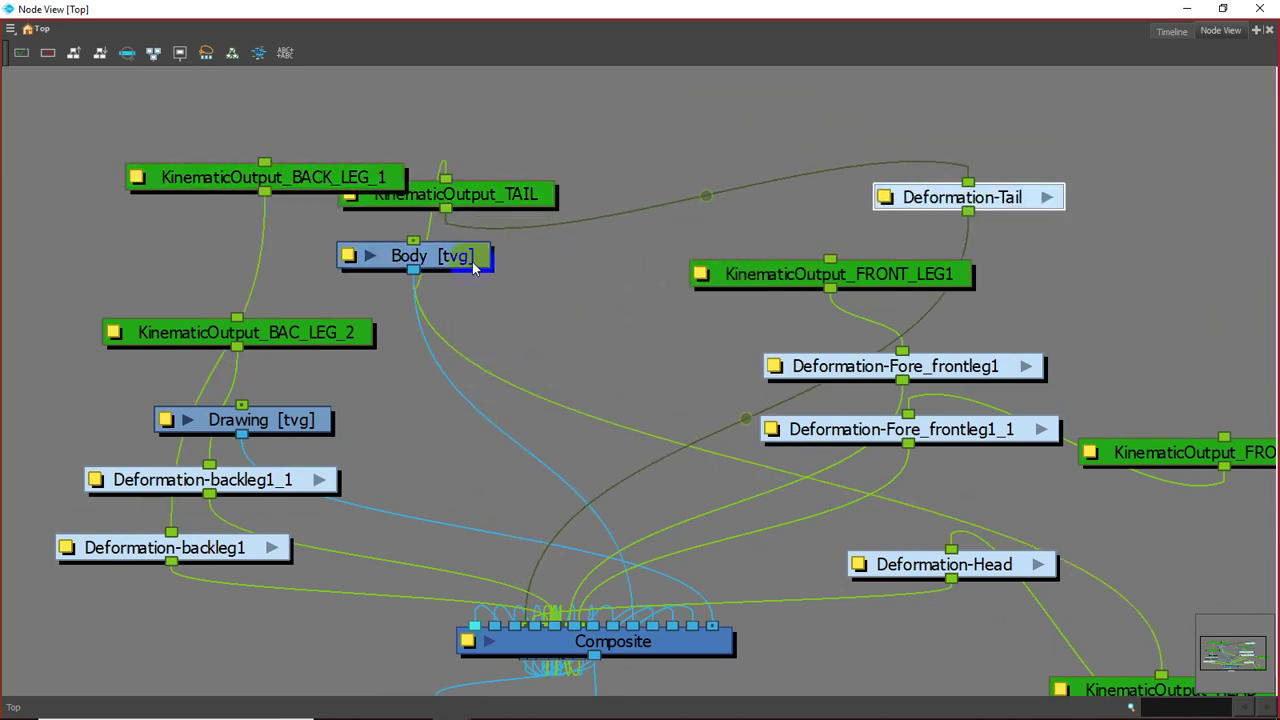
left_click_drag(486, 263, 684, 304)
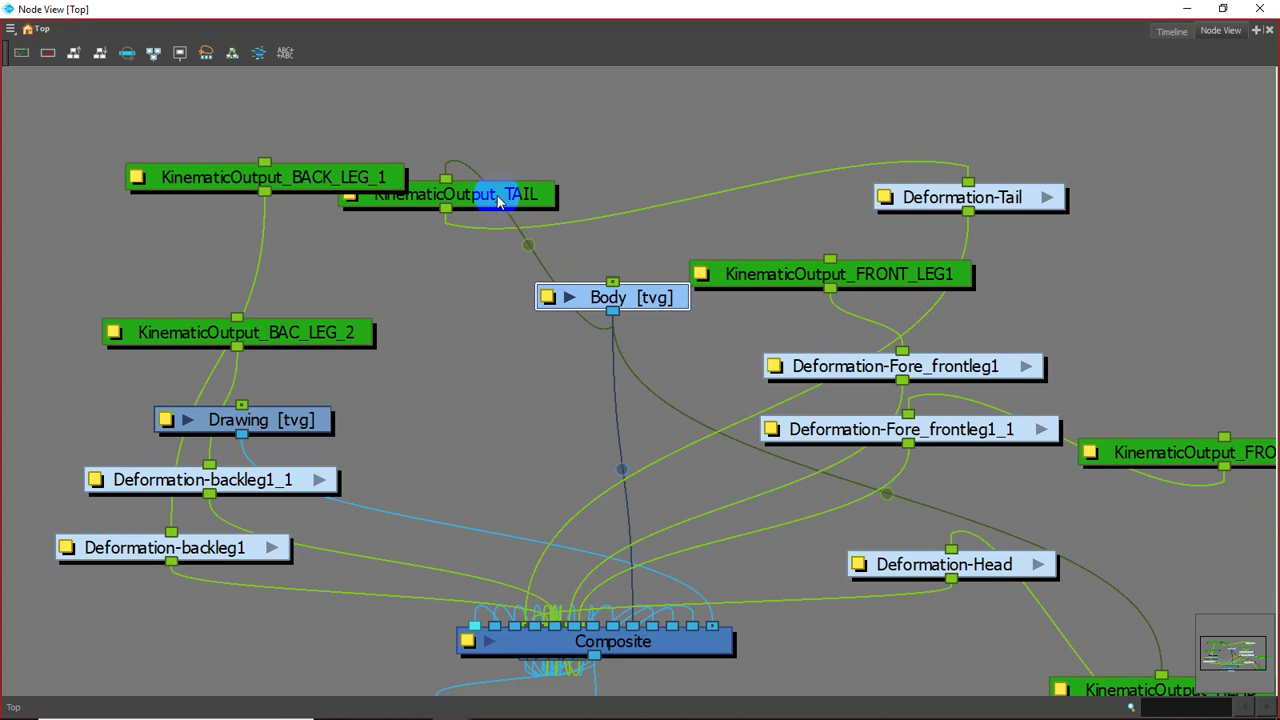
left_click_drag(498, 202, 766, 158)
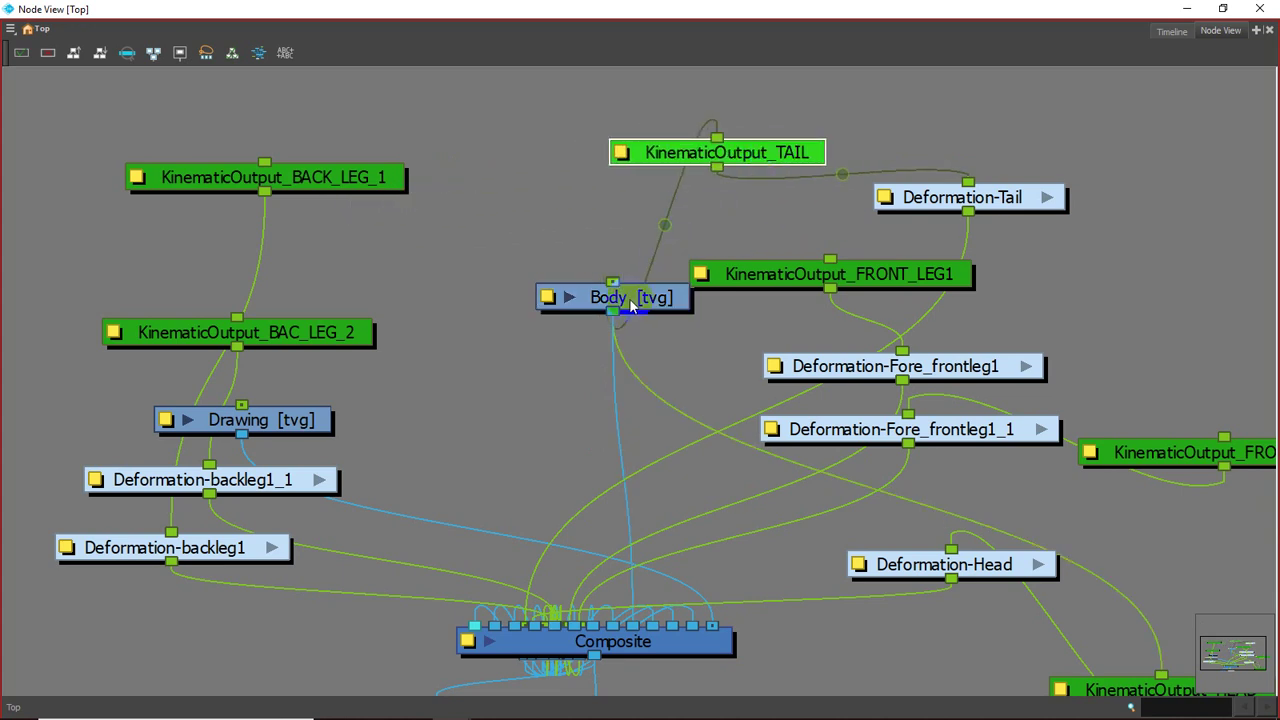
left_click_drag(632, 305, 508, 92)
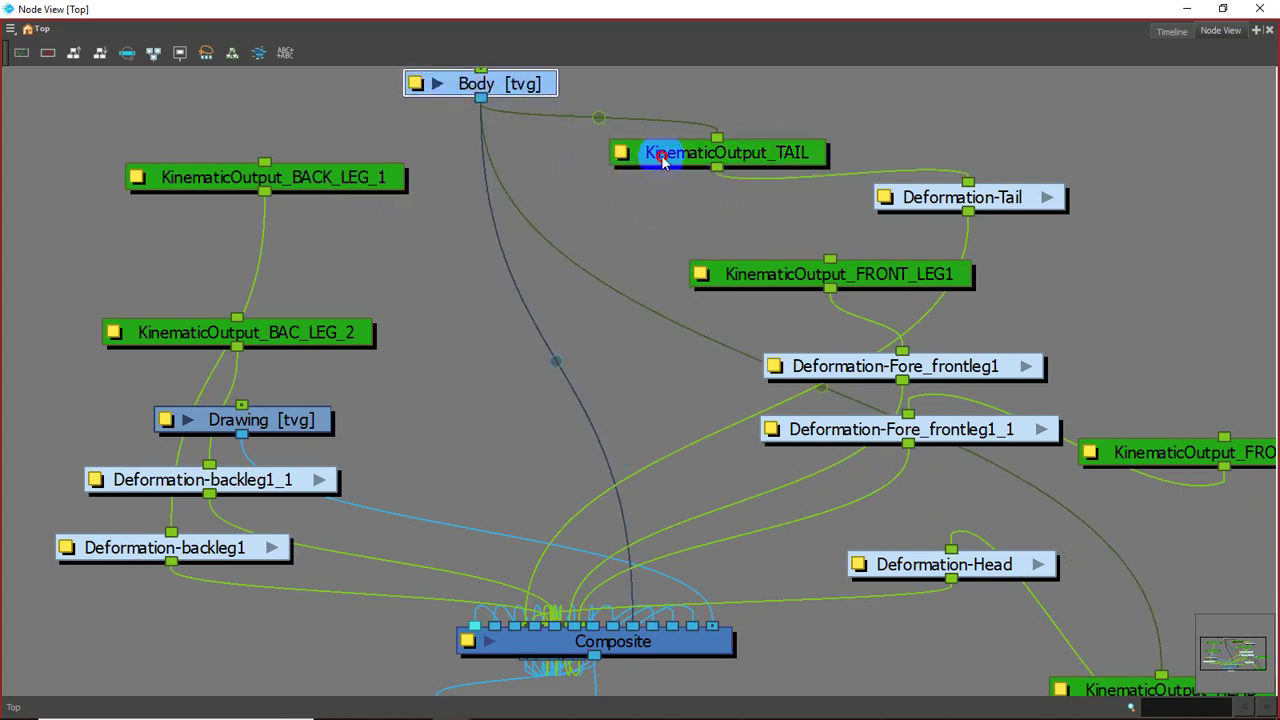
left_click_drag(664, 157, 700, 162)
left_click_drag(948, 198, 1051, 170)
scroll(726, 362, "down", 2)
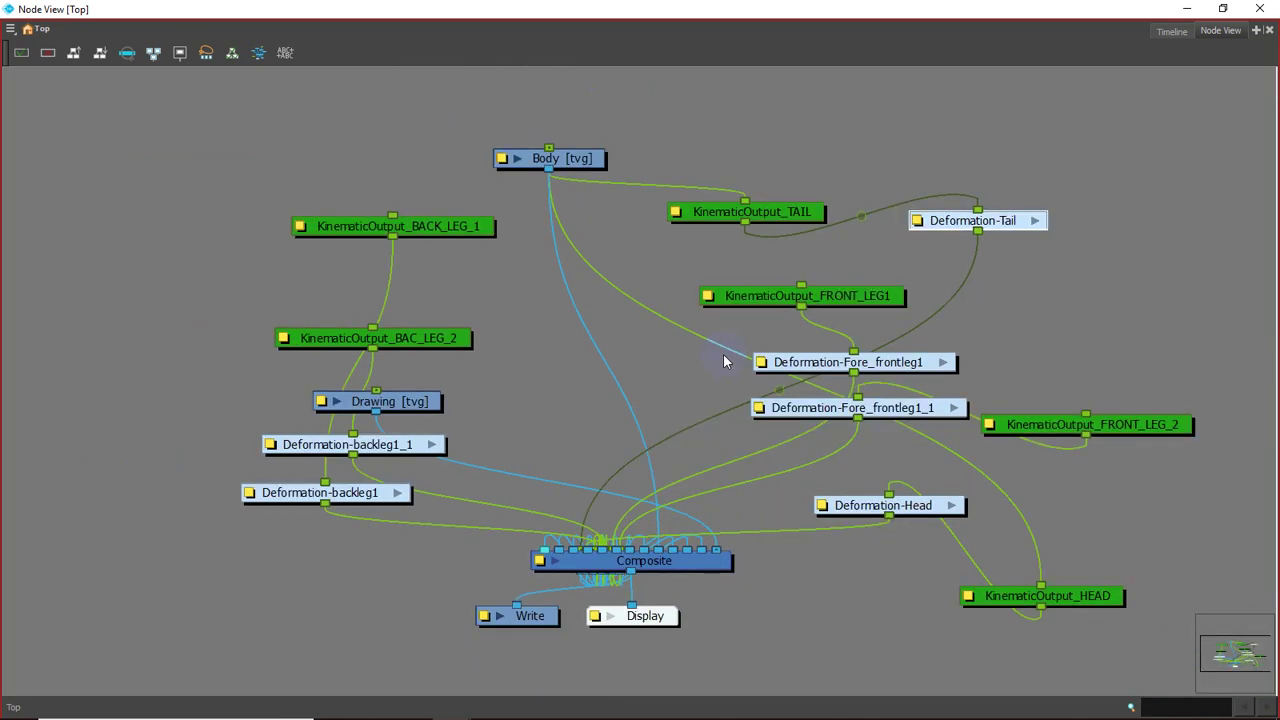
scroll(726, 362, "up", 2)
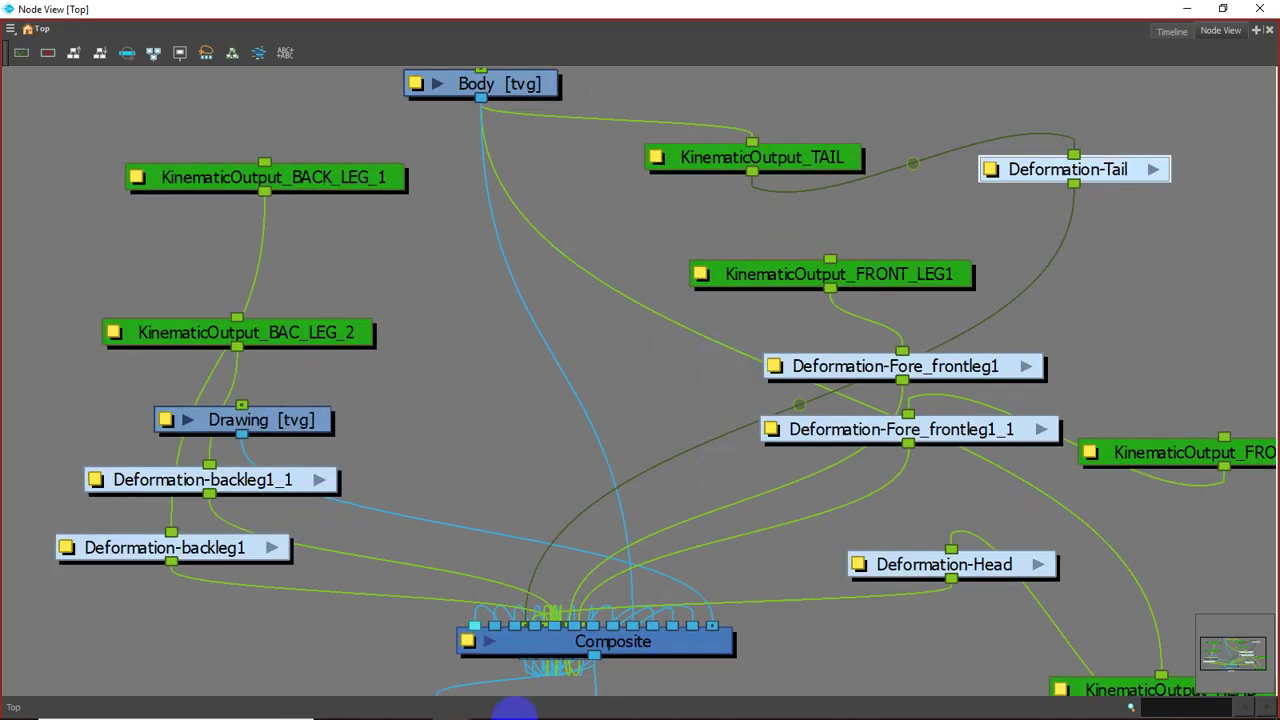
- Bring up the Timeline from the main Harmony window and add a parent peg to the Body layer
mouse_move(451, 704)
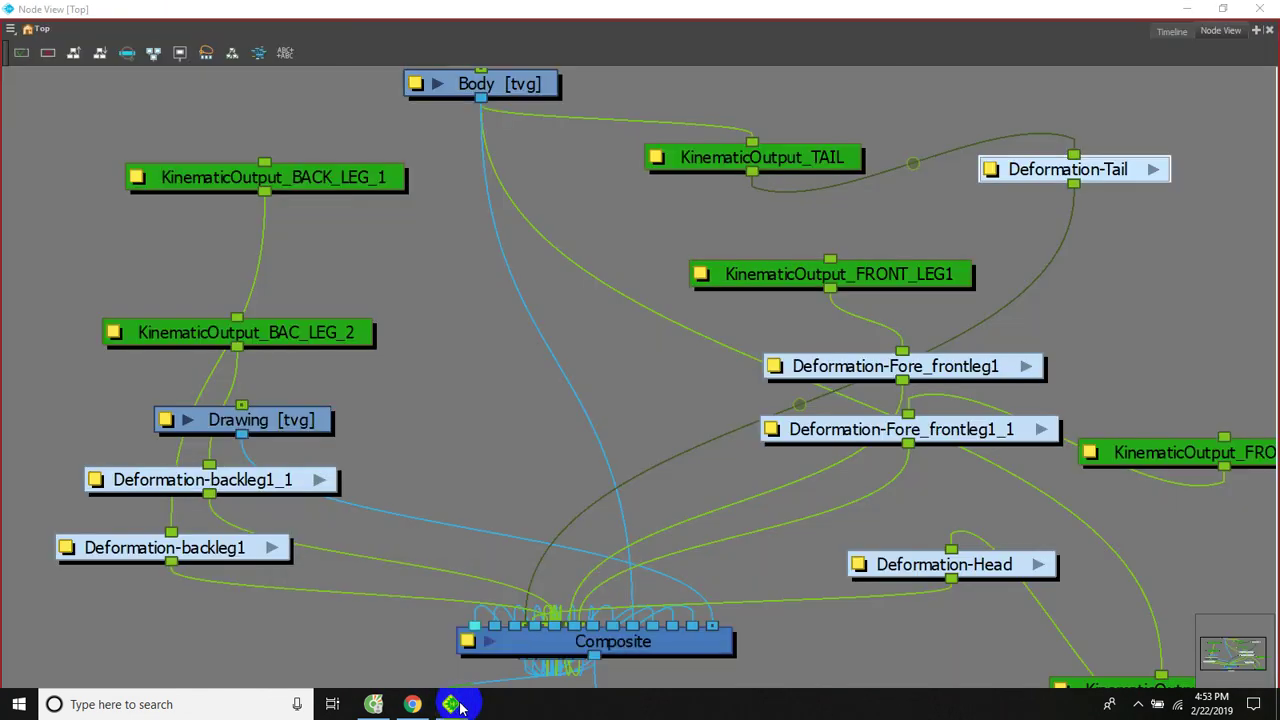
left_click(490, 655)
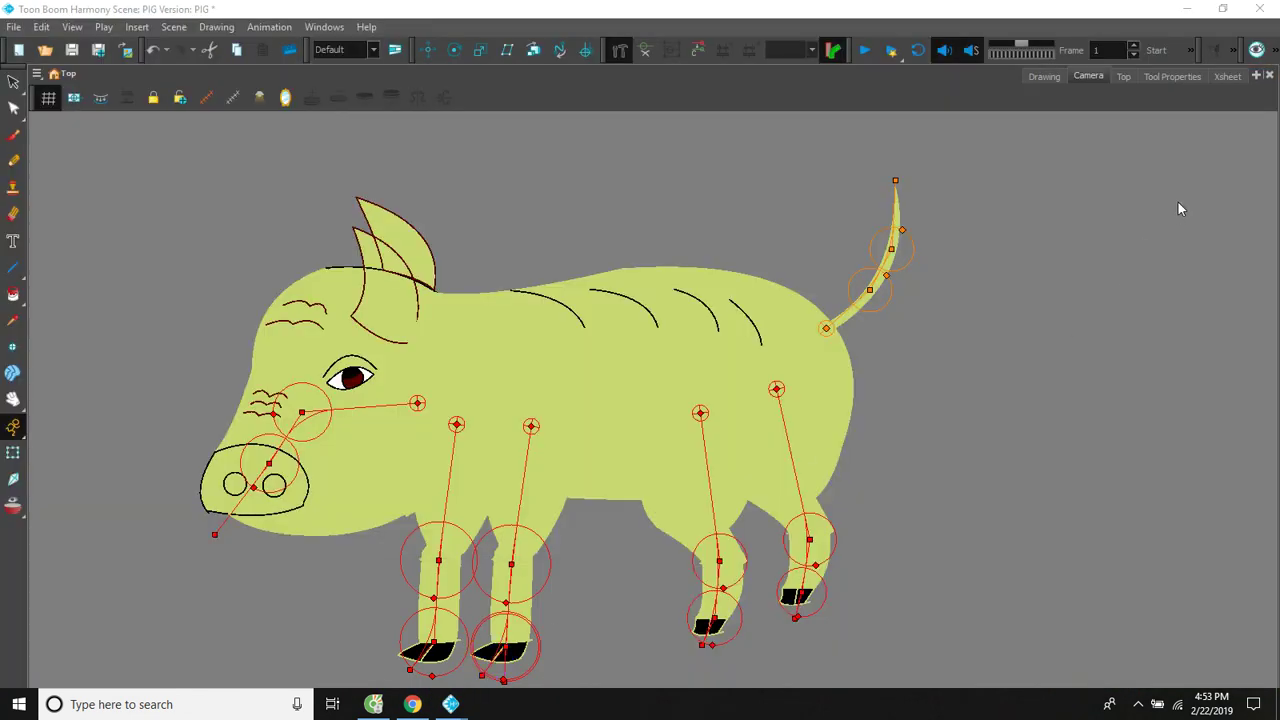
left_click(1257, 78)
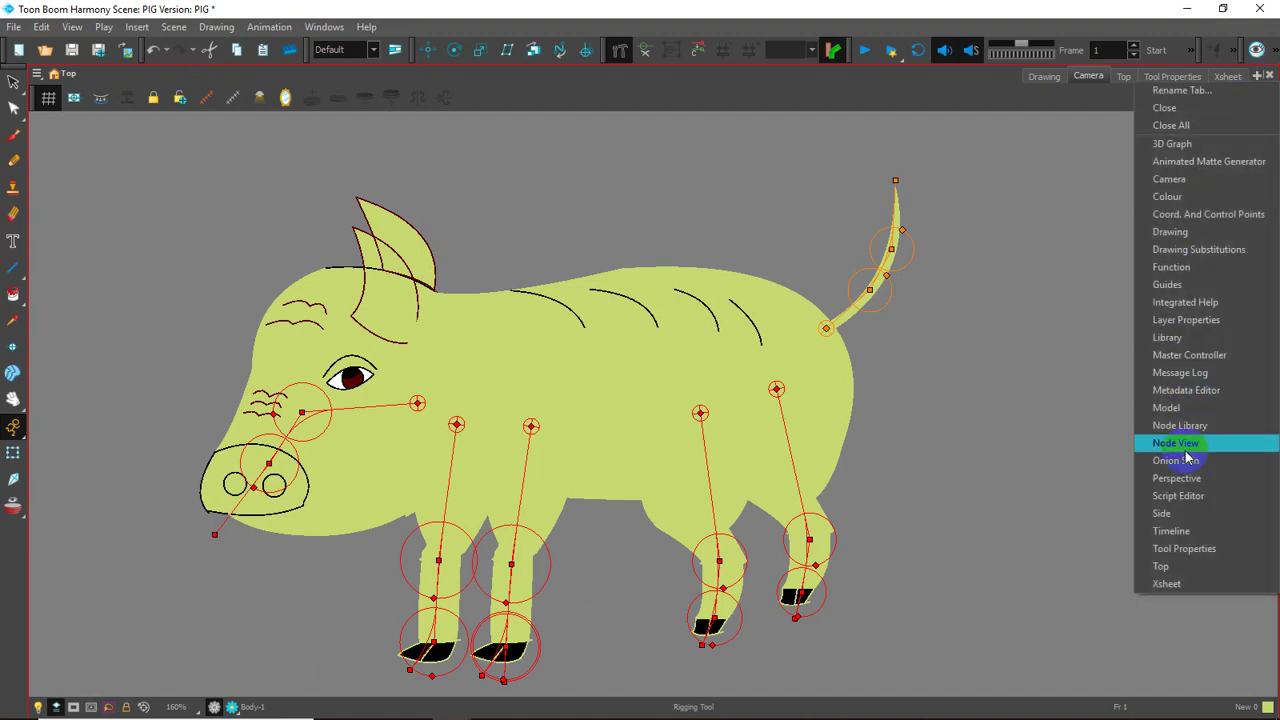
left_click(1165, 531)
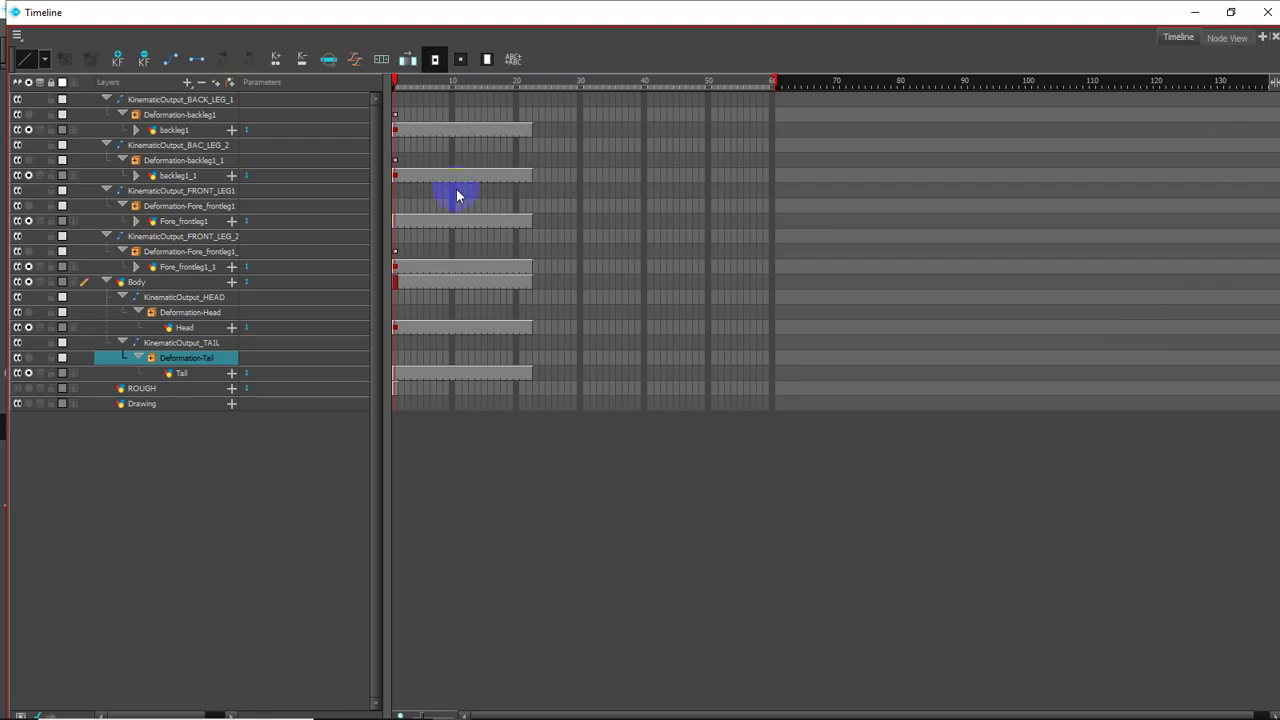
left_click(136, 282)
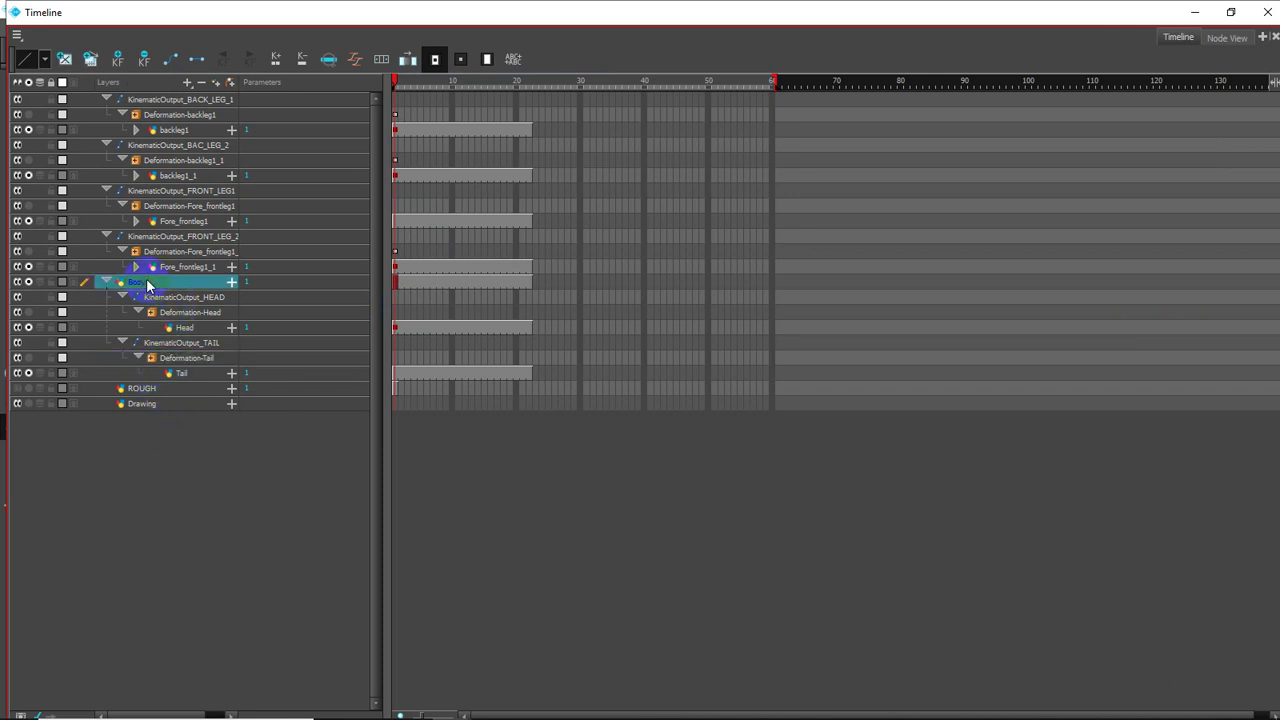
left_click(228, 82)
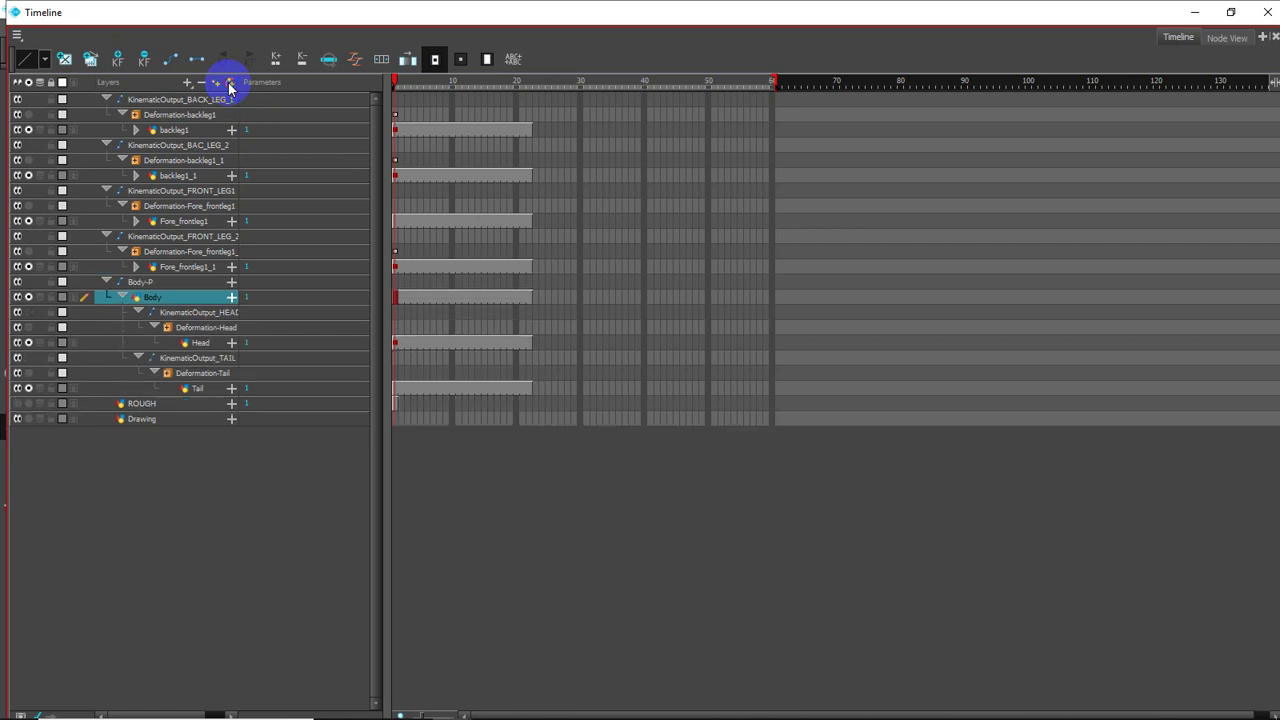
- Build a chain of four deformation bones on the Body layer, running from behind the pig's eye along the body to its rump
left_click(158, 297)
left_click(164, 284)
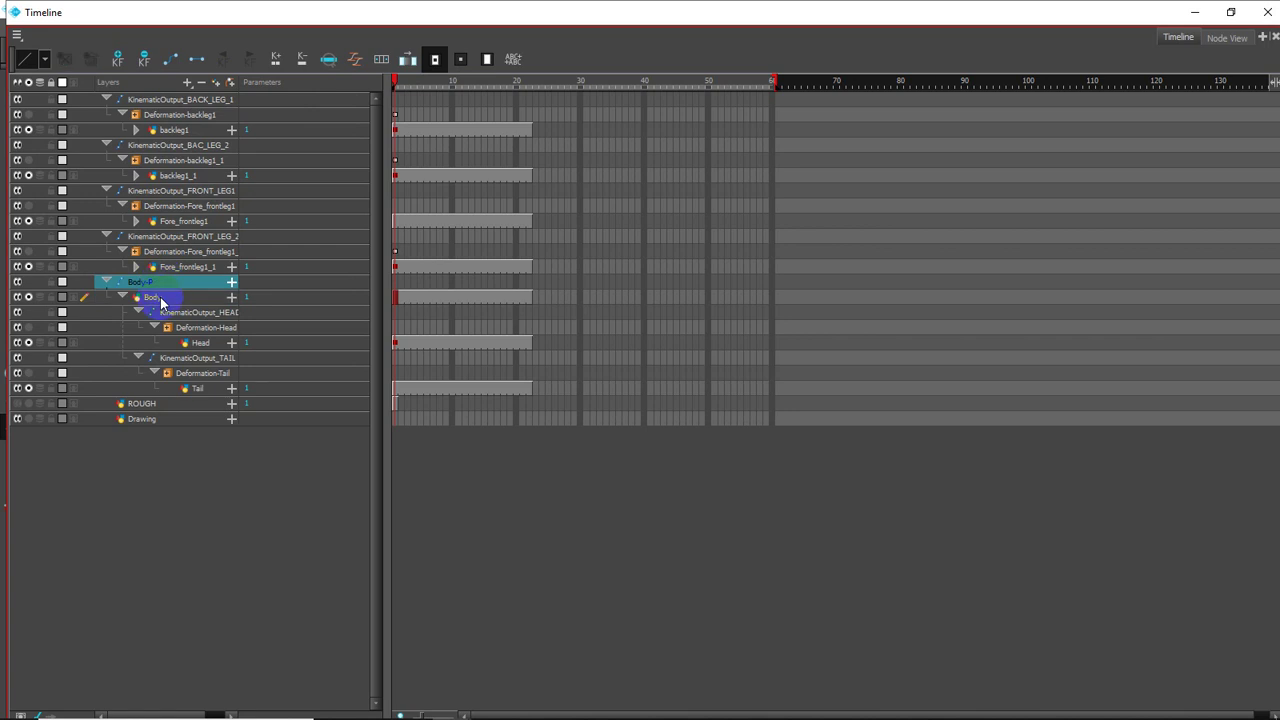
left_click(161, 300)
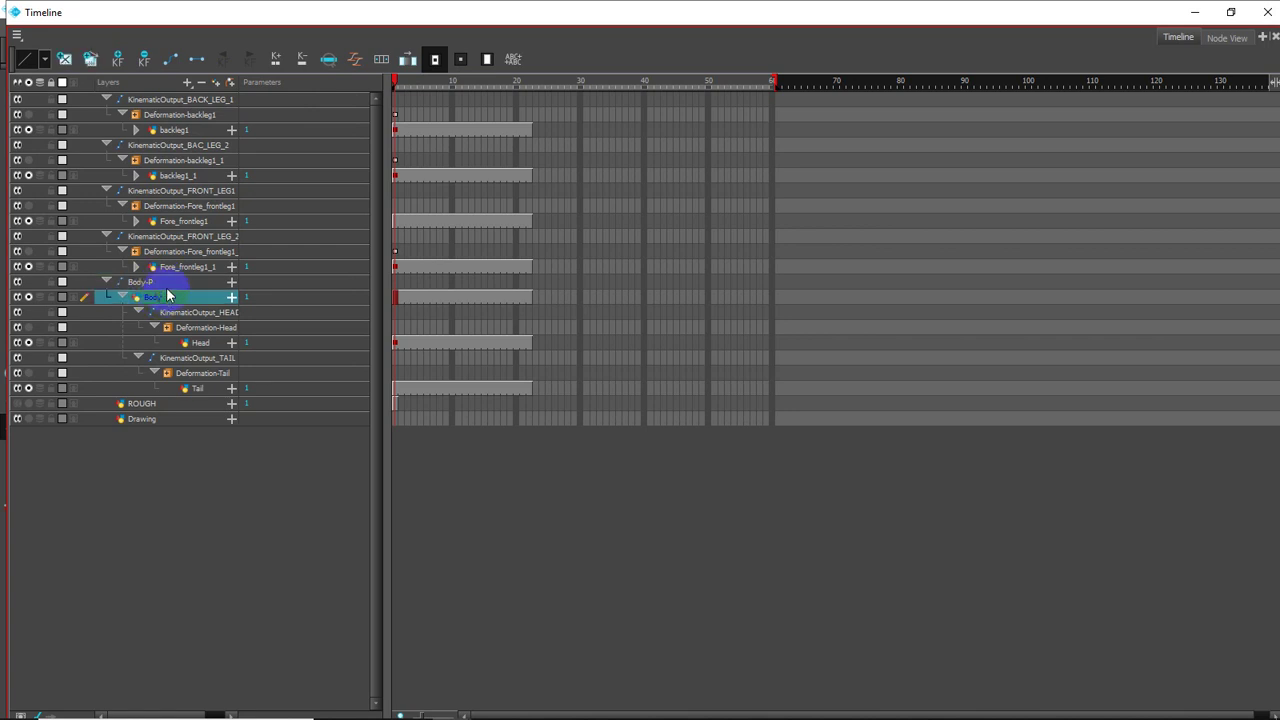
left_click(1191, 13)
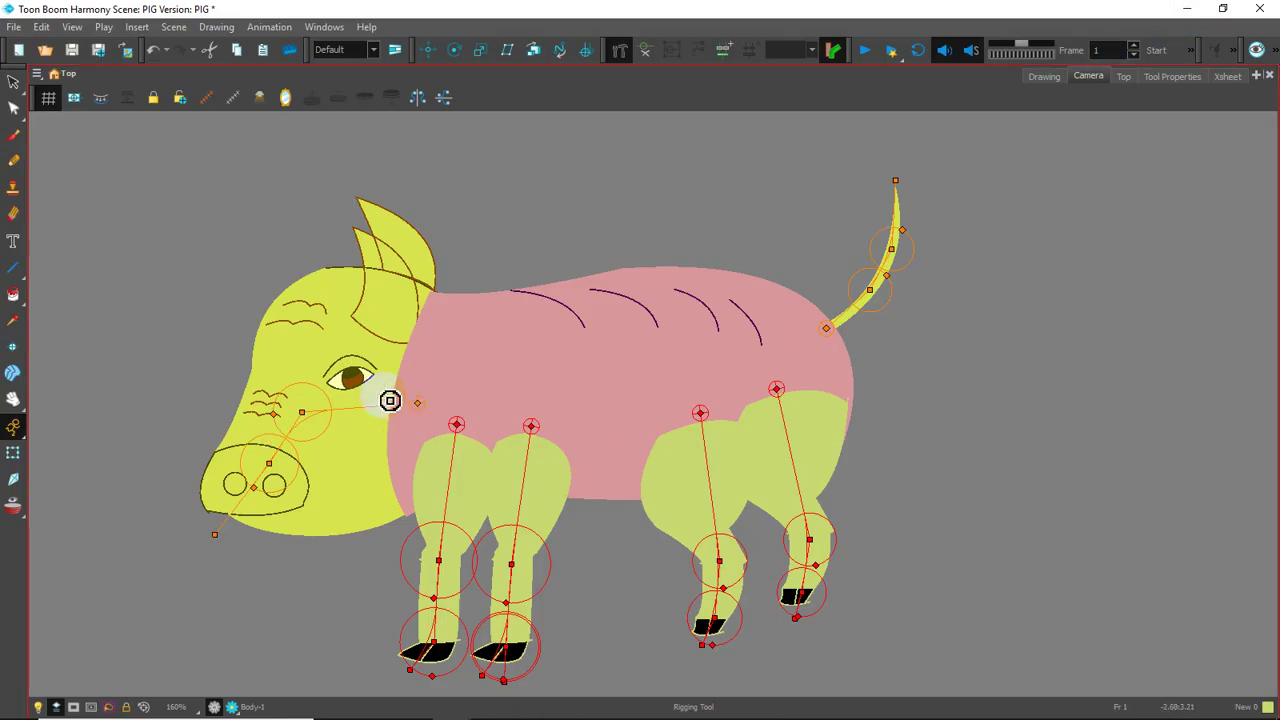
left_click(417, 403)
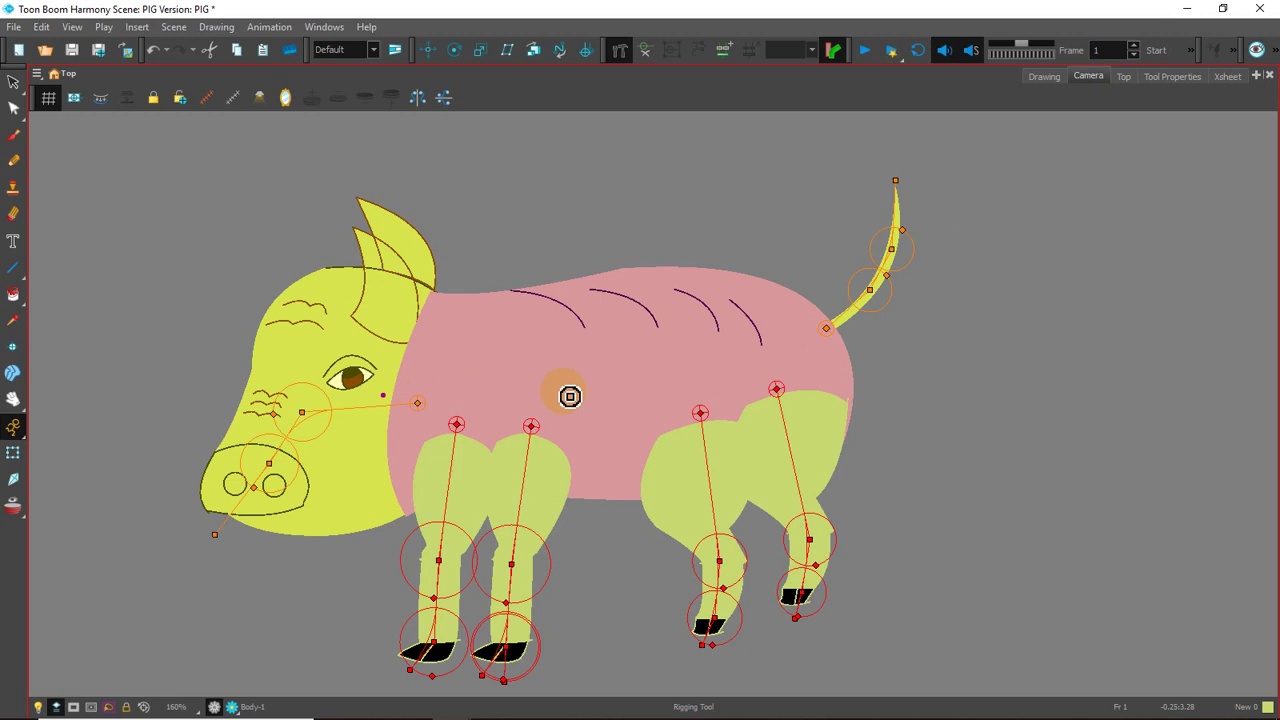
left_click(566, 393)
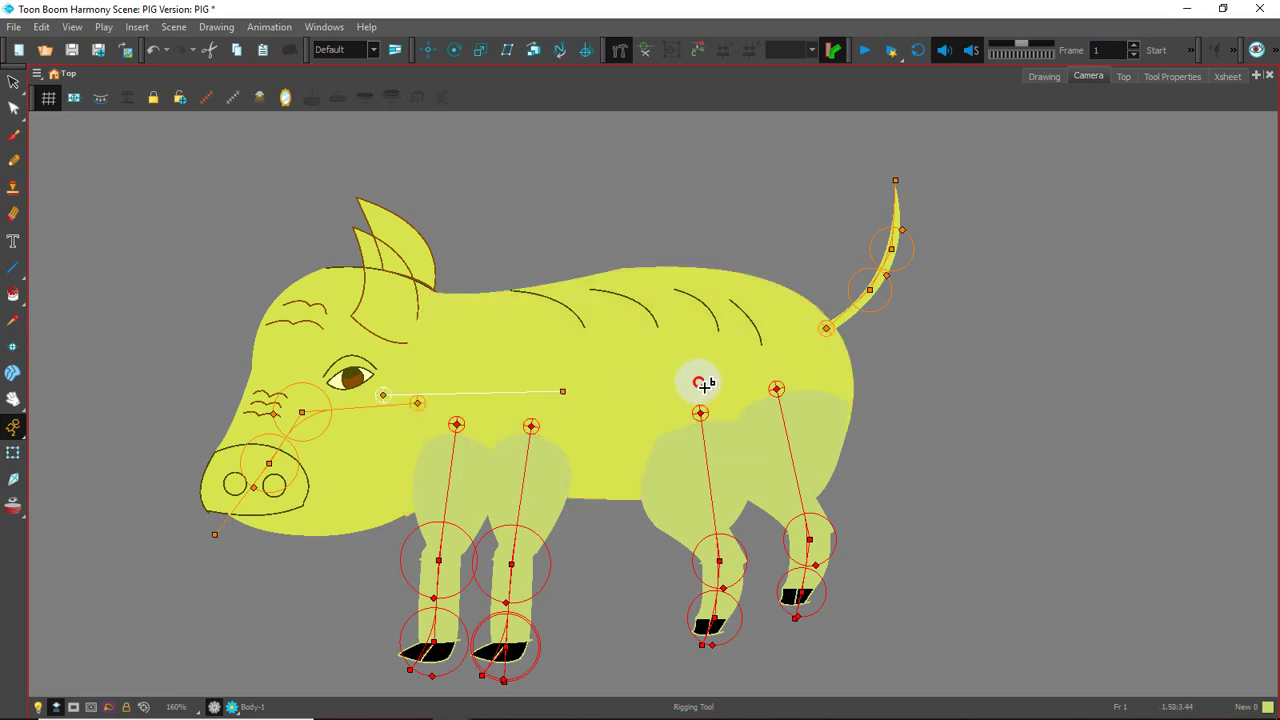
left_click(699, 382)
left_click(822, 365)
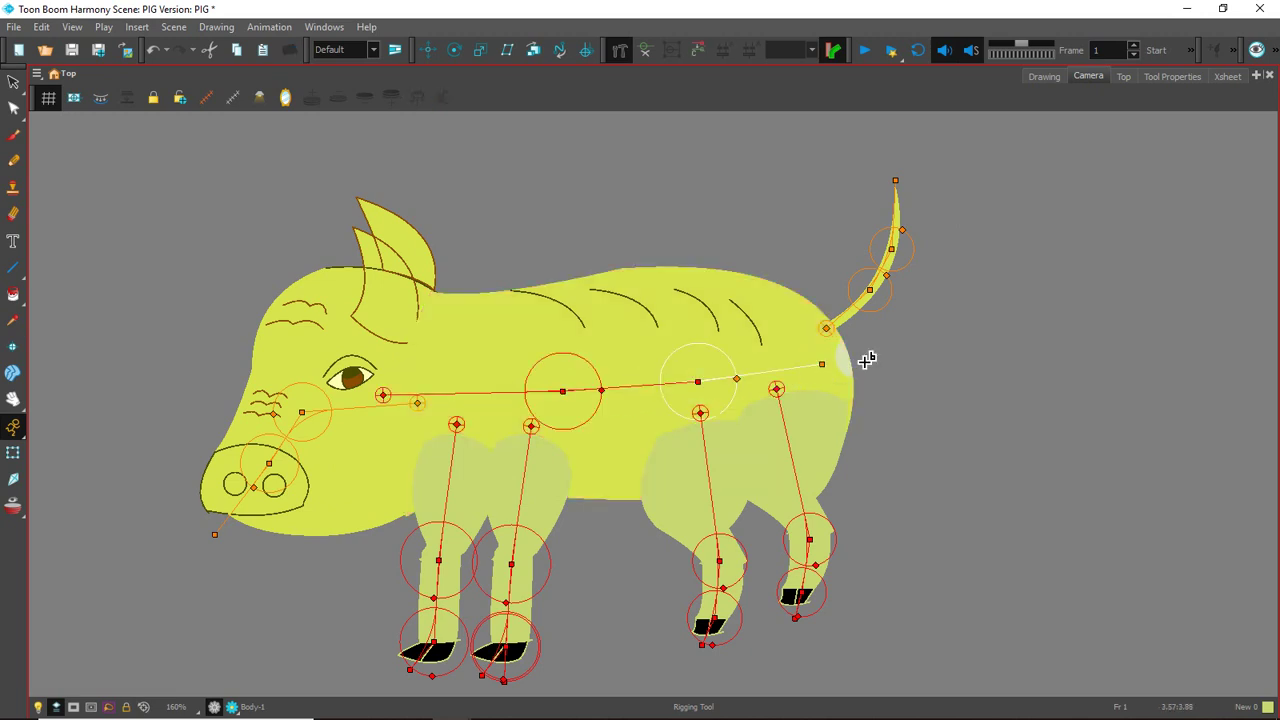
left_click(860, 357)
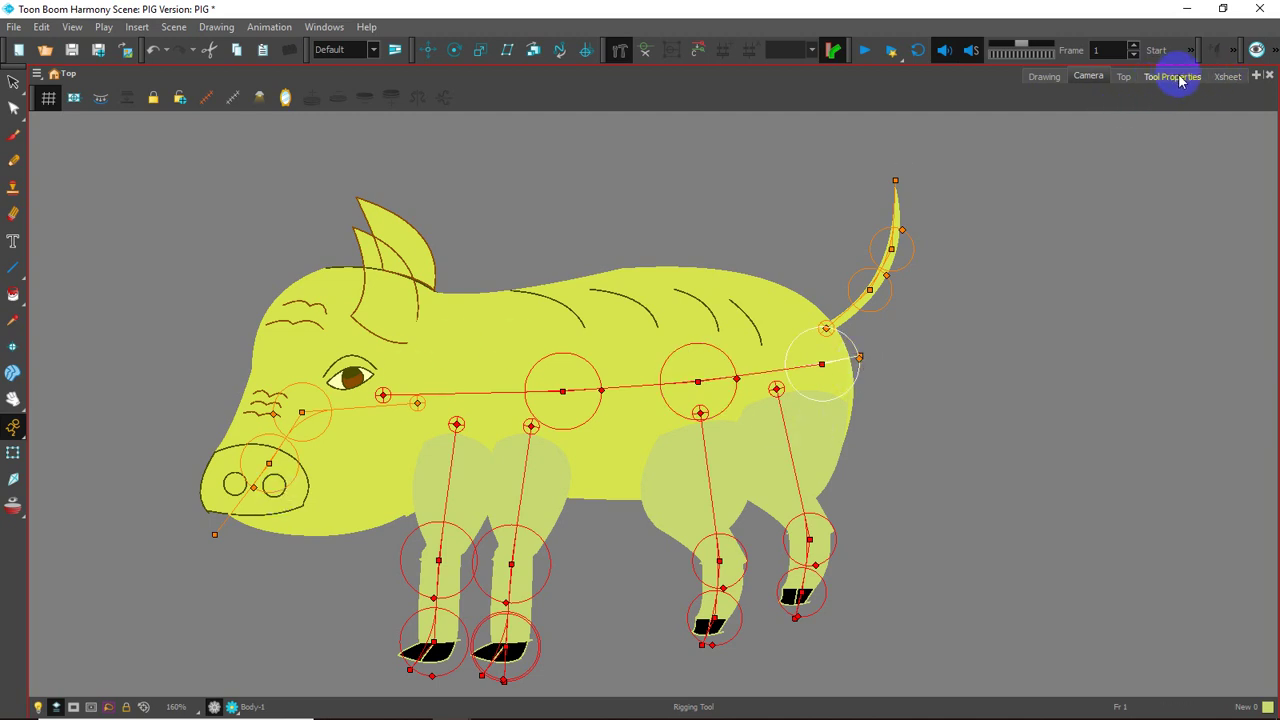
- Bring back the Timeline window and show the Node View in it
mouse_move(500, 710)
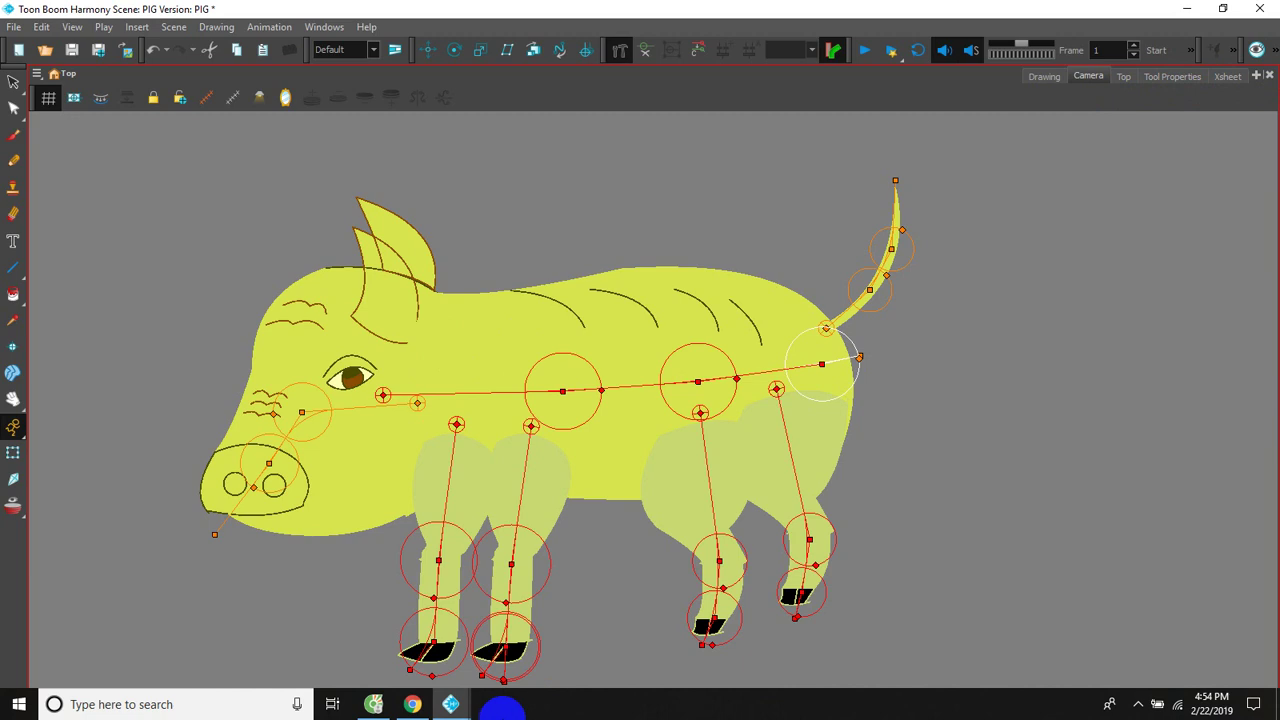
left_click(452, 706)
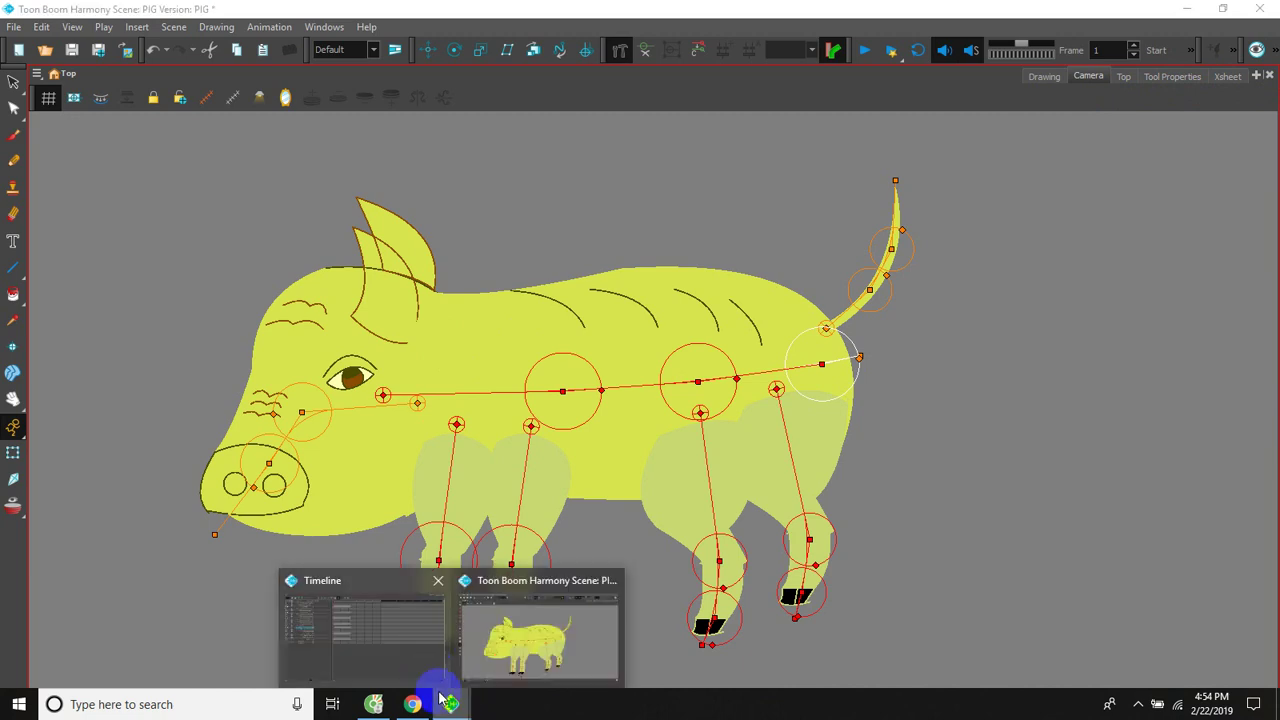
left_click(470, 655)
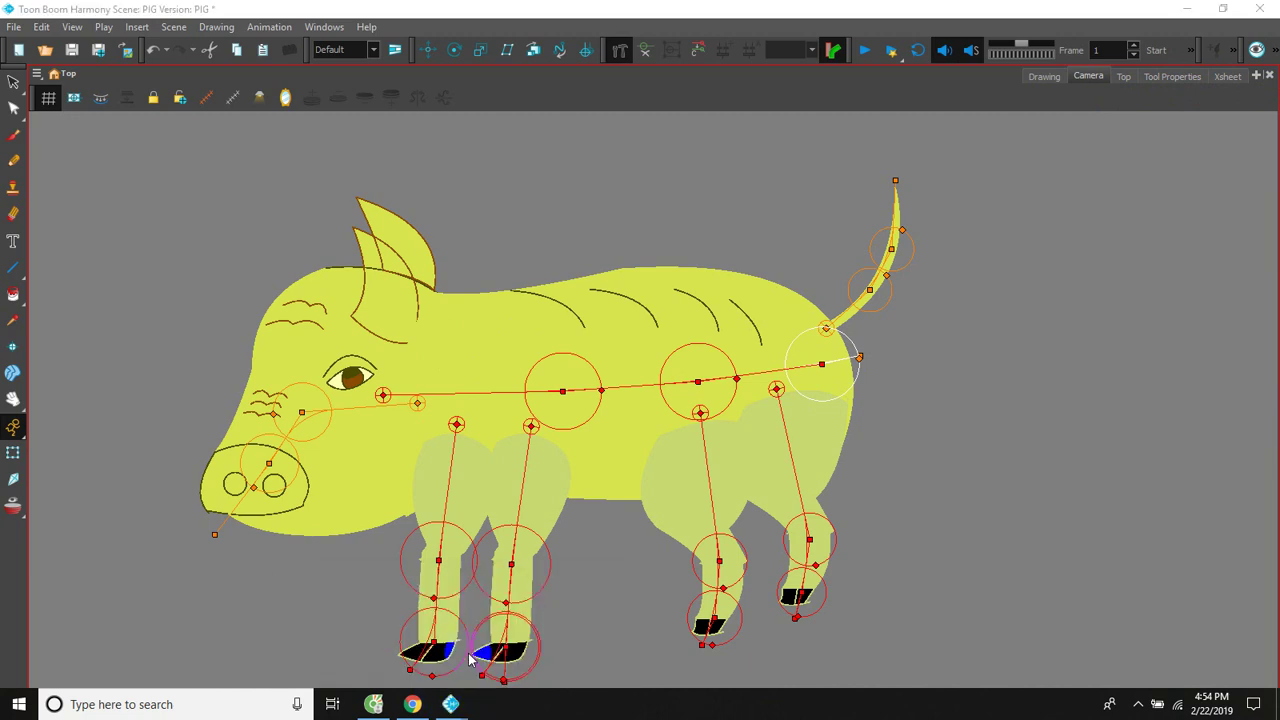
left_click(446, 711)
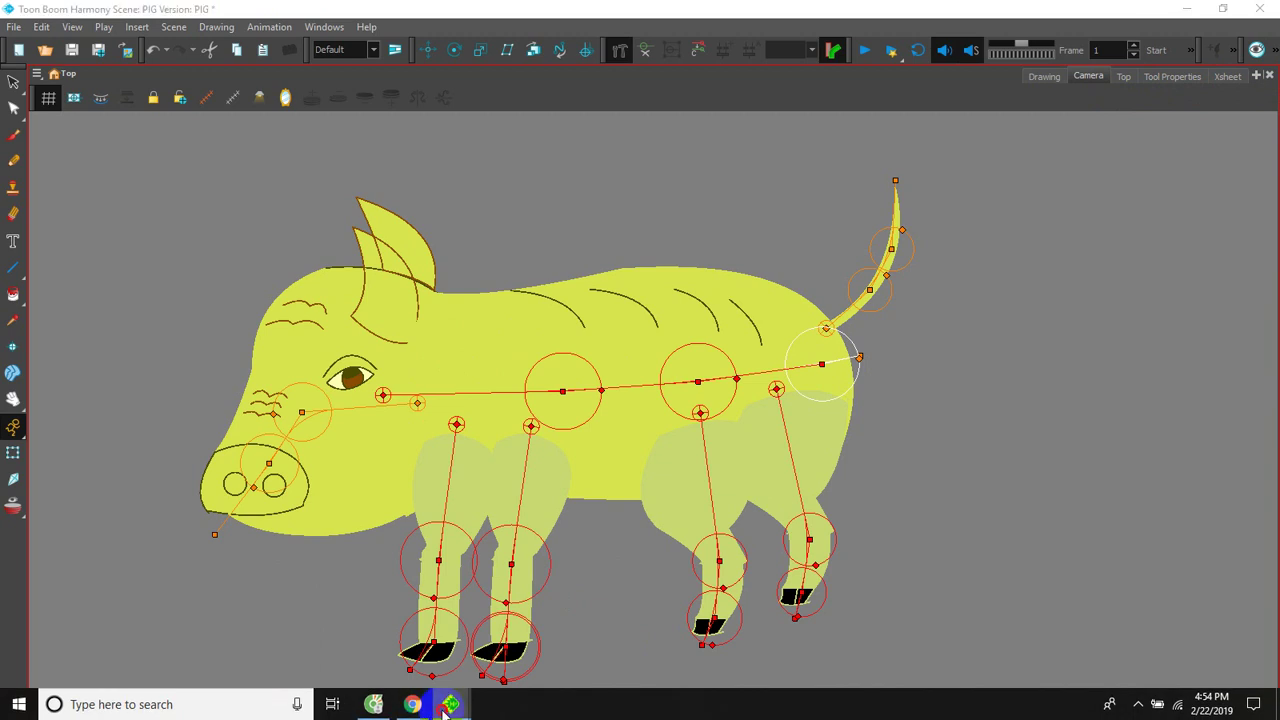
mouse_move(395, 651)
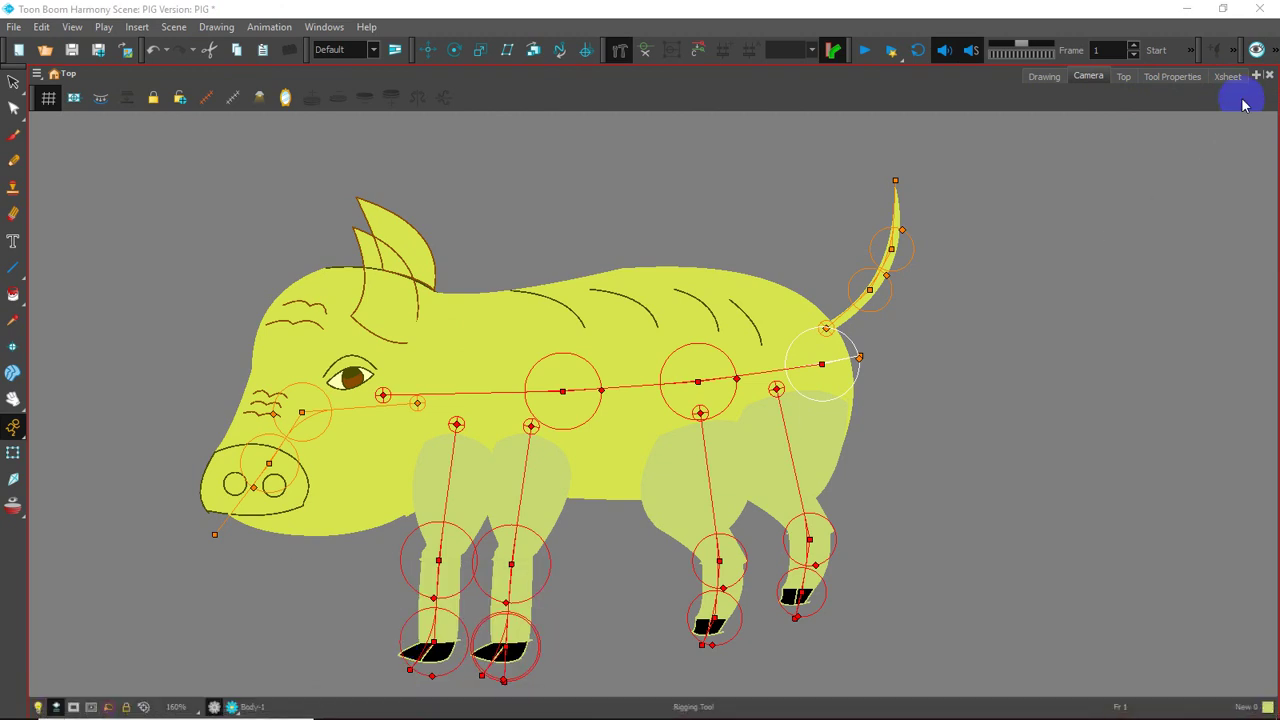
left_click(1245, 82)
left_click(1222, 31)
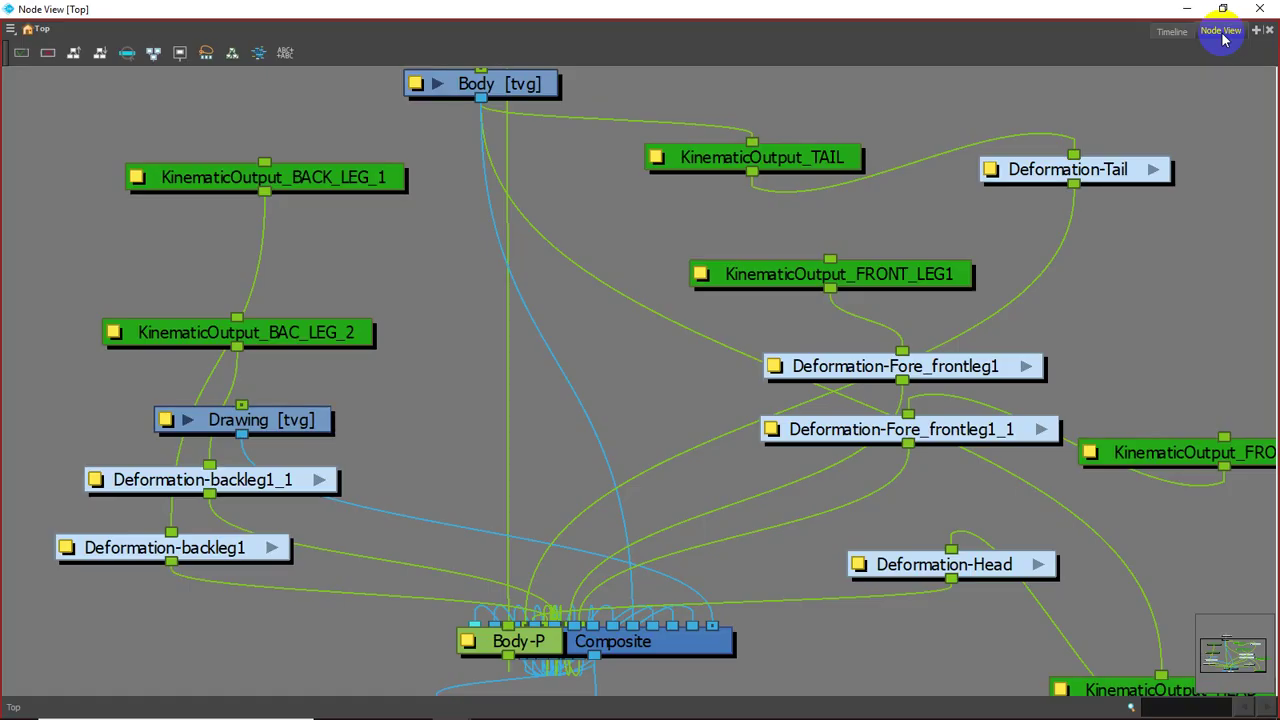
- Spread out the nodes: Deformation-Body at the top, Body beside KinematicOutput_BACK_LEG_1, and KinematicOutput_TAIL and KinematicOutput_FRONT_LEG1 nudged clear
scroll(620, 304, "down", 2)
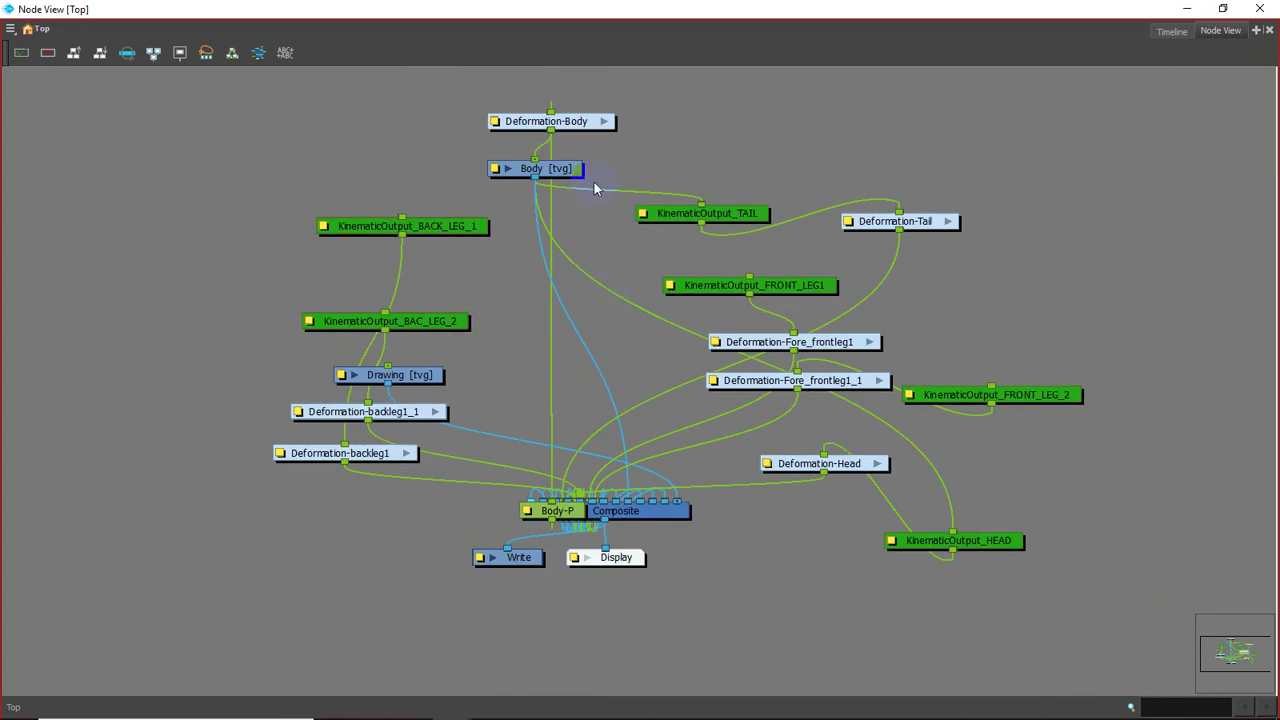
left_click_drag(581, 122, 688, 116)
left_click_drag(567, 170, 577, 228)
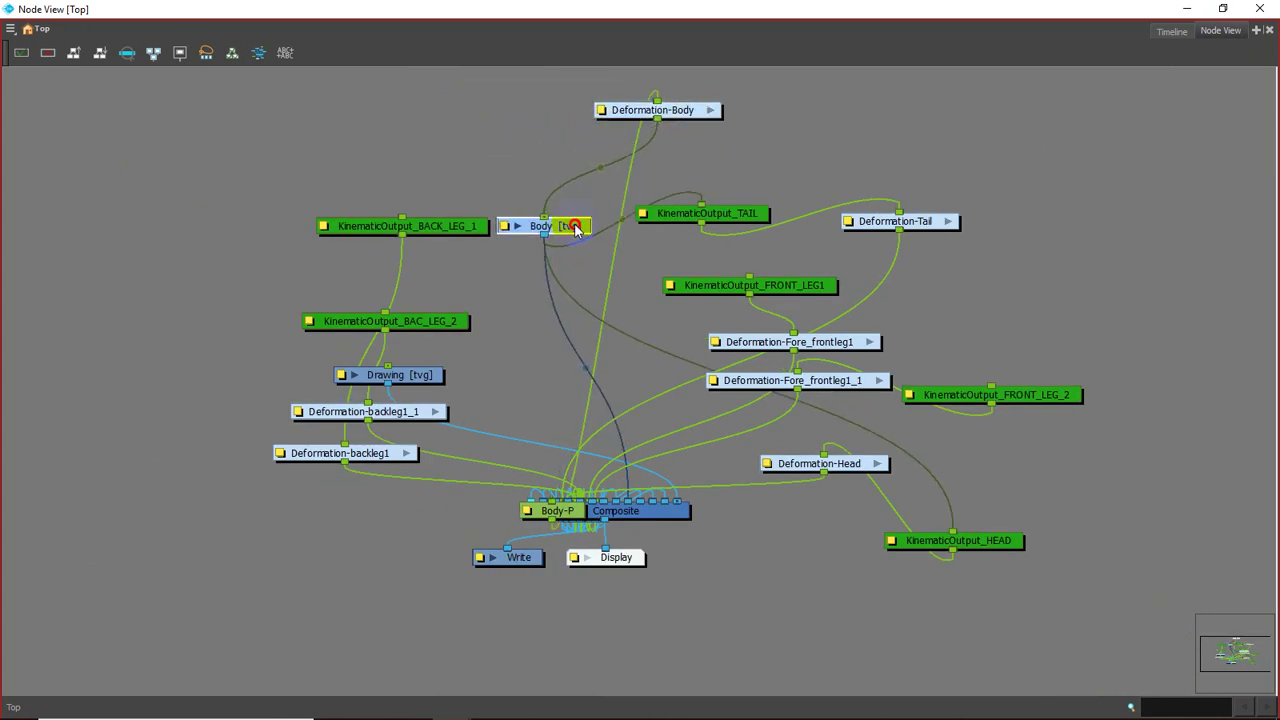
left_click_drag(714, 223, 721, 240)
left_click_drag(737, 286, 781, 289)
scroll(701, 206, "up", 2)
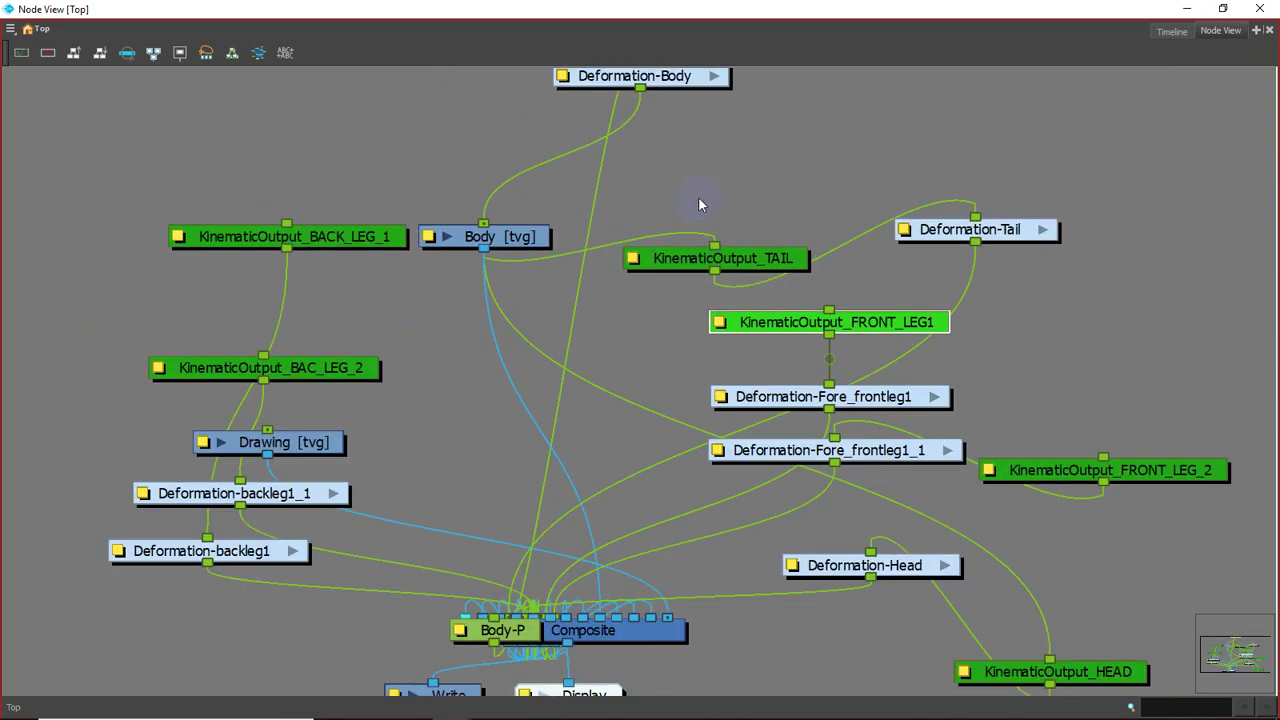
- Connect the inputs of the tail, both back leg and both front leg KinematicOutput nodes to the output of Deformation-Body
left_click_drag(686, 190, 684, 254)
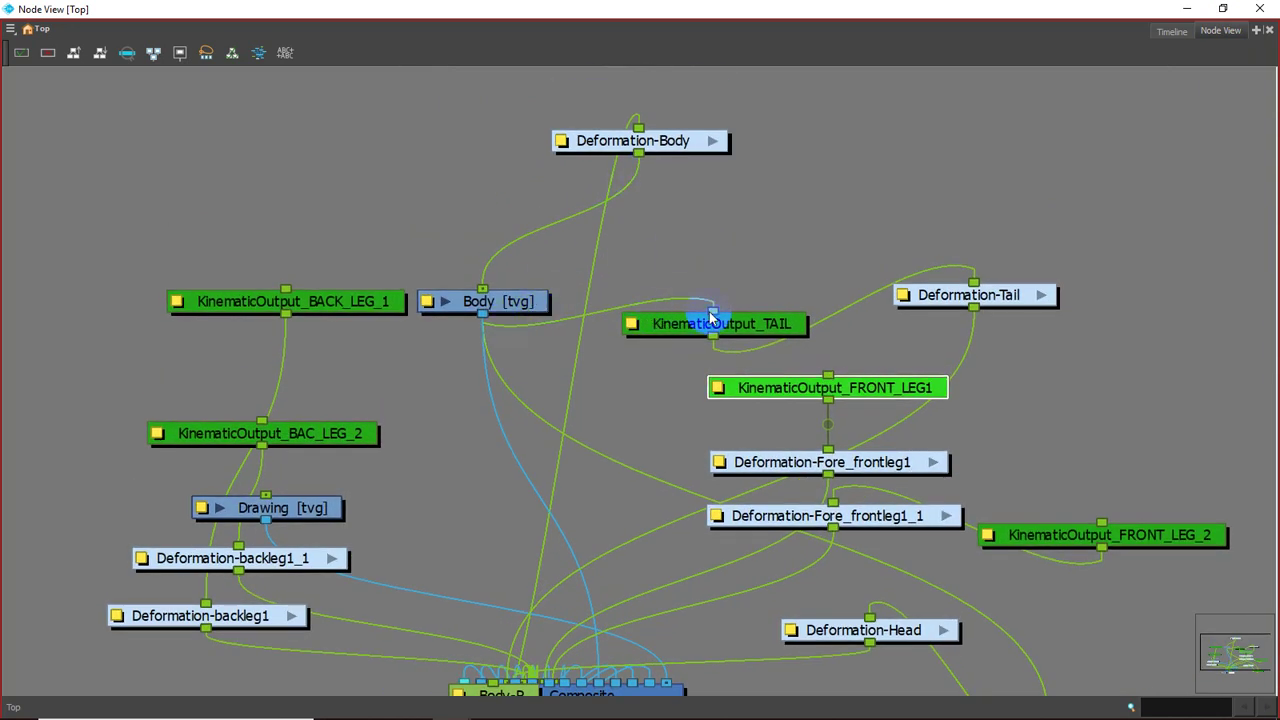
left_click_drag(711, 314, 575, 300)
left_click_drag(713, 316, 638, 153)
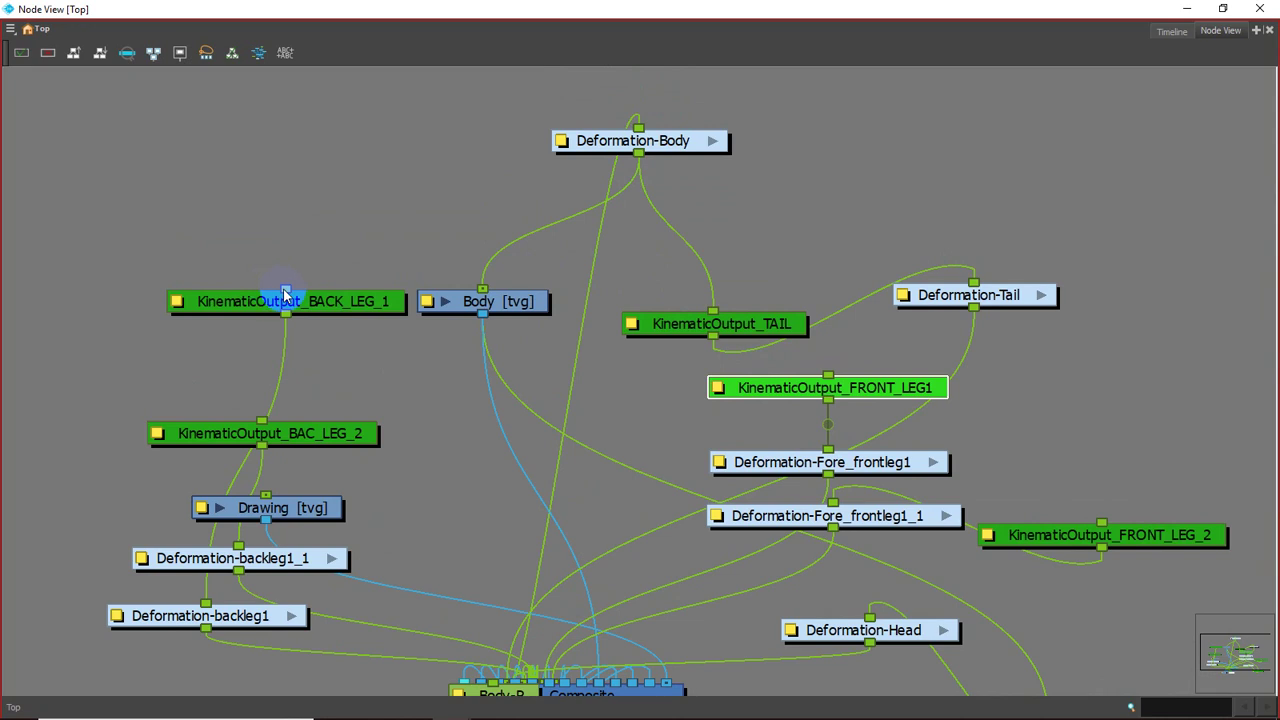
left_click_drag(284, 294, 638, 153)
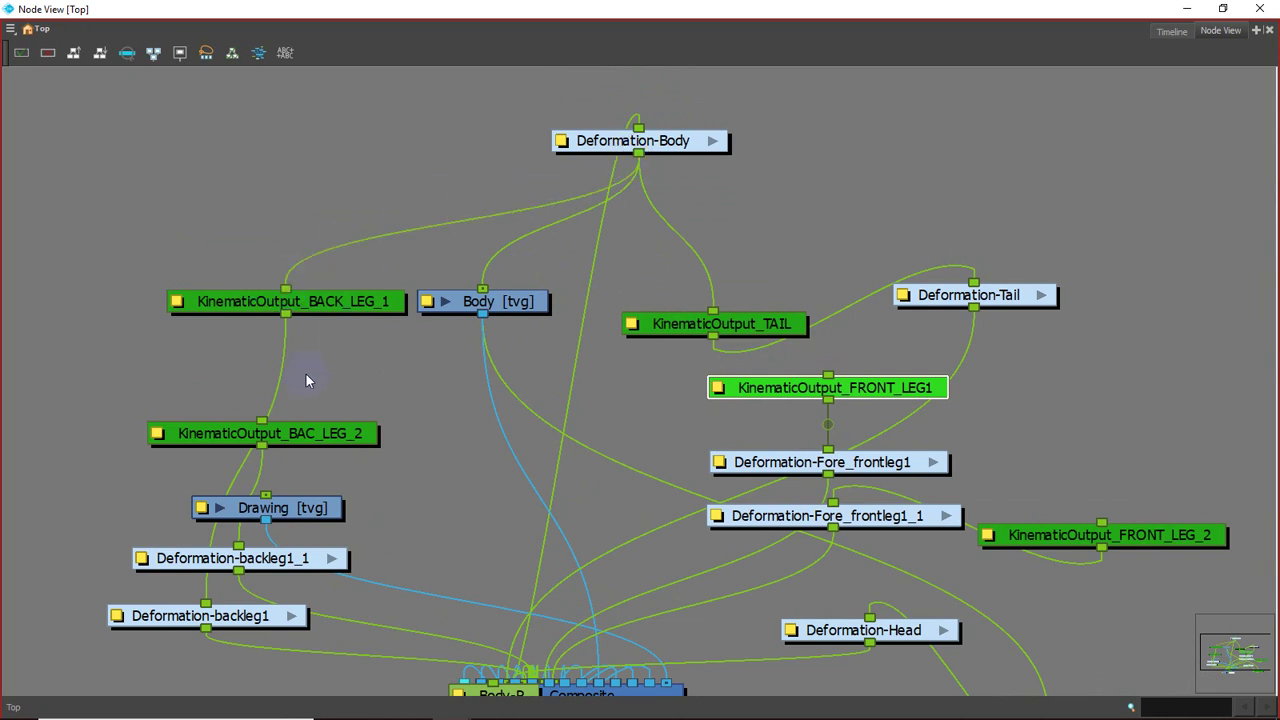
left_click_drag(263, 423, 638, 153)
left_click_drag(828, 378, 638, 153)
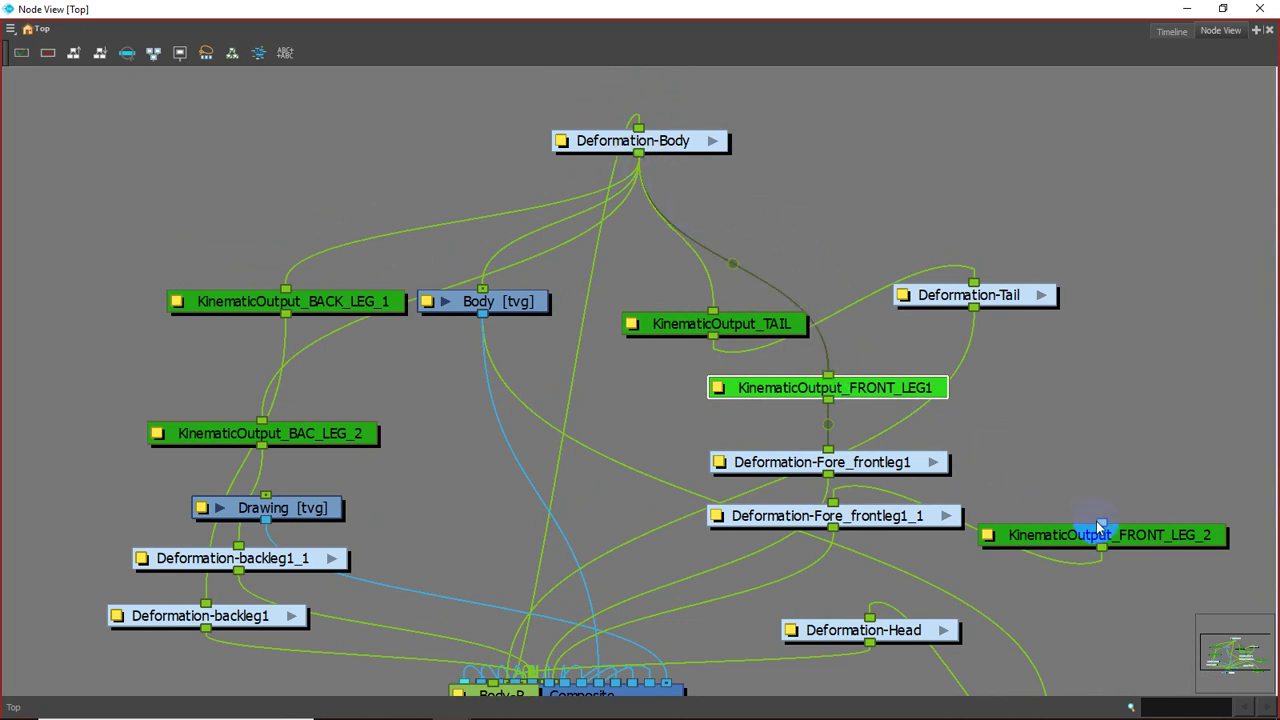
left_click_drag(1101, 524, 638, 153)
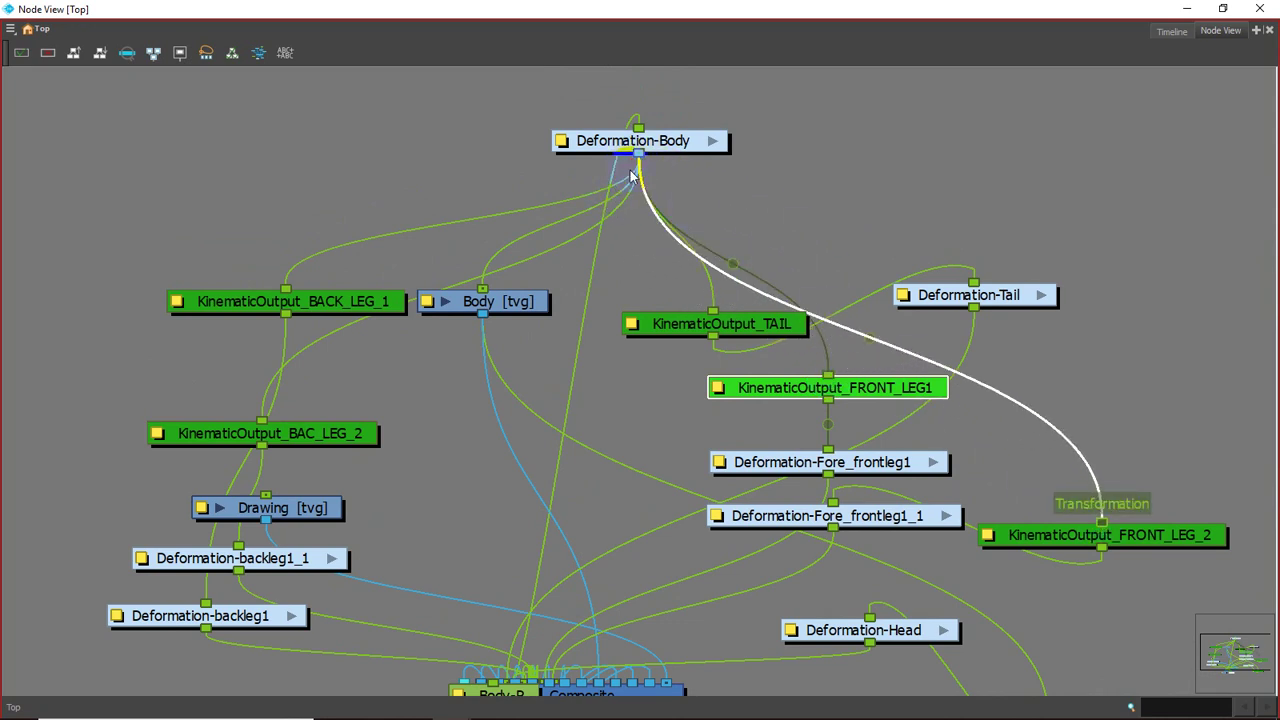
- Move KinematicOutput_HEAD up beside KinematicOutput_TAIL and connect its input to the output of Deformation-Body
scroll(645, 339, "down", 3)
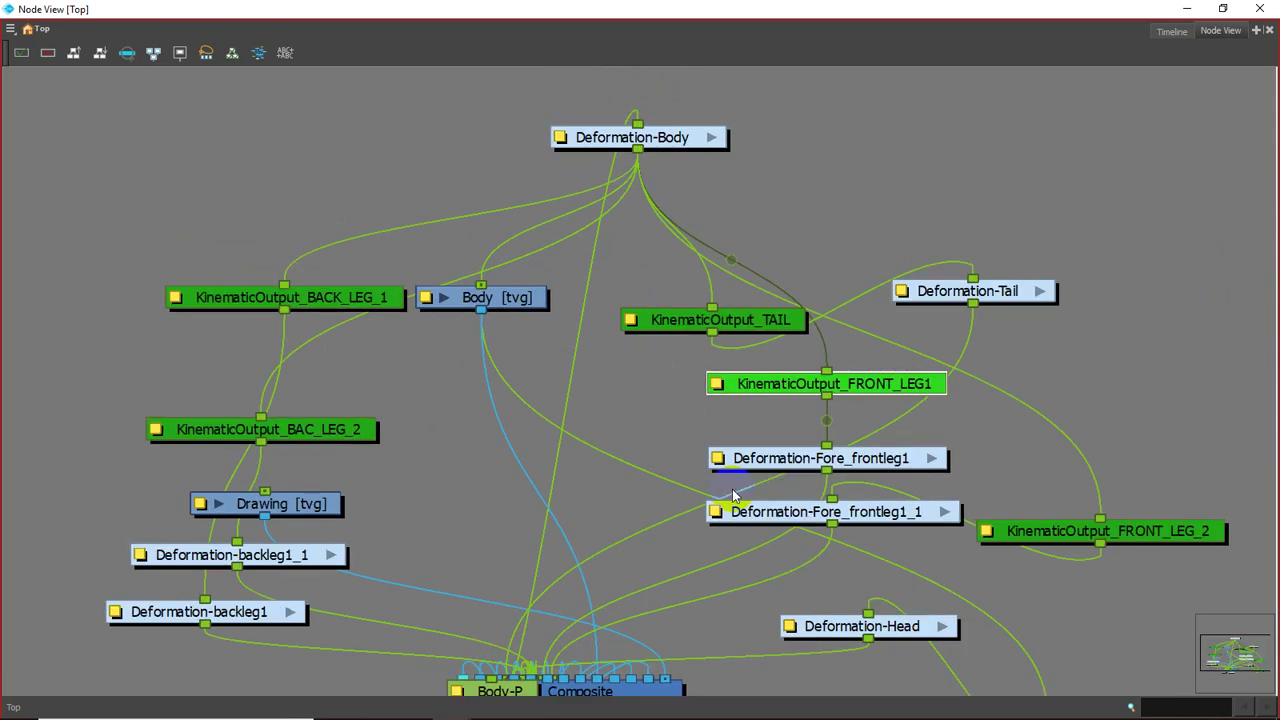
scroll(798, 561, "down", 2)
left_click_drag(927, 645, 762, 377)
scroll(762, 378, "up", 5)
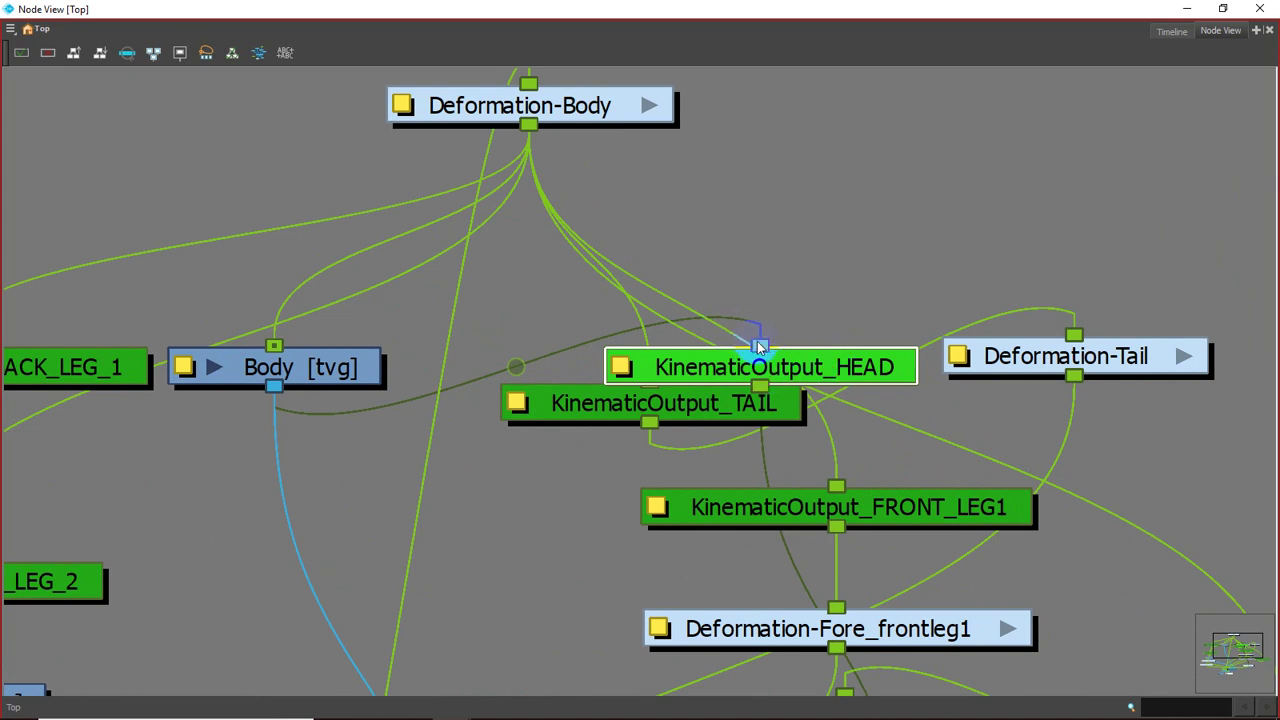
left_click_drag(760, 345, 562, 146)
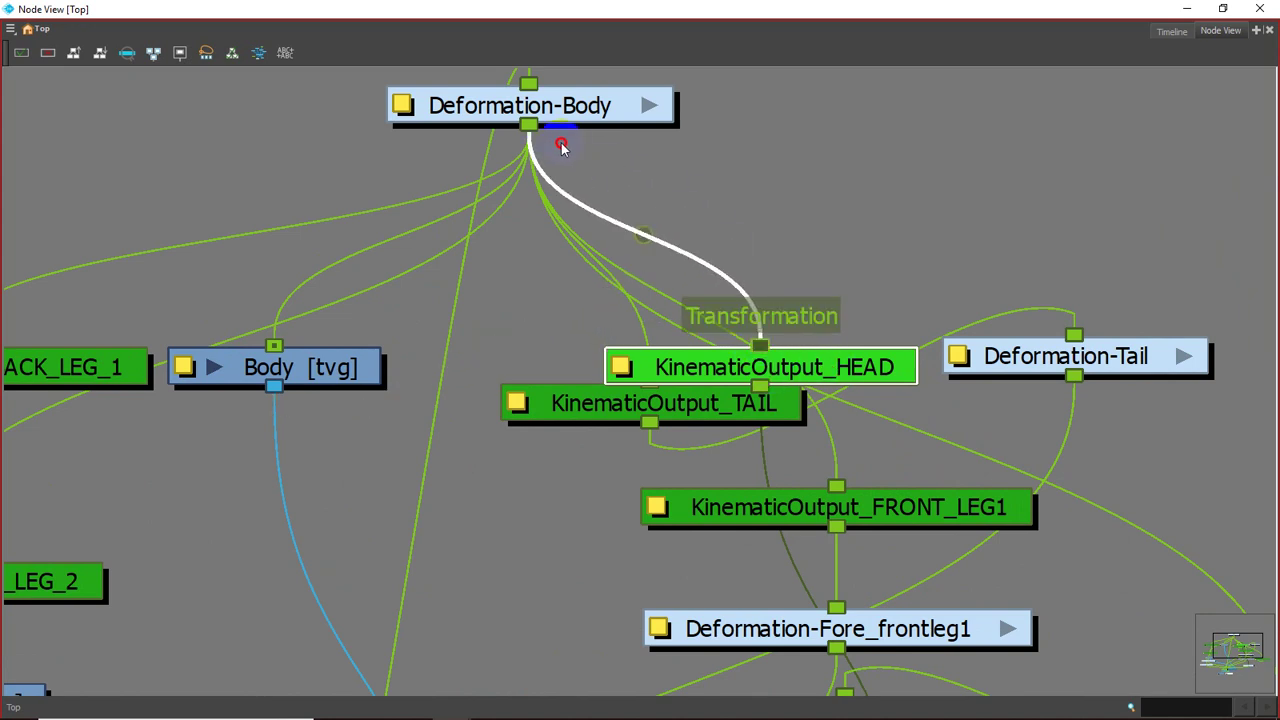
scroll(575, 315, "down", 5)
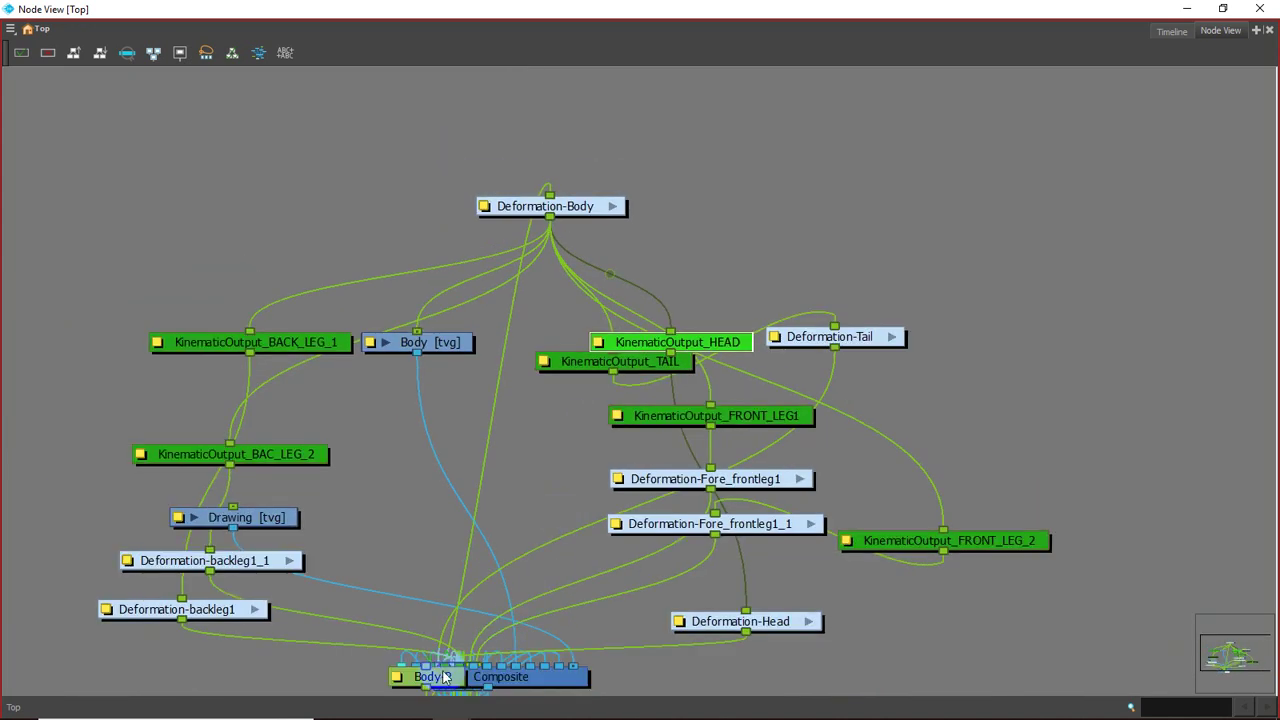
- Move the Body-P peg away from the Composite node into the open space below Deformation-Body
left_click_drag(430, 681, 536, 402)
scroll(517, 374, "up", 3)
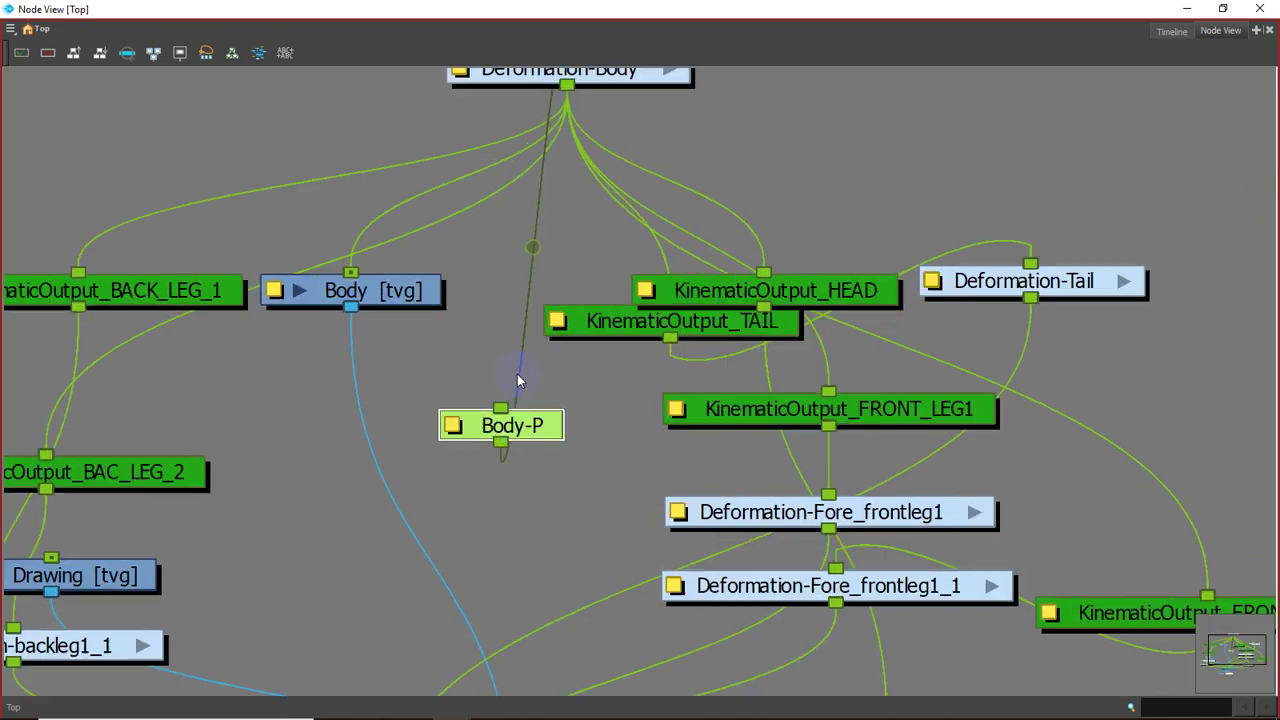
scroll(542, 472, "down", 3)
scroll(542, 479, "down", 3)
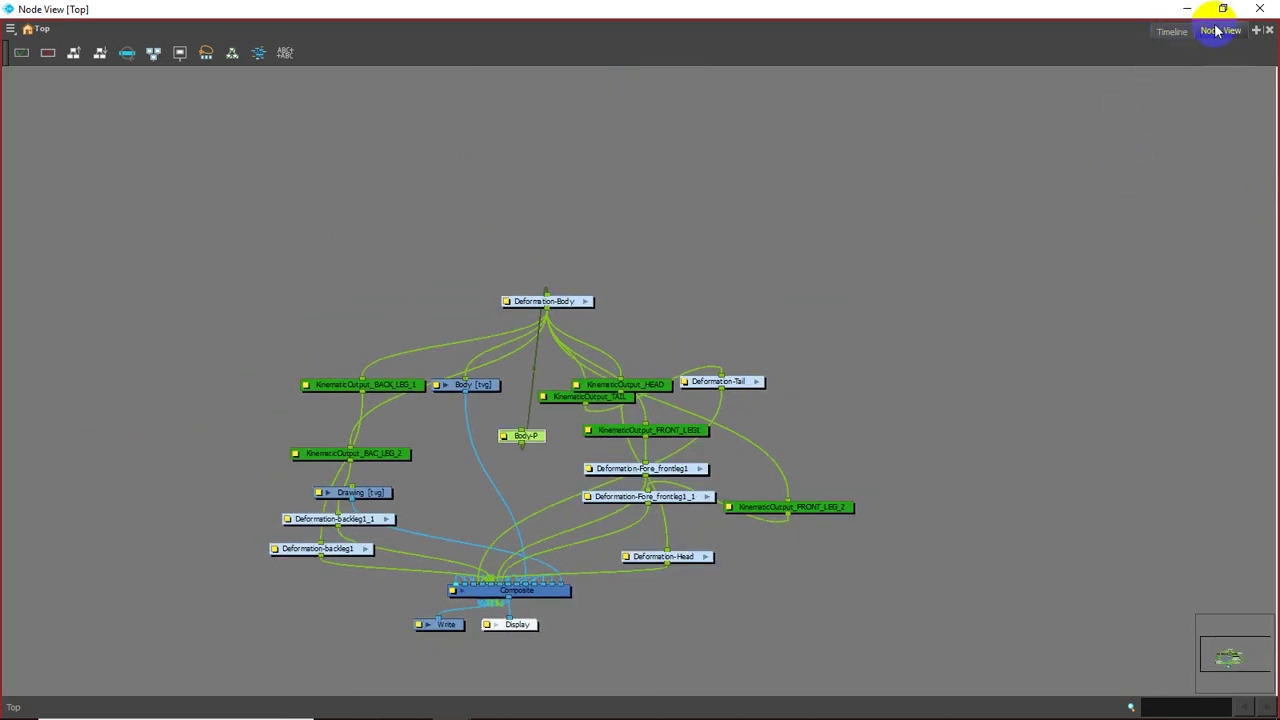
- Return to the Camera view and scale the whole rigged pig down to about 70% of its size with the Transform tool
left_click(1186, 12)
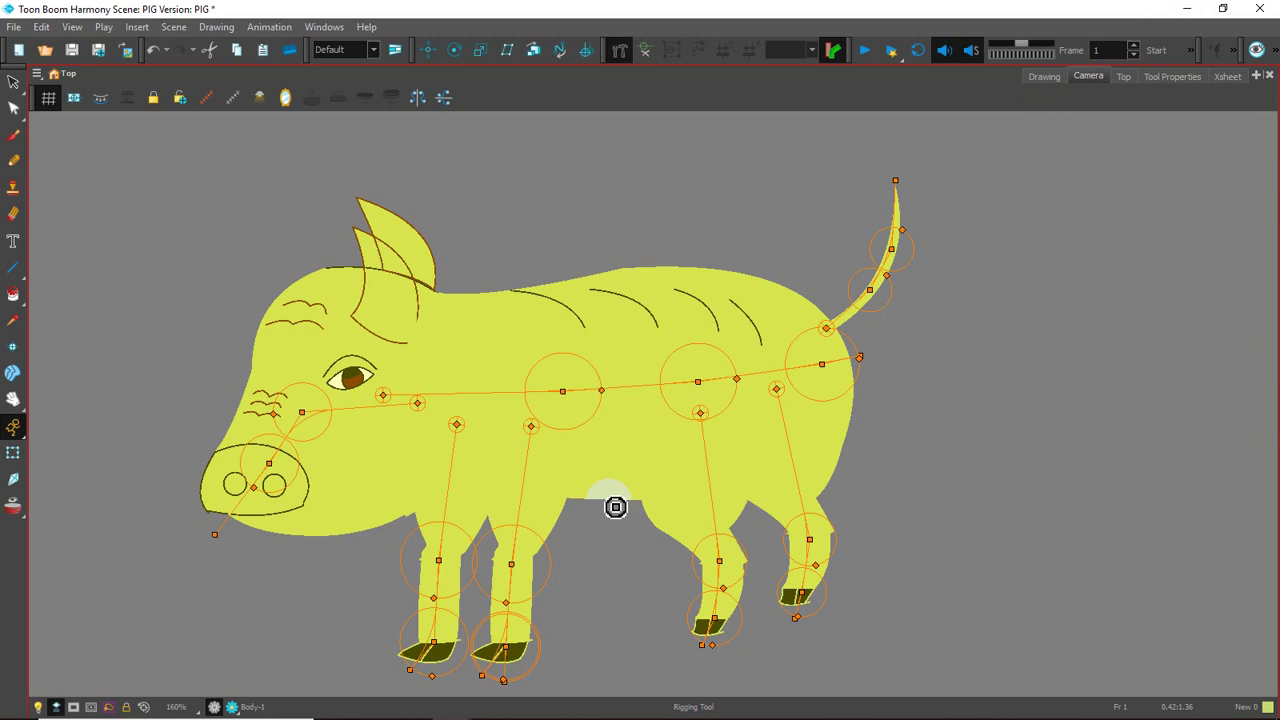
left_click(13, 453)
scroll(420, 386, "down", 3)
scroll(440, 408, "up", 1)
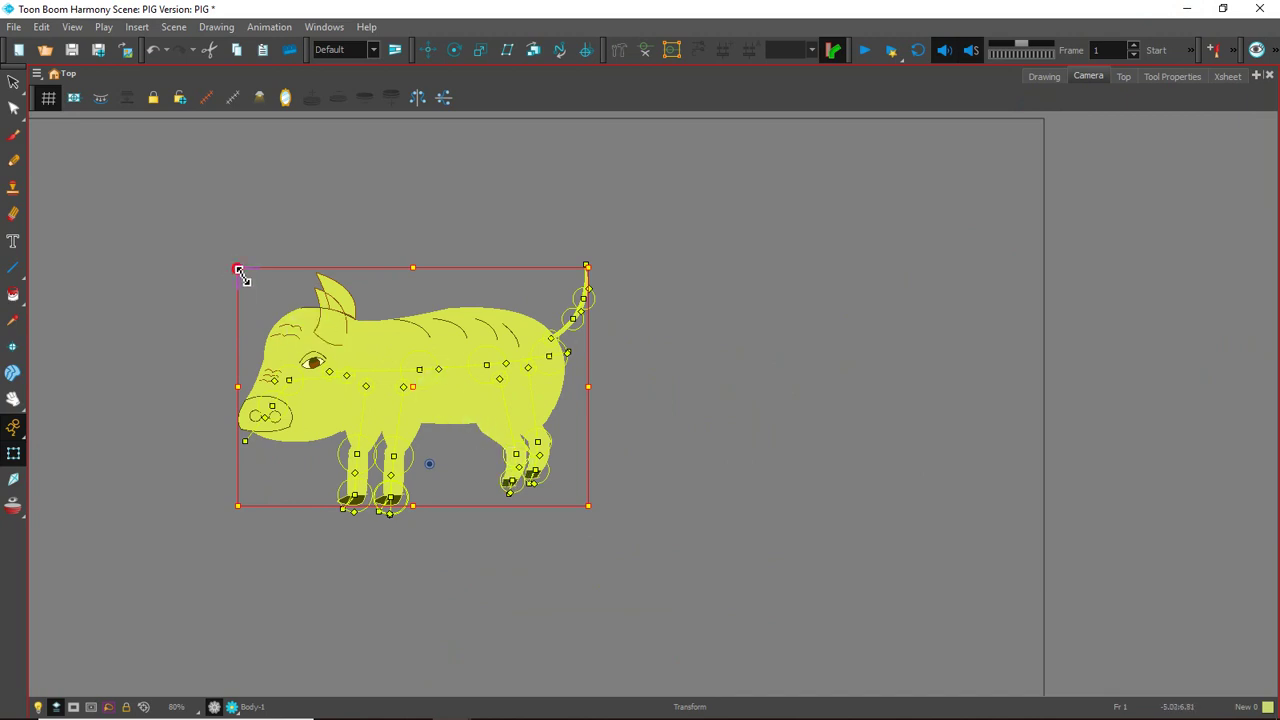
left_click_drag(239, 271, 298, 330)
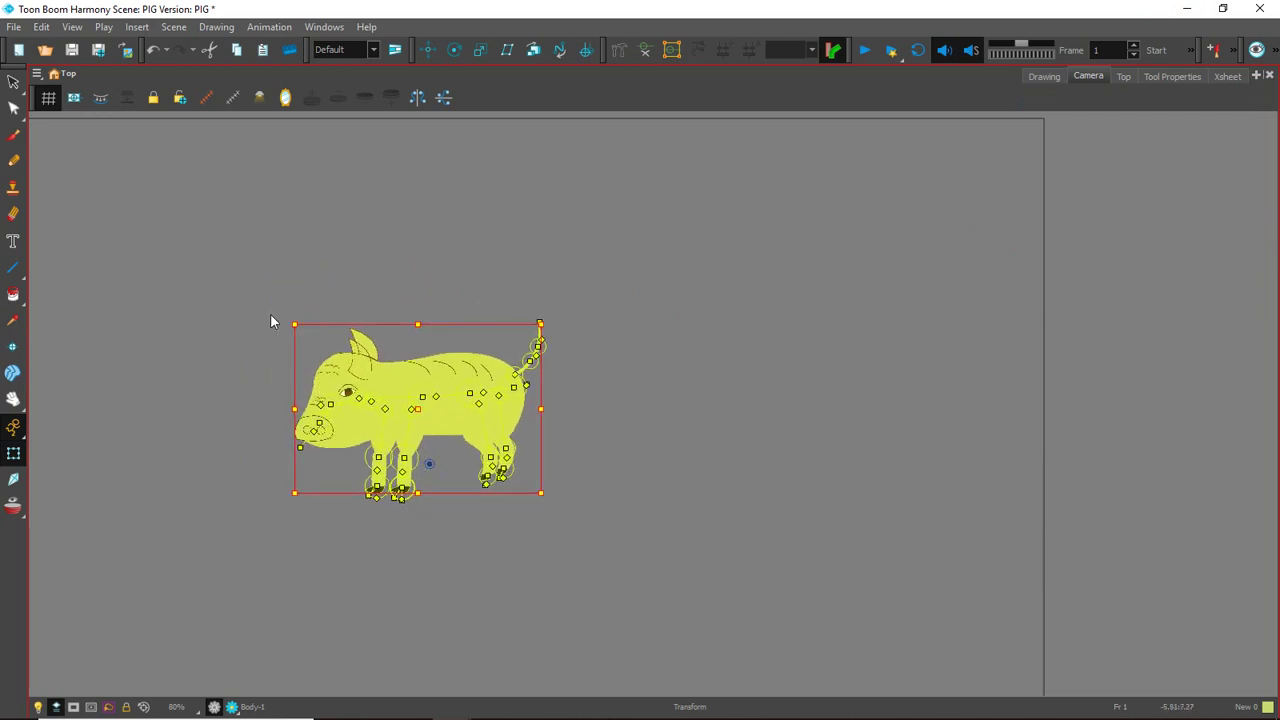
left_click_drag(279, 266, 588, 298)
scroll(588, 297, "up", 2)
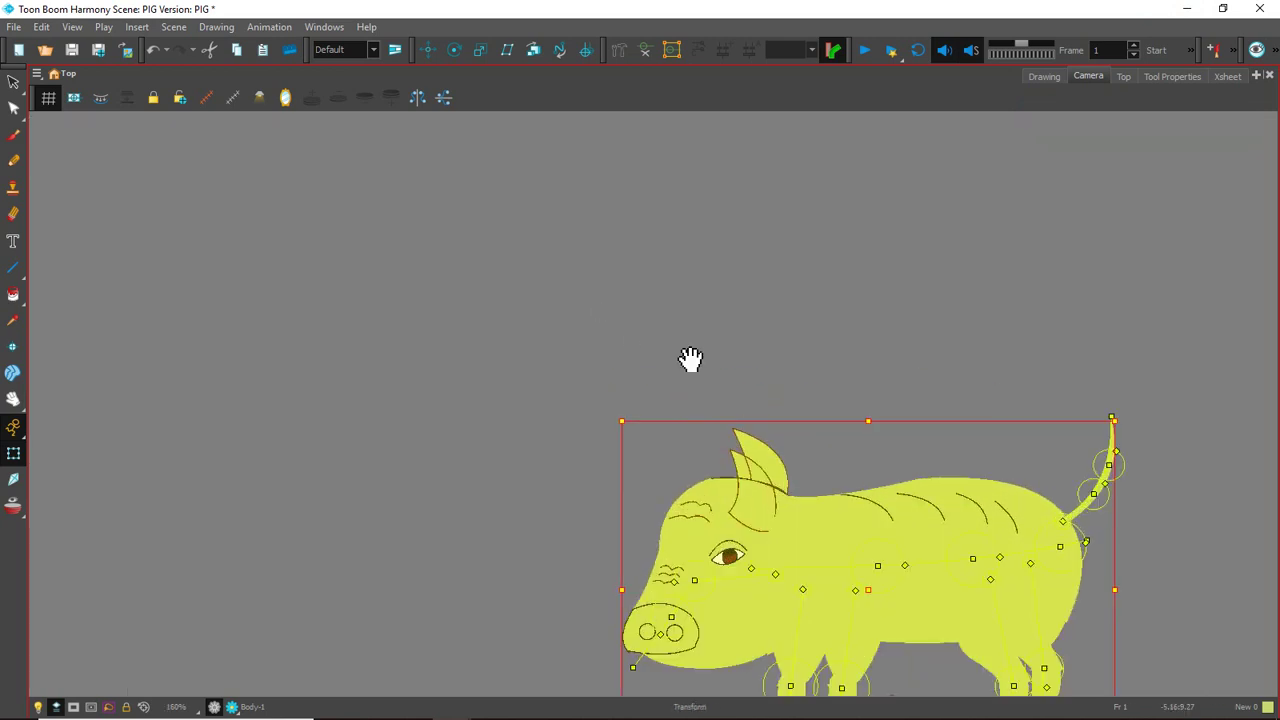
left_click_drag(788, 380, 598, 161)
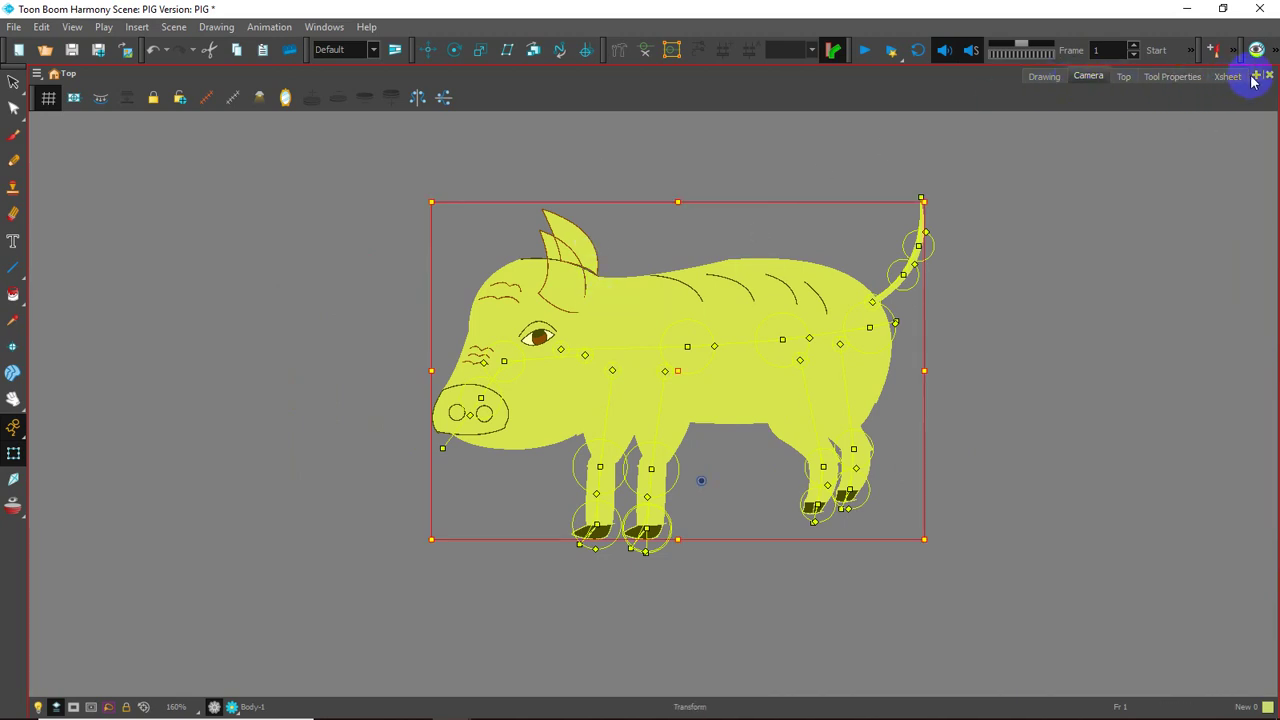
- Open the Timeline as a floating window and place it over the lower part of the Camera view
left_click(1255, 78)
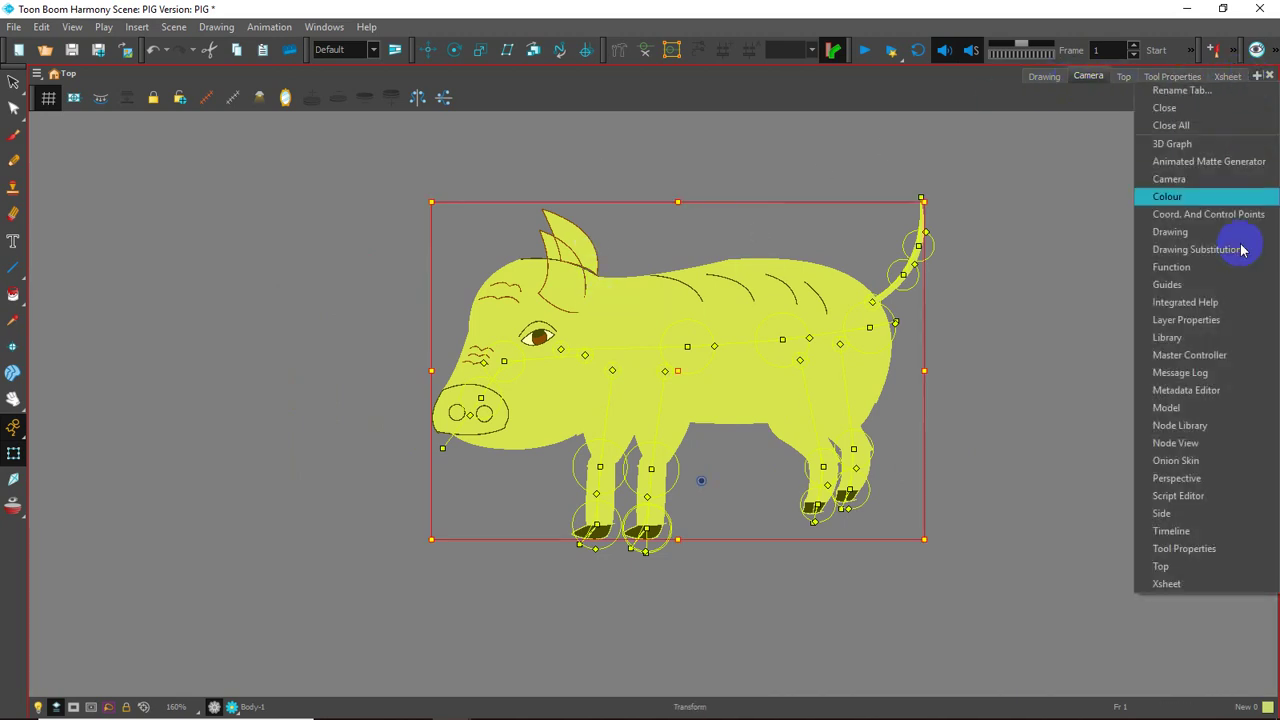
left_click(1168, 536)
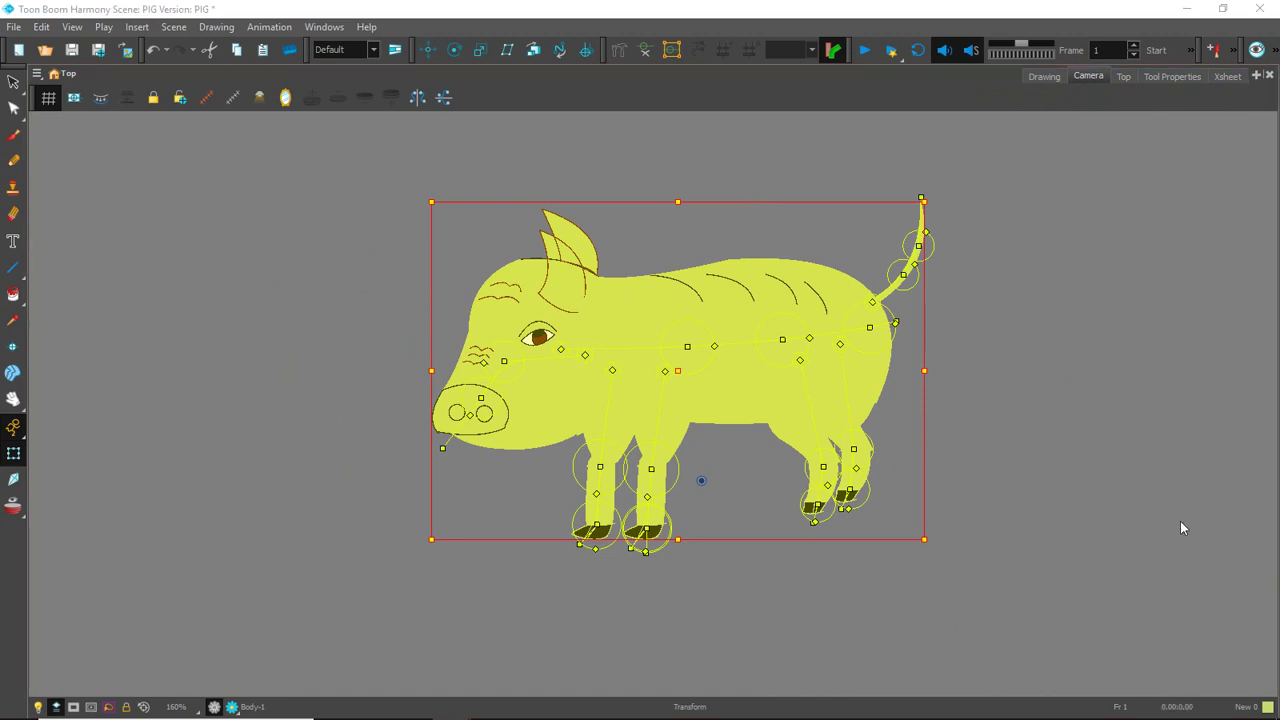
mouse_move(588, 708)
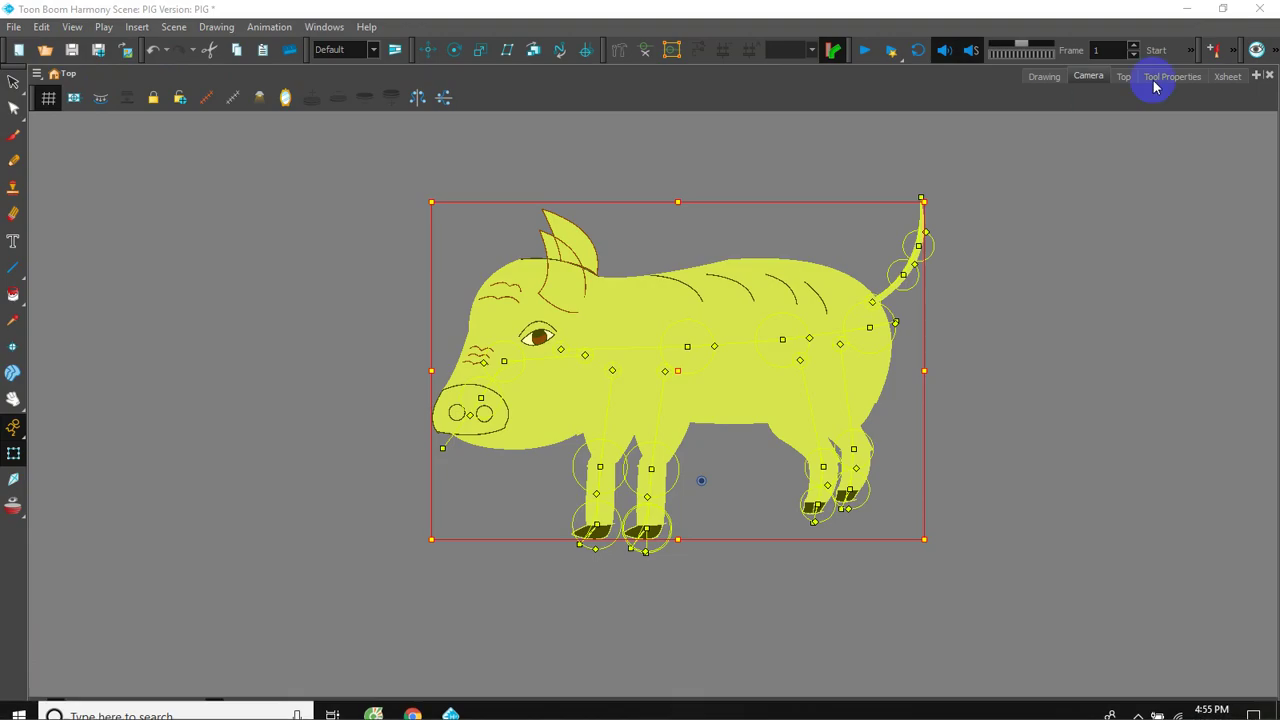
left_click(1187, 9)
left_click(1222, 9)
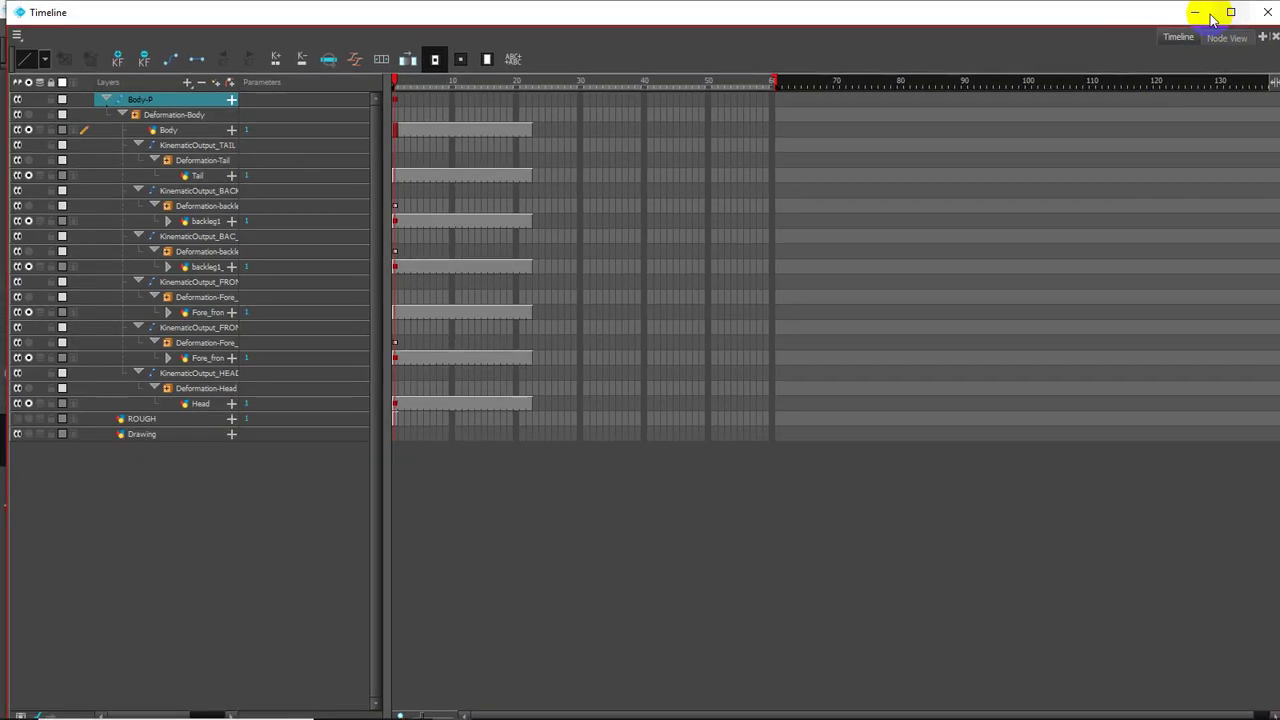
mouse_move(938, 35)
left_mouse_down()
mouse_move(908, 531)
mouse_move(994, 466)
left_mouse_up()
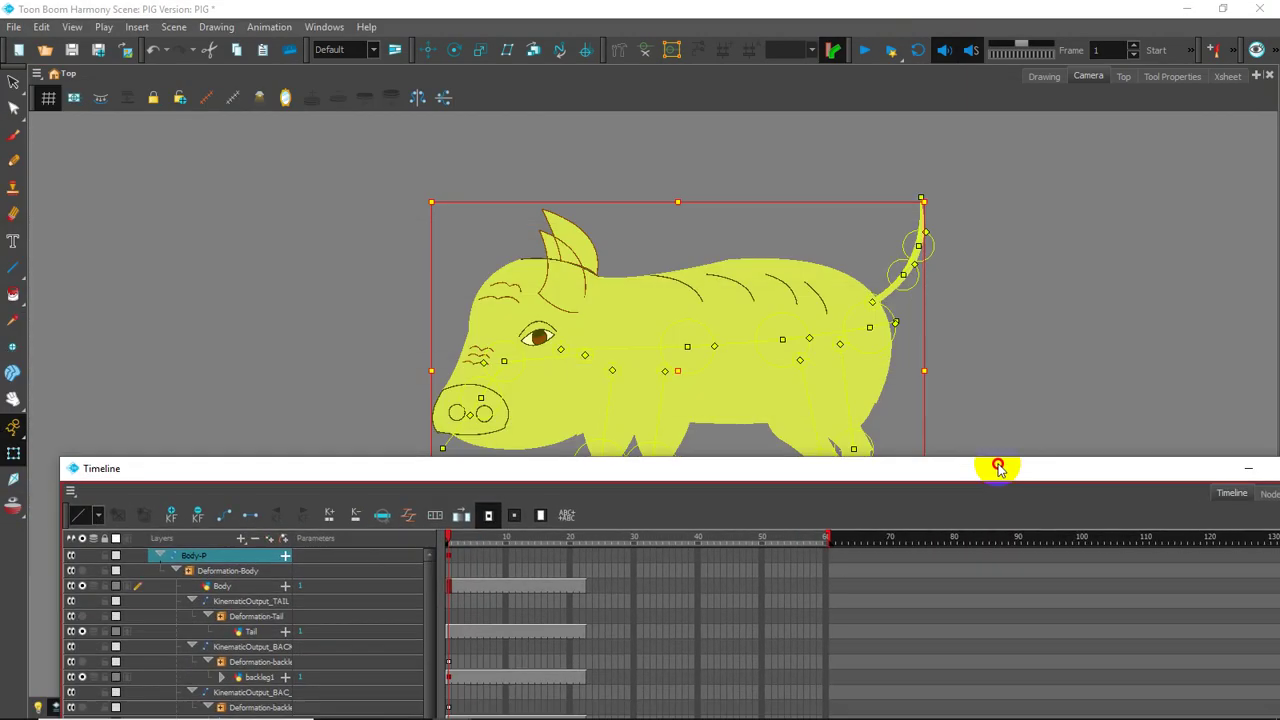
- Shrink the Camera view to 125% with the pig near its upper edge, and arrange the Timeline window beside the pig
scroll(559, 376, "down", 2)
scroll(571, 378, "up", 1)
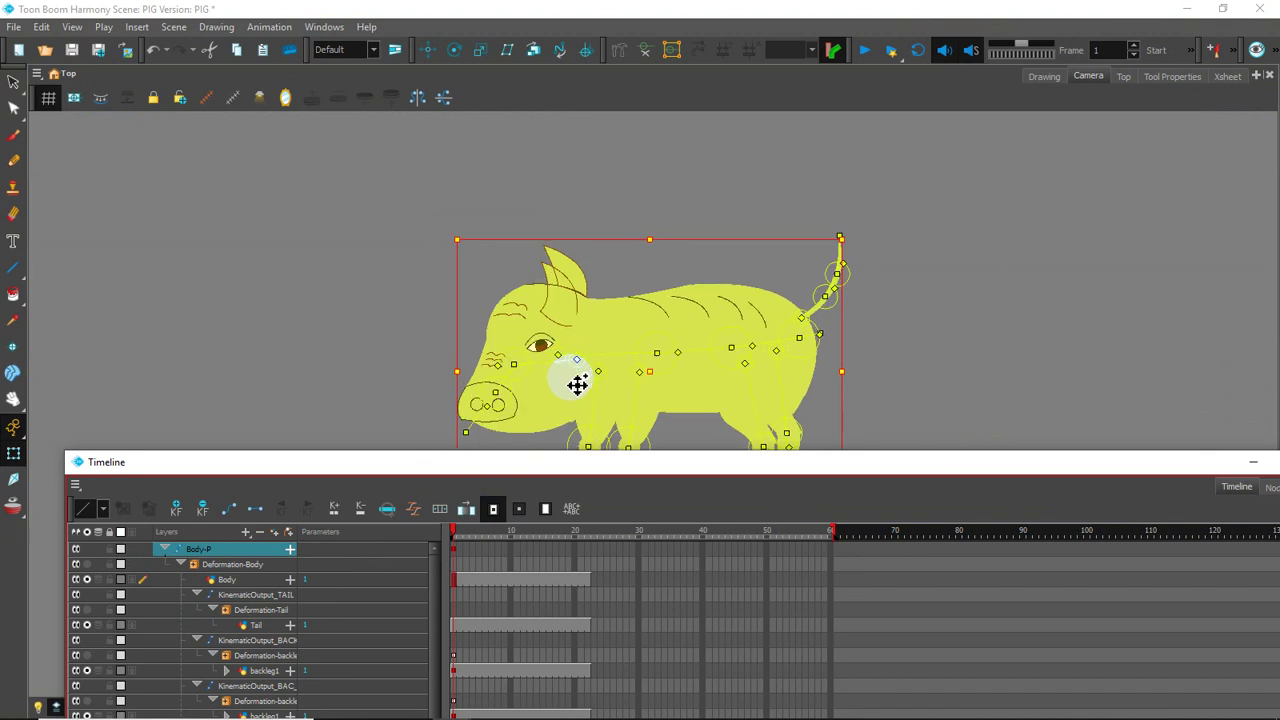
key("space")
left_click(591, 372)
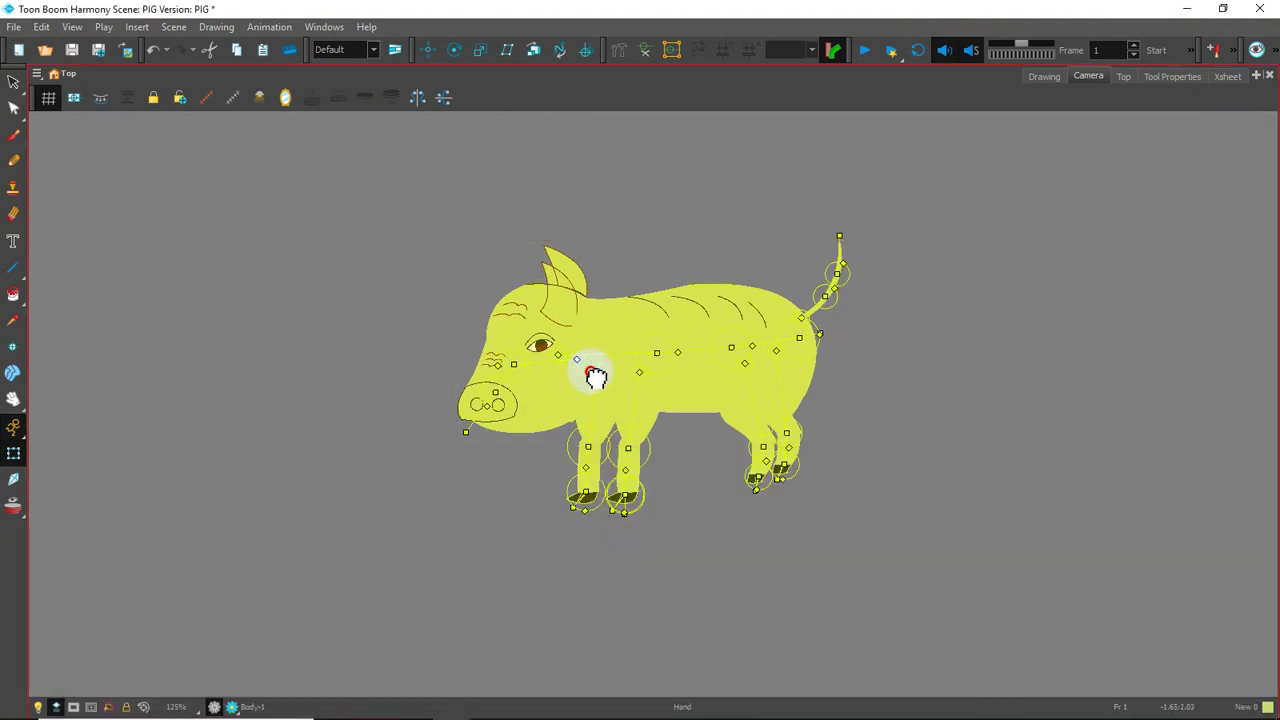
left_click_drag(591, 372, 562, 292)
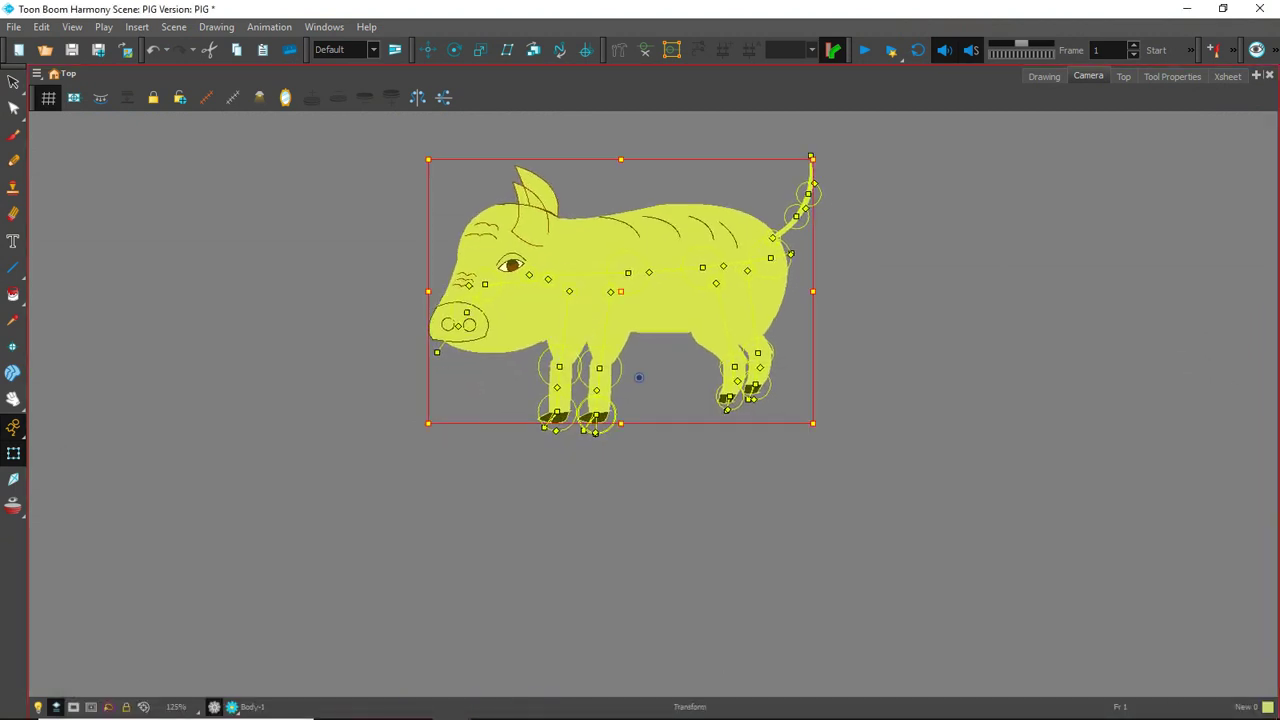
key("alt+Tab")
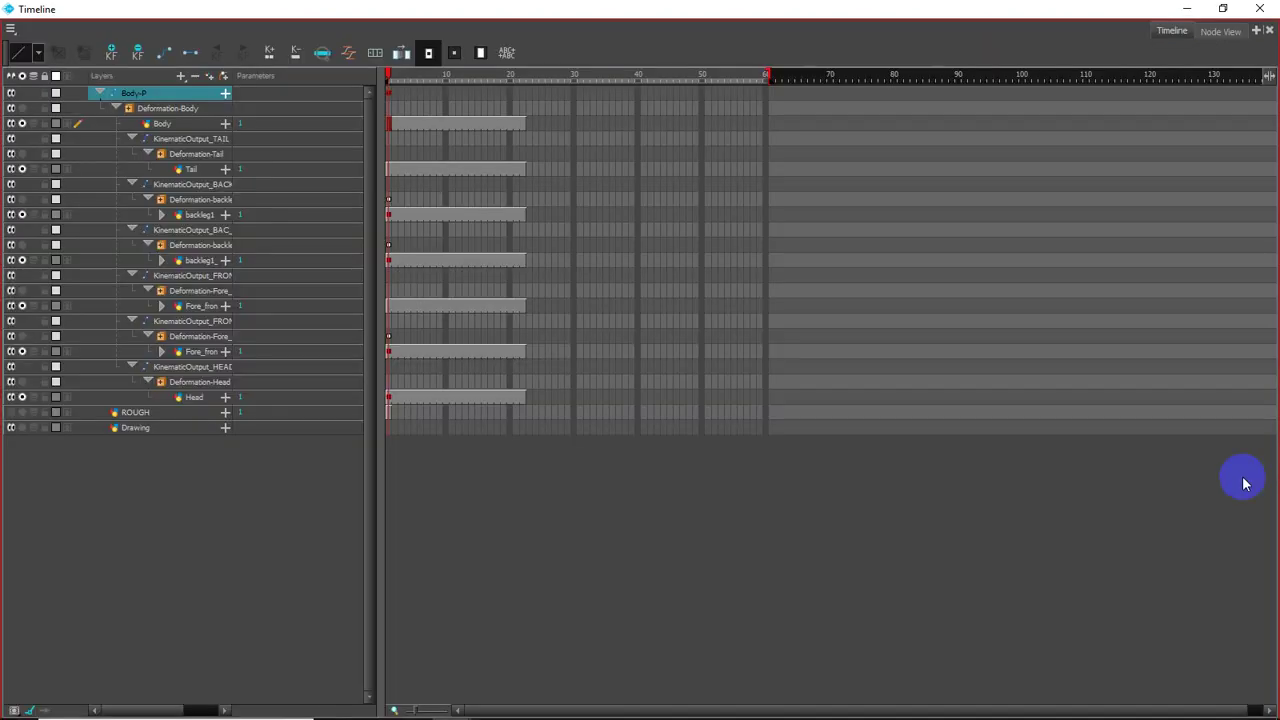
left_click(1223, 9)
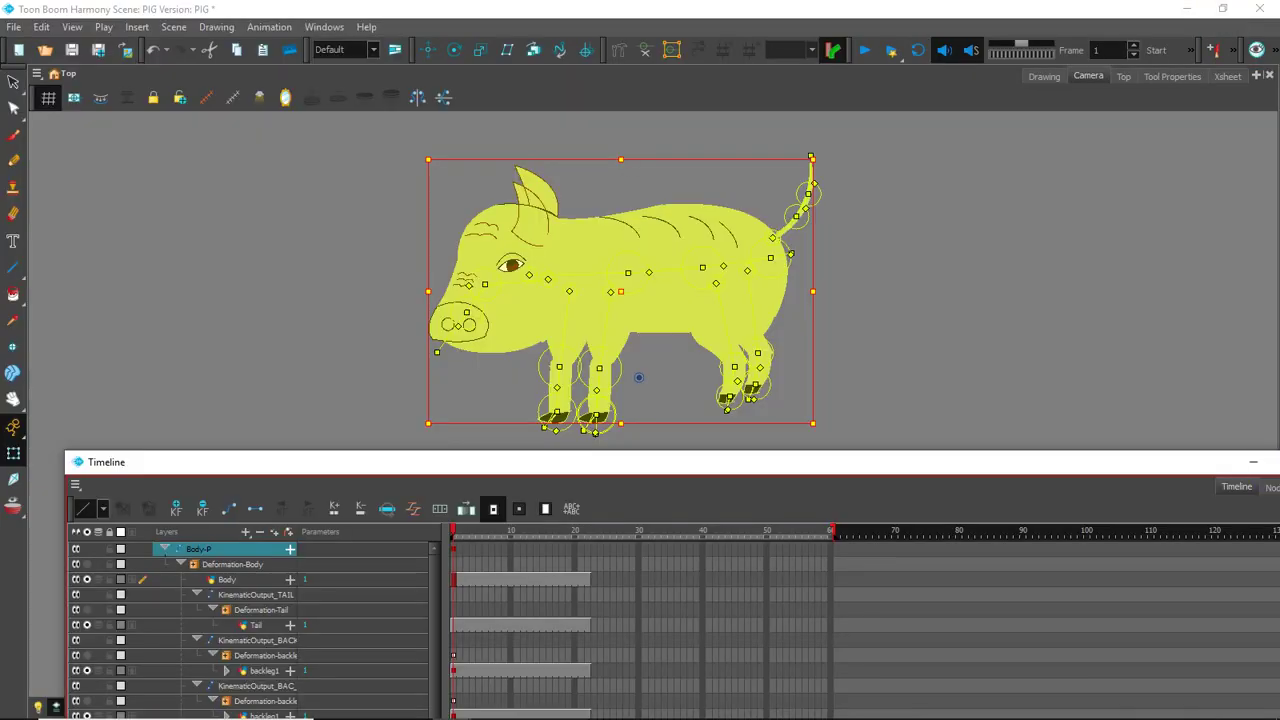
mouse_move(848, 464)
left_mouse_down()
mouse_move(1157, 449)
mouse_move(1279, 405)
mouse_move(1279, 233)
left_mouse_up()
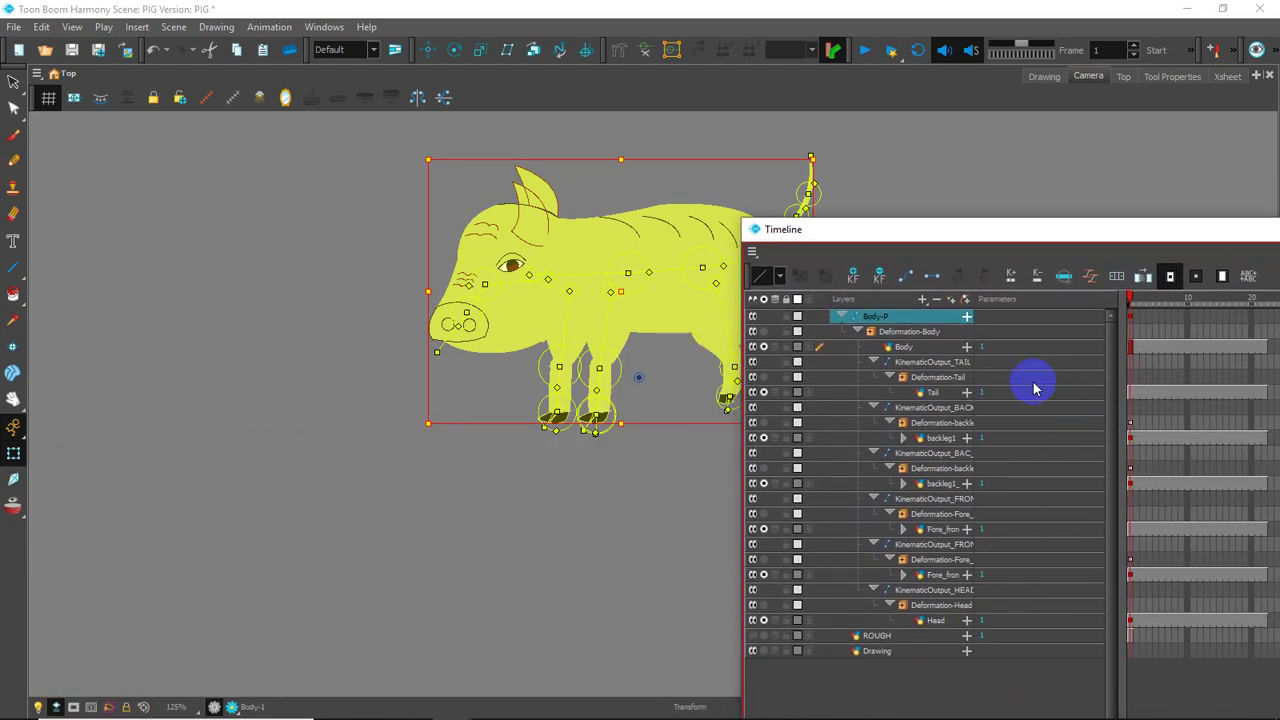
- Collapse the Body-P layer in the Timeline and add a keyframe to it at frame 9
left_click(843, 317)
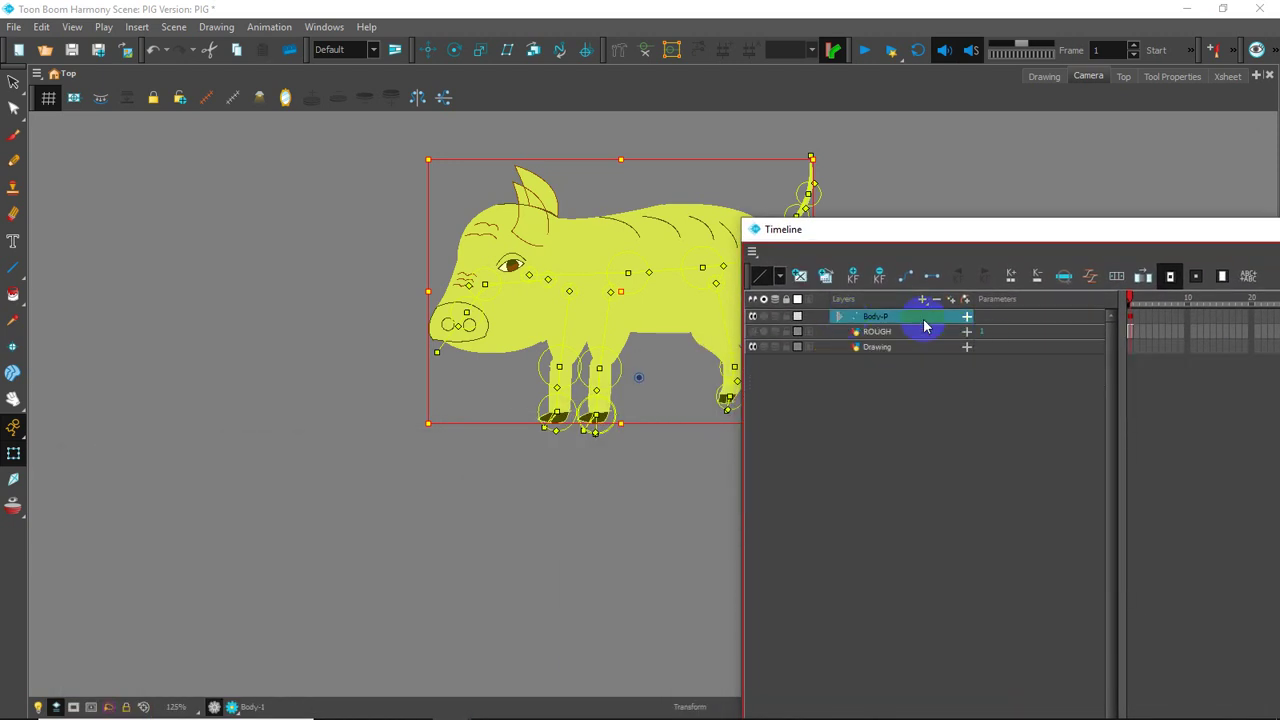
left_click(1130, 318)
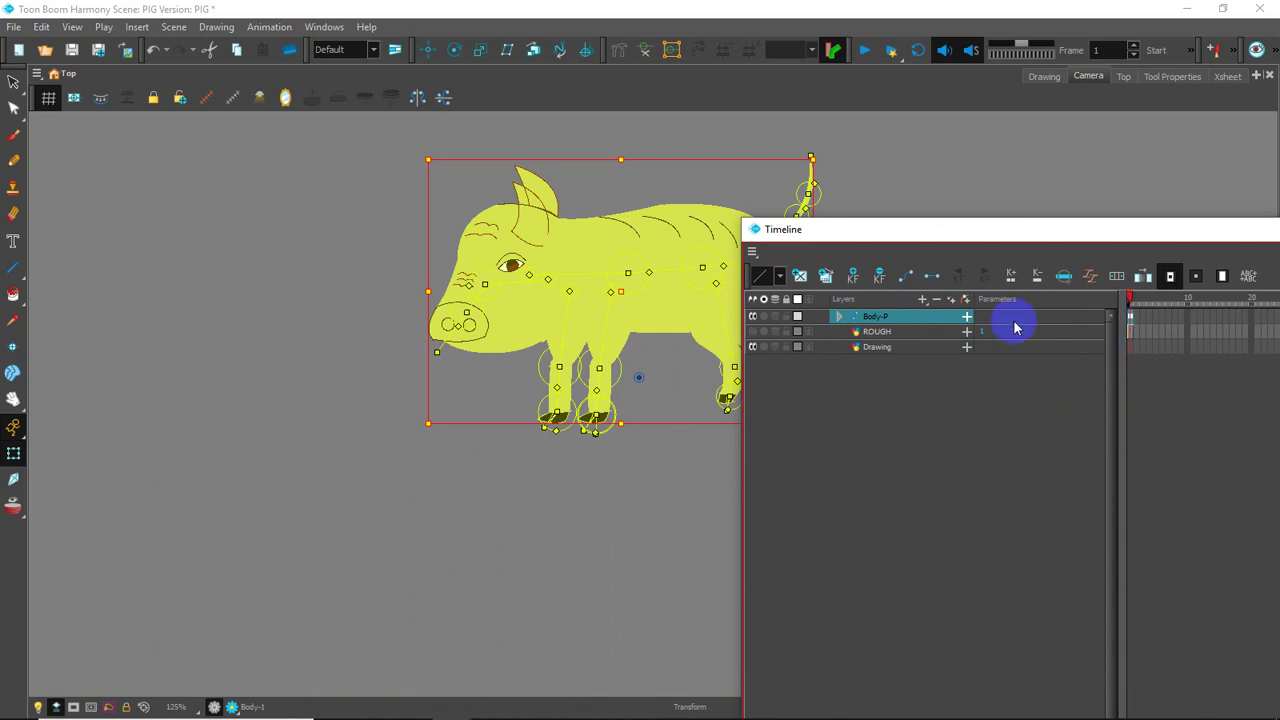
left_click(856, 284)
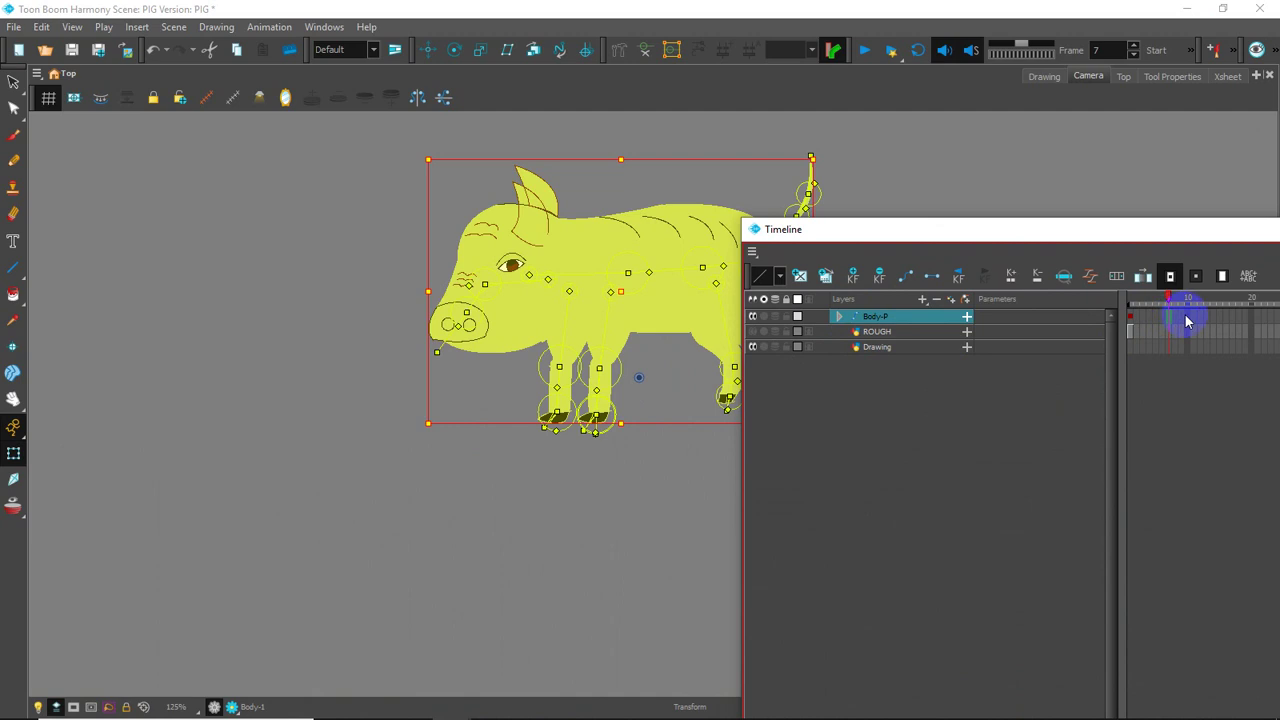
left_click(1179, 318)
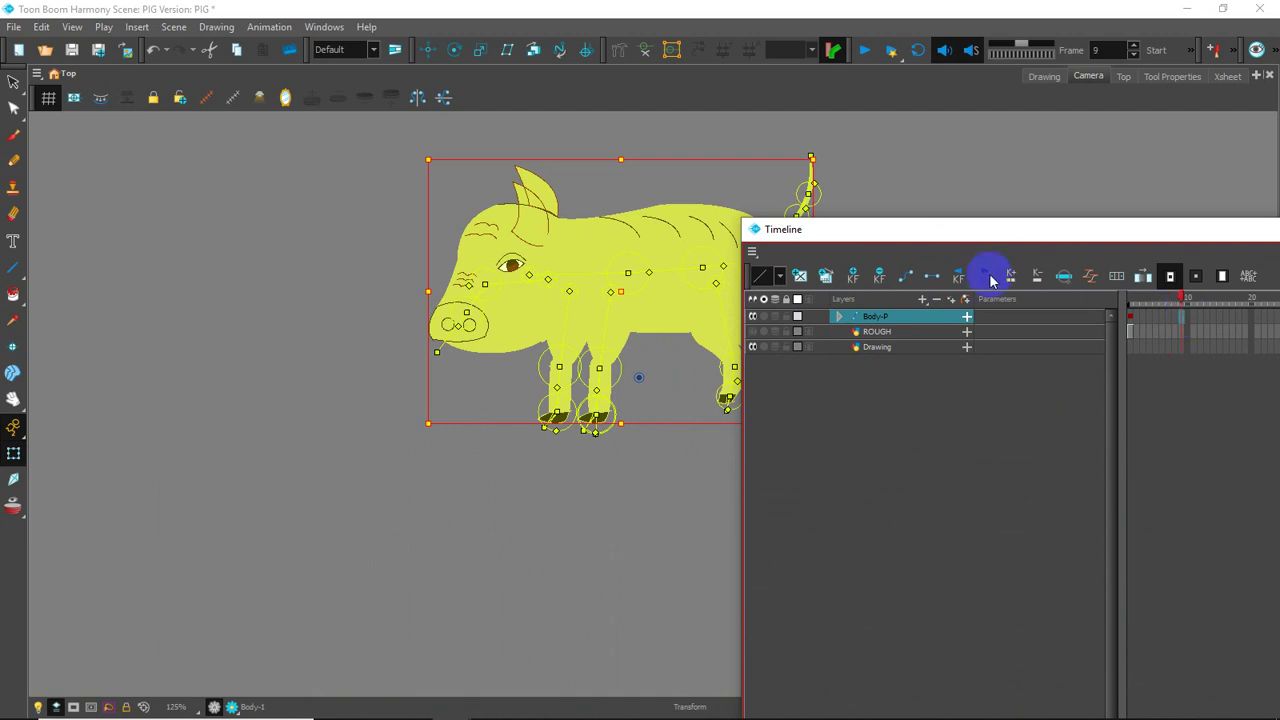
left_click(853, 278)
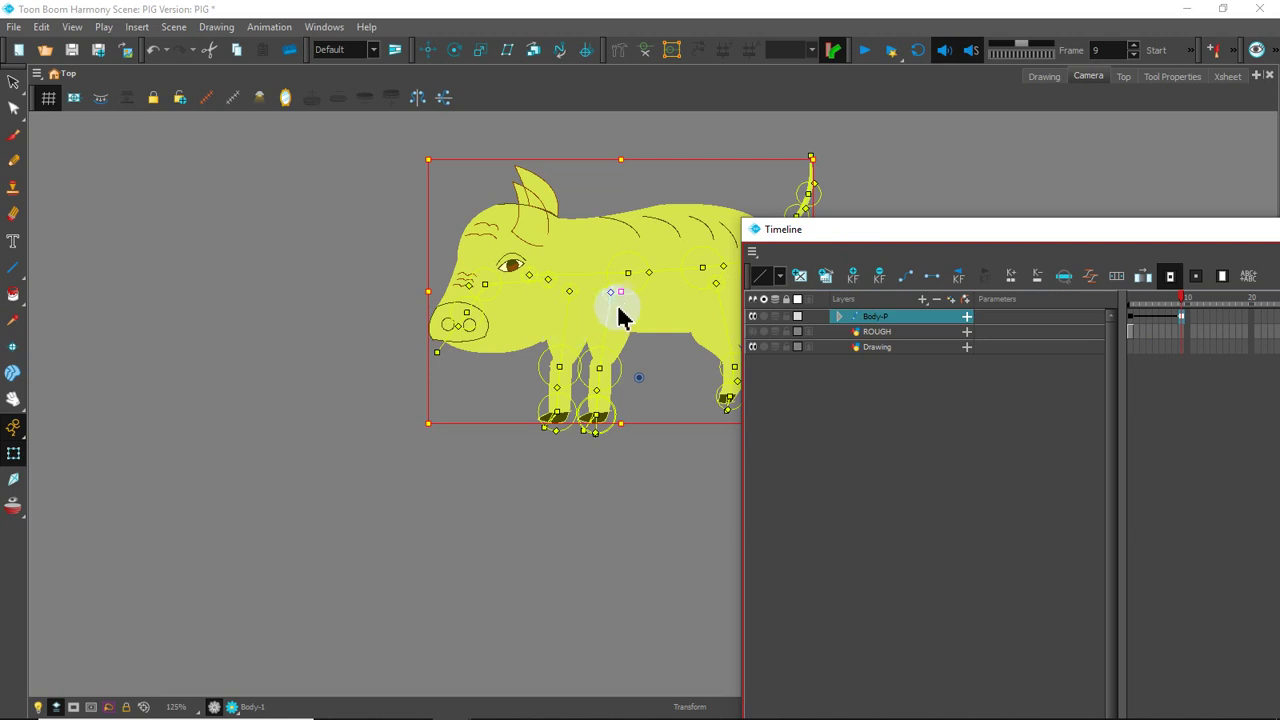
- At frame 9, shift the whole pig slightly forward and down, and swing one front leg and one back leg forward
left_click_drag(616, 300, 606, 300)
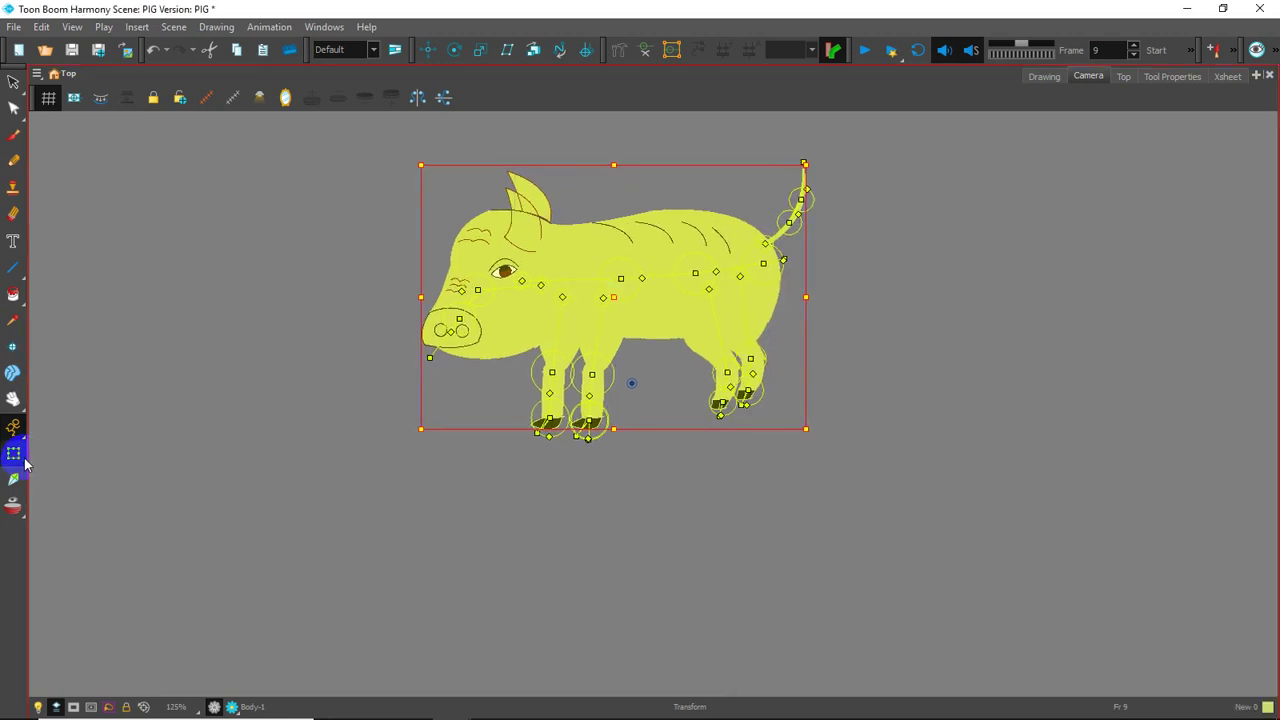
left_click(468, 515)
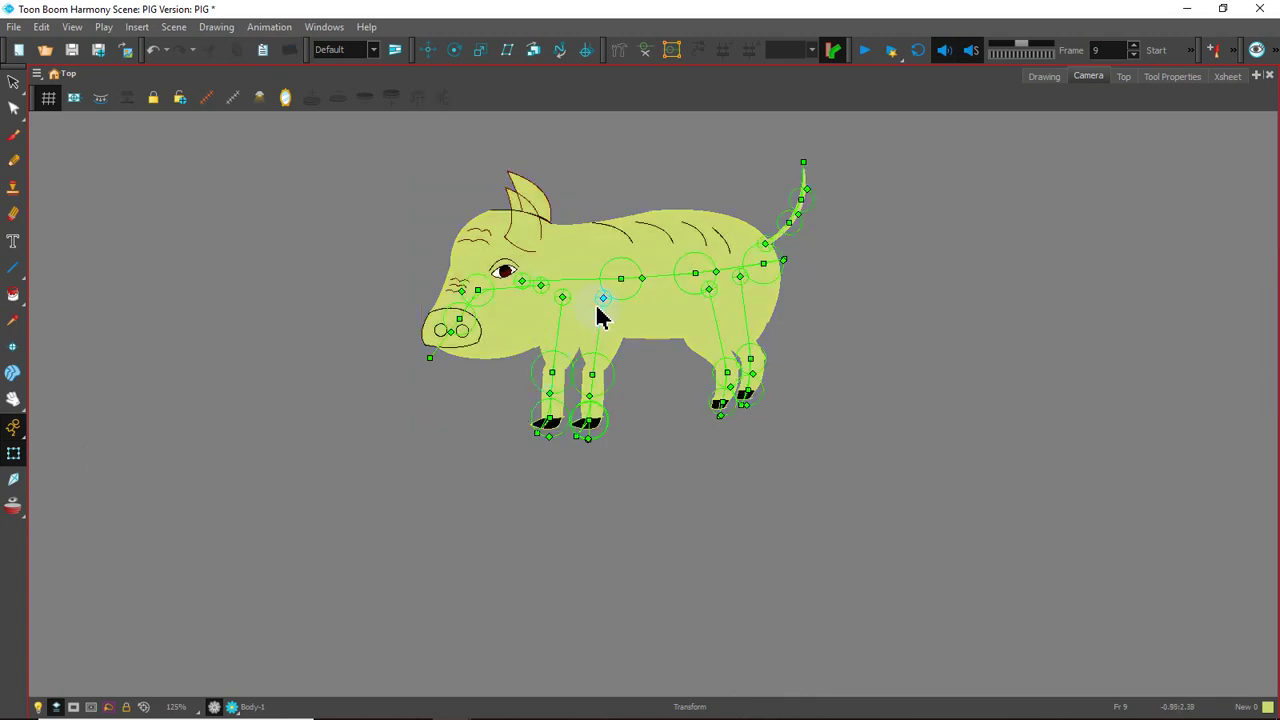
left_click(612, 308)
left_click_drag(608, 306, 551, 346)
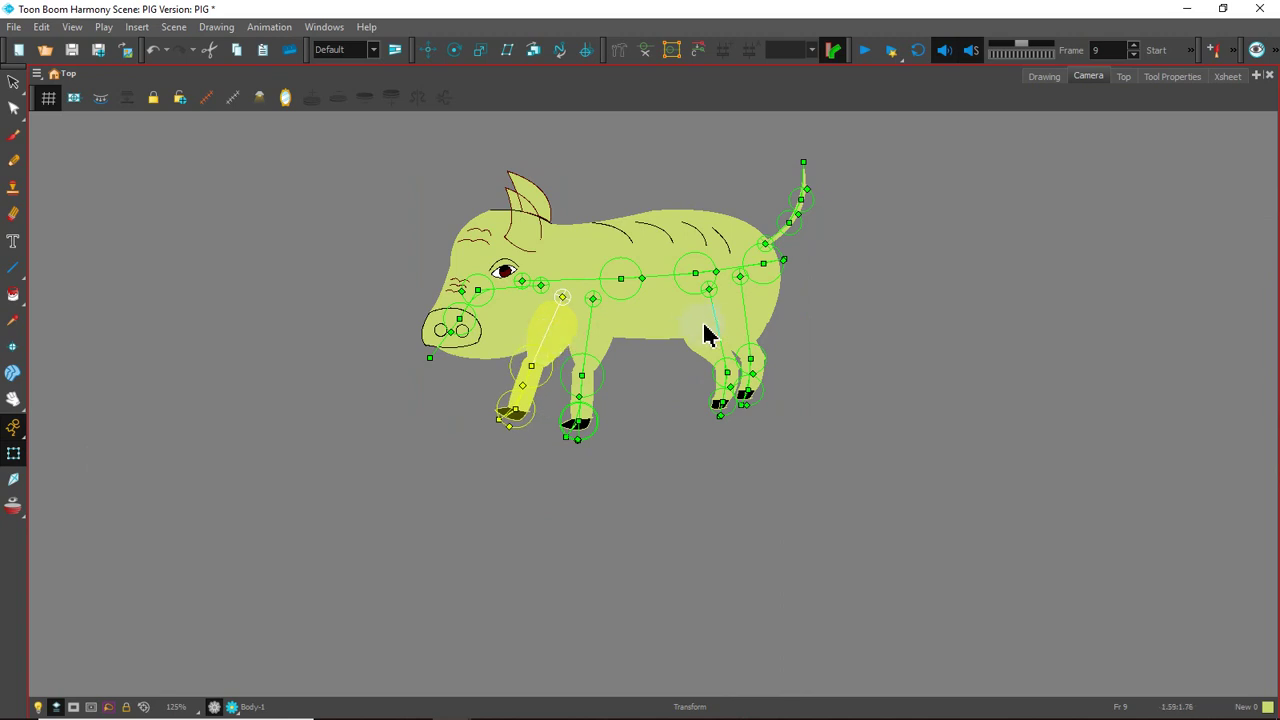
left_click_drag(716, 319, 711, 326)
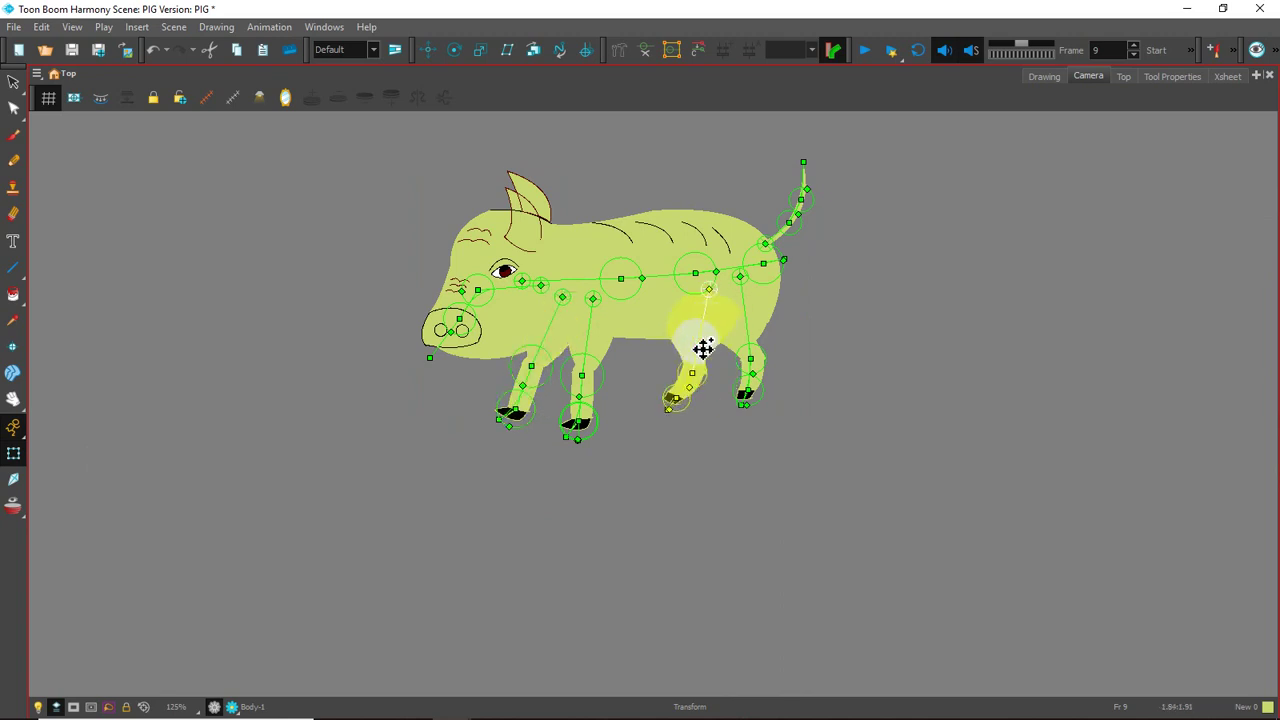
- At frame 9, bring the second front leg's root beside the first one, bend its knee backward and adjust the forward back leg
key("alt+Tab")
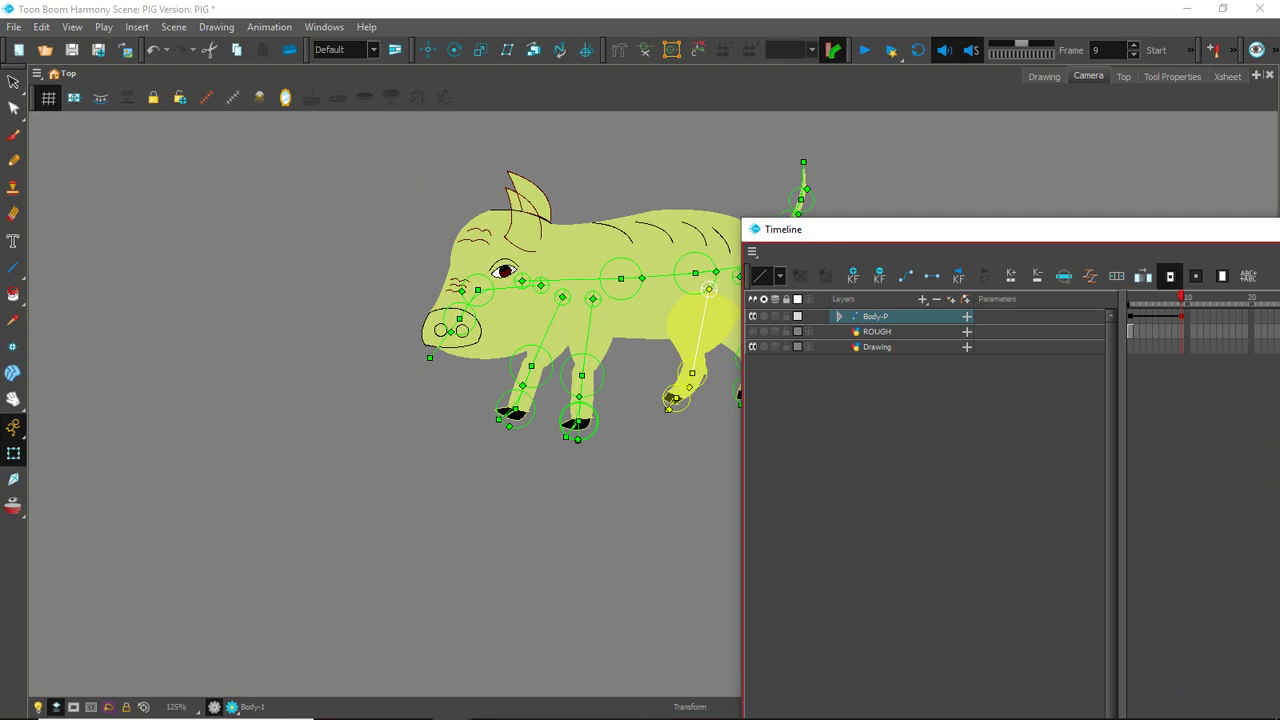
mouse_move(1179, 290)
left_mouse_down()
mouse_move(1131, 297)
mouse_move(1168, 282)
mouse_move(1174, 302)
mouse_move(1182, 294)
left_mouse_up()
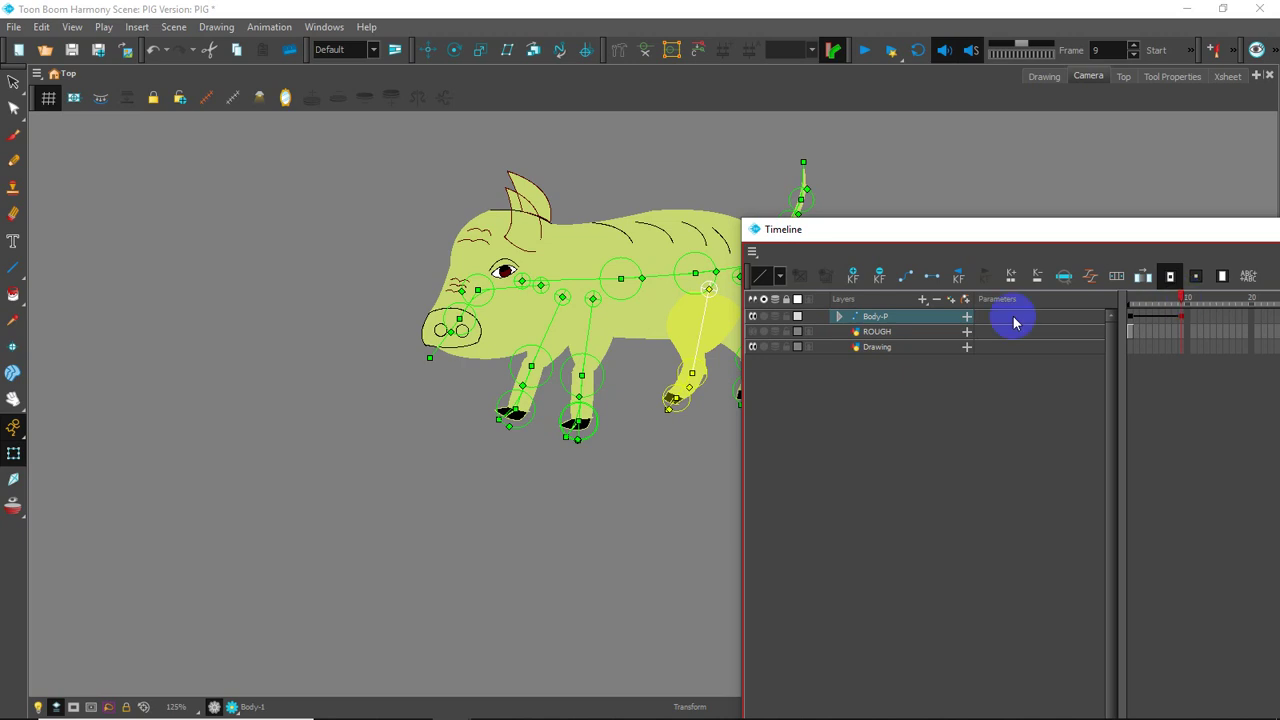
left_click_drag(955, 233, 1000, 251)
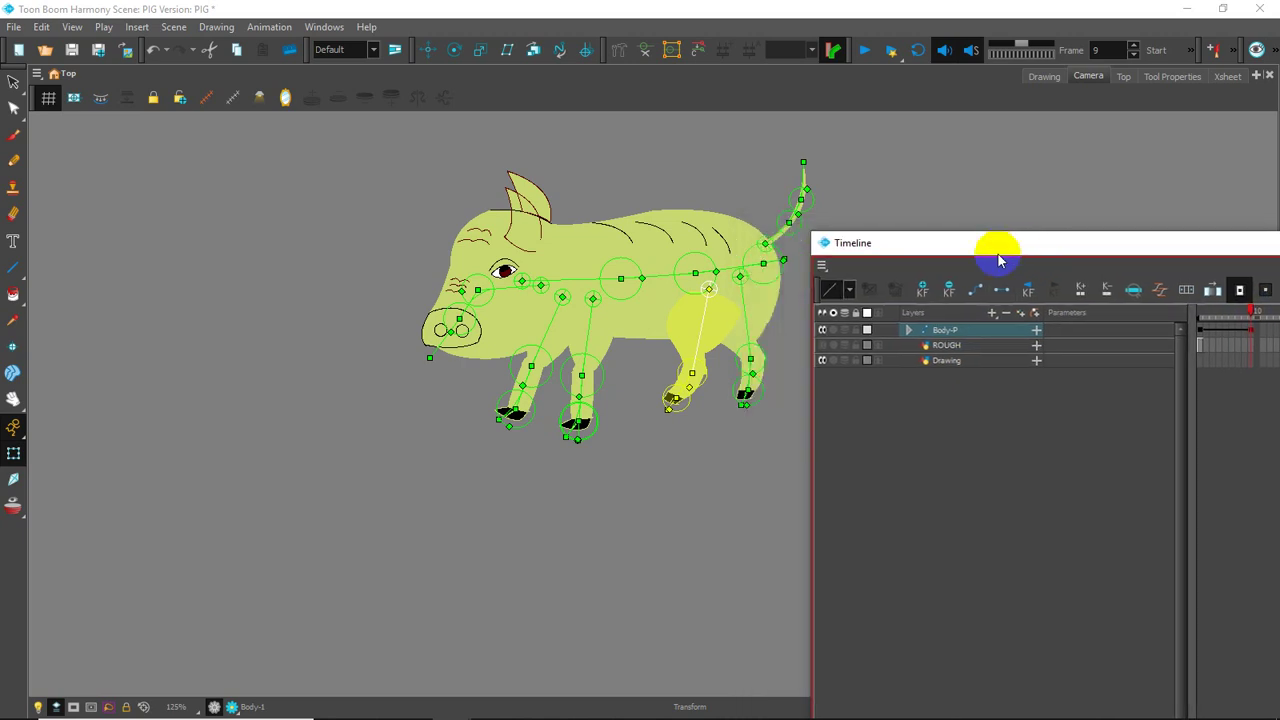
left_click(584, 340)
left_click(589, 337)
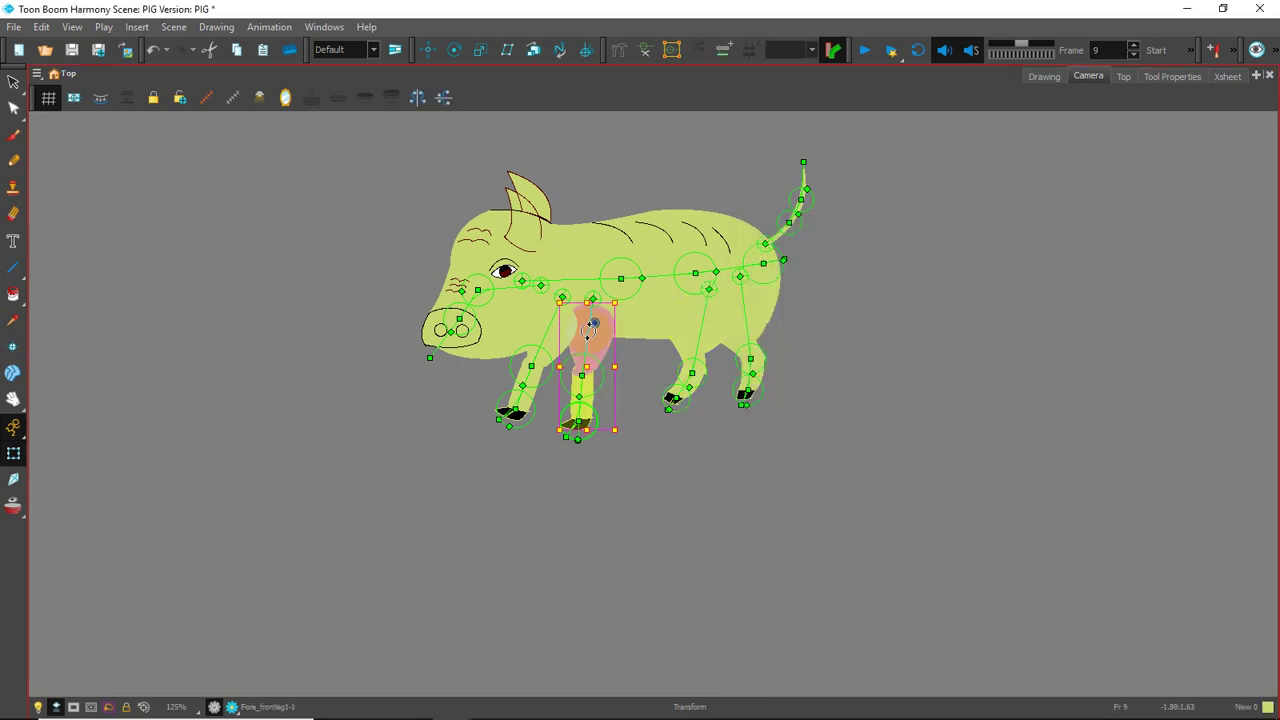
left_click_drag(588, 333, 567, 297)
scroll(586, 400, "up", 3)
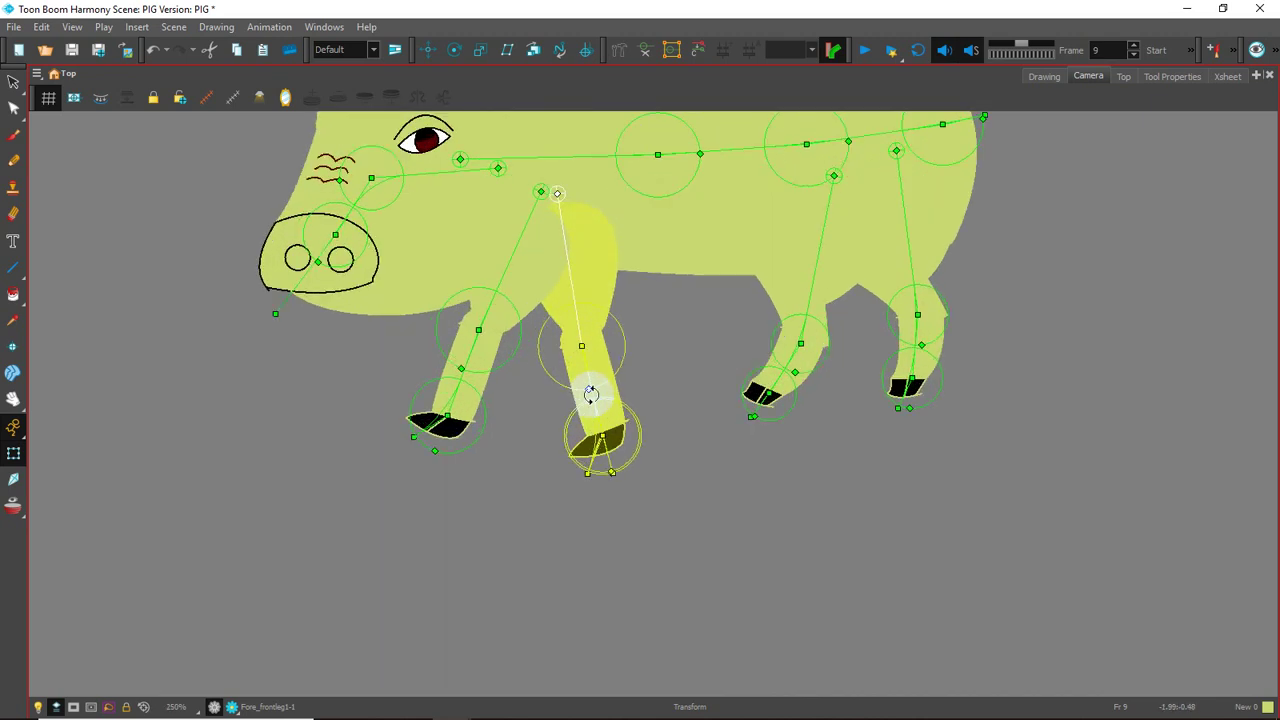
left_click_drag(591, 394, 616, 367)
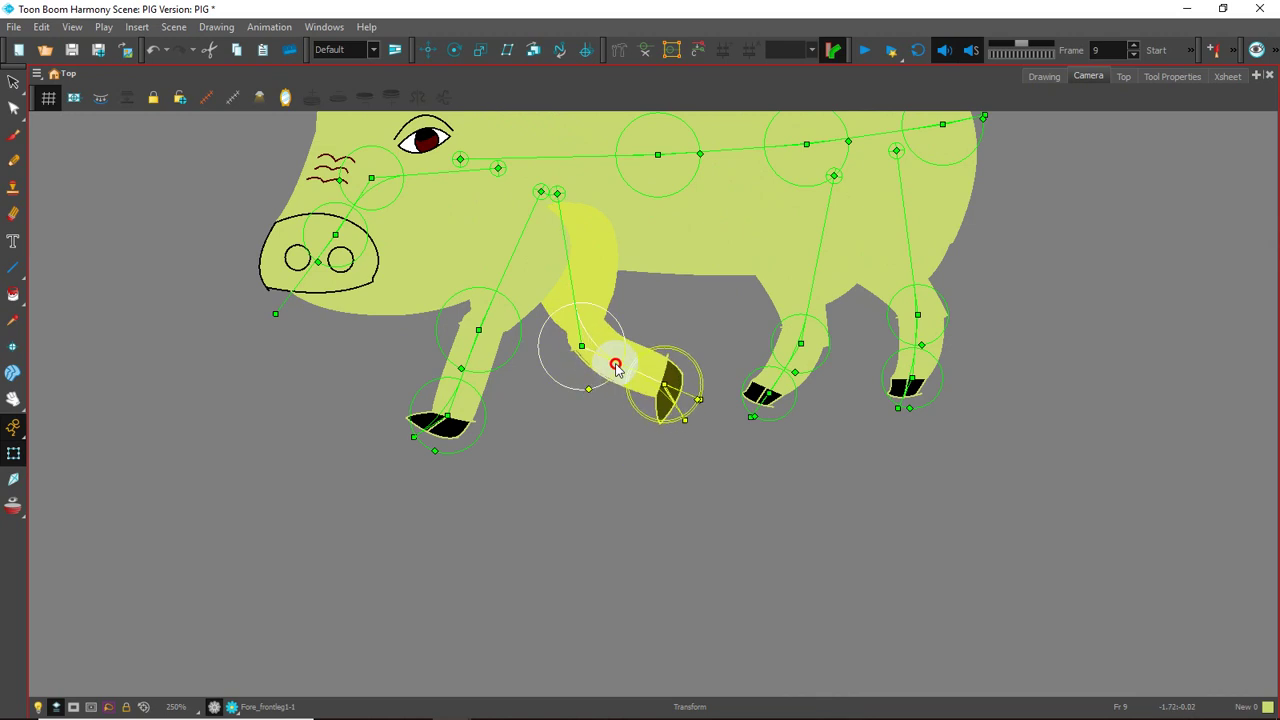
scroll(625, 330, "down", 2)
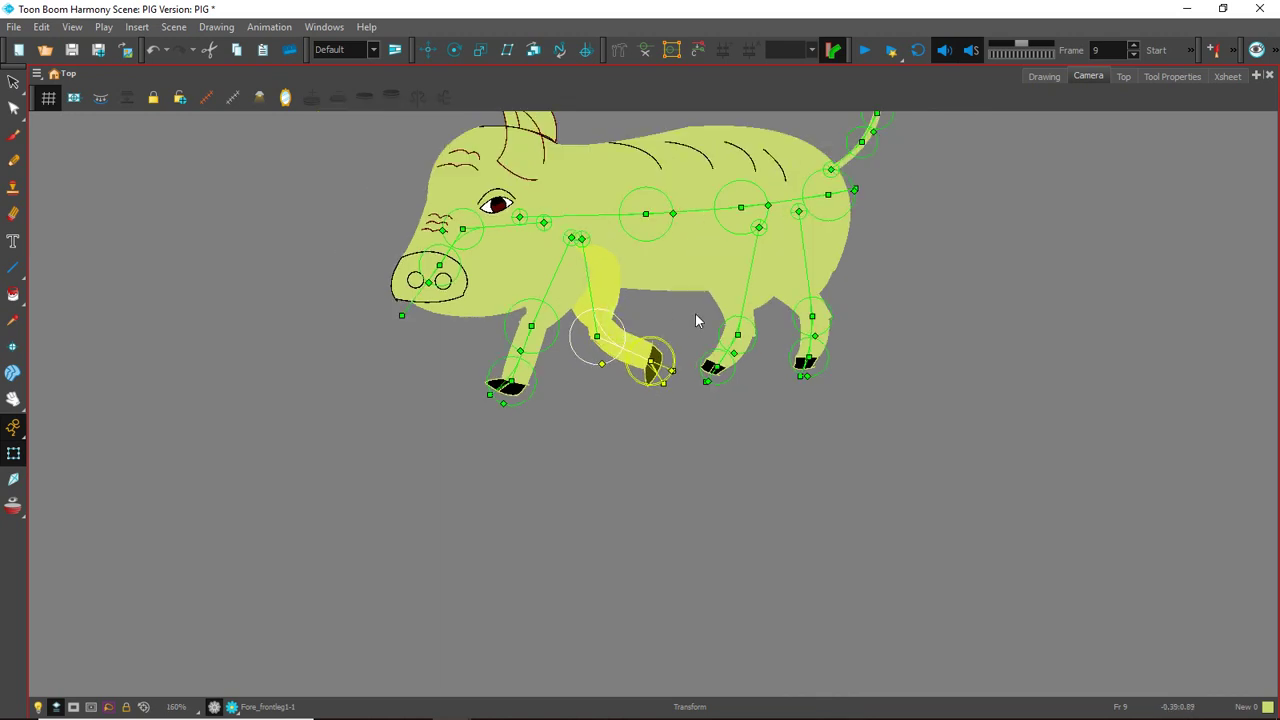
scroll(696, 315, "up", 1)
left_click_drag(759, 287, 754, 290)
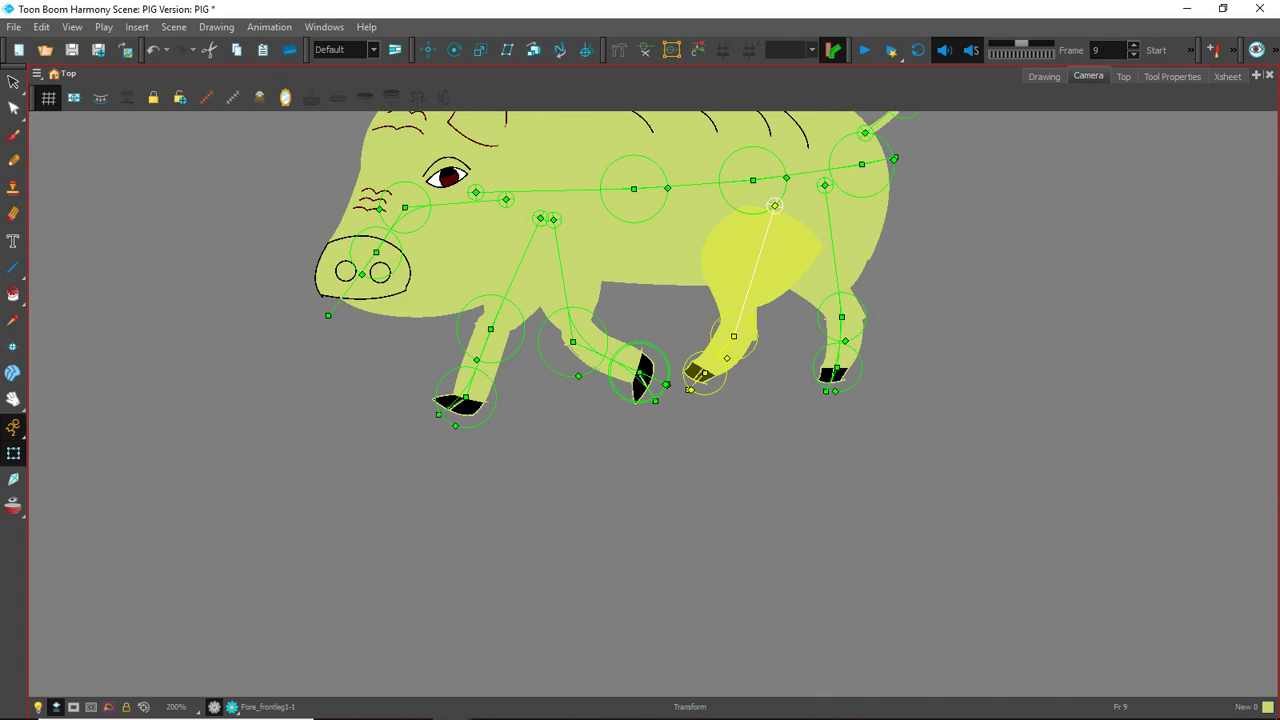
- Add a keyframe to the Body-P layer at frame 18 and move the Timeline window clear of the legs
left_click_drag(1140, 146, 900, 278)
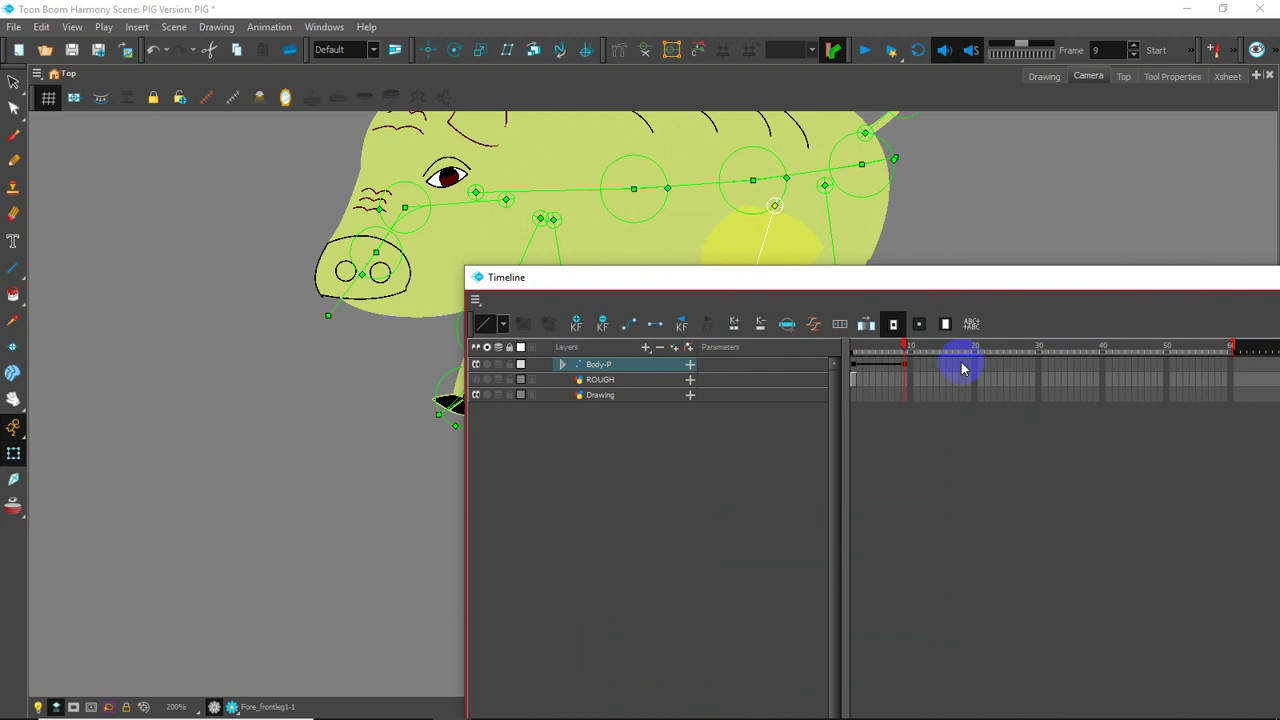
left_click(962, 369)
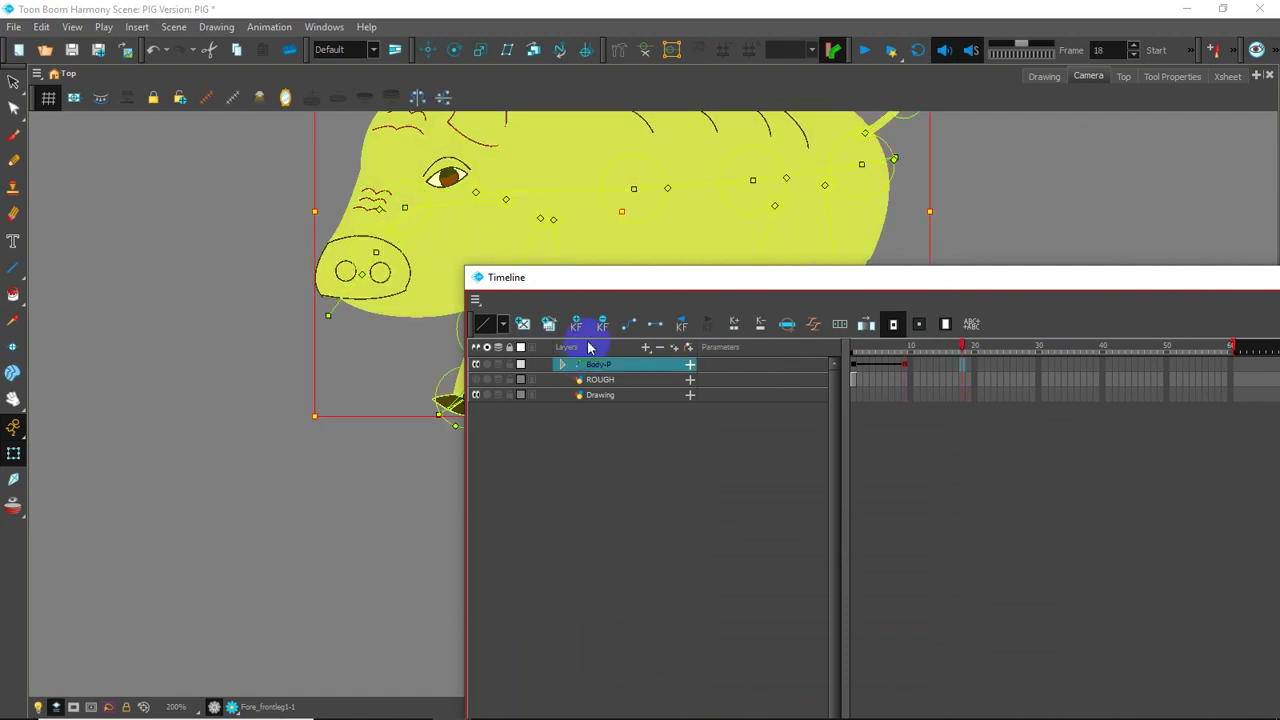
left_click_drag(700, 277, 796, 472)
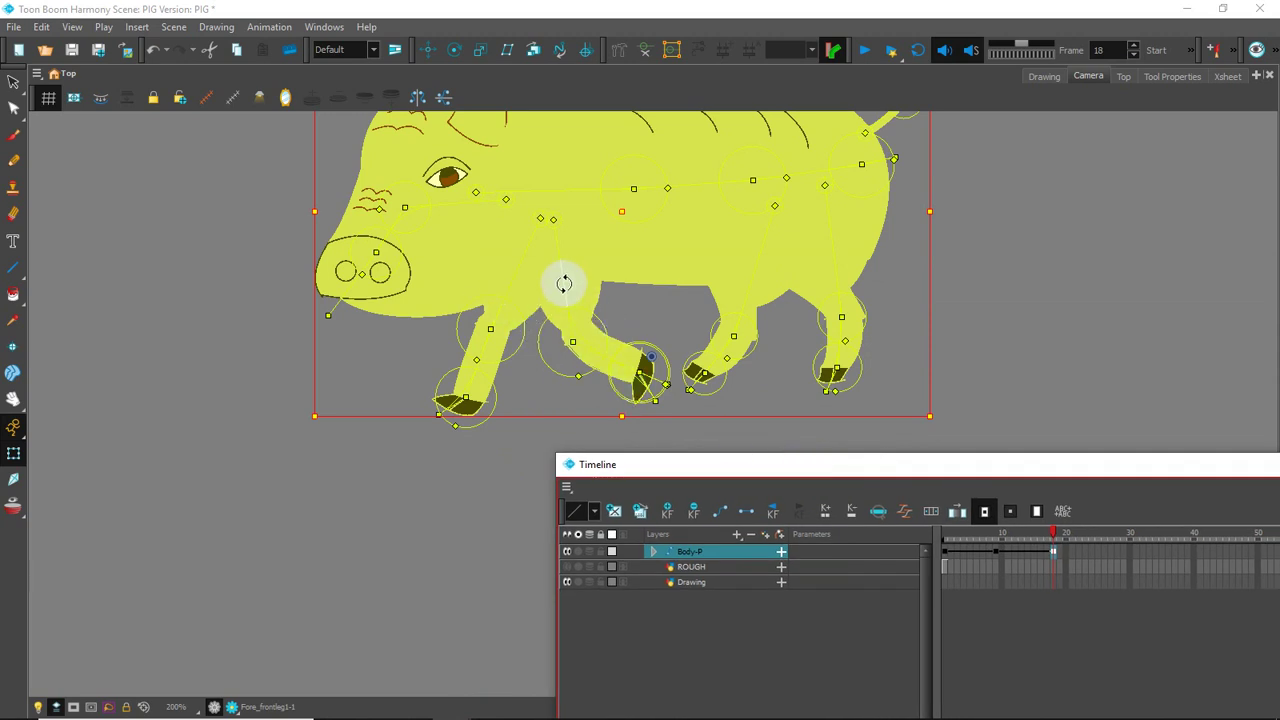
- At frame 18, swap the front legs' poses, swinging the bent one forward, bending the other backward and aligning their upper joints
left_click_drag(564, 284, 624, 336)
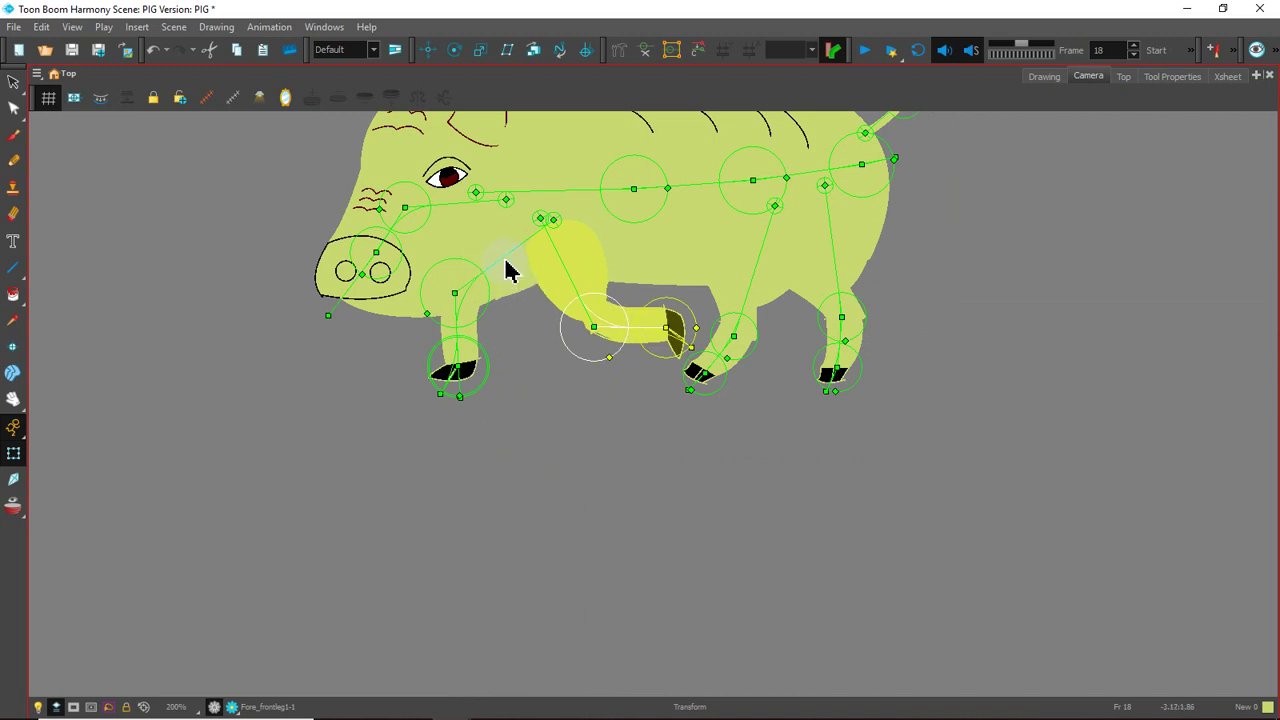
left_click_drag(505, 257, 507, 277)
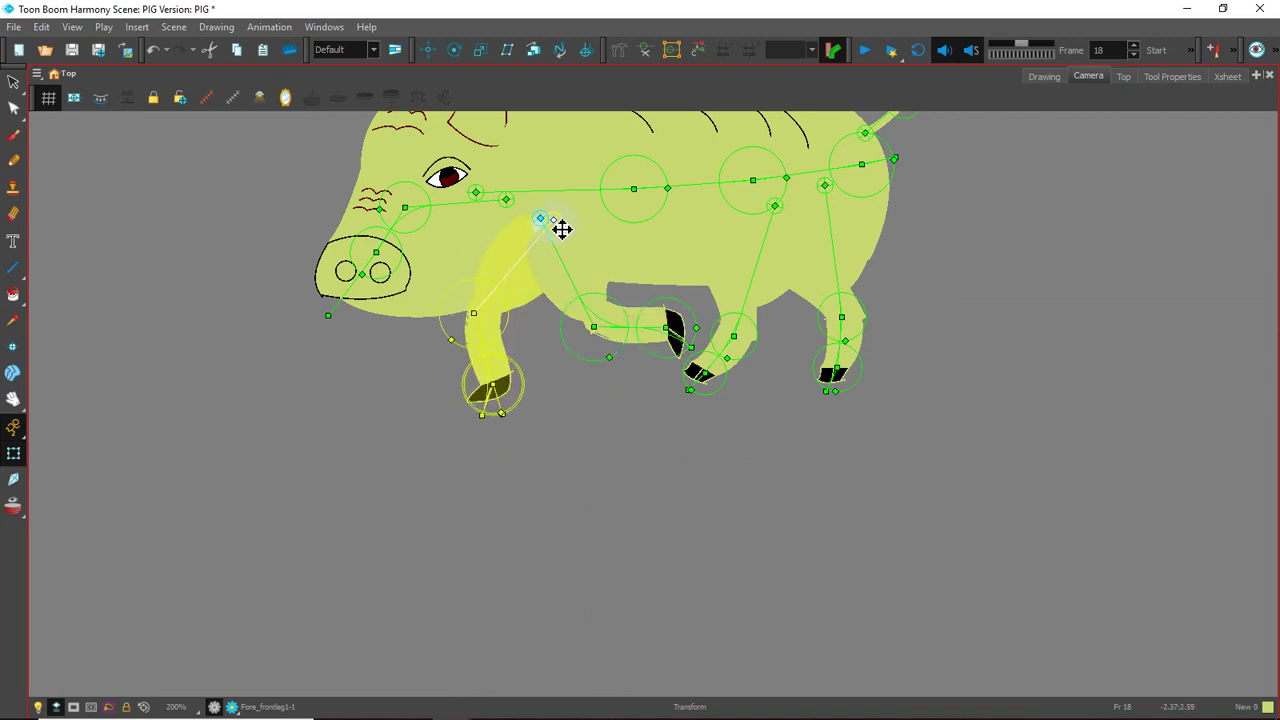
left_click_drag(557, 228, 543, 223)
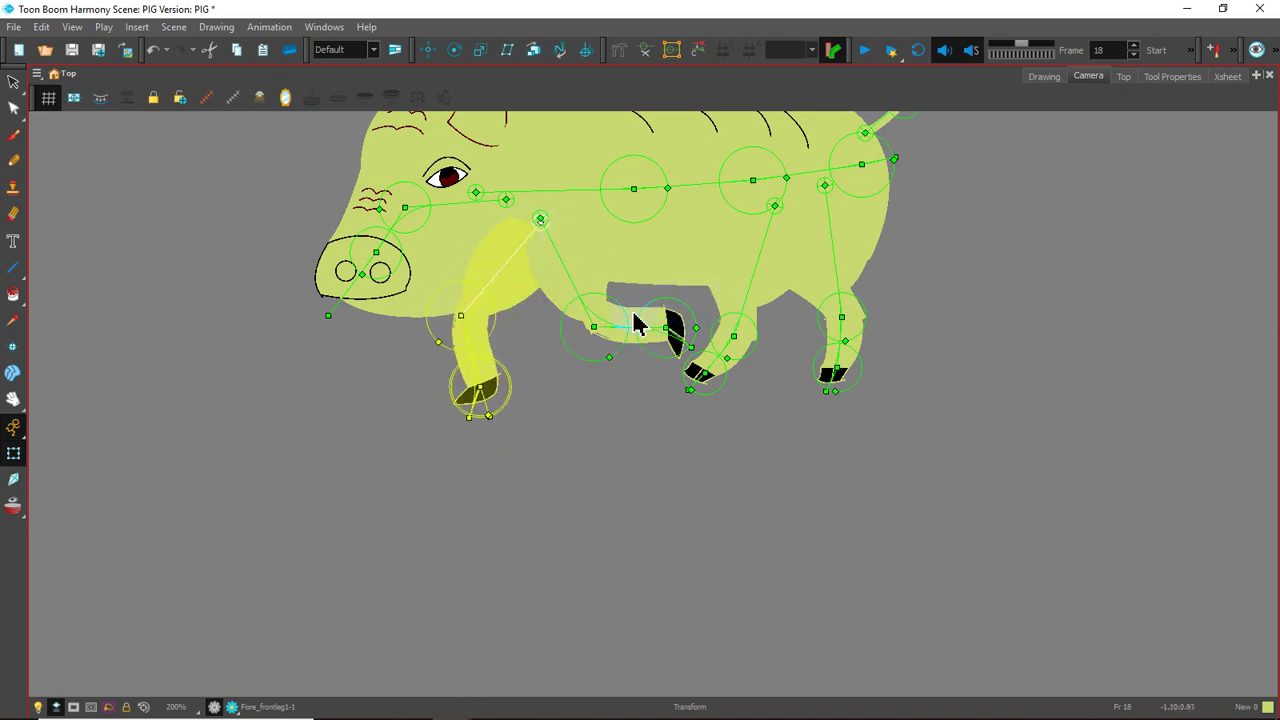
left_click_drag(573, 287, 573, 301)
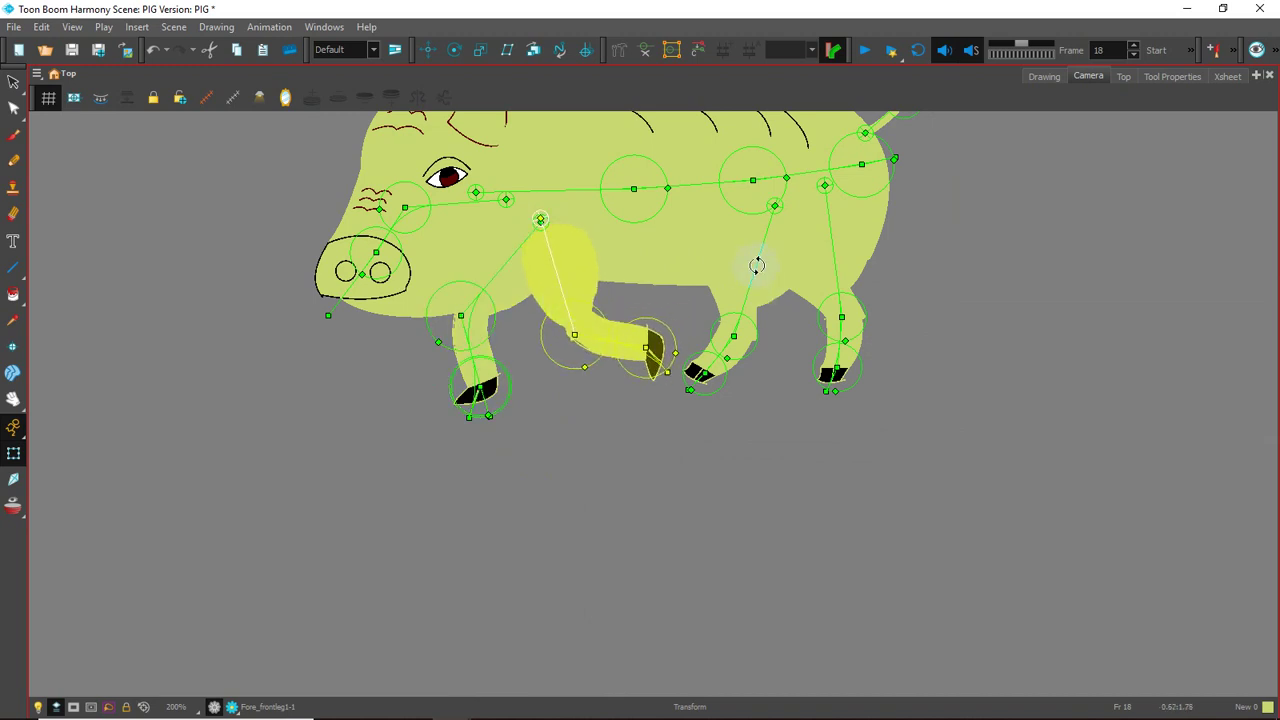
- At frame 18, stretch one back leg out behind the body, then shift the other's root closer and swing it forward
left_click_drag(757, 265, 846, 266)
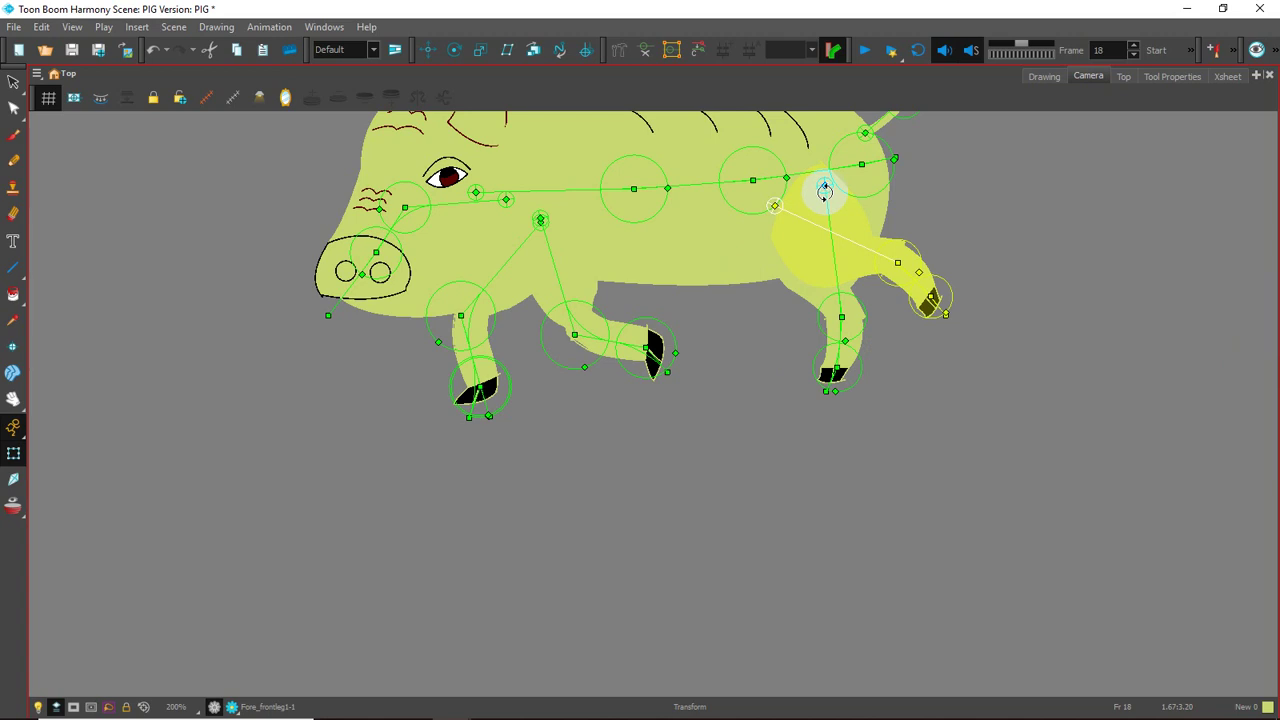
left_click_drag(825, 185, 801, 205)
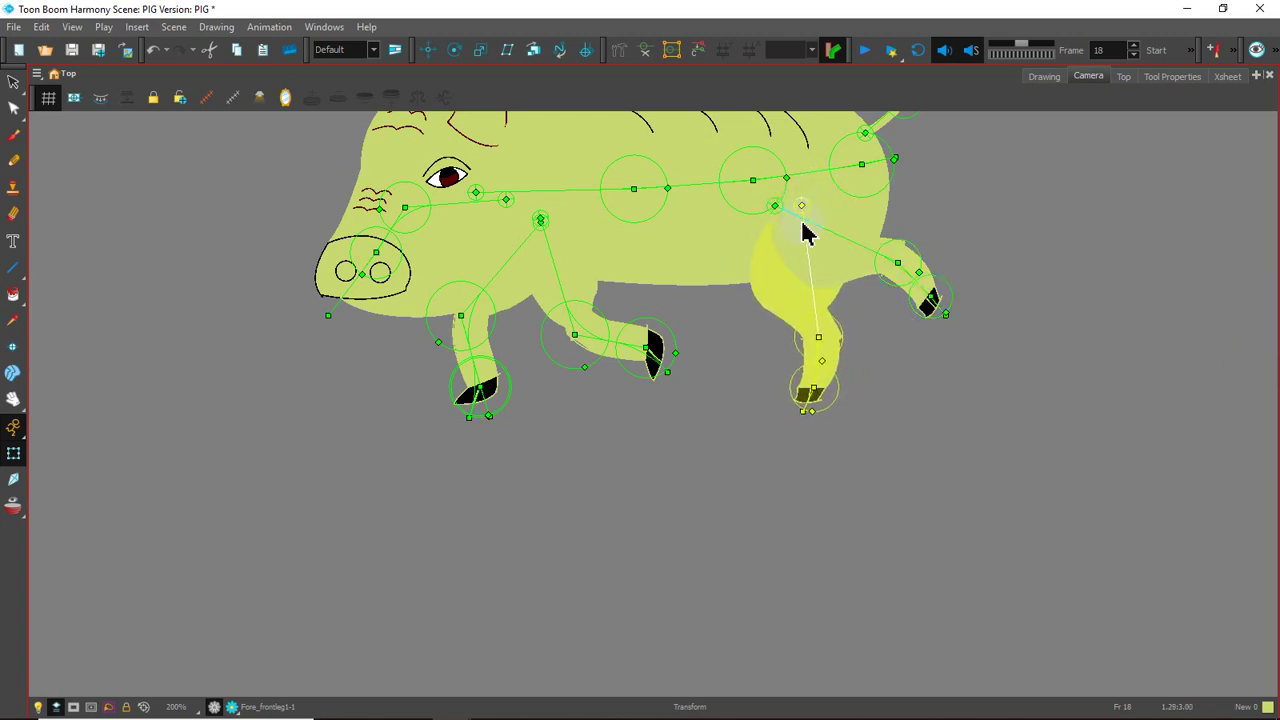
left_click_drag(814, 298, 789, 311)
scroll(760, 340, "down", 2)
scroll(765, 381, "up", 2)
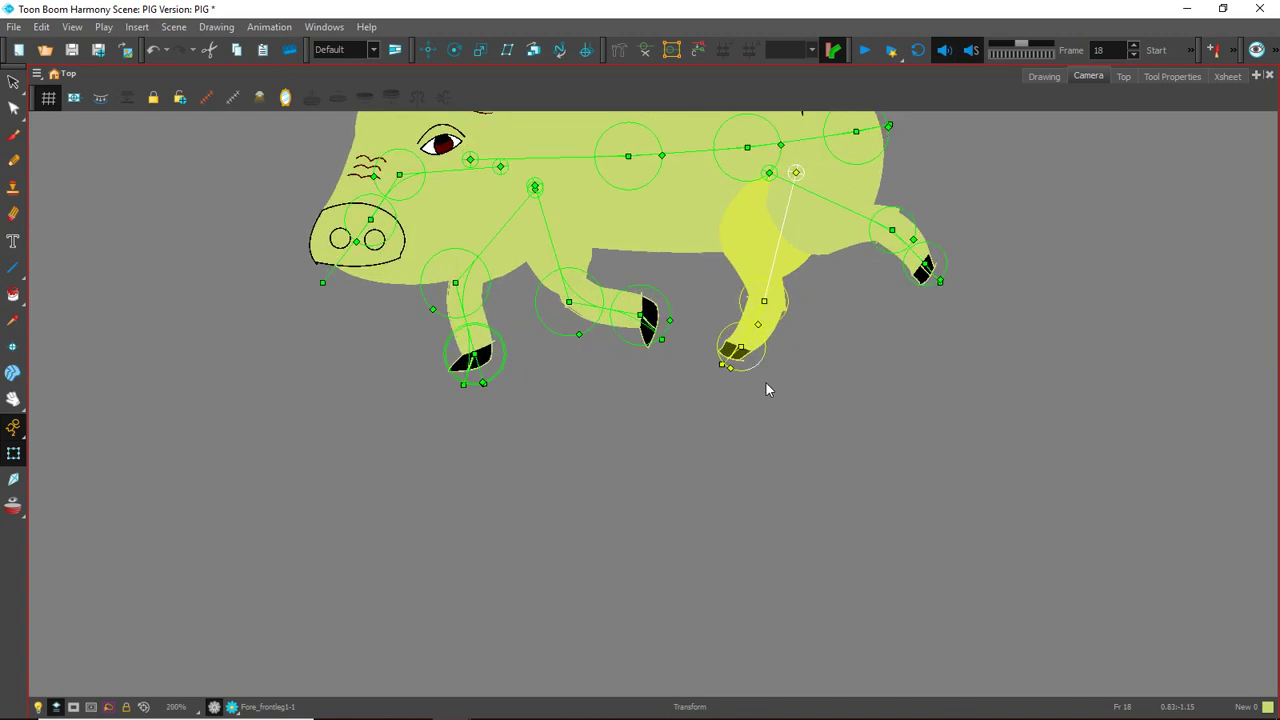
- At frame 18, lower the pig's tail from its base and bend its middle until it extends almost horizontally
left_click_drag(986, 214, 931, 380)
scroll(847, 259, "up", 1)
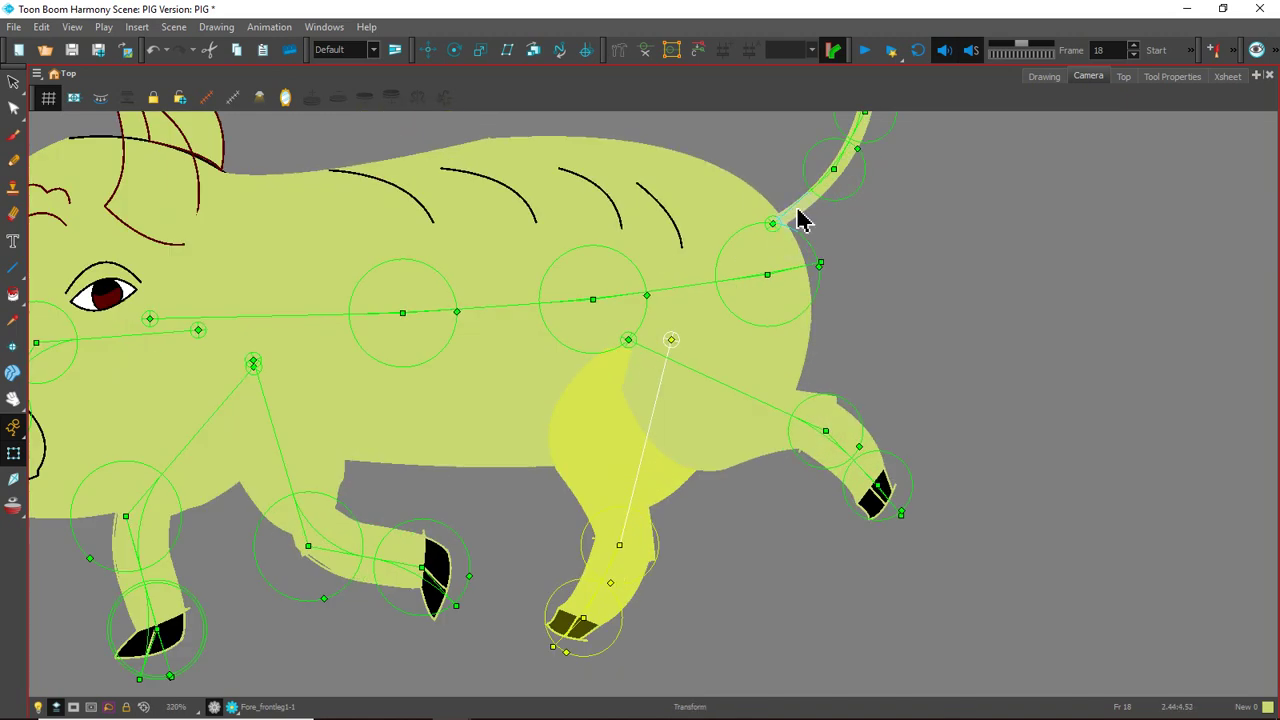
left_click_drag(796, 202, 812, 224)
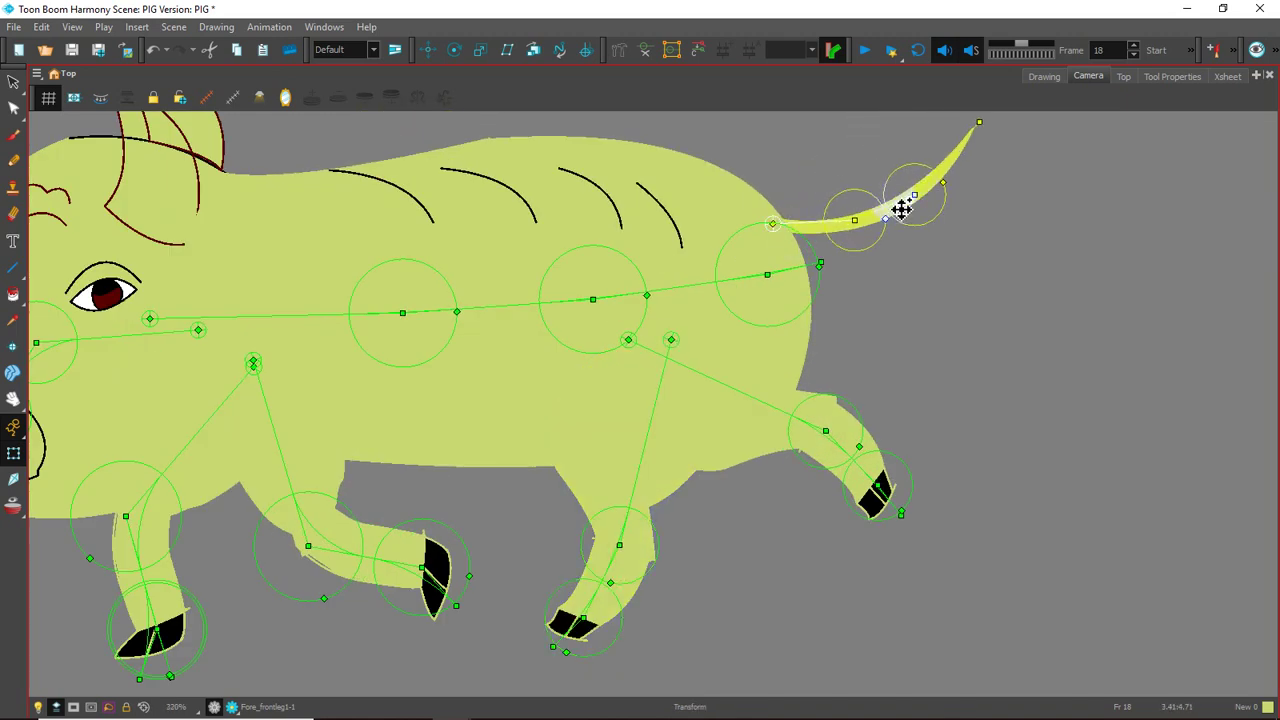
left_click_drag(889, 203, 889, 229)
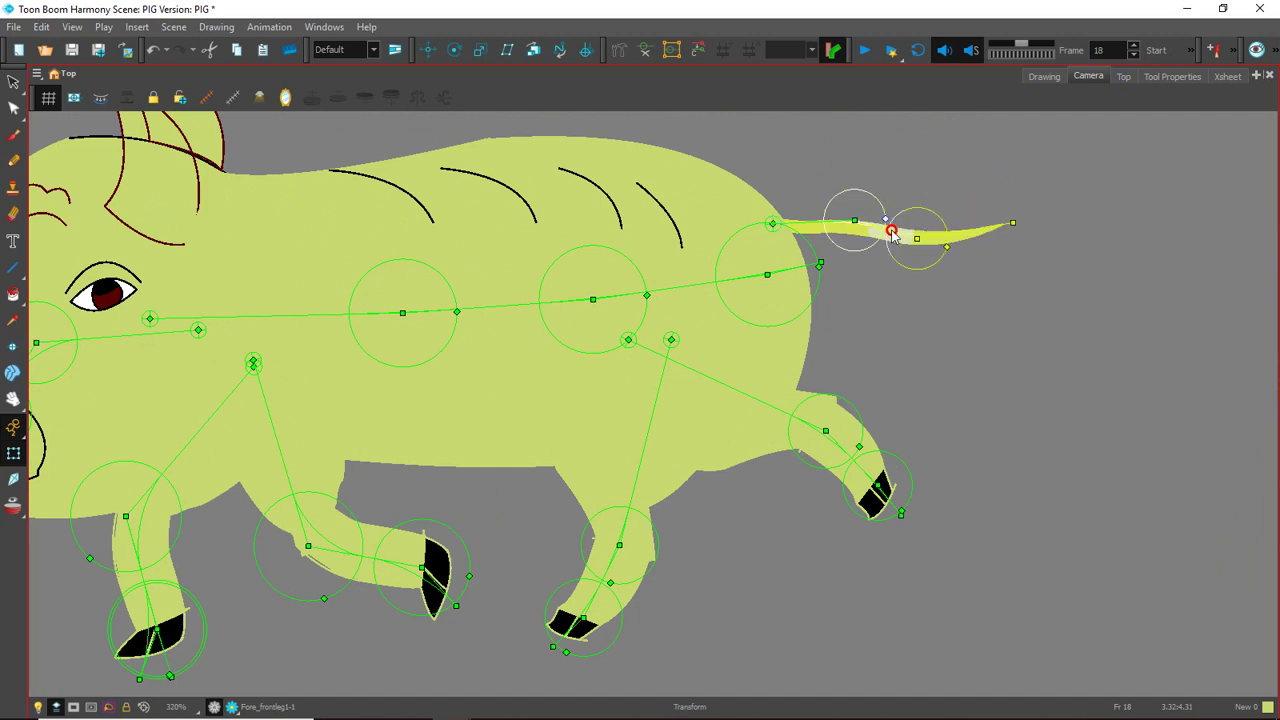
scroll(309, 290, "down", 3)
scroll(240, 334, "up", 1)
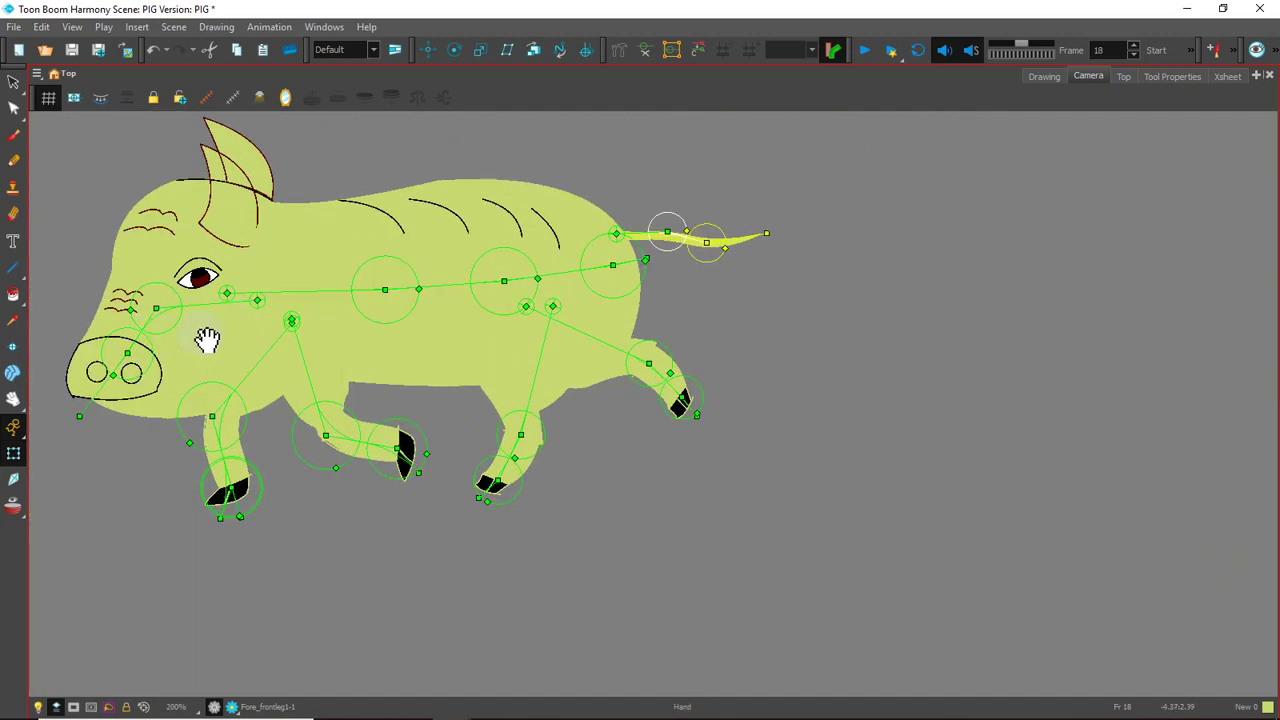
- At frame 18, rotate the snout bone to tilt the lower face slightly forward and up
left_click_drag(206, 343, 286, 363)
scroll(284, 355, "up", 1)
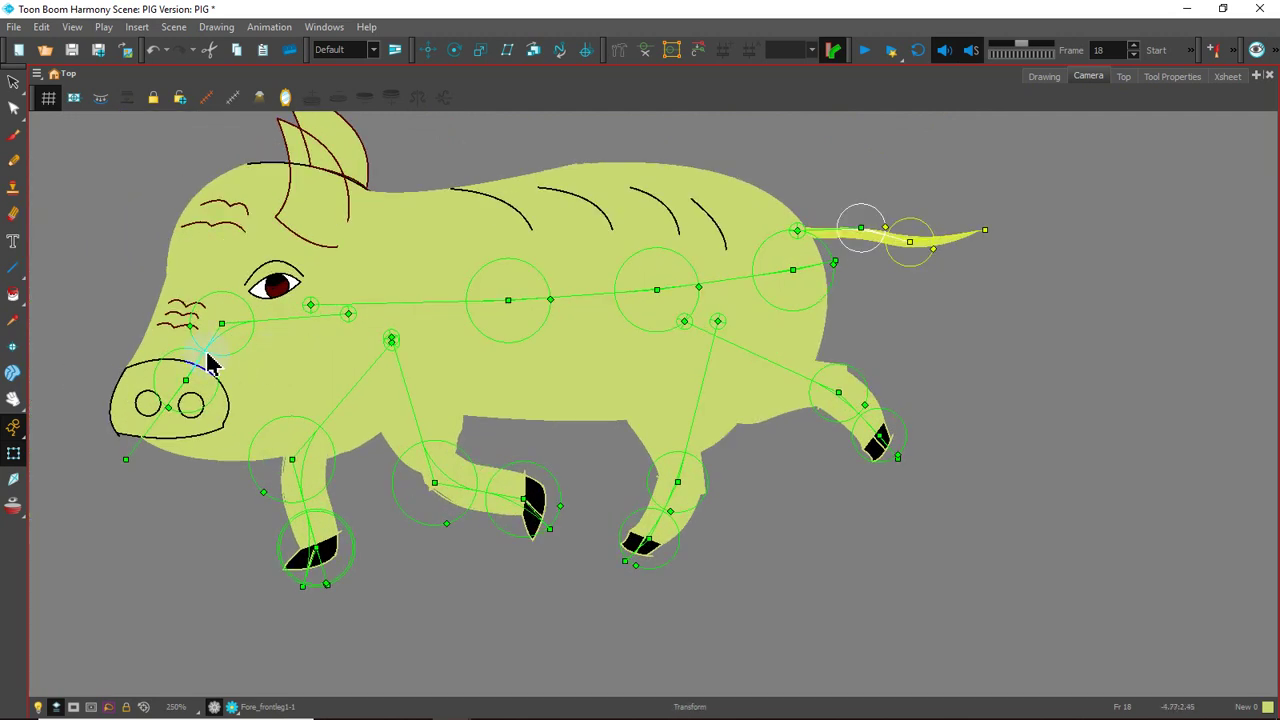
left_click_drag(199, 356, 203, 360)
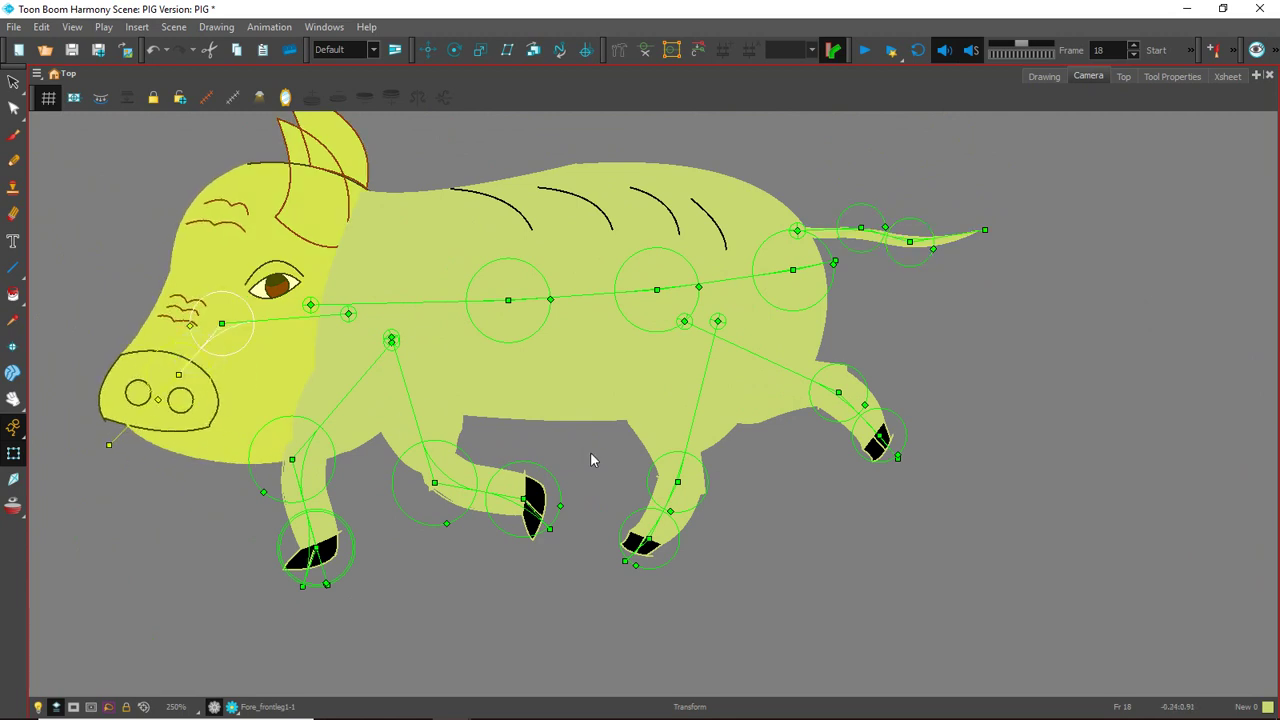
scroll(590, 451, "down", 3)
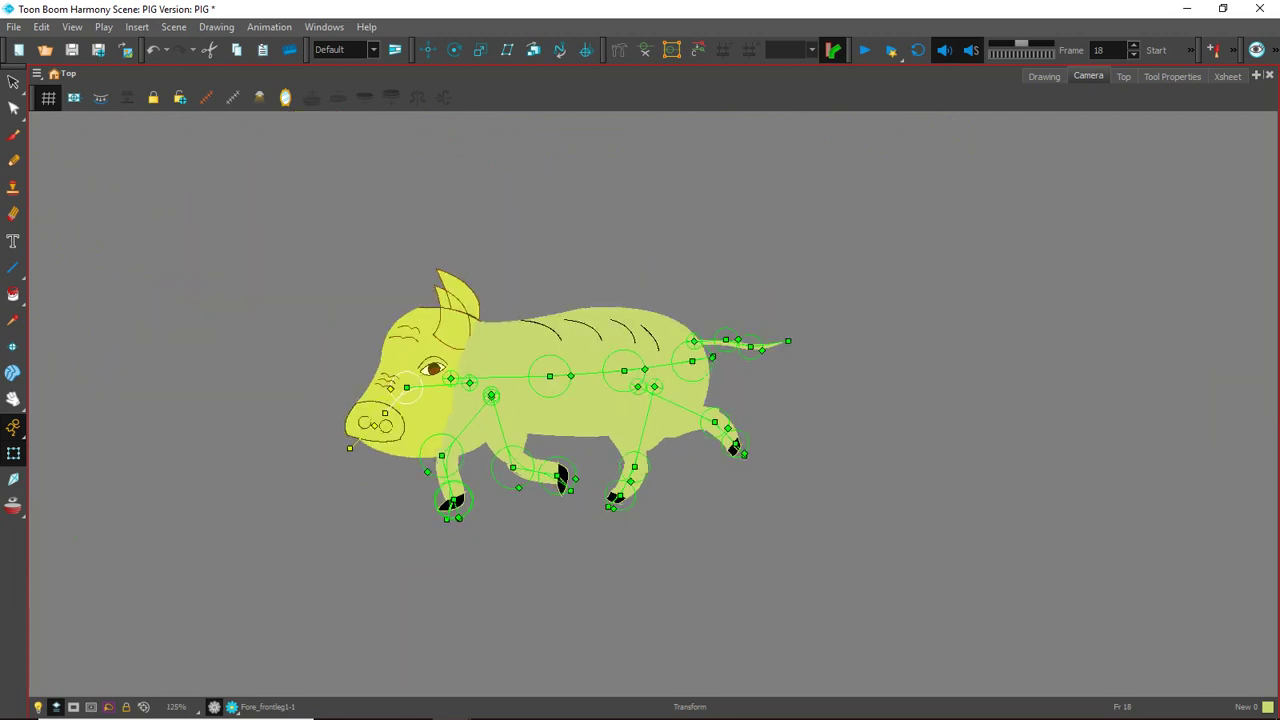
- Scrub the timeline between frames 1 and 18 to review the walk poses
left_click_drag(1279, 700, 1279, 332)
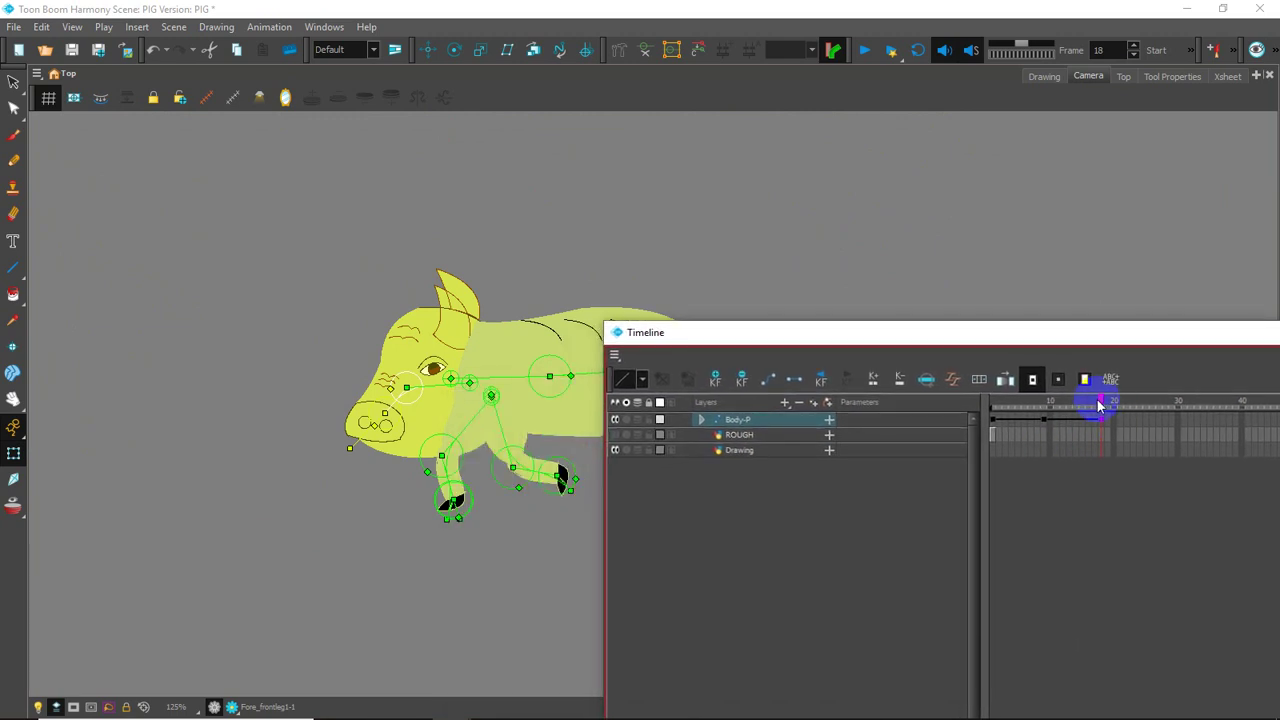
left_click_drag(1103, 403, 980, 409)
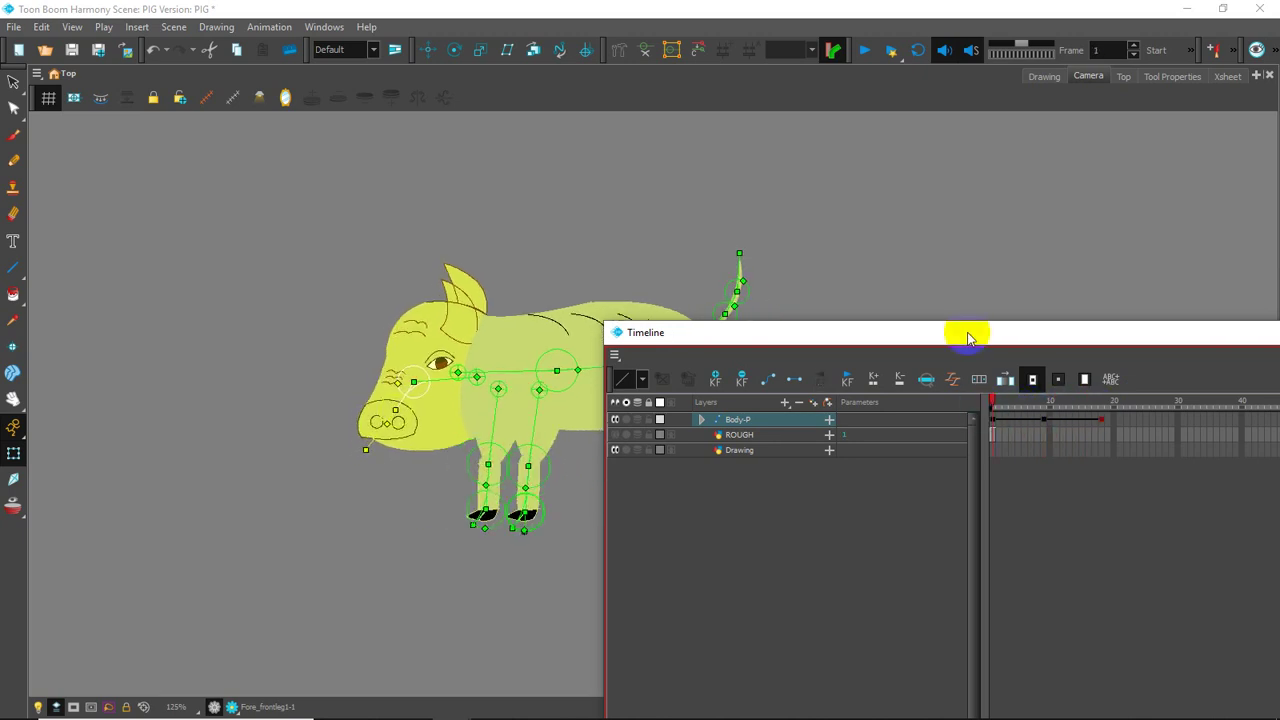
left_click_drag(971, 334, 1086, 224)
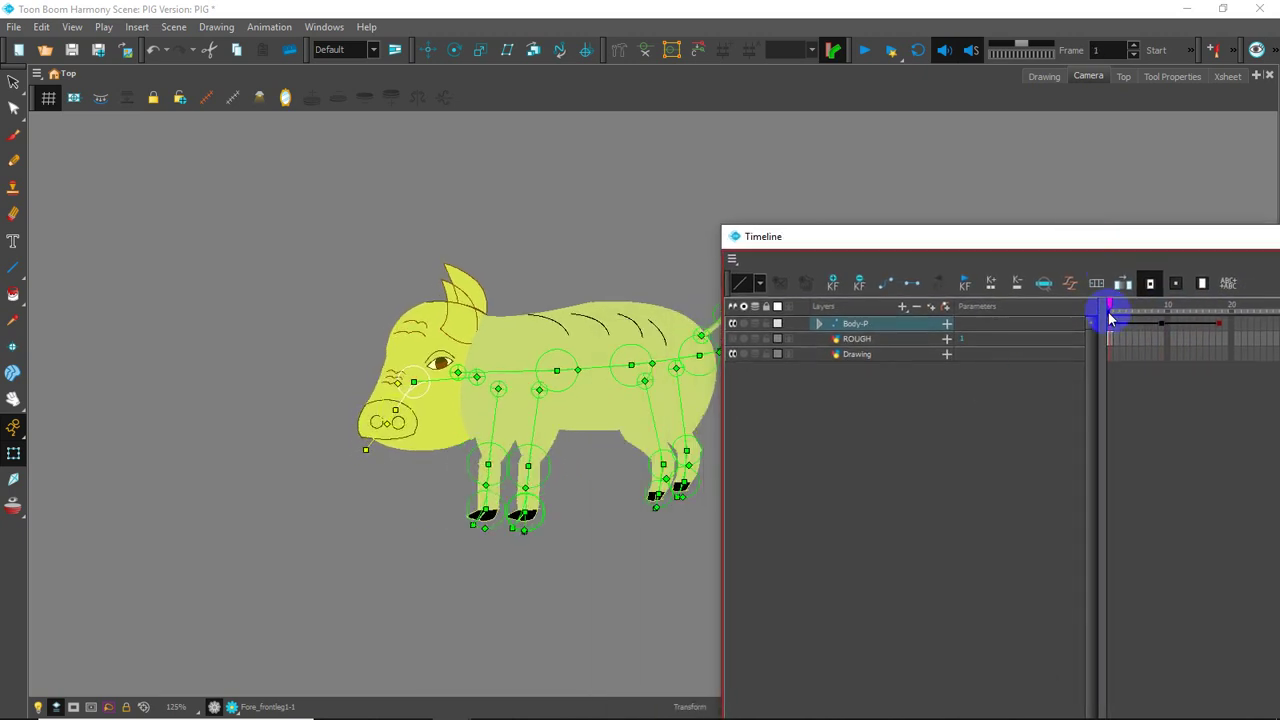
left_click_drag(1114, 313, 1220, 318)
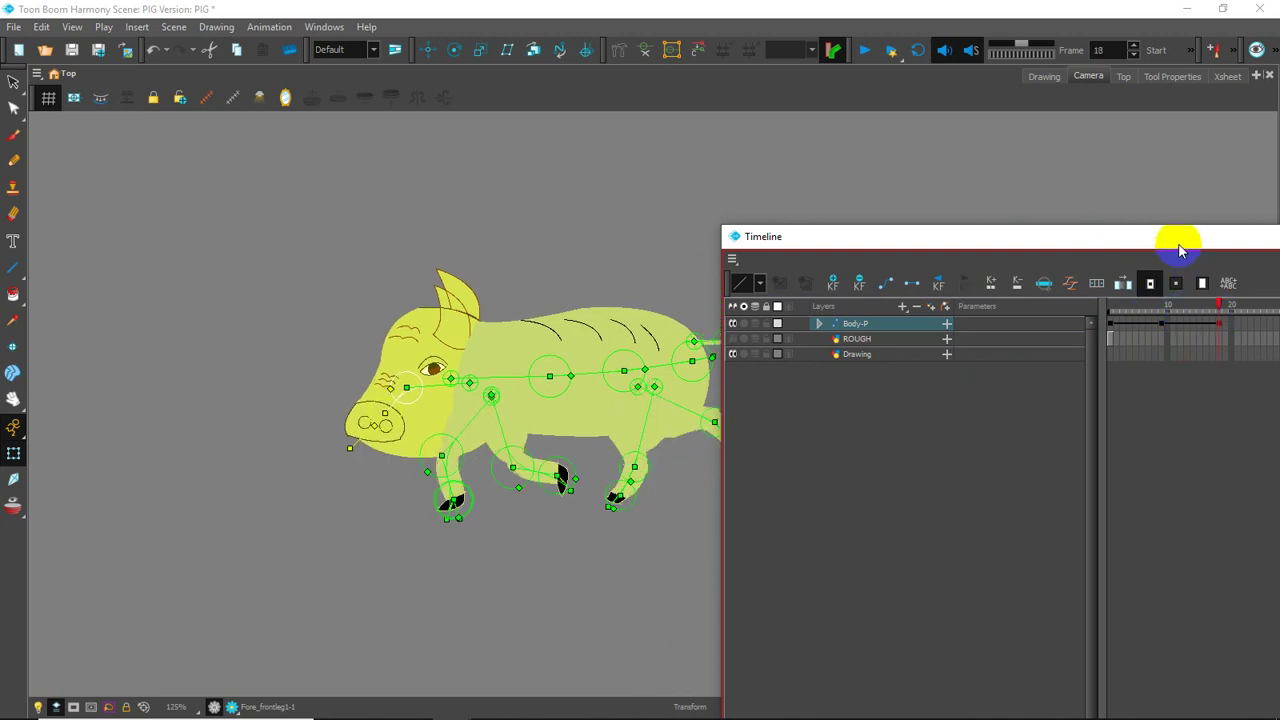
left_click_drag(1177, 251, 934, 278)
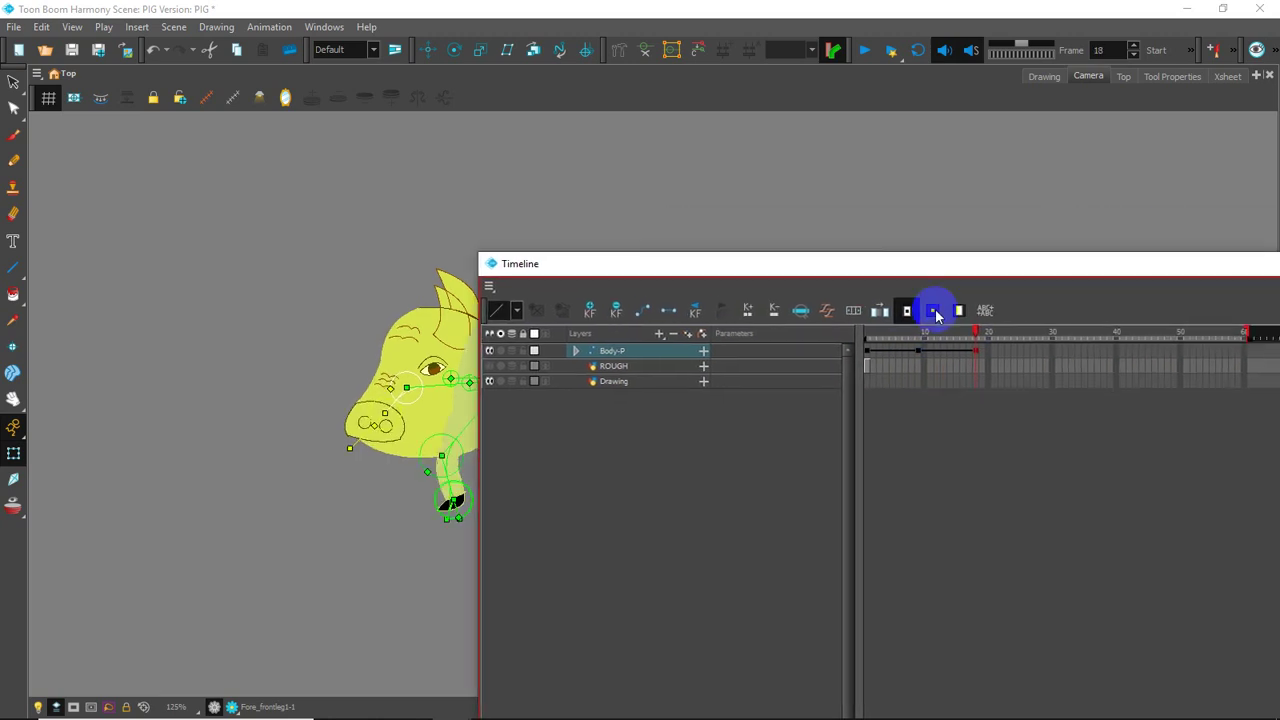
- Add a keyframe to the Body-P layer at frame 27, extend its exposure to frame 59 and move the Timeline window clear of the pig
left_click(1032, 353)
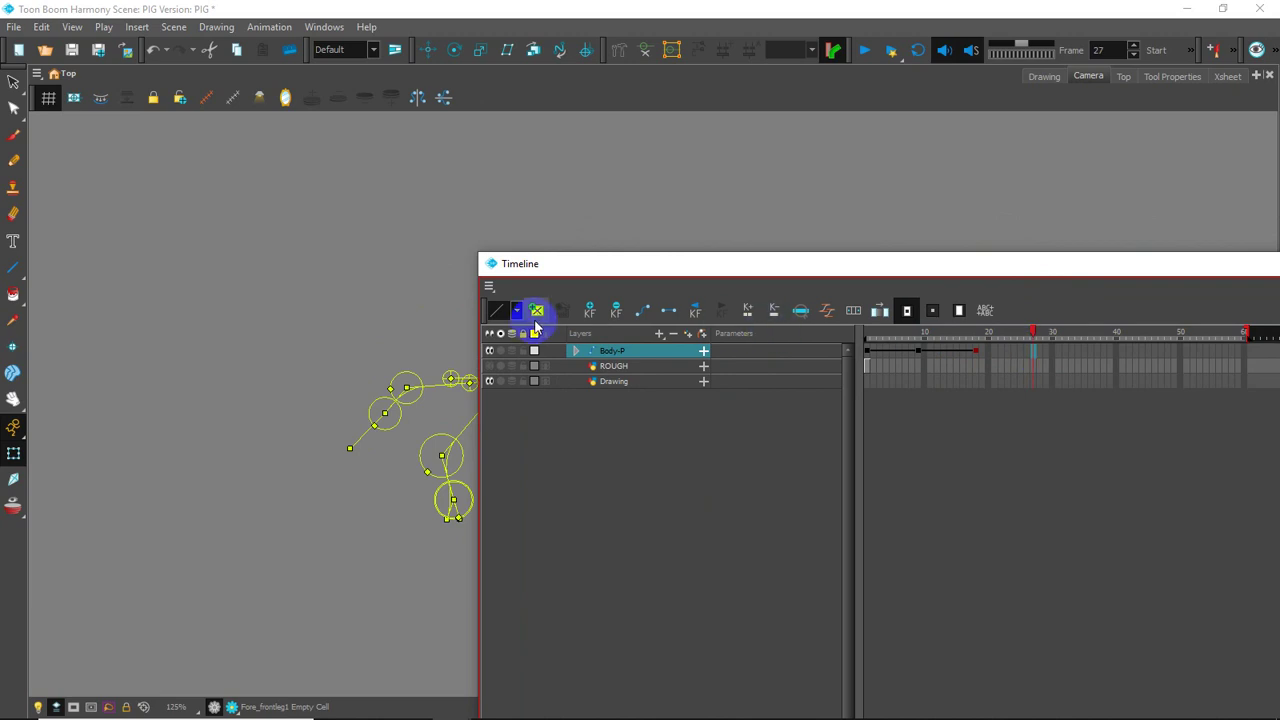
left_click(588, 310)
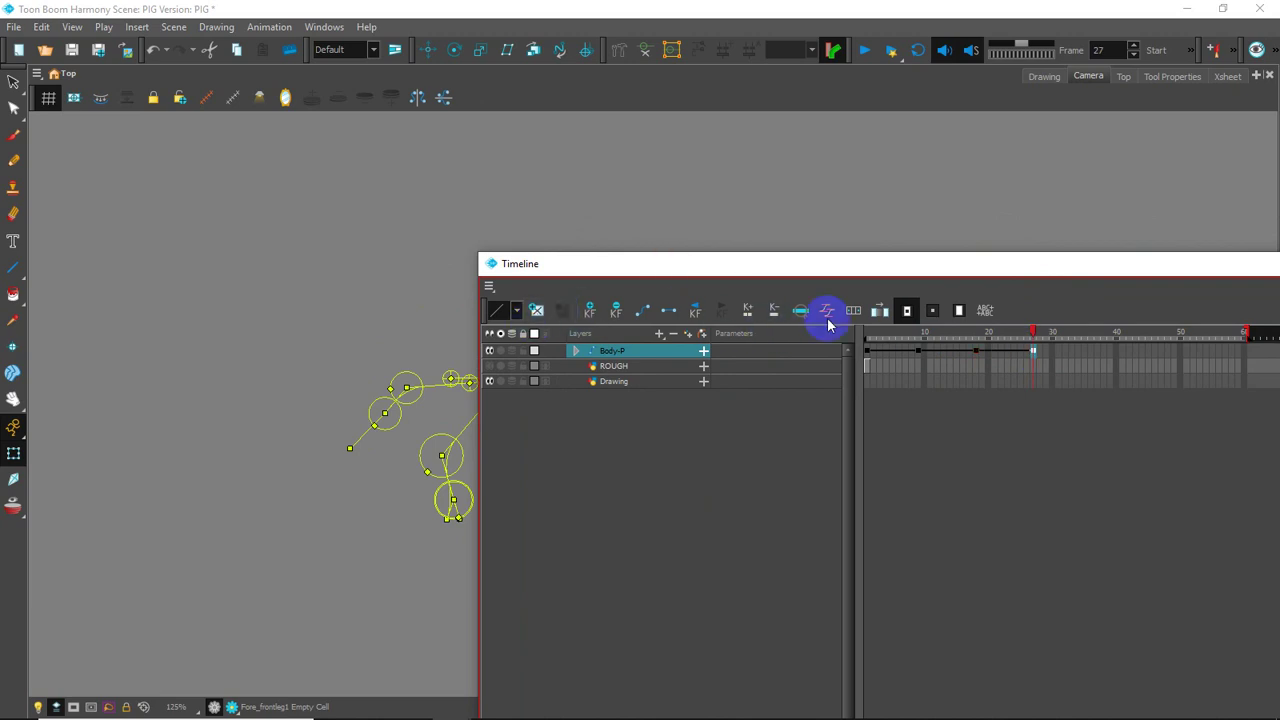
right_click(1240, 357)
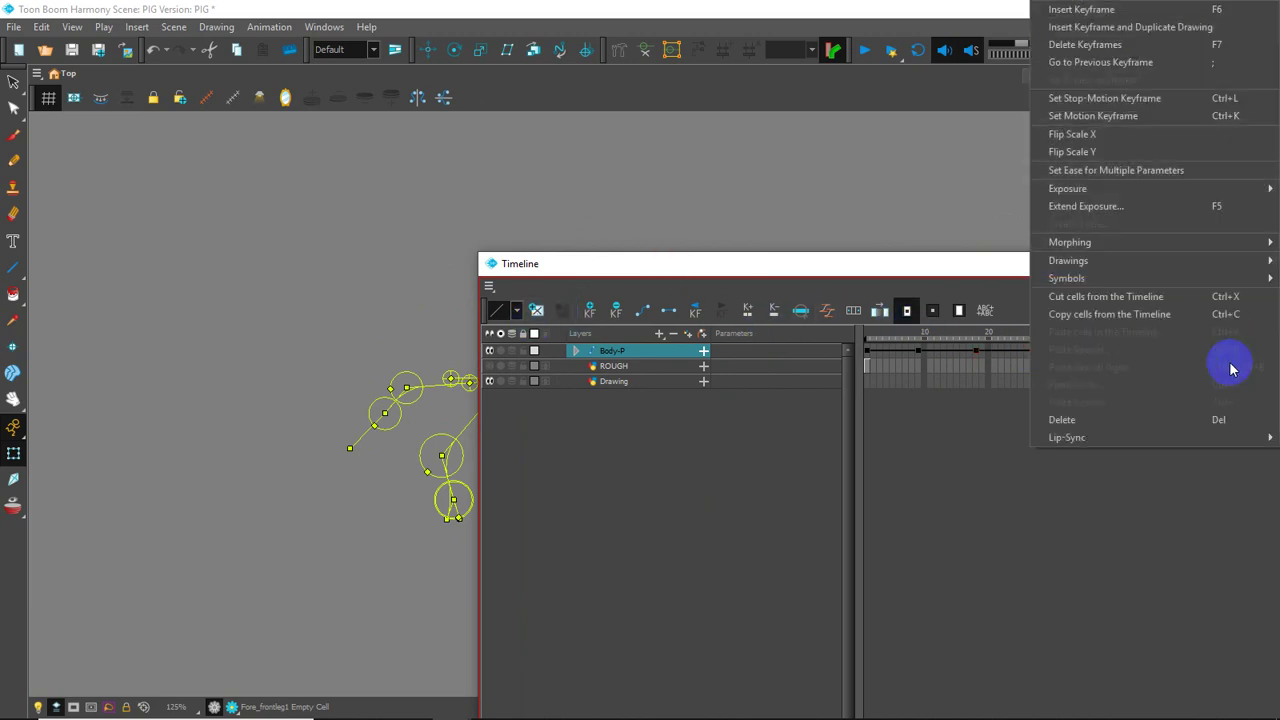
left_click(1075, 207)
mouse_move(1006, 271)
left_mouse_down()
mouse_move(1100, 512)
mouse_move(1103, 571)
left_mouse_up()
key("space")
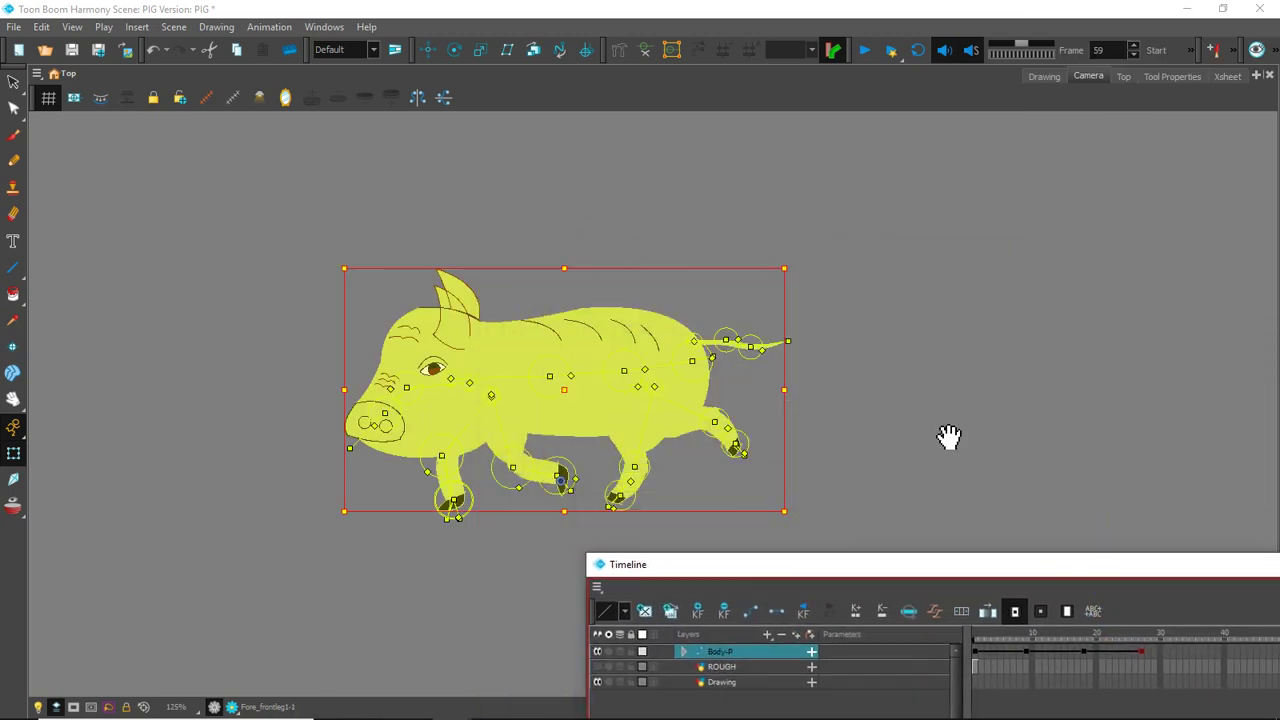
left_click(919, 357)
scroll(790, 379, "up", 2)
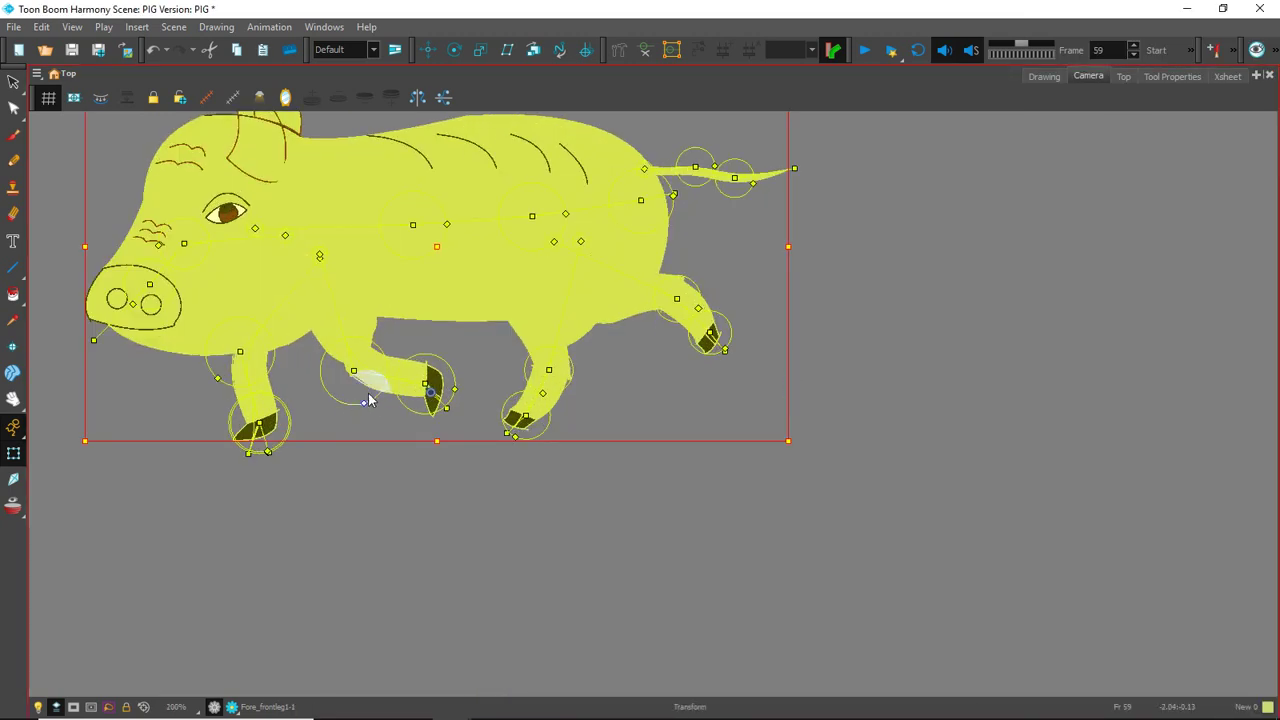
left_click_drag(400, 349, 719, 478)
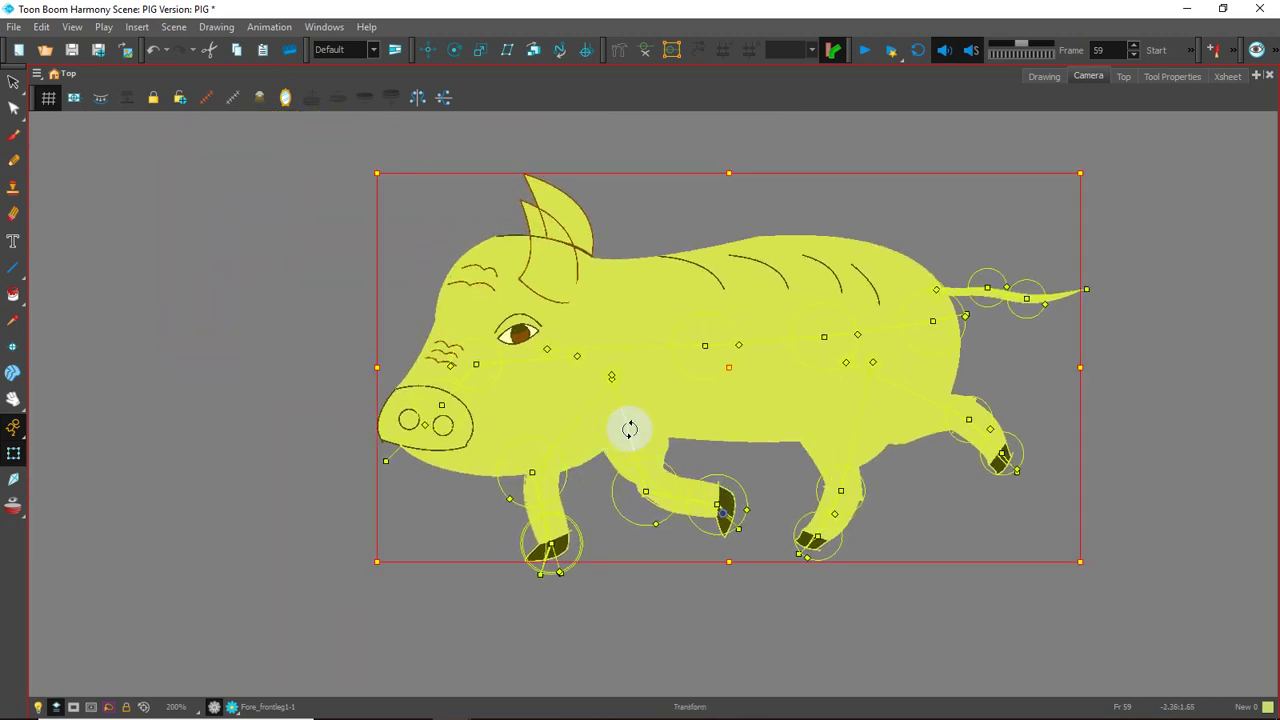
- Return to frame 27, keep the Camera view maximized and place the Timeline window below the pig's legs
left_click(450, 718)
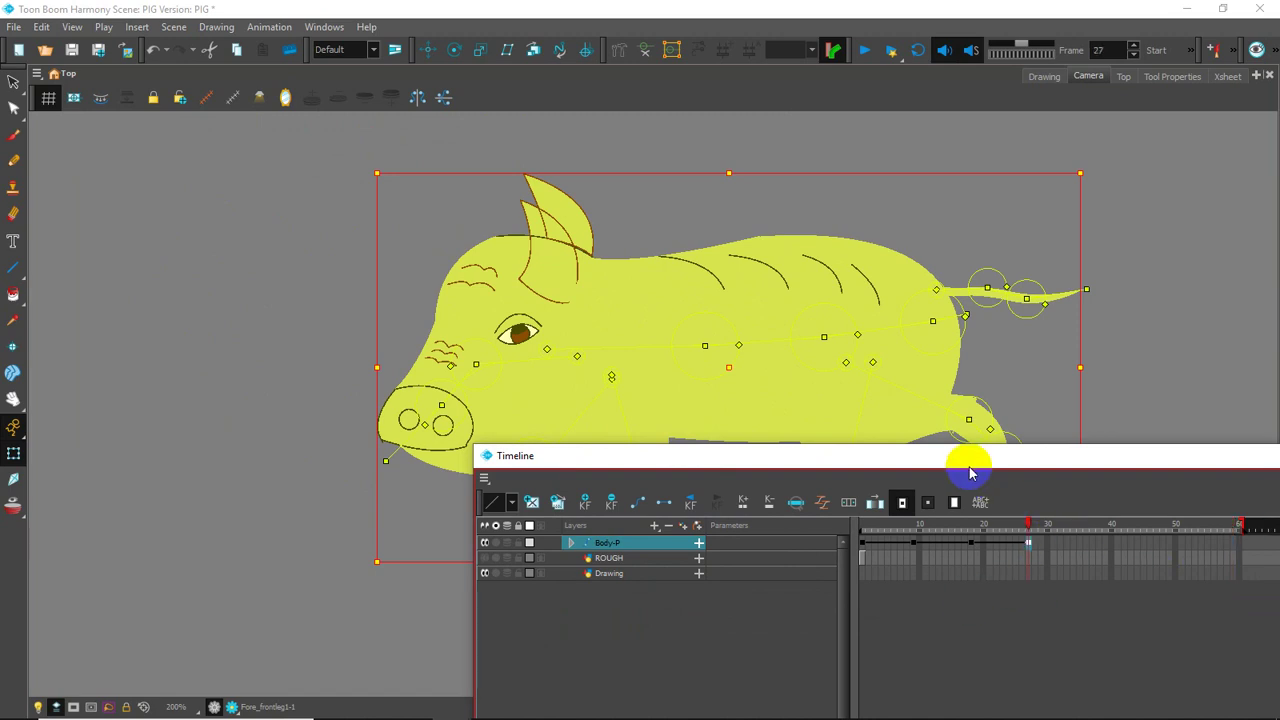
left_click_drag(969, 467, 1278, 463)
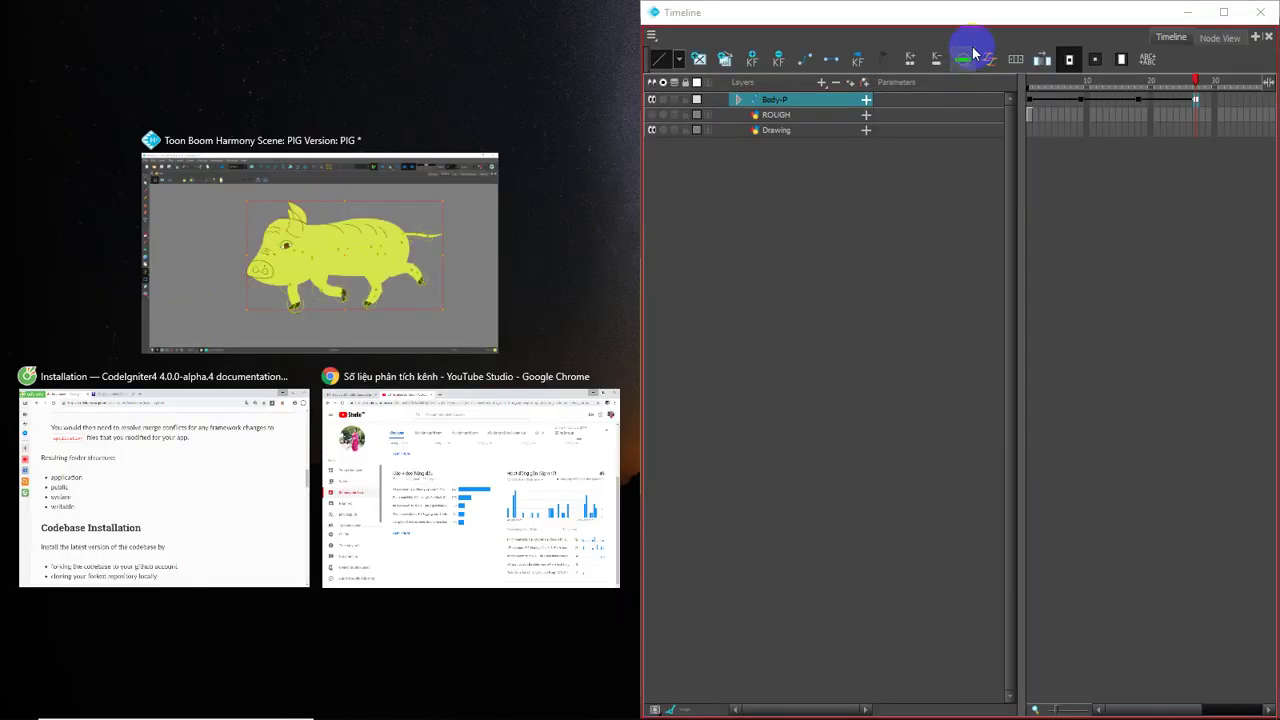
left_click(472, 270)
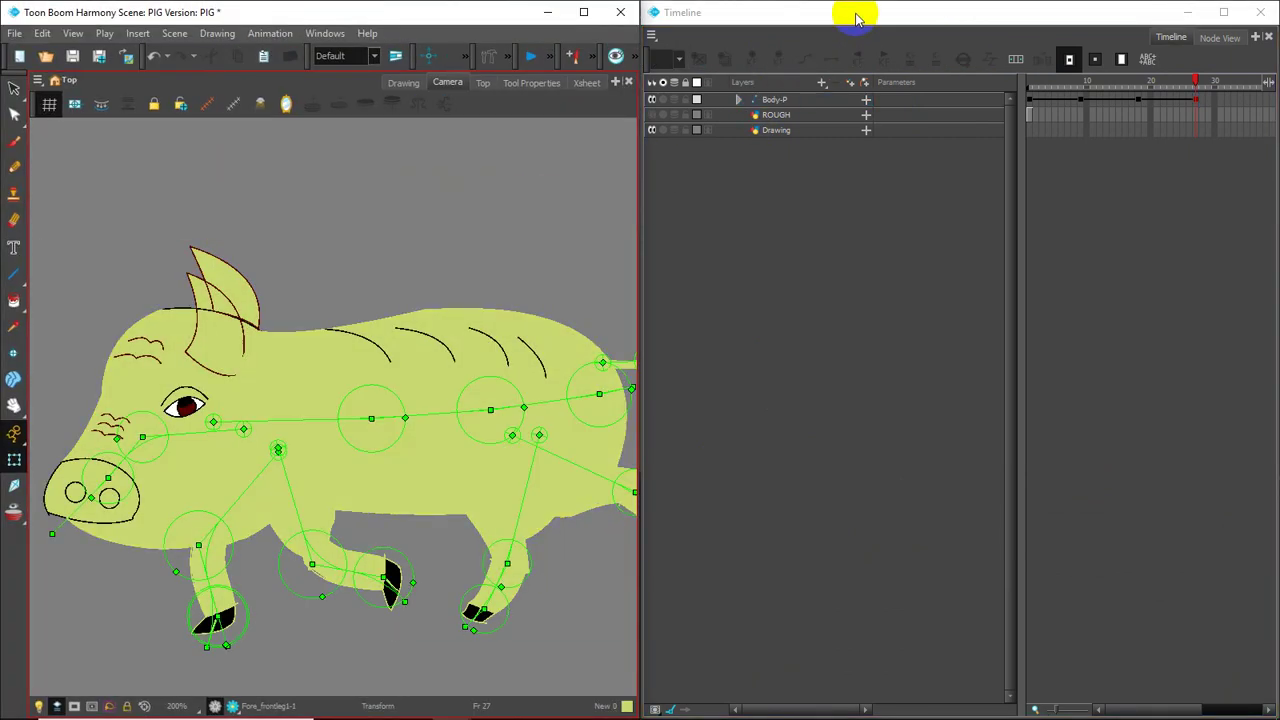
left_click_drag(855, 17, 856, 465)
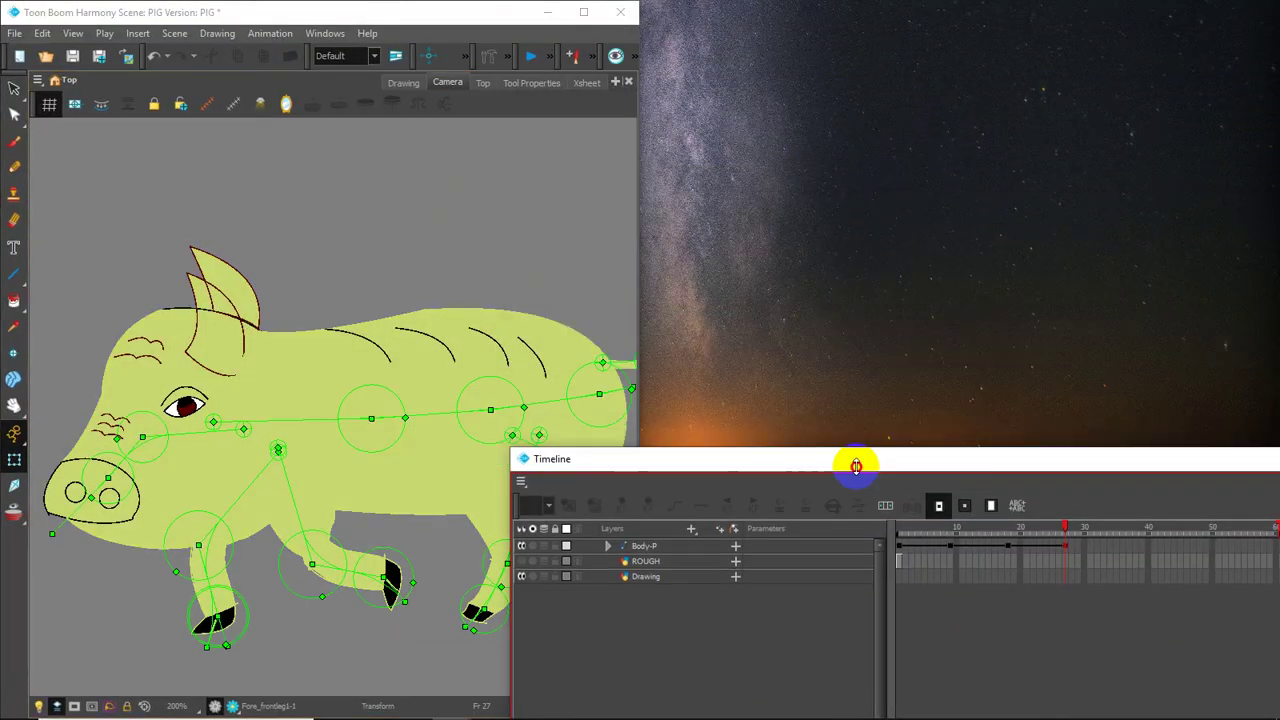
left_click(583, 13)
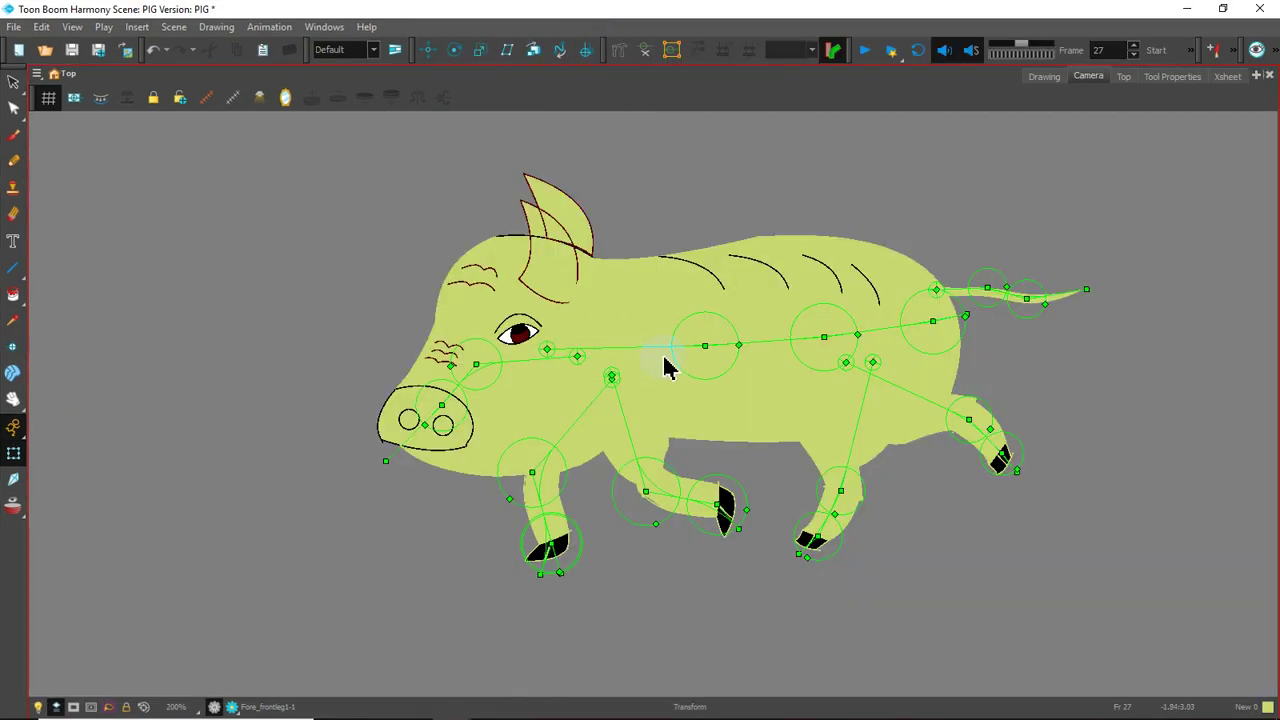
key("alt+Tab")
left_click_drag(640, 456, 767, 468)
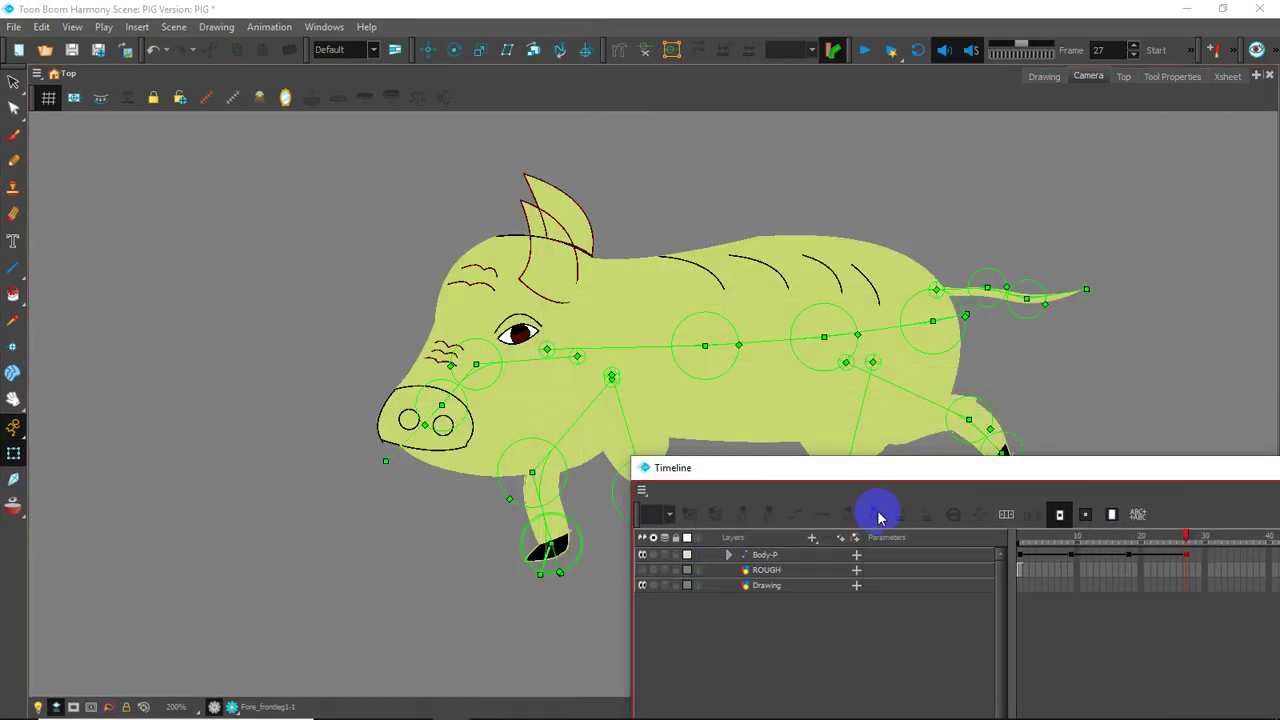
left_click_drag(1279, 467, 1094, 632)
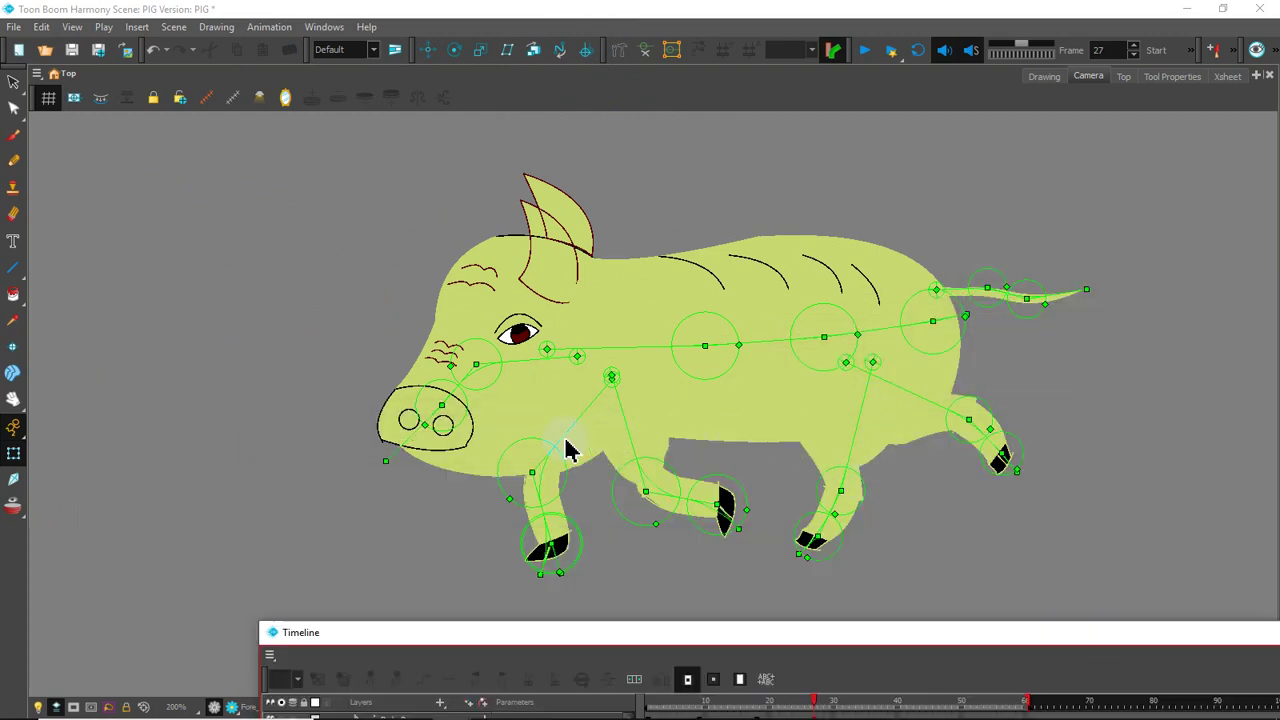
- At frame 27, bring the front legs closer together, swap the back legs' forward and backward swing, and raise the tail diagonally
left_click_drag(571, 425, 613, 386)
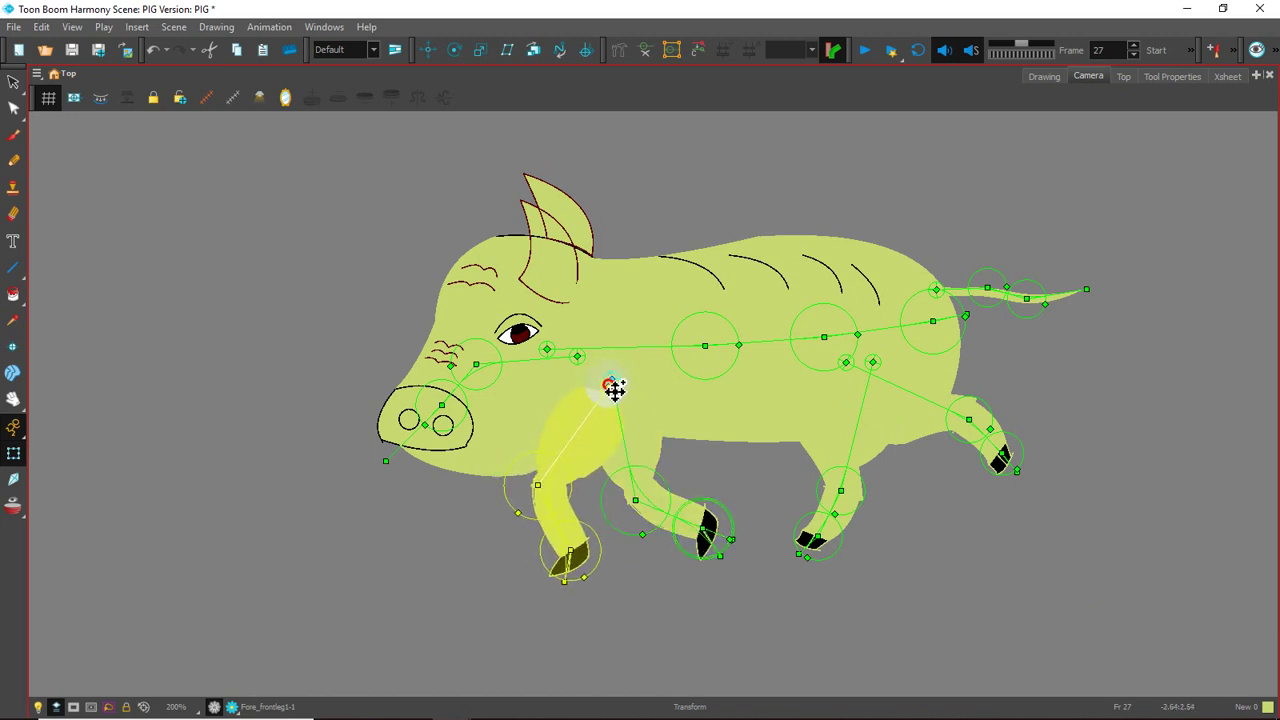
left_click_drag(852, 440, 886, 446)
left_click_drag(916, 405, 903, 437)
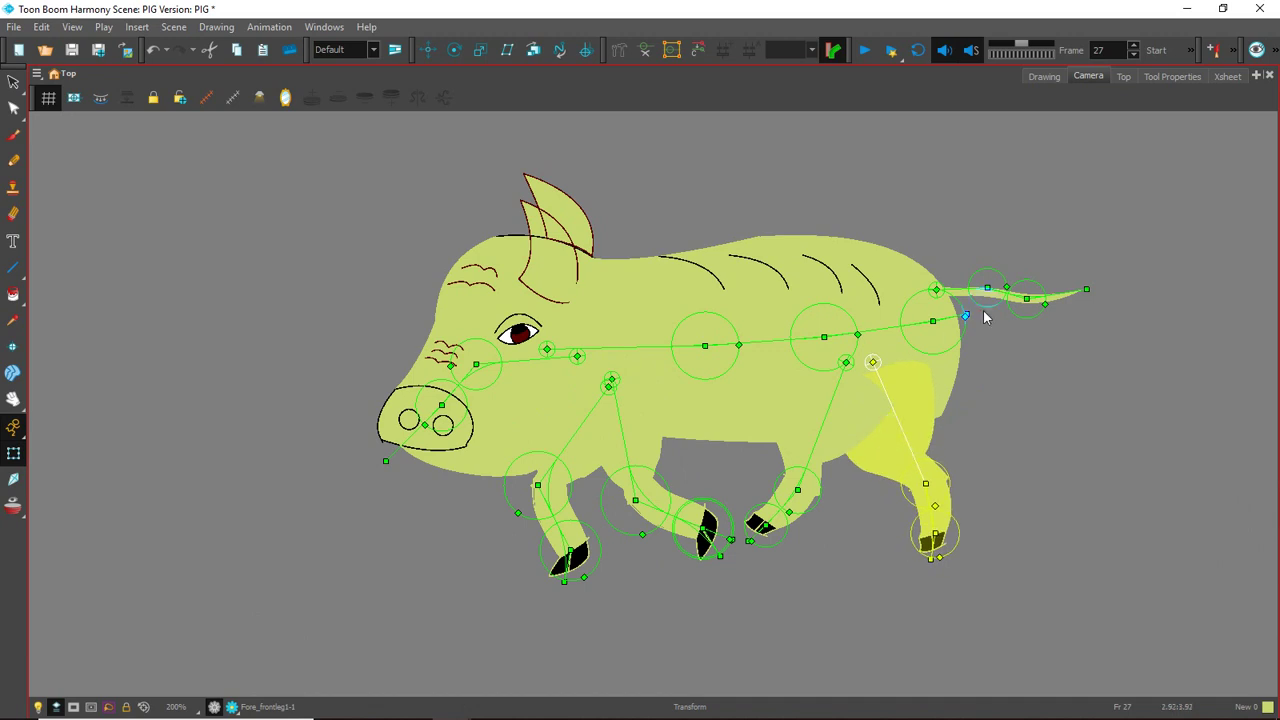
left_click_drag(962, 290, 956, 268)
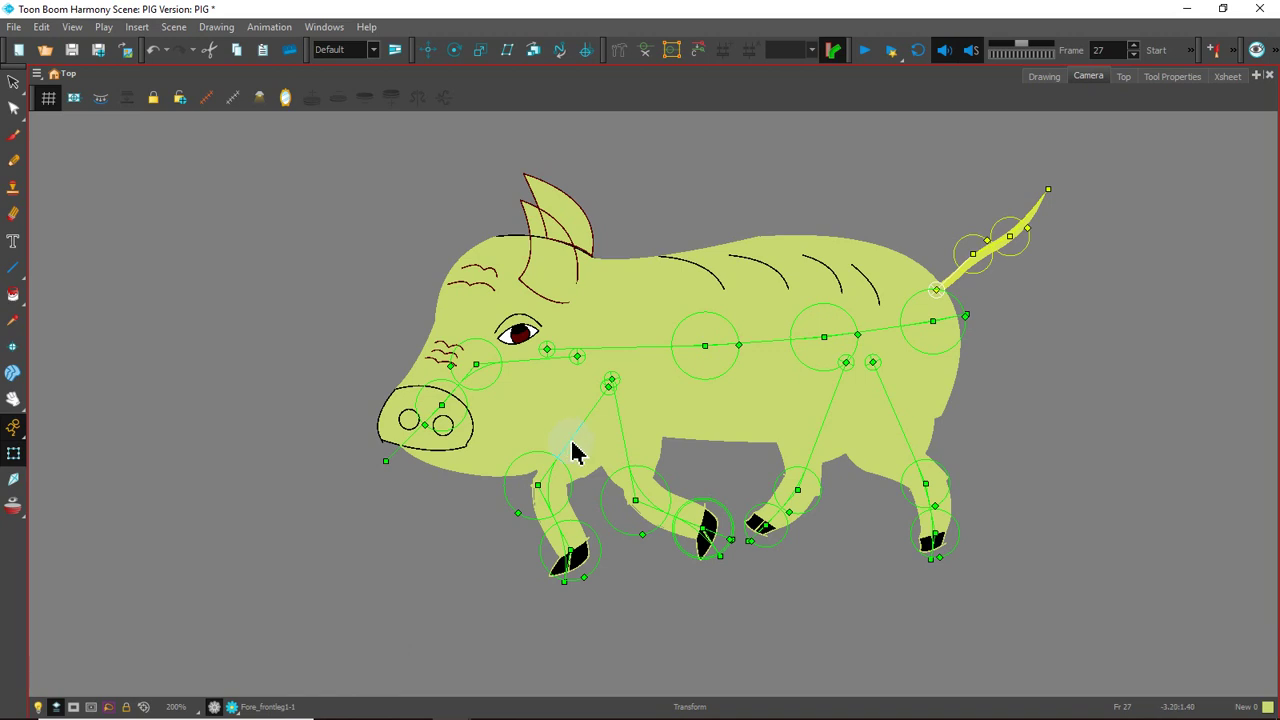
left_click_drag(571, 441, 570, 447)
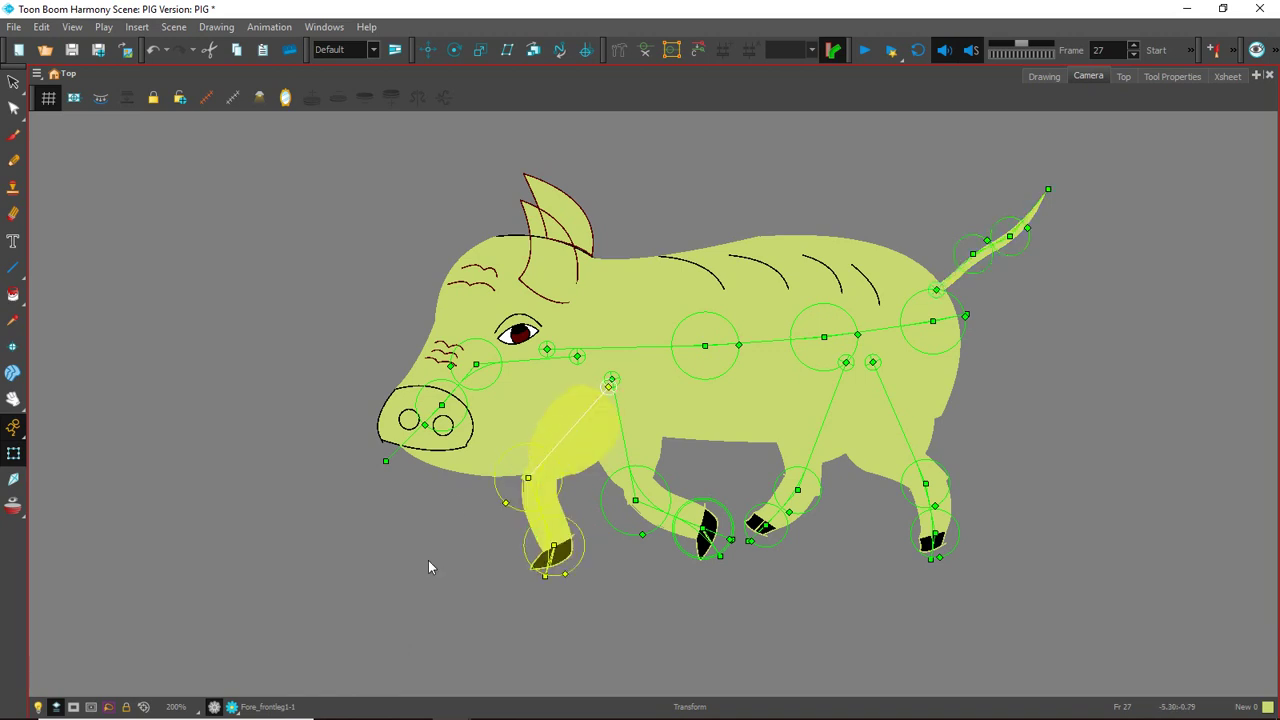
- At frame 27, rotate the snout bone to tuck the lower face down and back toward the chest
left_click(455, 392)
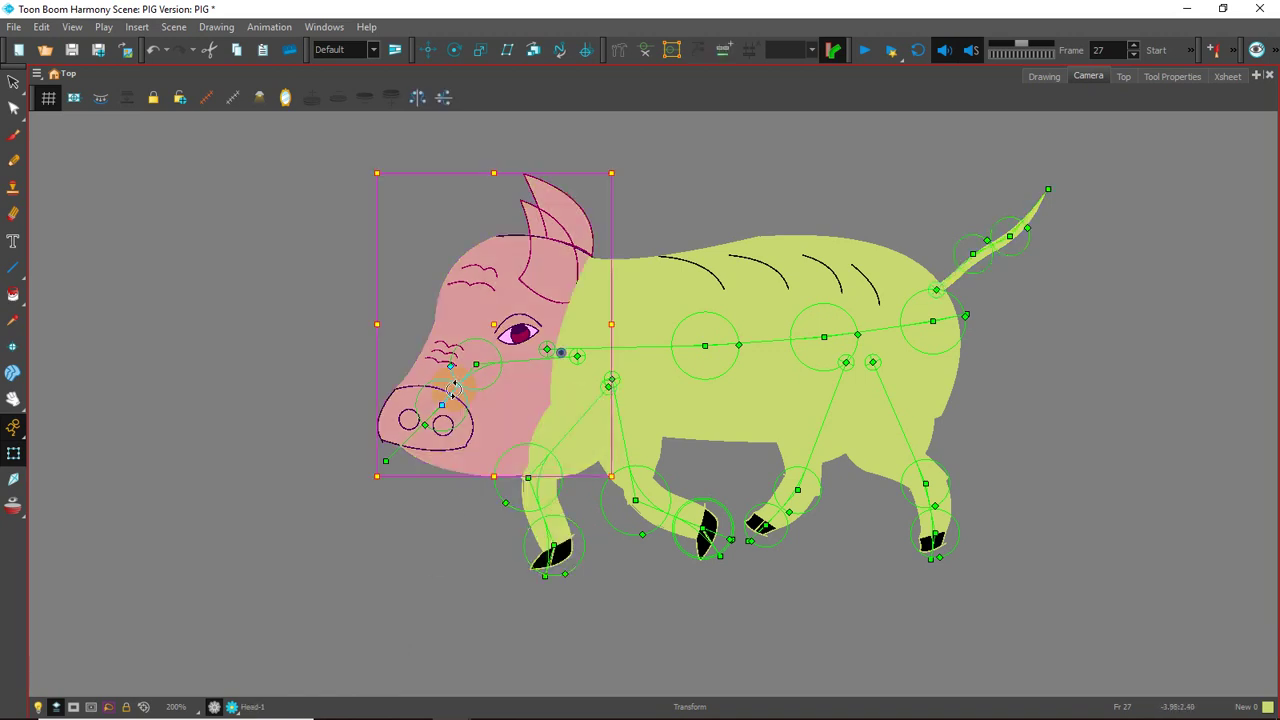
left_click_drag(455, 392, 466, 398)
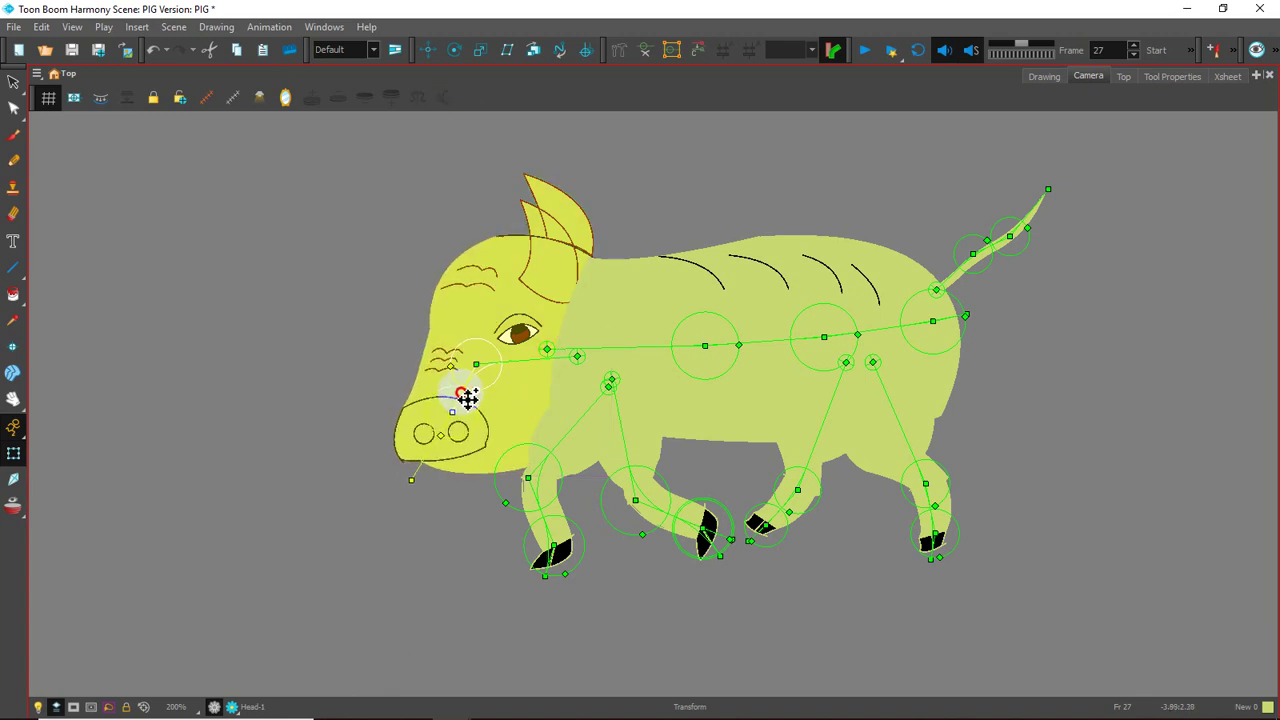
scroll(576, 335, "down", 2)
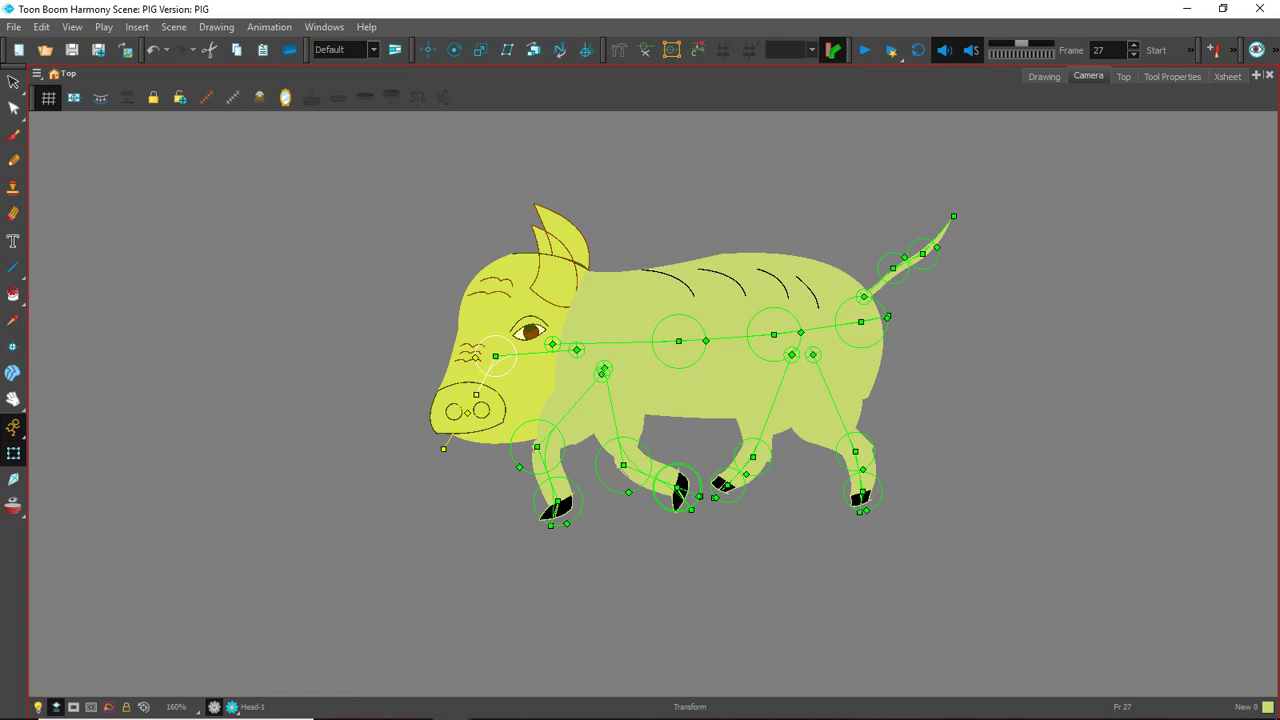
- Bring back the Timeline window and place it over the lower half of the Camera view
left_click_drag(1279, 718, 1258, 478)
left_click_drag(1000, 300, 1074, 325)
left_click(746, 413)
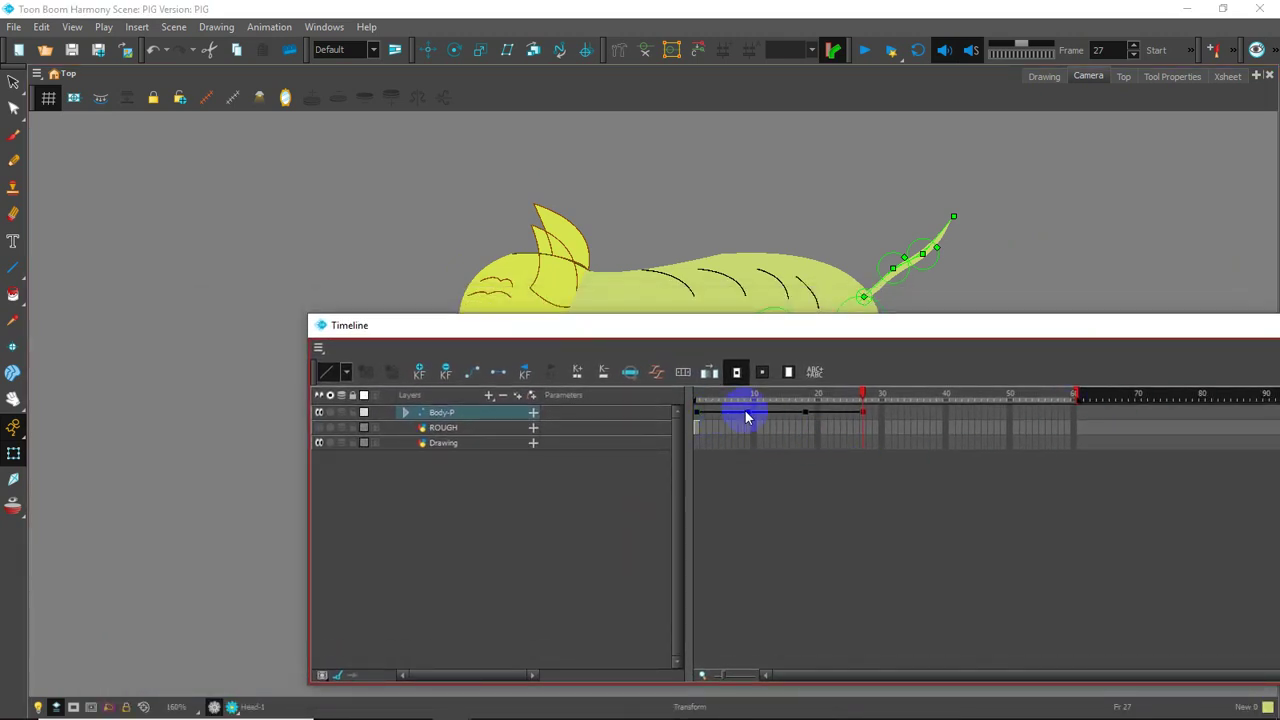
left_click(746, 413)
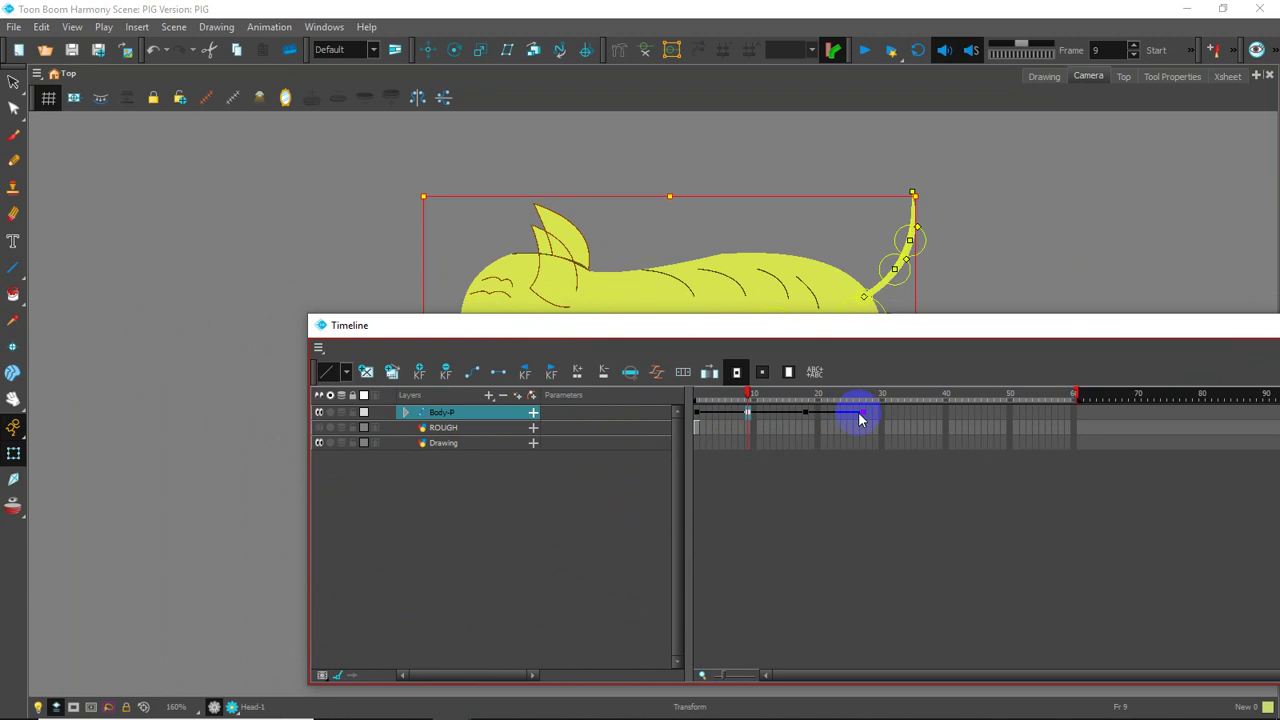
left_click(765, 416)
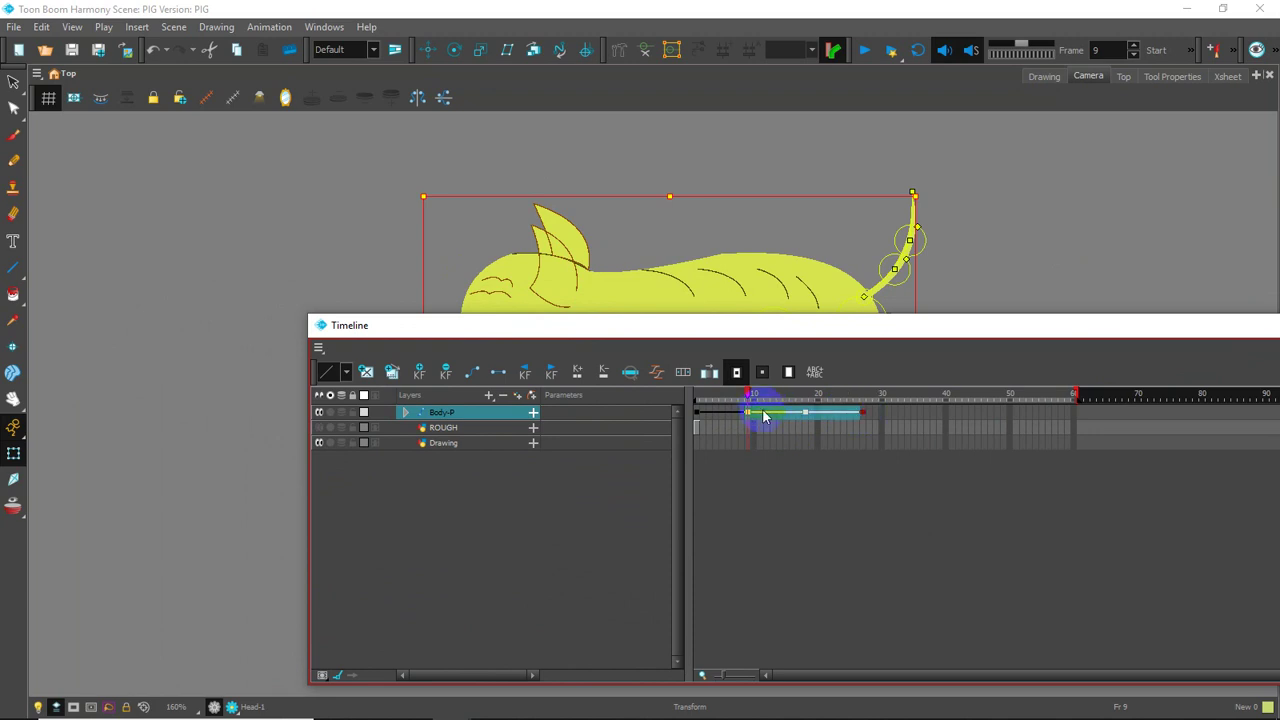
left_click(40, 27)
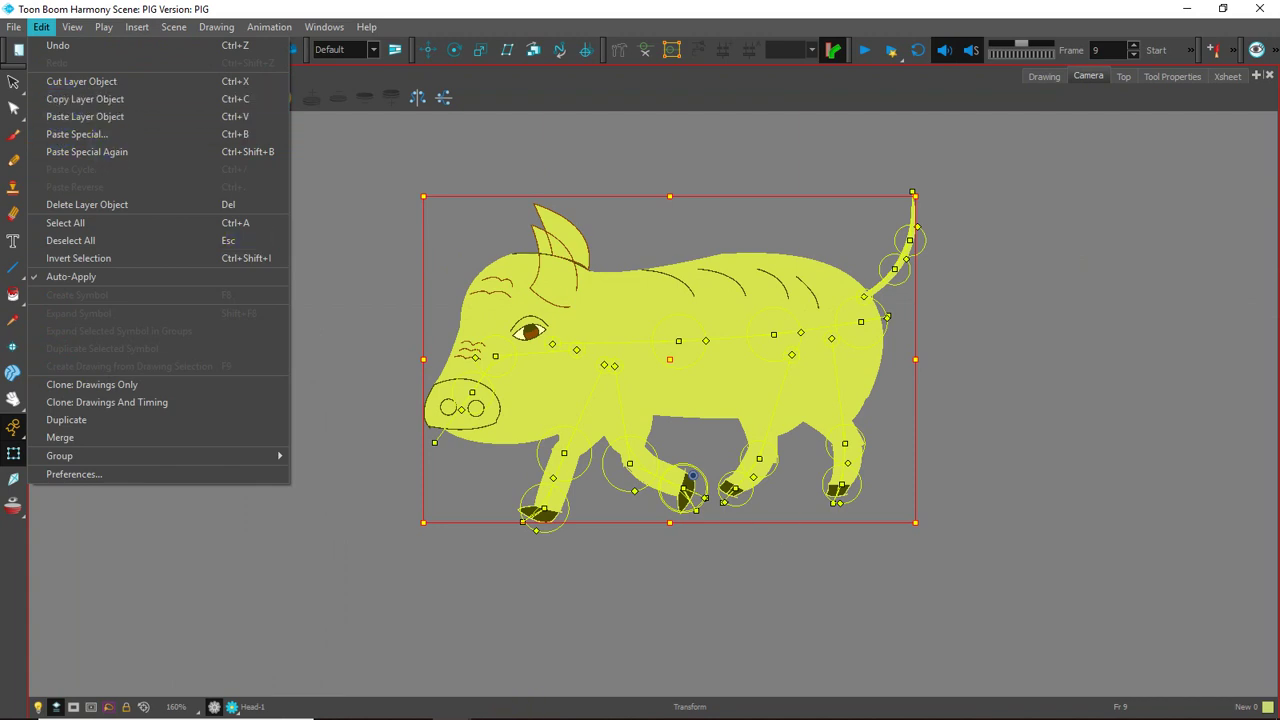
key("alt+Tab")
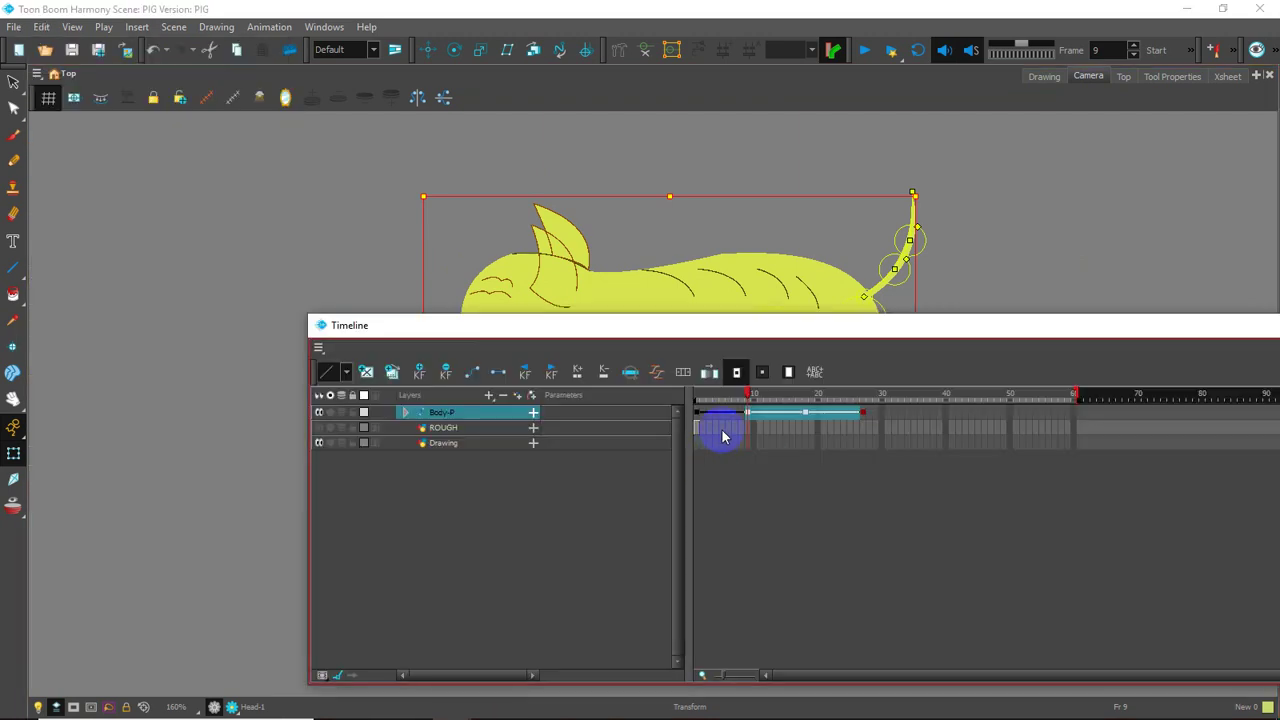
- Copy the Body-P layer's cells from the frame 9 keyframe through the frame 27 keyframe
left_click(746, 412)
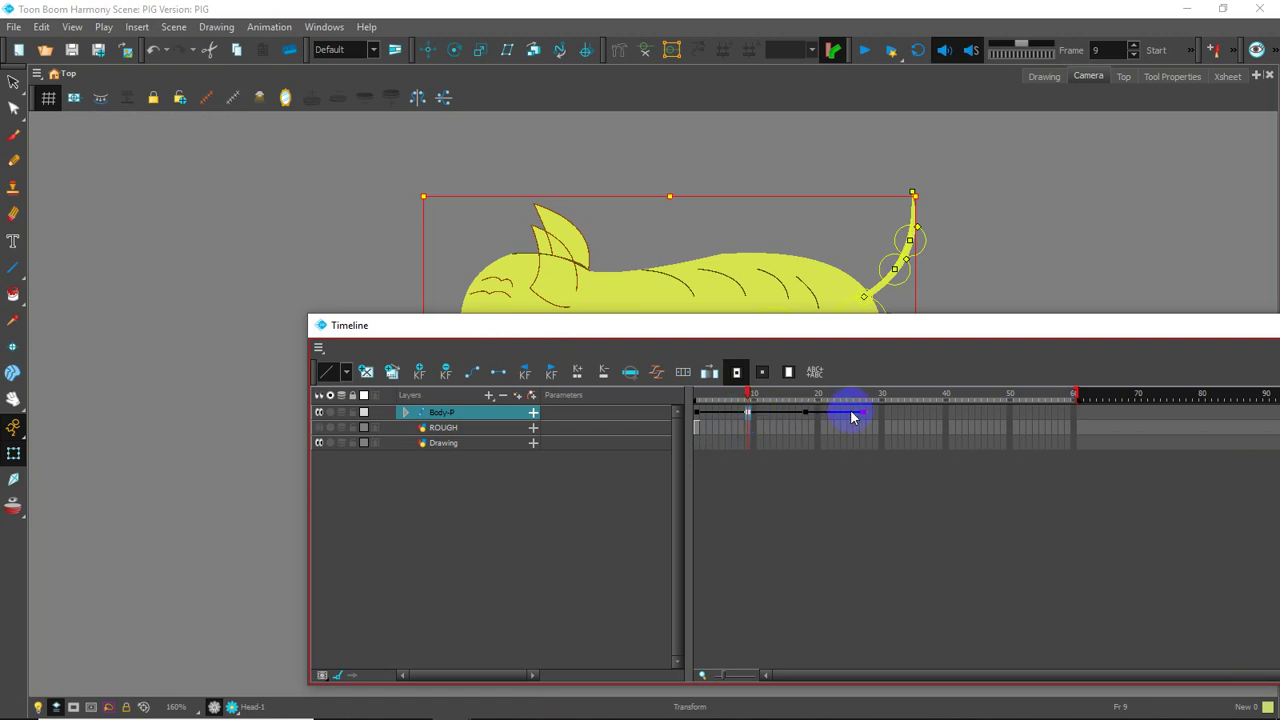
left_click(865, 412, "shift")
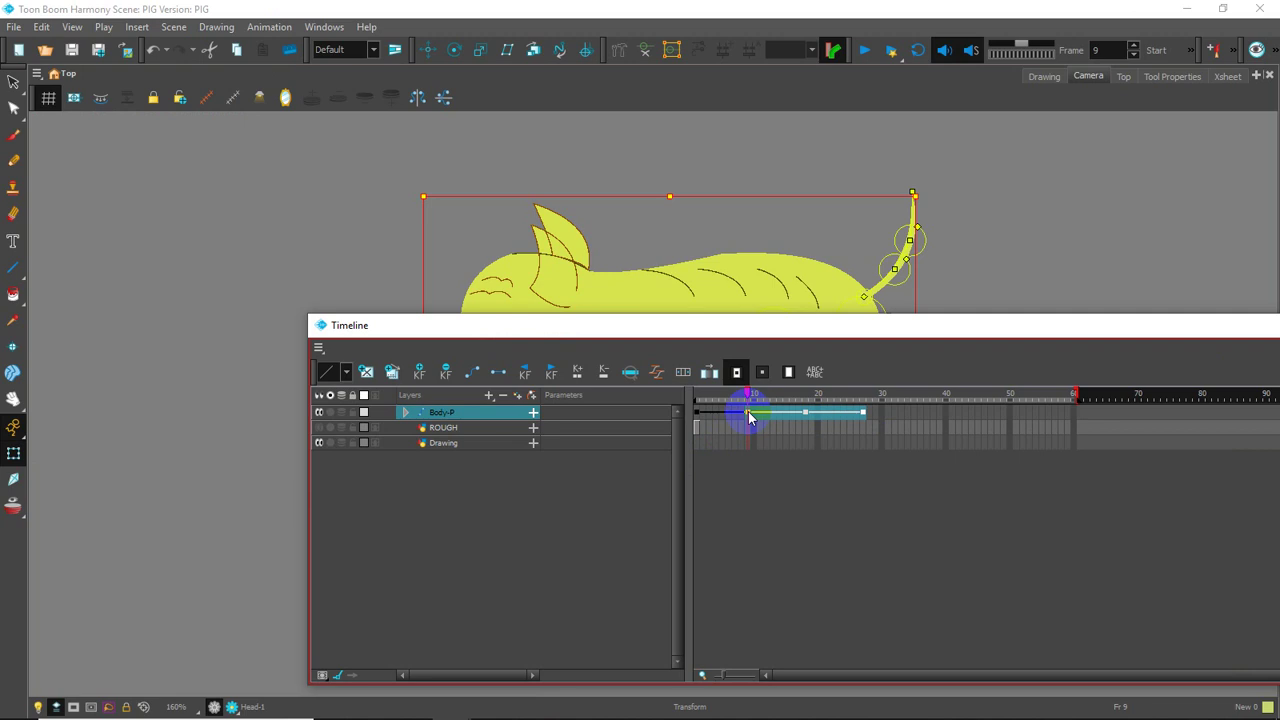
left_click(864, 412)
left_click(41, 27)
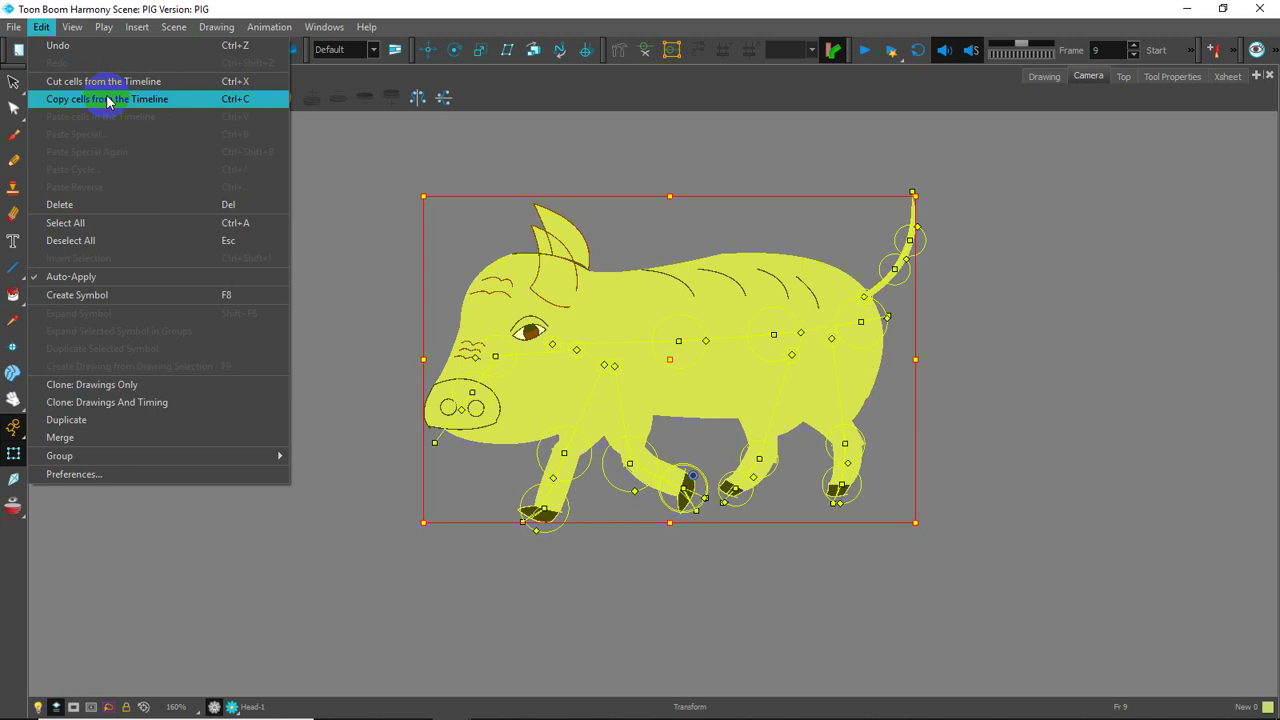
left_click(108, 99)
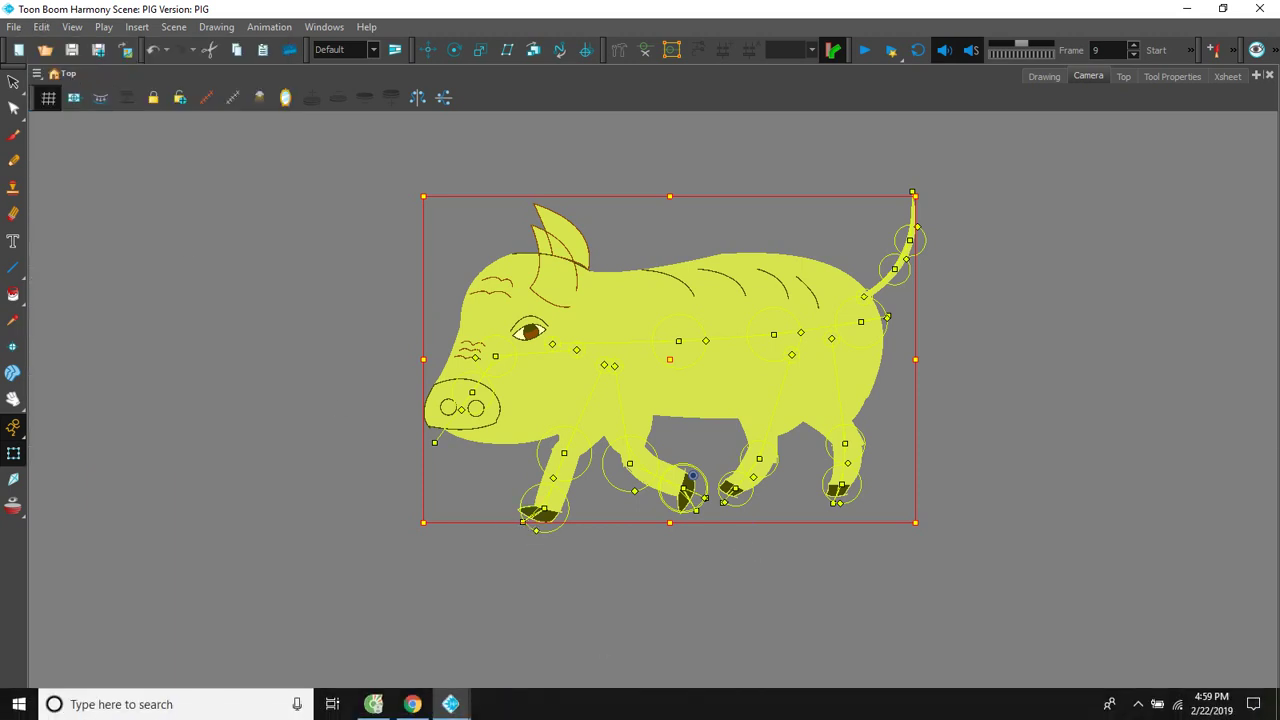
- Paste the copied cells into Body-P at frame 35 using Paste Special with its default options
left_click(451, 704)
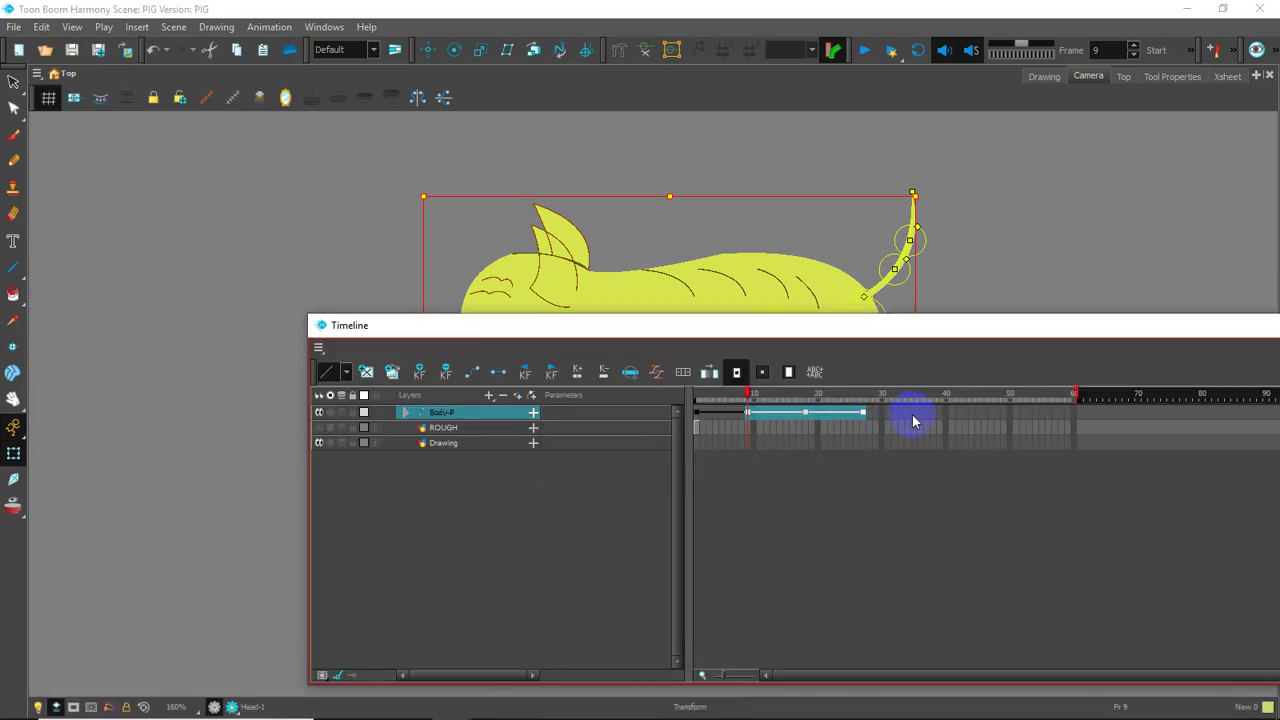
left_click(915, 409)
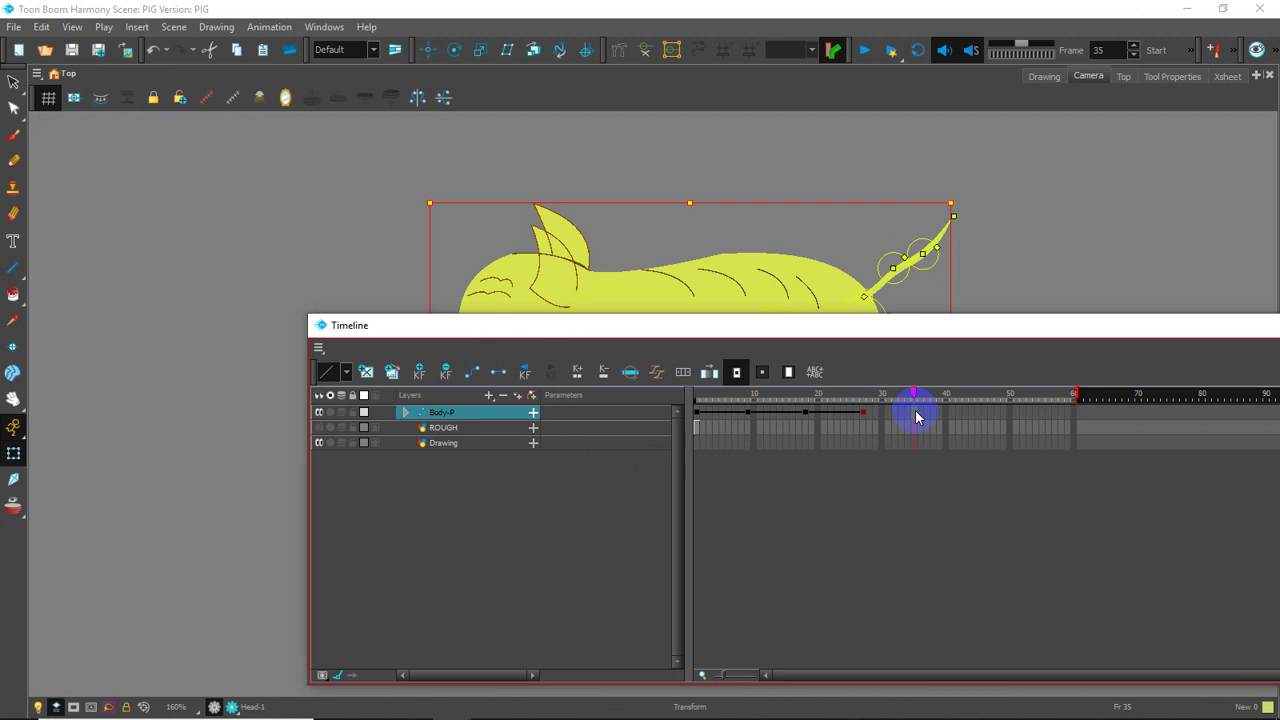
left_click(41, 26)
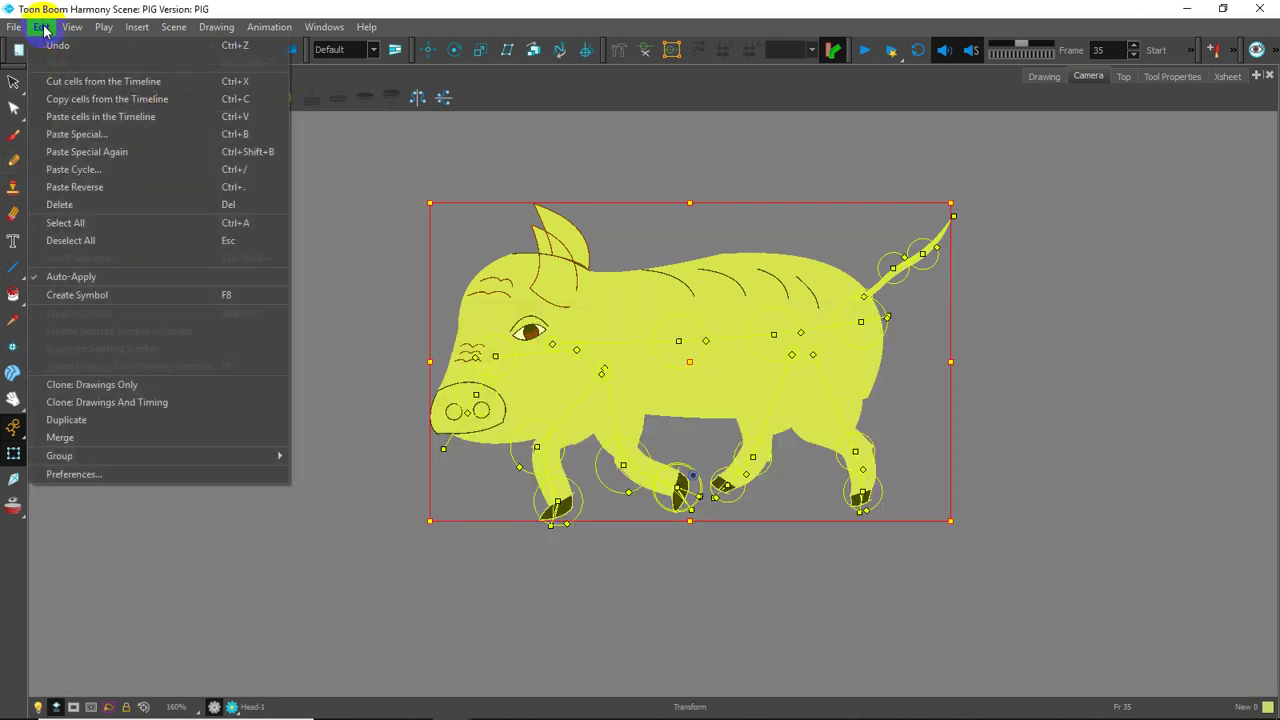
left_click(80, 153)
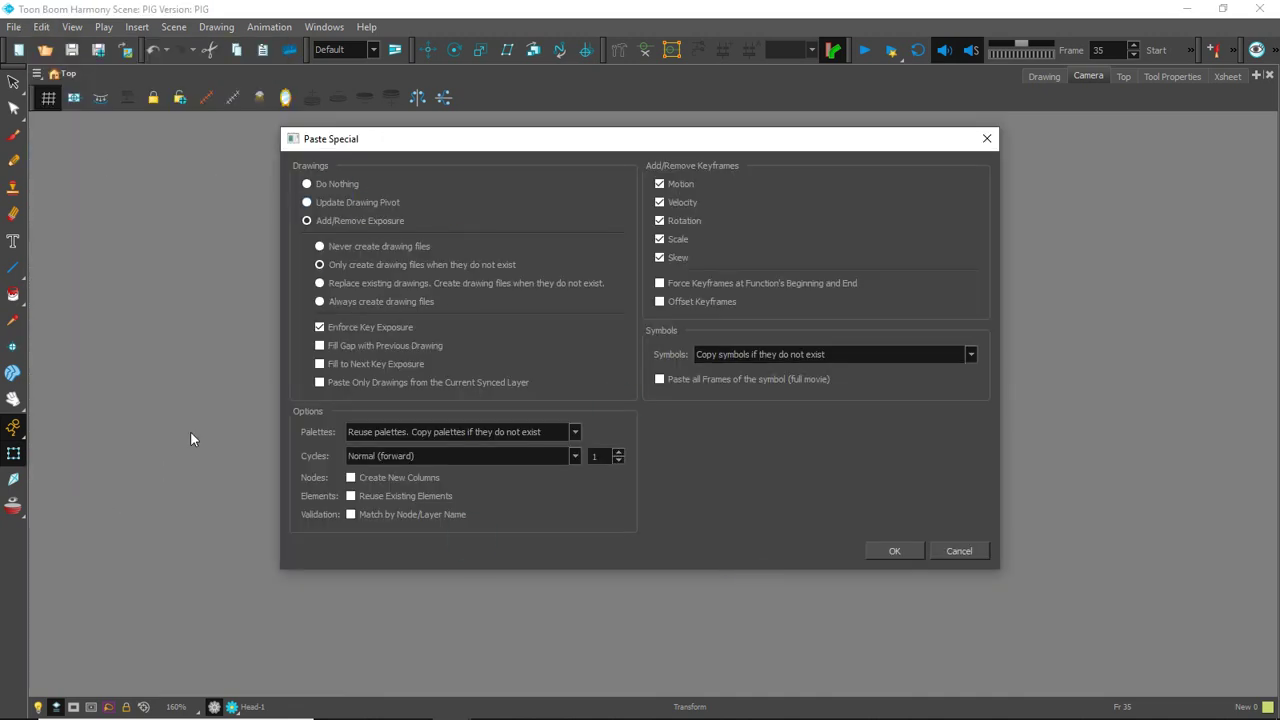
left_click(894, 553)
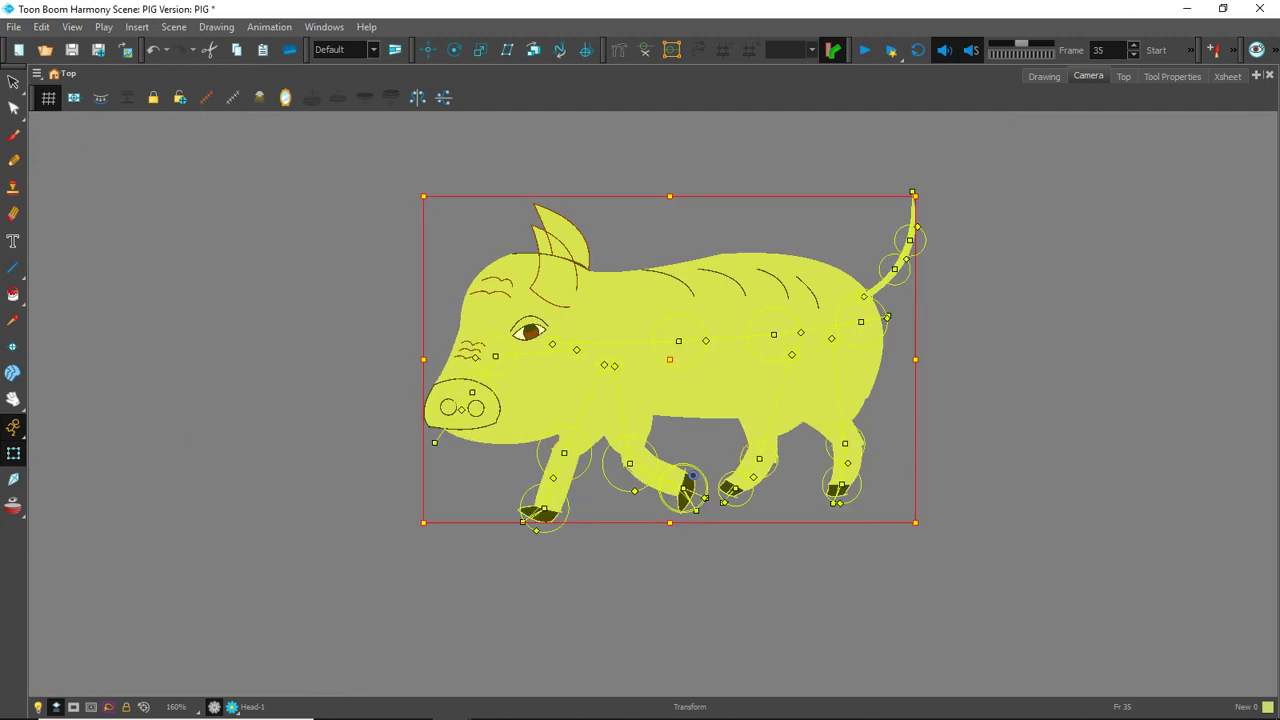
- Lengthen the scene to frame 132 and extend the Body-P layer's exposure to that frame
key("alt+Tab")
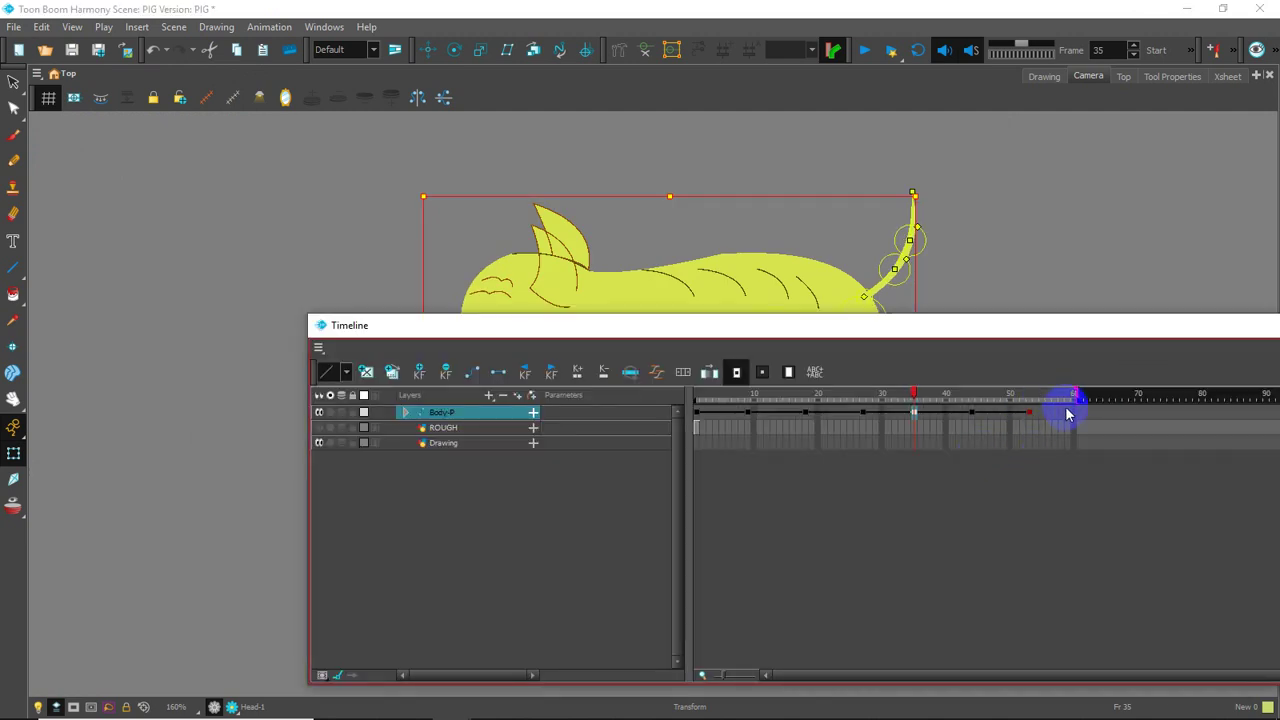
left_click_drag(1109, 329, 738, 337)
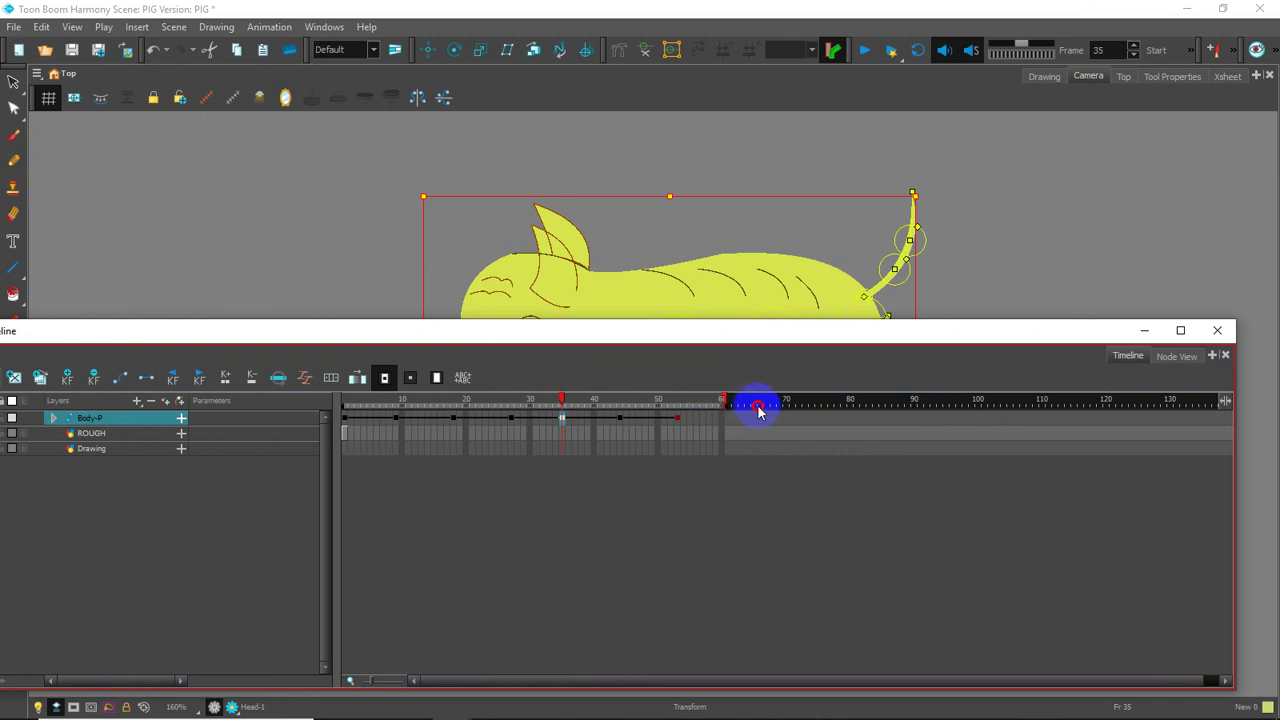
mouse_move(770, 400)
left_mouse_down()
mouse_move(1100, 400)
mouse_move(986, 423)
mouse_move(1097, 396)
mouse_move(1183, 398)
mouse_move(1190, 428)
left_mouse_up()
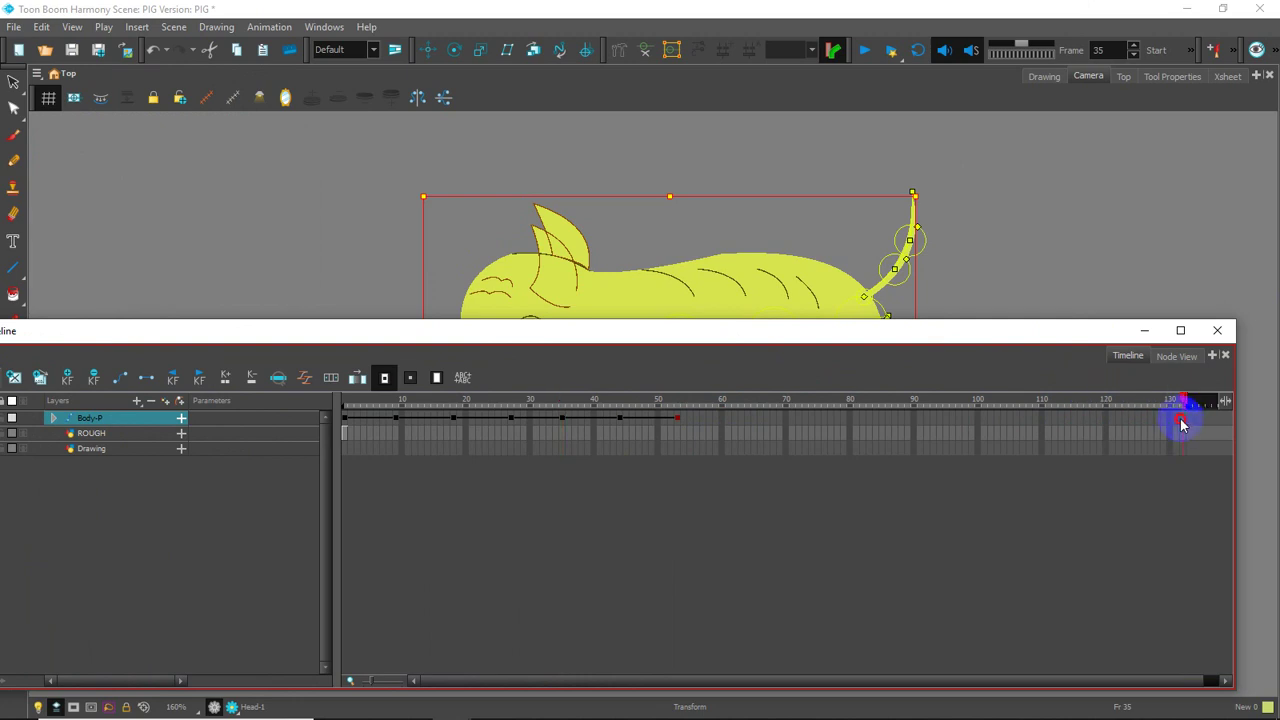
left_click(1188, 428)
right_click(1188, 428)
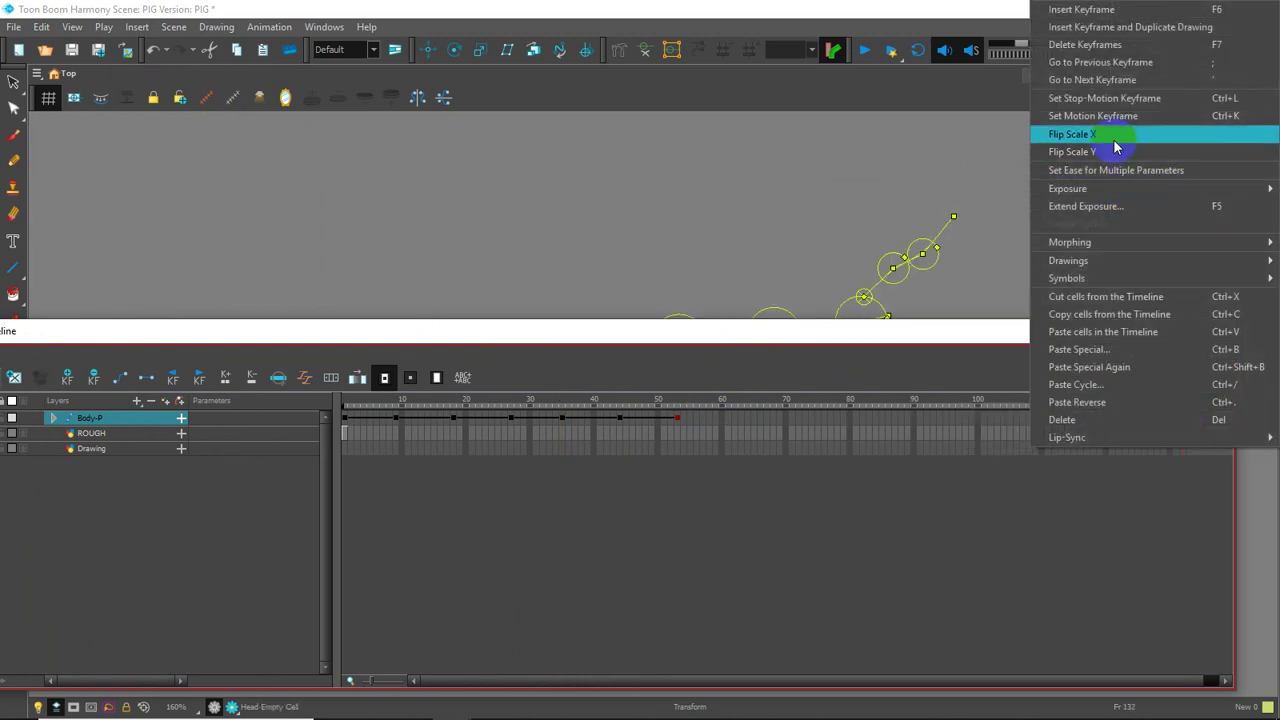
left_click(1112, 206)
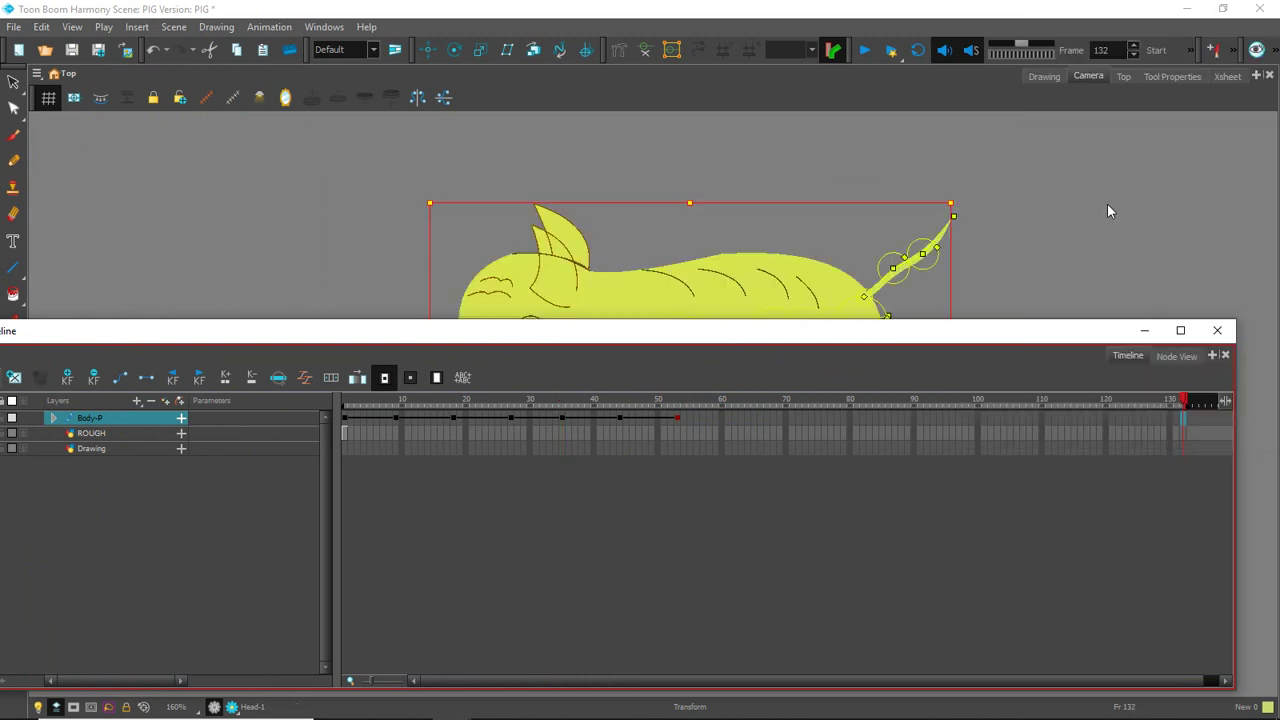
- Repeat the special paste of the copied walk cells into Body-P at frame 62
left_click(738, 420)
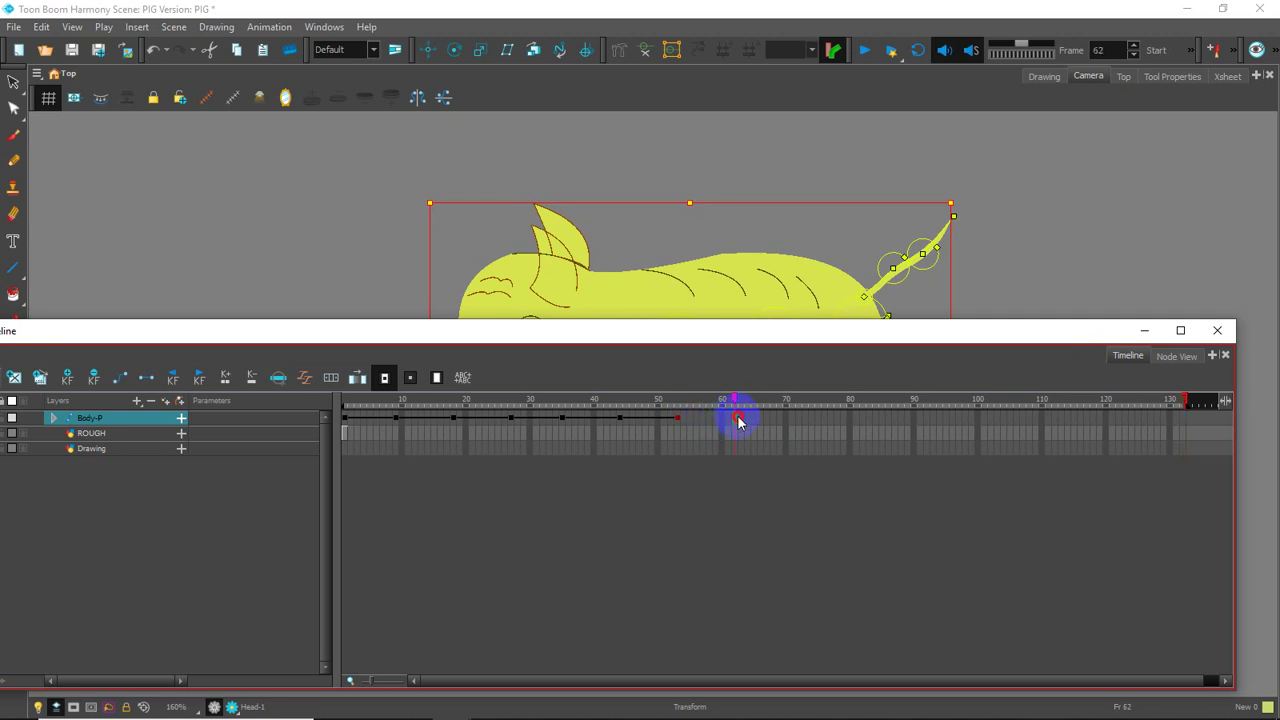
left_click(41, 26)
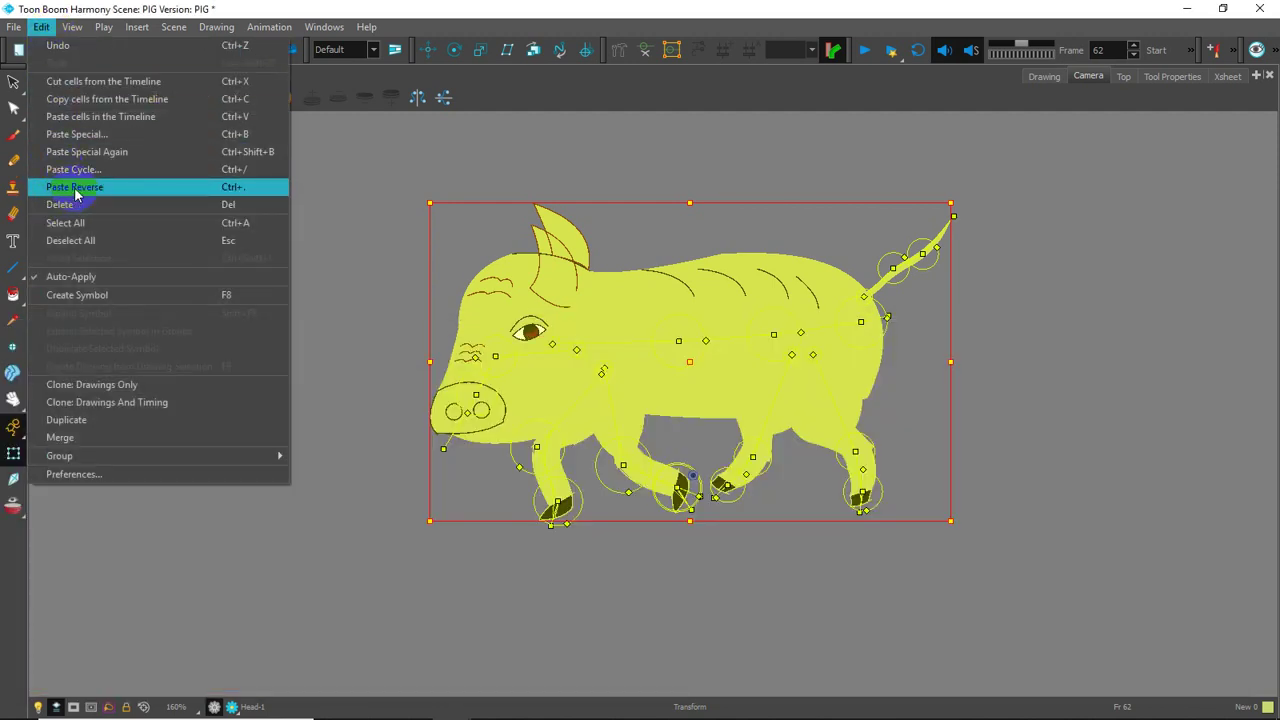
left_click(93, 152)
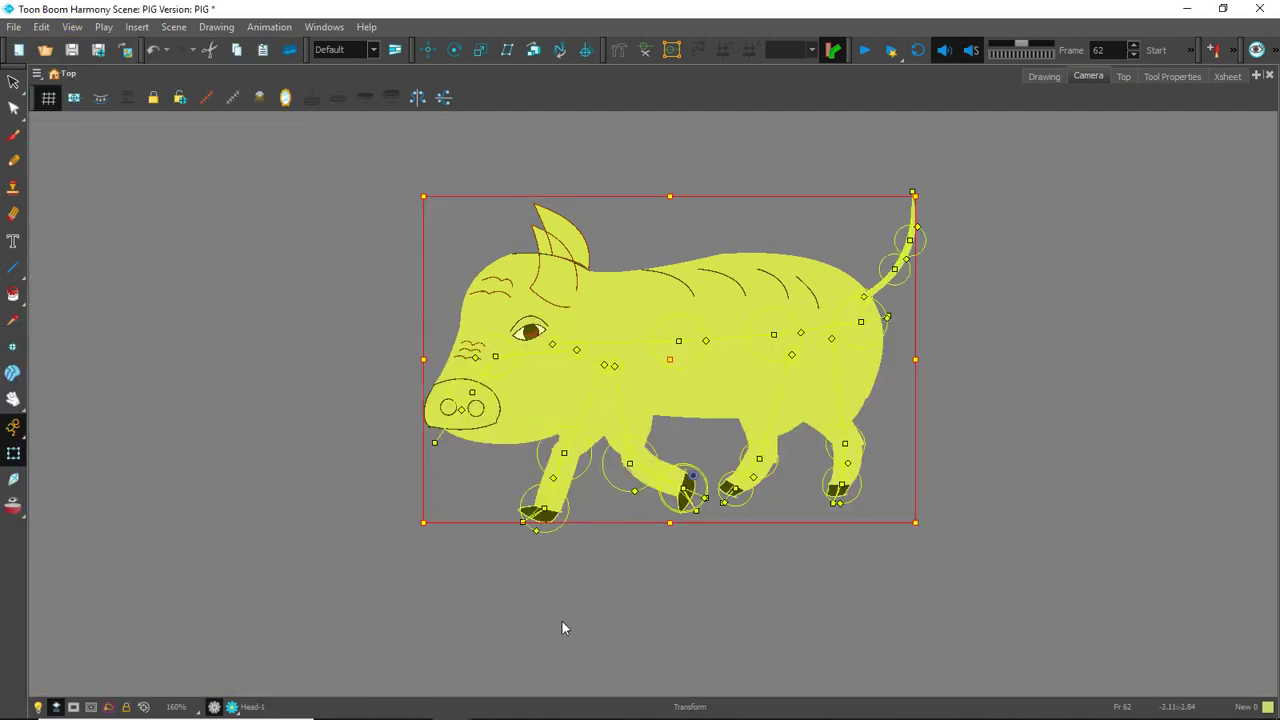
- Repeat the special paste of the copied walk cells into Body-P at frame 89
mouse_move(450, 704)
left_click(375, 655)
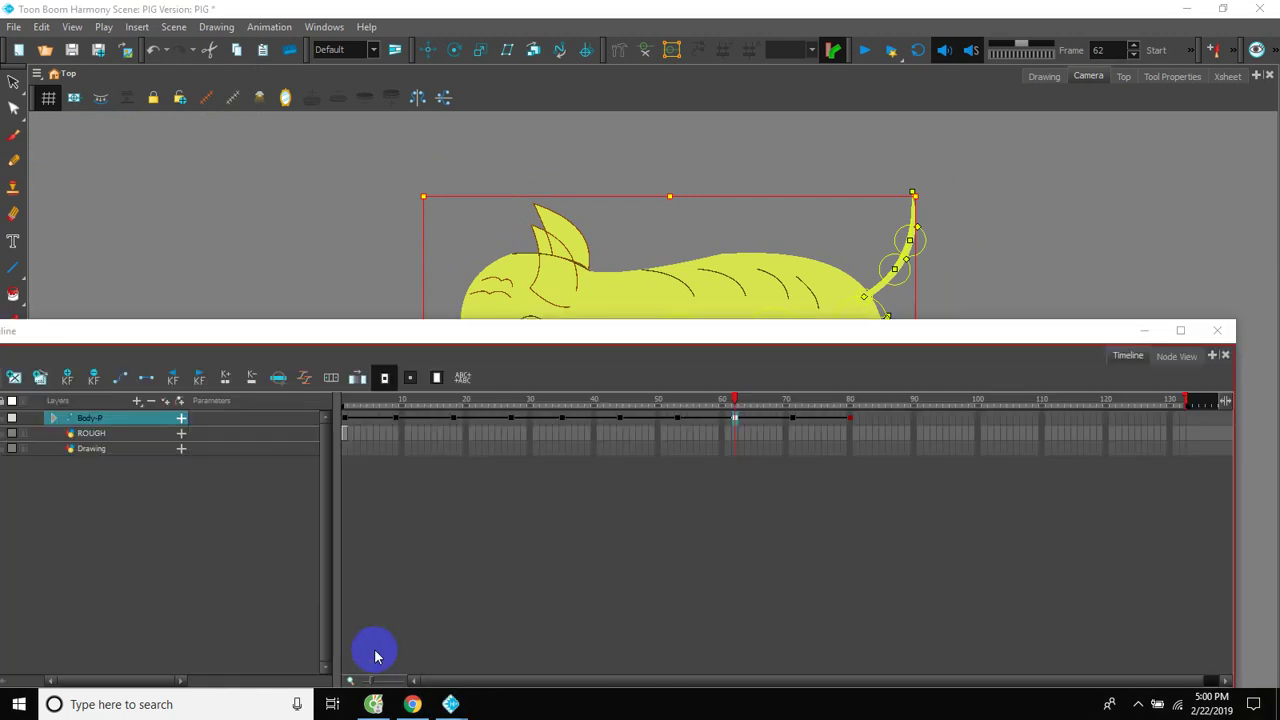
left_click(897, 422)
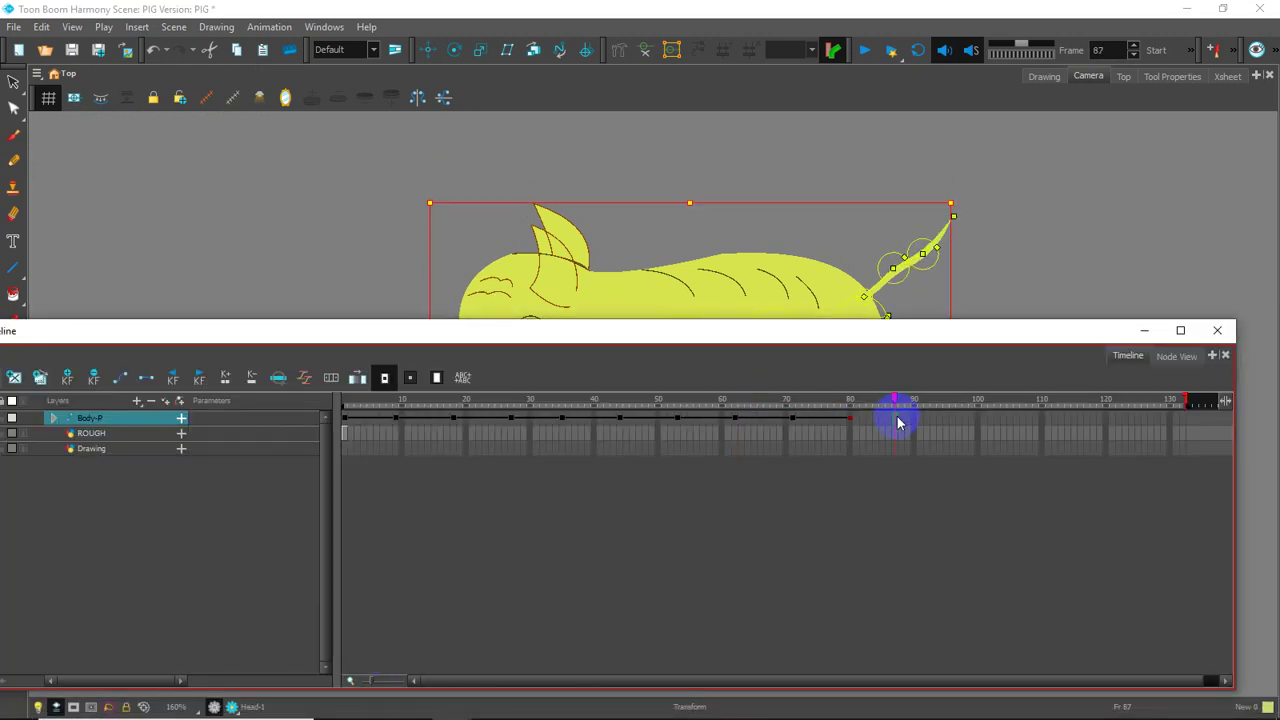
left_click(909, 420)
left_click(38, 28)
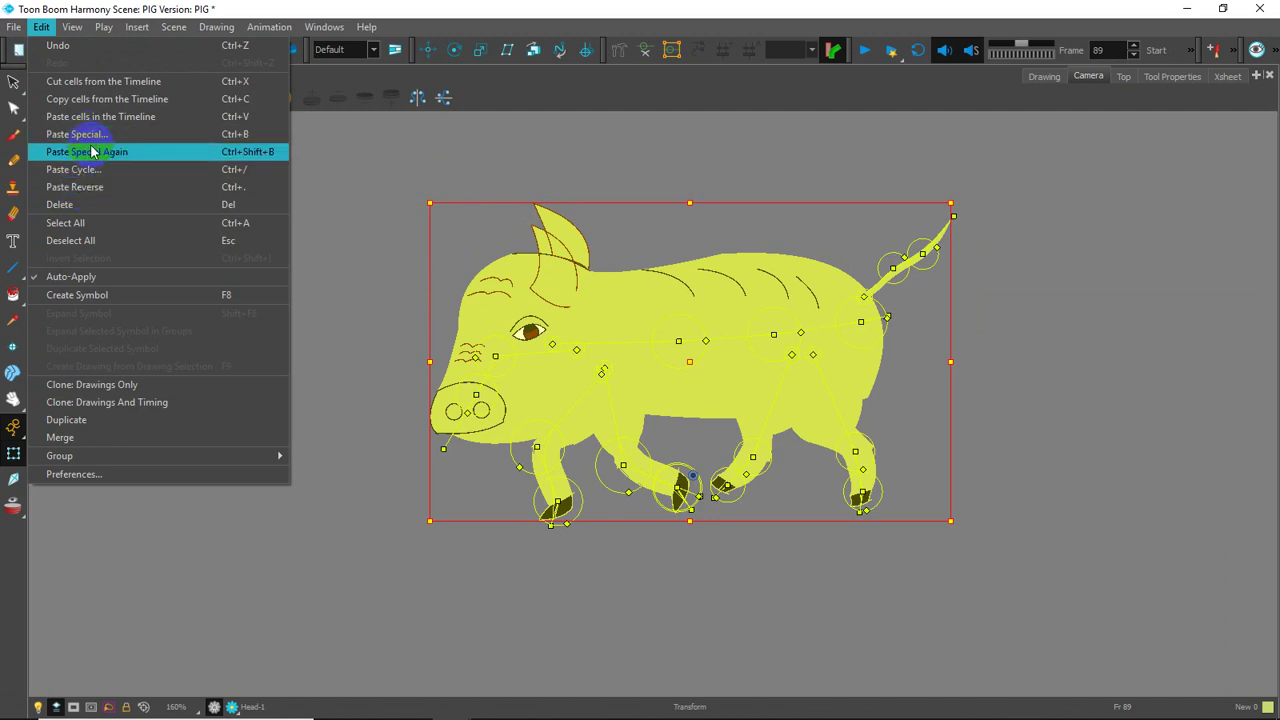
left_click(91, 151)
- Repeat the special paste of the copied walk cells into Body-P at frame 114
mouse_move(450, 705)
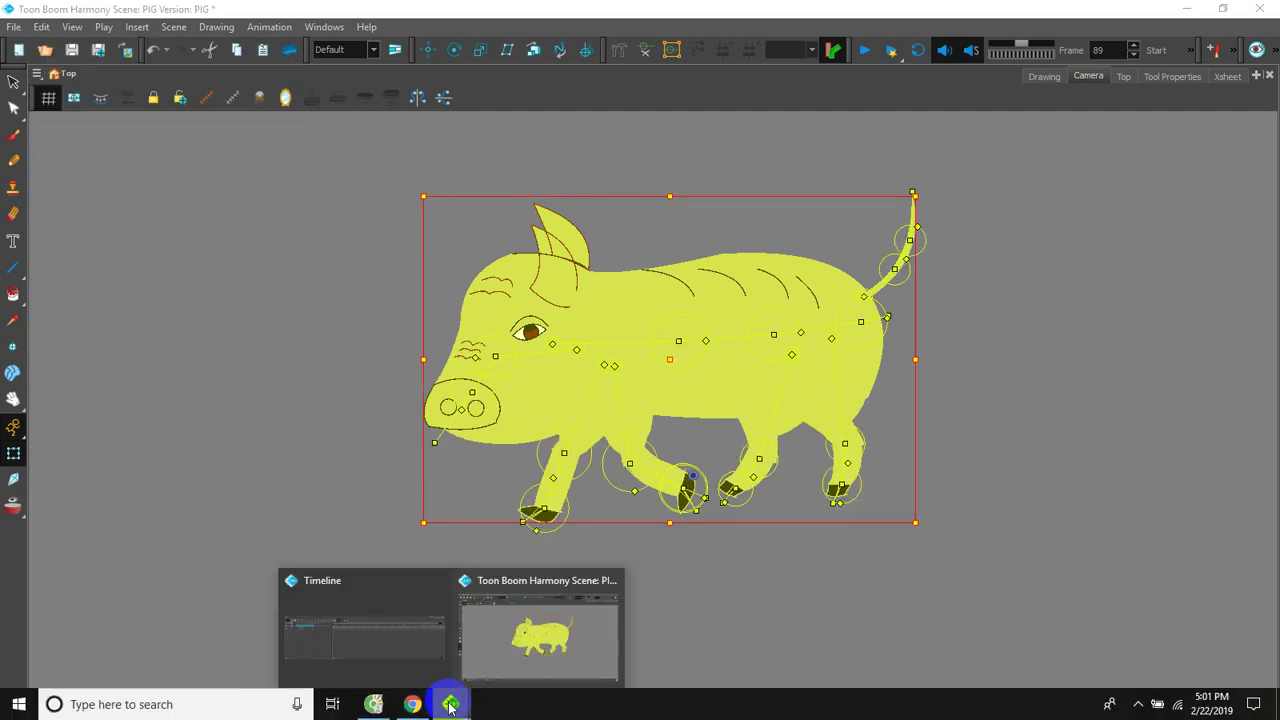
left_click(403, 648)
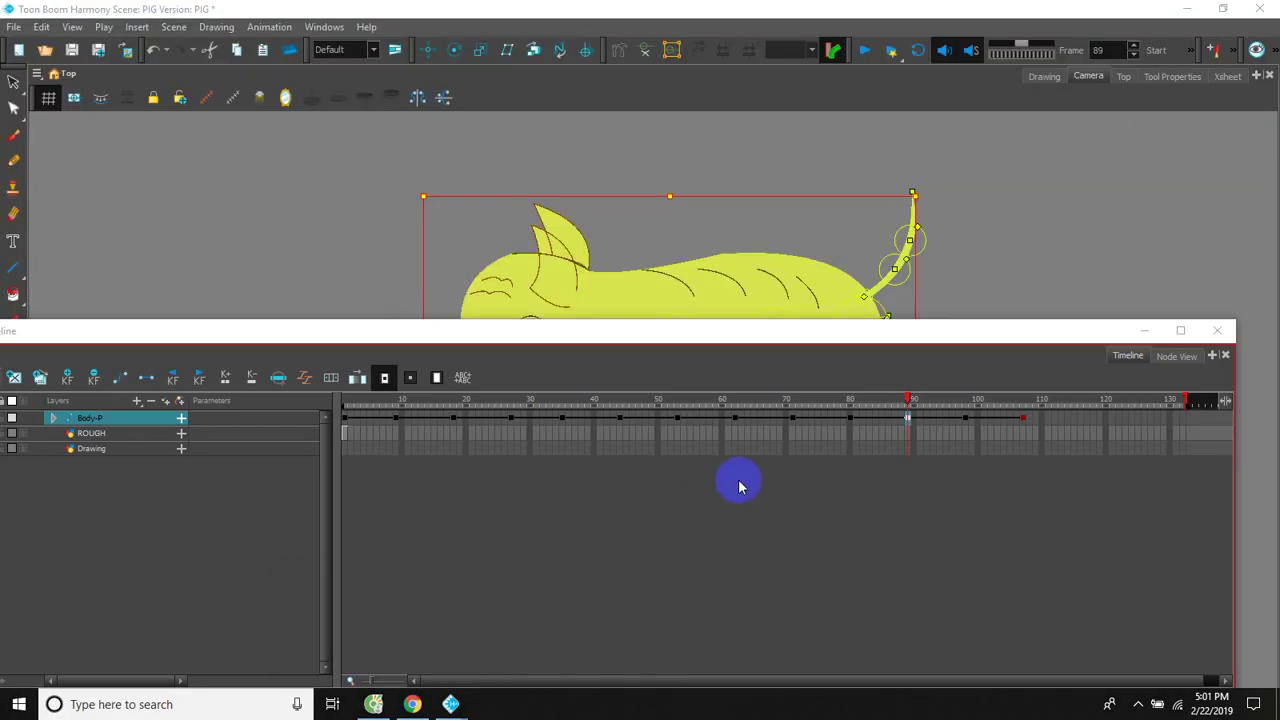
left_click(1066, 421)
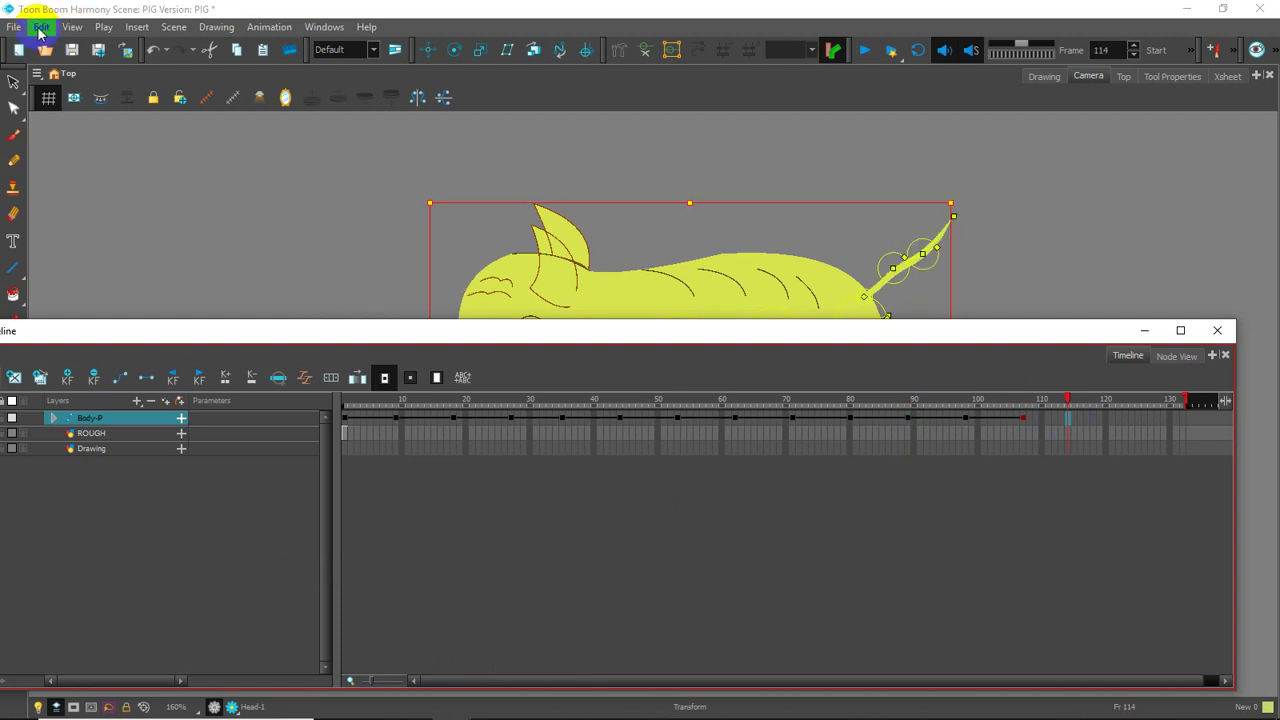
left_click(40, 28)
left_click(66, 151)
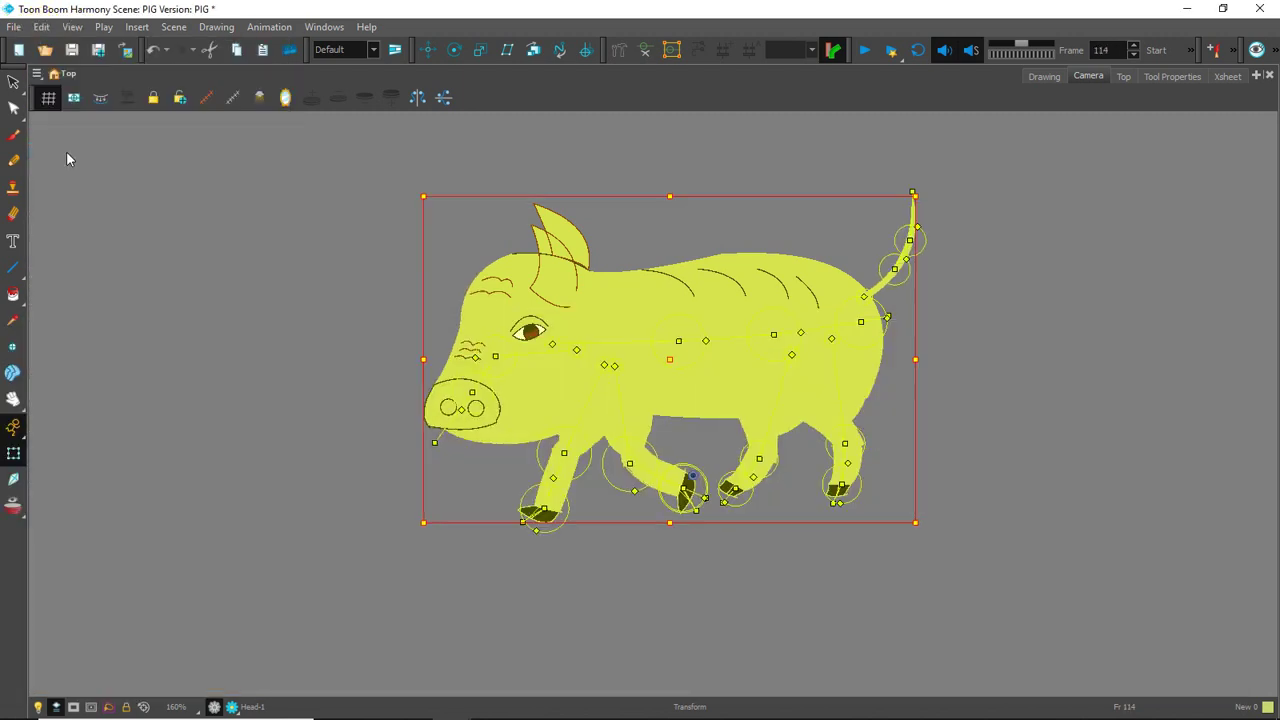
- Move the Timeline window so its layer list is accessible, expand Body-P to reveal Deformation-Body, and select the Body-P layer
scroll(279, 410, "down", 4)
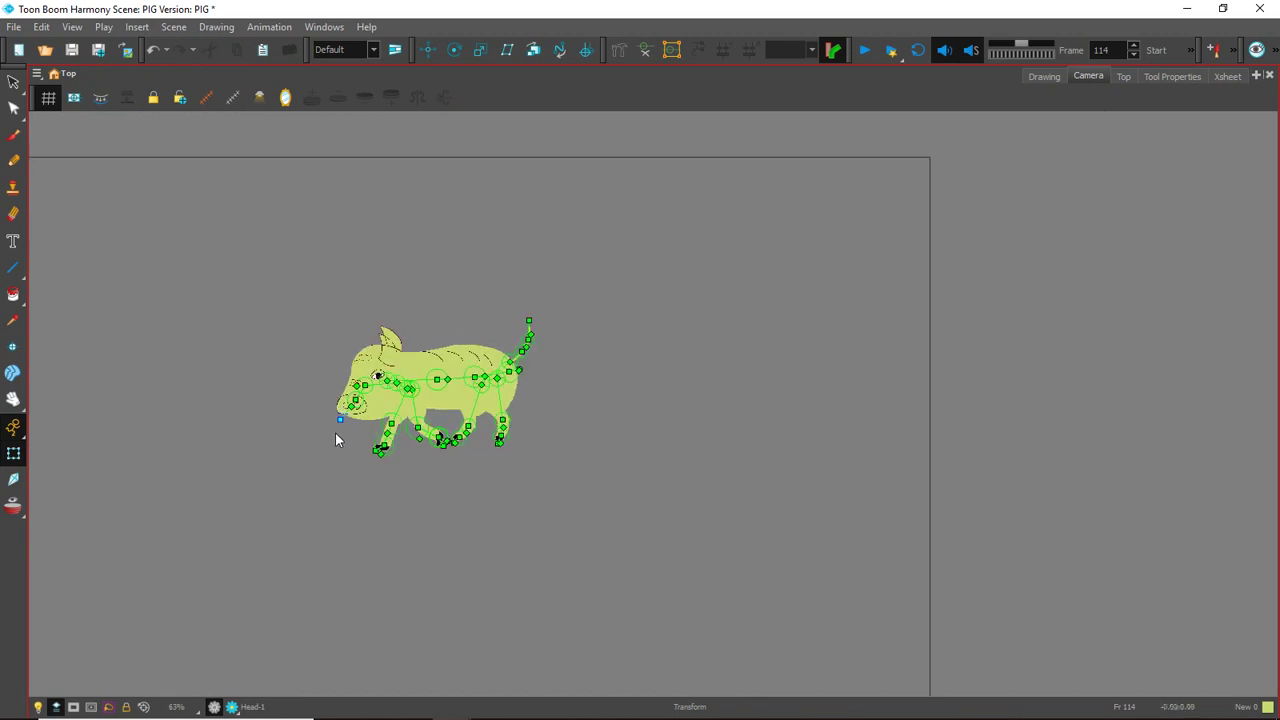
left_click_drag(566, 406, 674, 383)
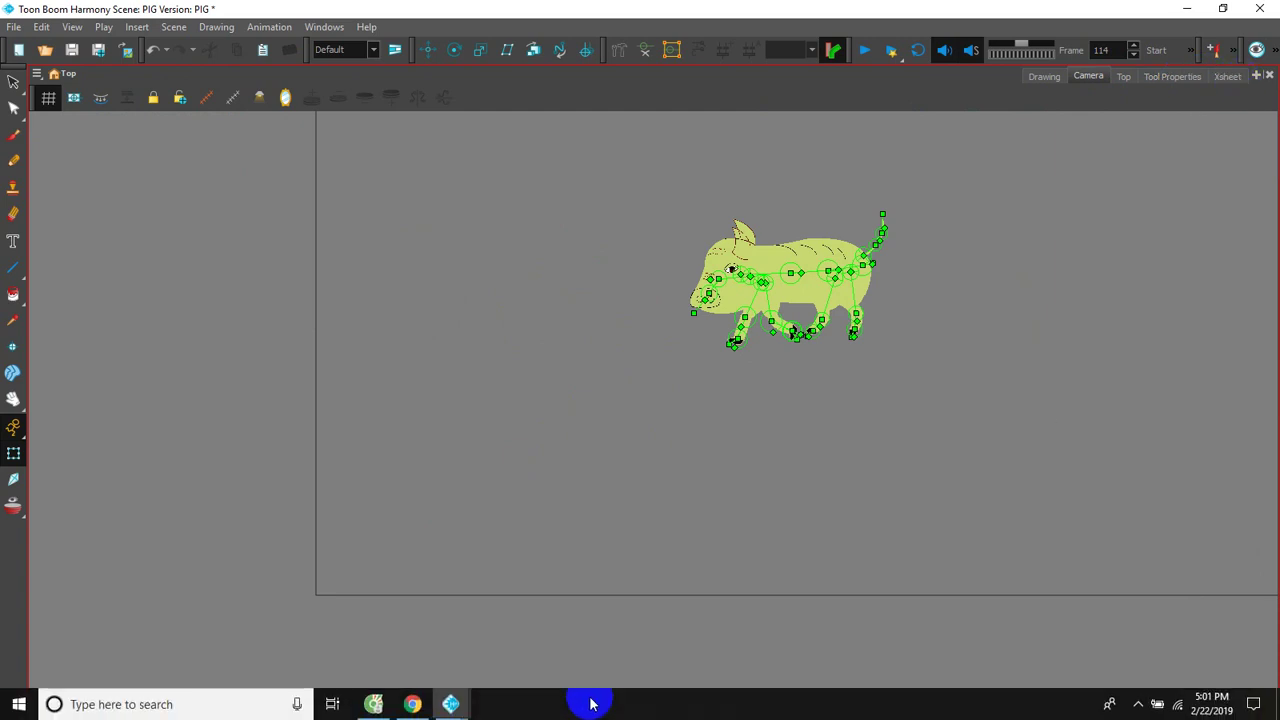
left_click(451, 704)
left_click(393, 653)
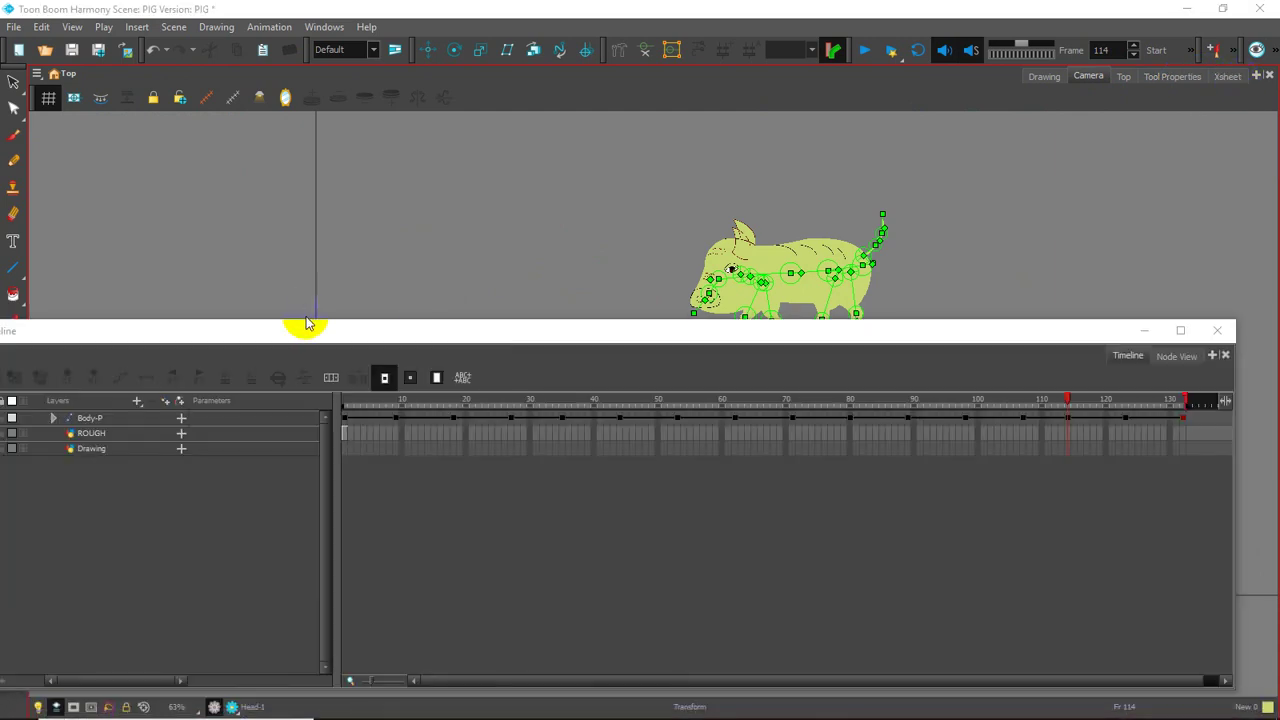
left_click_drag(309, 332, 685, 286)
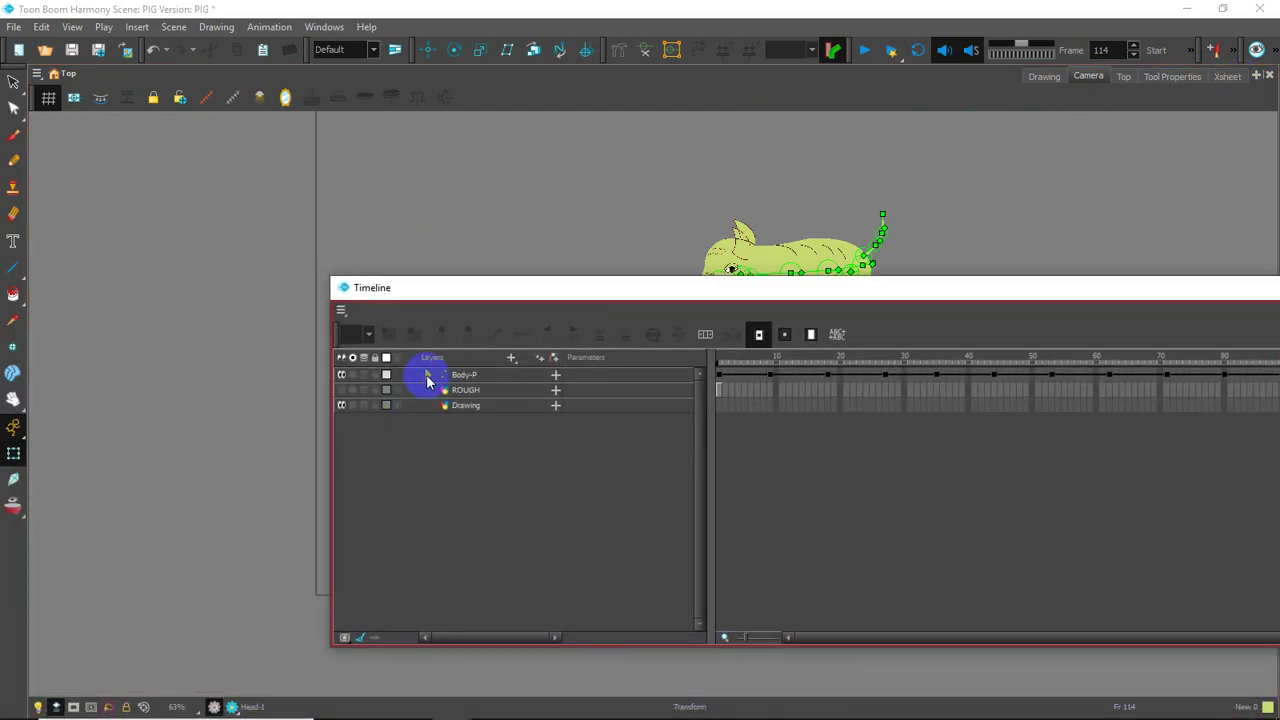
left_click(428, 372)
left_click(452, 389)
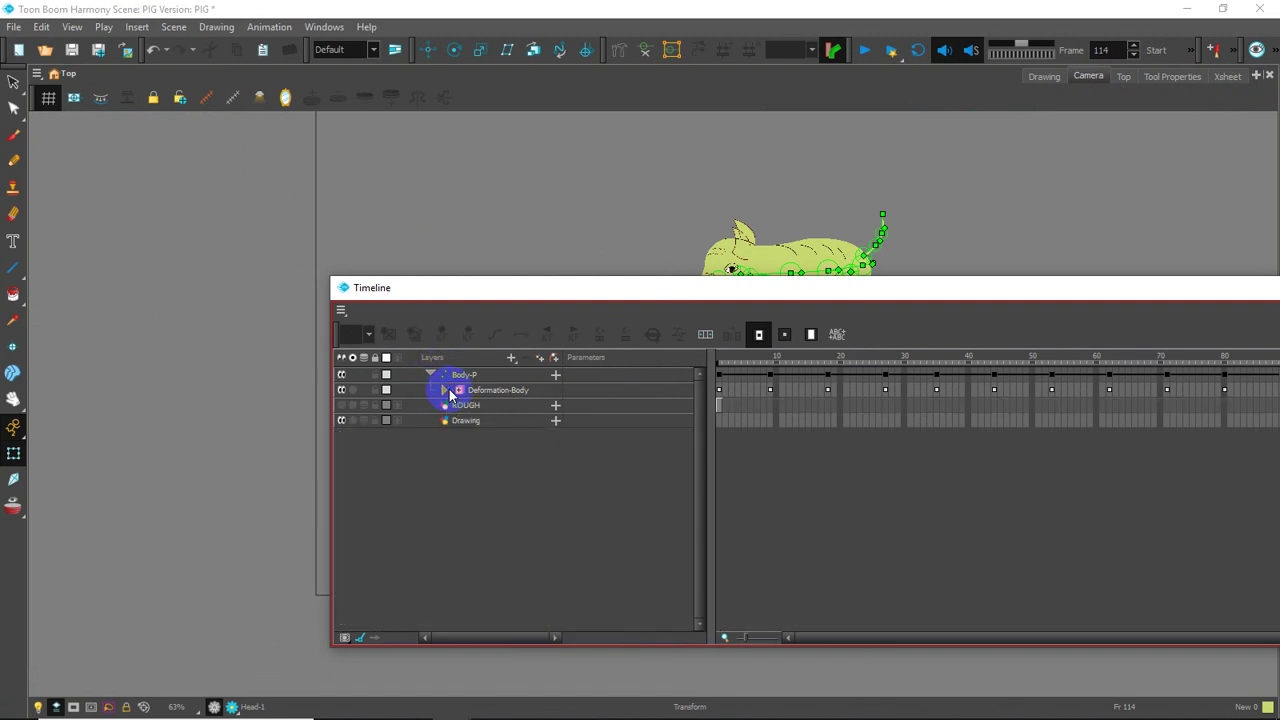
left_click(462, 374)
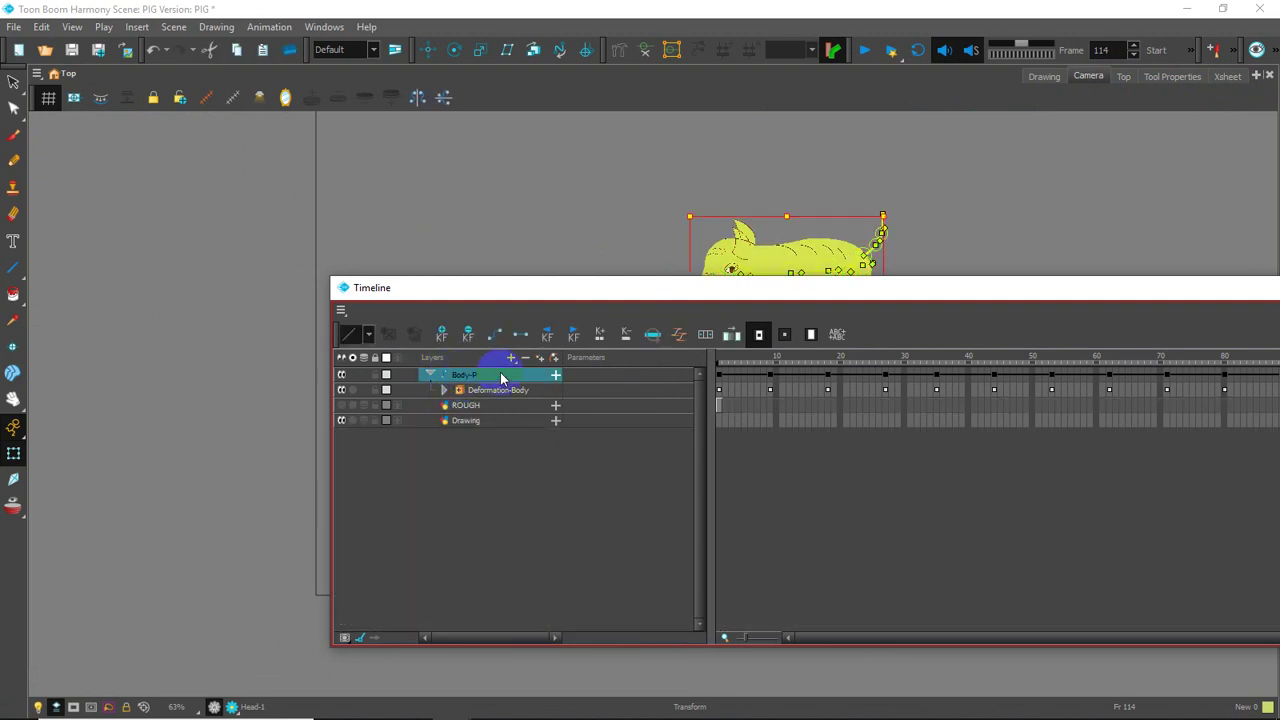
- Add a parent peg above Body-P and keyframe it at frame 1, keeping the pig in view
left_click(554, 359)
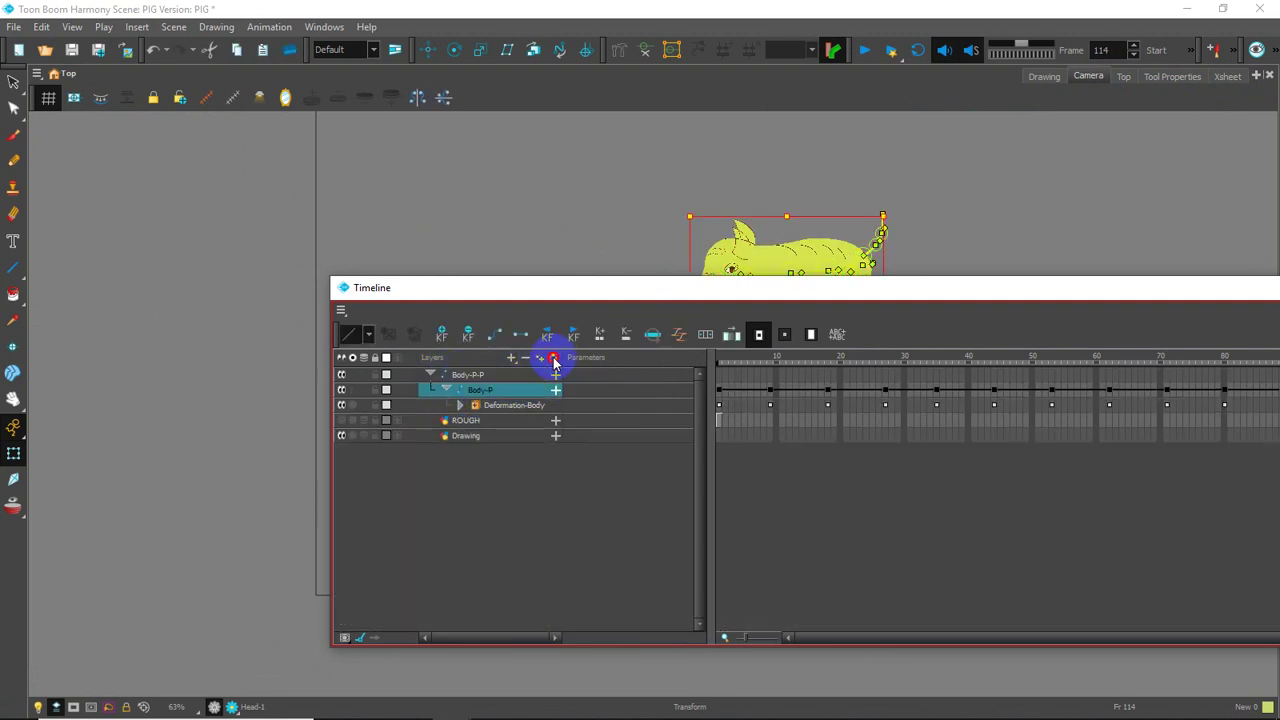
left_click(720, 380)
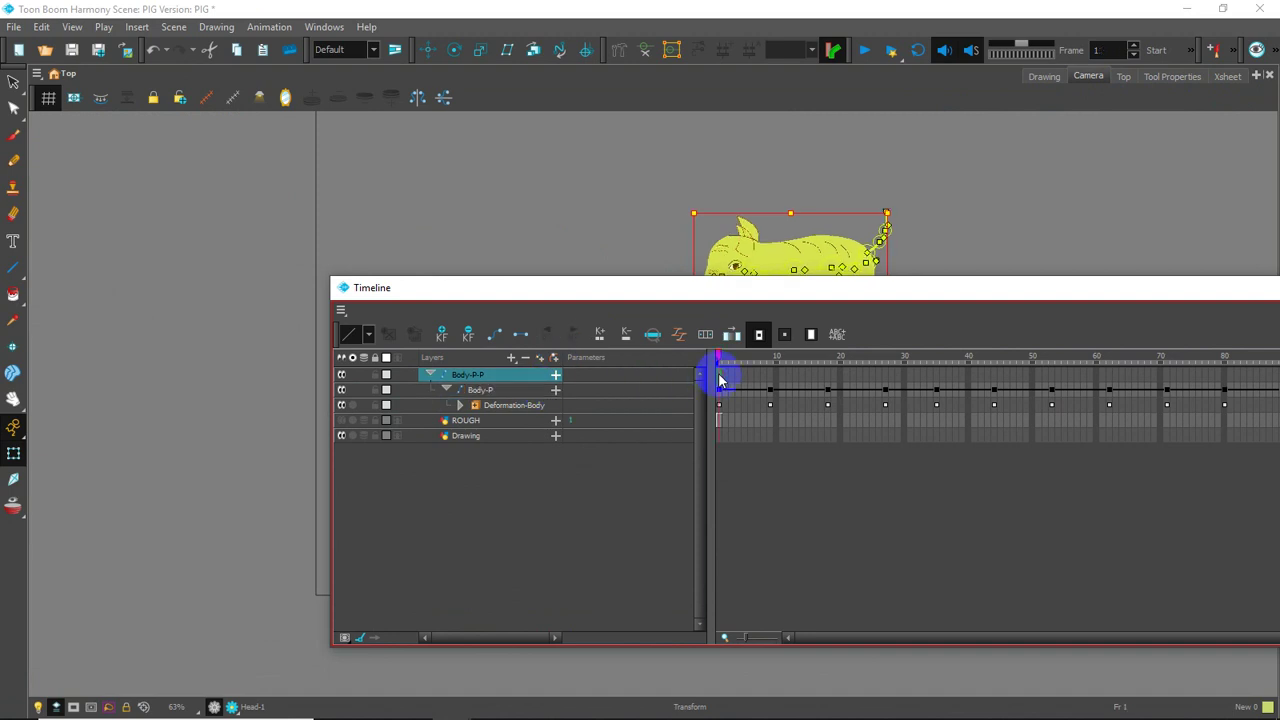
mouse_move(597, 301)
left_mouse_down()
mouse_move(654, 320)
mouse_move(834, 294)
left_mouse_up()
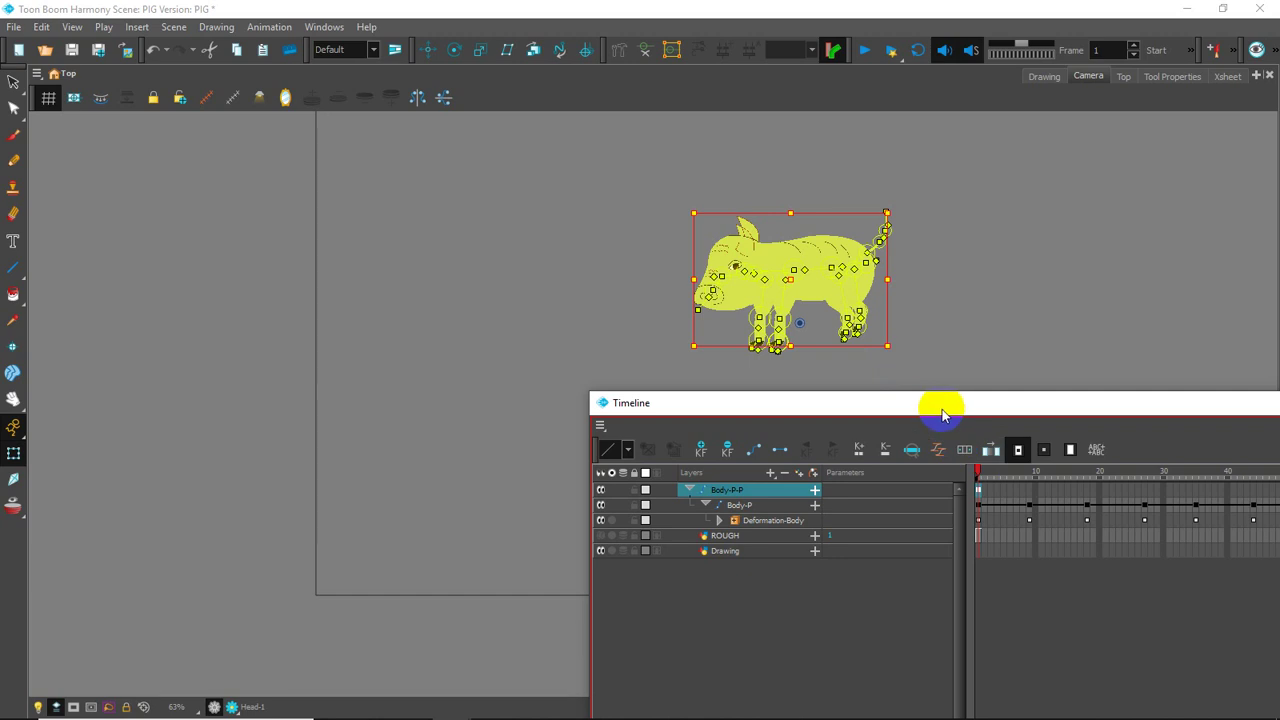
- Add a keyframe on the Body-P-P peg at frame 131 and move the pig past the left edge of the camera frame
left_click_drag(943, 403, 325, 404)
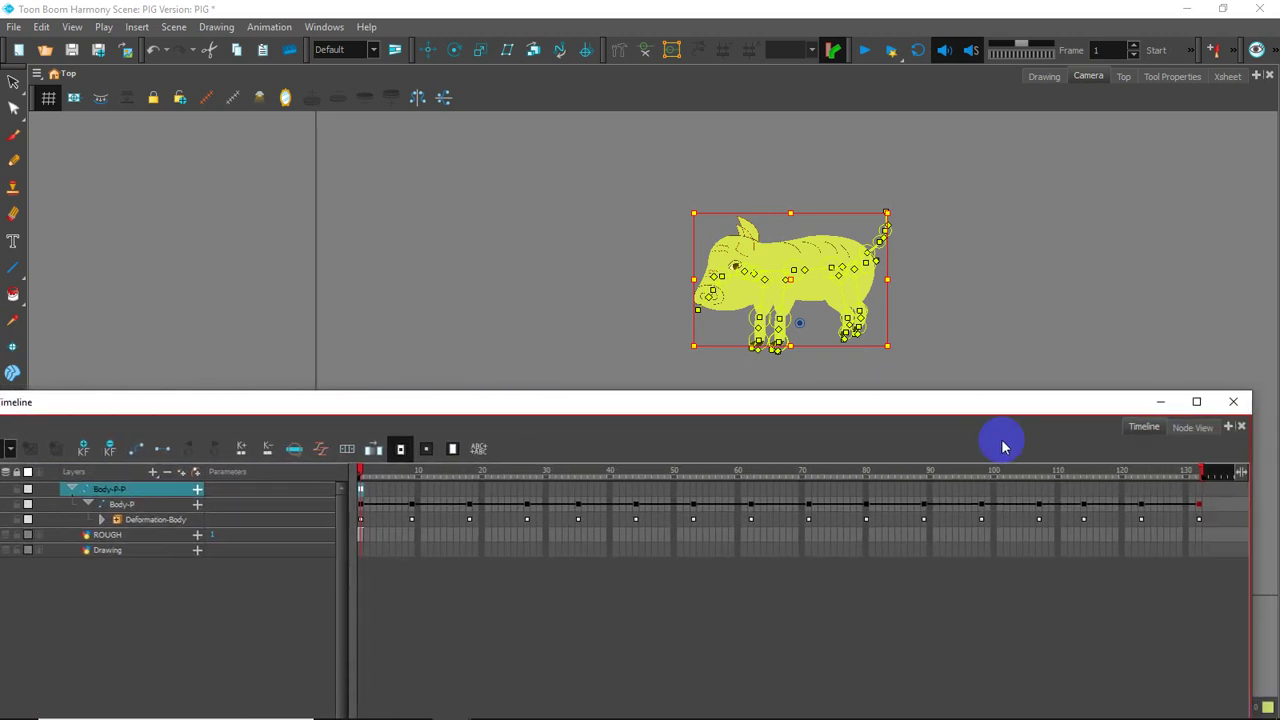
left_click(1192, 492)
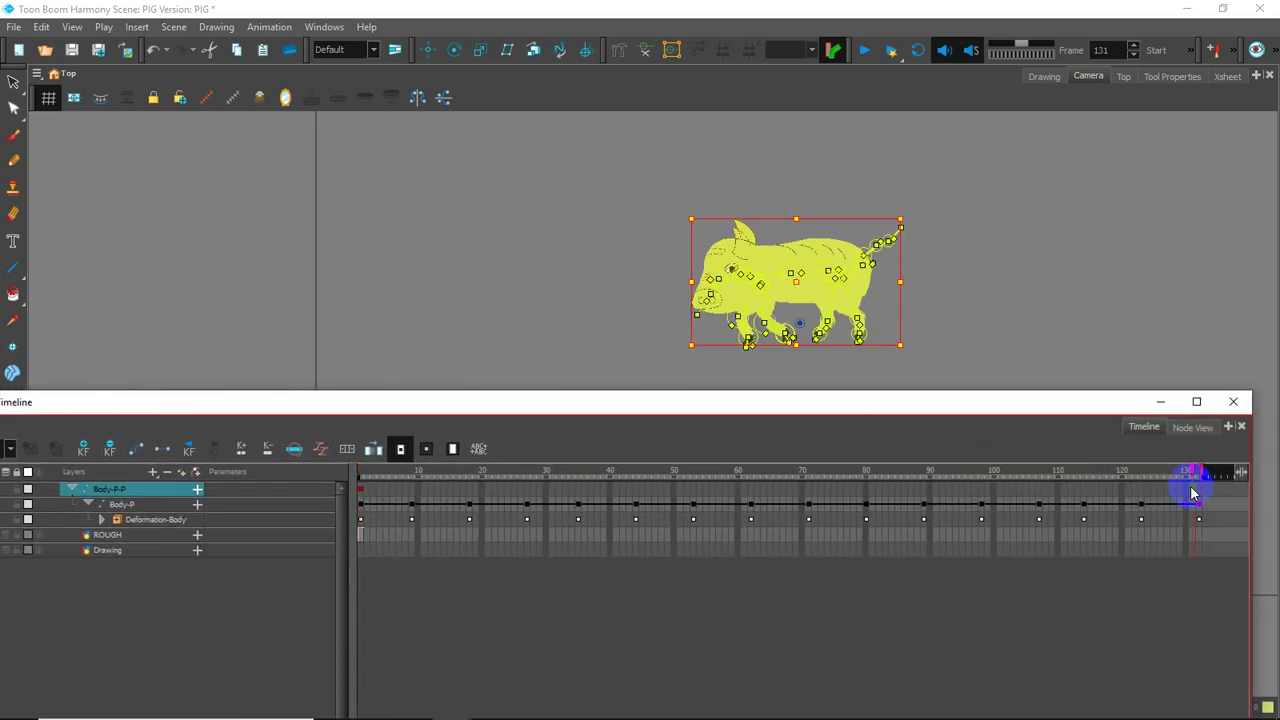
left_click(86, 455)
left_click(757, 345)
scroll(650, 370, "down", 3)
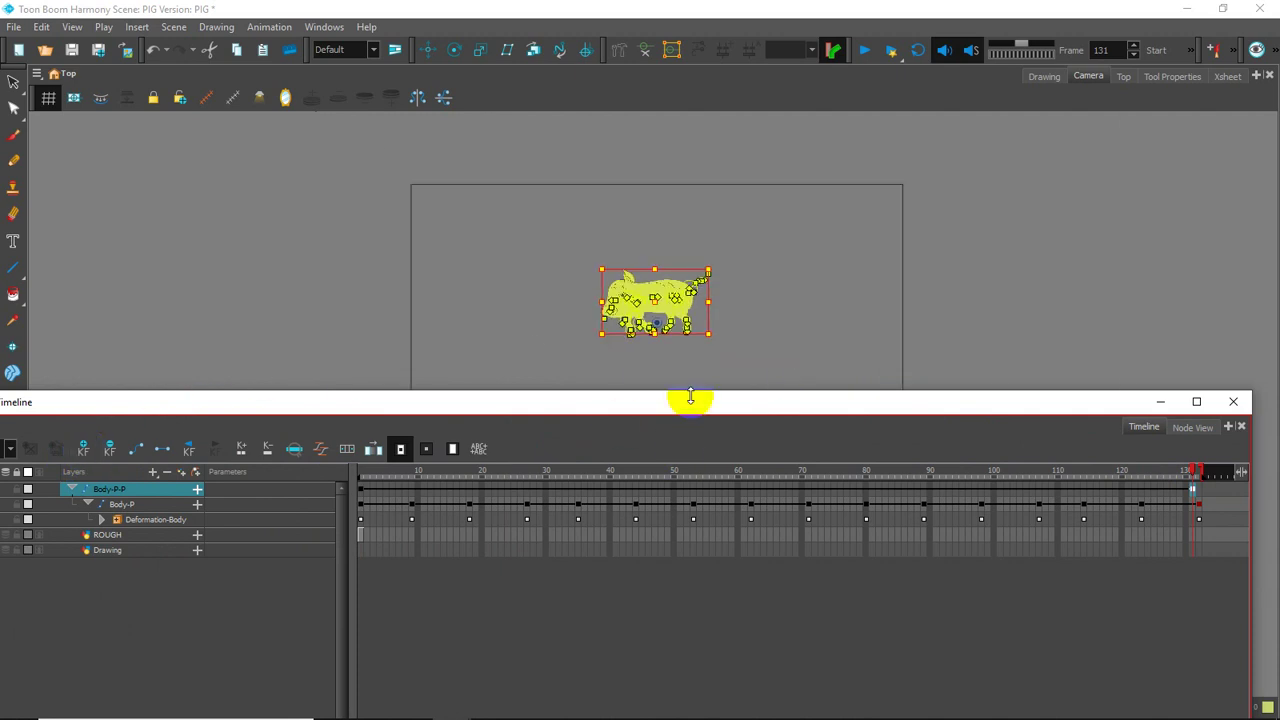
left_click_drag(692, 405, 939, 616)
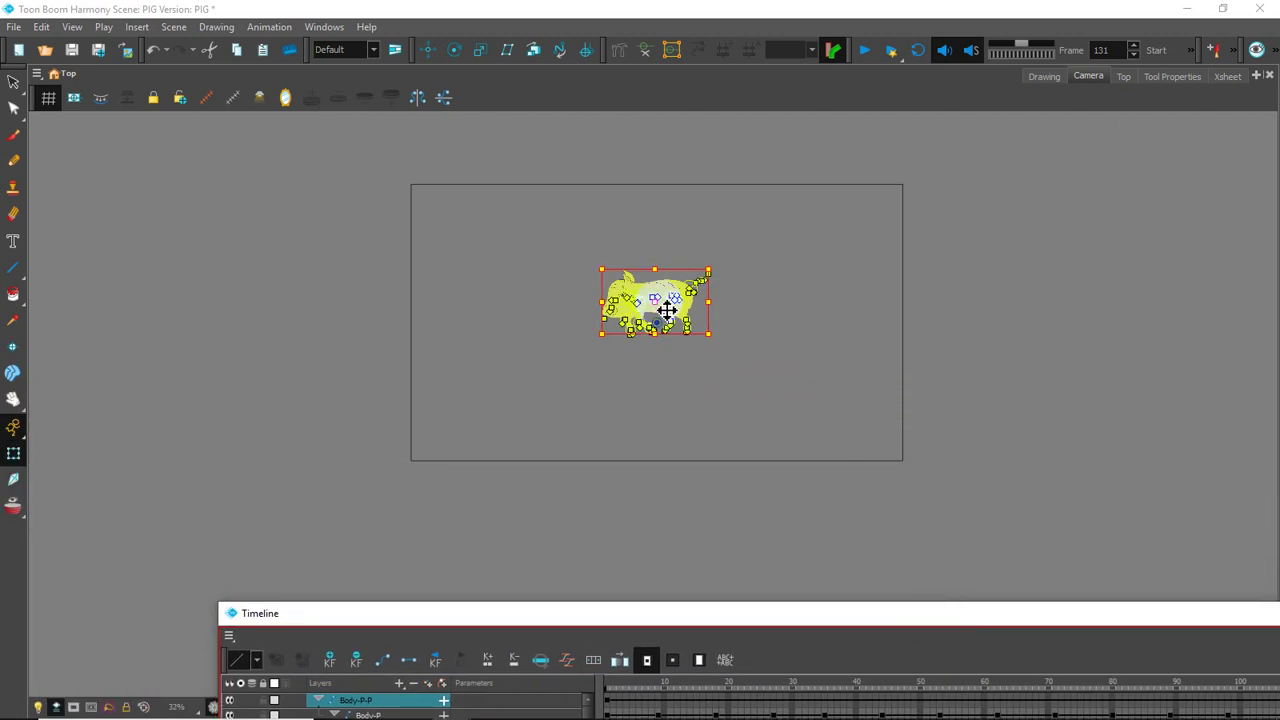
left_click_drag(667, 311, 253, 328)
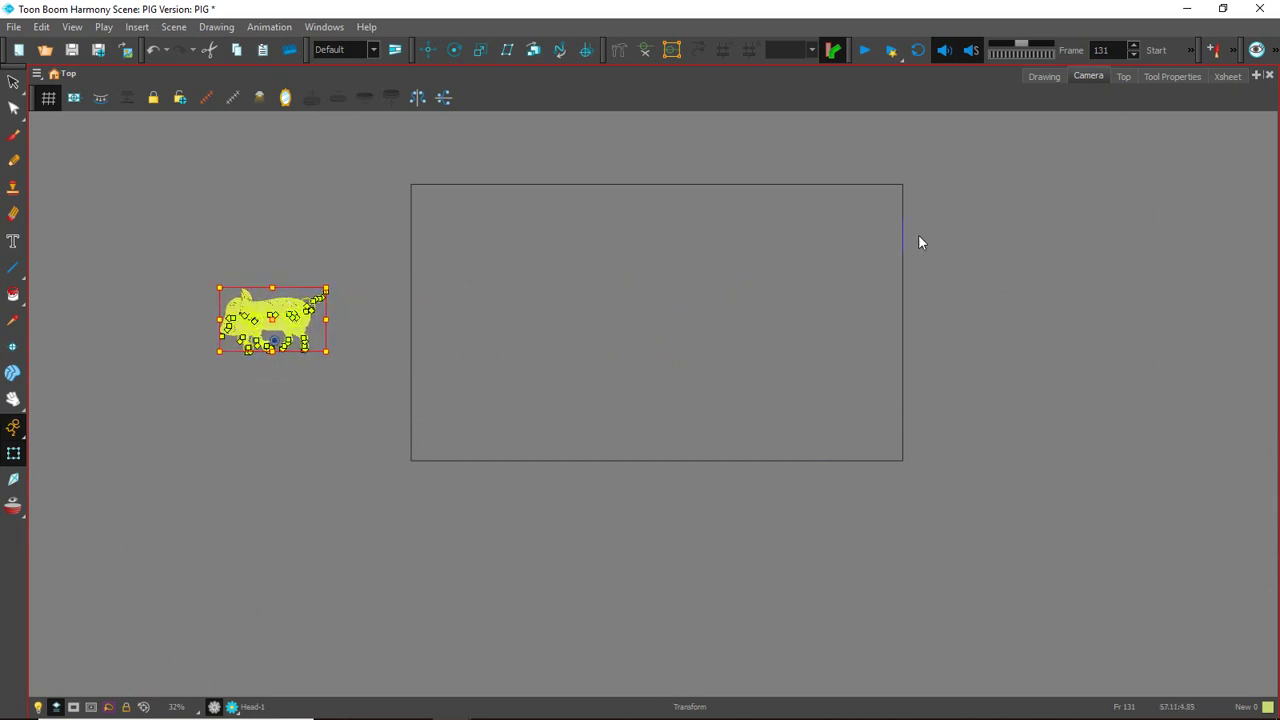
- Play the animation from frame 1 to check the pig's travel out of the camera frame
left_click(780, 710)
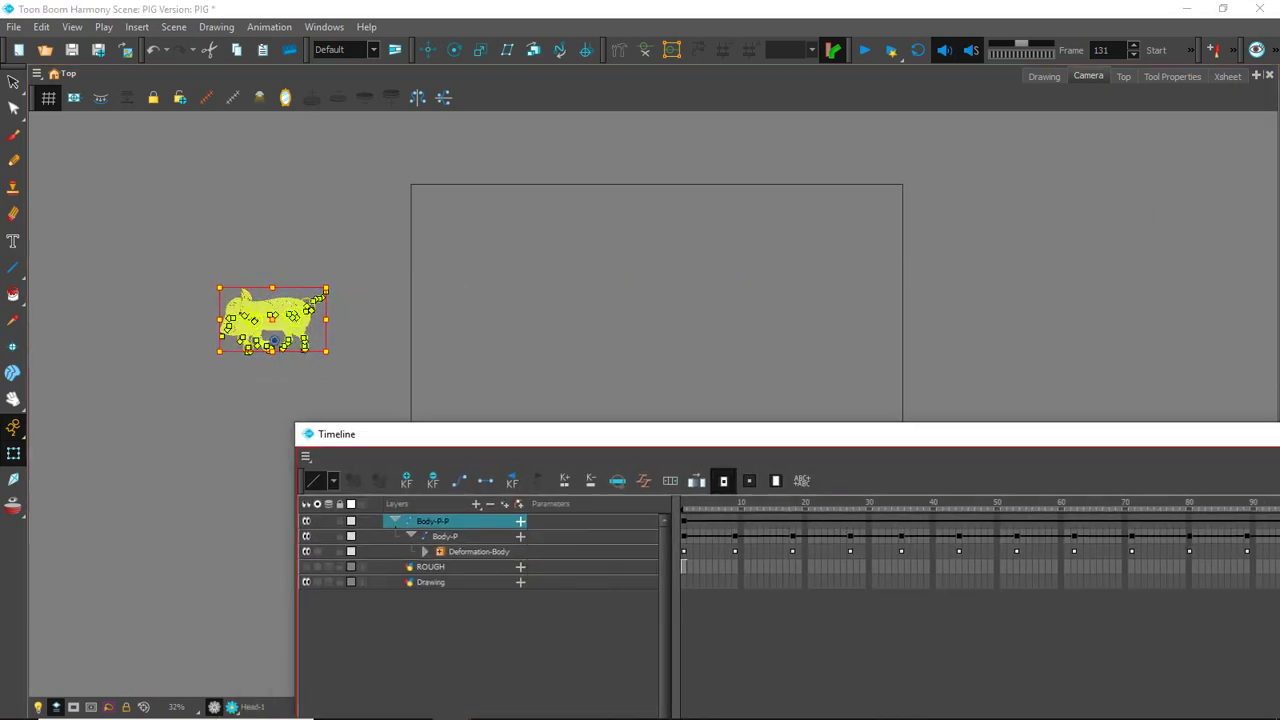
left_click(685, 508)
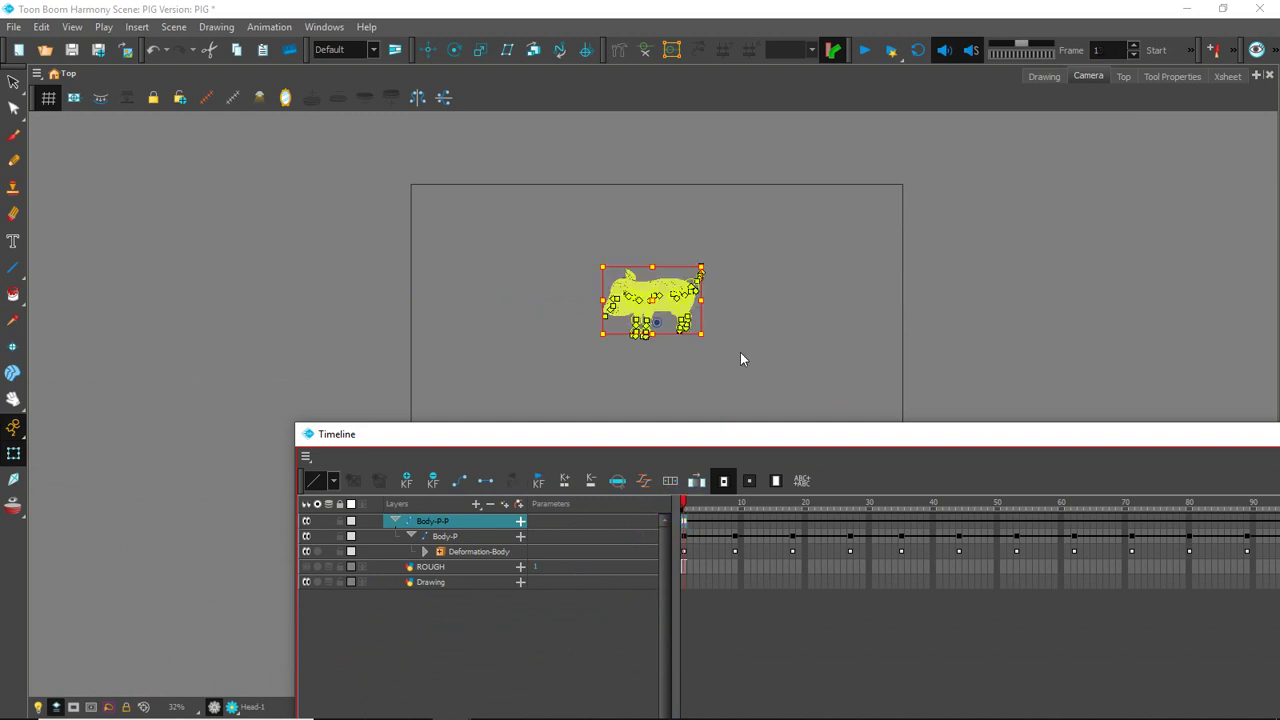
left_click(863, 51)
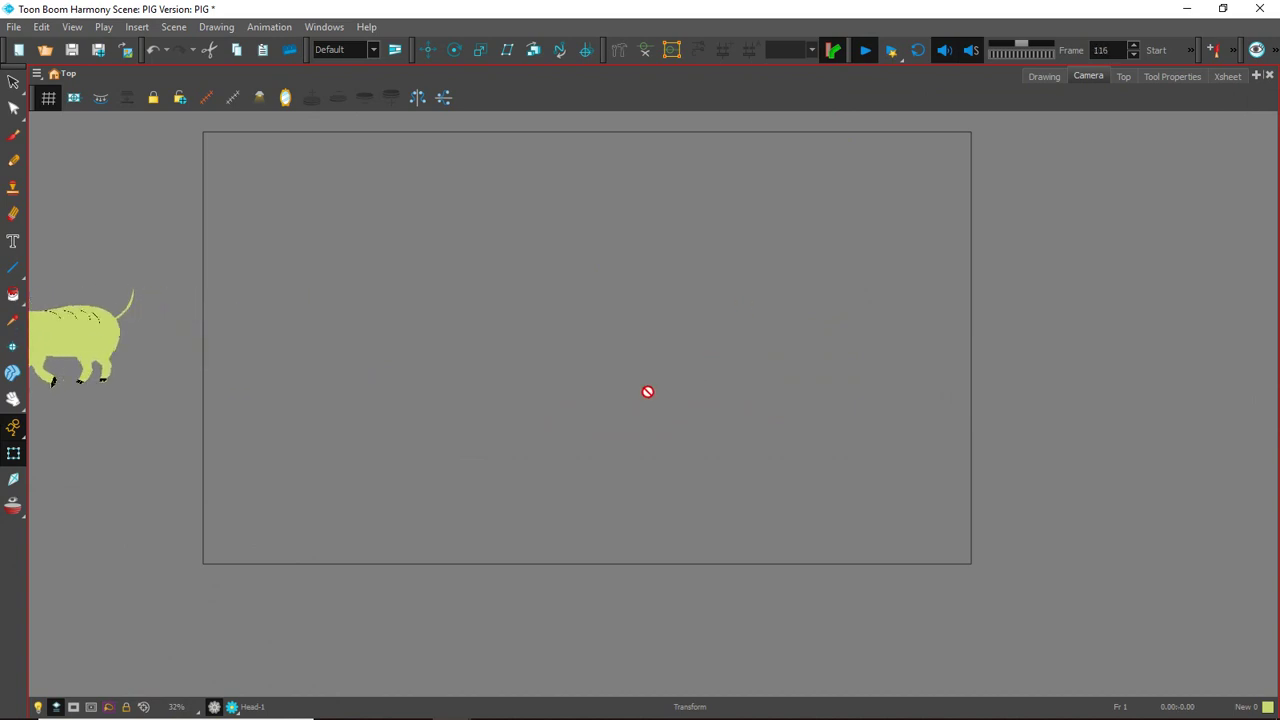
left_click(864, 51)
scroll(656, 382, "down", 2)
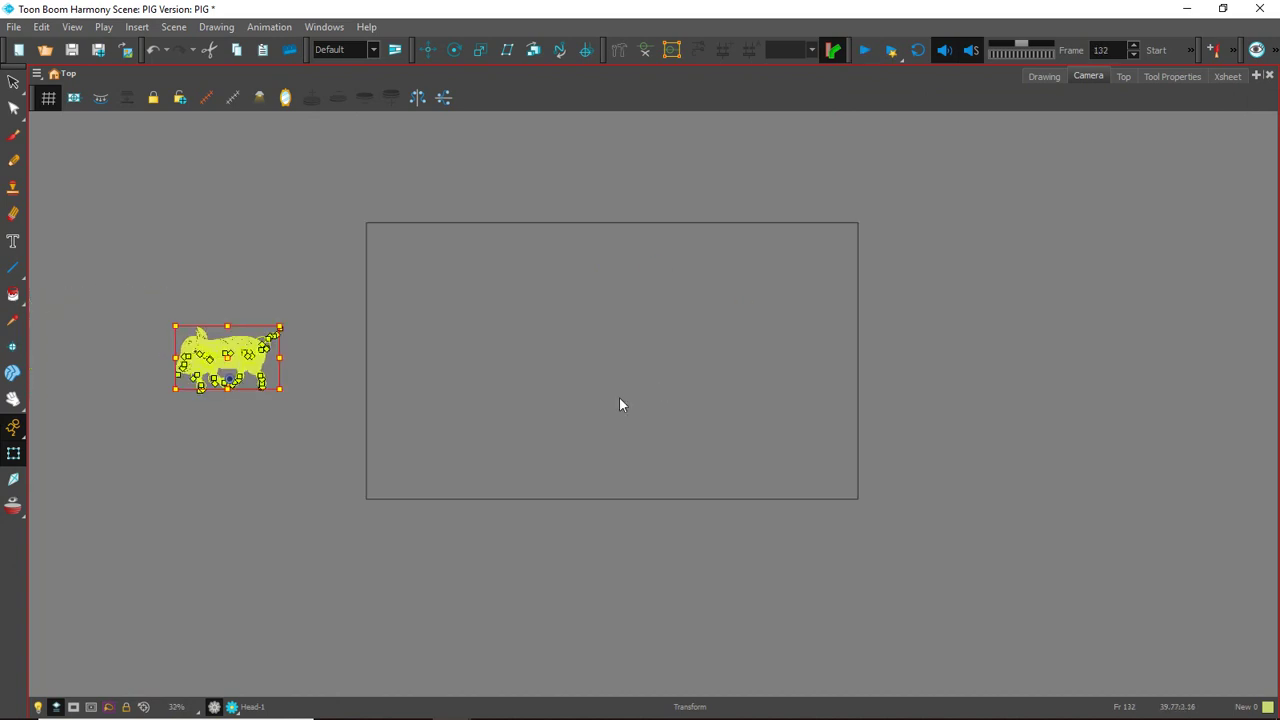
scroll(470, 422, "up", 1)
left_click_drag(386, 446, 636, 466)
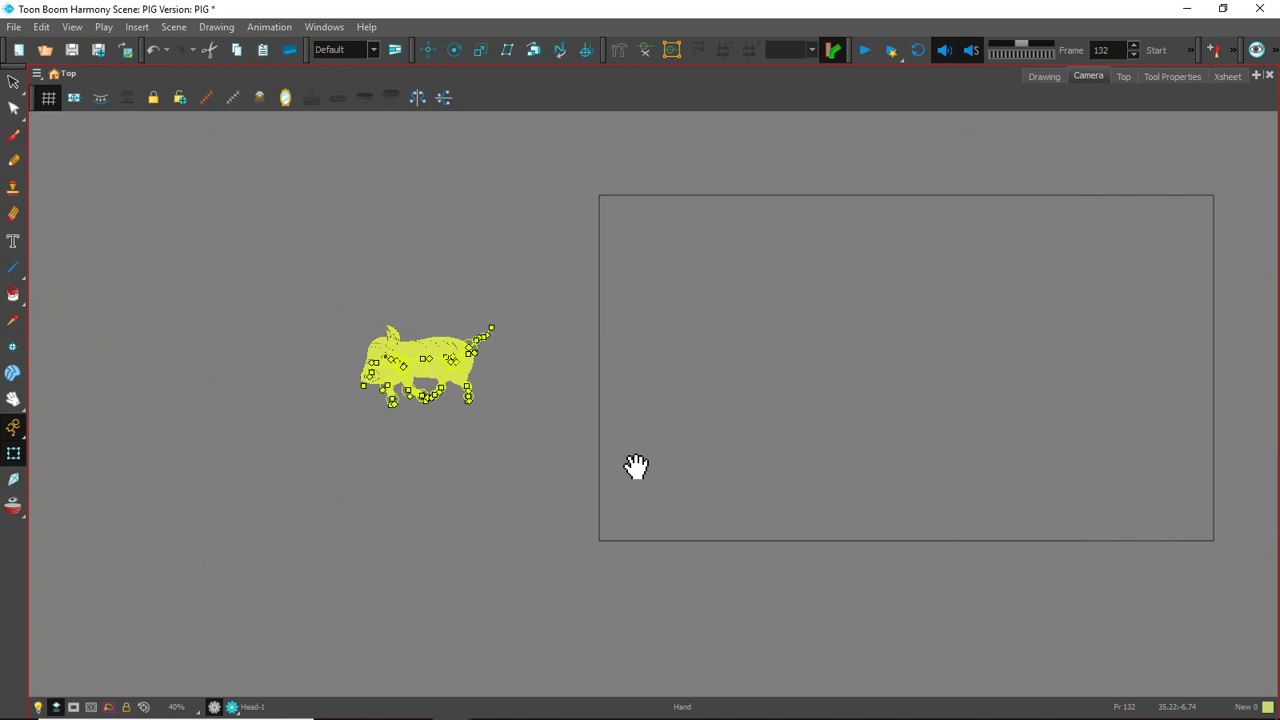
scroll(604, 453, "up", 1)
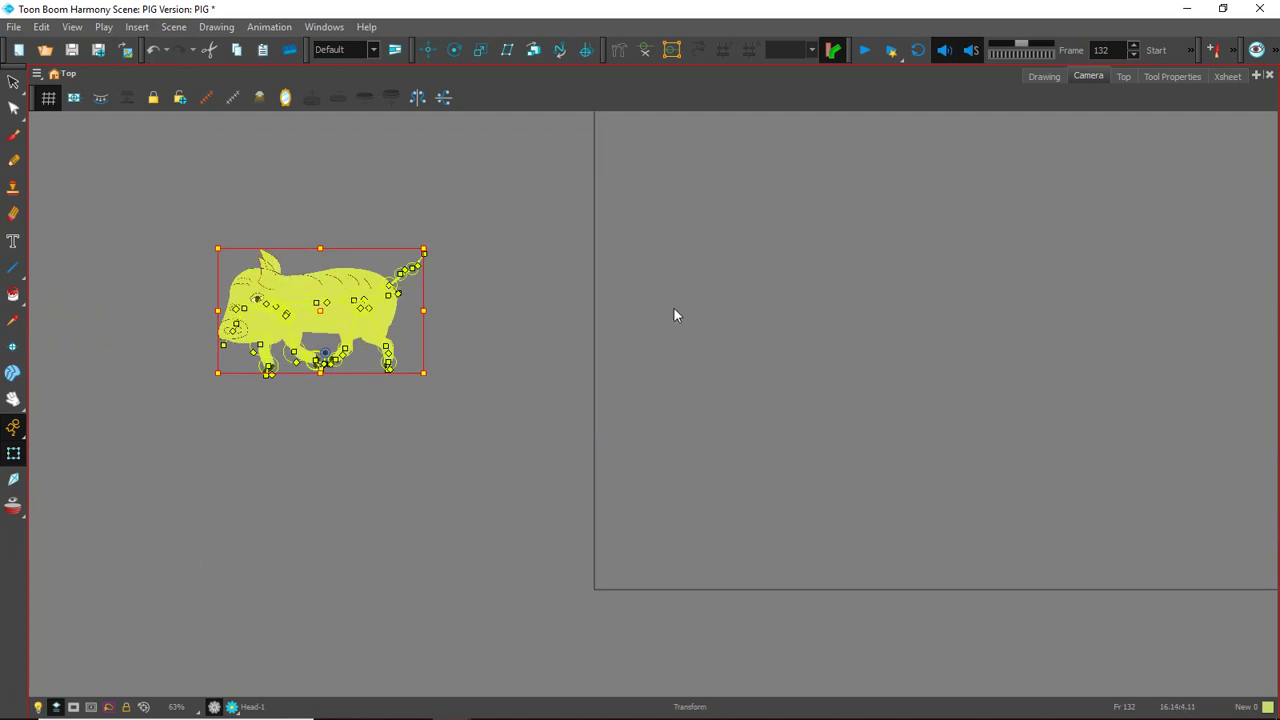
- Go to frame 1 and move the pig on the Body-P-P peg just outside the right edge of the camera frame
left_click(1130, 98)
left_click(929, 49)
left_click_drag(340, 716, 1279, 198)
key("shift+comma")
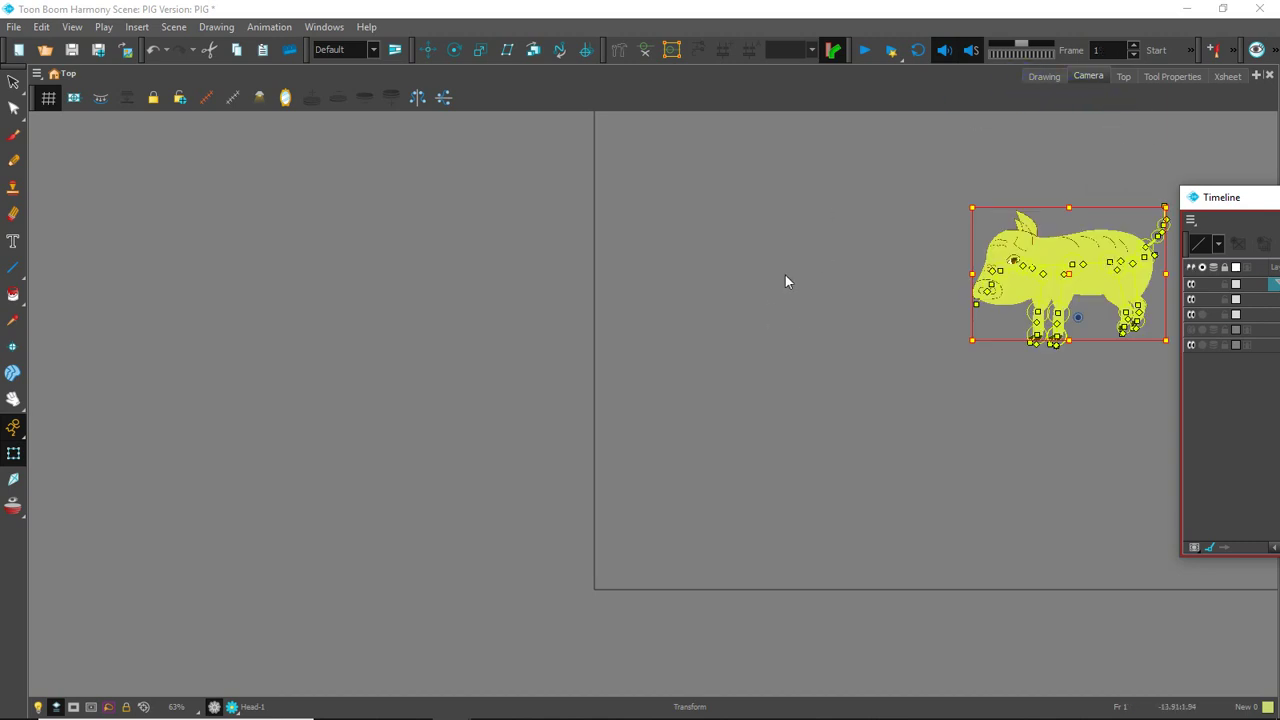
left_click_drag(814, 277, 320, 320)
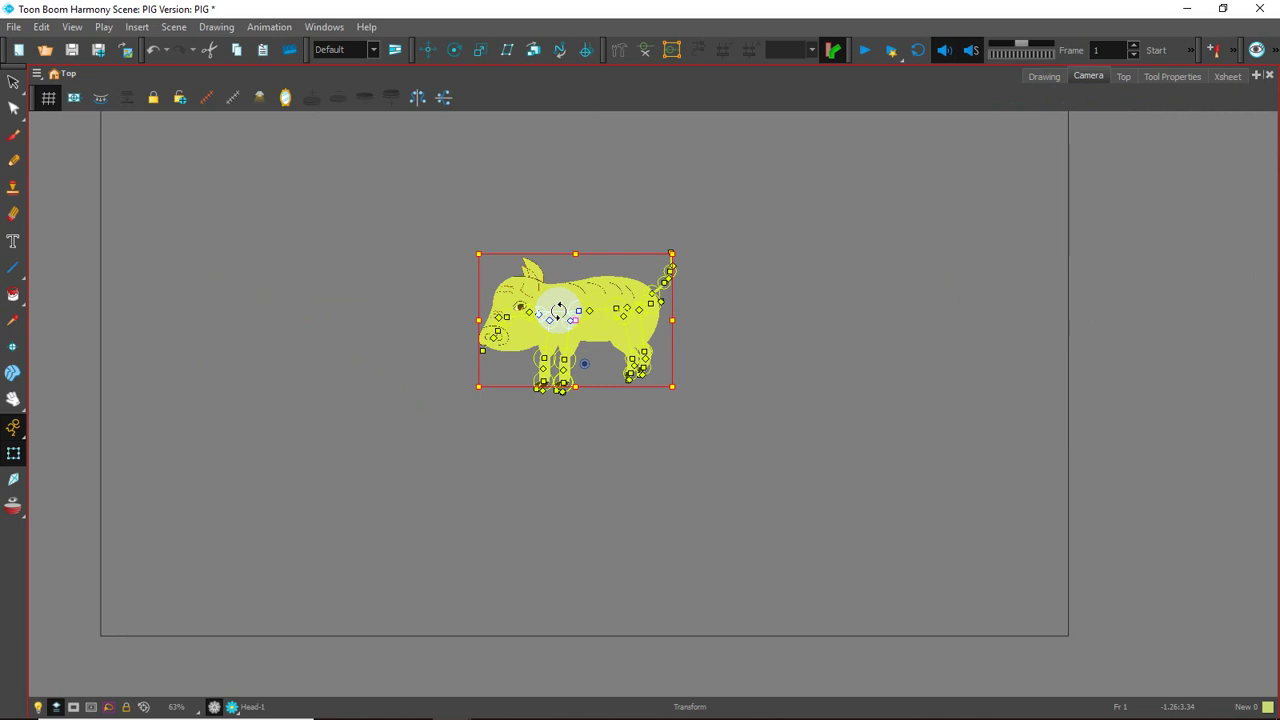
left_click_drag(583, 306, 1160, 287)
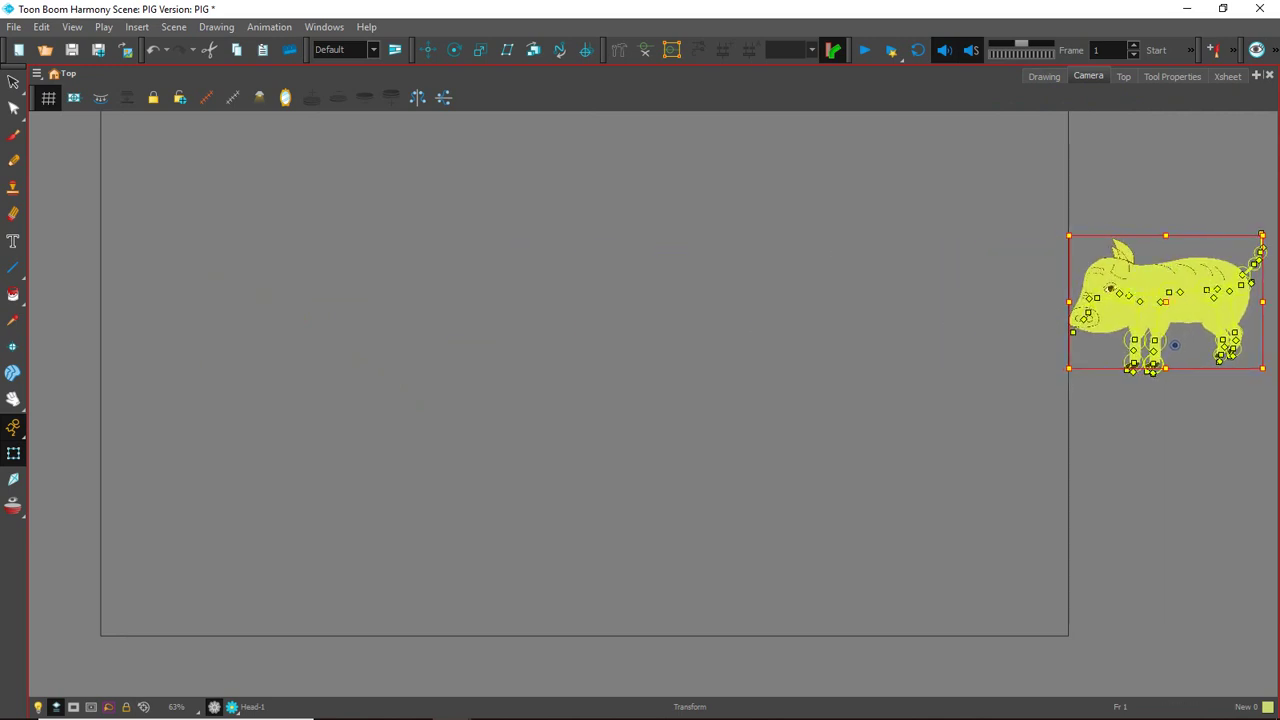
- Play the full walk from frame 1, then replay it looped with the whole camera frame in view
left_click_drag(1279, 190, 515, 323)
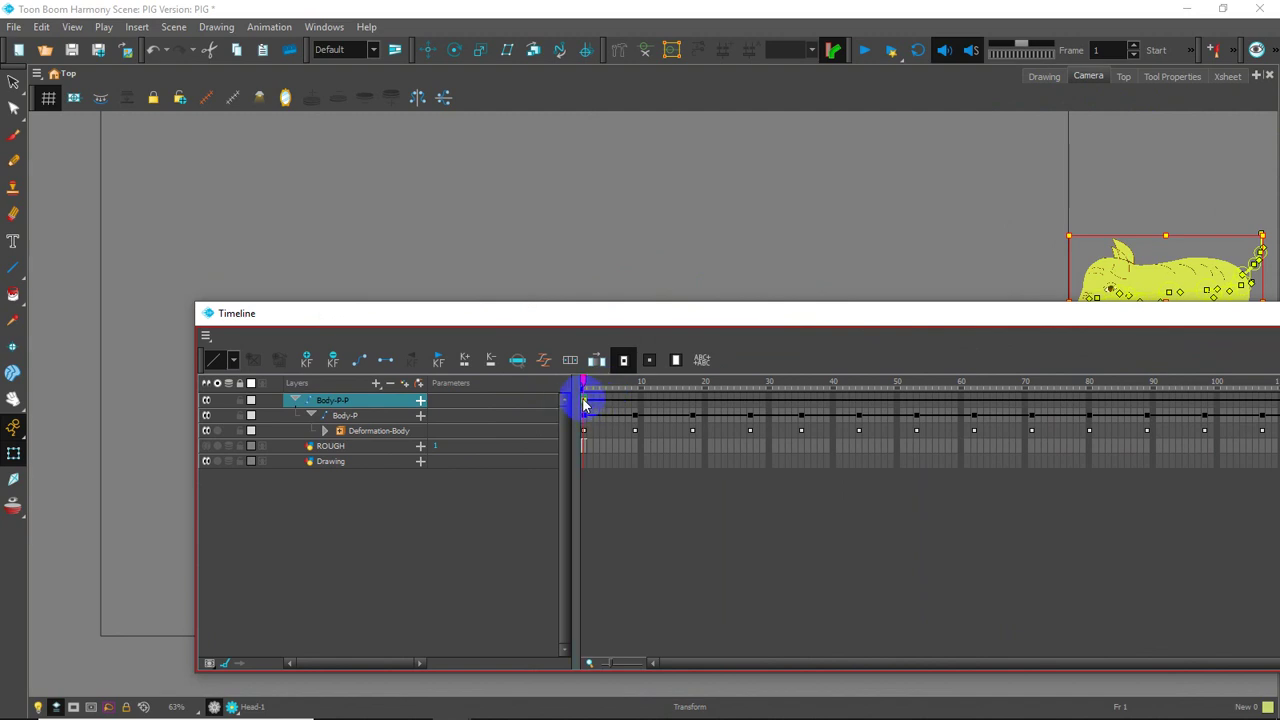
left_click_drag(634, 327, 968, 500)
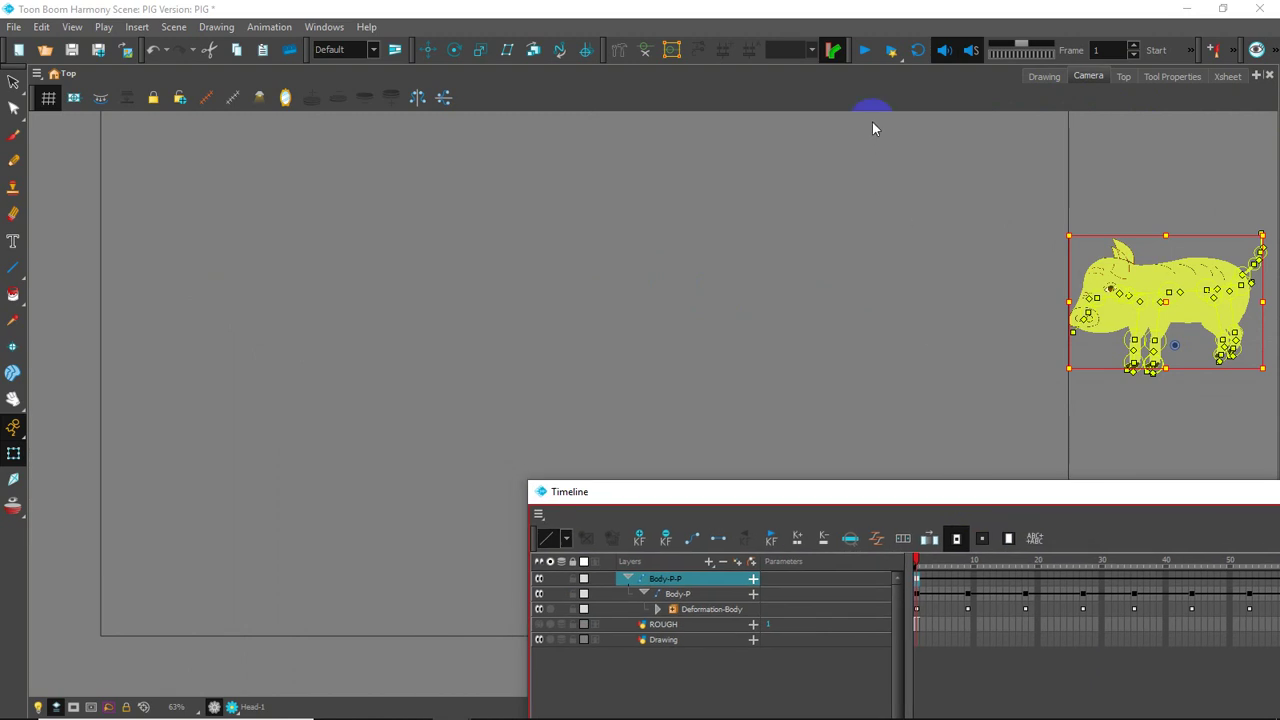
left_click(865, 55)
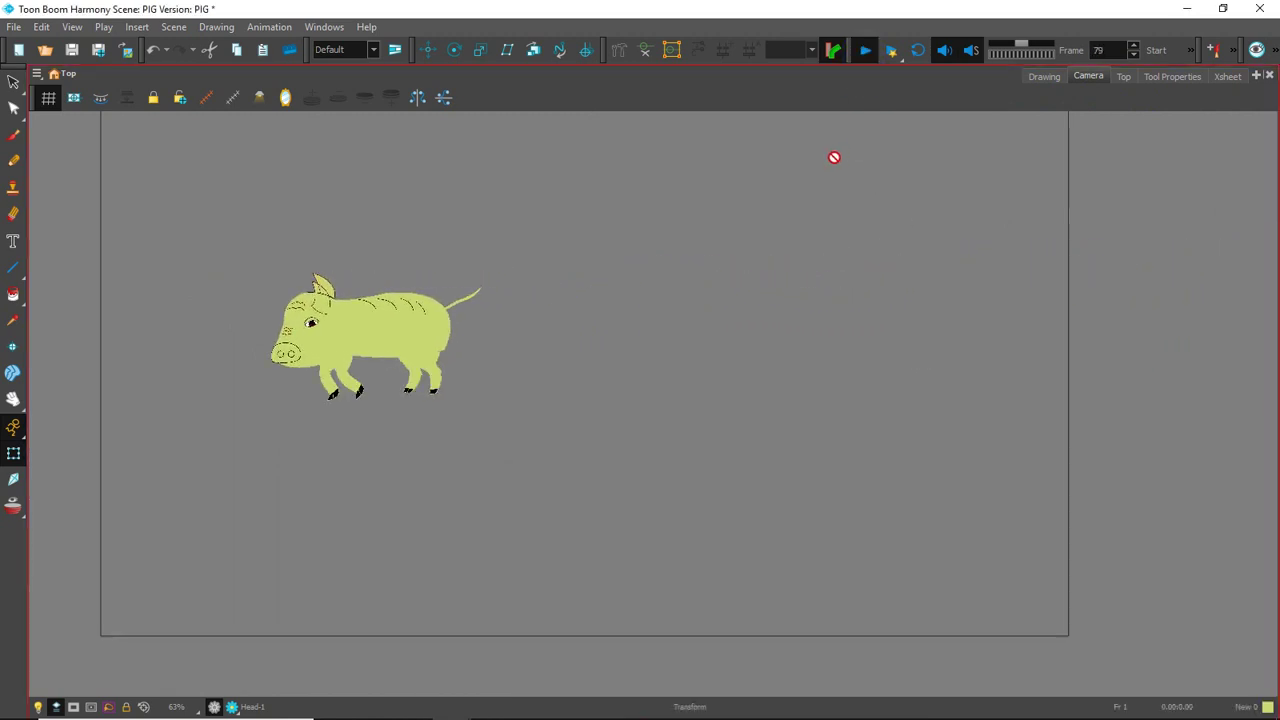
scroll(564, 383, "down", 2)
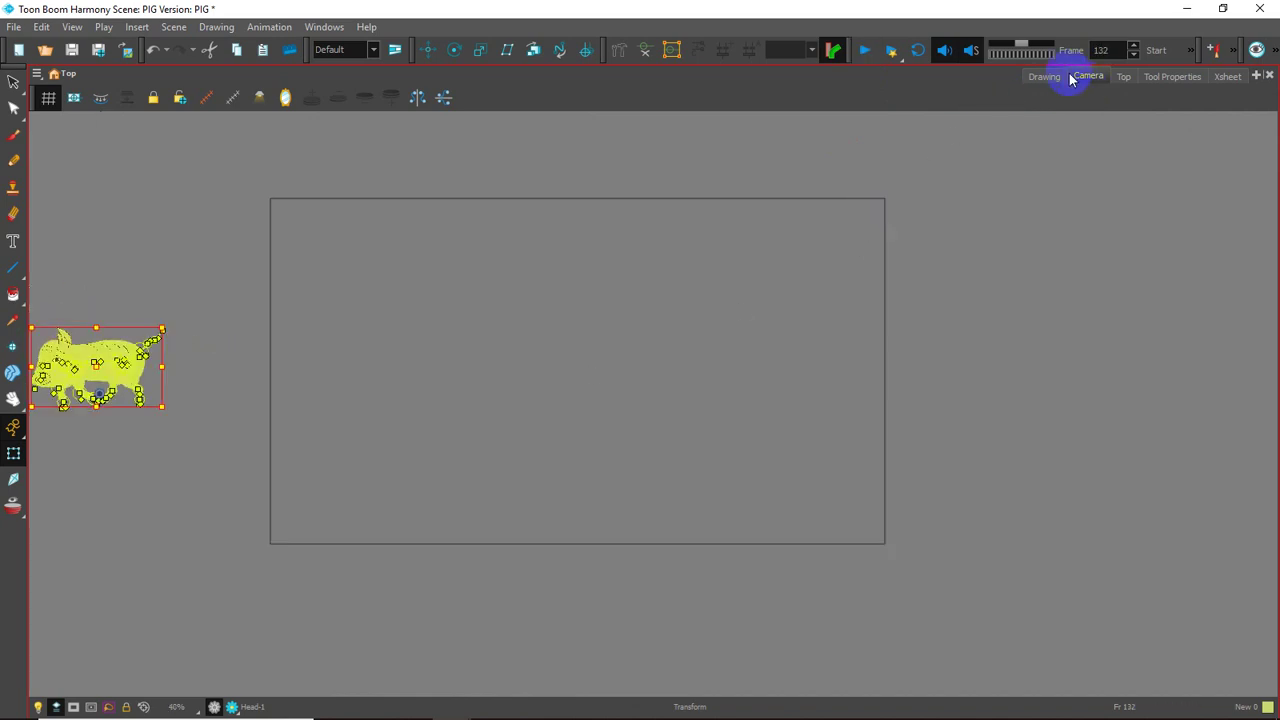
left_click(865, 55)
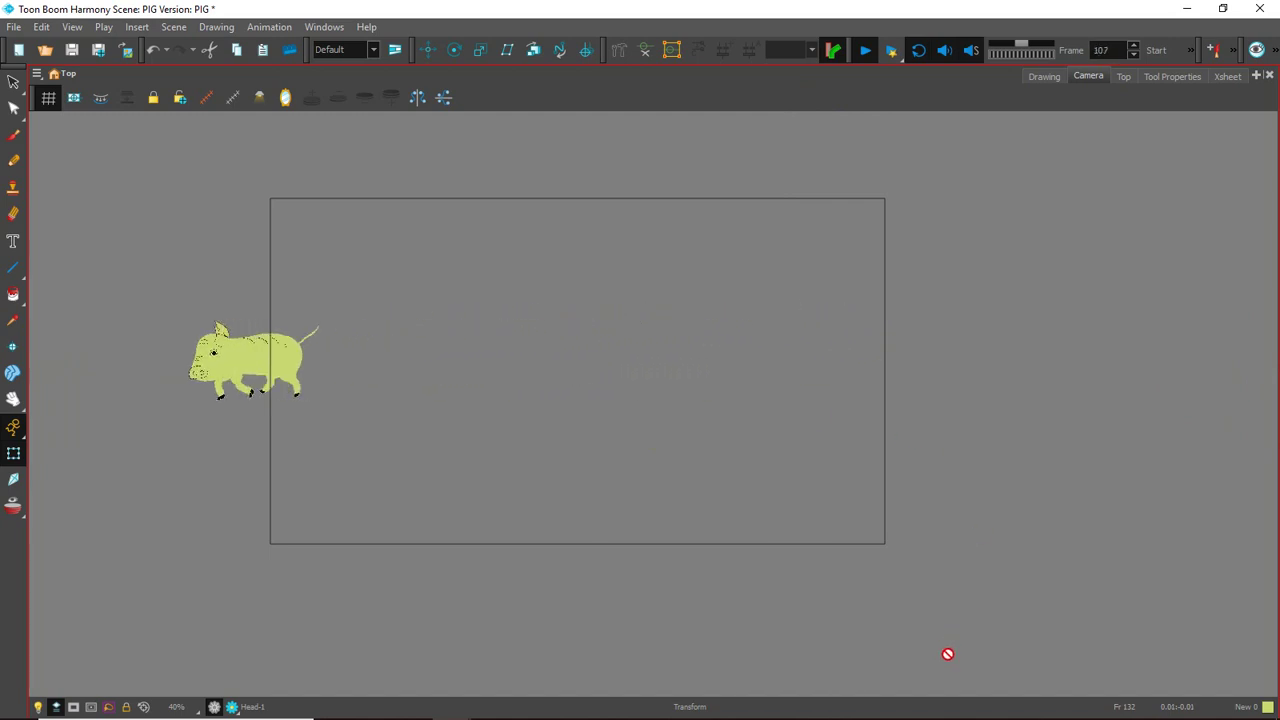
left_click(1137, 704)
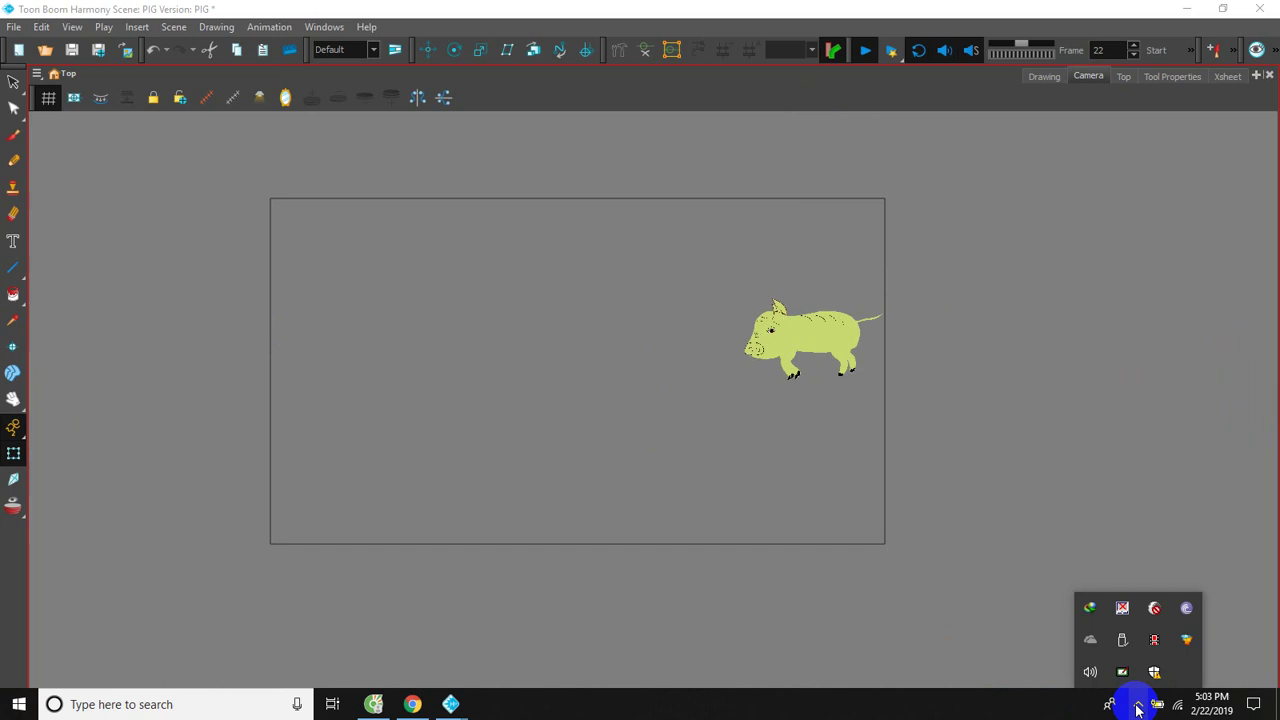